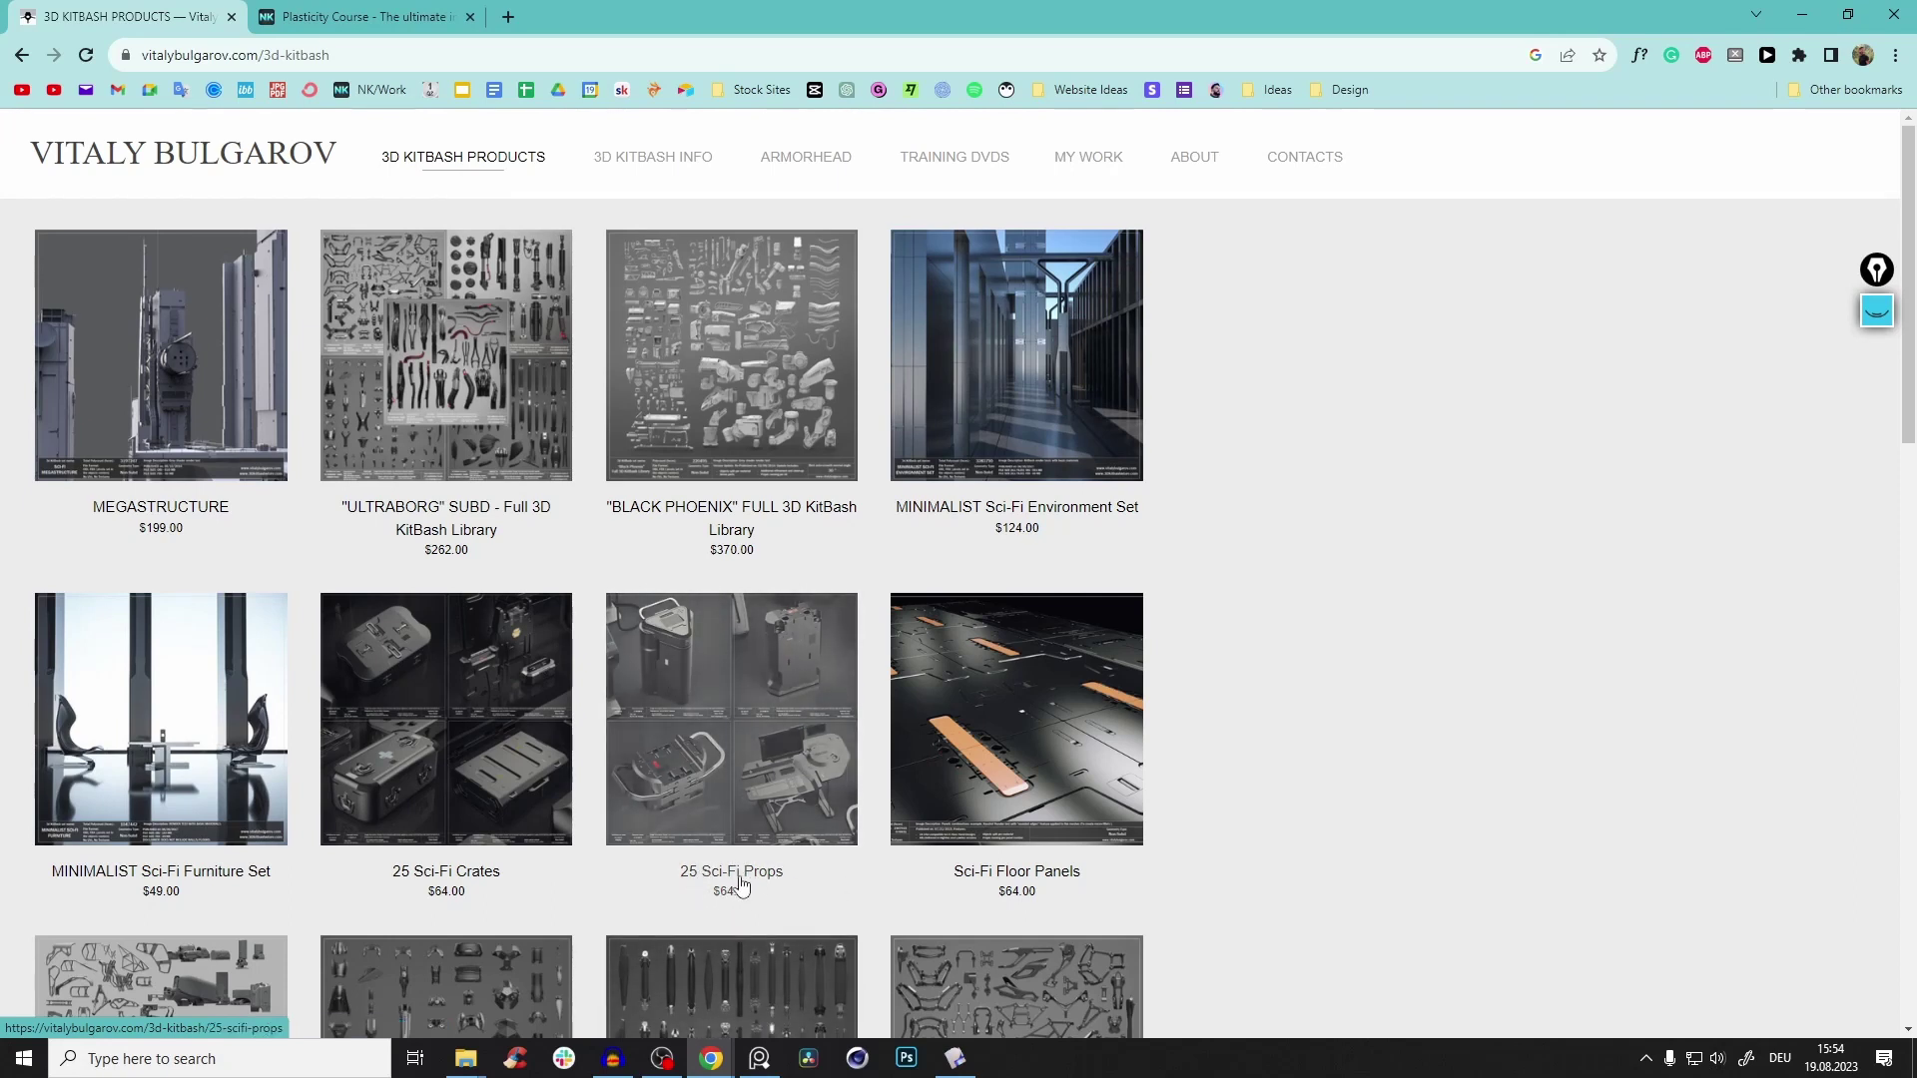
Open the 25 Sci-Fi Props product page and examine the gallery renders of the individual props
scroll(667, 697, down, 2)
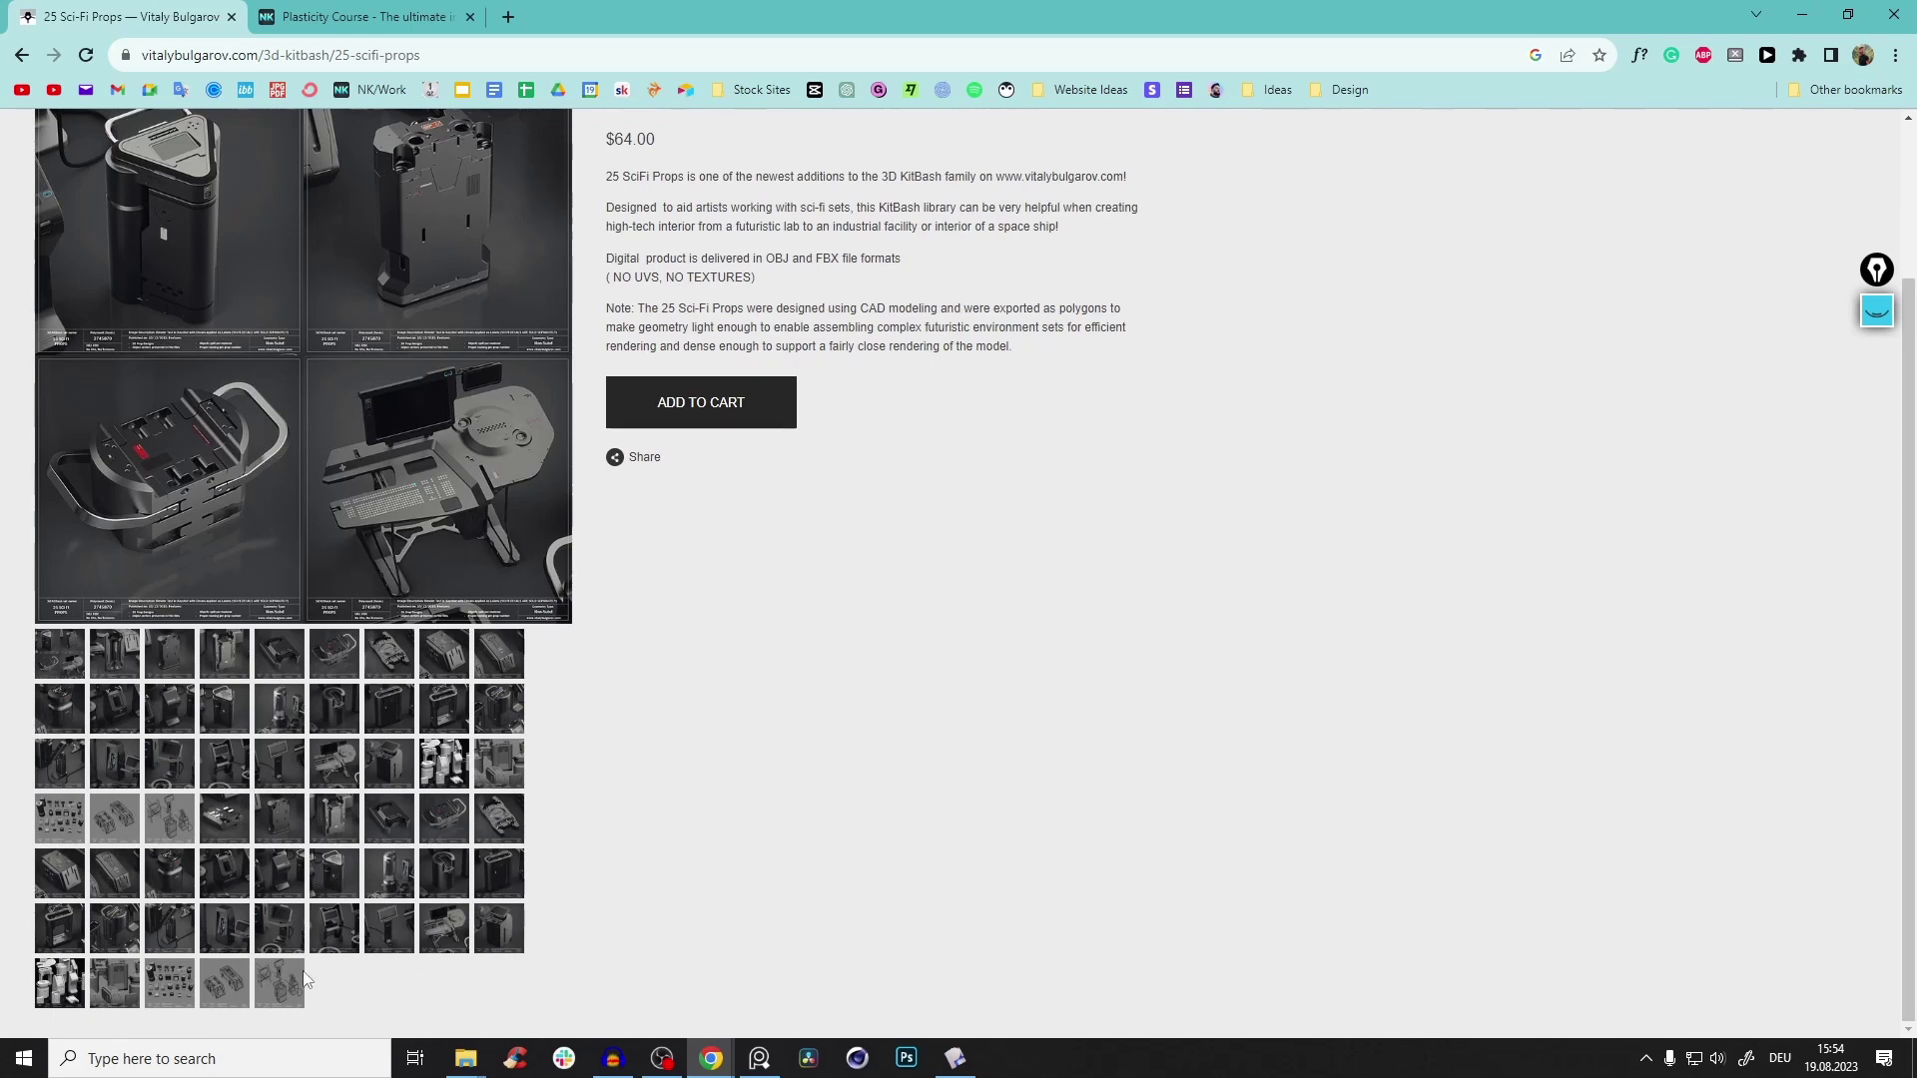
click(227, 825)
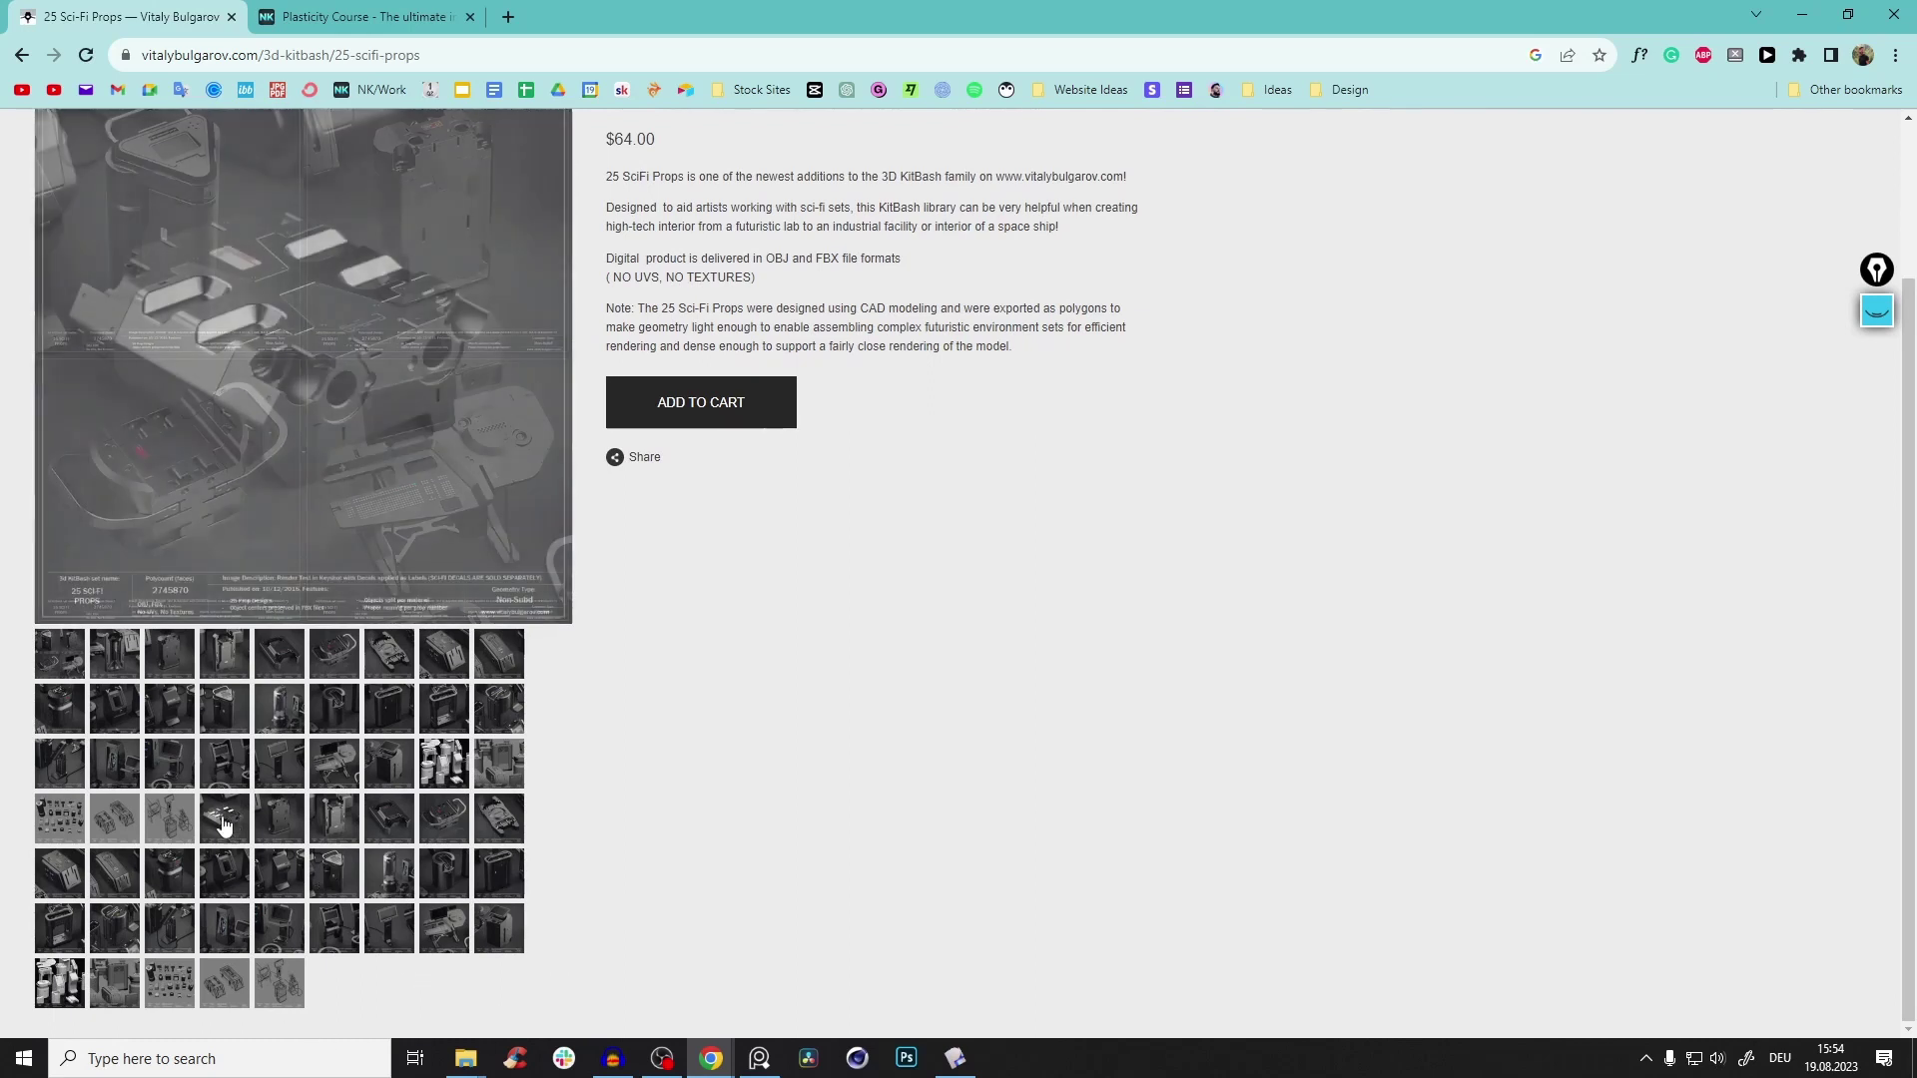
scroll(298, 452, up, 3)
scroll(298, 453, down, 1)
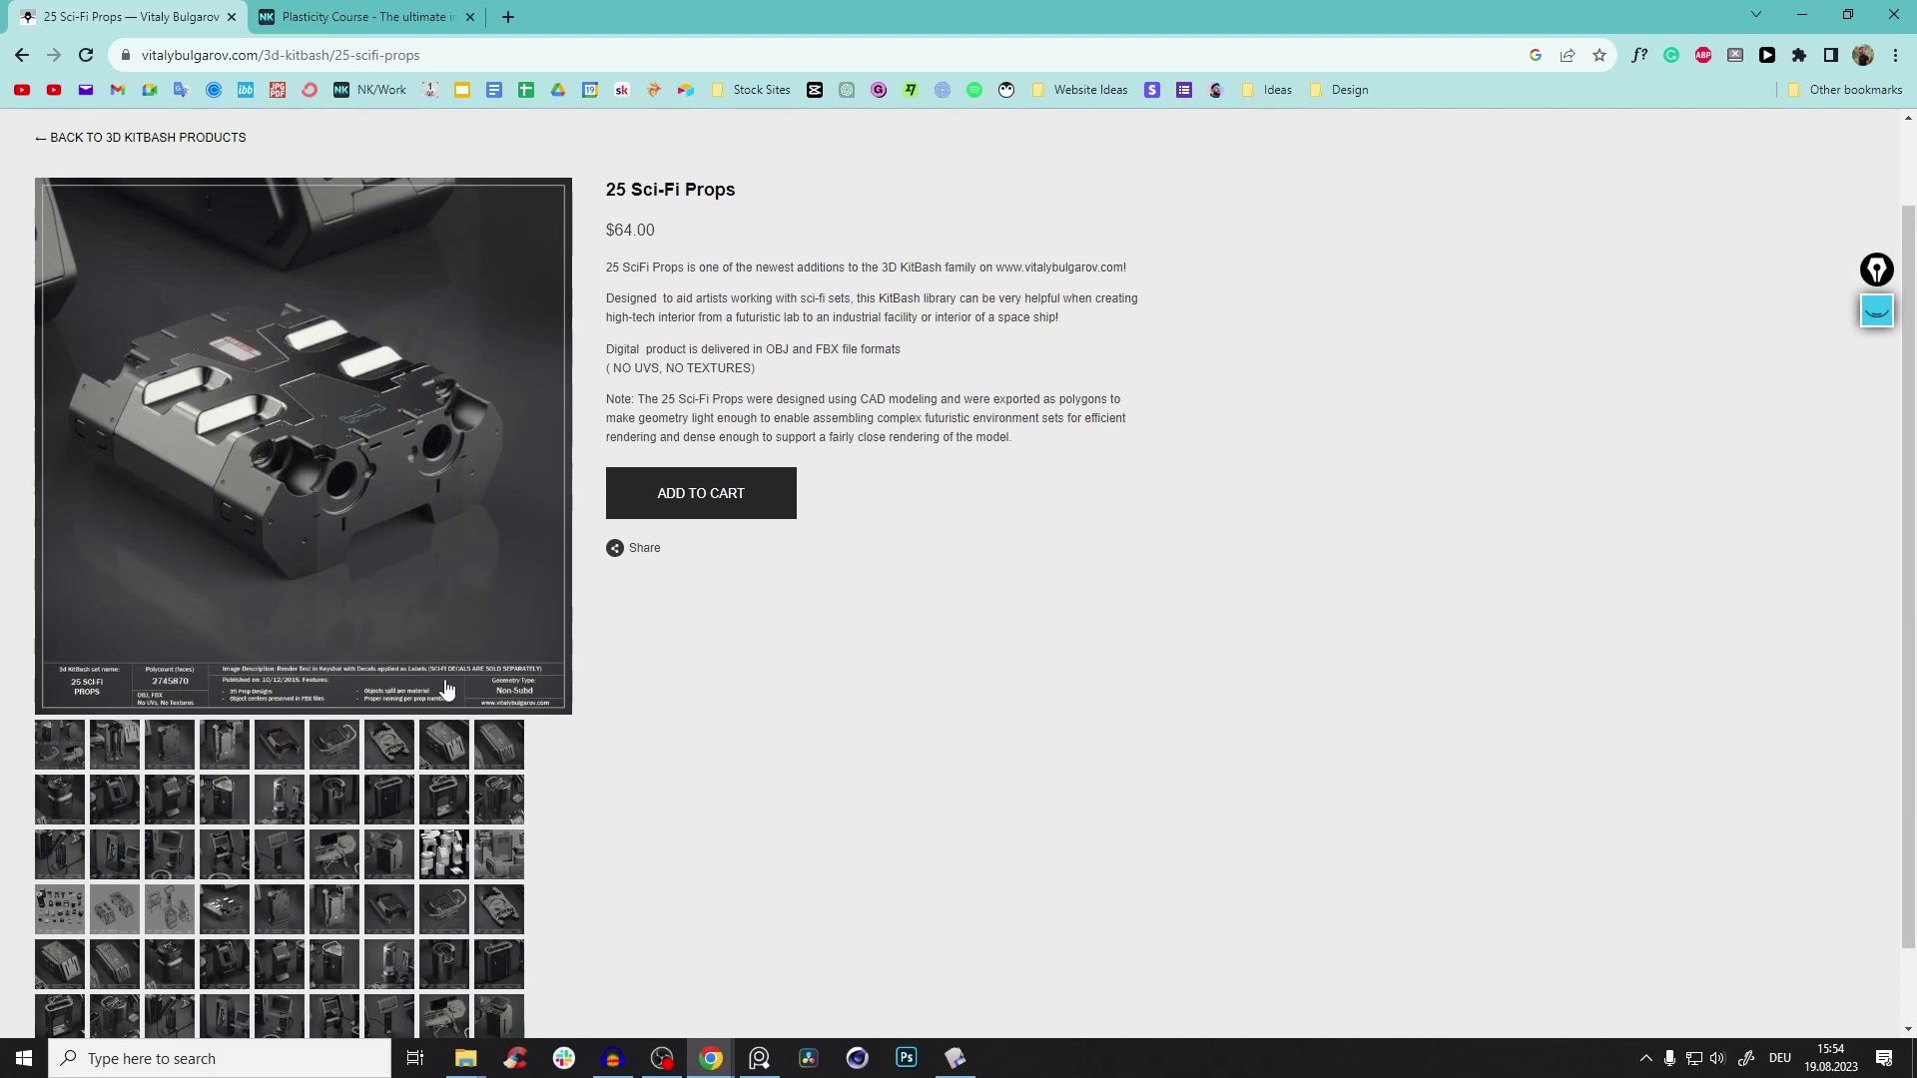
scroll(190, 869, down, 1)
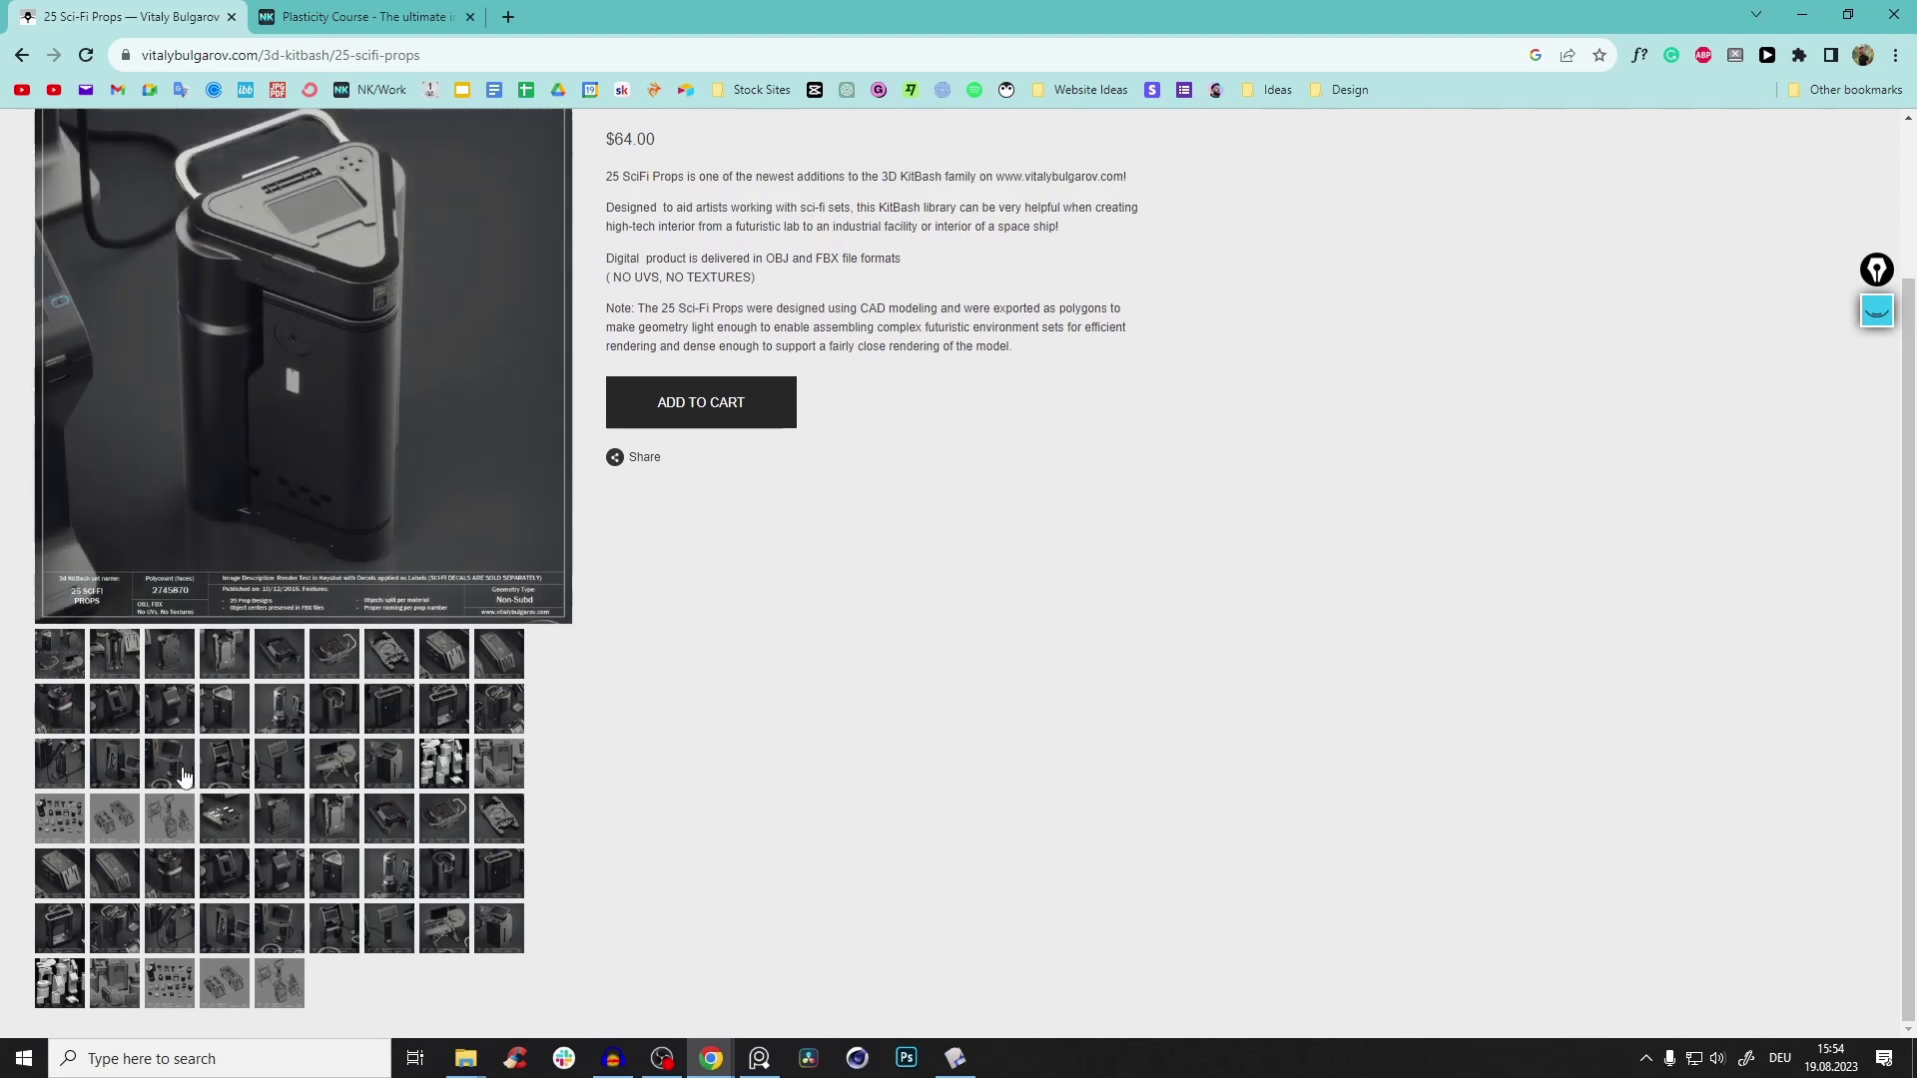
scroll(389, 768, up, 1)
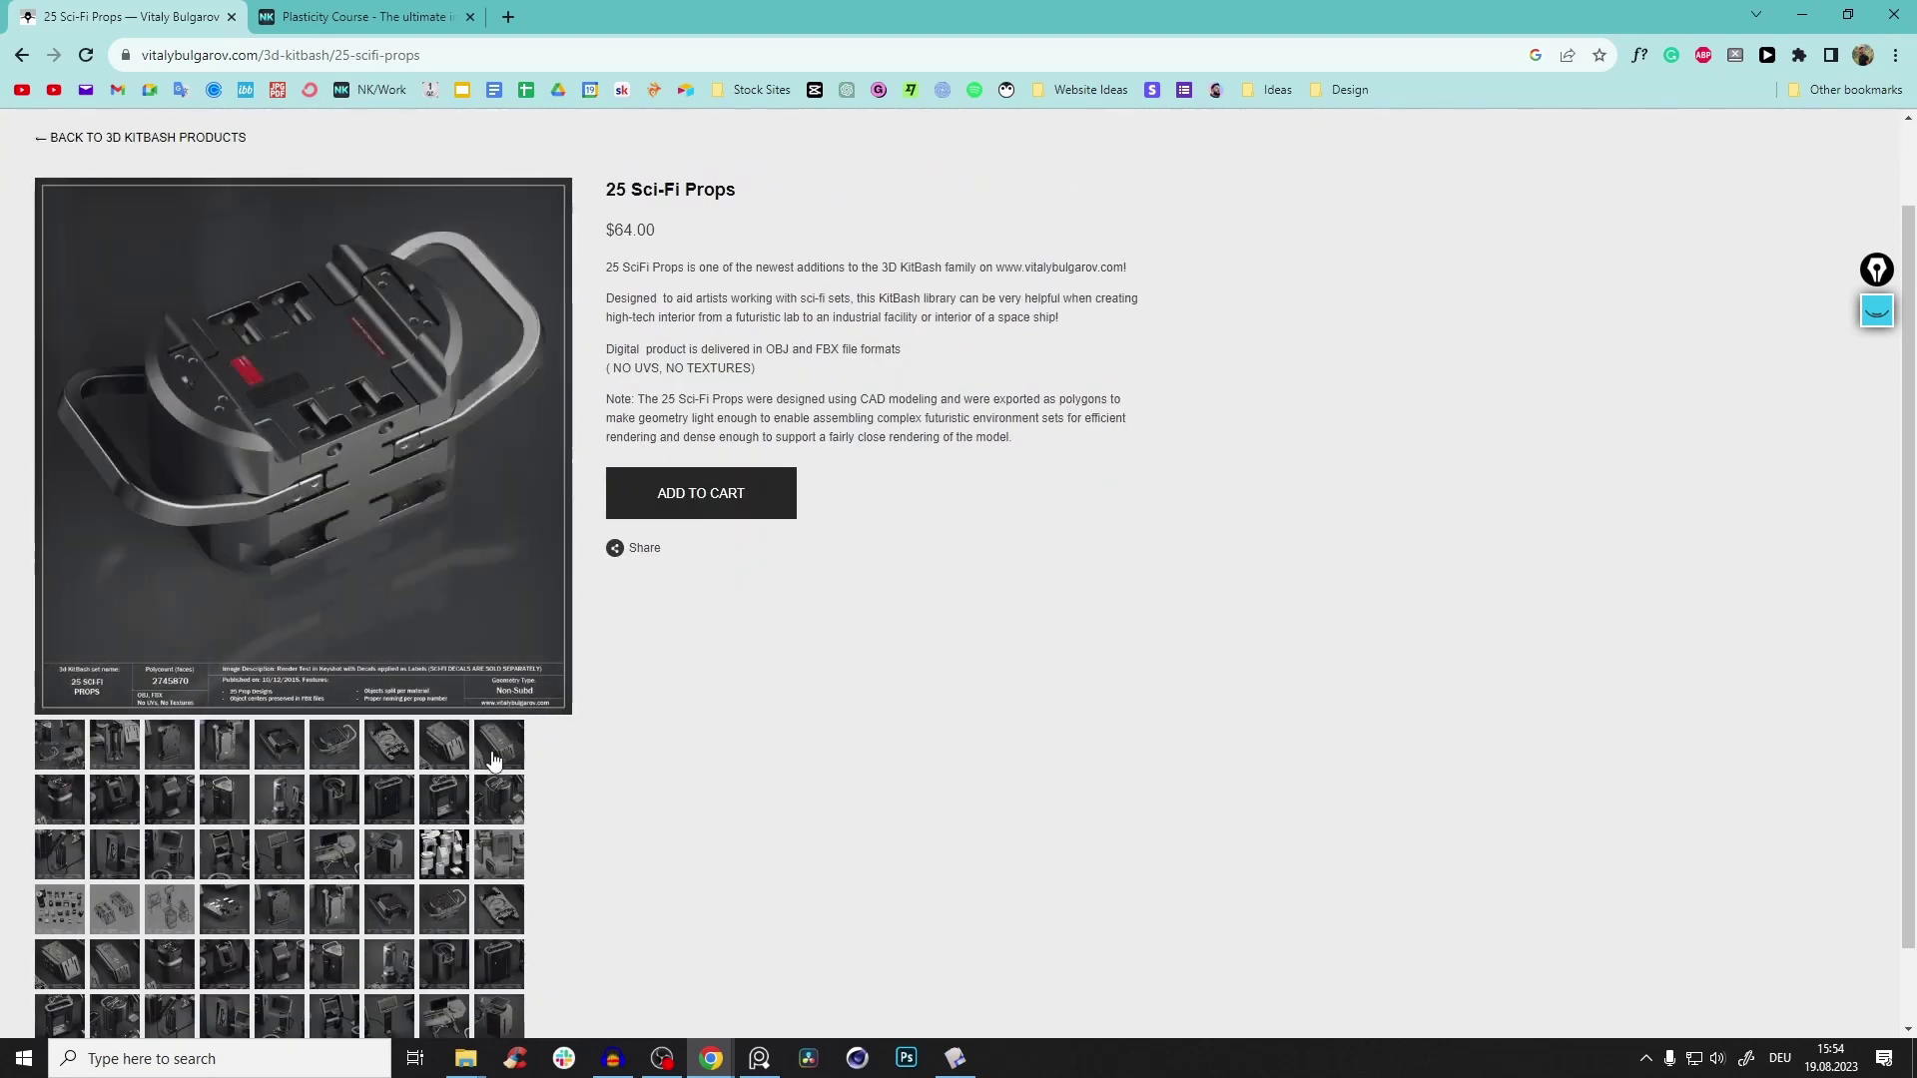
scroll(423, 556, down, 1)
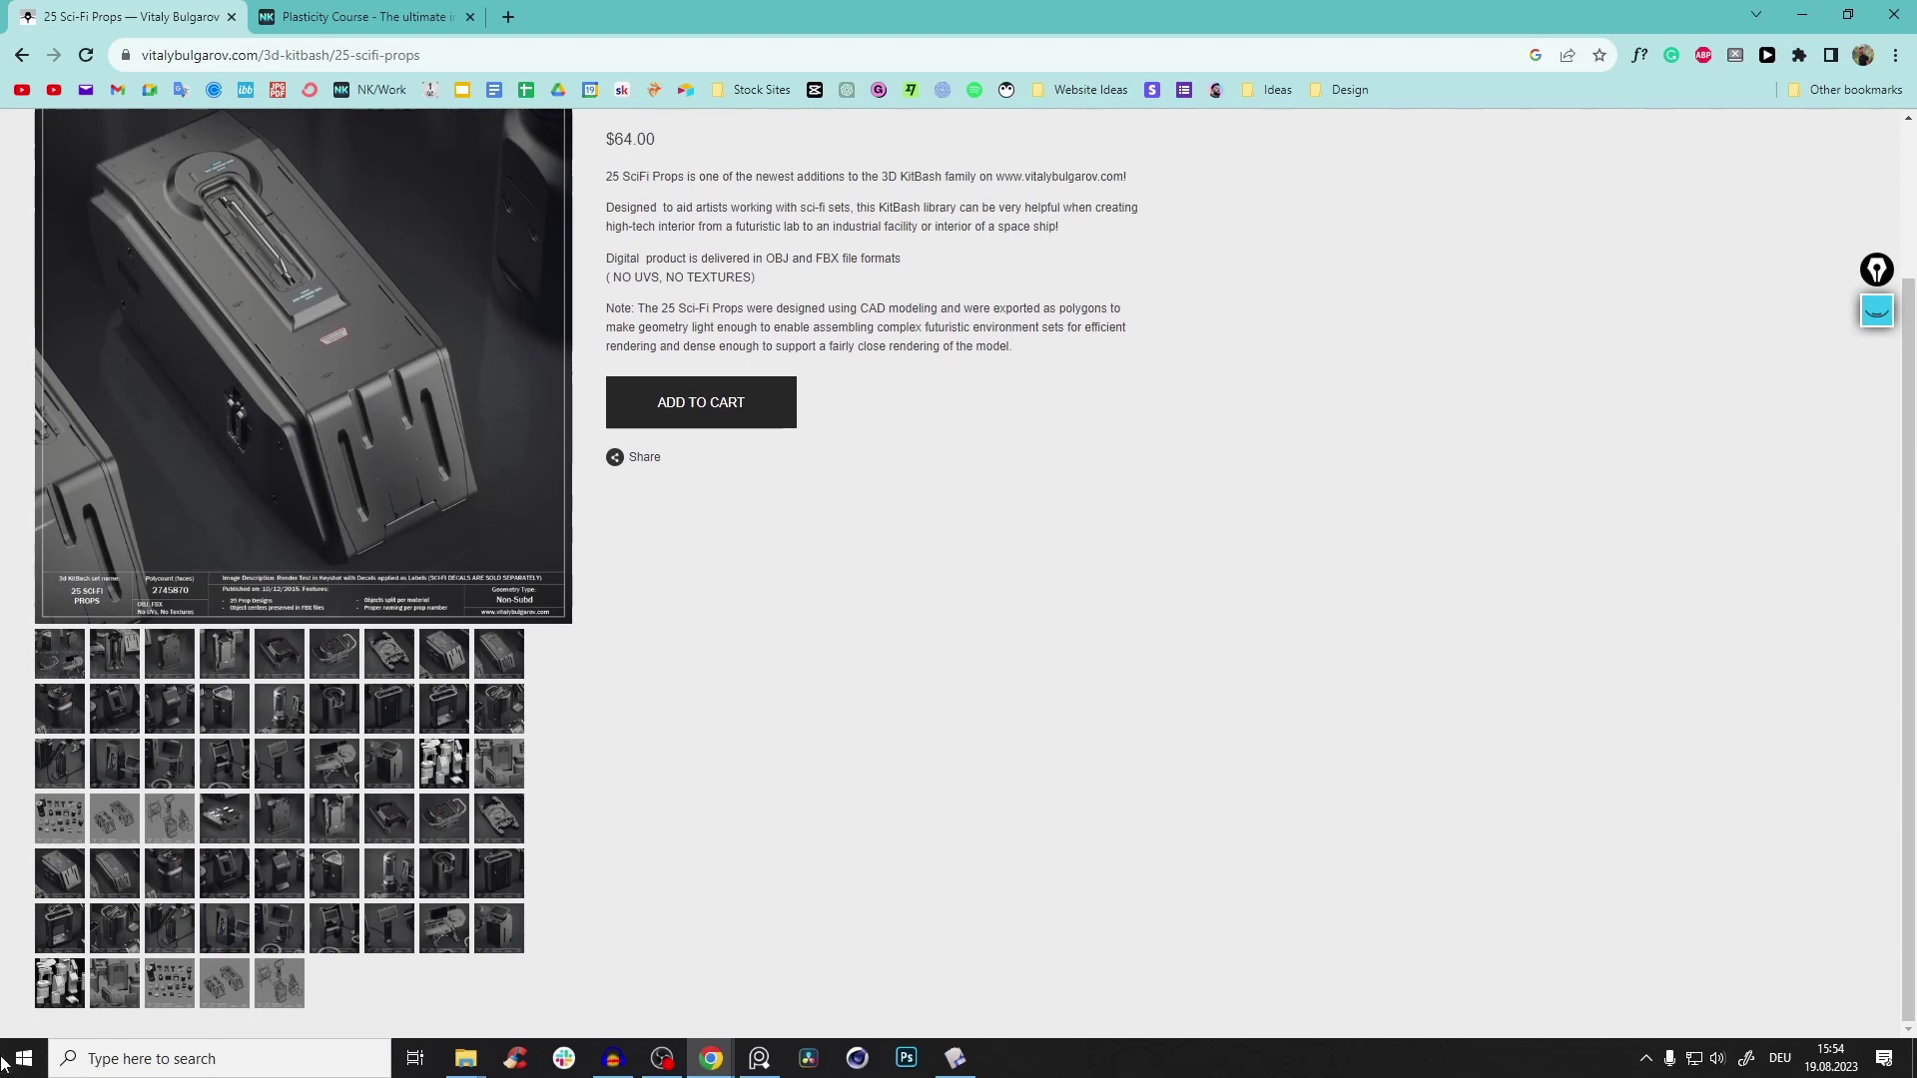
scroll(470, 513, up, 2)
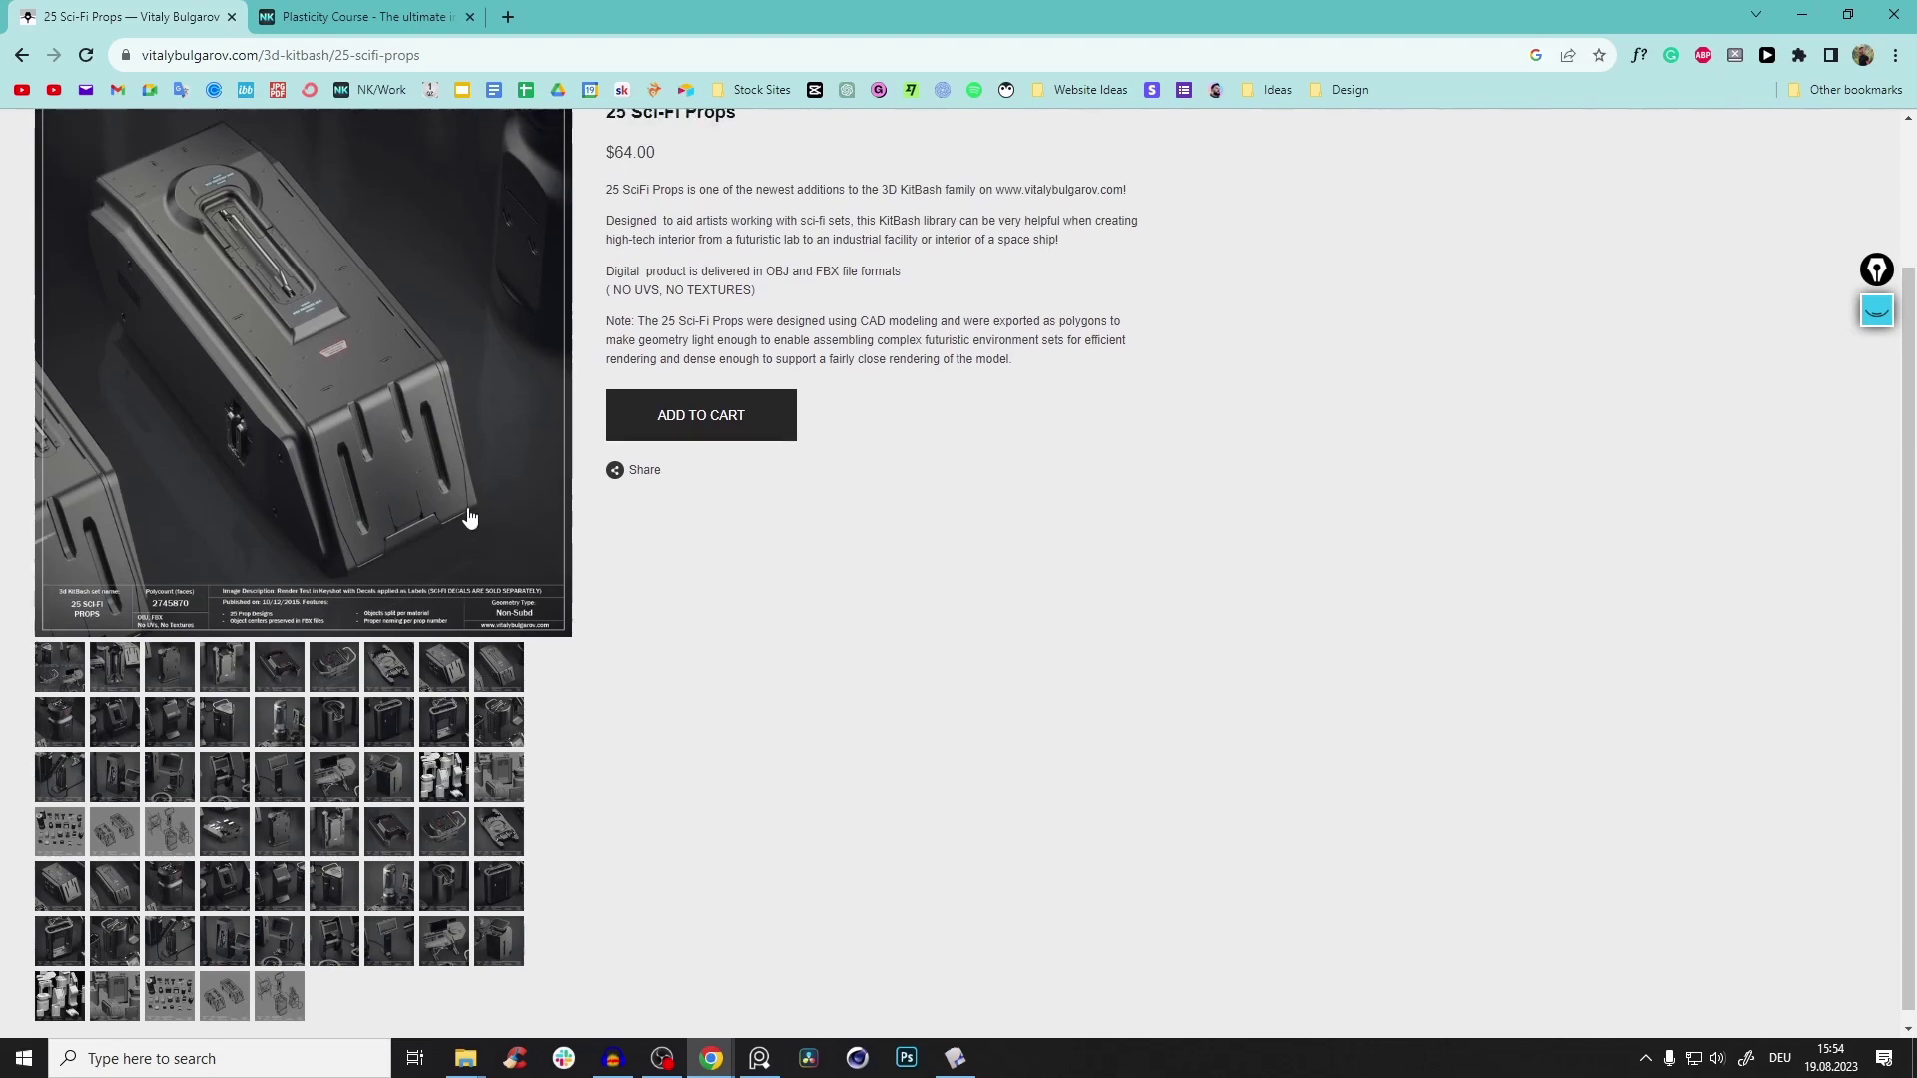
scroll(354, 522, down, 2)
scroll(355, 523, up, 2)
Switch to Plasticity and bring up the PureRef reference image of the sci-fi prop beside the default cube
key(alt+Tab)
shift+middle_drag(840, 815, 830, 838)
click(759, 1060)
scroll(327, 496, down, 2)
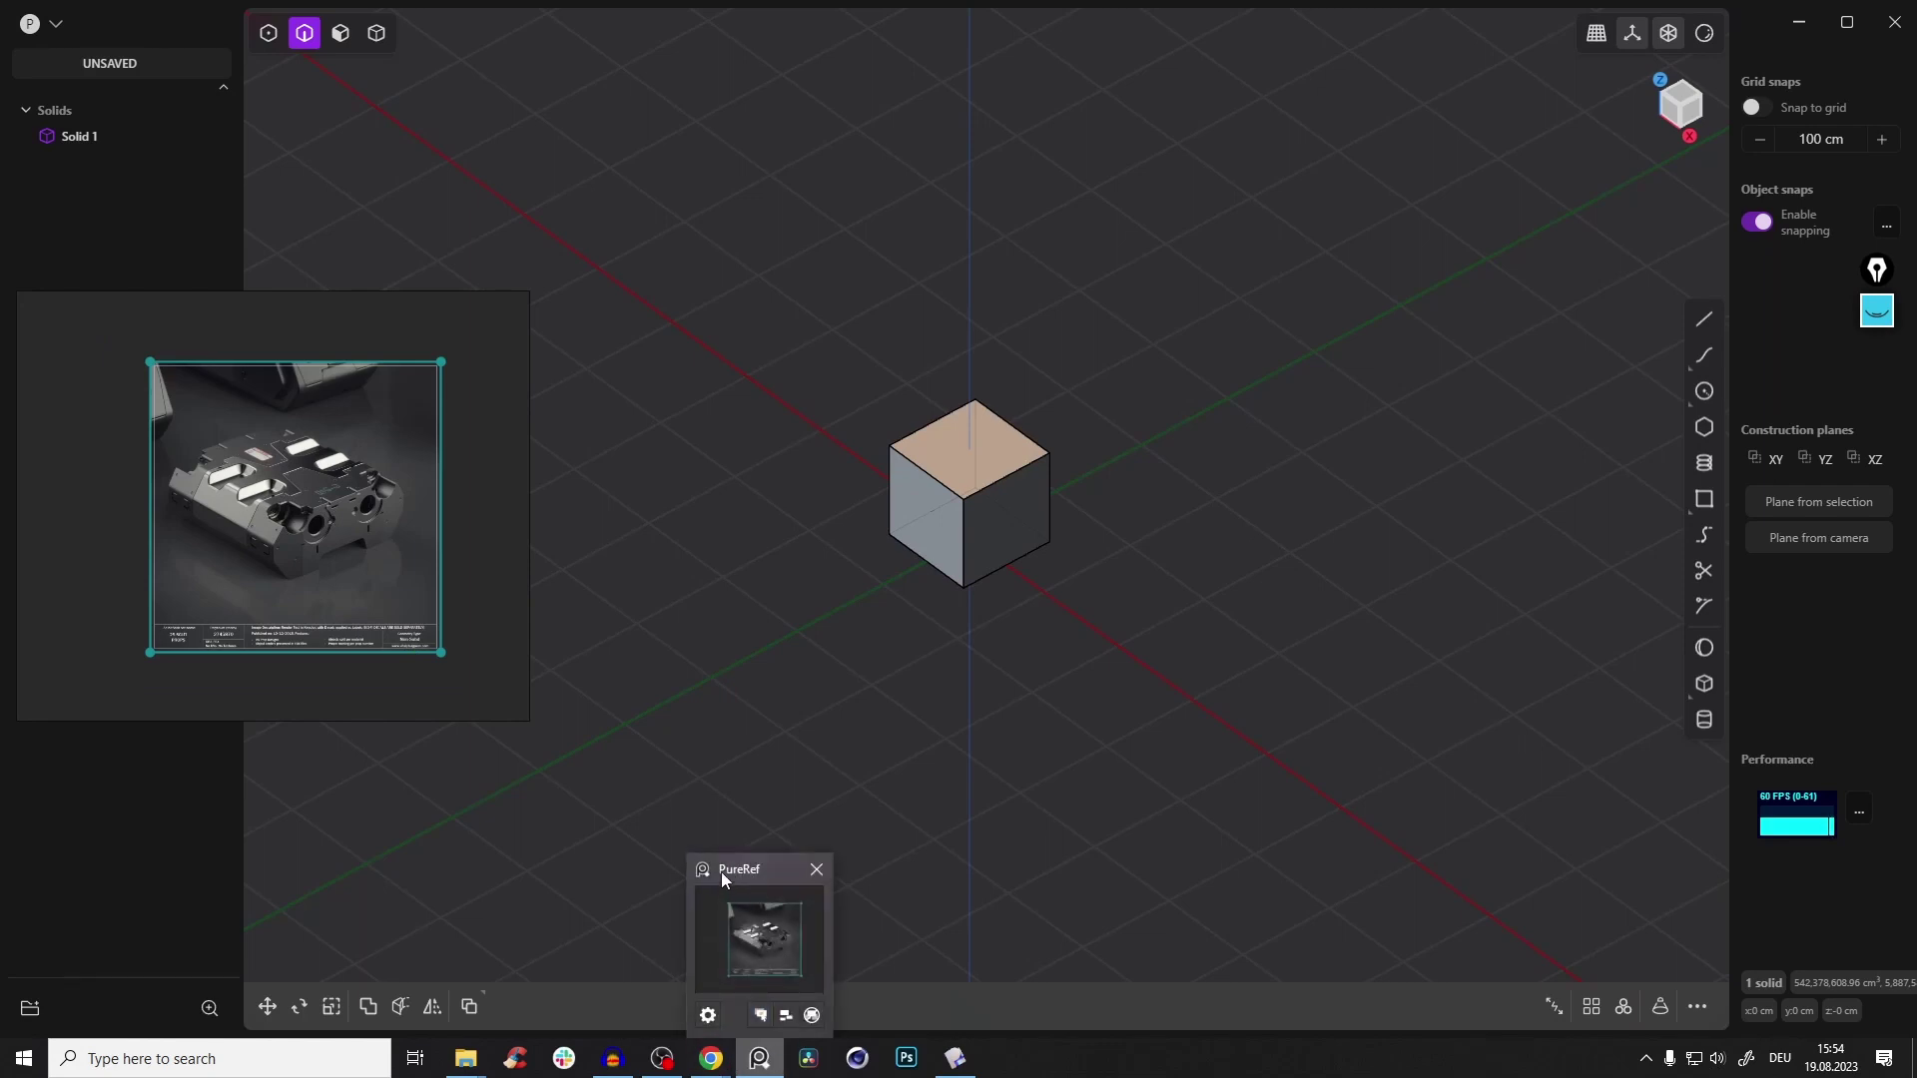
scroll(319, 529, up, 3)
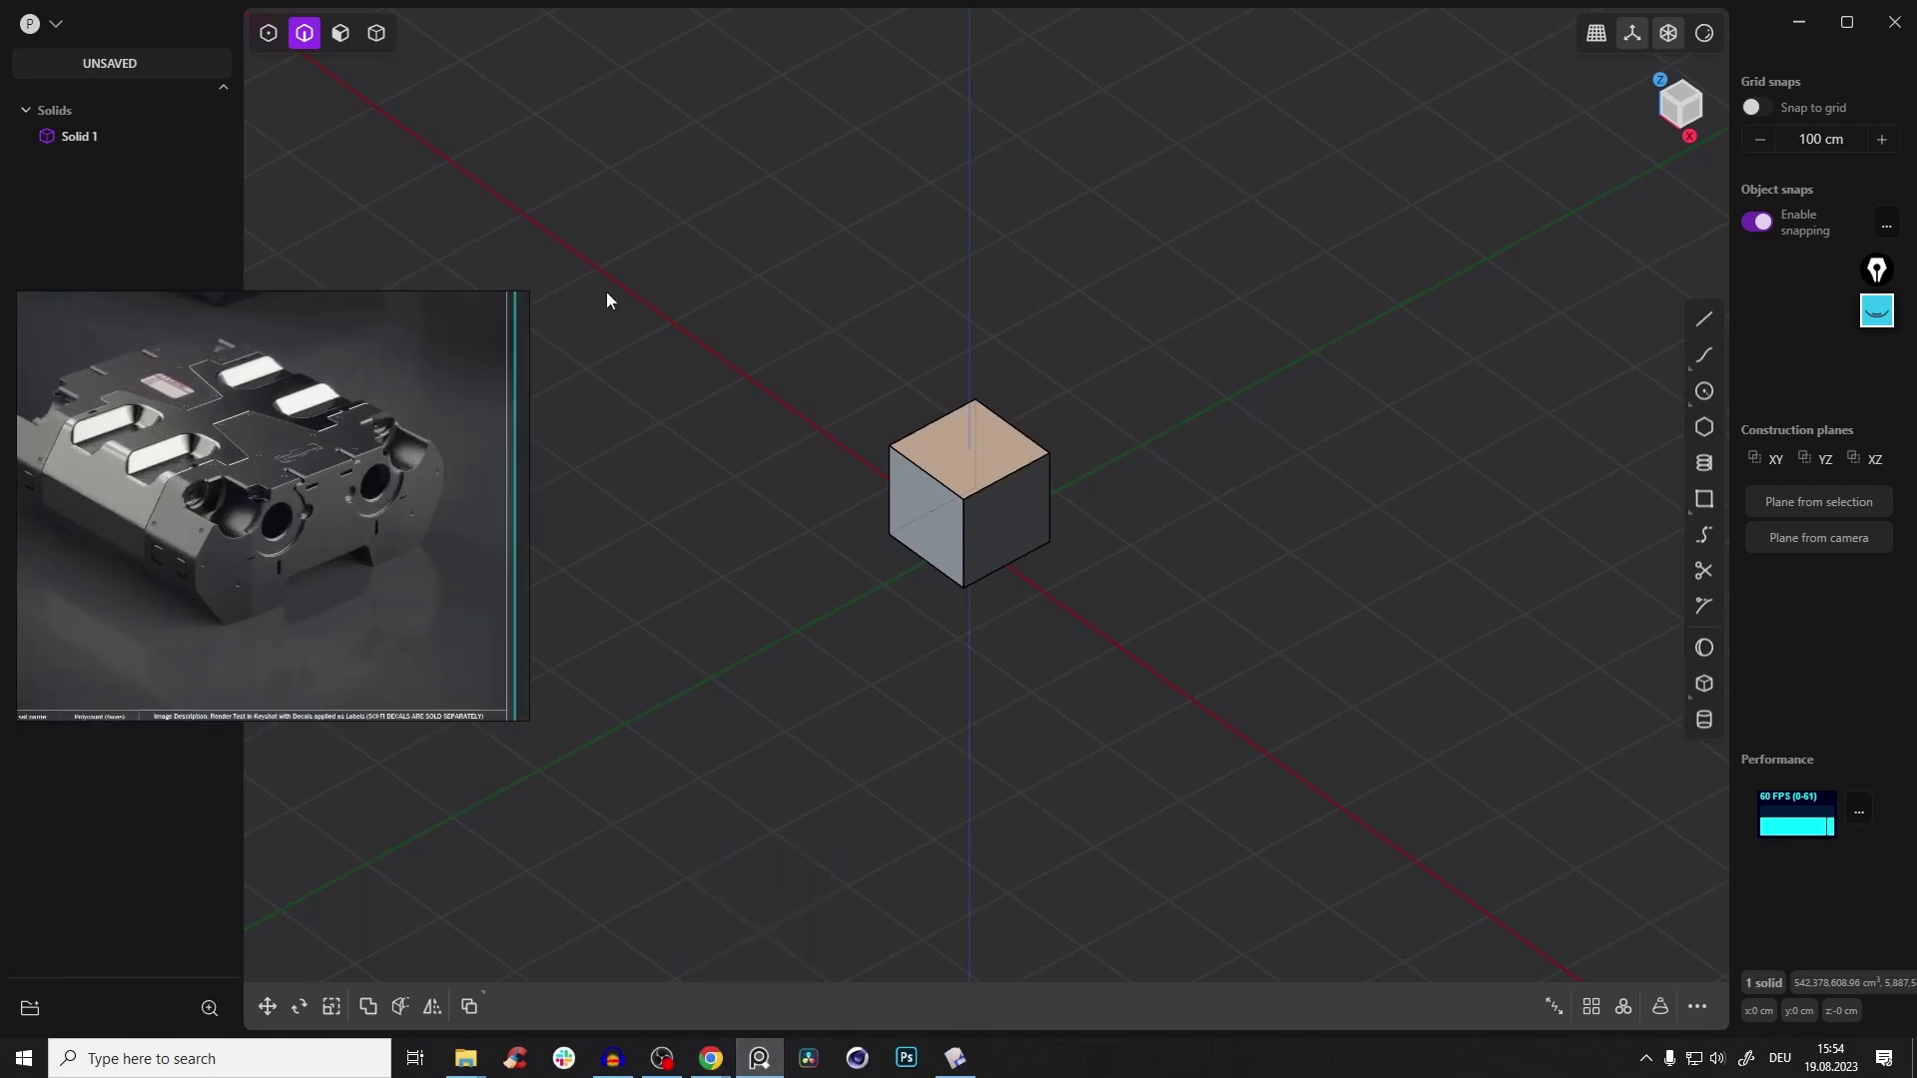
scroll(284, 410, down, 3)
right_drag(886, 333, 684, 389)
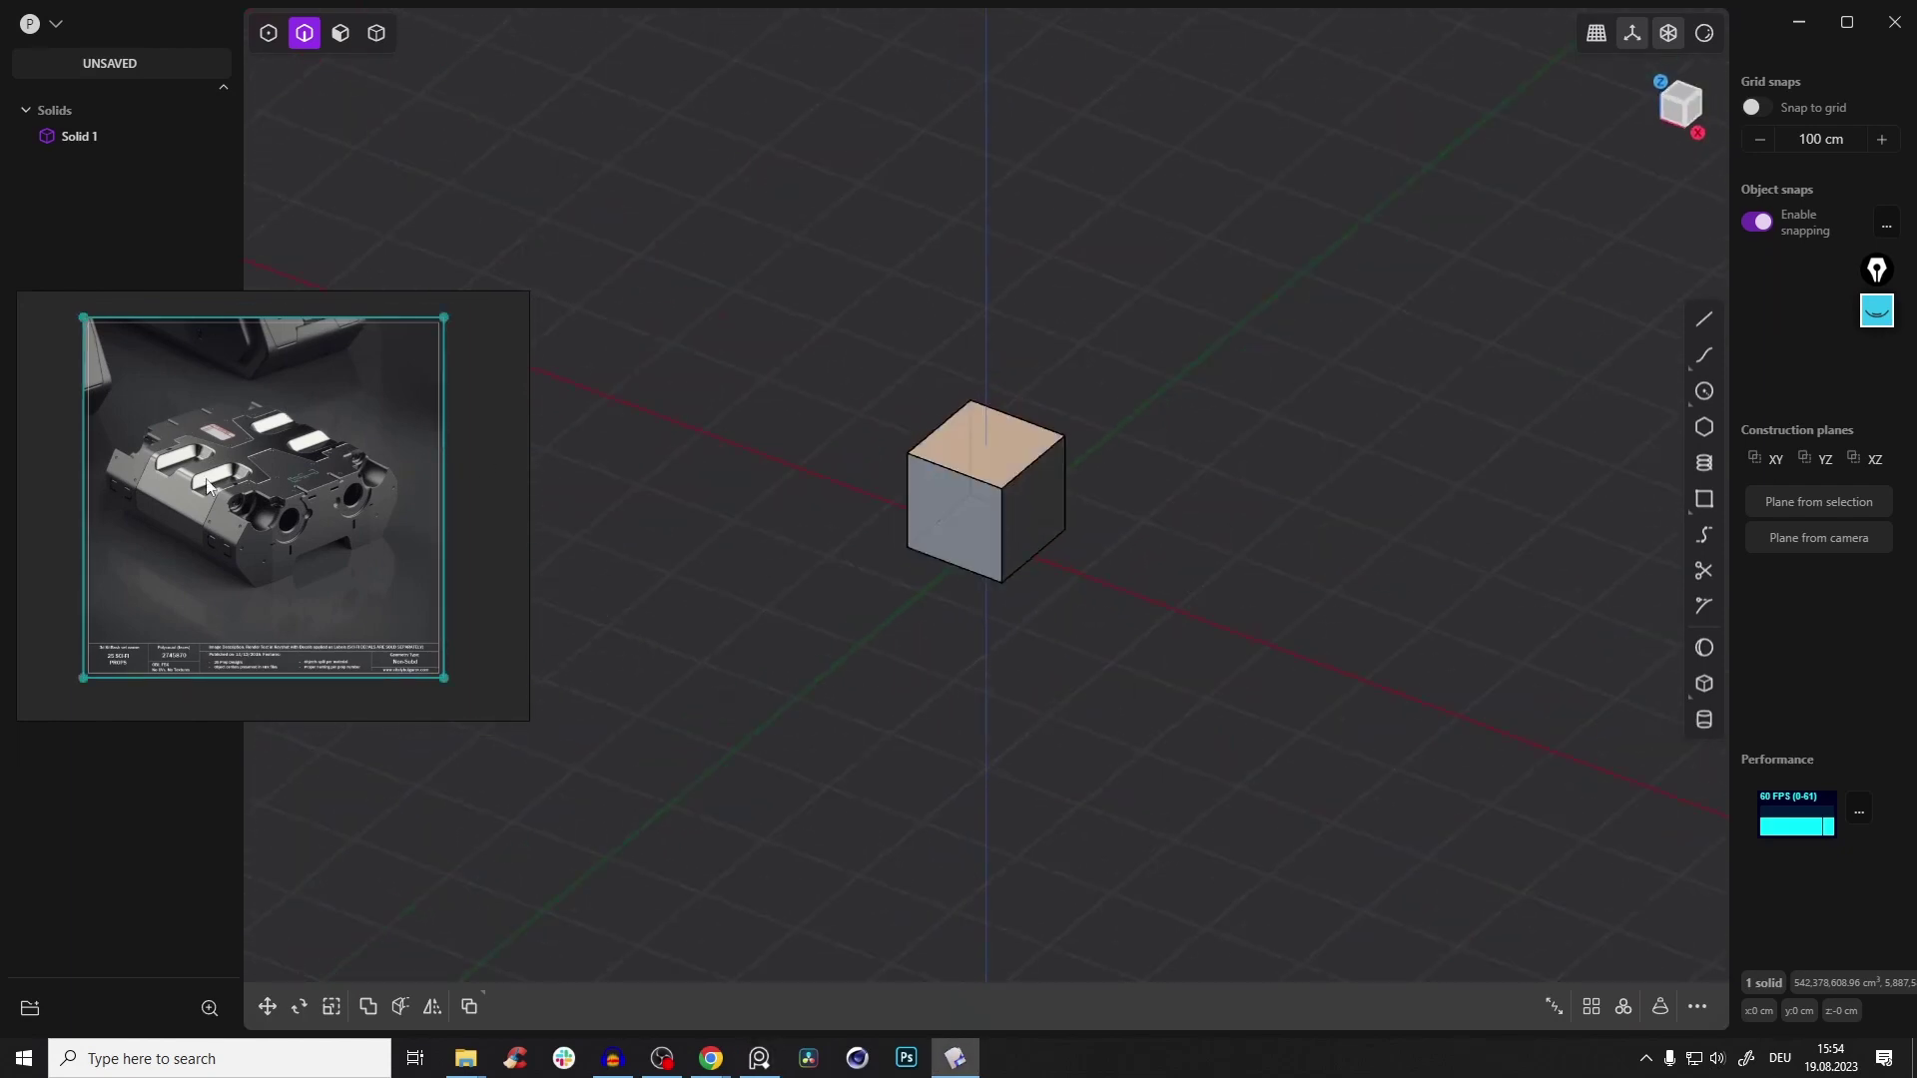
Shrink the PureRef window to the size of the reference image and fit the image inside it
drag(529, 720, 449, 680)
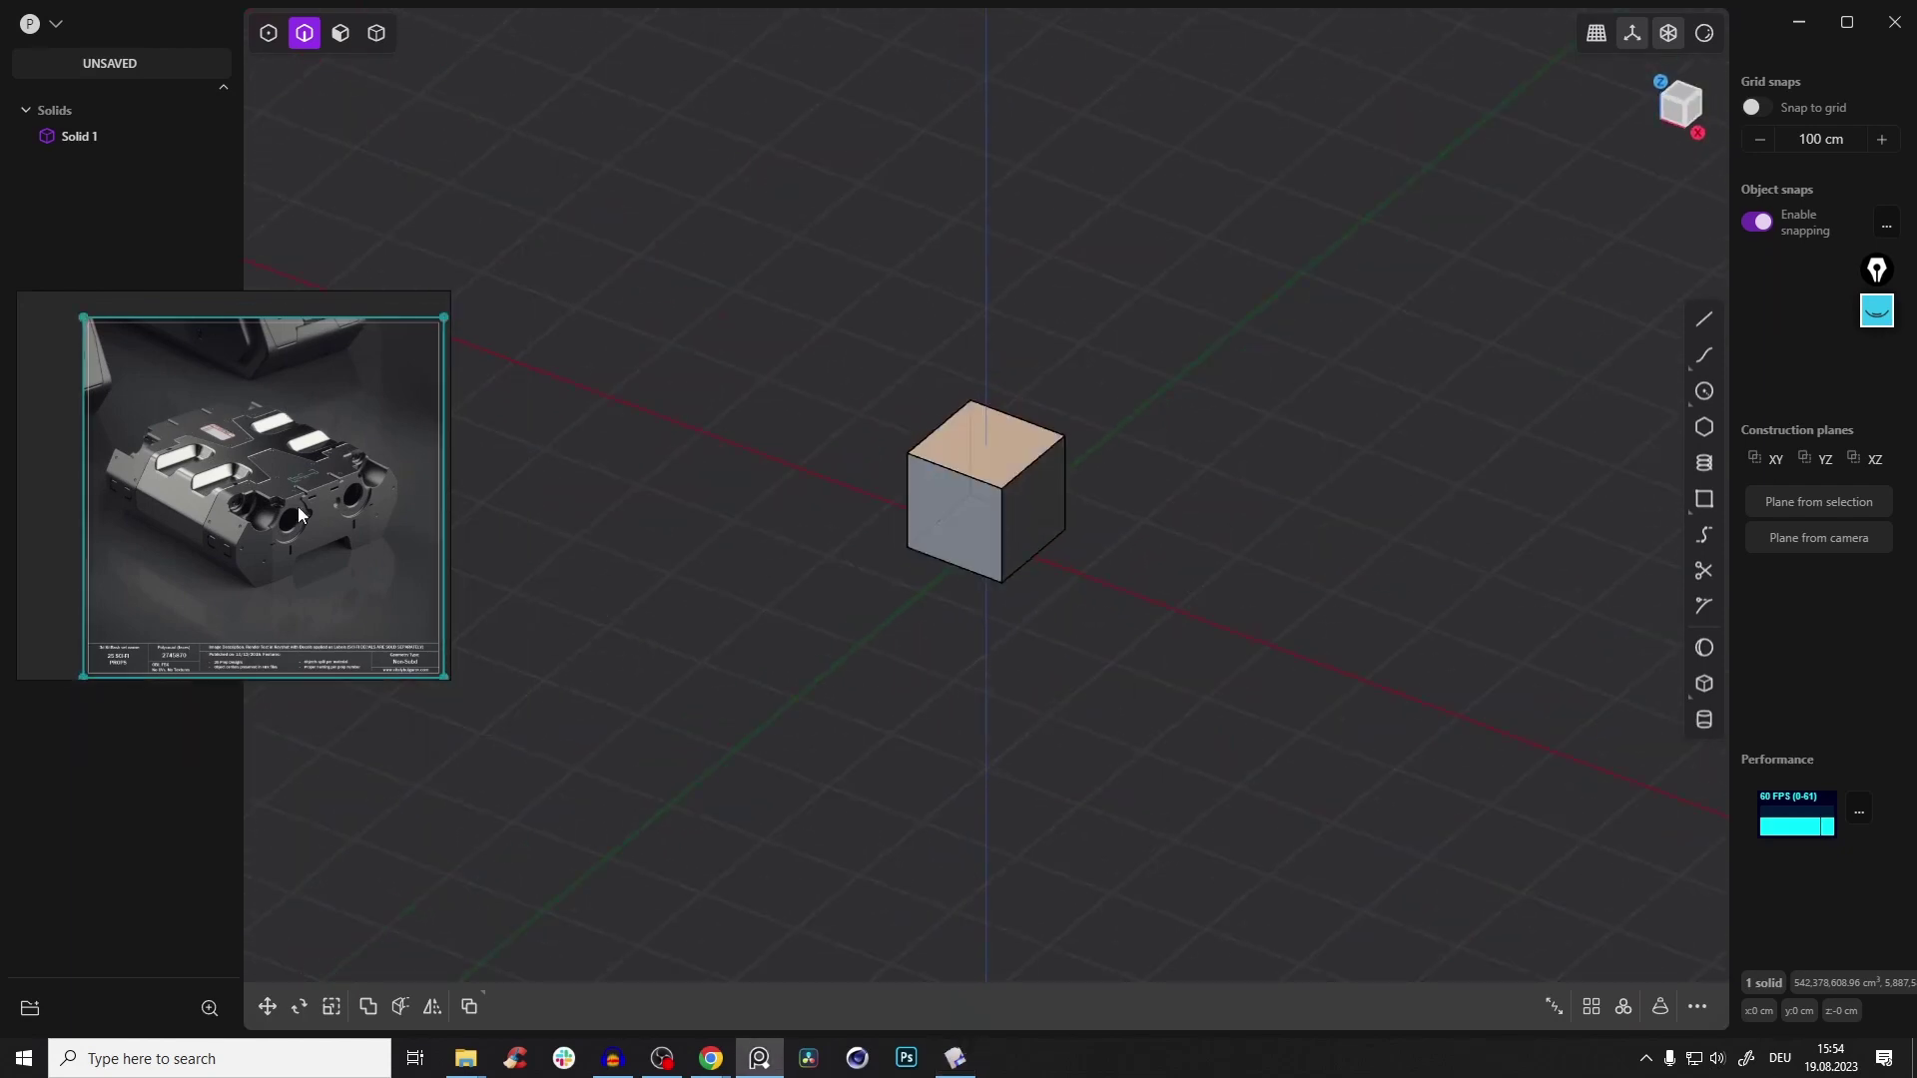
double_click(277, 488)
mouse_move(273, 485)
middle_down()
mouse_move(396, 471)
mouse_move(253, 465)
middle_up()
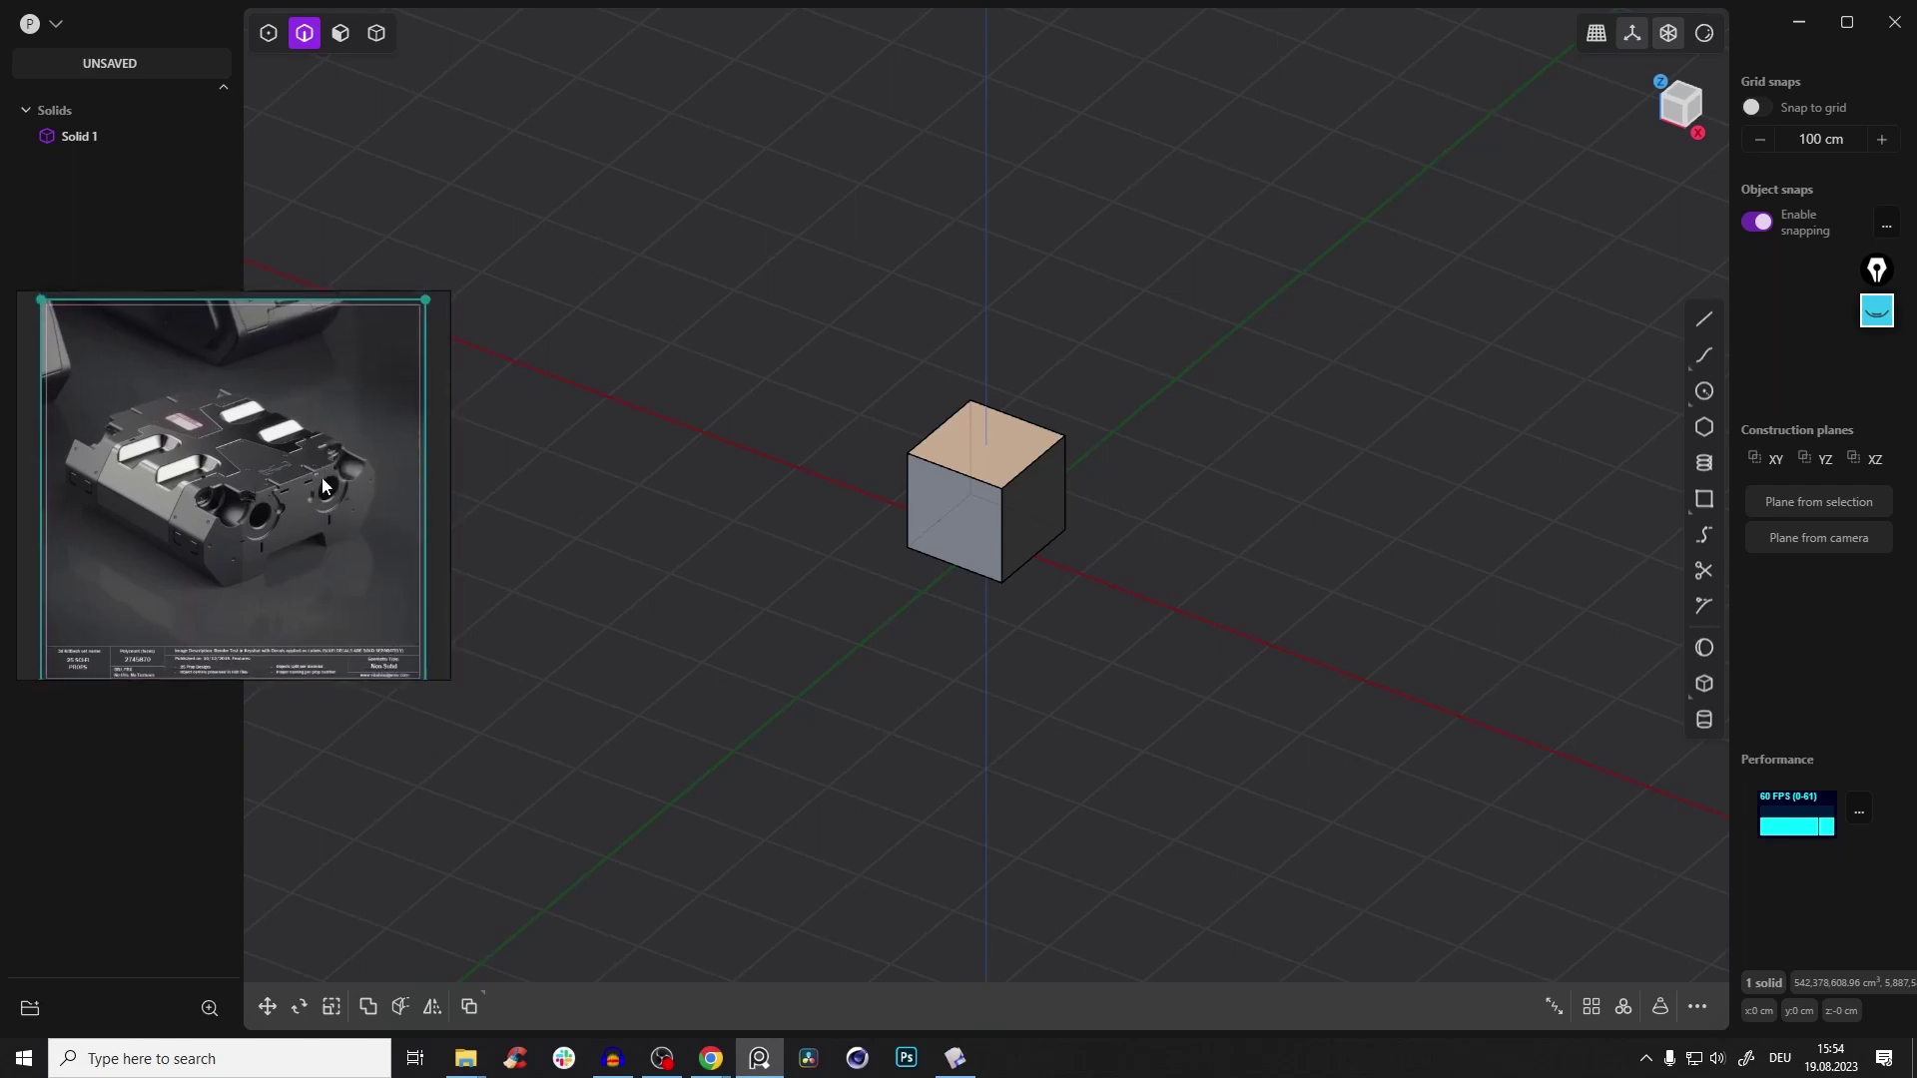
drag(449, 457, 406, 458)
double_click(293, 457)
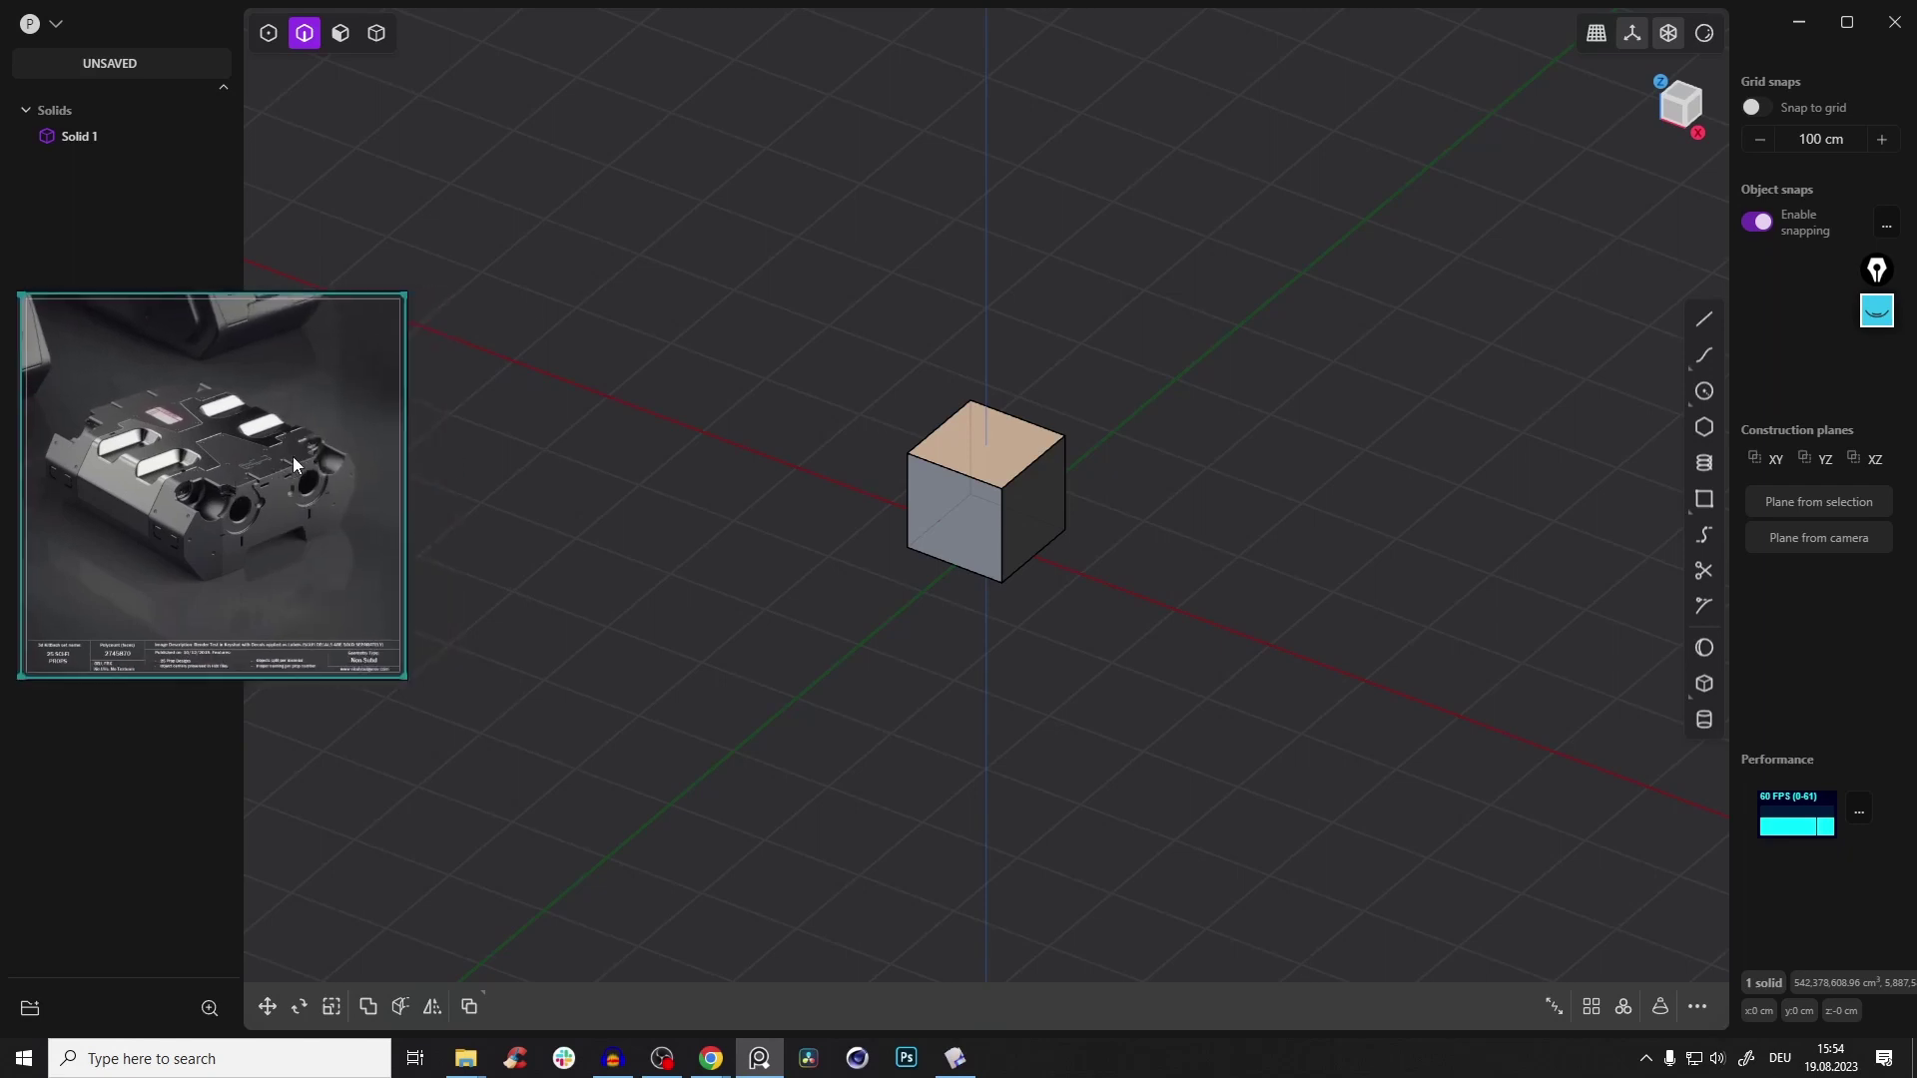
Enlarge the reference window, zoom in on the prop and place it over the viewport's edge
right_drag(213, 444, 386, 481)
scroll(387, 487, up, 2)
drag(573, 340, 692, 266)
right_drag(589, 449, 556, 514)
Enable all selection modes and delete the default cube from the scene
click(952, 485)
middle_drag(1026, 457, 992, 453)
key(Tab)
click(993, 454)
key(x)
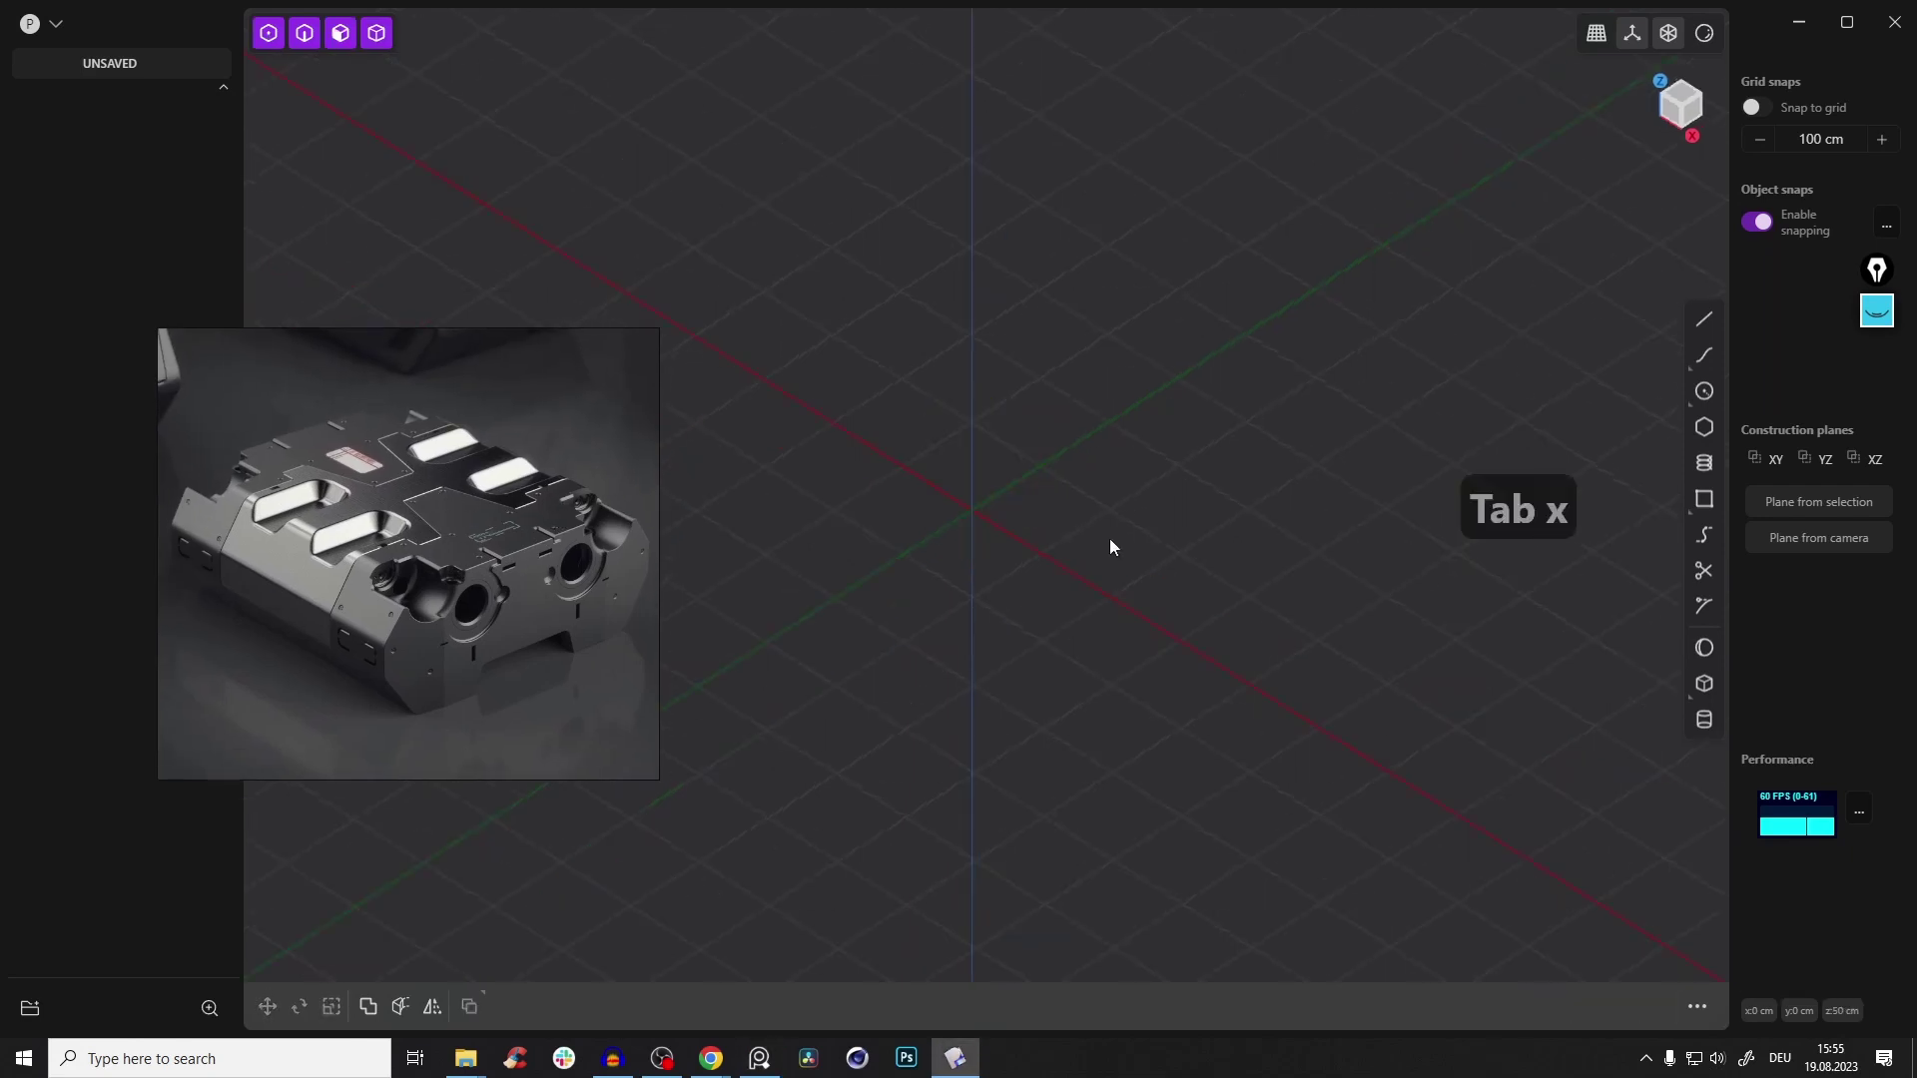
middle_drag(889, 415, 789, 367)
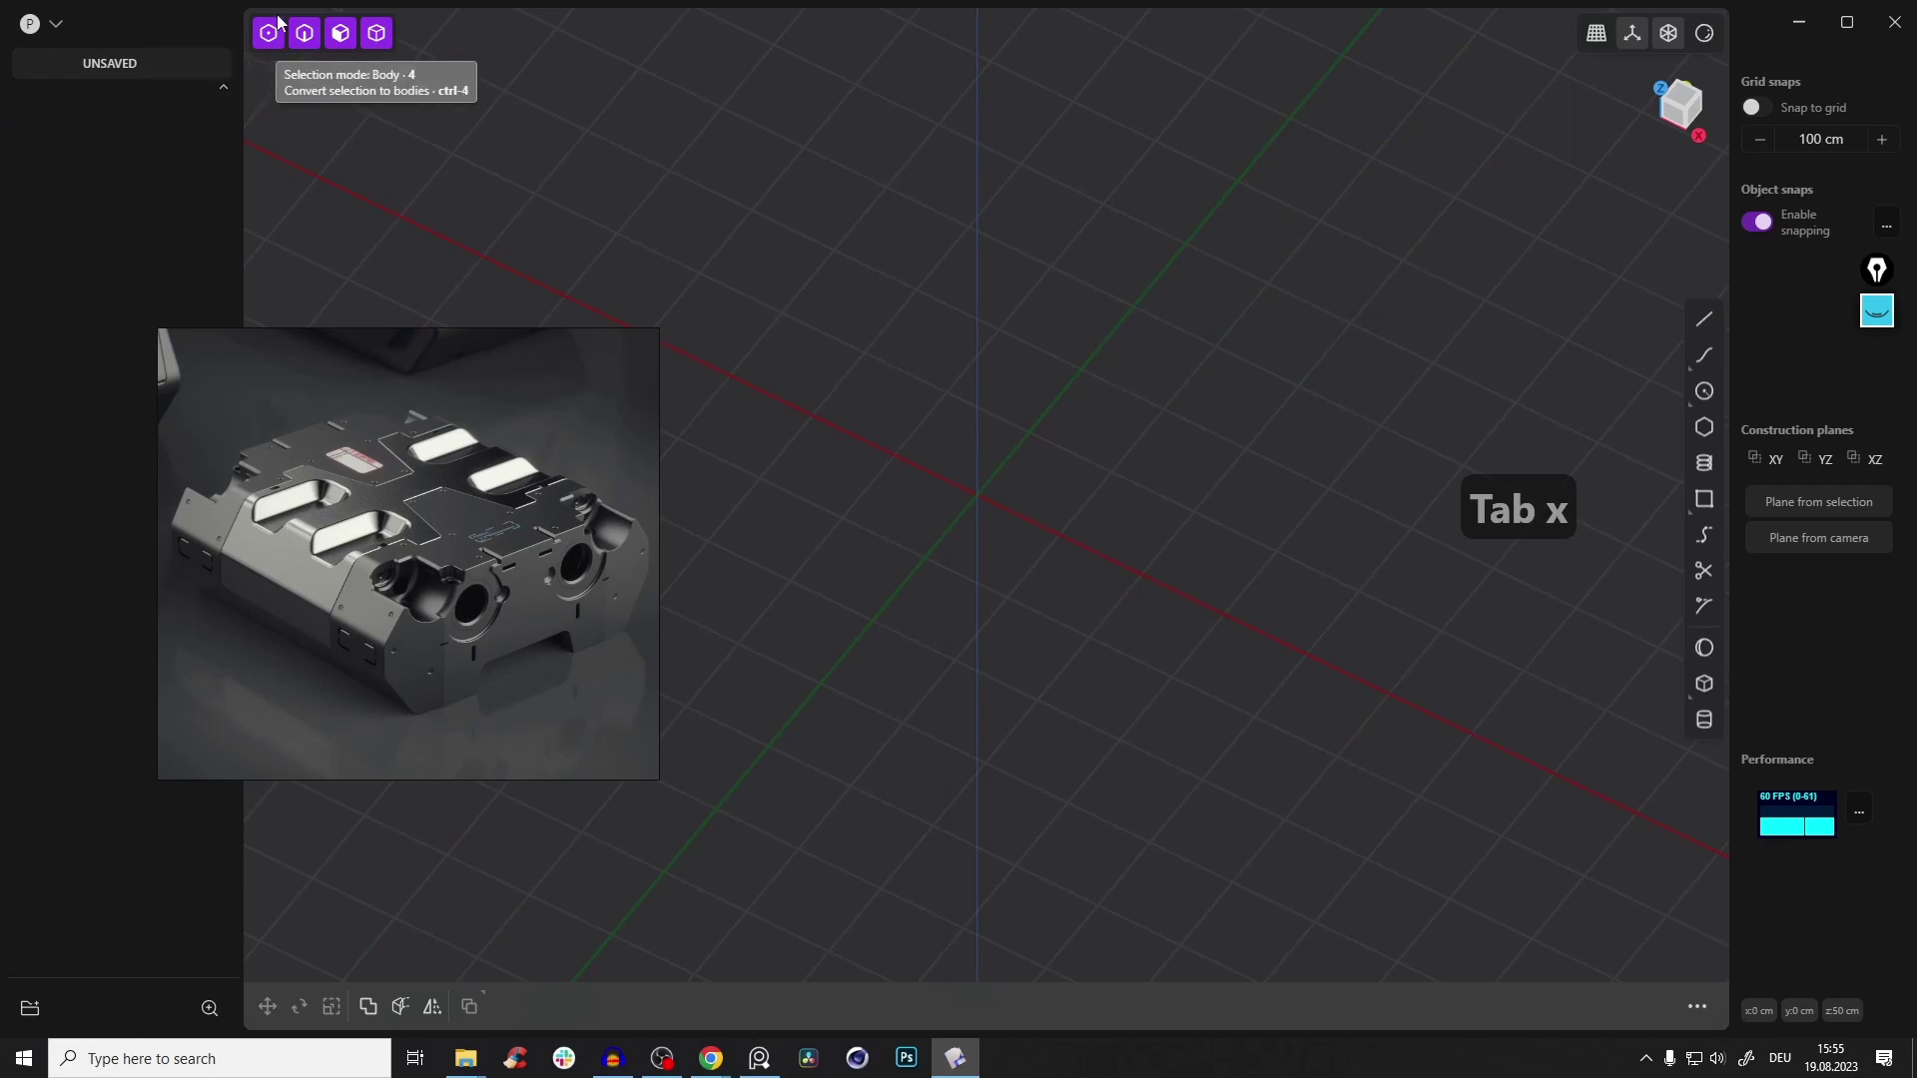
middle_drag(1643, 411, 1313, 360)
Hide the reference image, switch to Chrome and examine the Plasticity course page's introduction and student reviews
click(760, 1058)
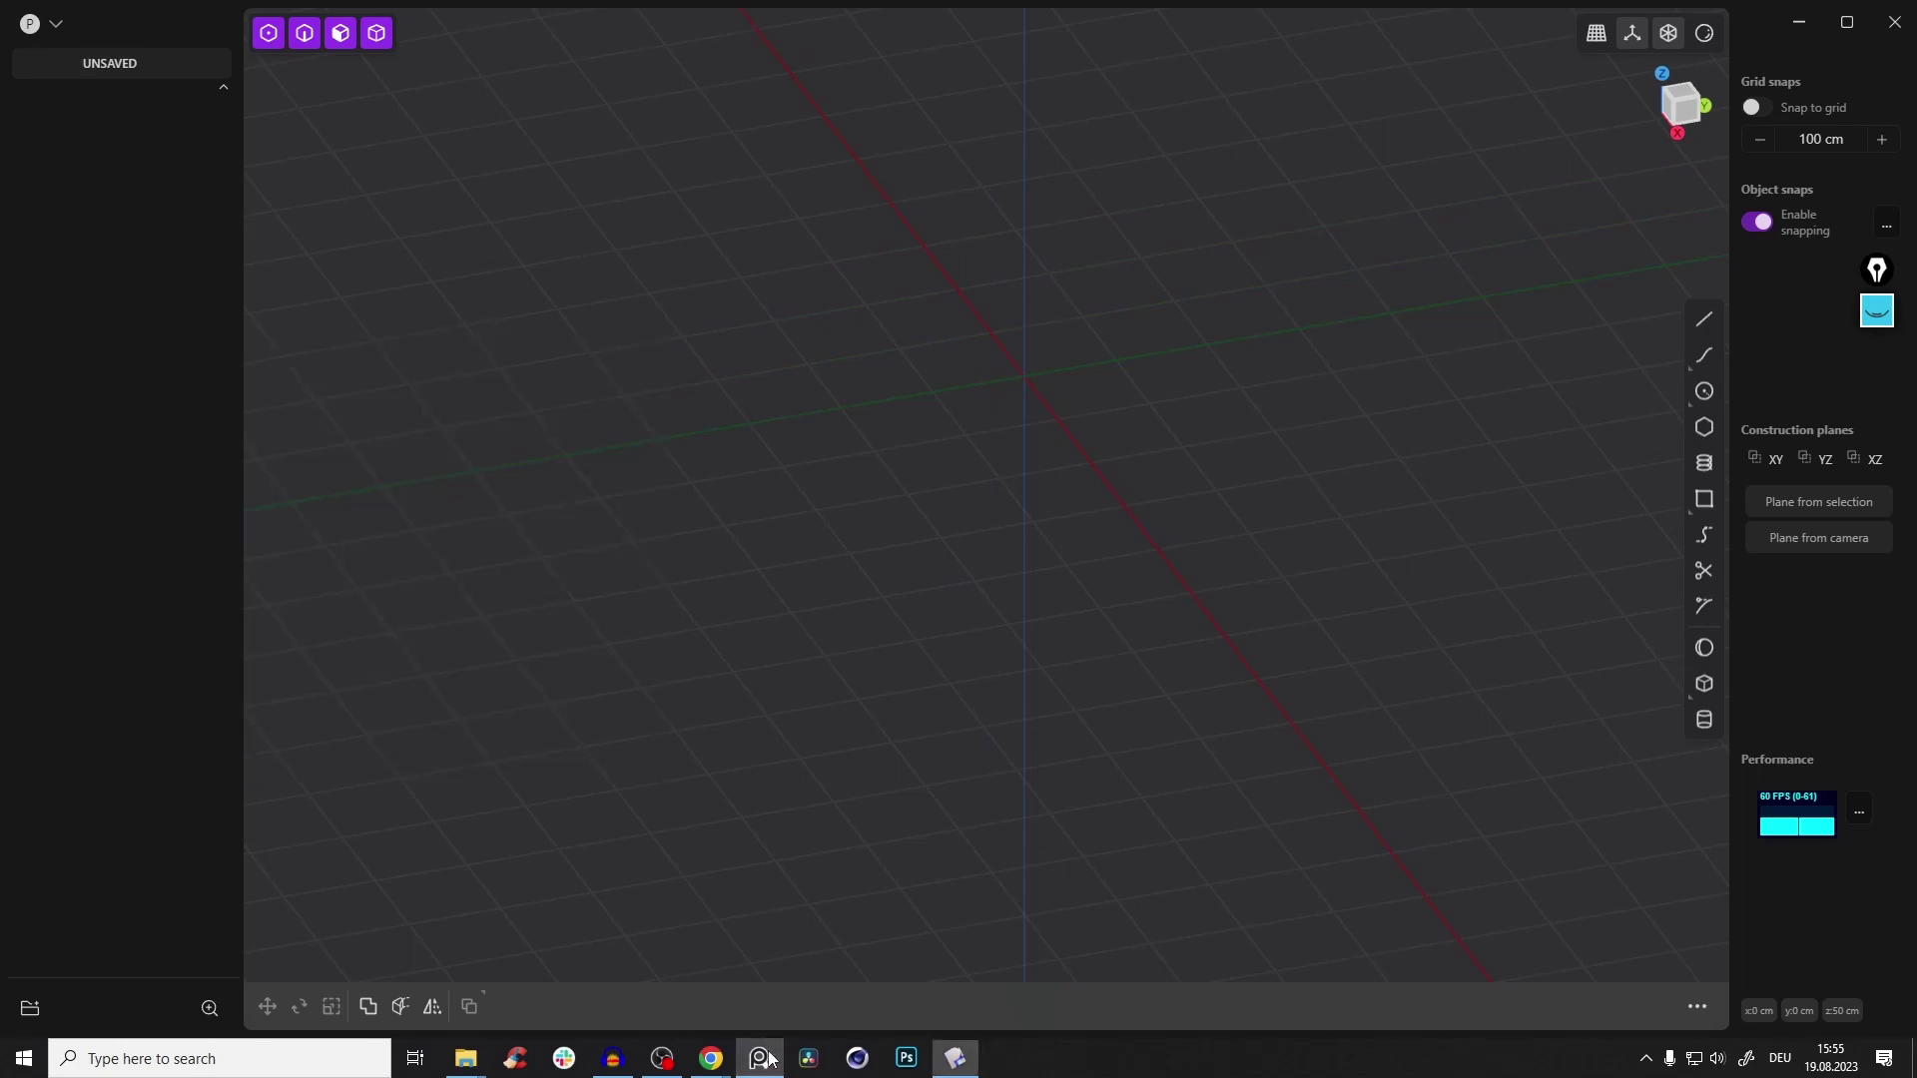
click(711, 1056)
click(766, 1006)
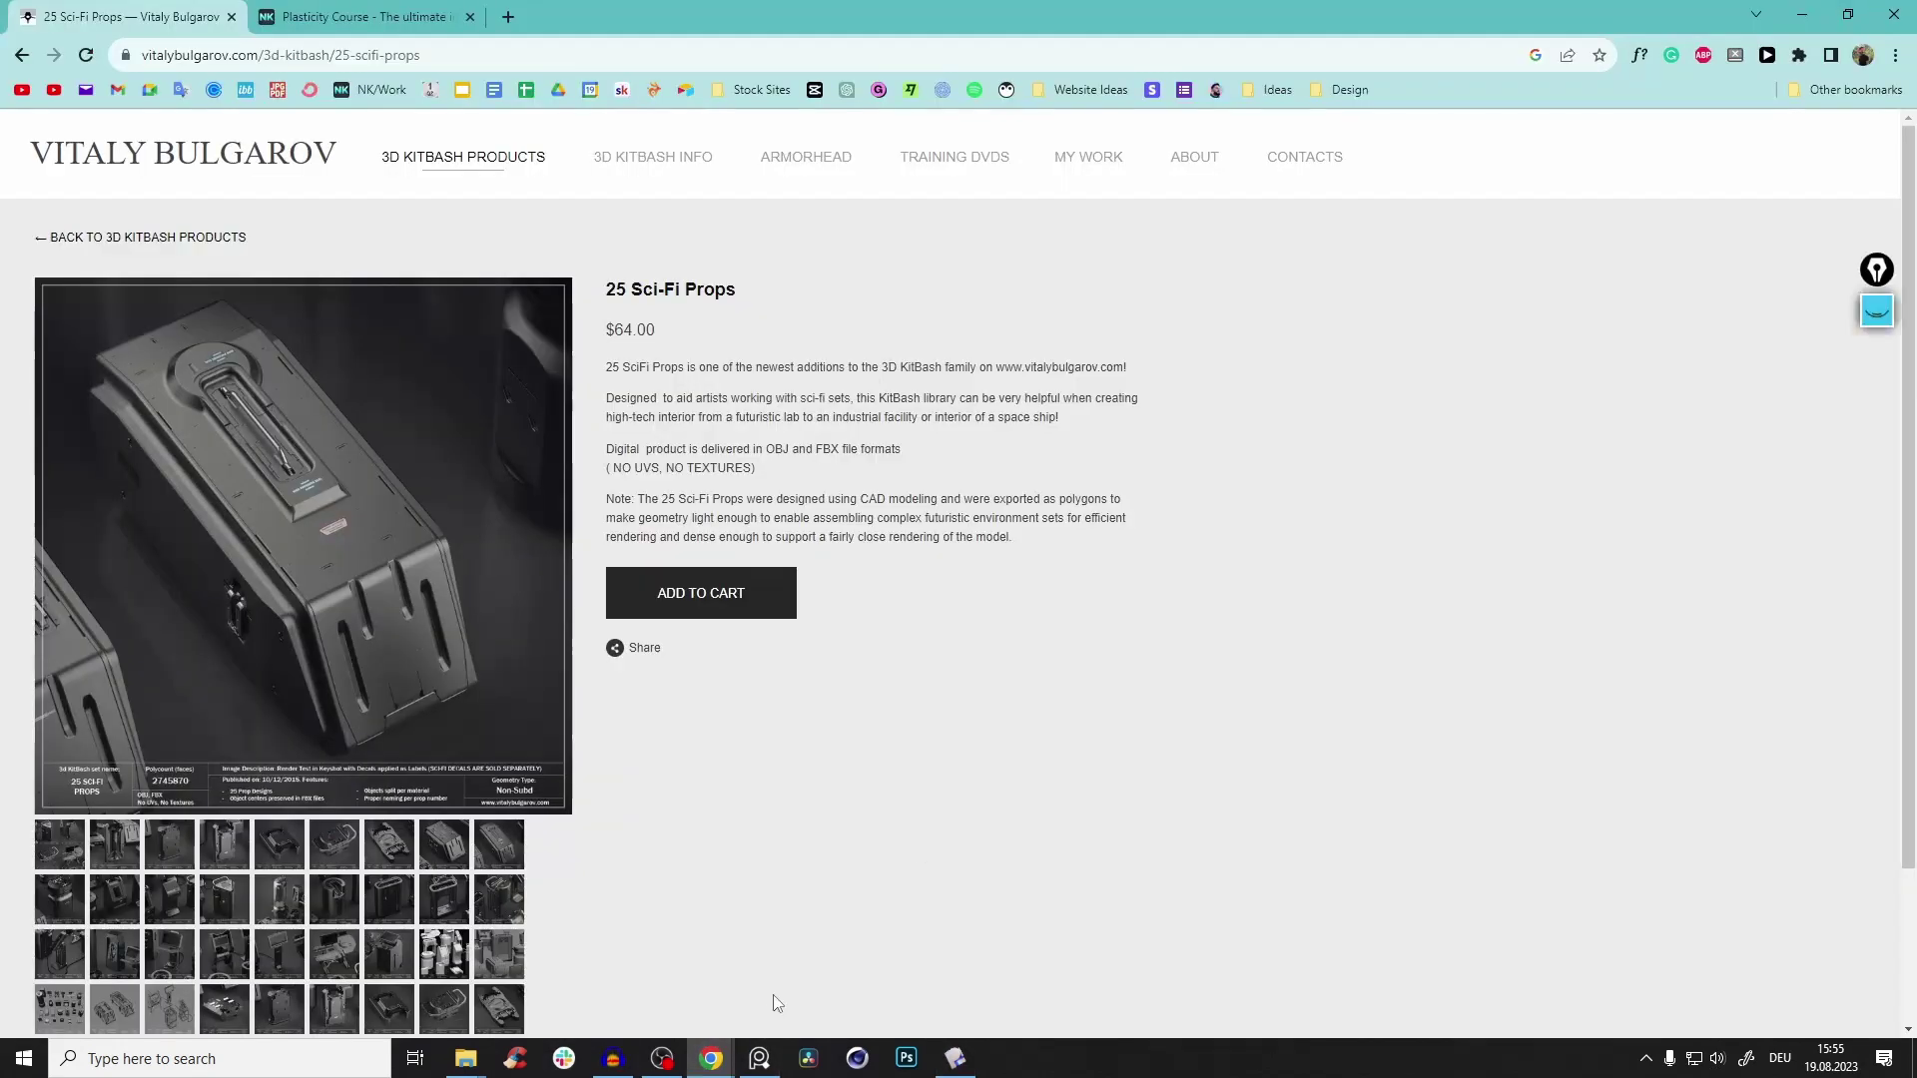
click(422, 6)
scroll(898, 429, up, 15)
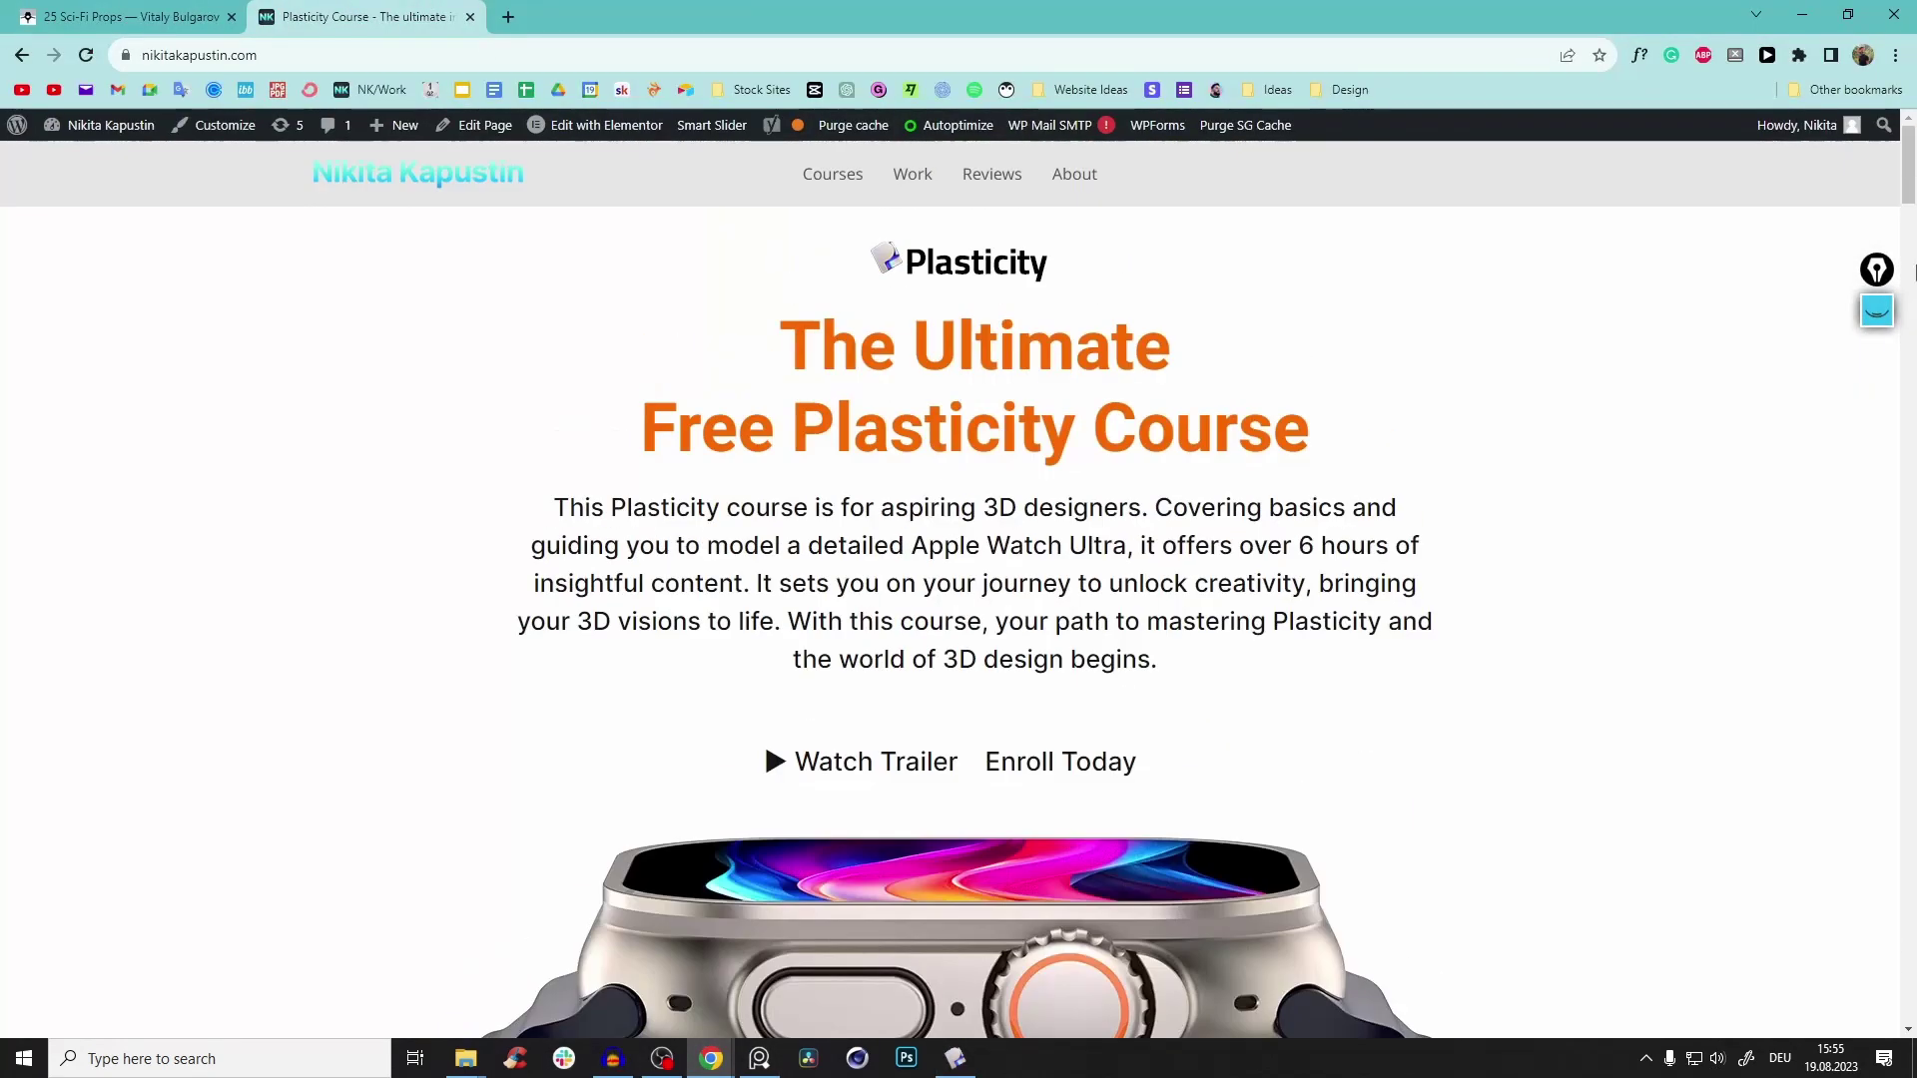
scroll(898, 252, down, 4)
scroll(783, 419, up, 2)
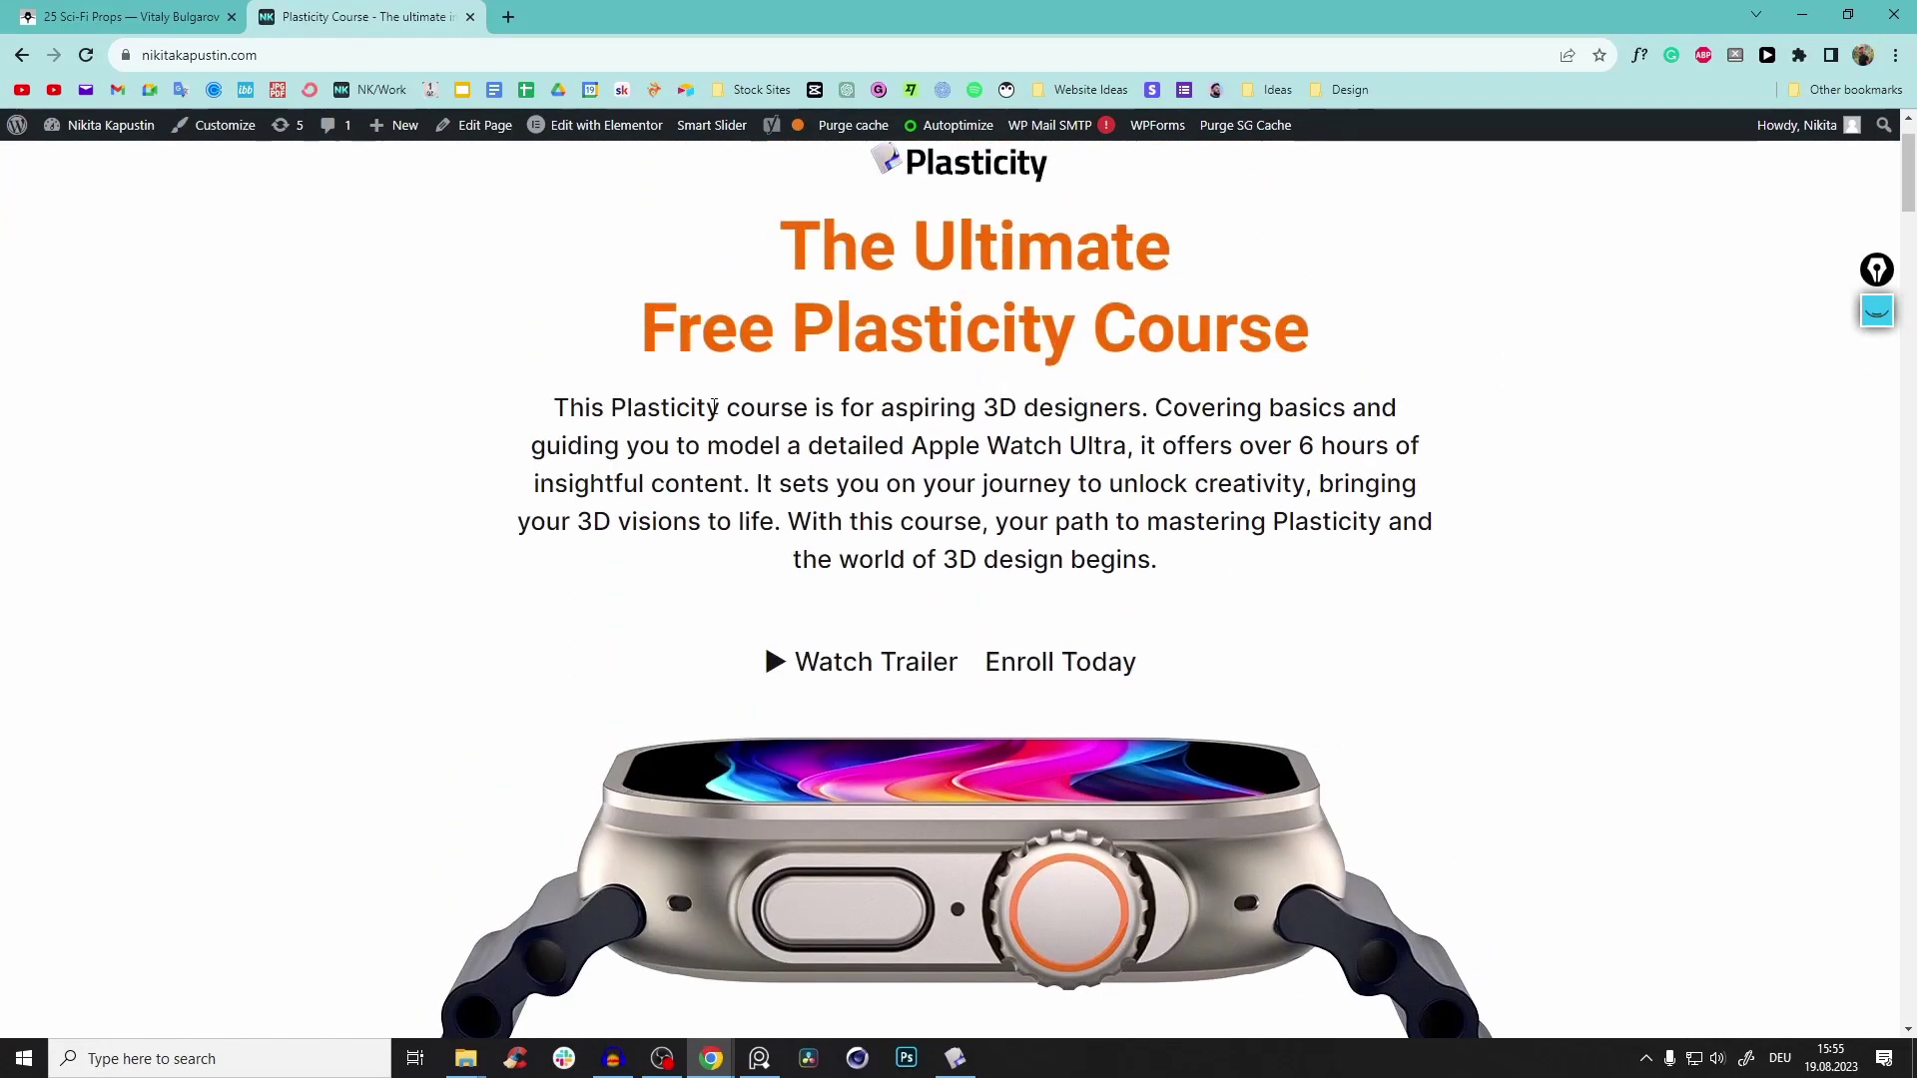
scroll(780, 562, down, 4)
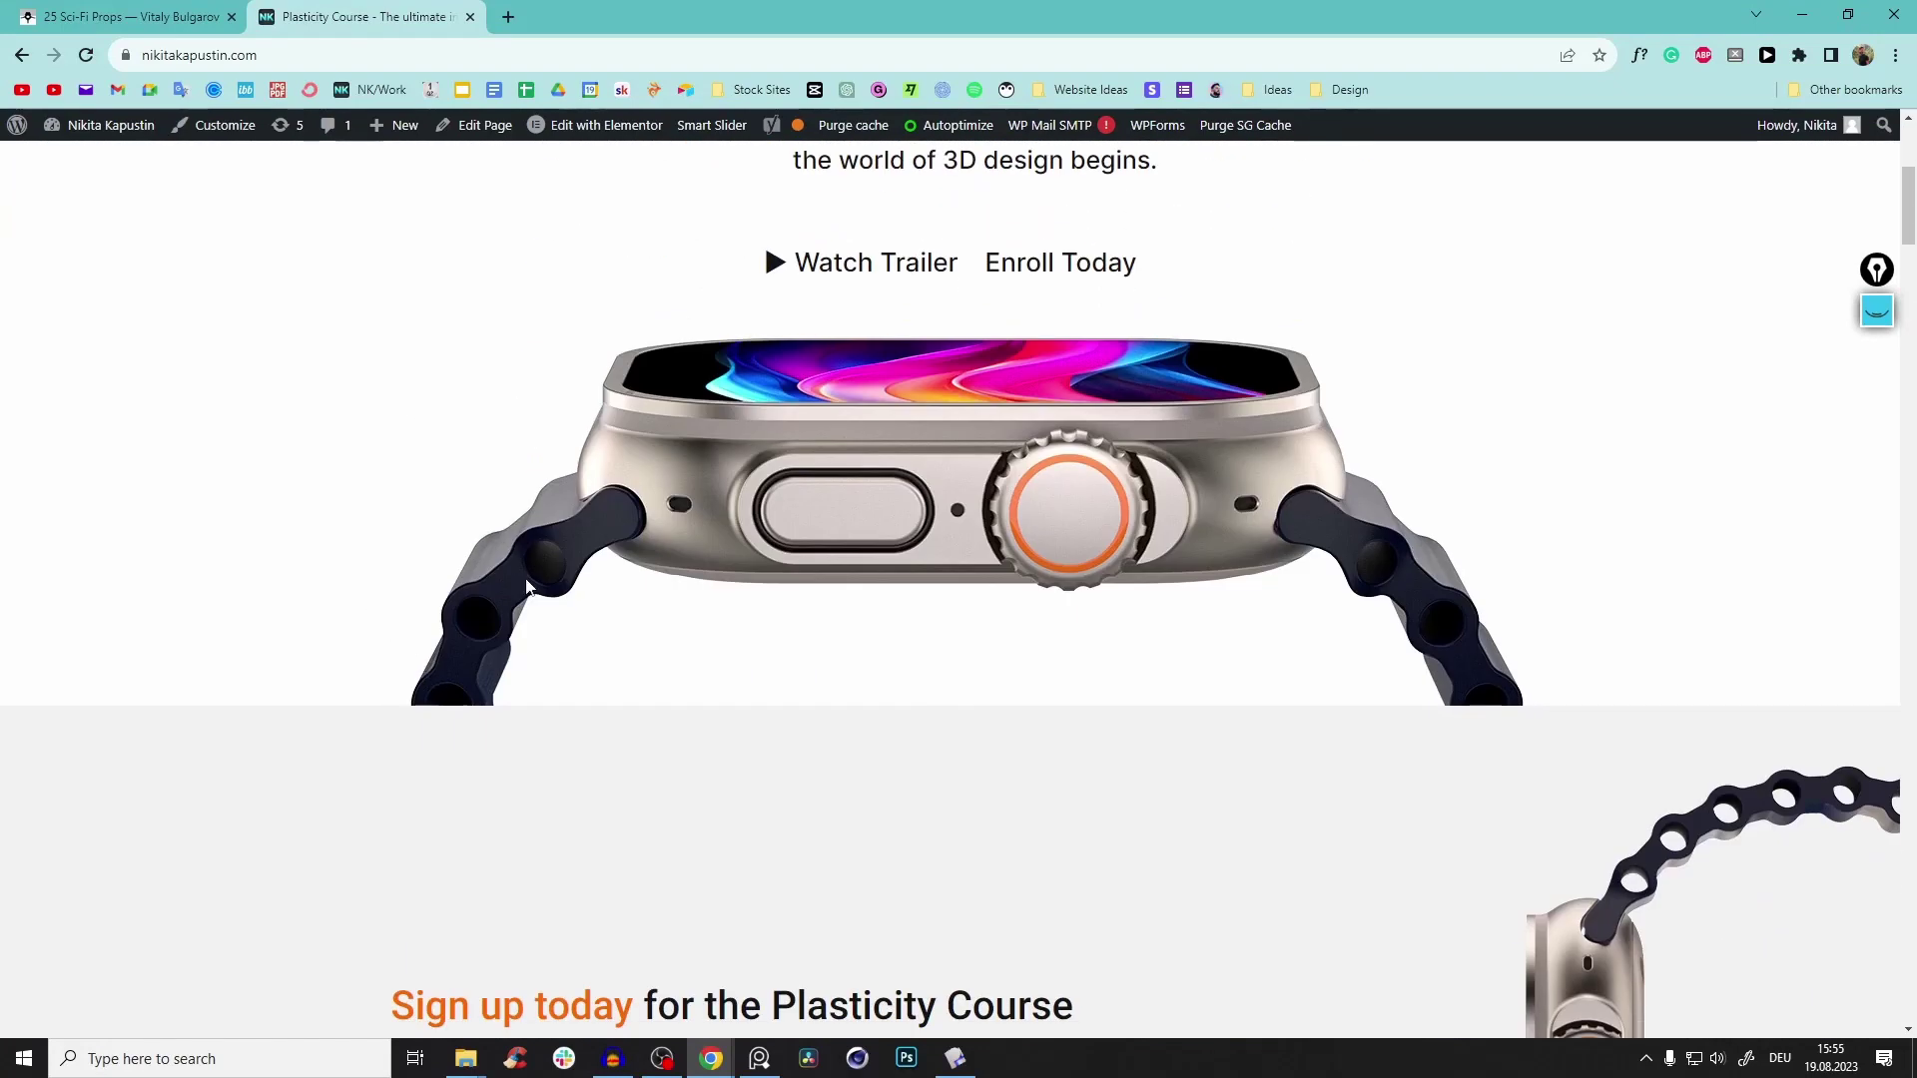
scroll(527, 586, down, 15)
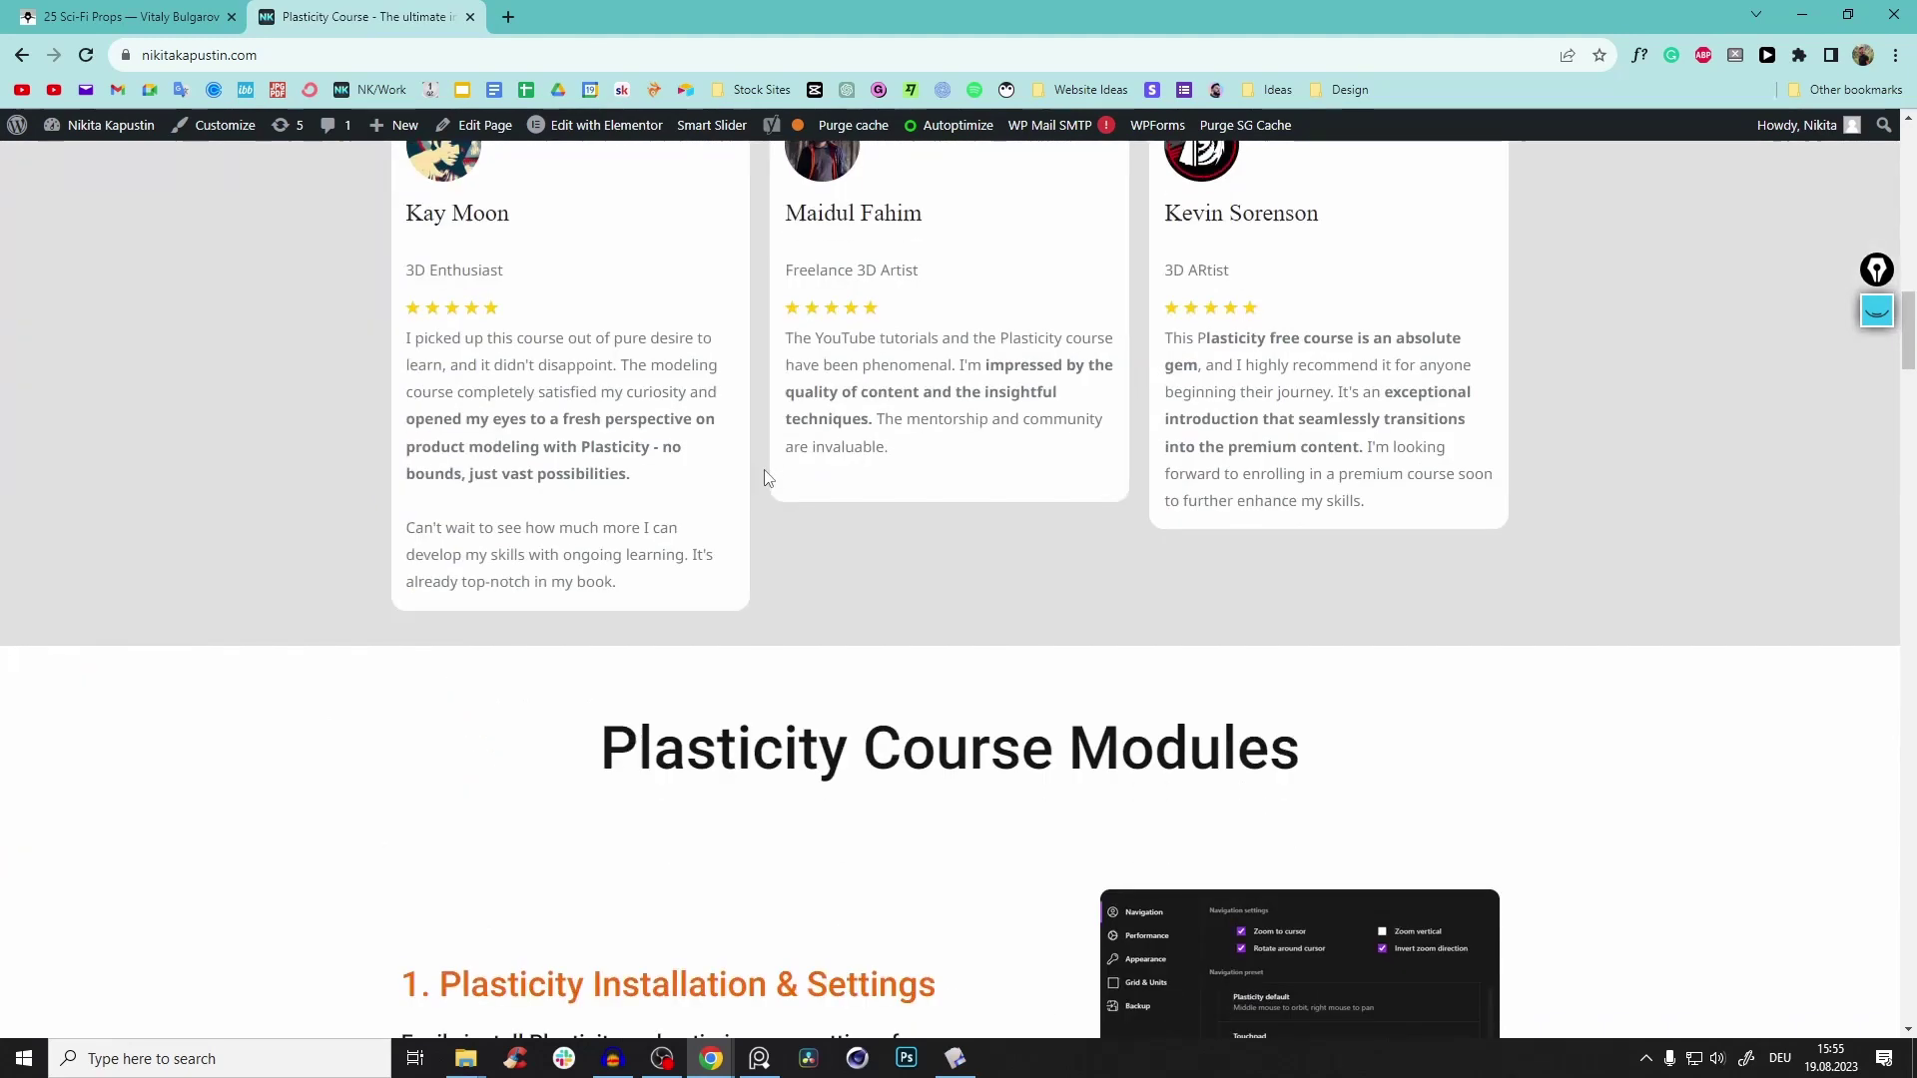
scroll(363, 619, up, 1)
scroll(363, 619, down, 8)
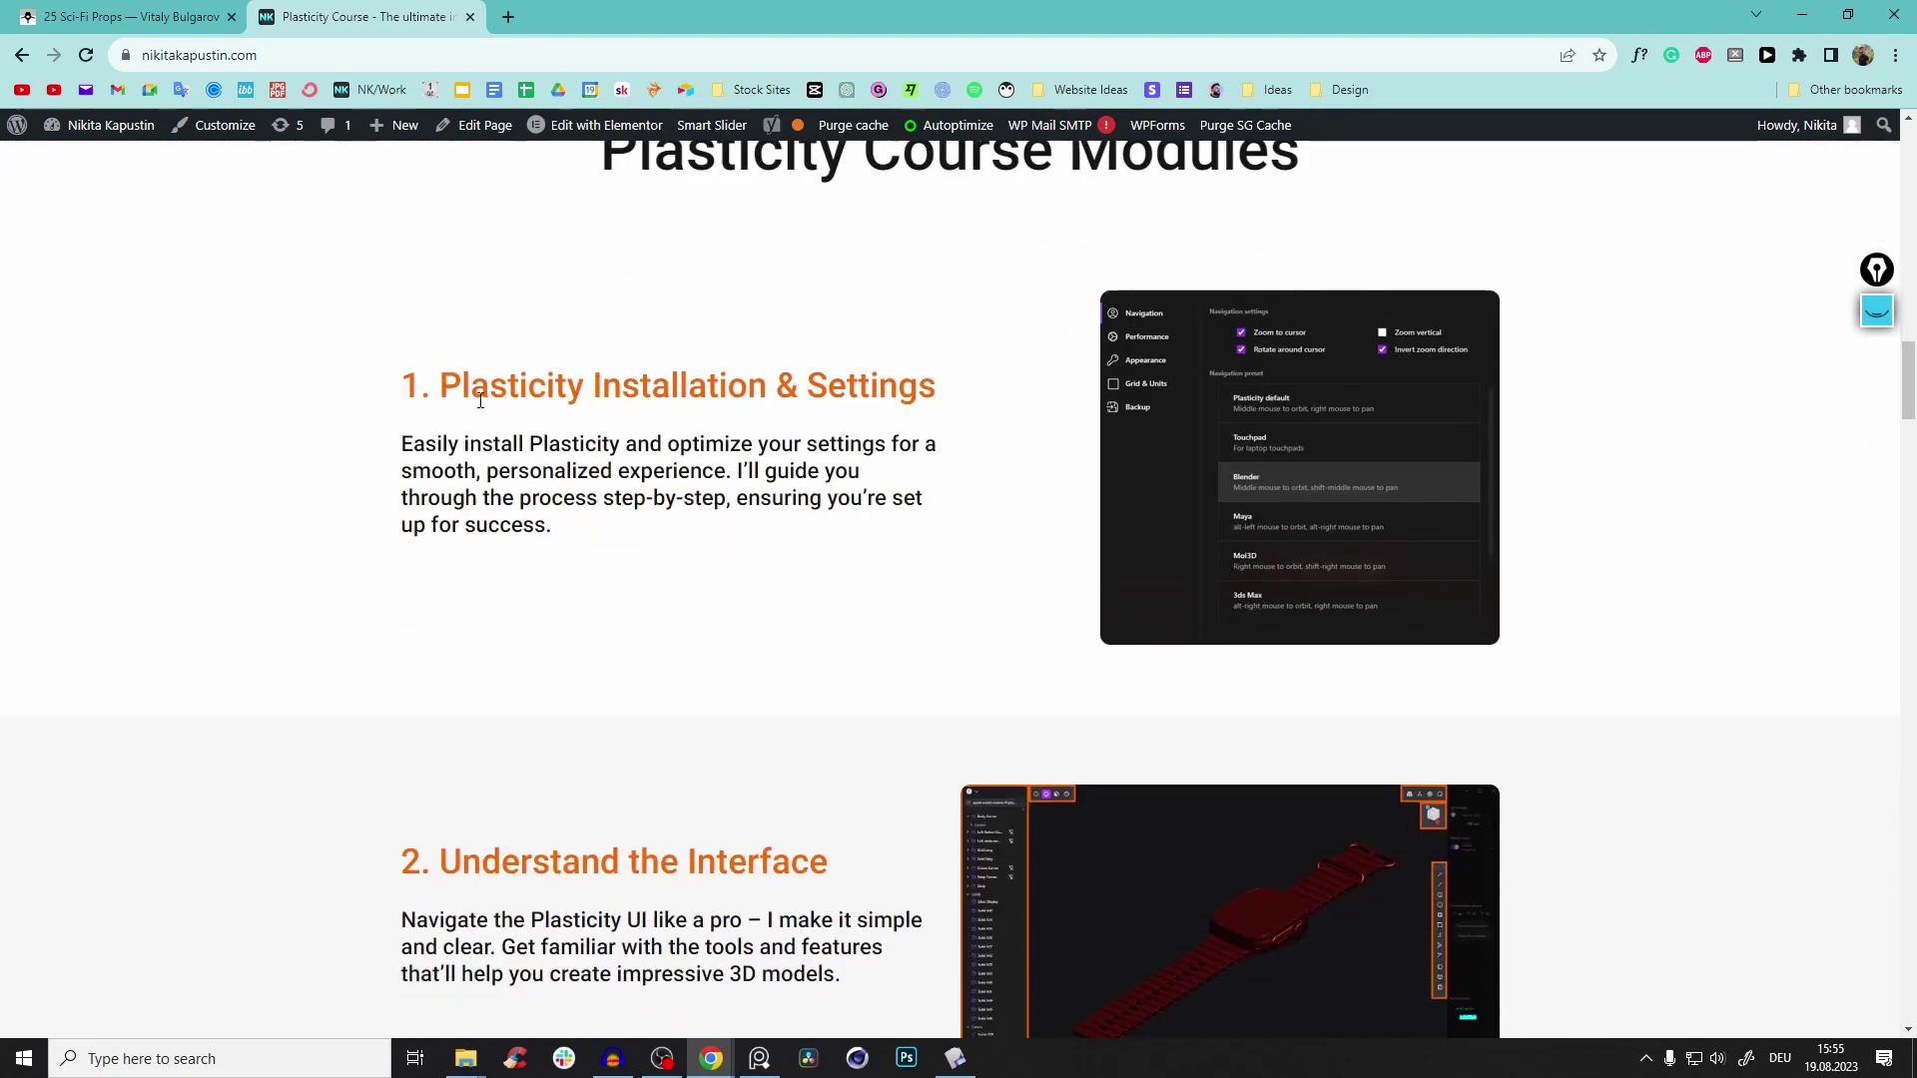
Examine the Plasticity course modules, from Plasticity Installation & Settings to Apple Watch Ultra Modeling and its example images
drag(401, 385, 936, 385)
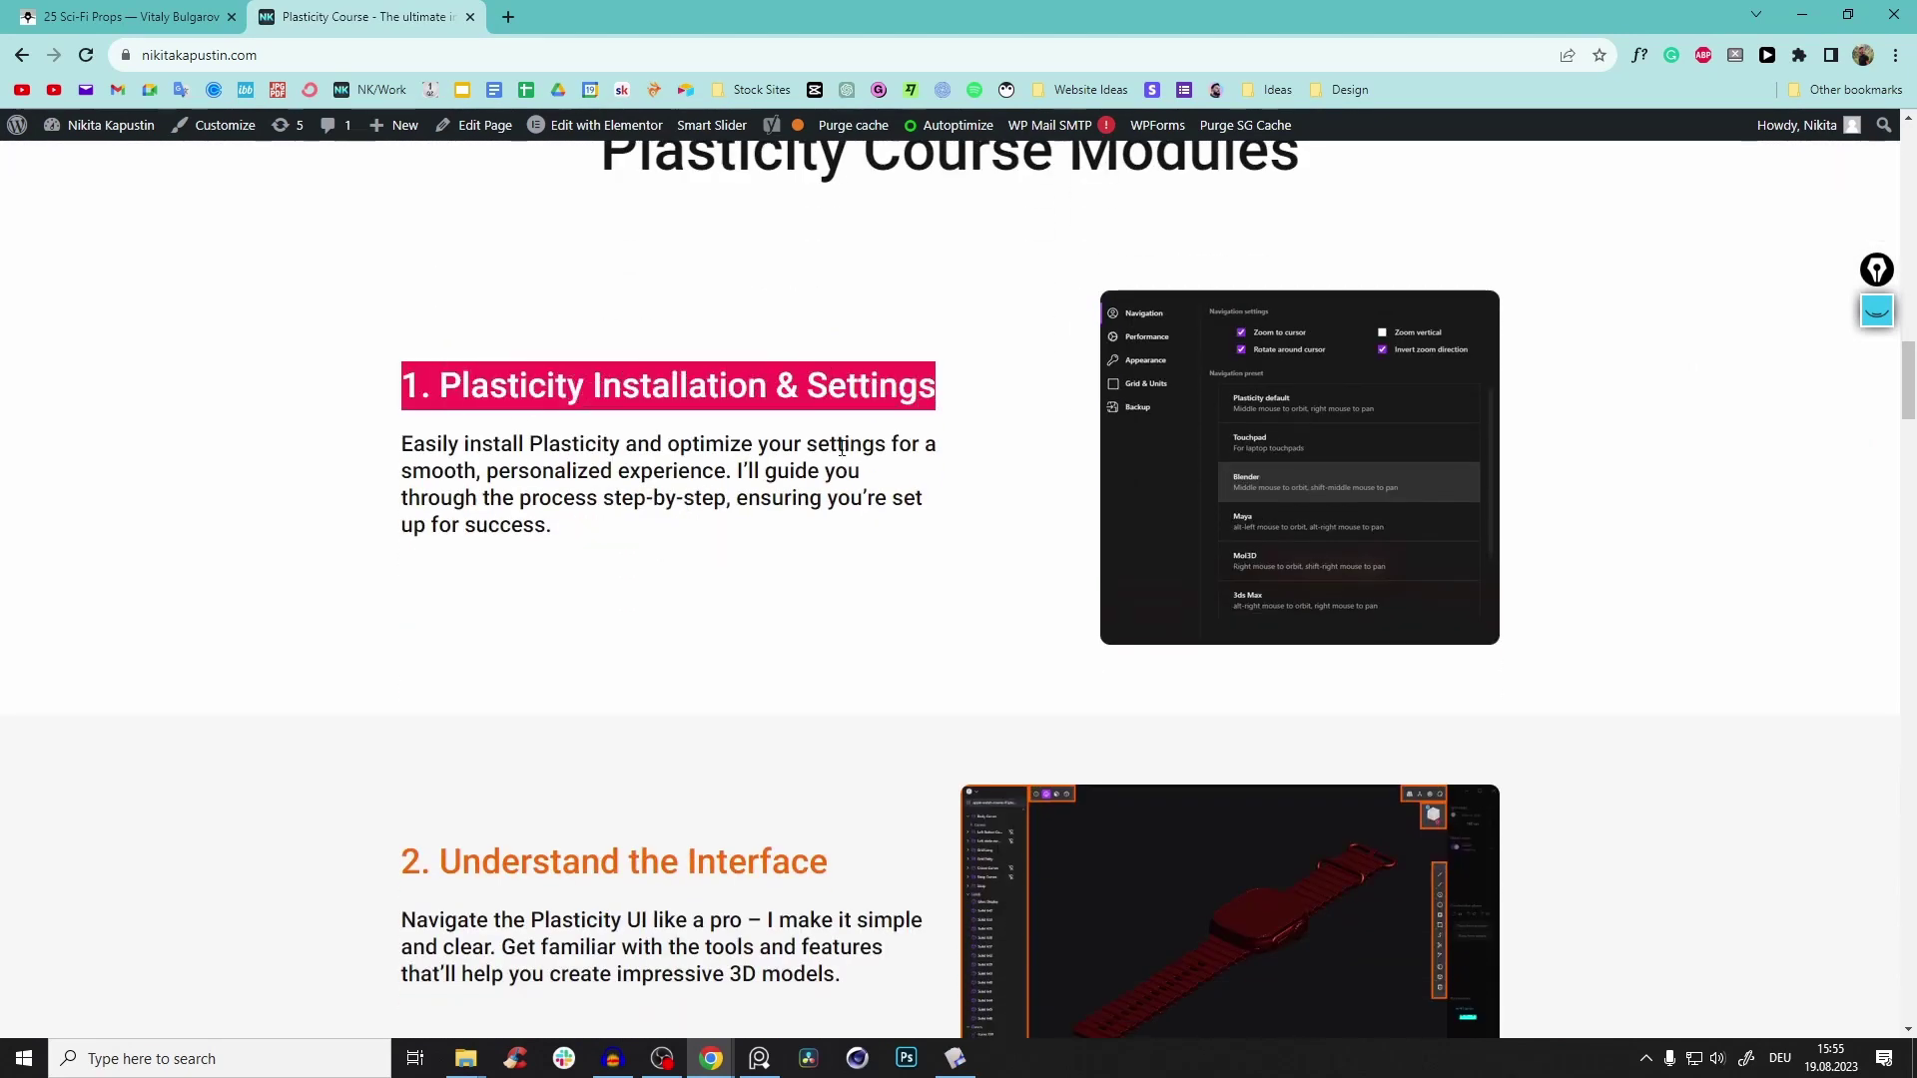
scroll(802, 605, down, 2)
drag(624, 659, 821, 659)
scroll(804, 650, down, 6)
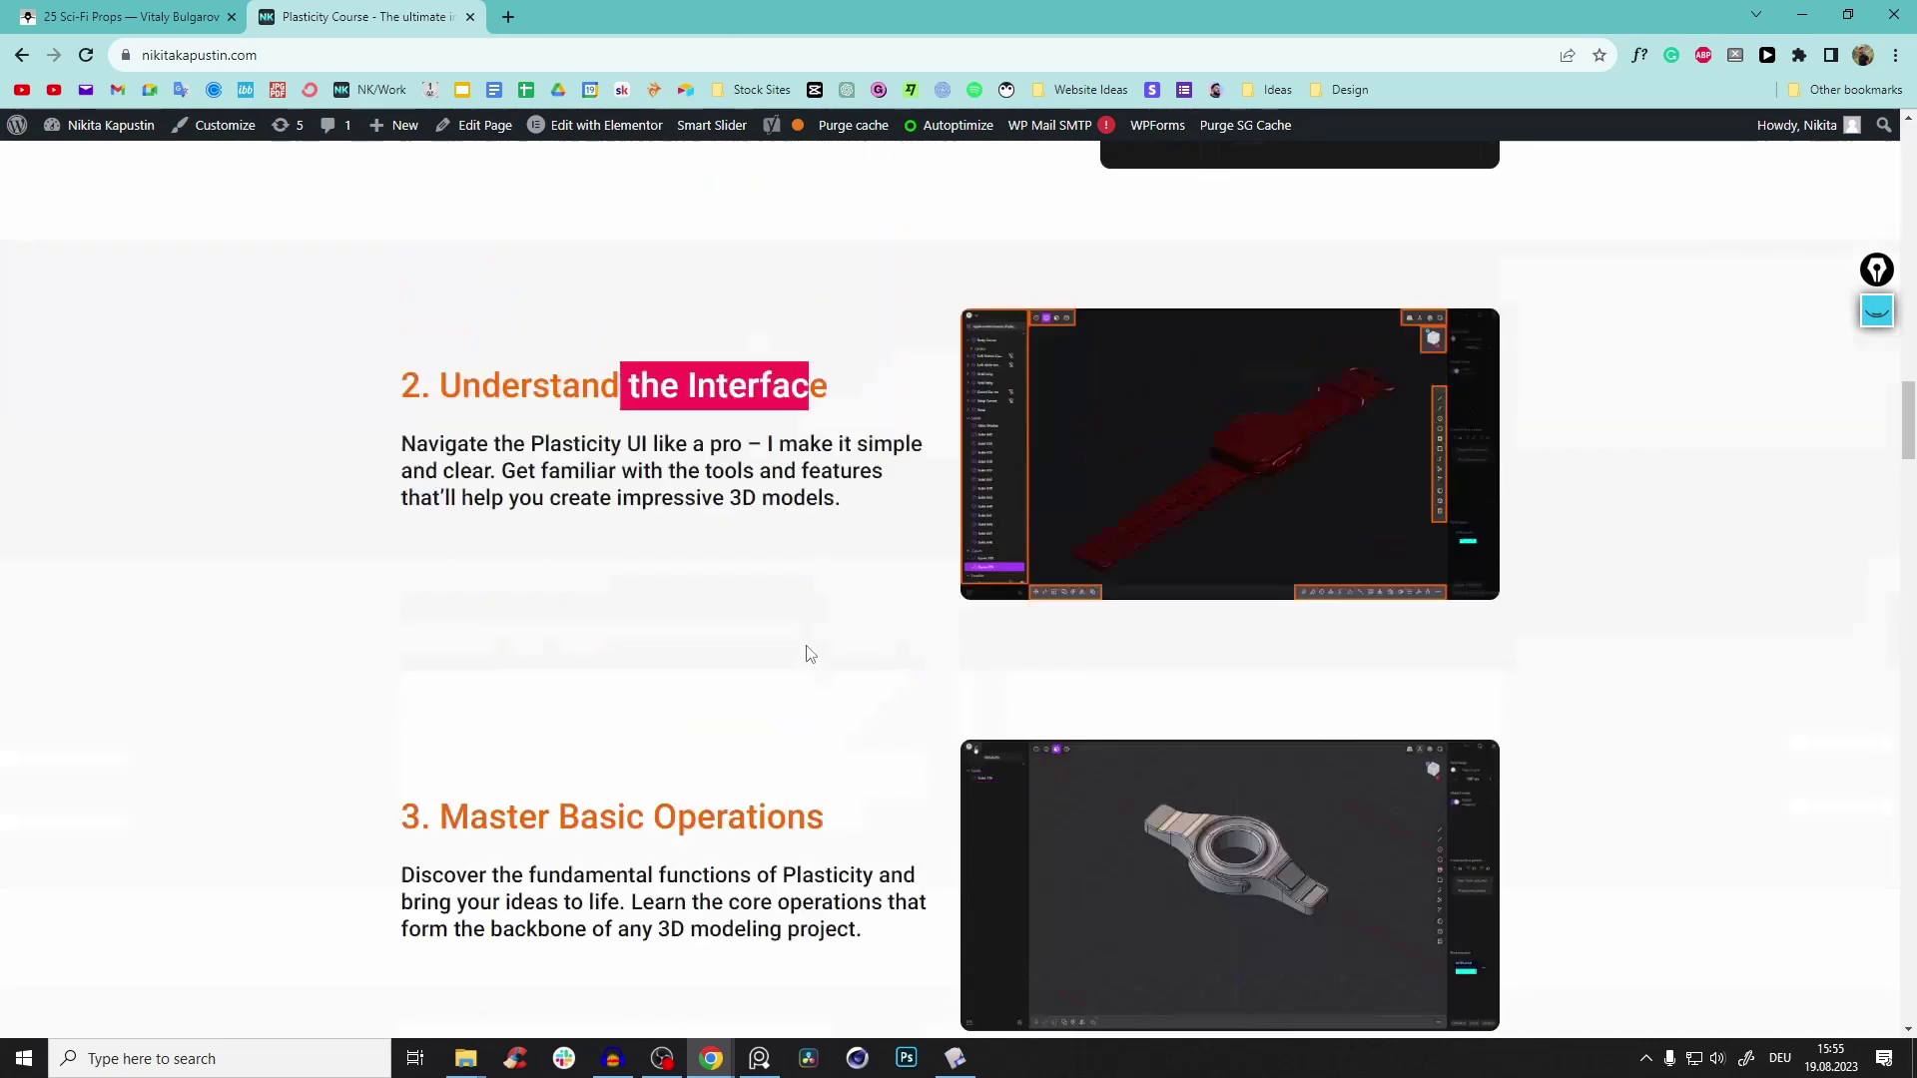
scroll(1224, 526, down, 15)
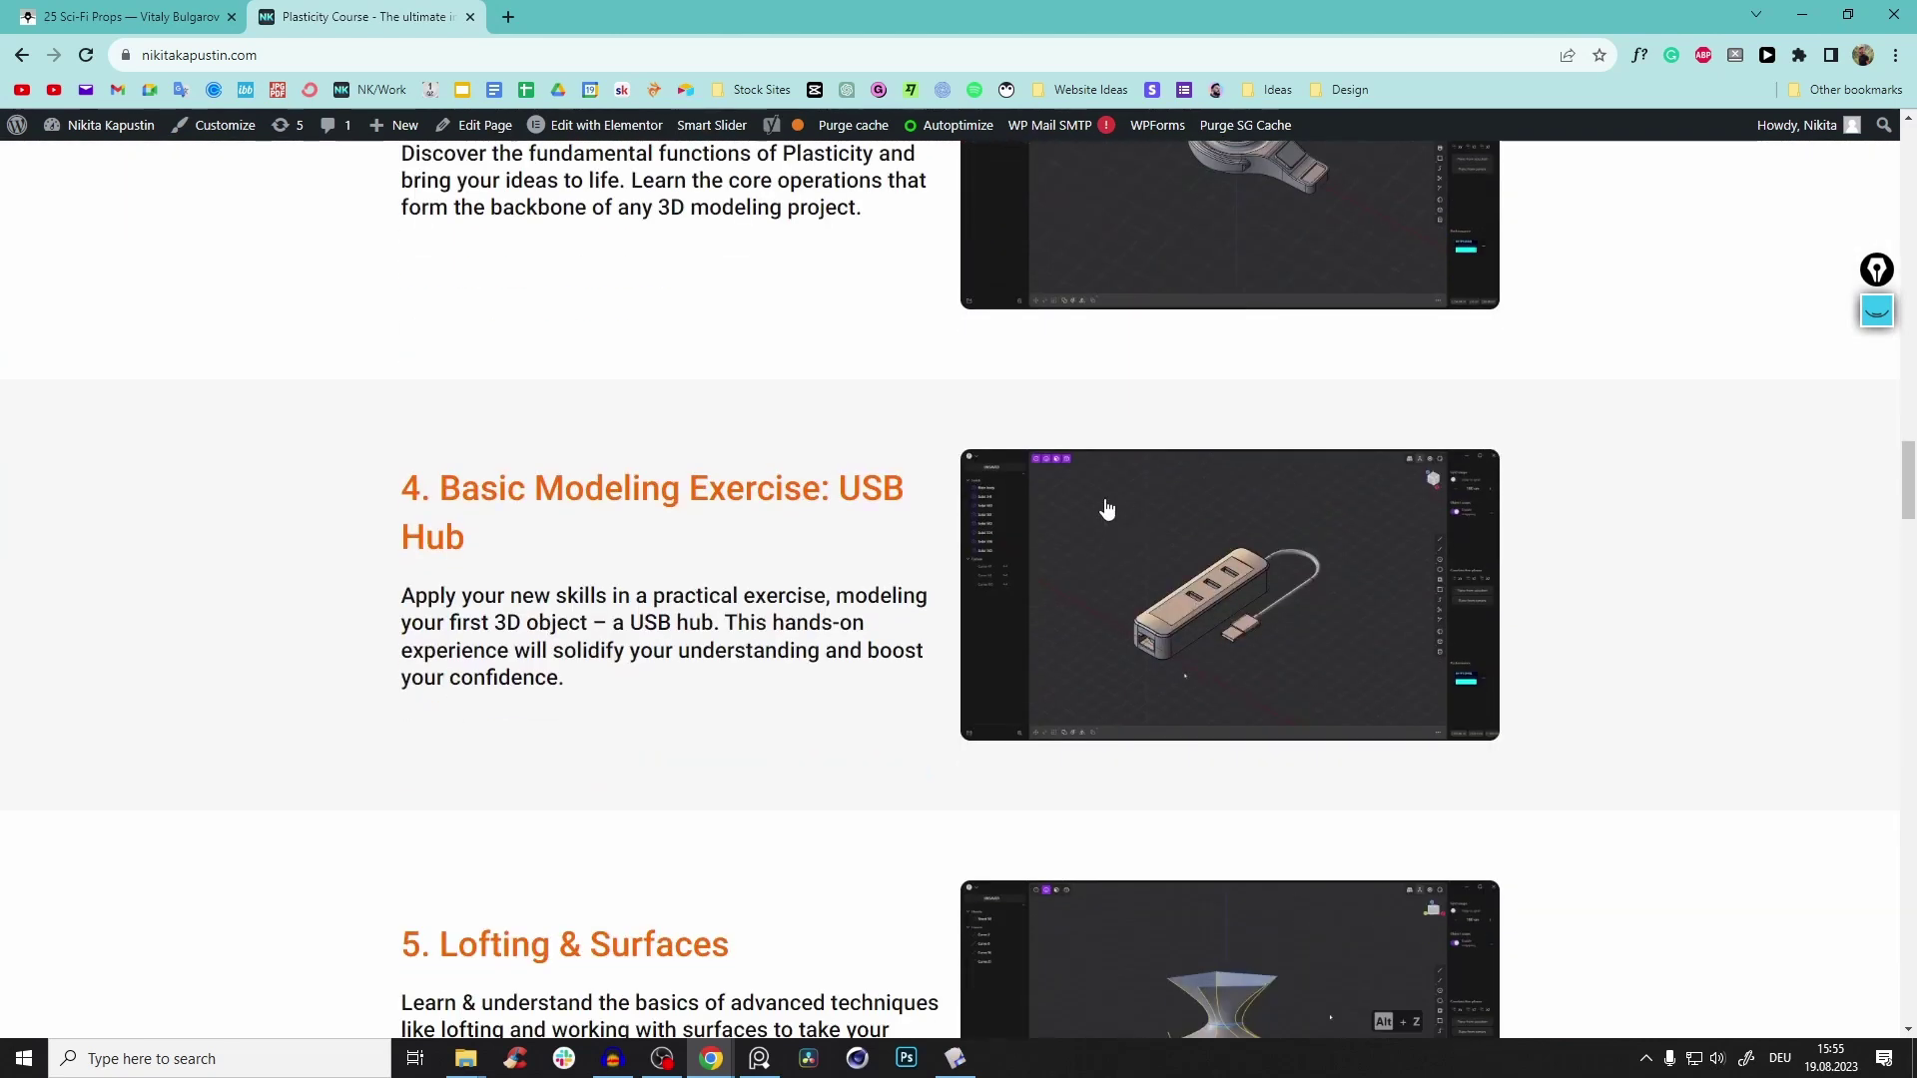
scroll(1383, 393, up, 1)
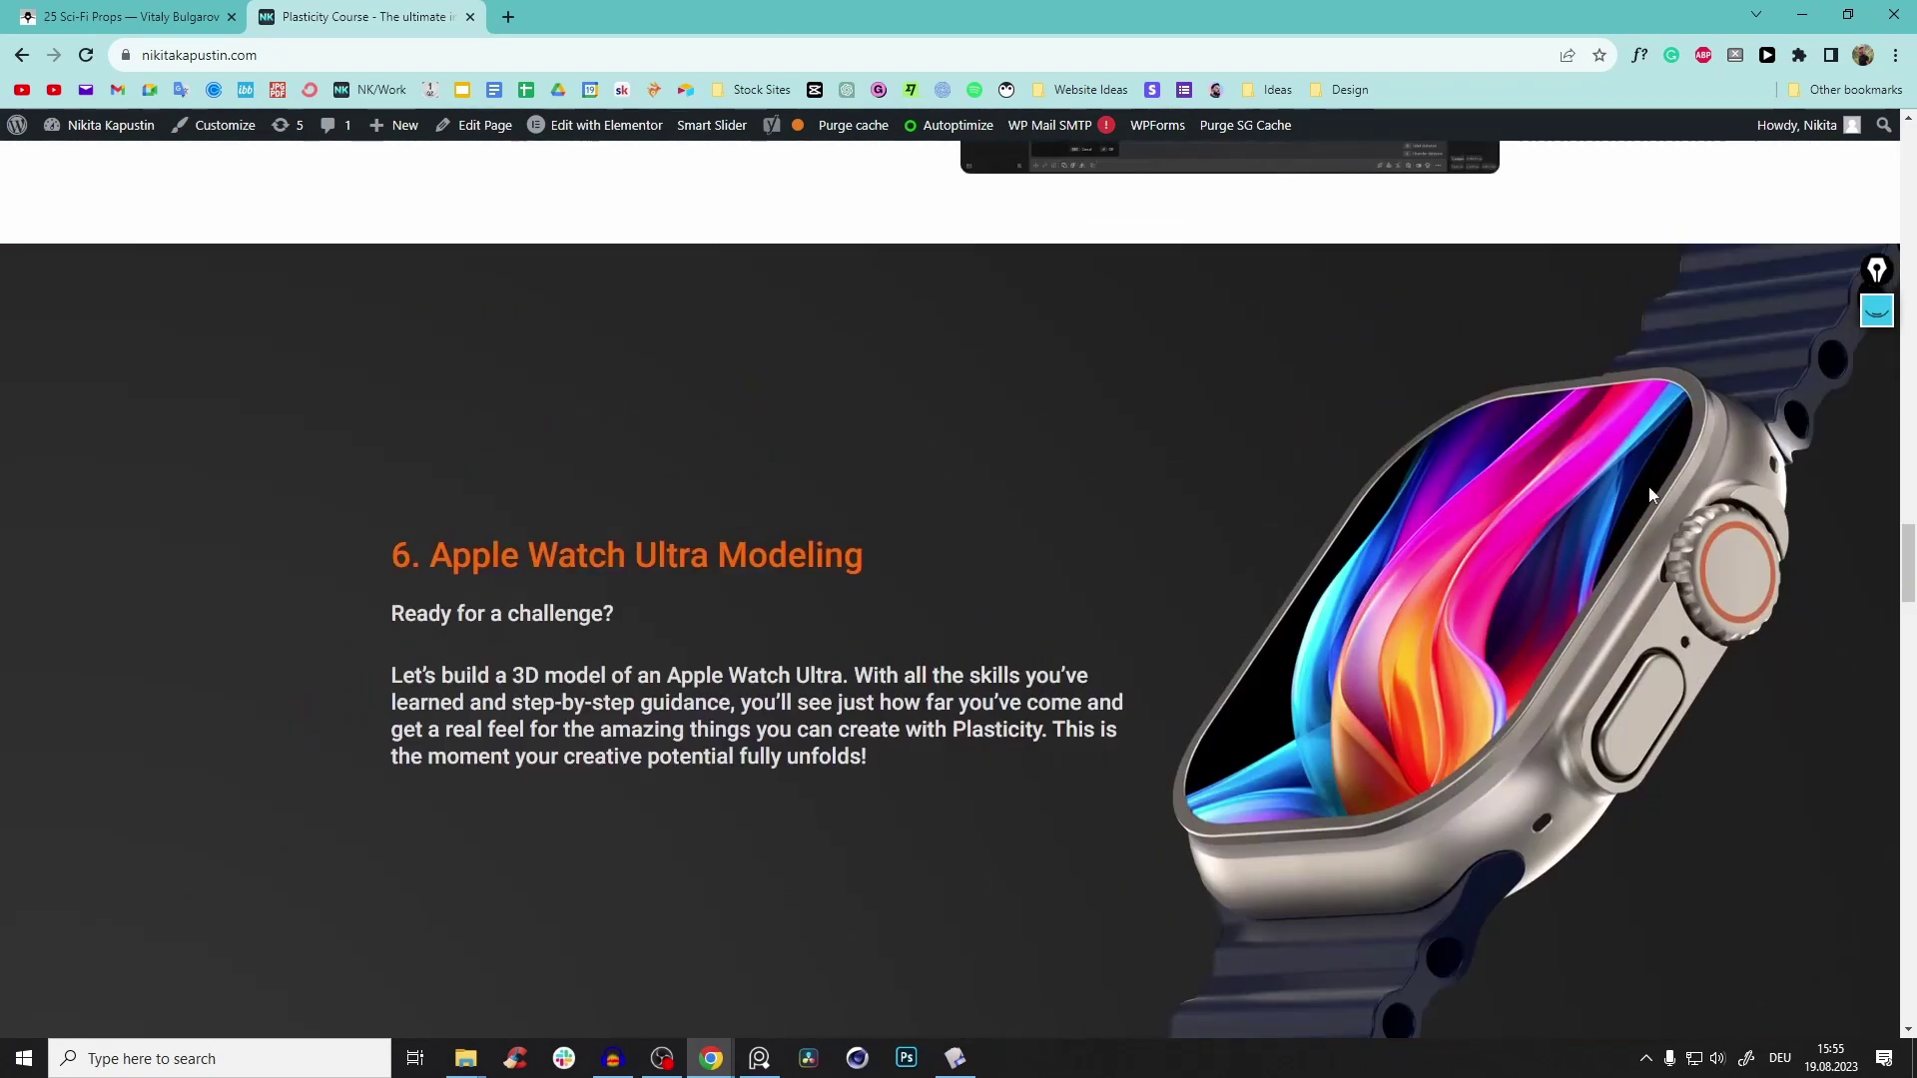
scroll(1138, 871, down, 9)
scroll(1133, 767, down, 7)
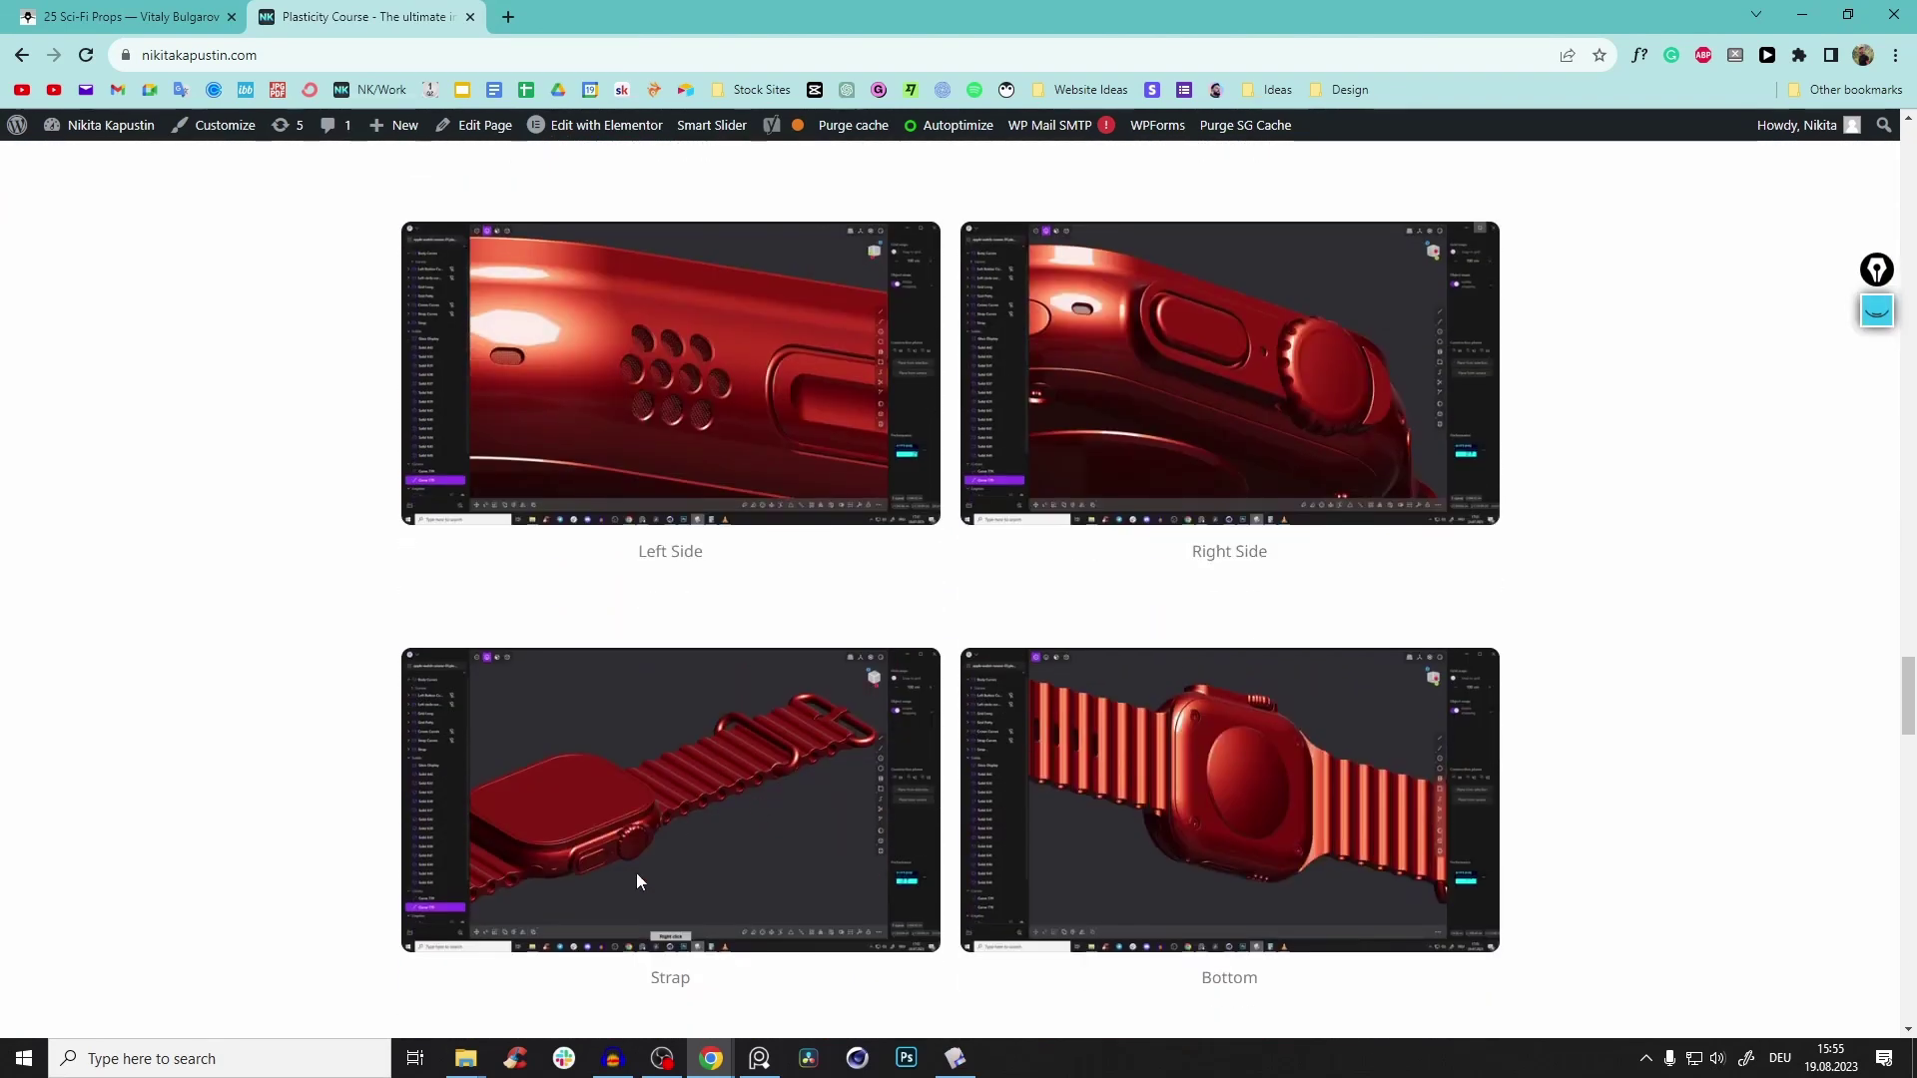
scroll(980, 776, up, 15)
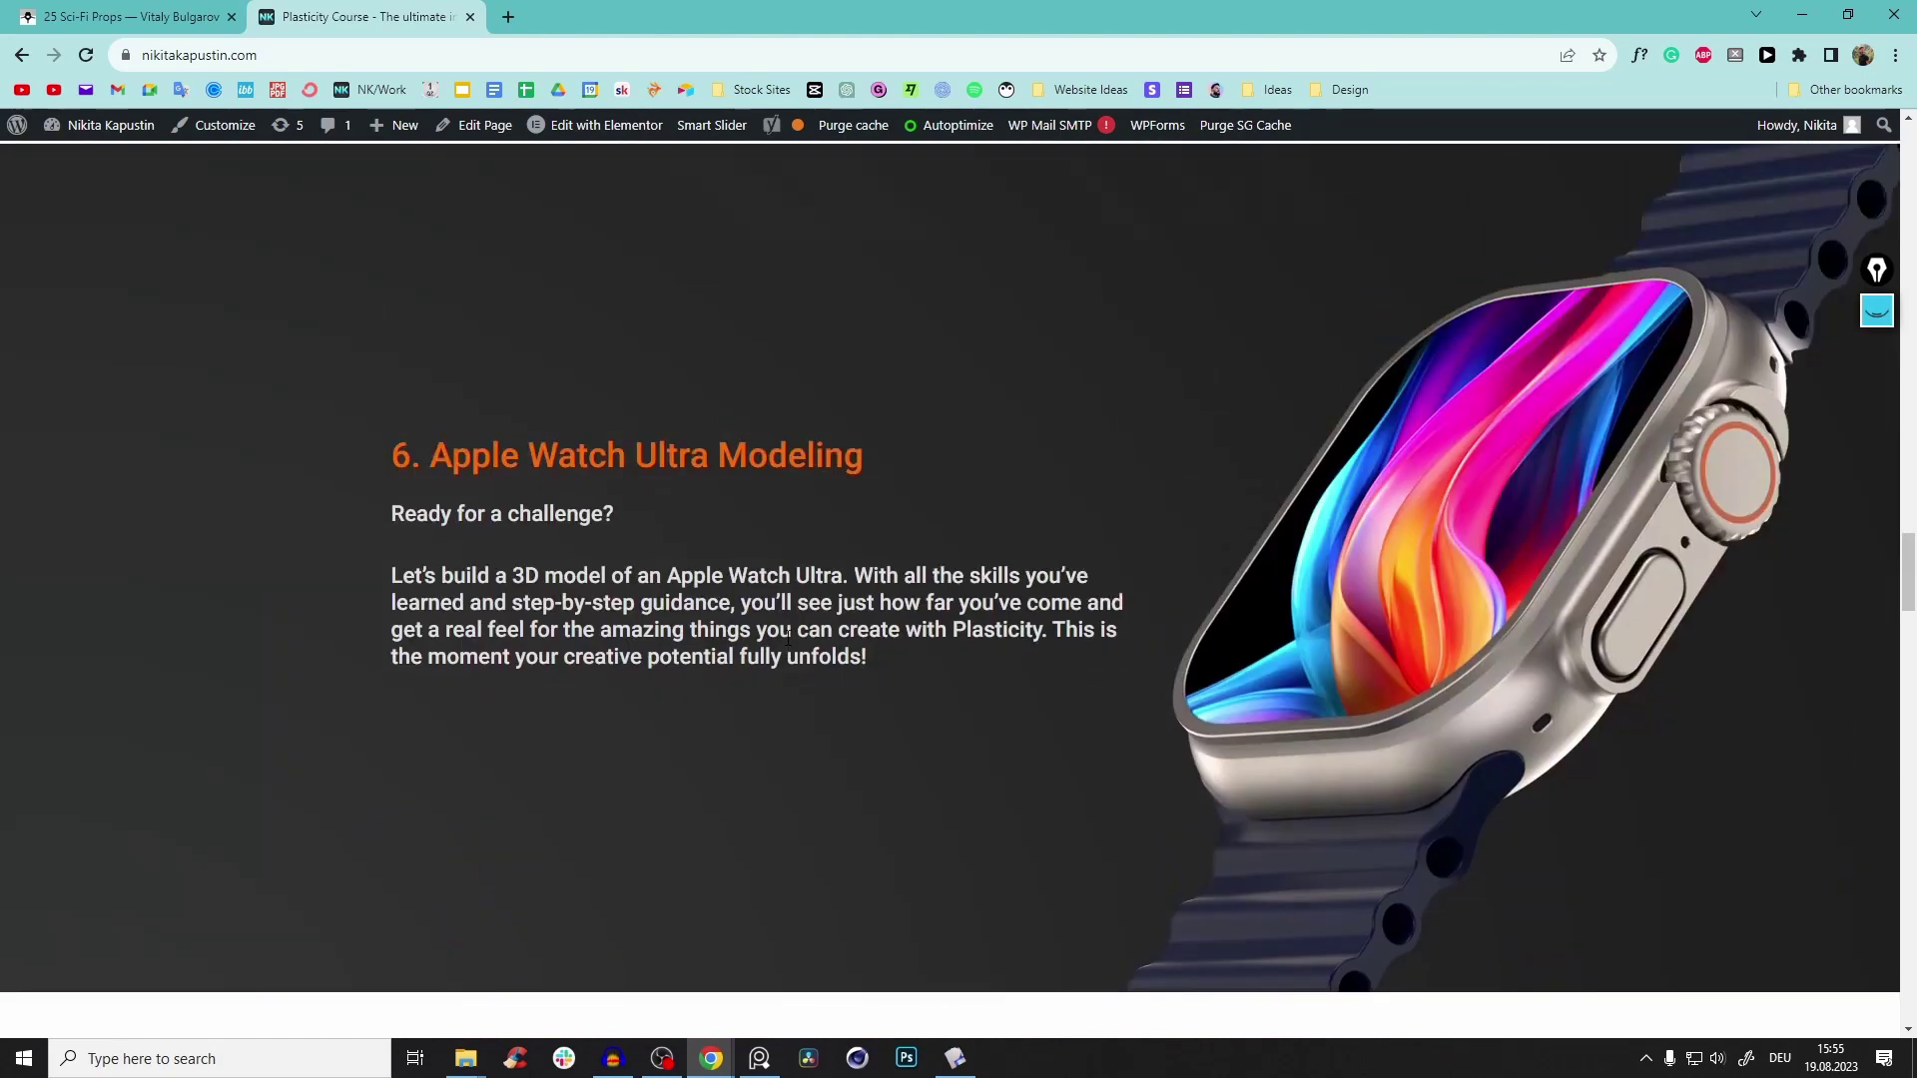
scroll(1098, 559, down, 10)
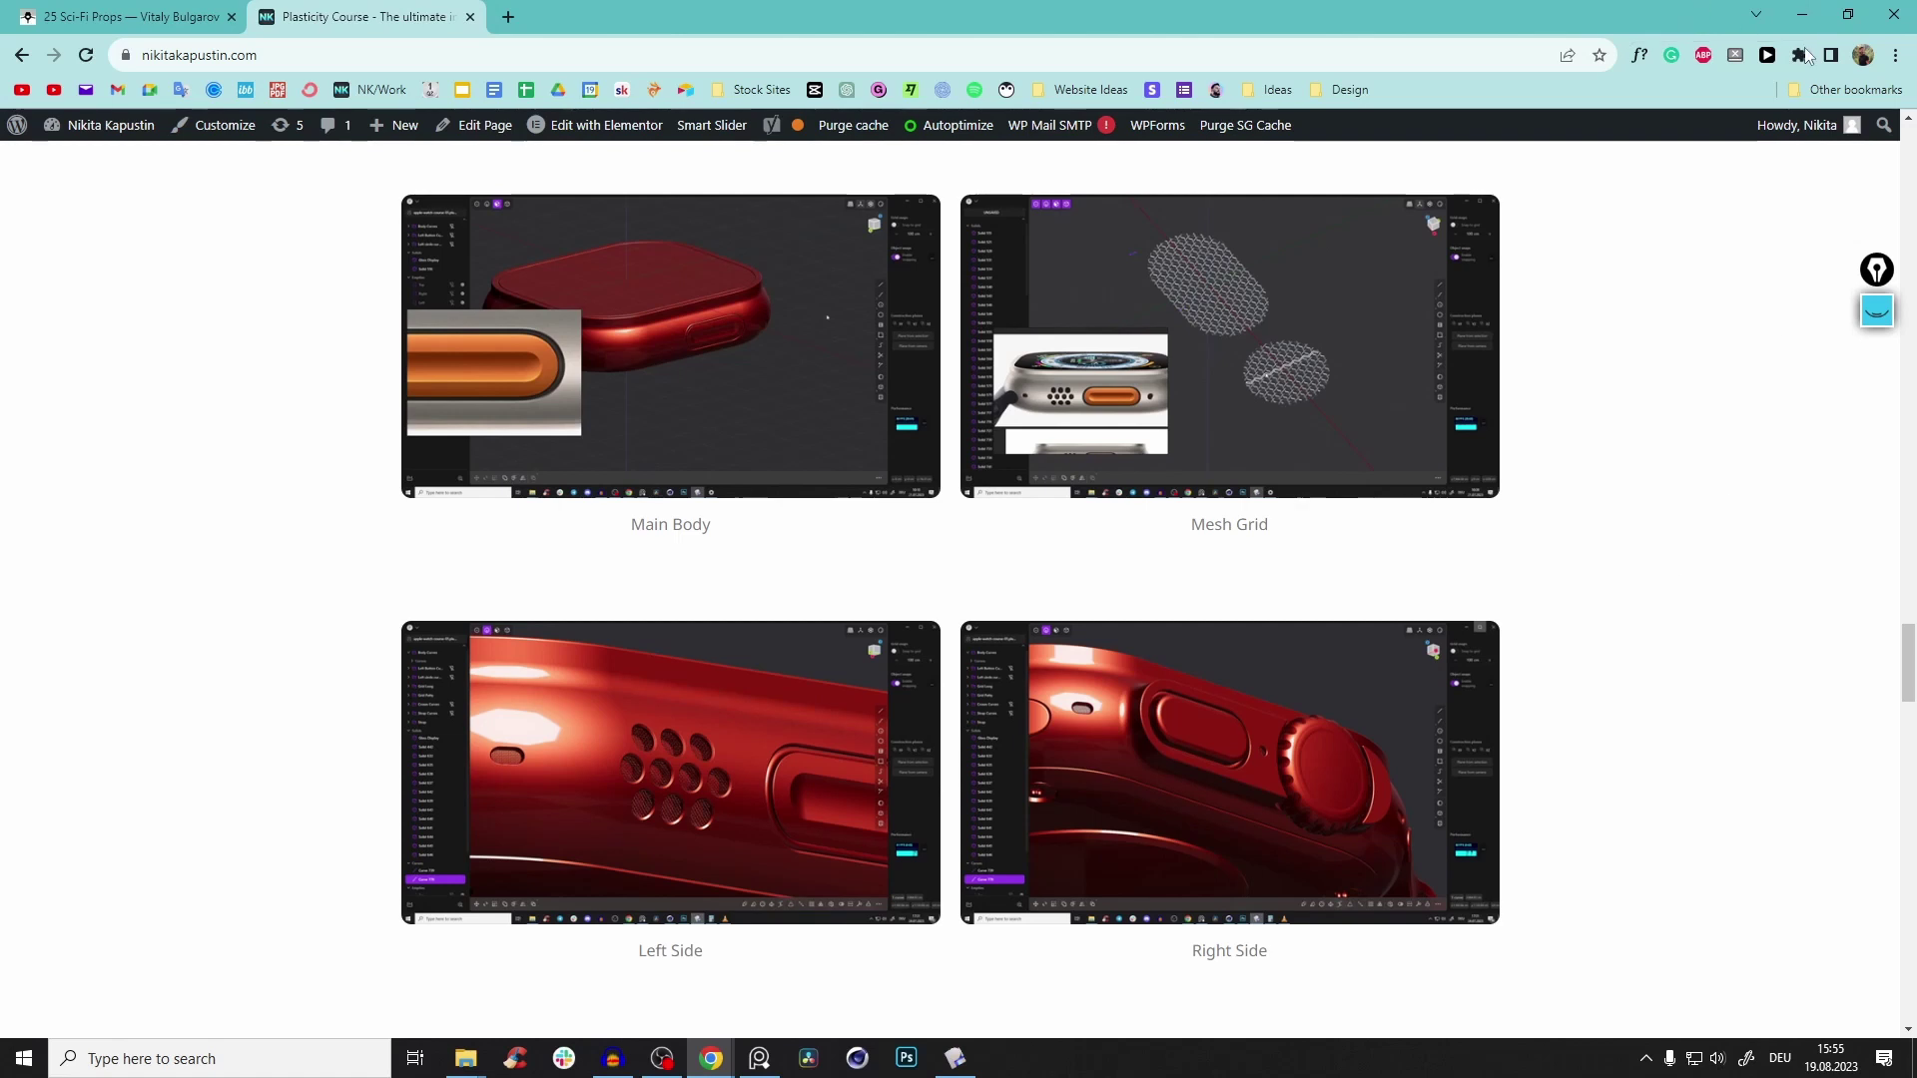
Switch back to Plasticity and show the PureRef reference image over the empty viewport
click(1802, 15)
middle_drag(942, 374, 1057, 360)
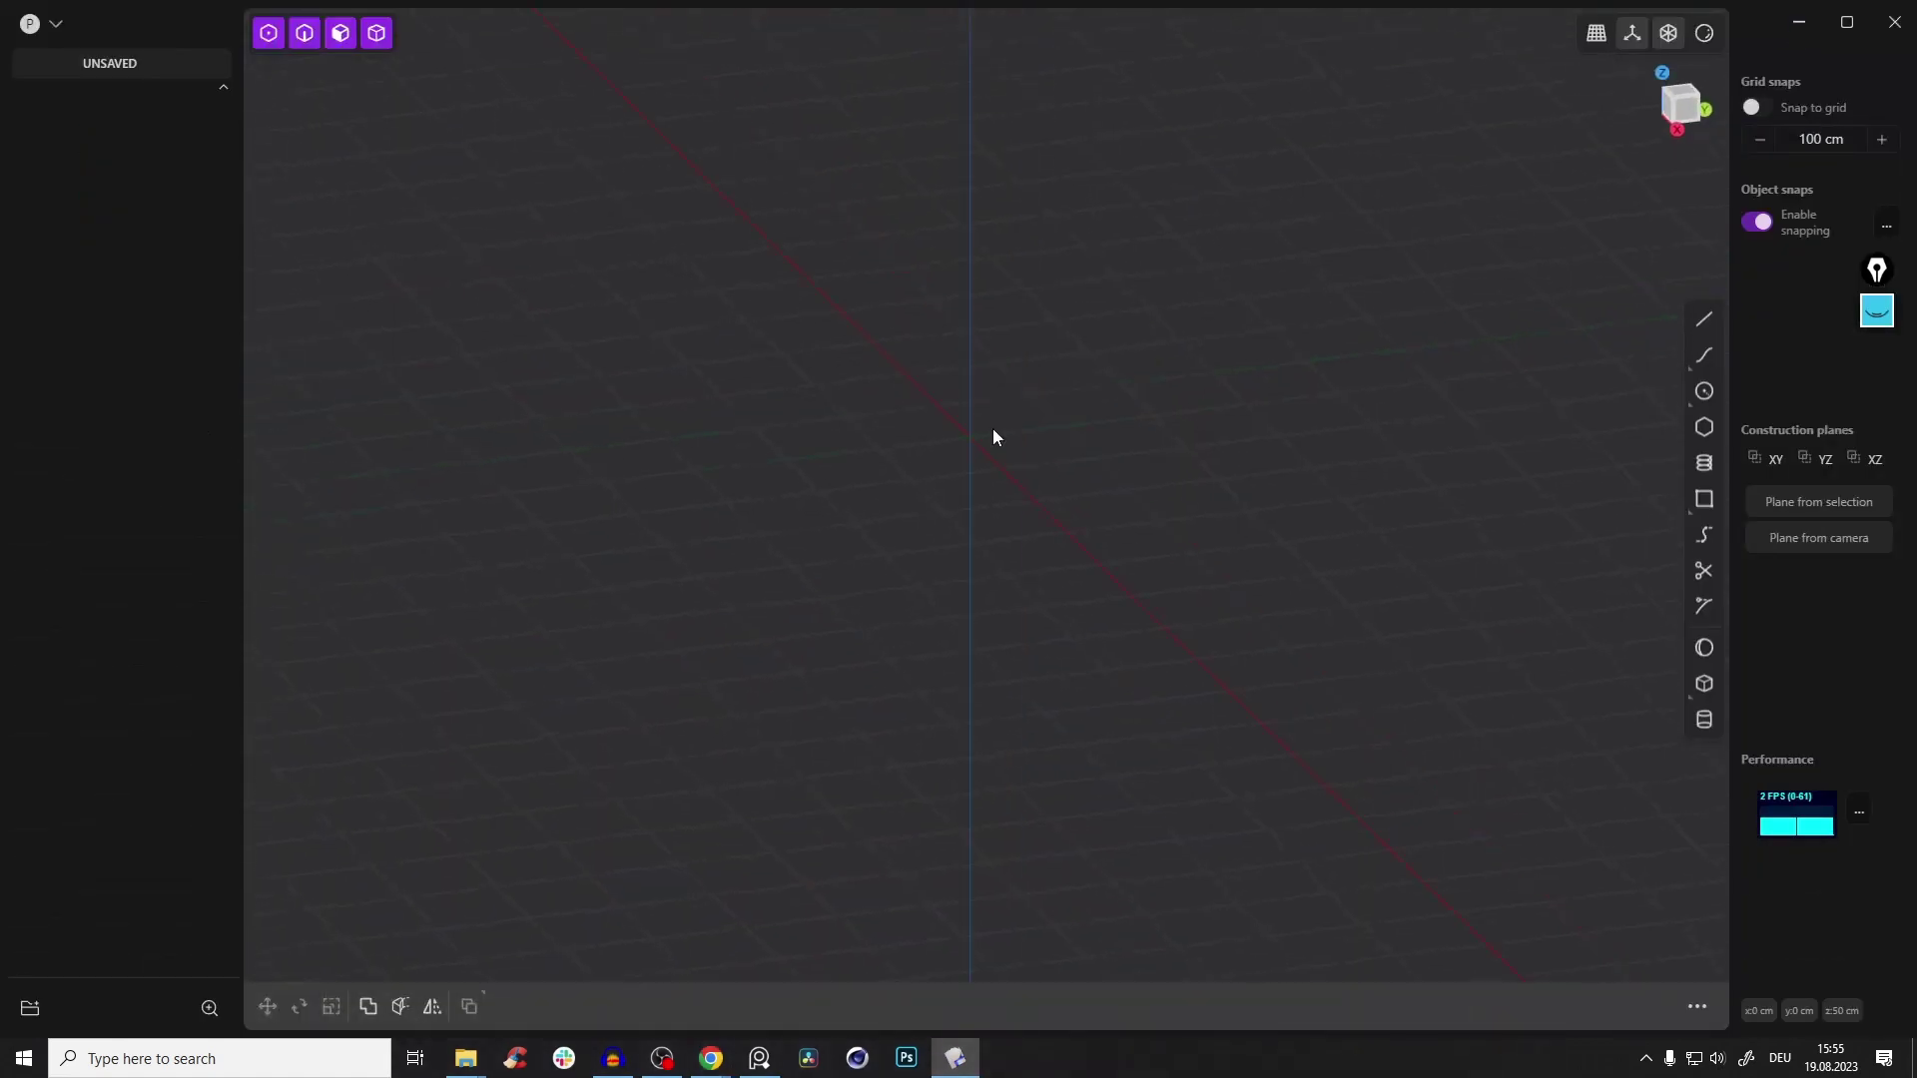
middle_drag(904, 522, 946, 596)
middle_drag(953, 507, 1001, 505)
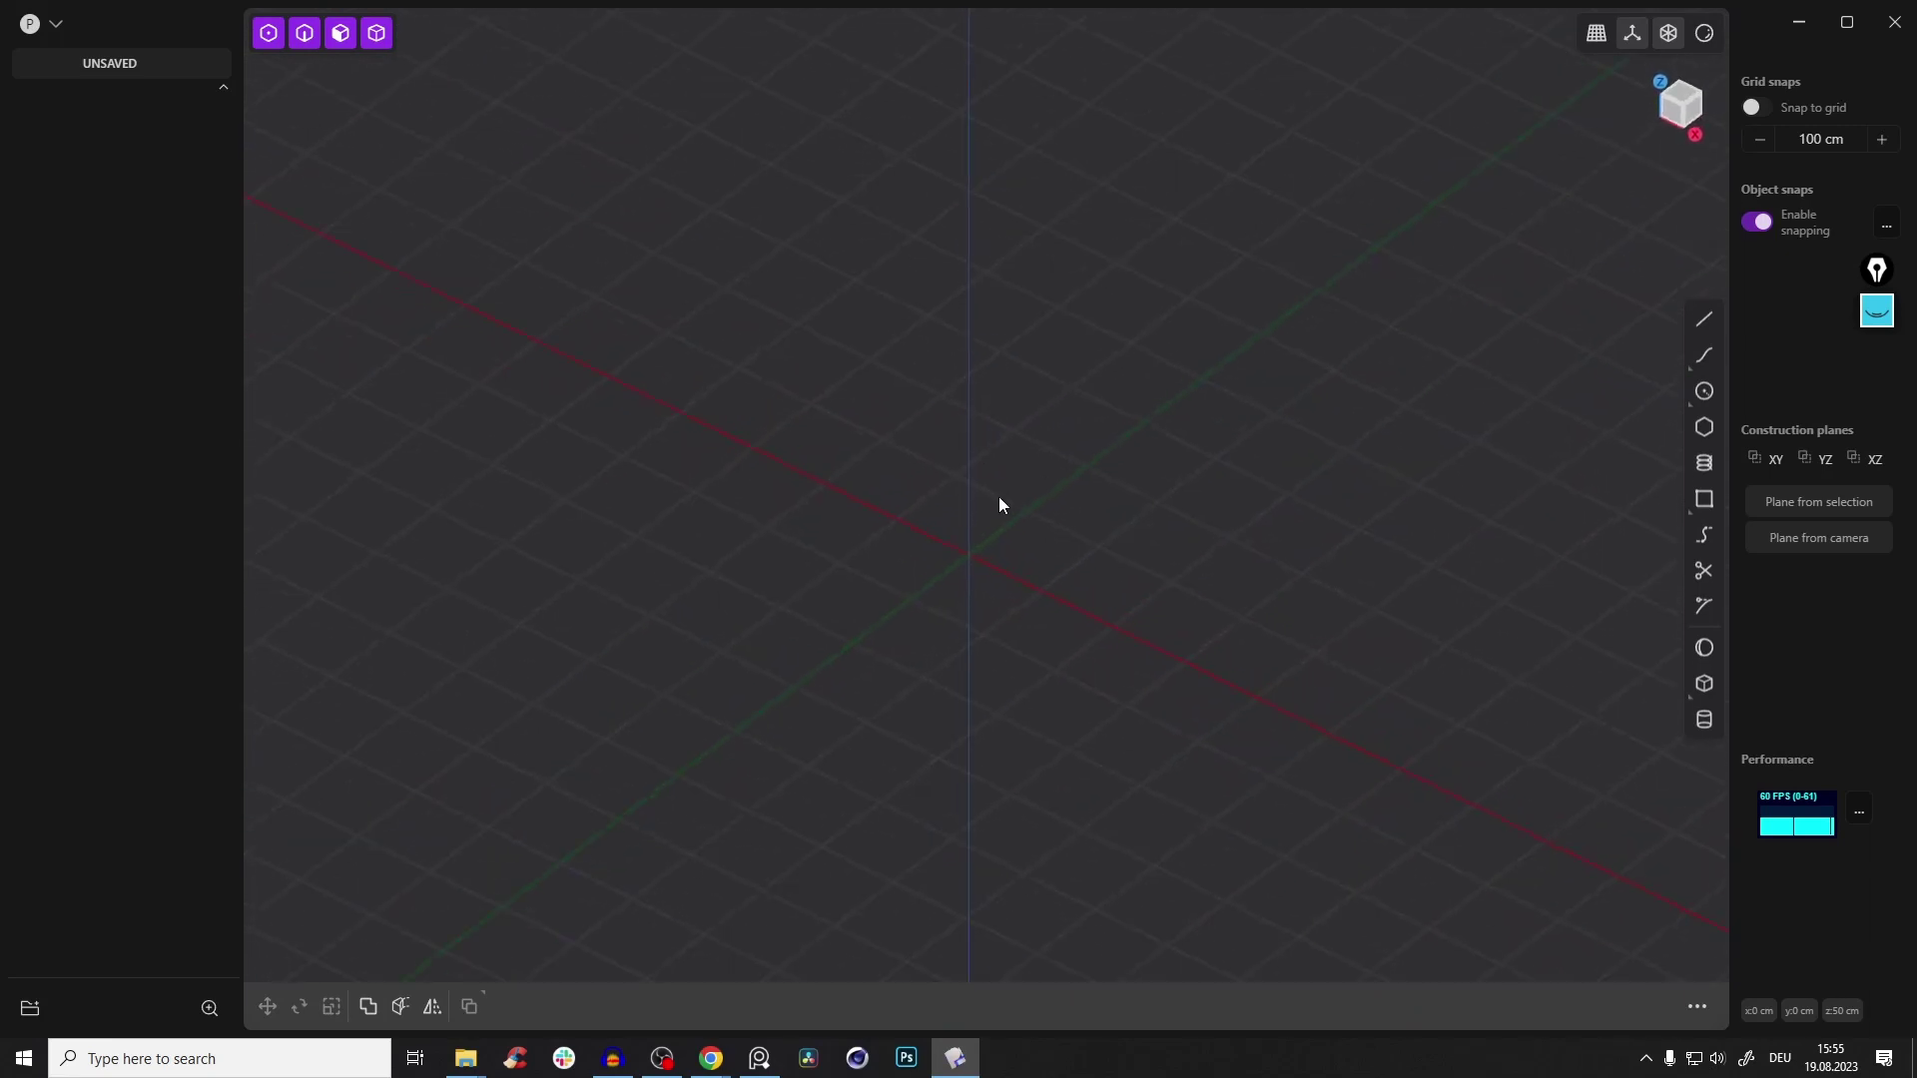
click(760, 1058)
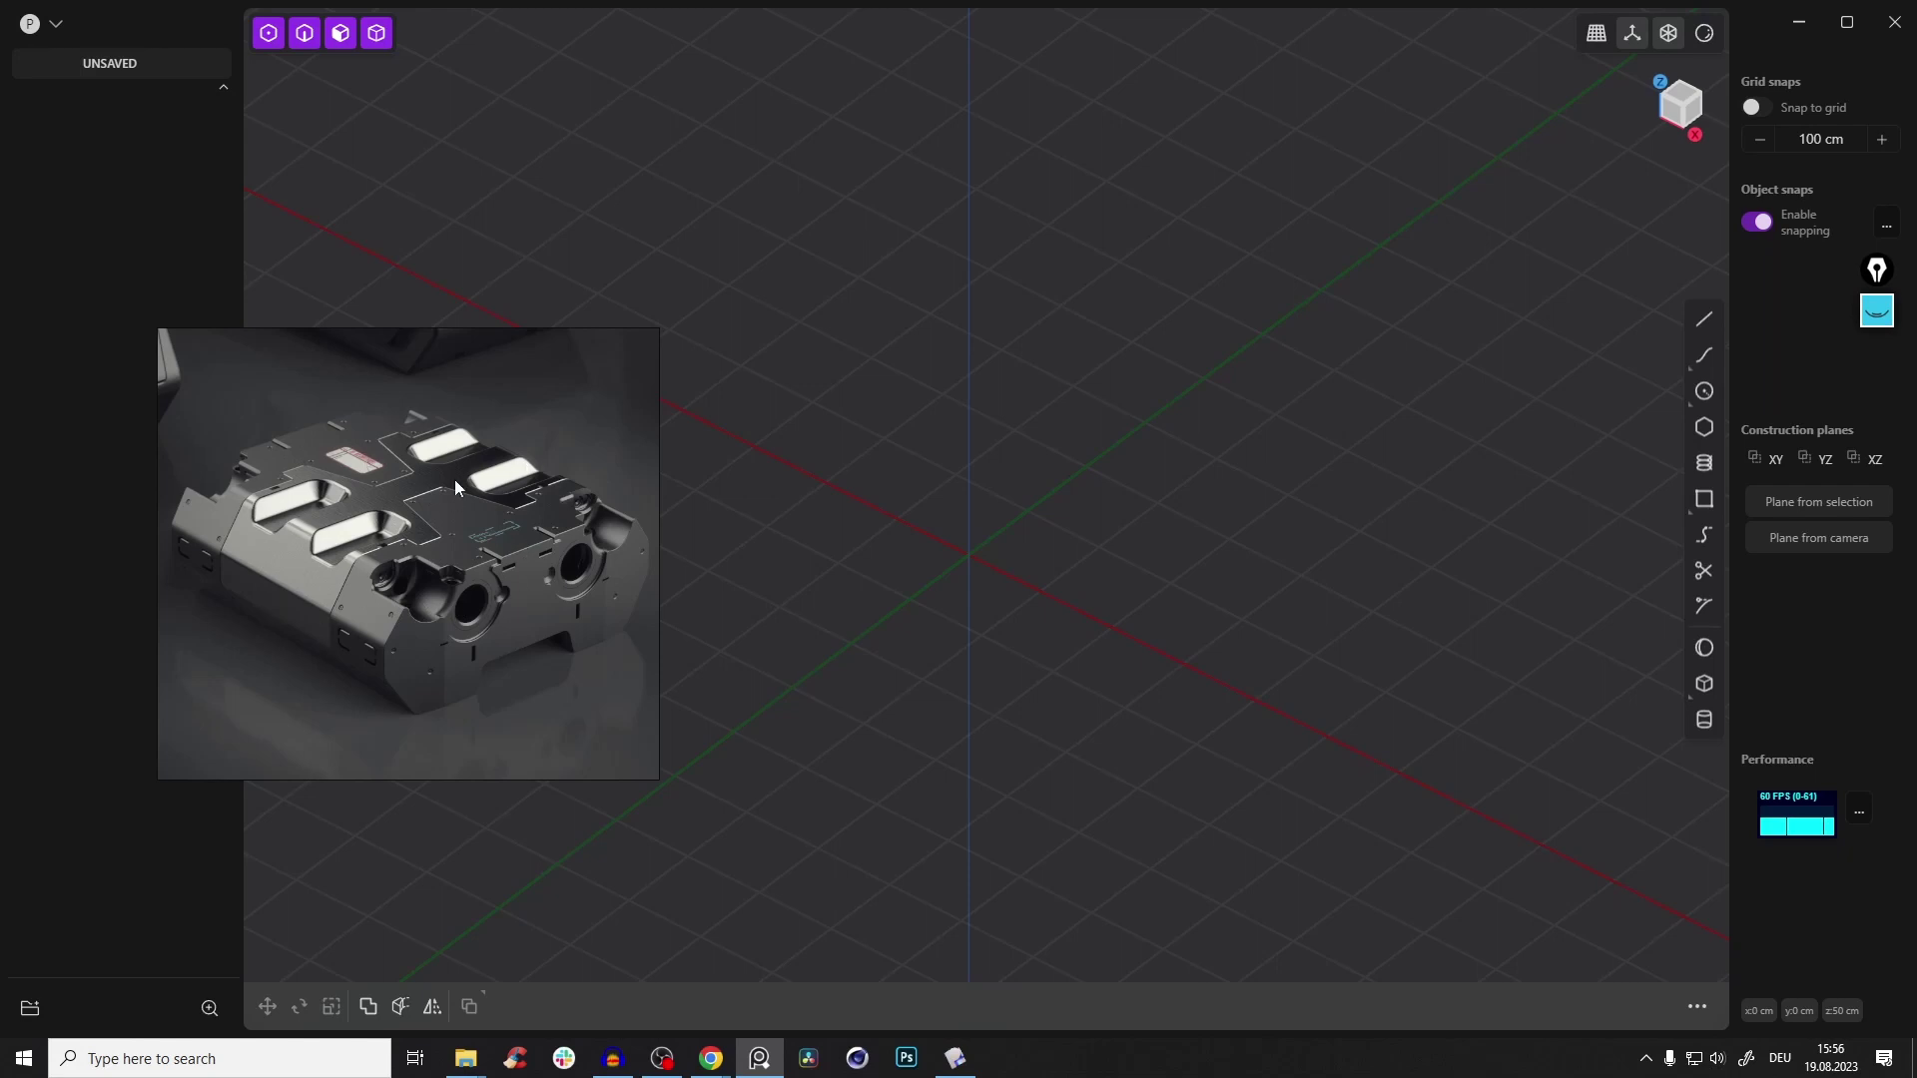
In the front view, start a line profile on the vertical axis with a horizontal top edge, an outward slope of about 45° and a vertical side
middle_drag(1153, 415, 1389, 235)
click(1665, 121)
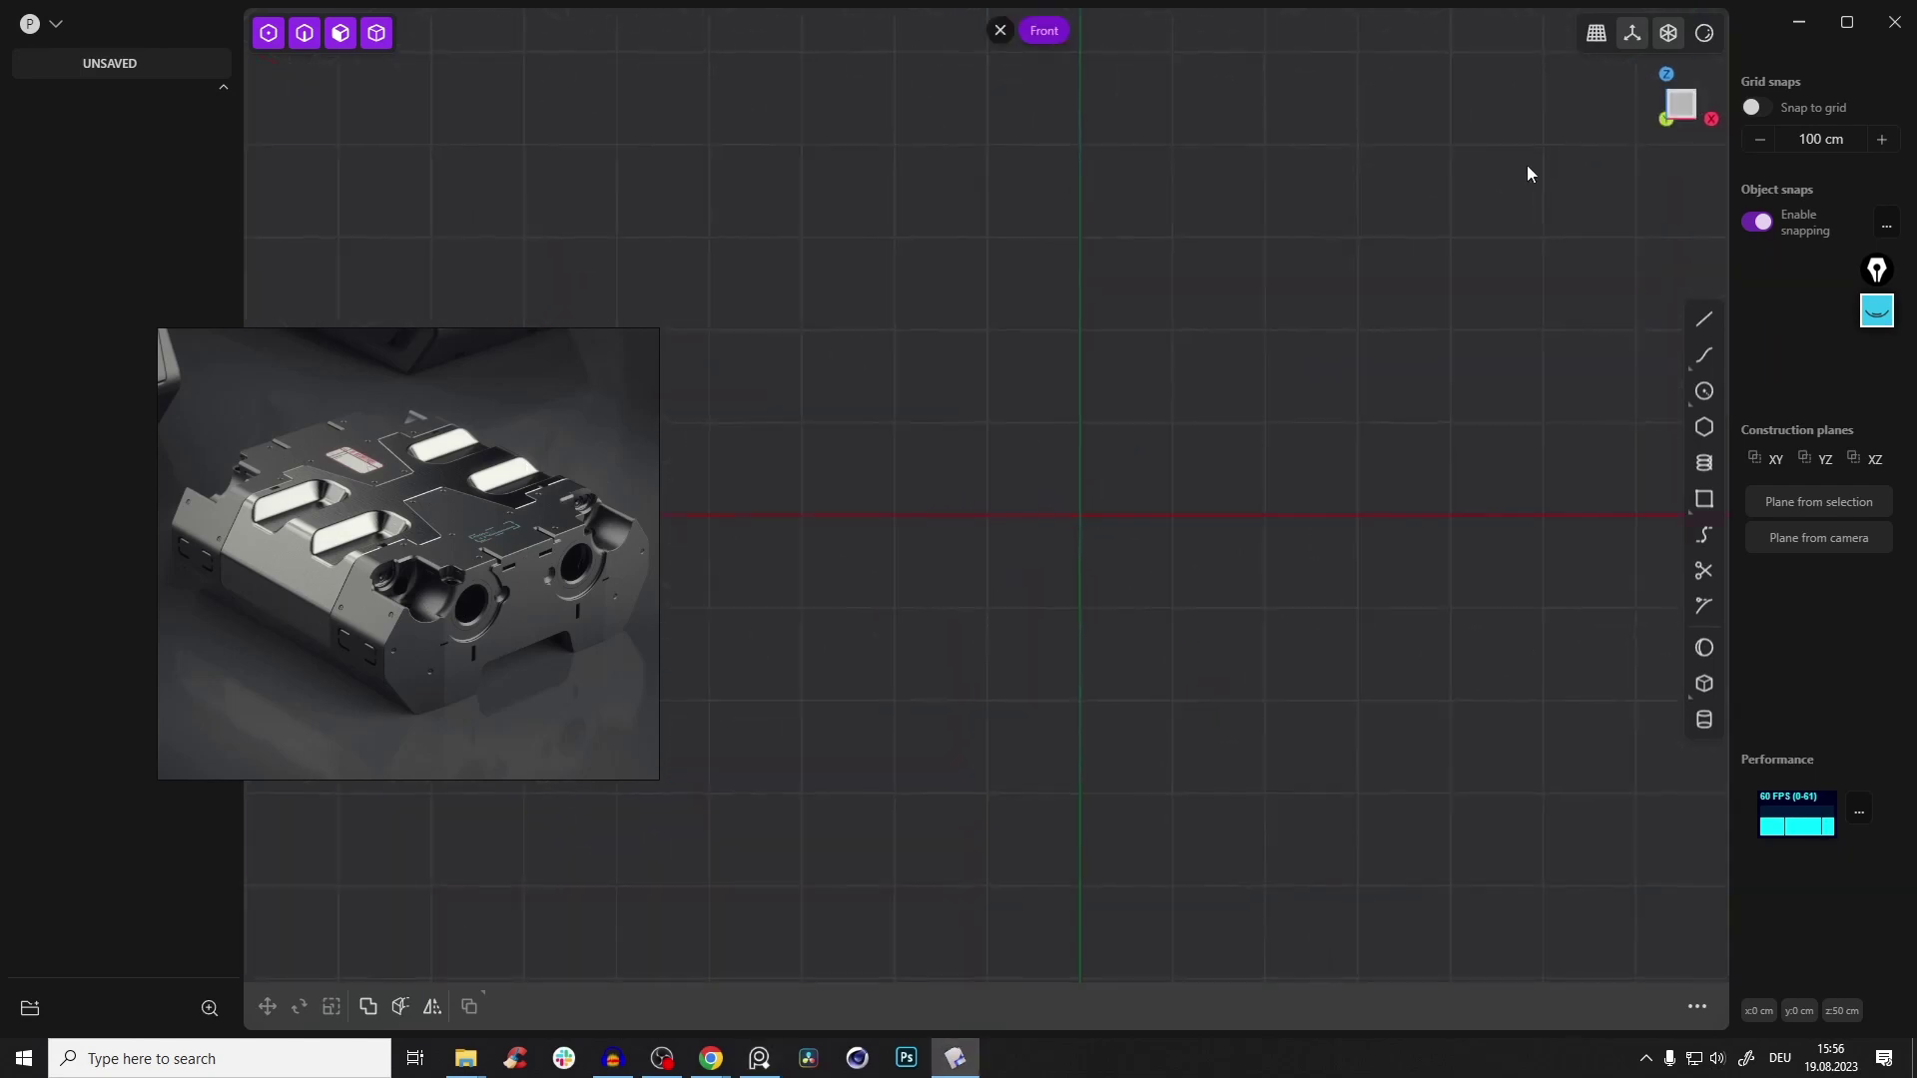
click(1700, 320)
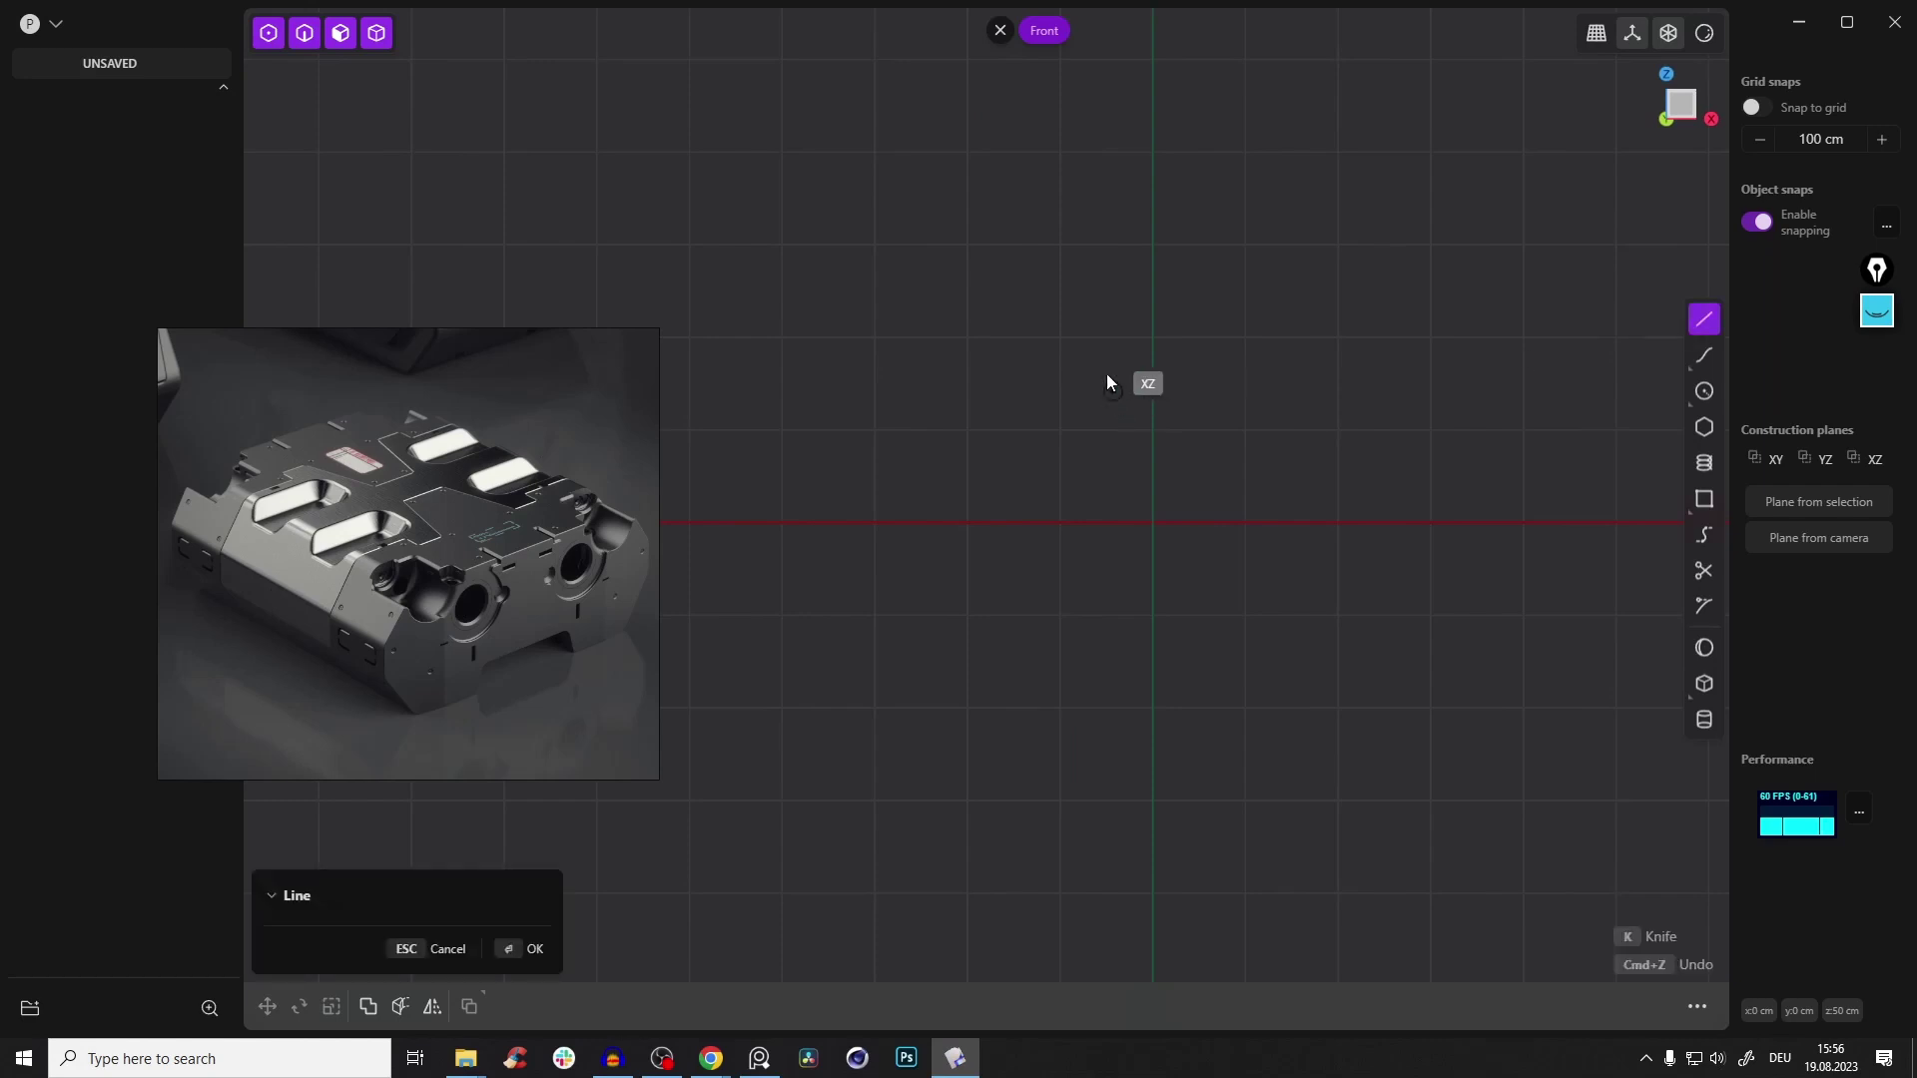
click(1147, 339)
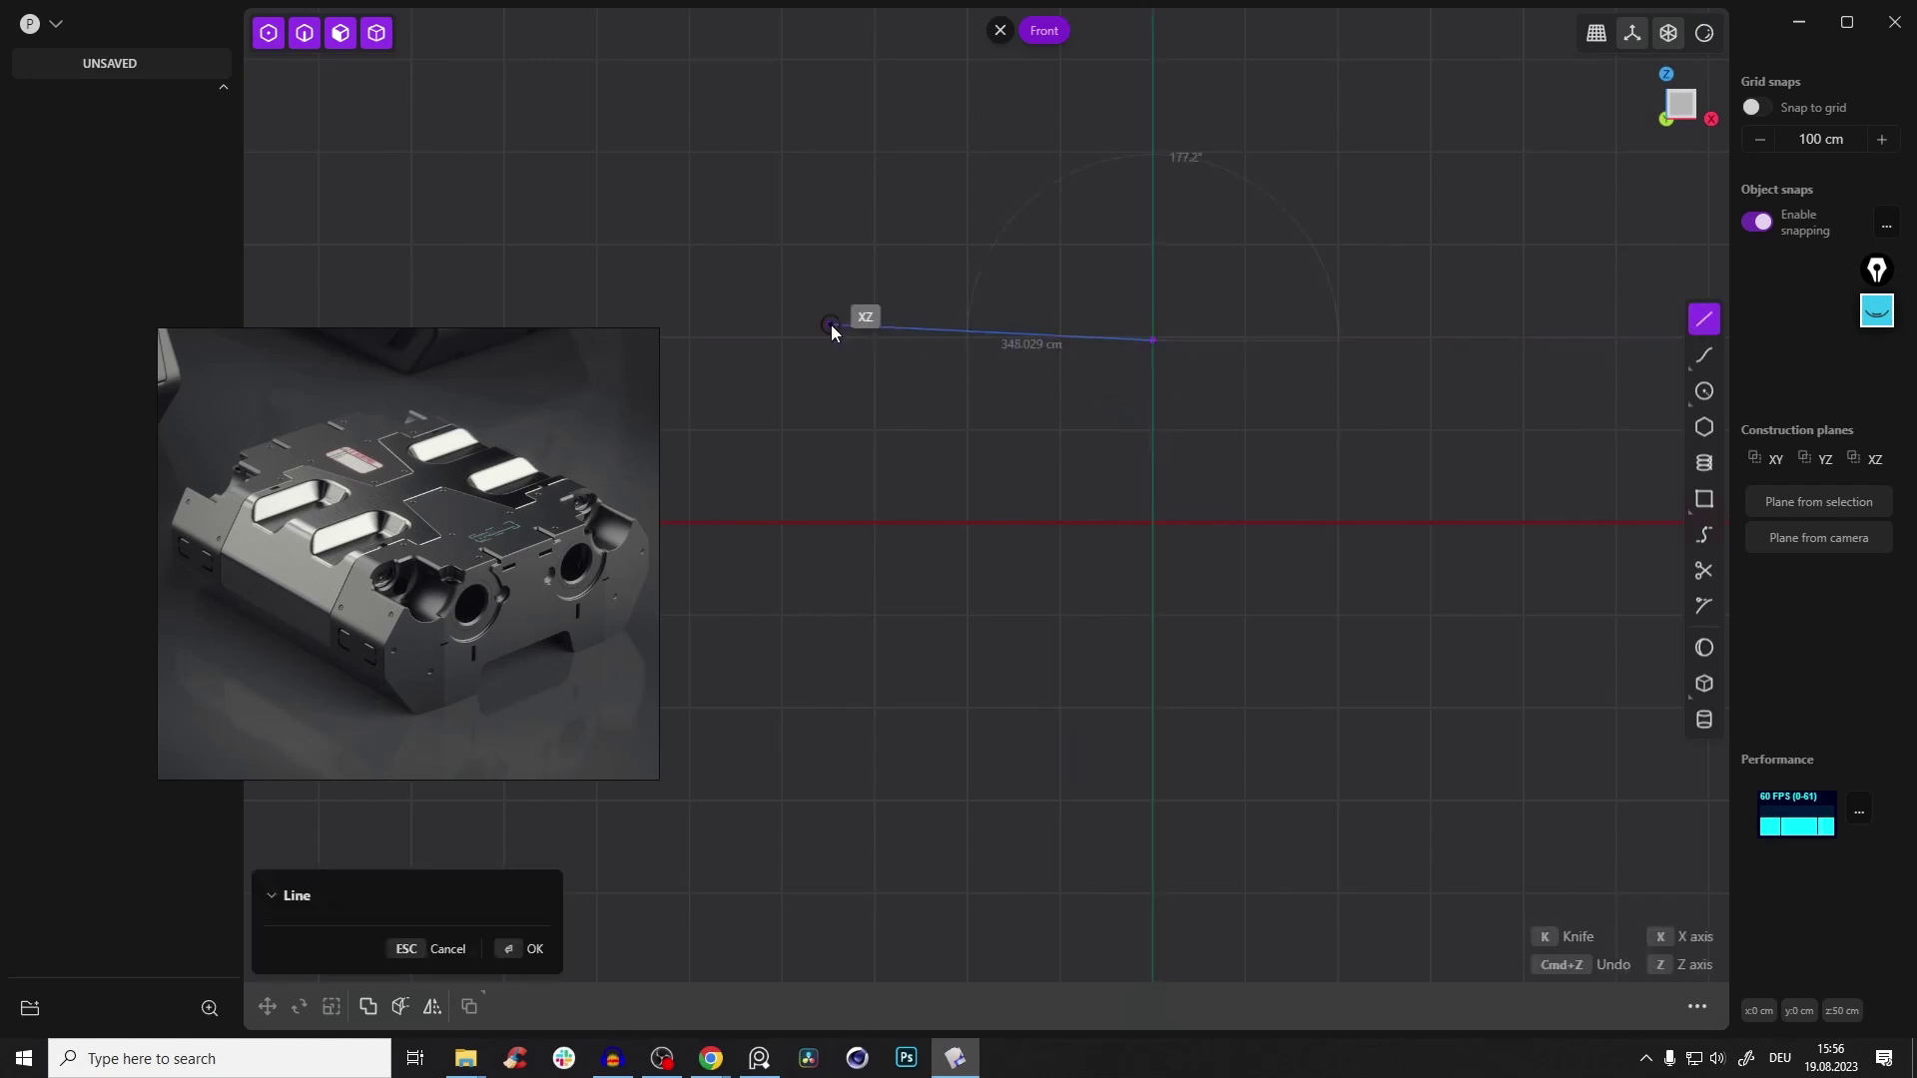
click(847, 340)
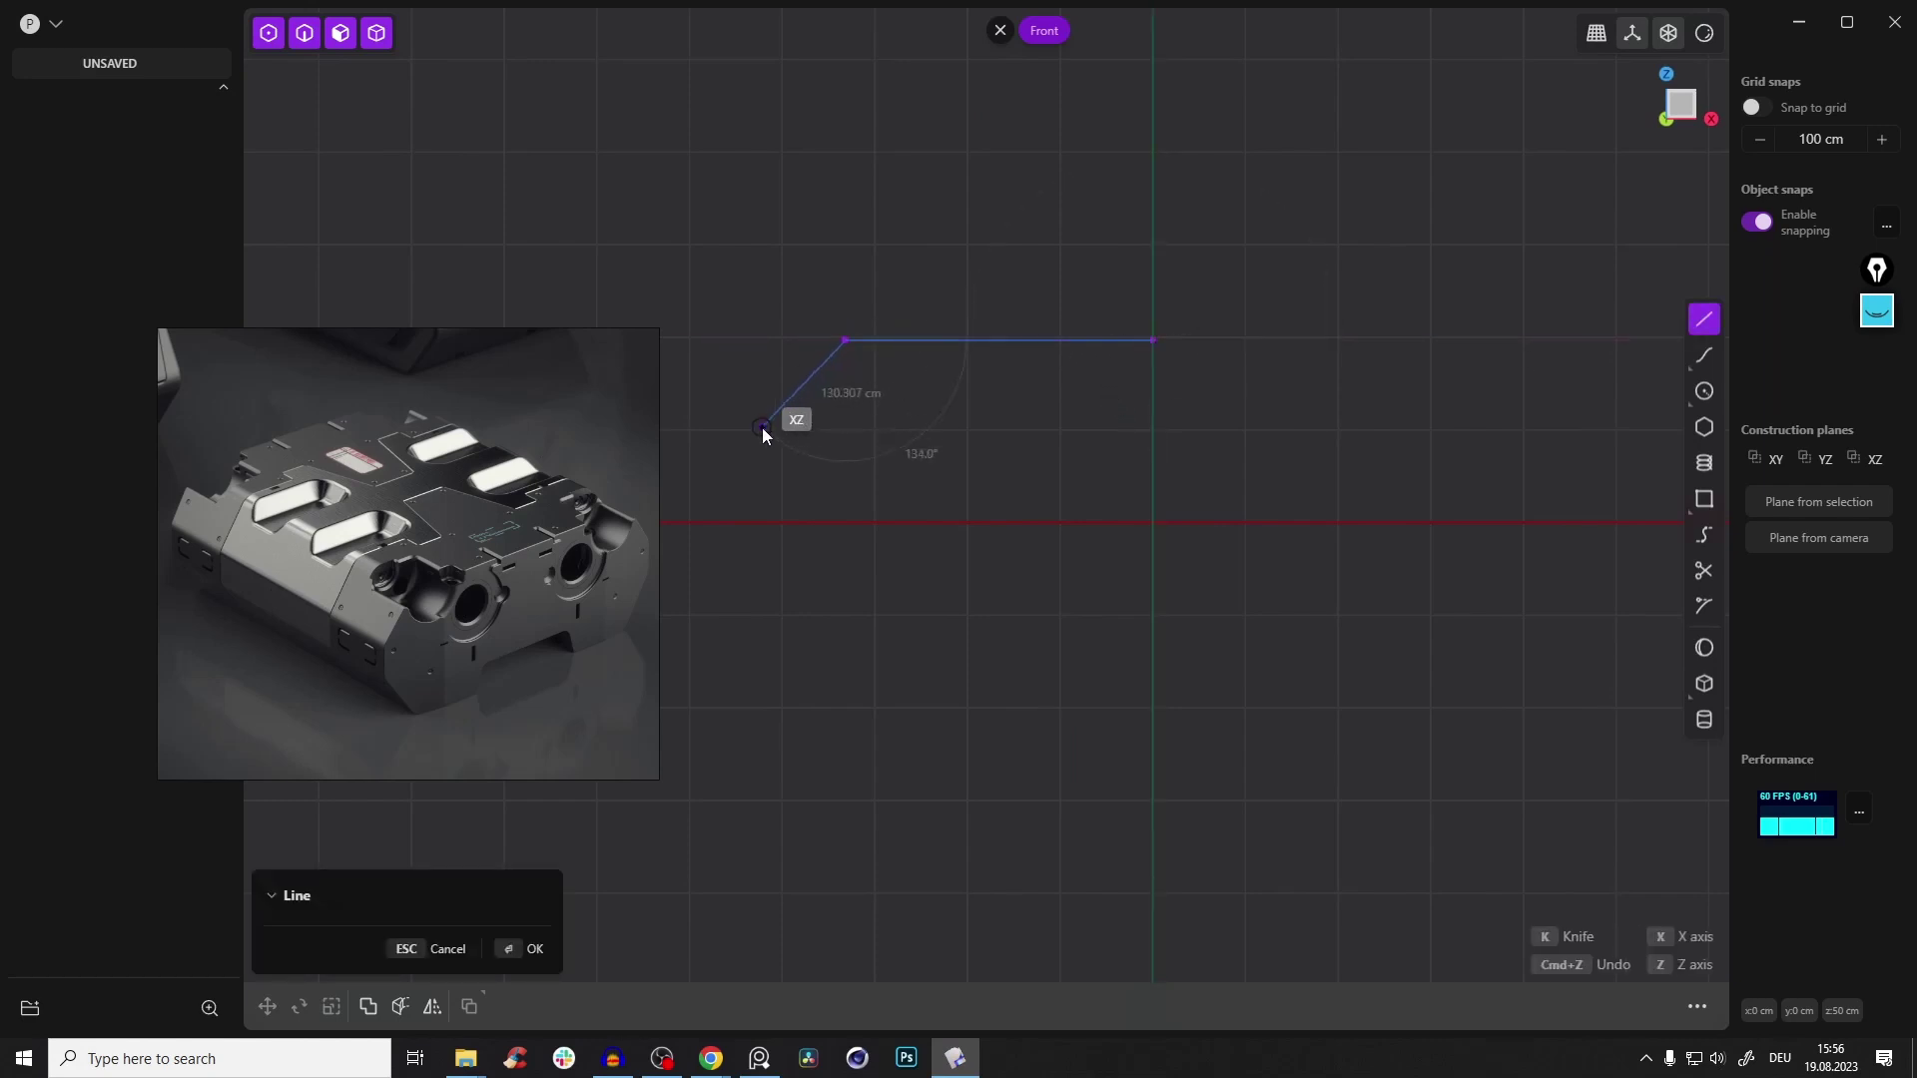
click(736, 451)
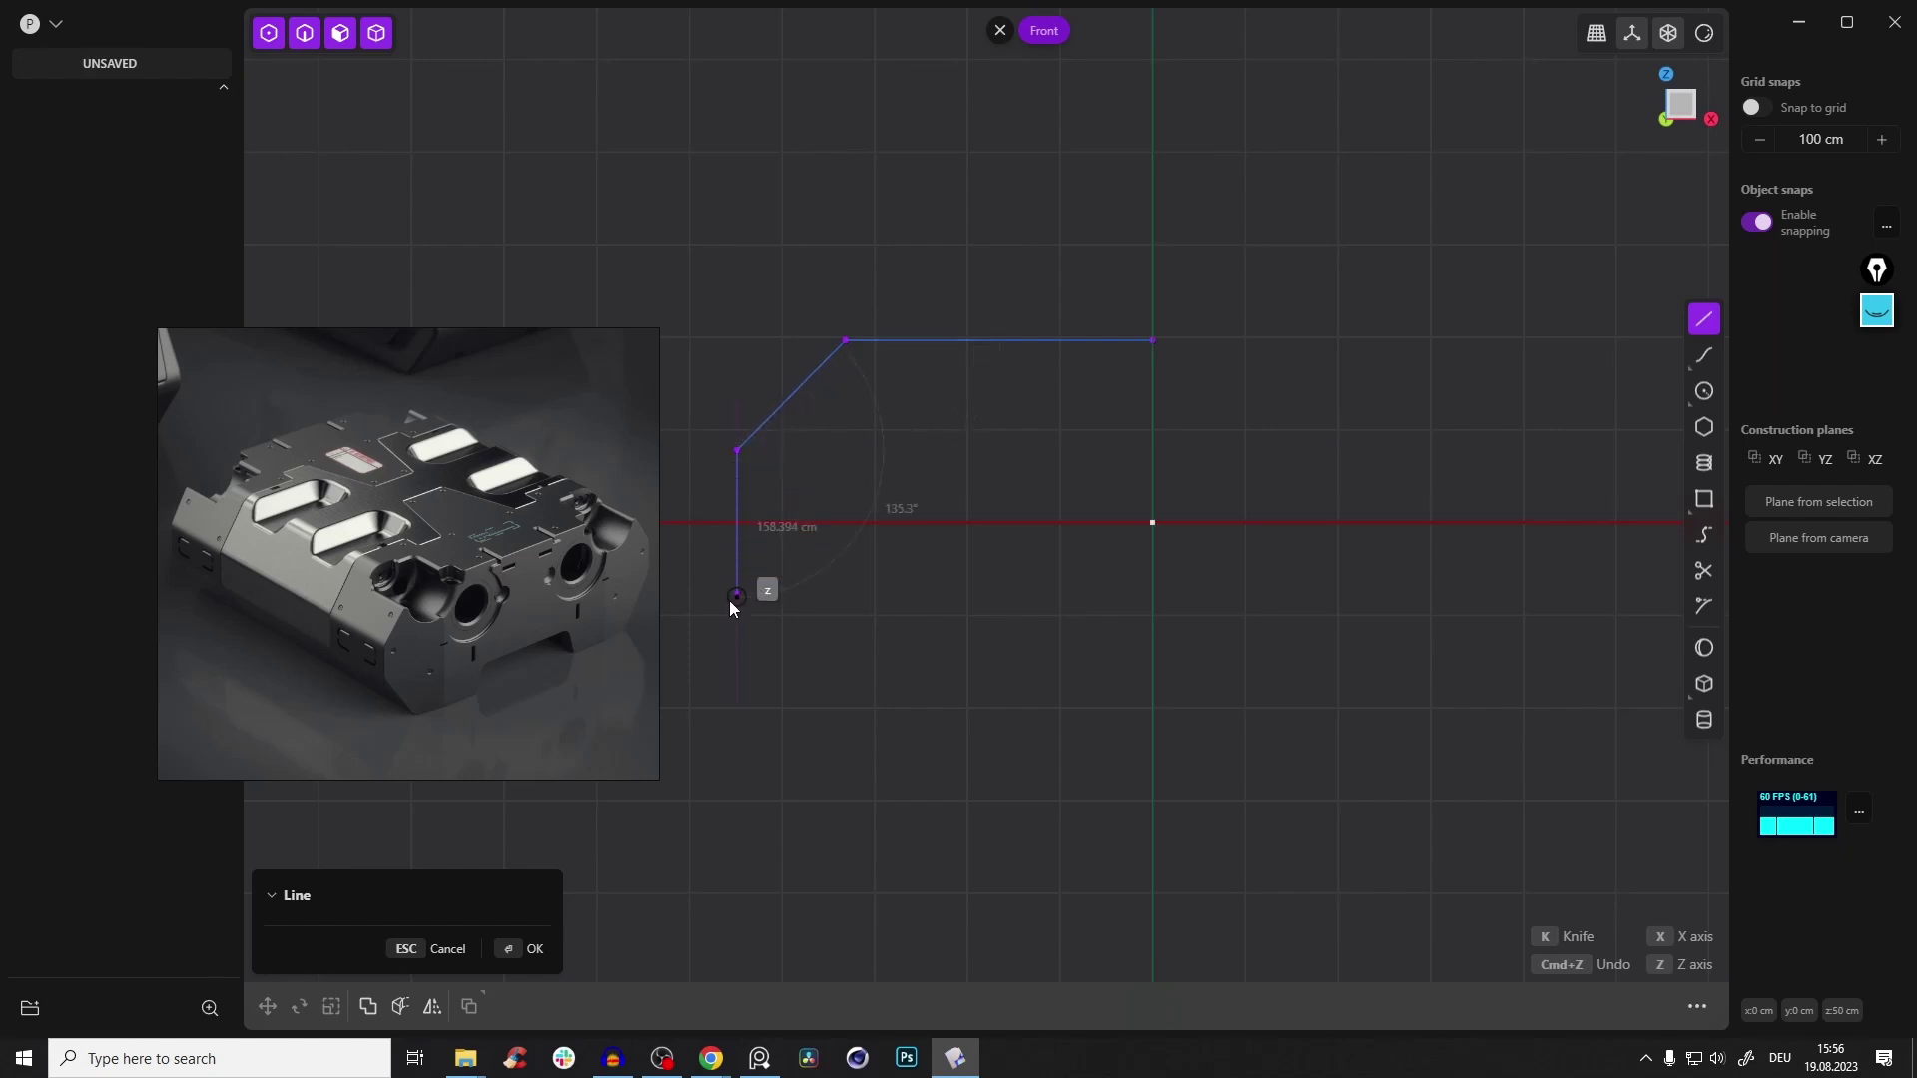
click(737, 608)
Complete the half profile with an inward lower slope, a flat foot, a sloped notch edge and a horizontal underside ending on the vertical axis
shift+middle_drag(841, 362, 907, 362)
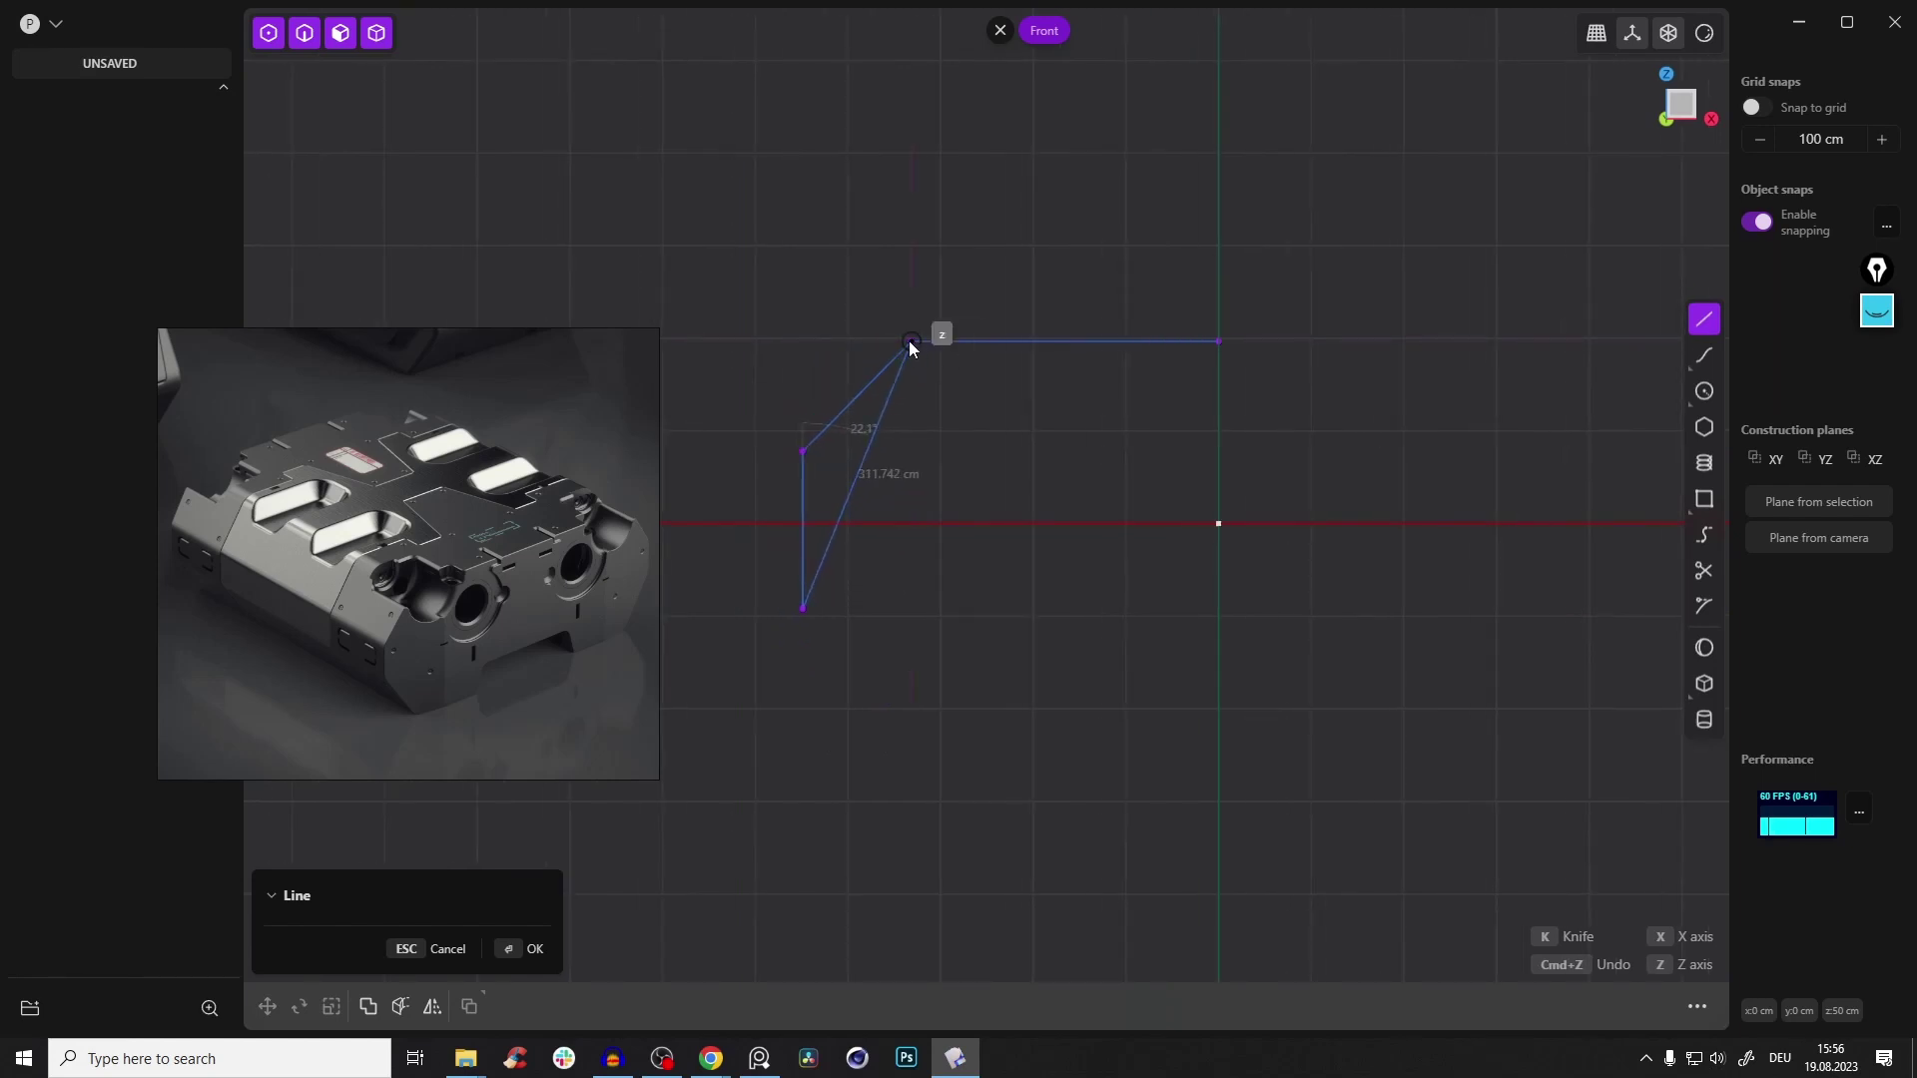
click(912, 740)
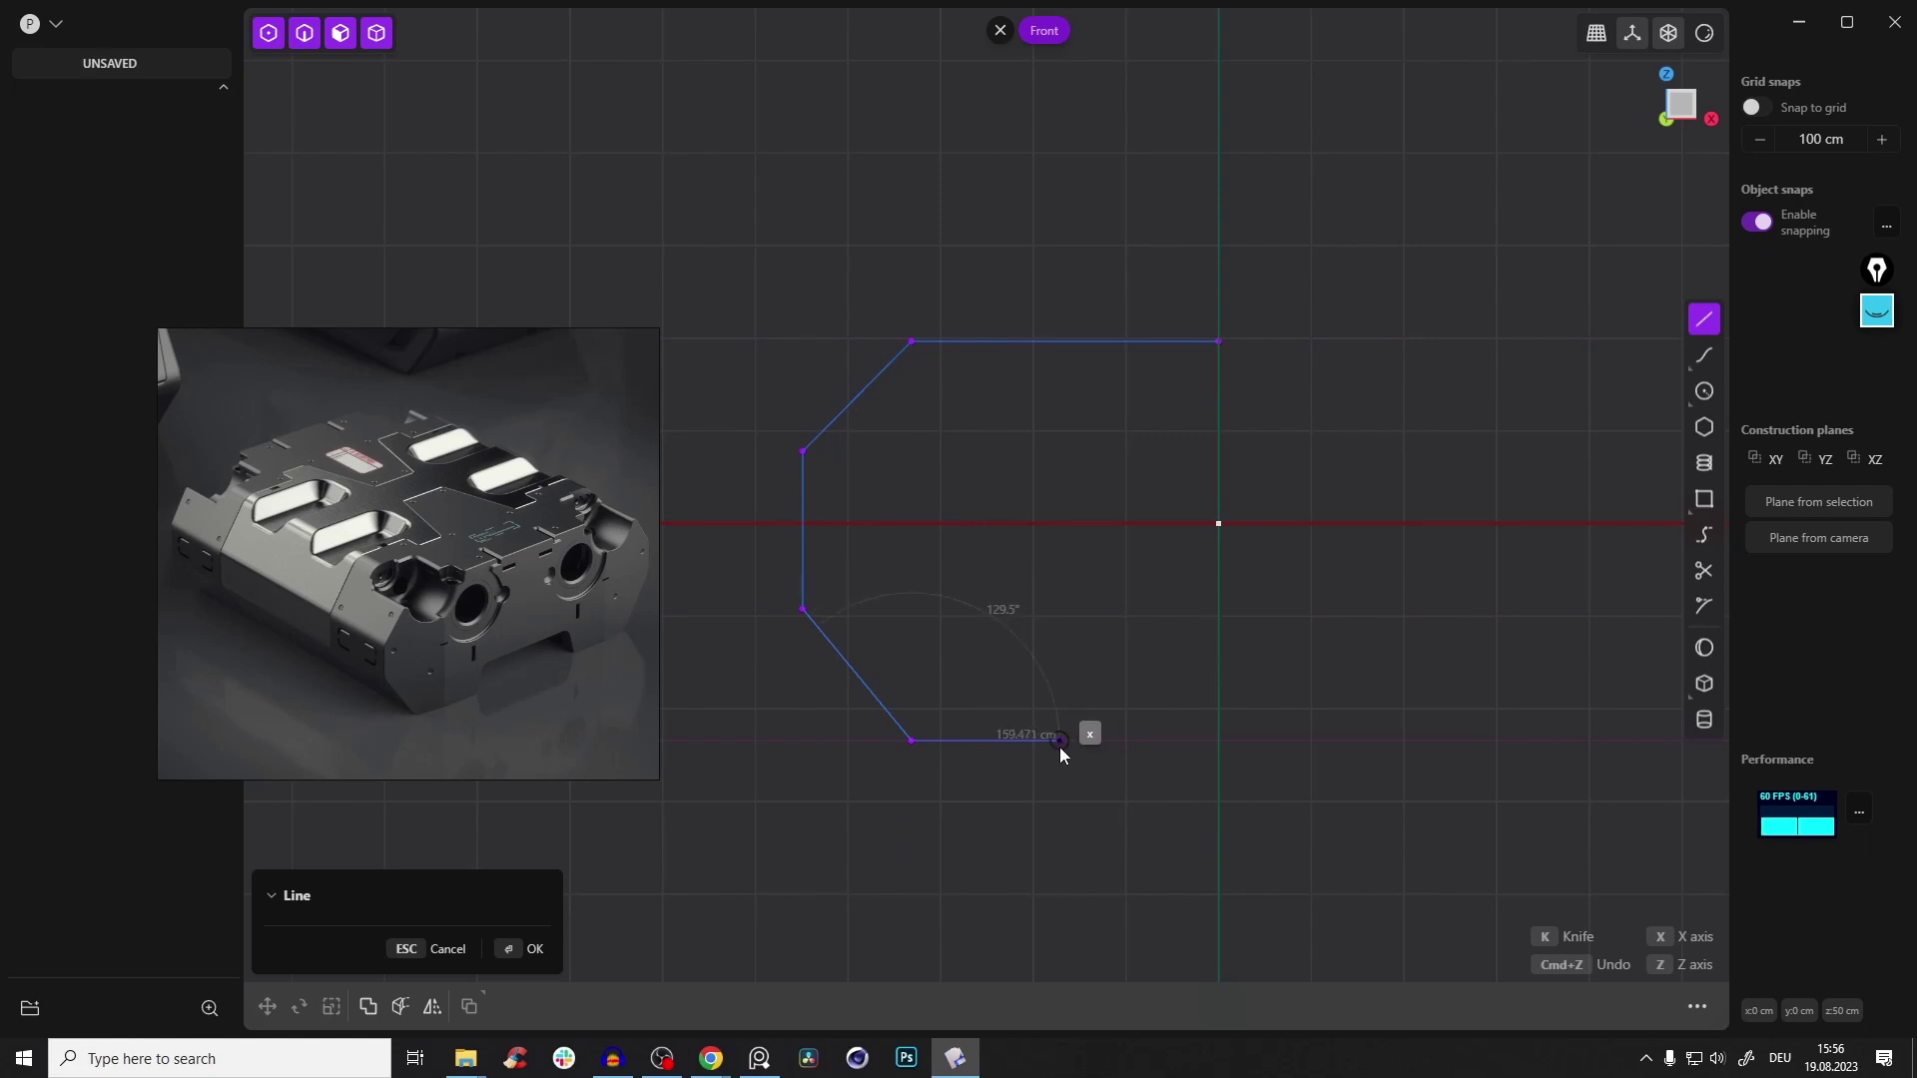
click(1068, 741)
click(1139, 649)
click(1218, 648)
key(Return)
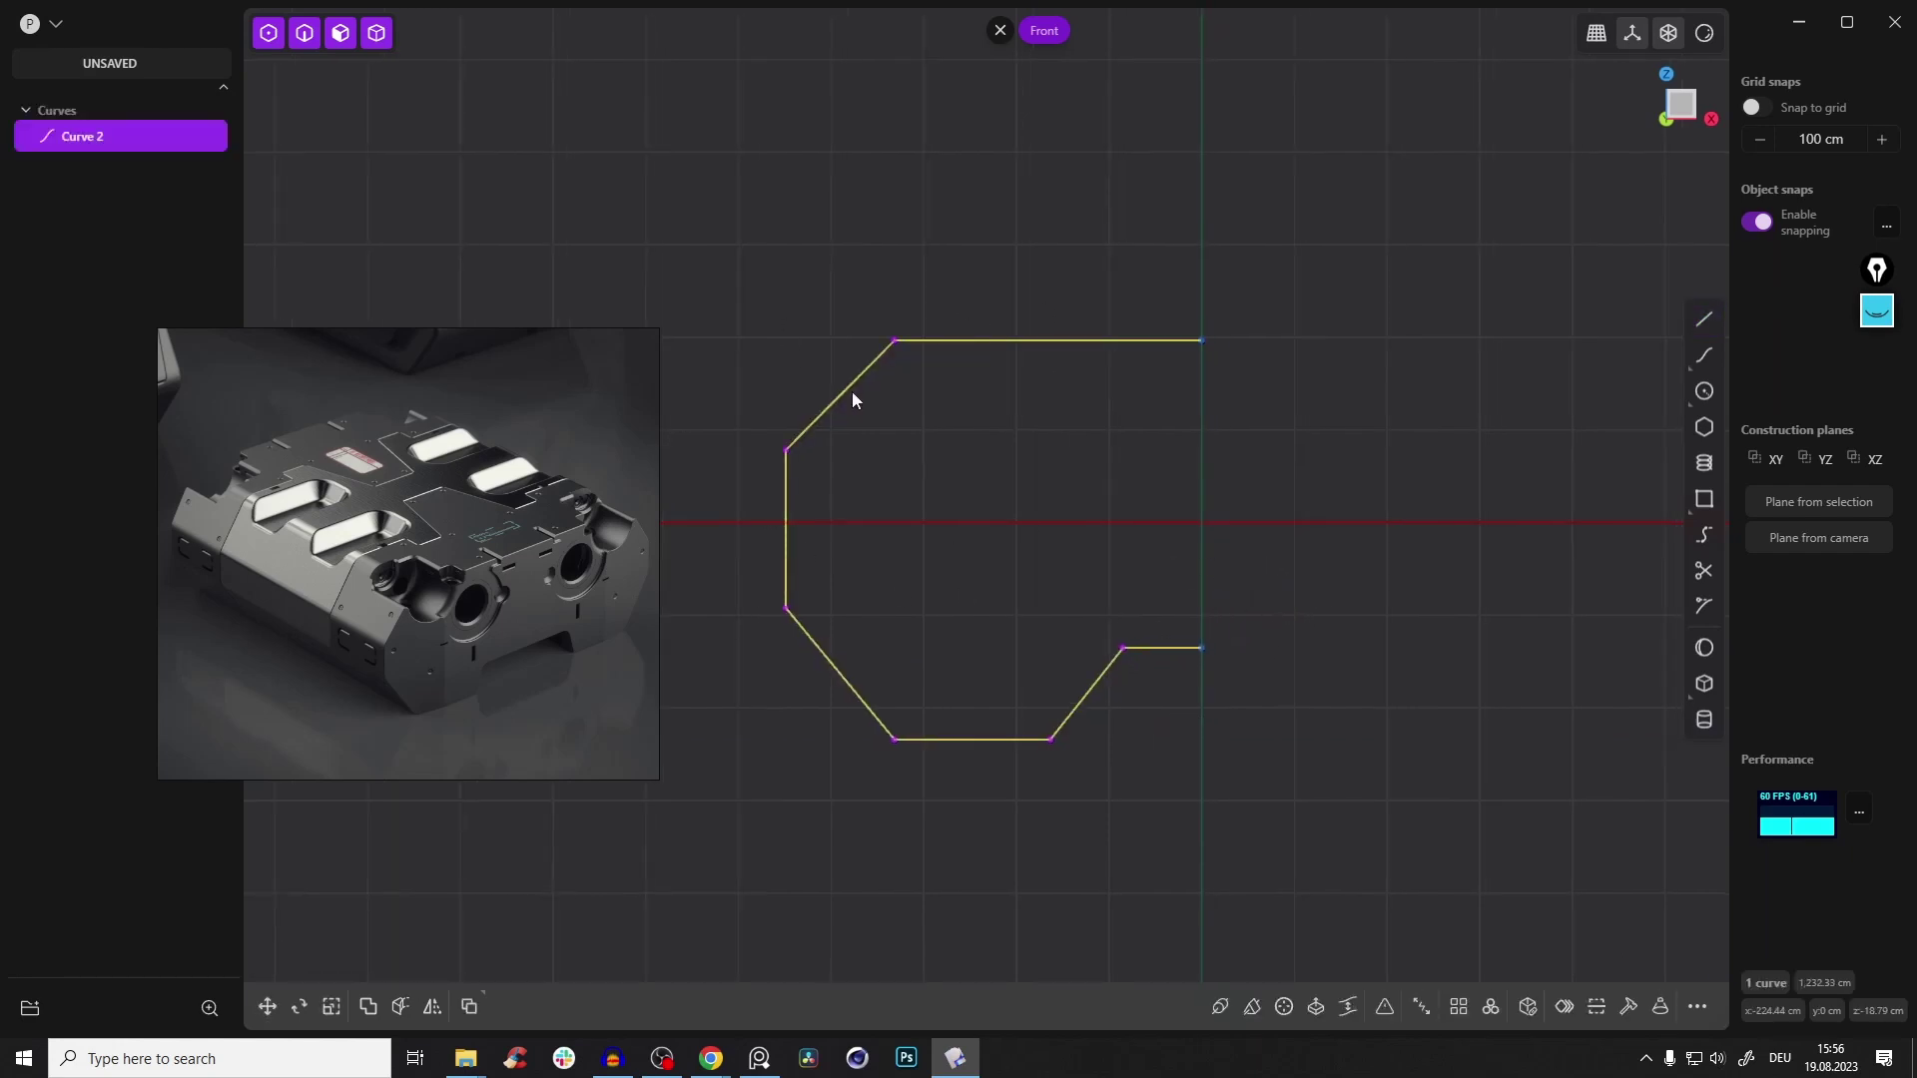
Widen the half profile by moving its six outer vertices -127.146 cm along X, keeping the two axis endpoints in place
middle_drag(1146, 458, 1273, 435)
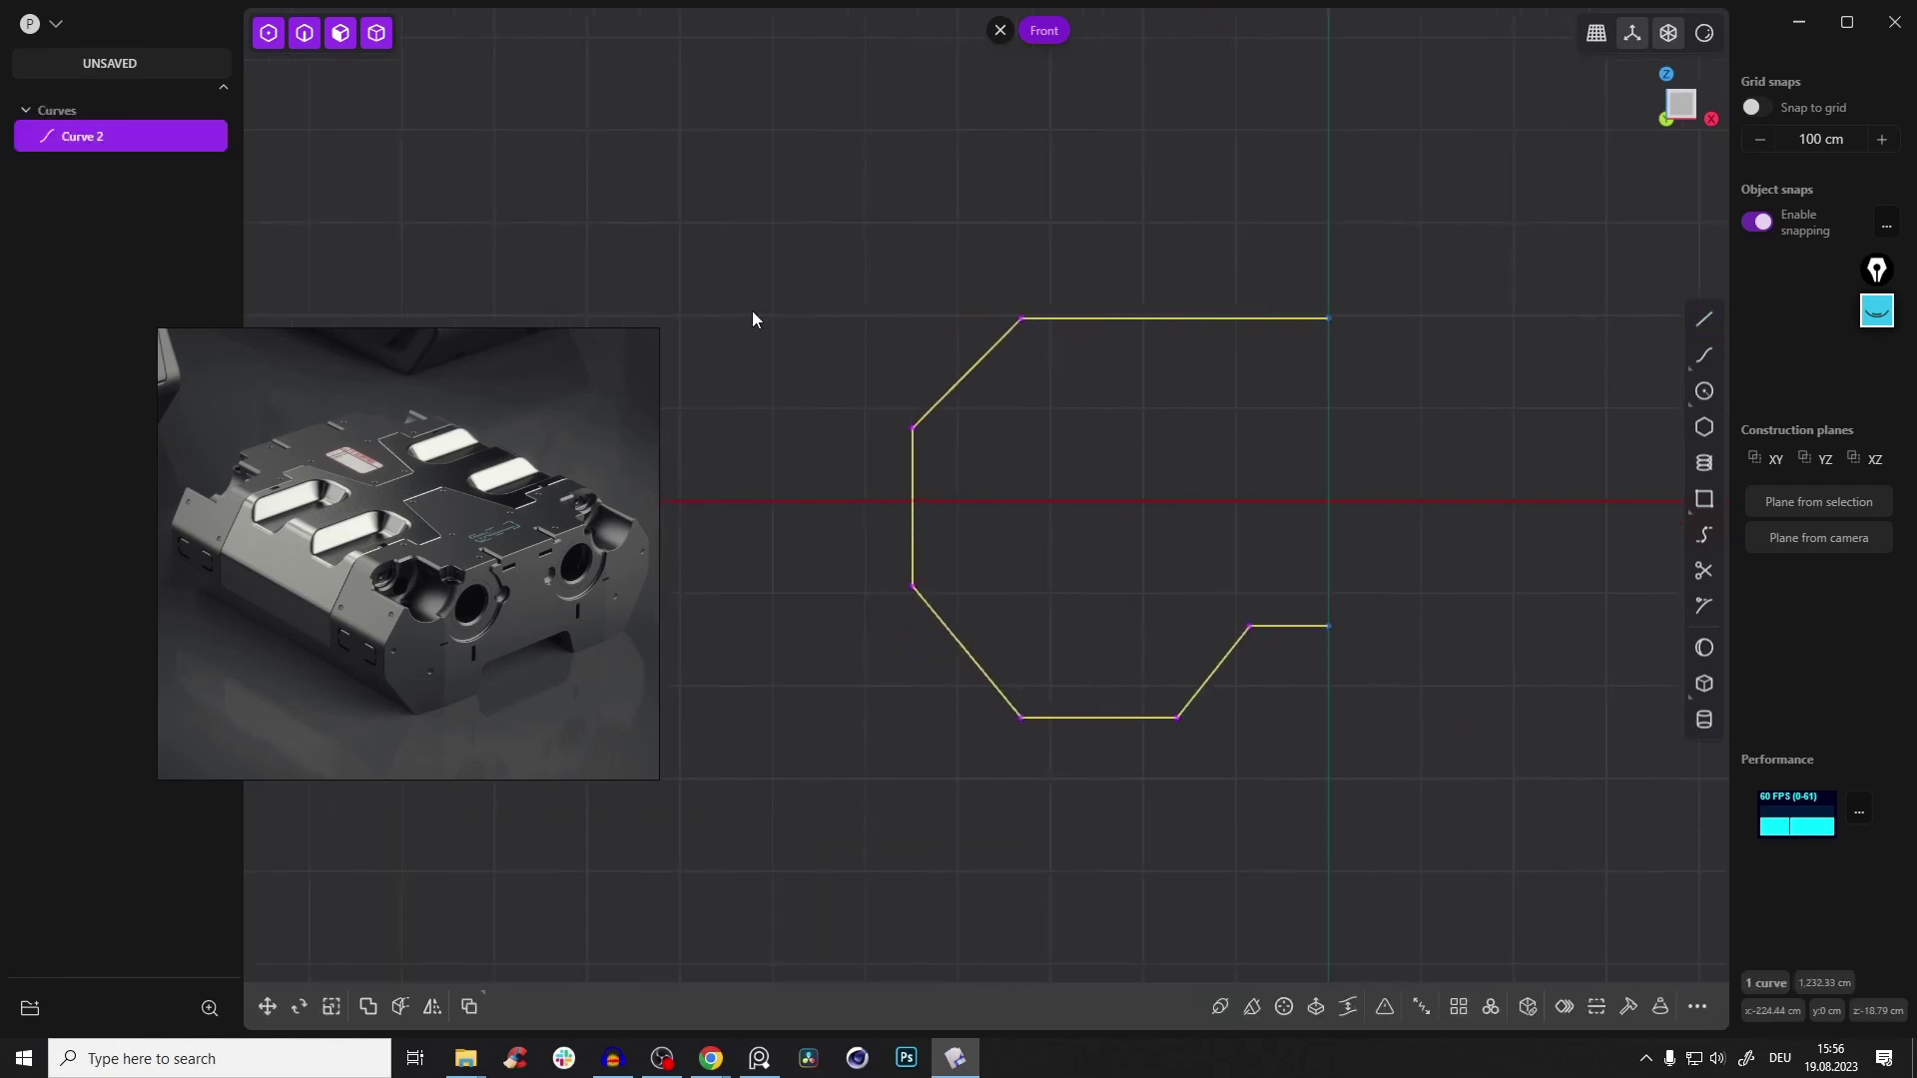
click(442, 147)
drag(725, 108, 1269, 919)
key(g)
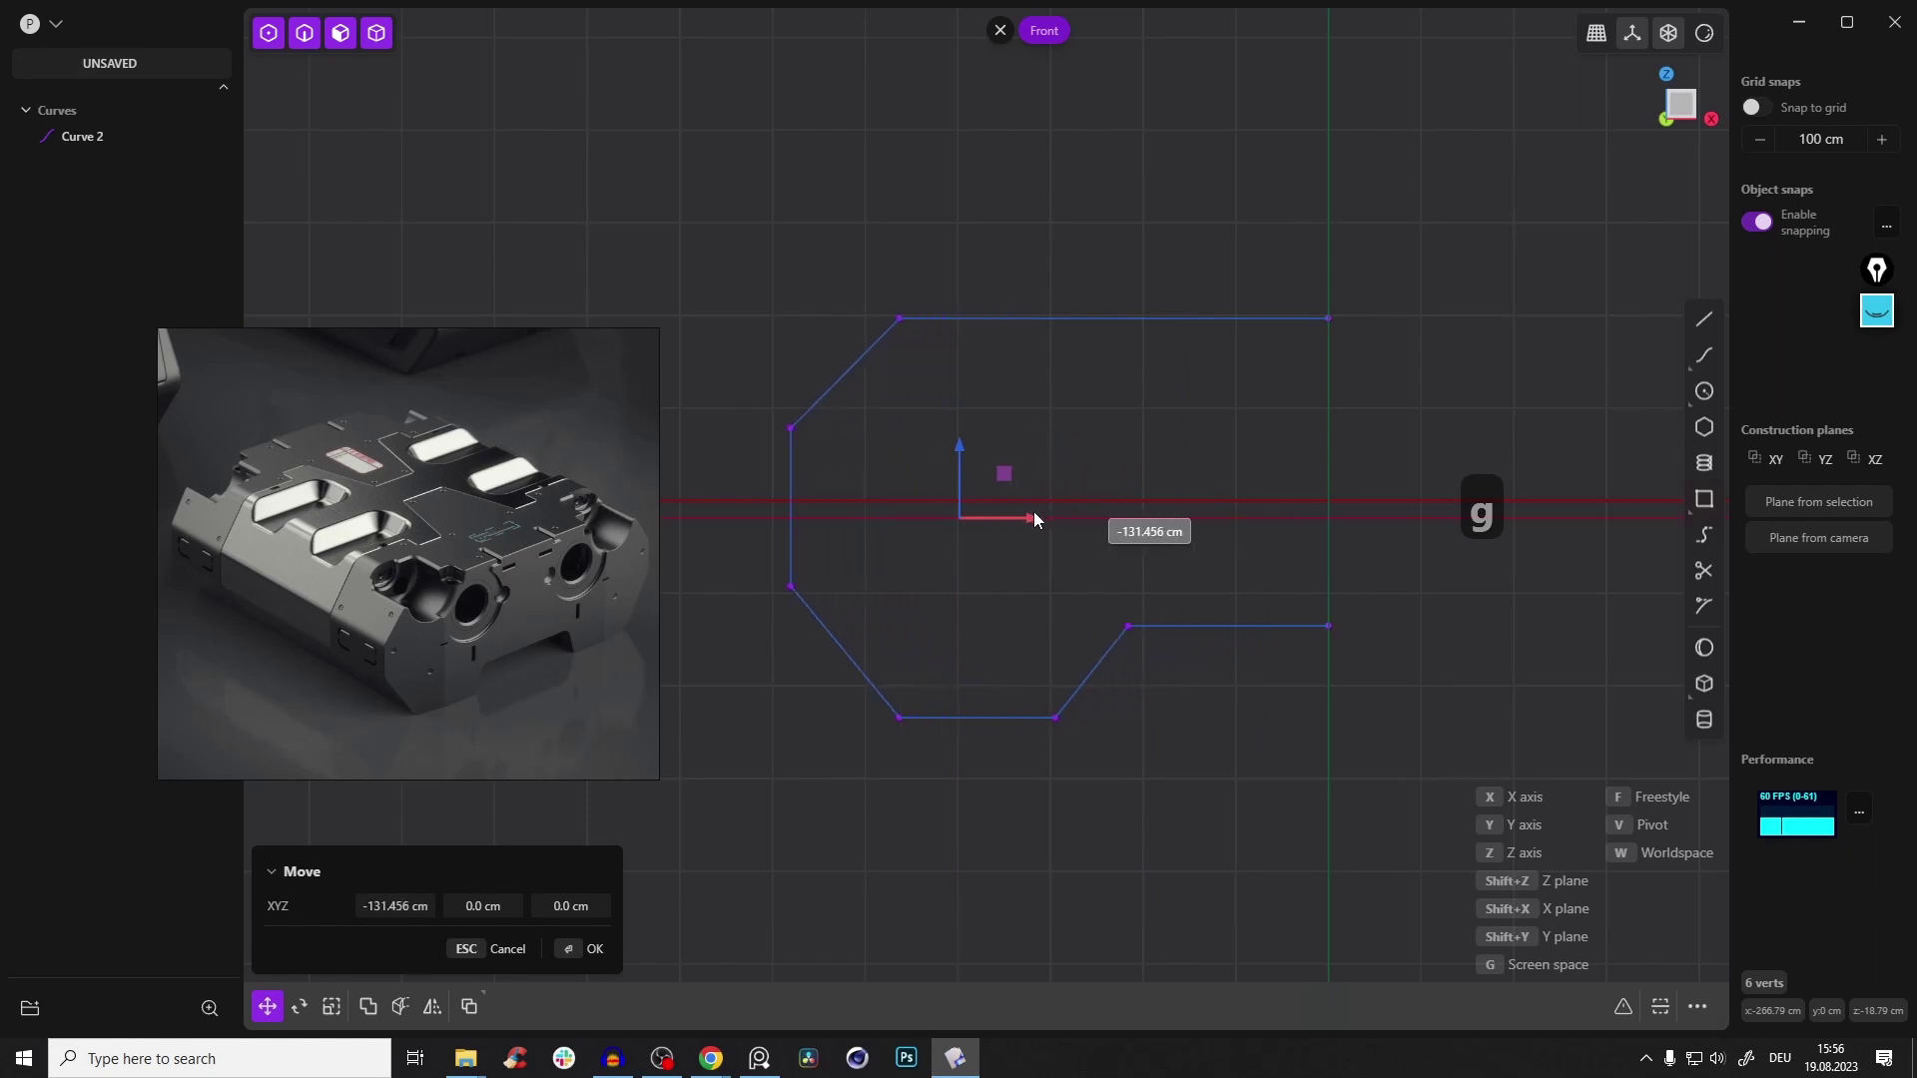
click(1038, 517)
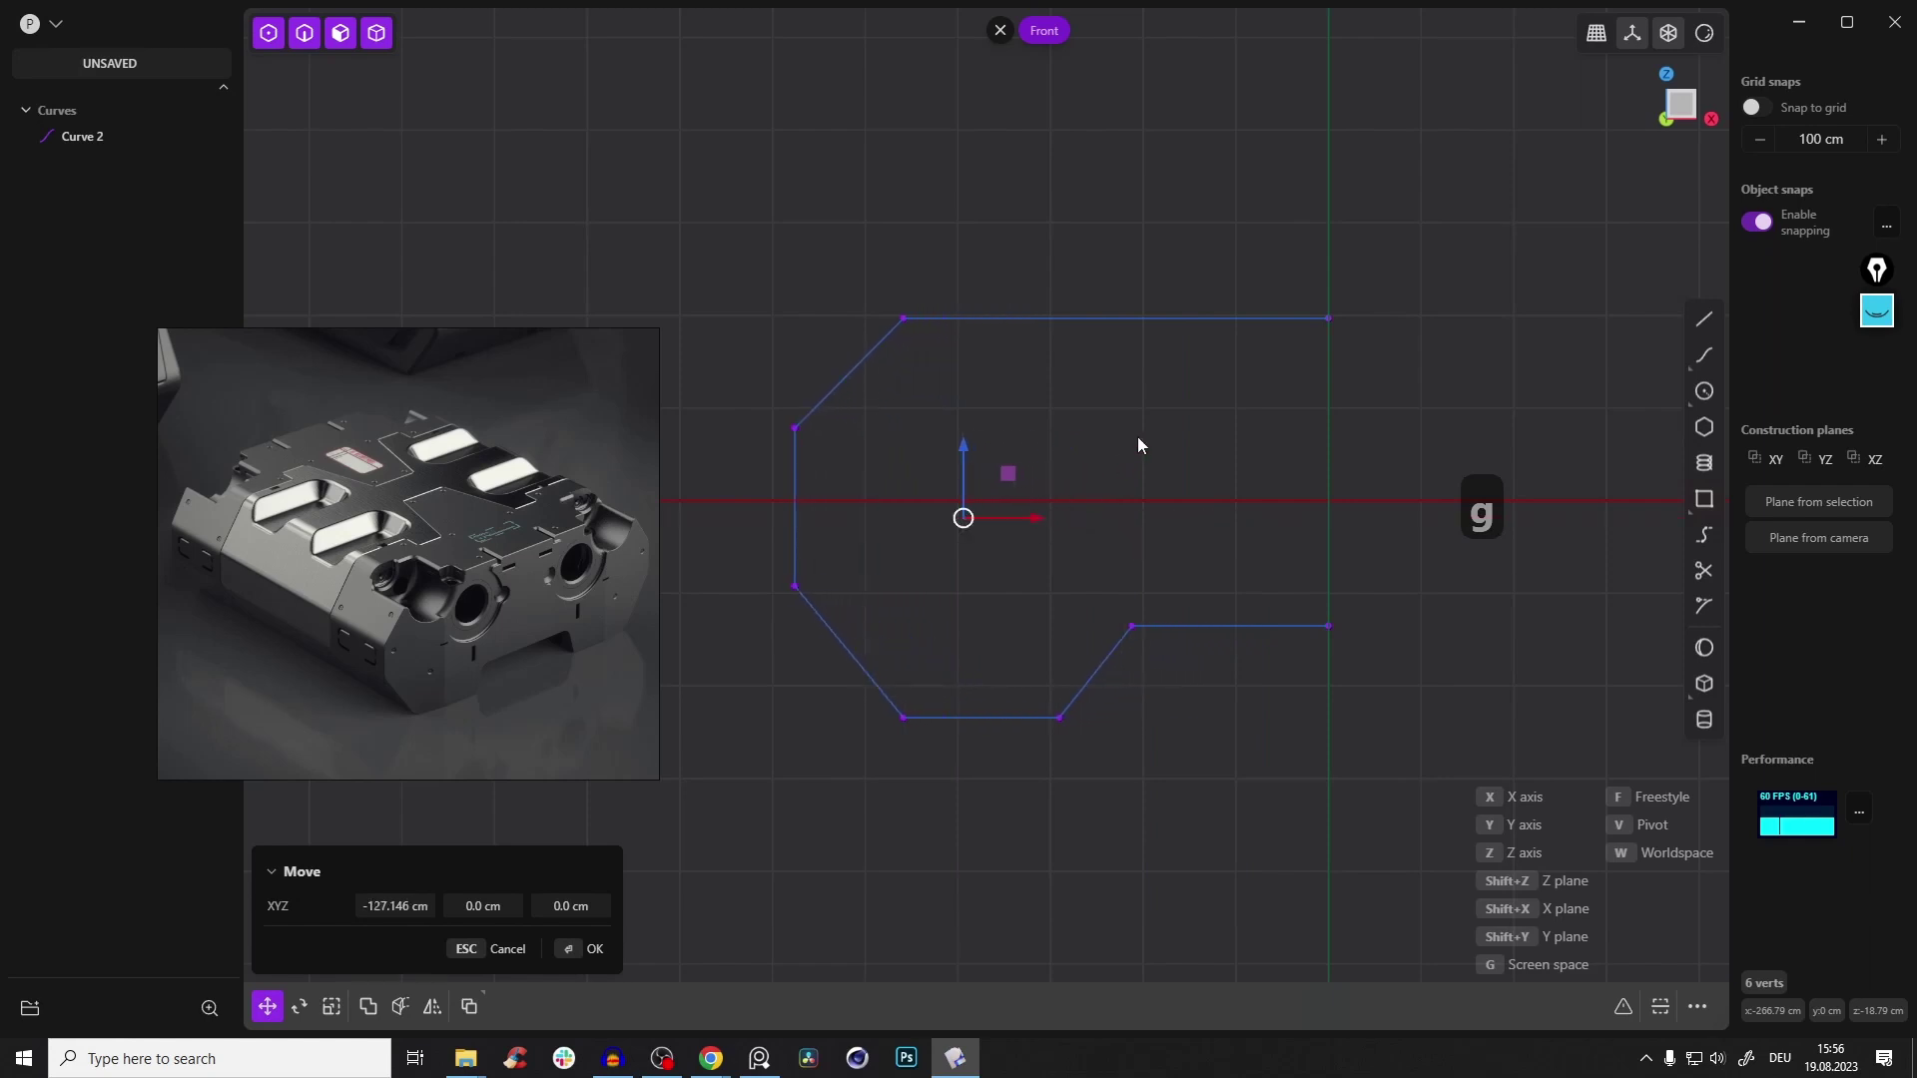
middle_drag(1136, 436, 1150, 422)
Mirror the sharp-cornered half profile across the vertical centre axis to form a closed shape
key(2)
click(1292, 359)
shift+middle_drag(1291, 359, 1126, 399)
click(1680, 117)
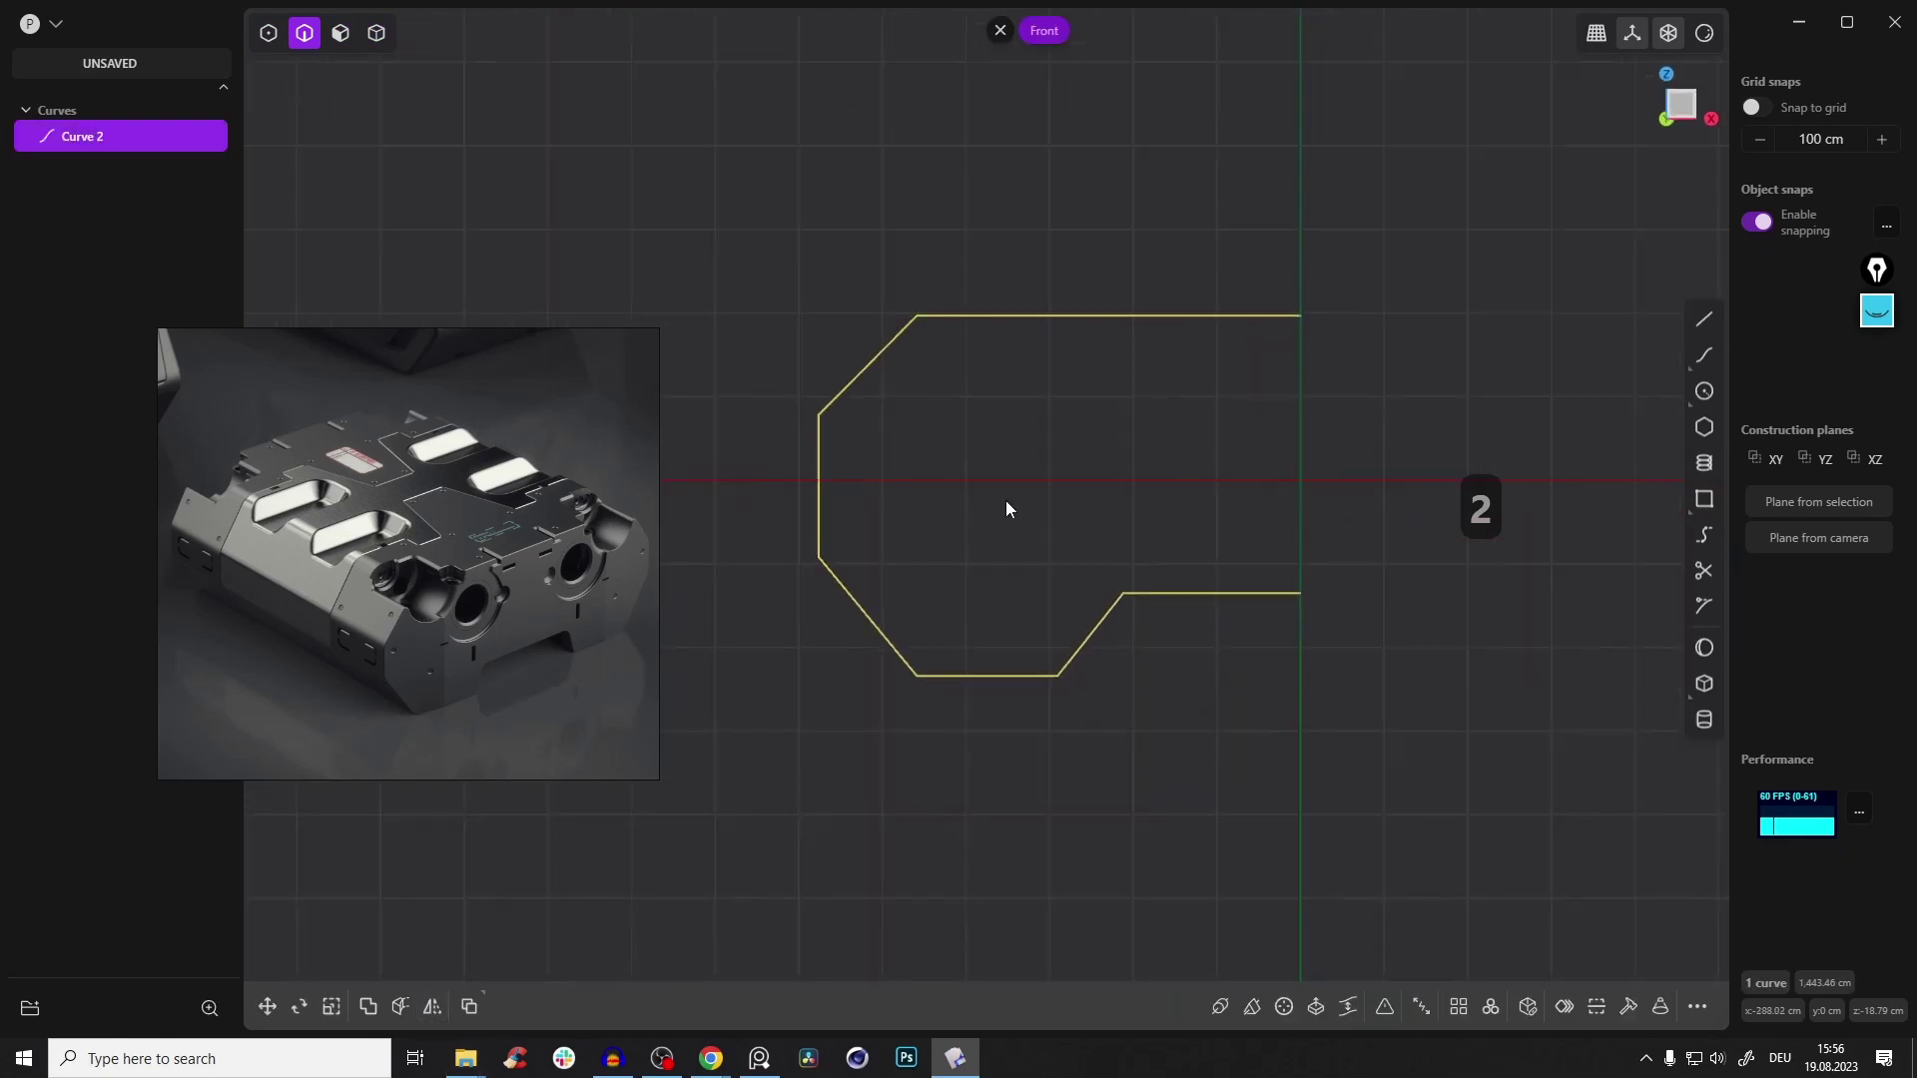
key(alt+x)
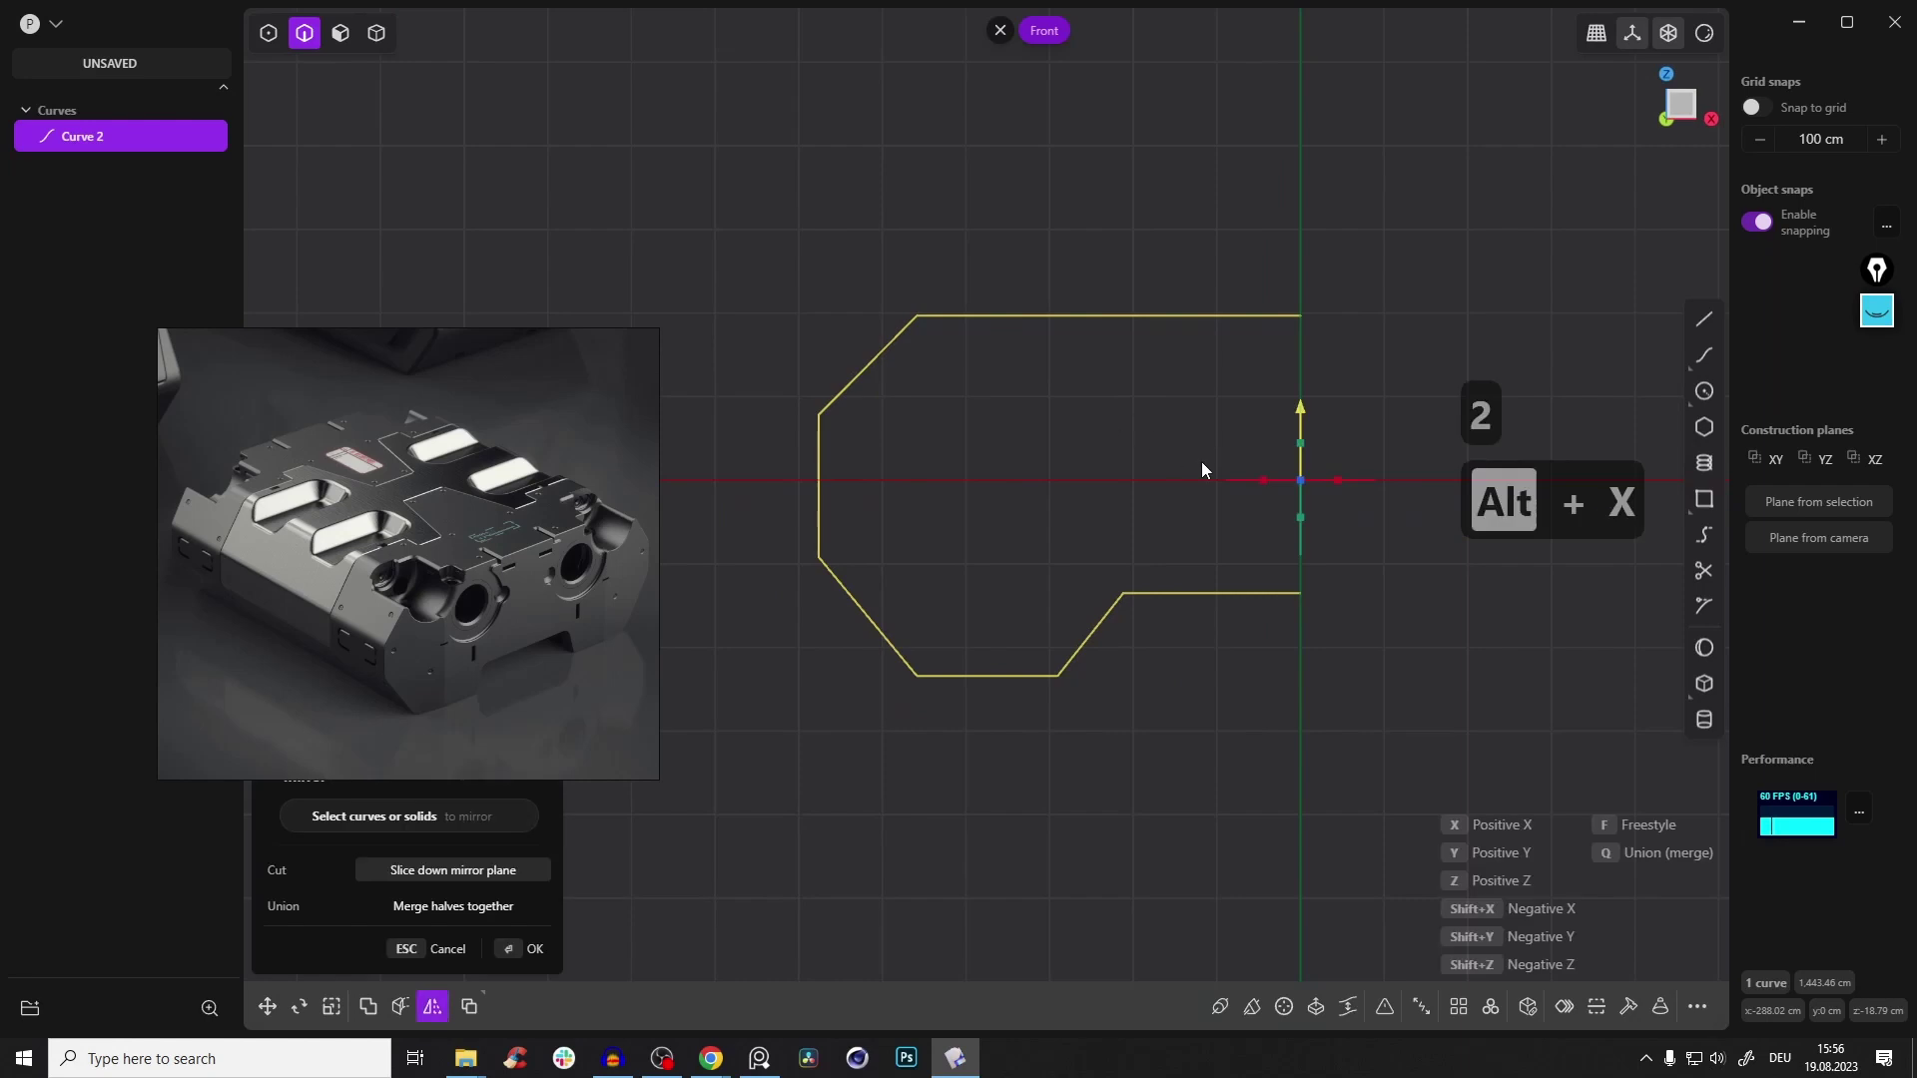
shift+middle_drag(1099, 504, 1069, 530)
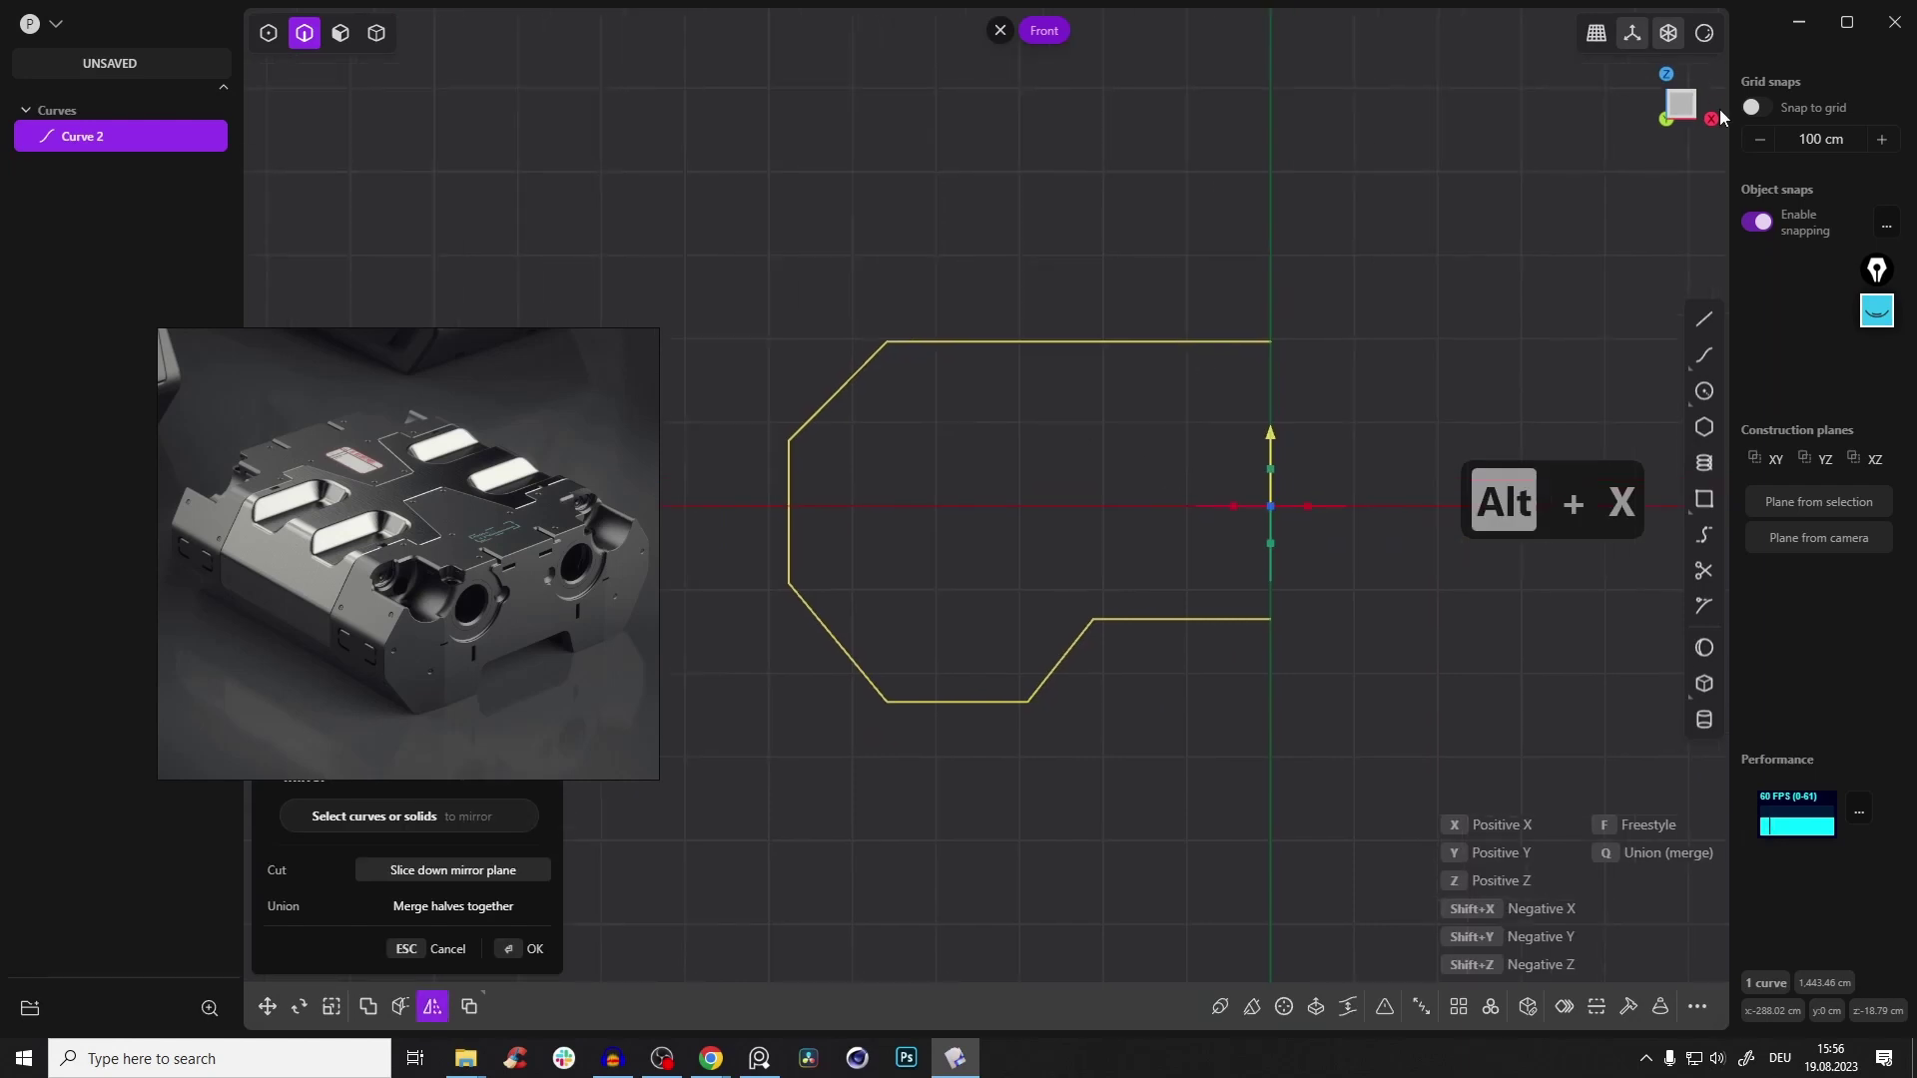
click(1228, 509)
right_click(1016, 509)
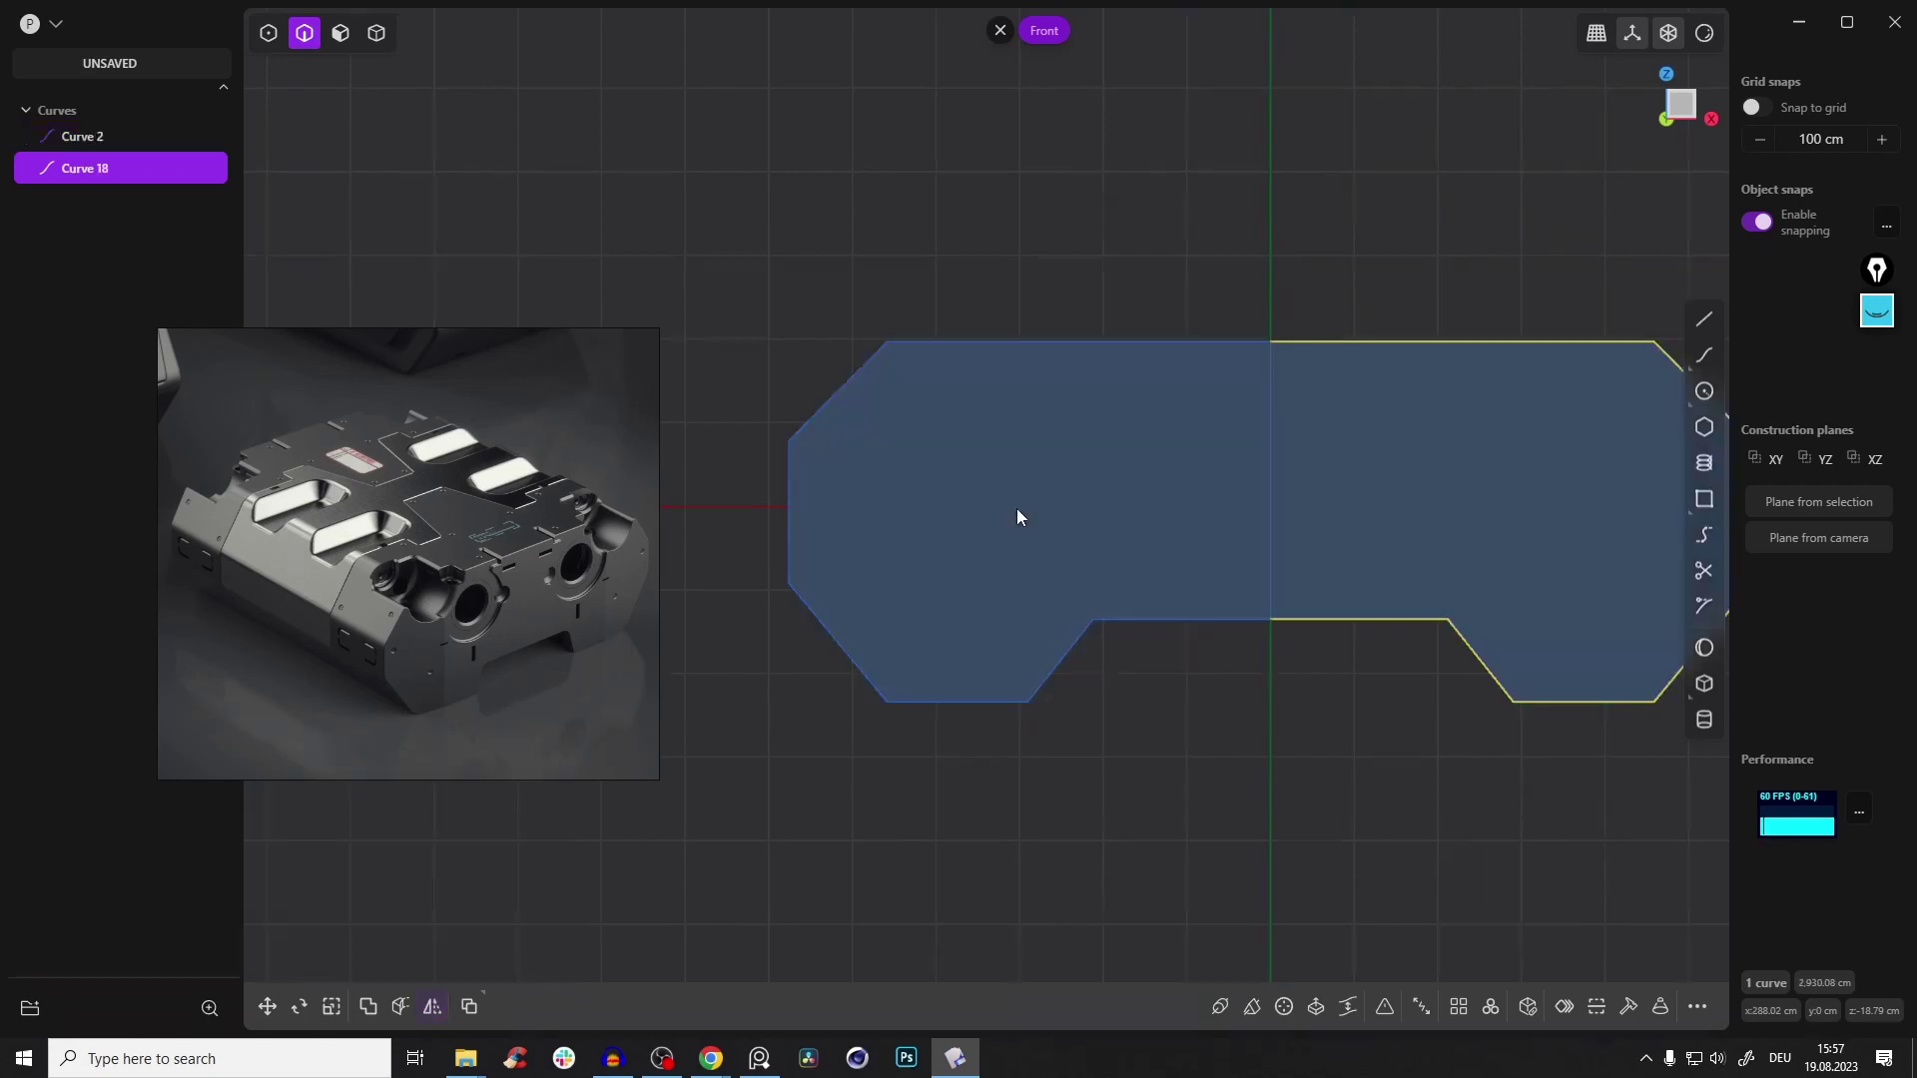
shift+middle_drag(1034, 527, 1008, 575)
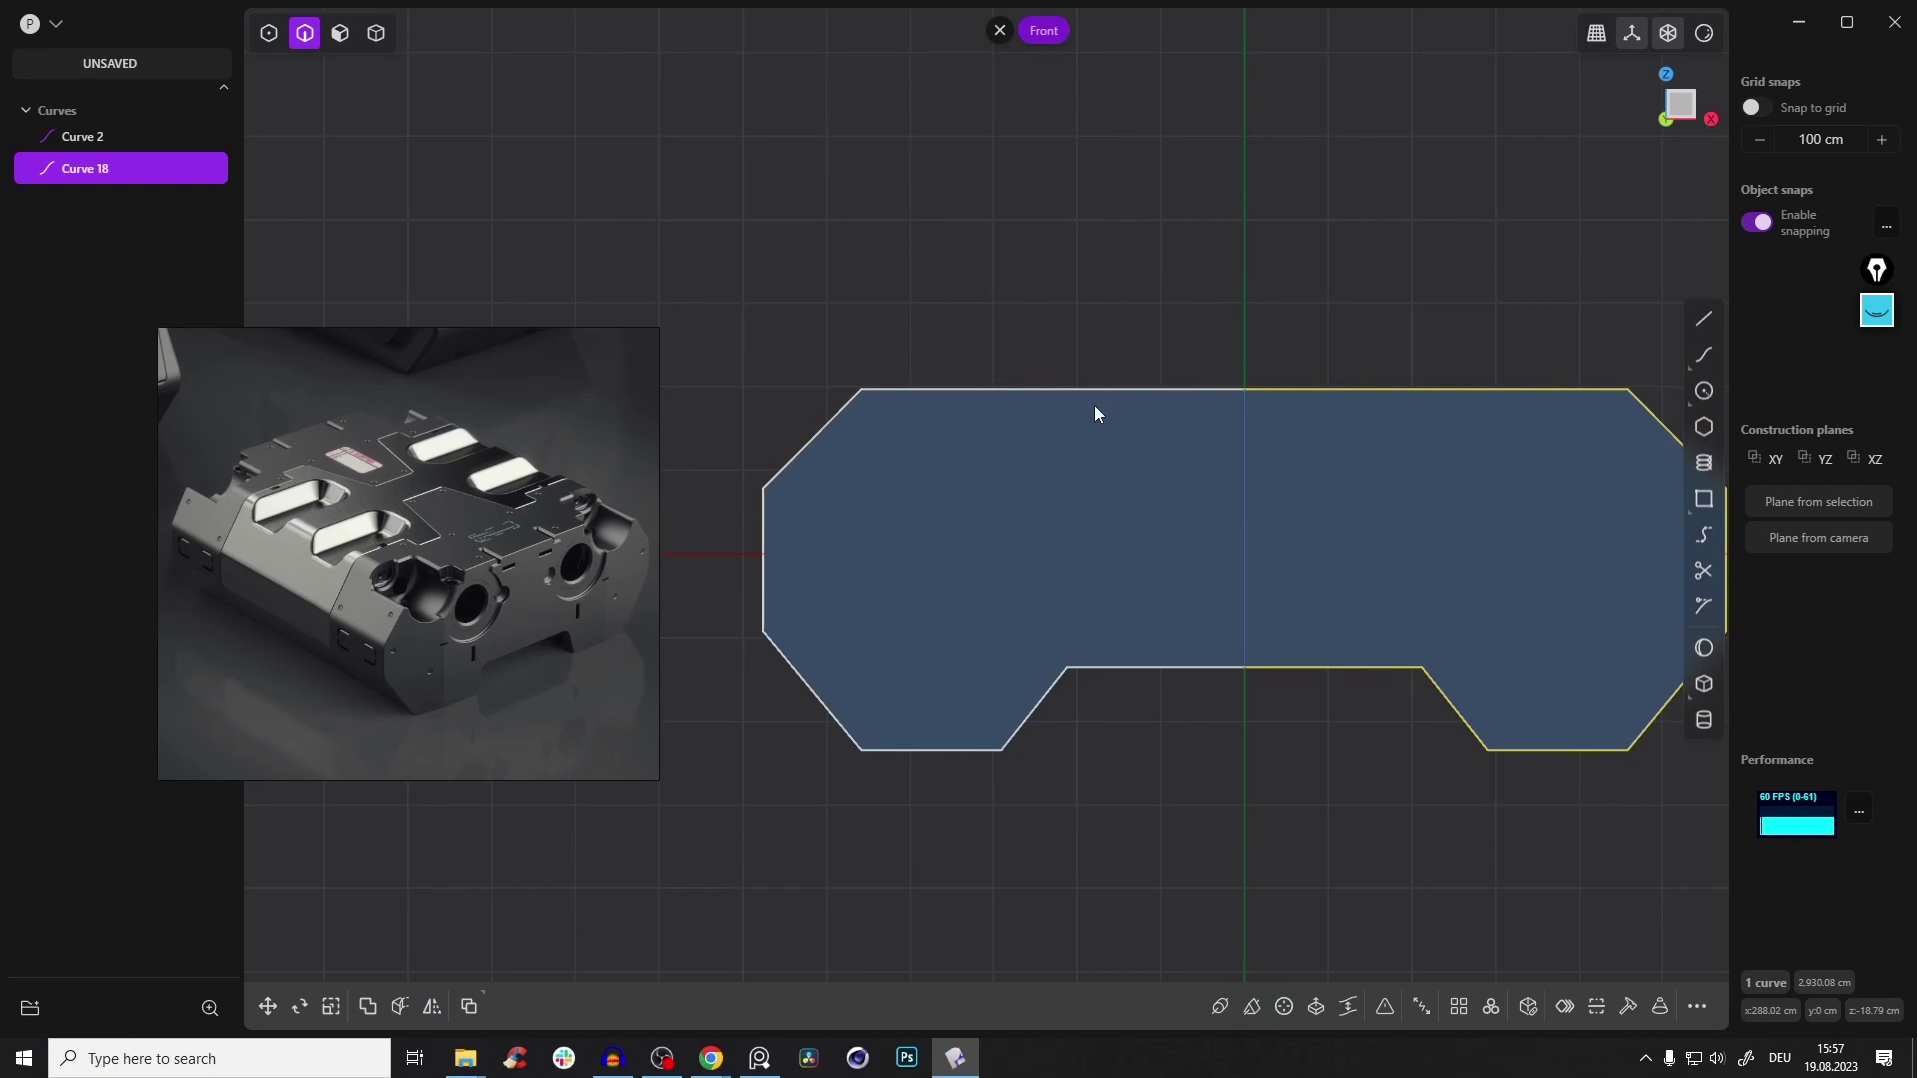
Delete the mirrored half of the profile, keeping only the original half curve
mouse_move(1099, 429)
middle_down()
mouse_move(1259, 380)
mouse_move(1071, 355)
mouse_move(1061, 406)
mouse_move(1057, 356)
mouse_move(1075, 368)
mouse_move(1014, 387)
mouse_move(1138, 369)
mouse_move(1006, 422)
mouse_move(1134, 441)
middle_up()
click(1242, 380)
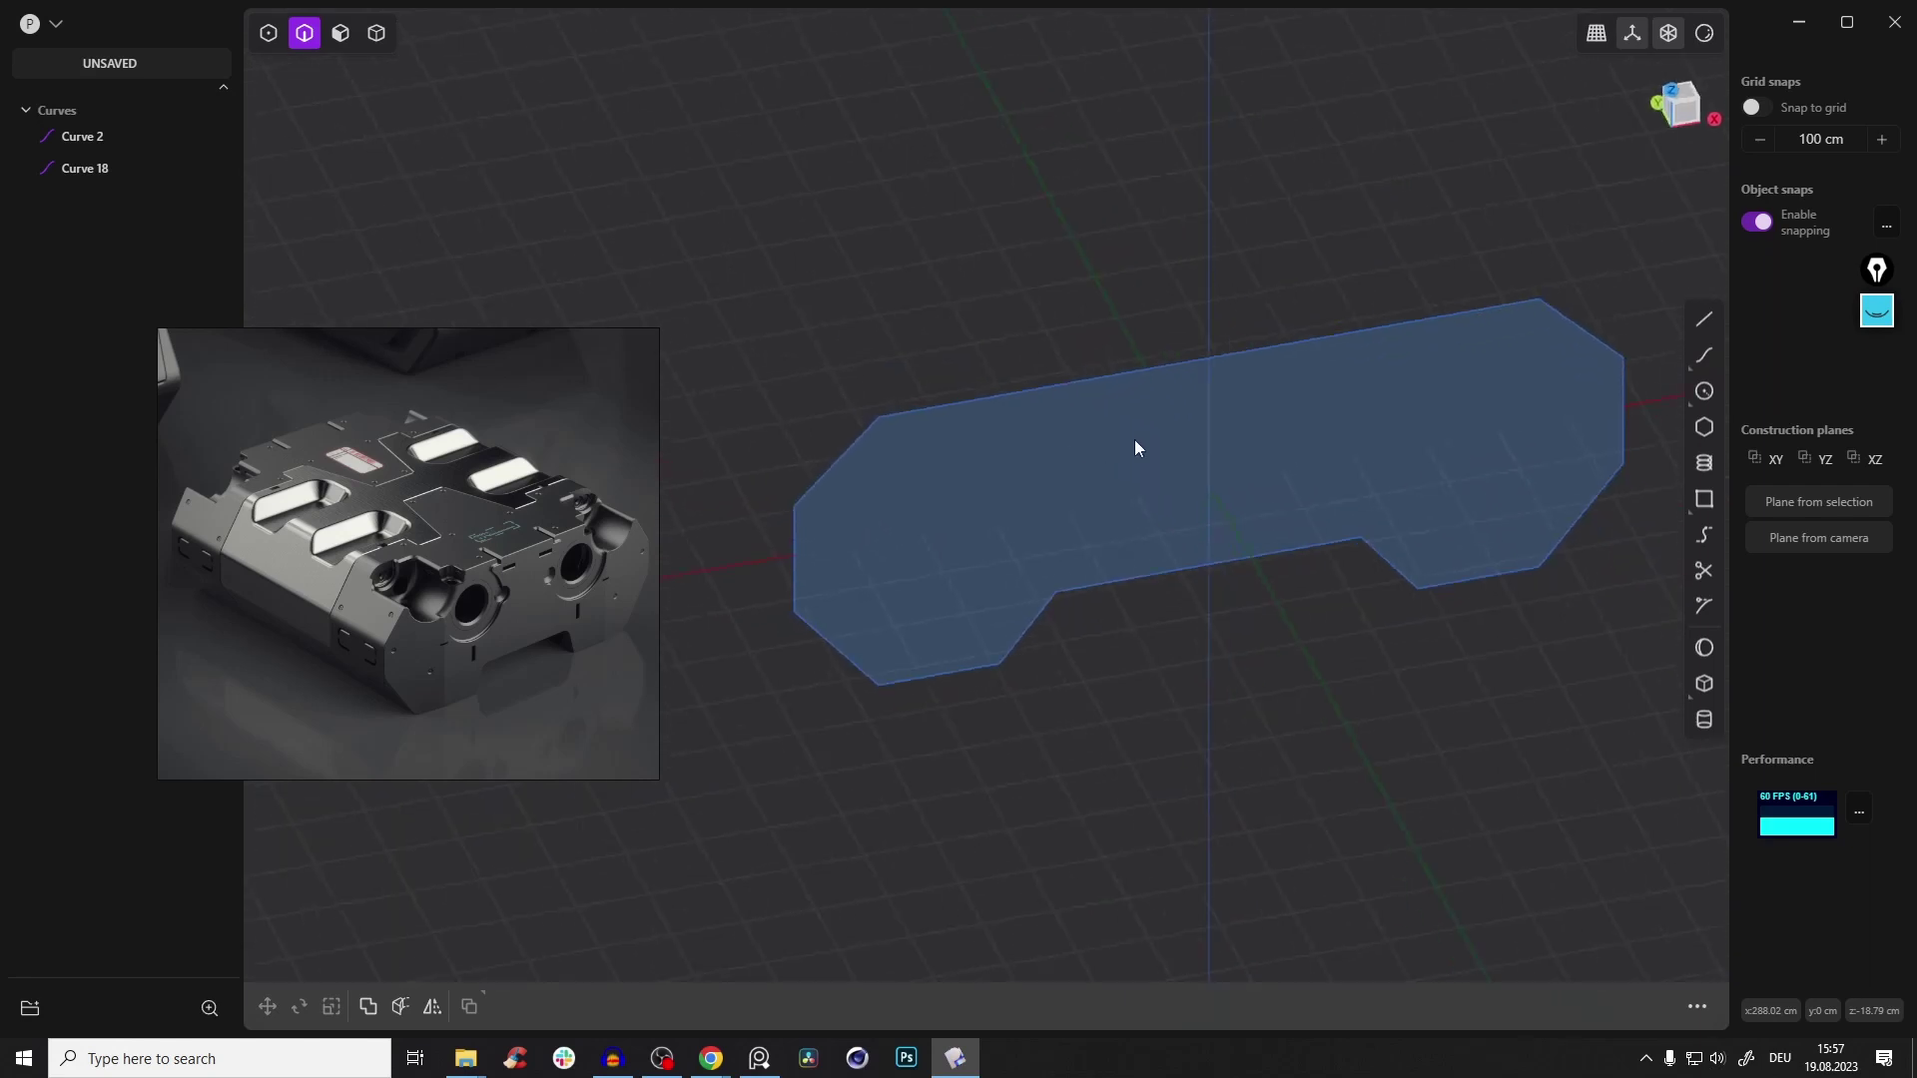
click(1278, 358)
key(x)
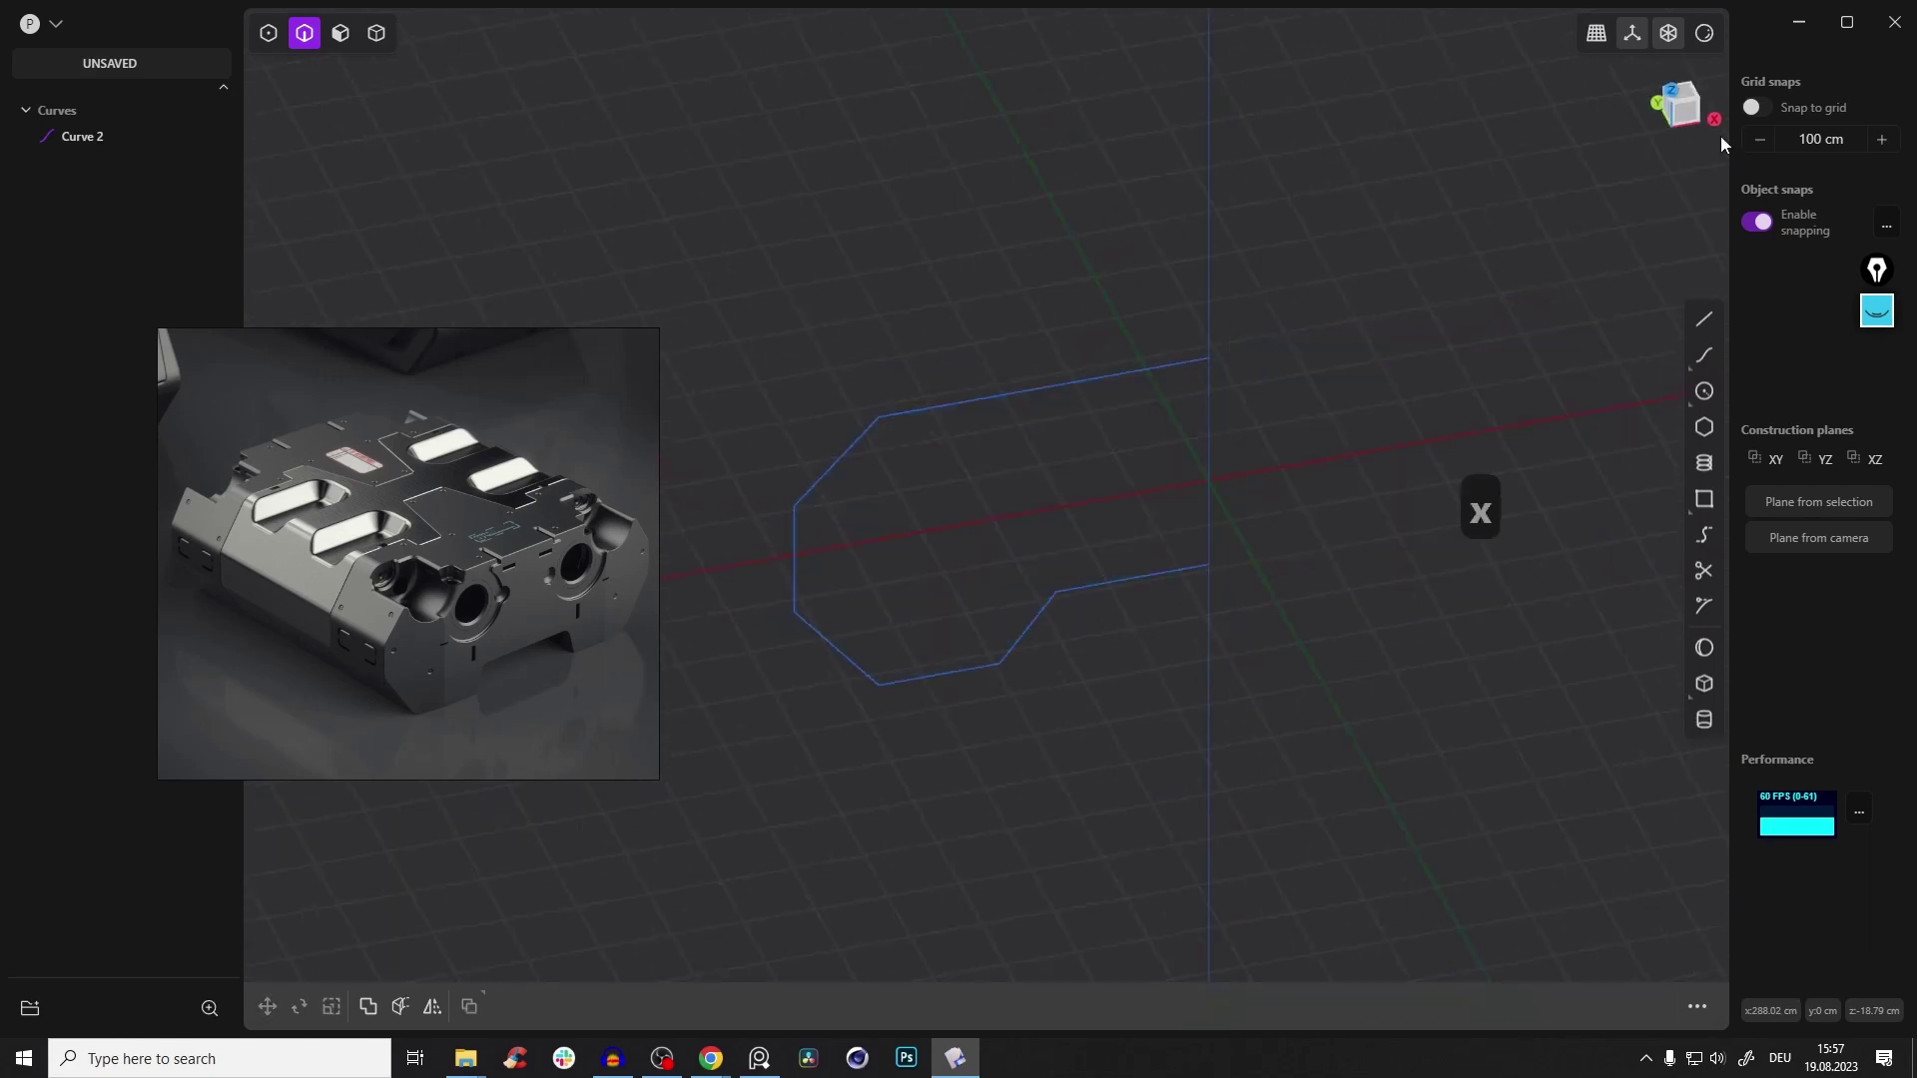
Return to the front view and examine the reference close-up for how the body's outer edges are rounded, comparing it with the half profile
click(1703, 107)
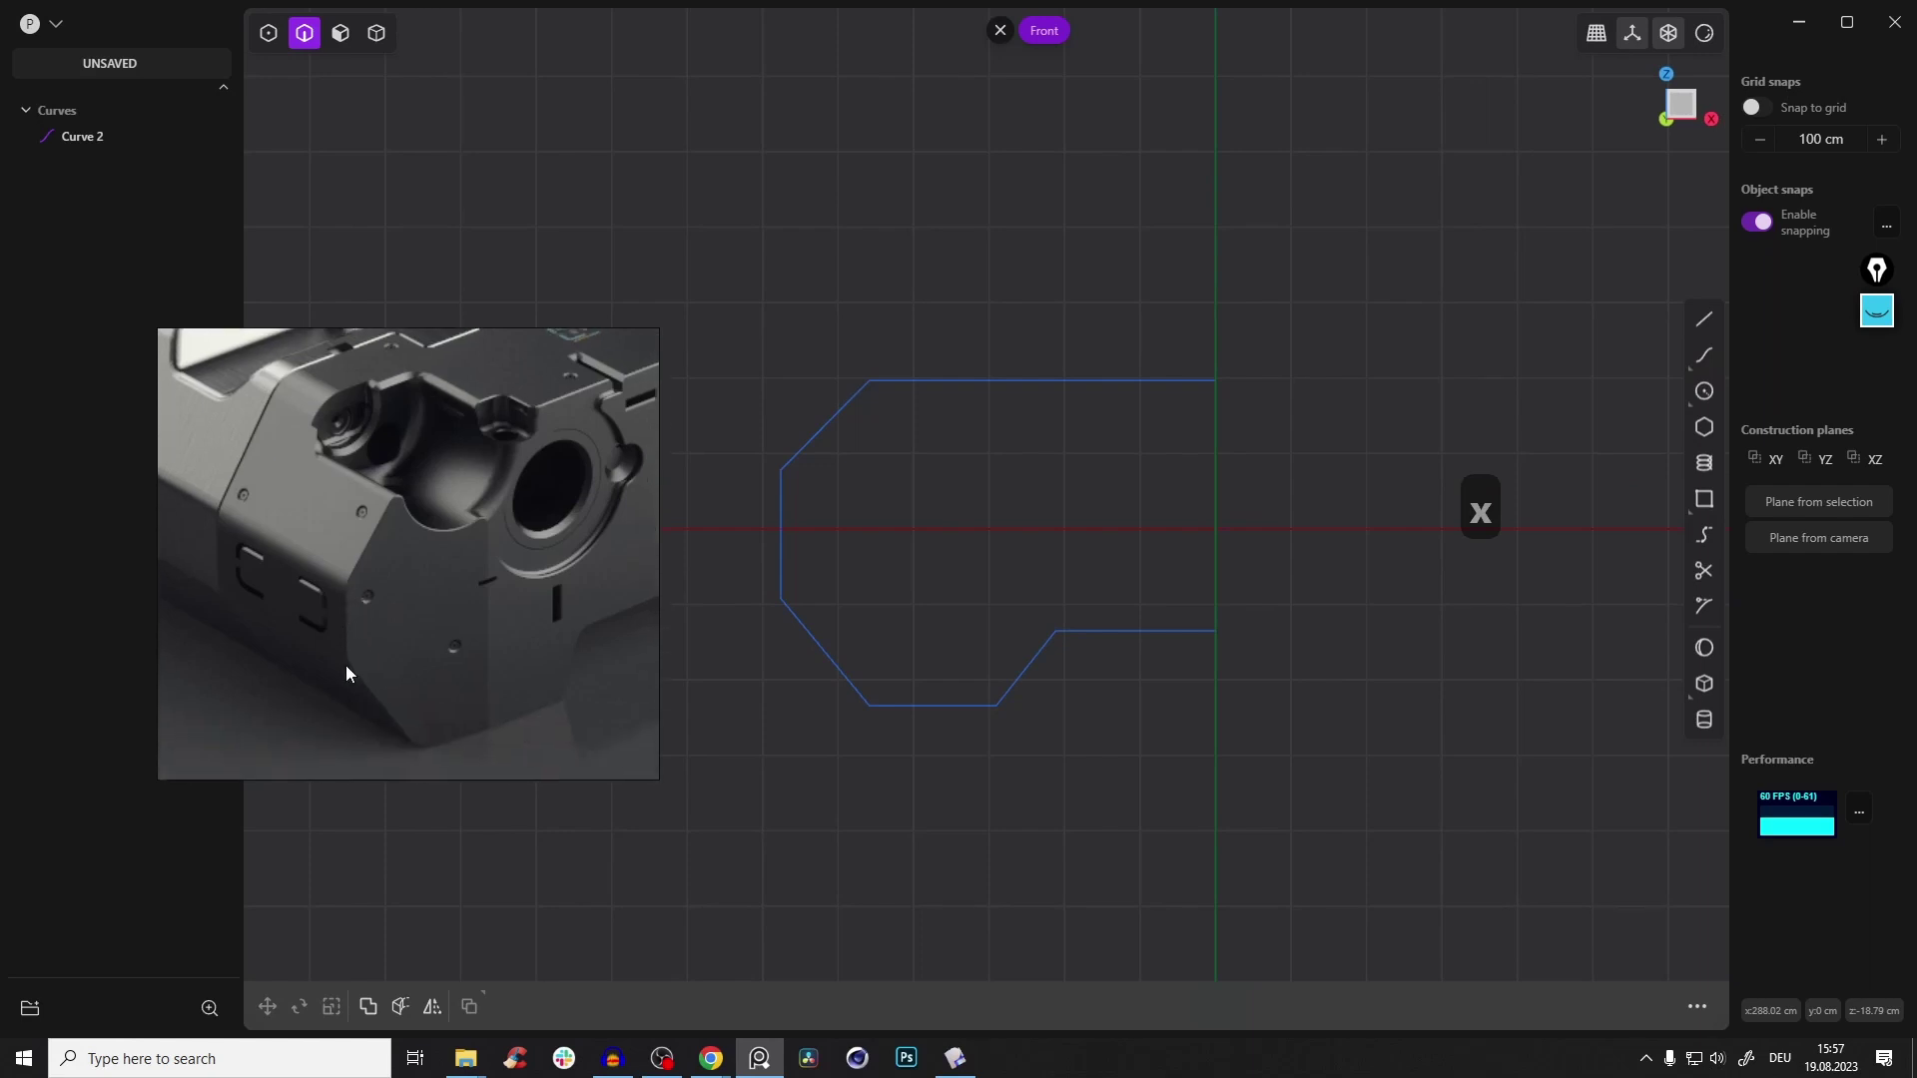
shift+middle_drag(1018, 439, 1161, 427)
scroll(1000, 407, up, 6)
shift+middle_drag(1000, 407, 1065, 341)
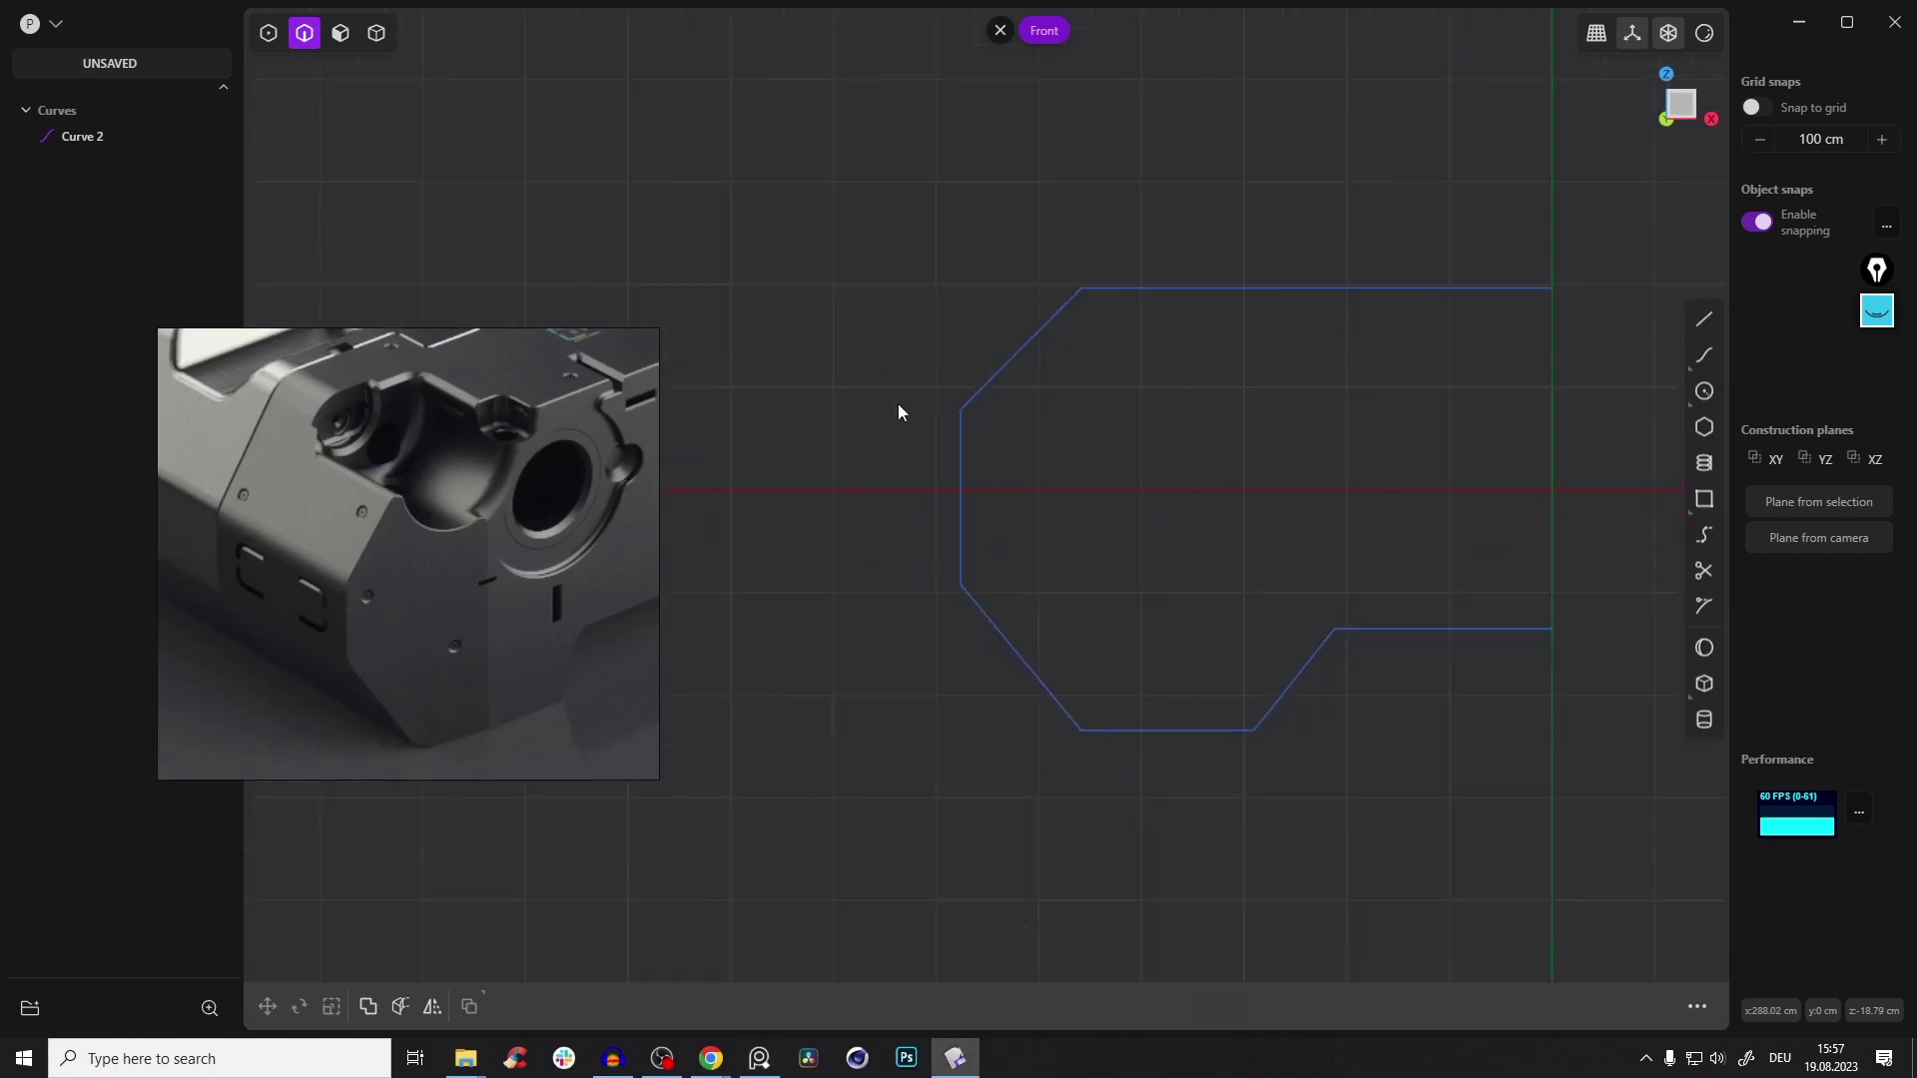
middle_drag(458, 467, 365, 511)
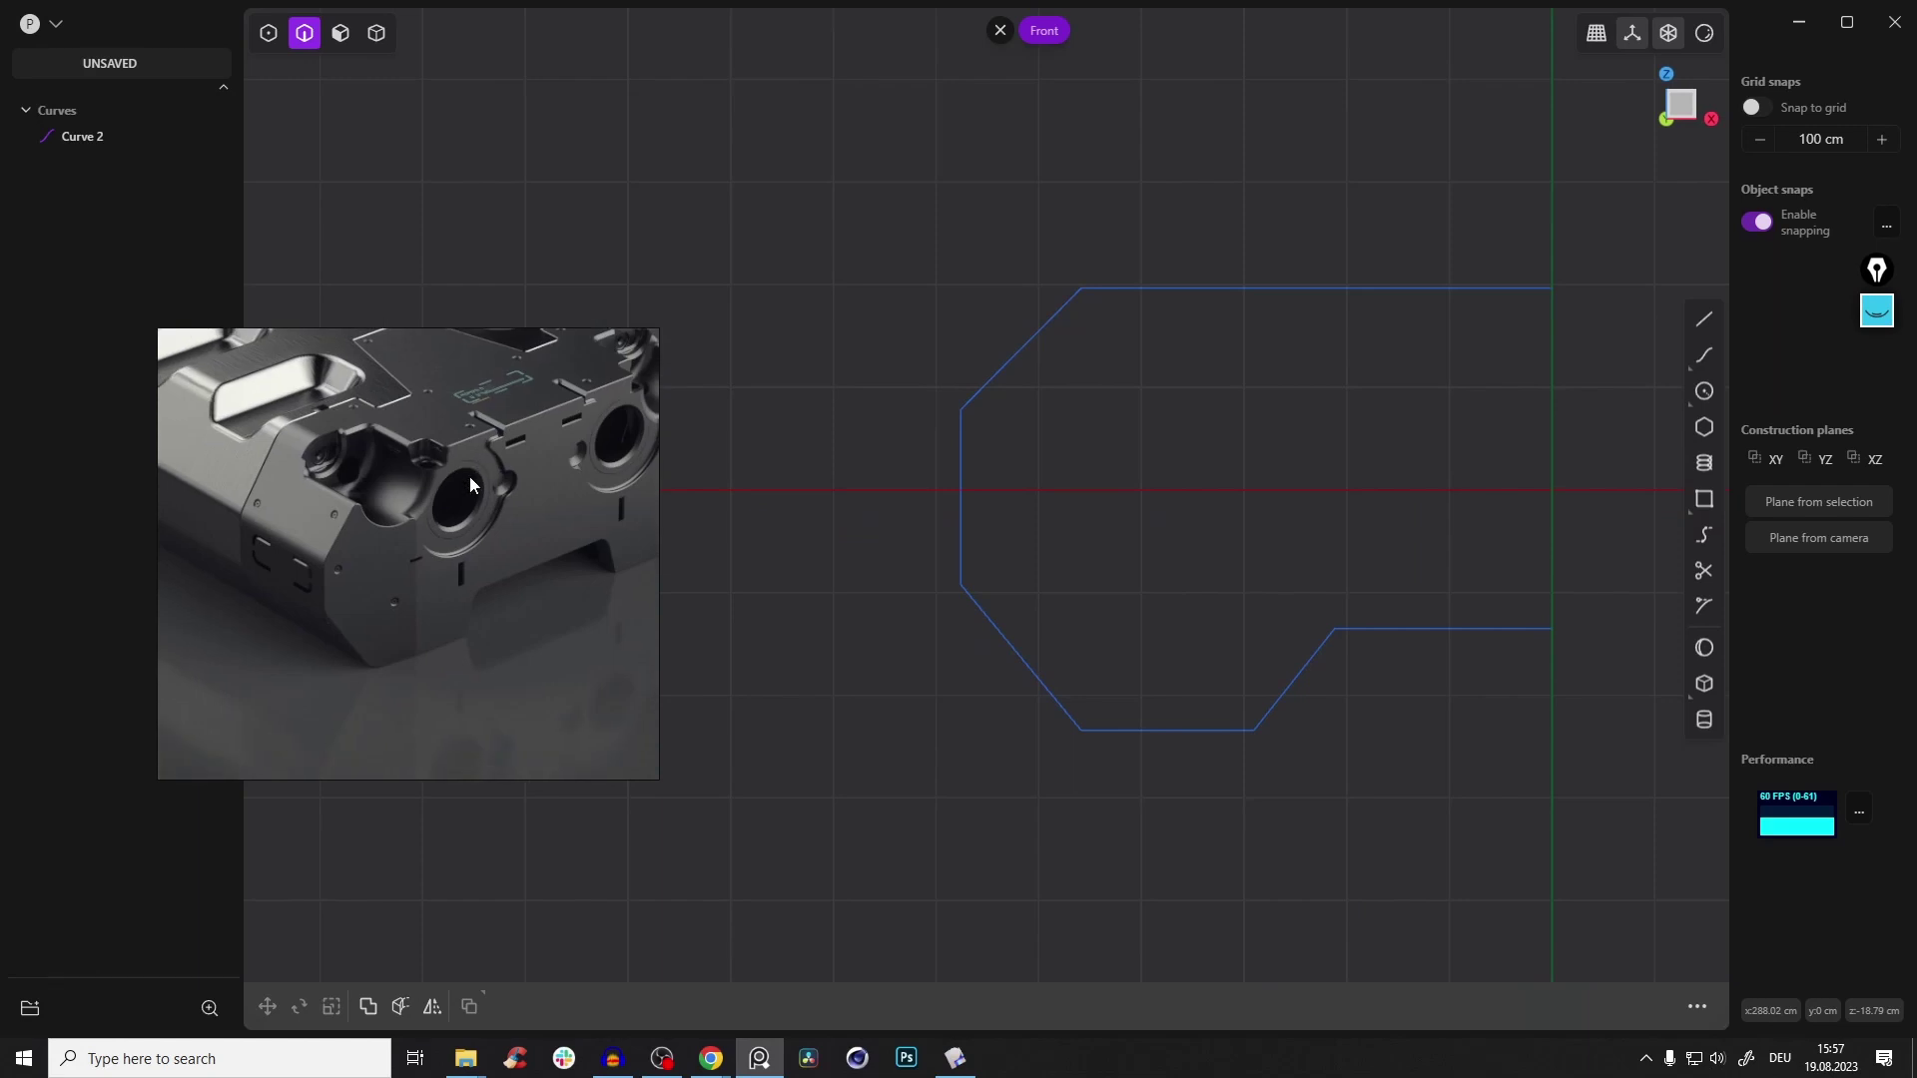
click(1089, 312)
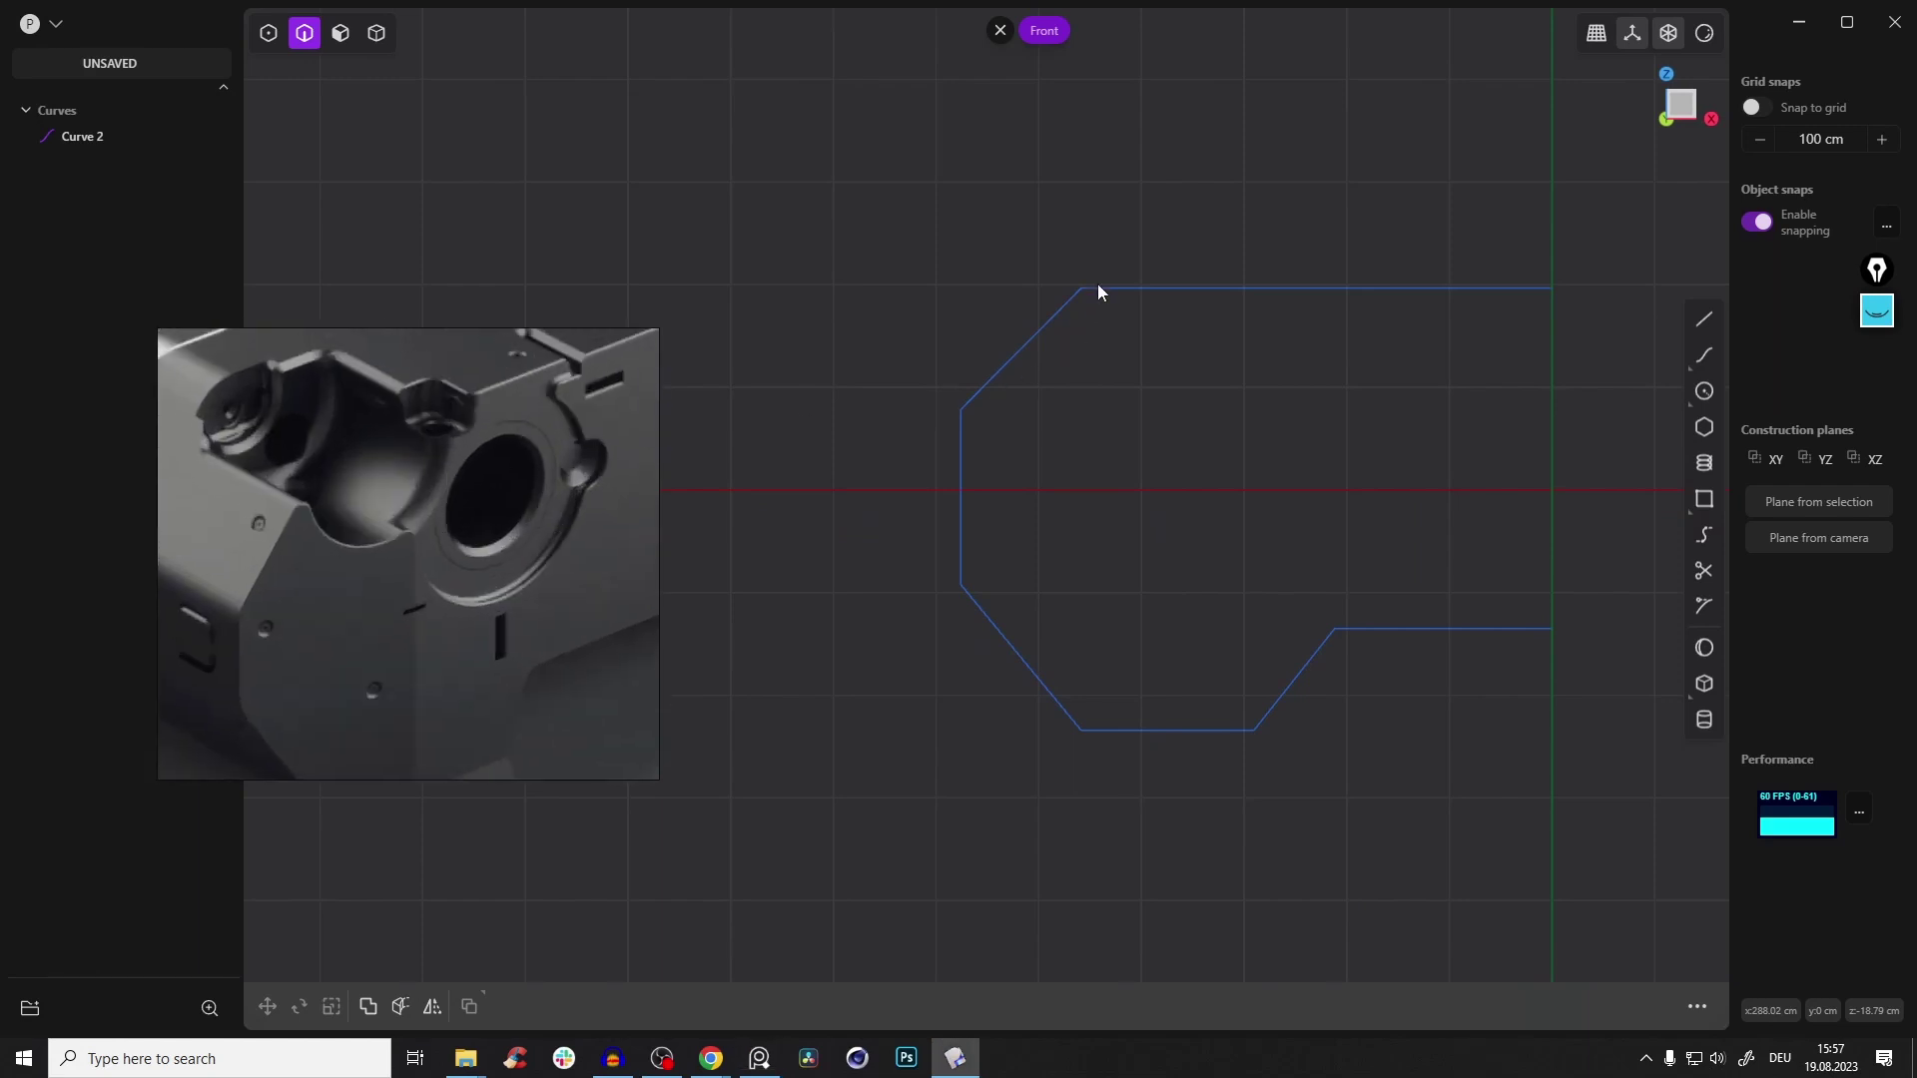
middle_drag(285, 548, 377, 501)
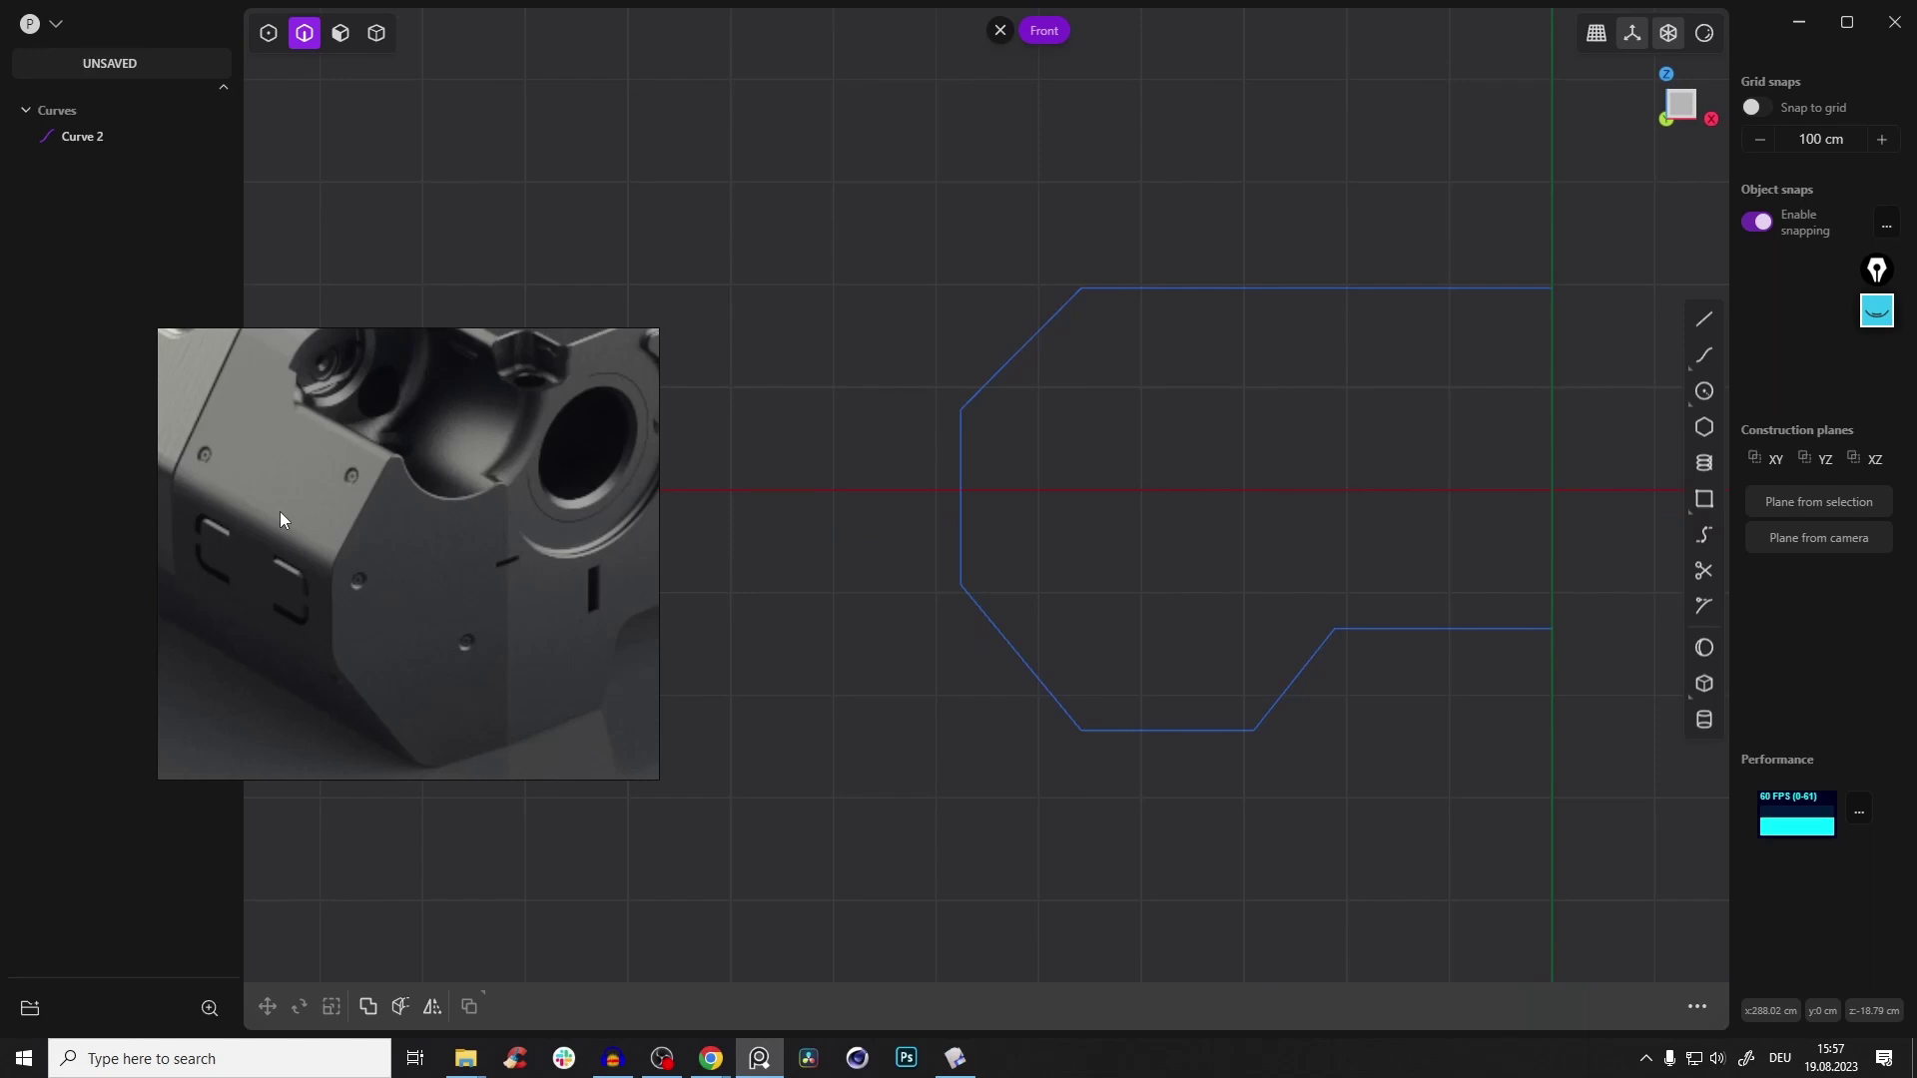
click(1018, 359)
Fillet the half profile's two outer corners where the top edge and the foot's bottom edge meet the slopes
key(1)
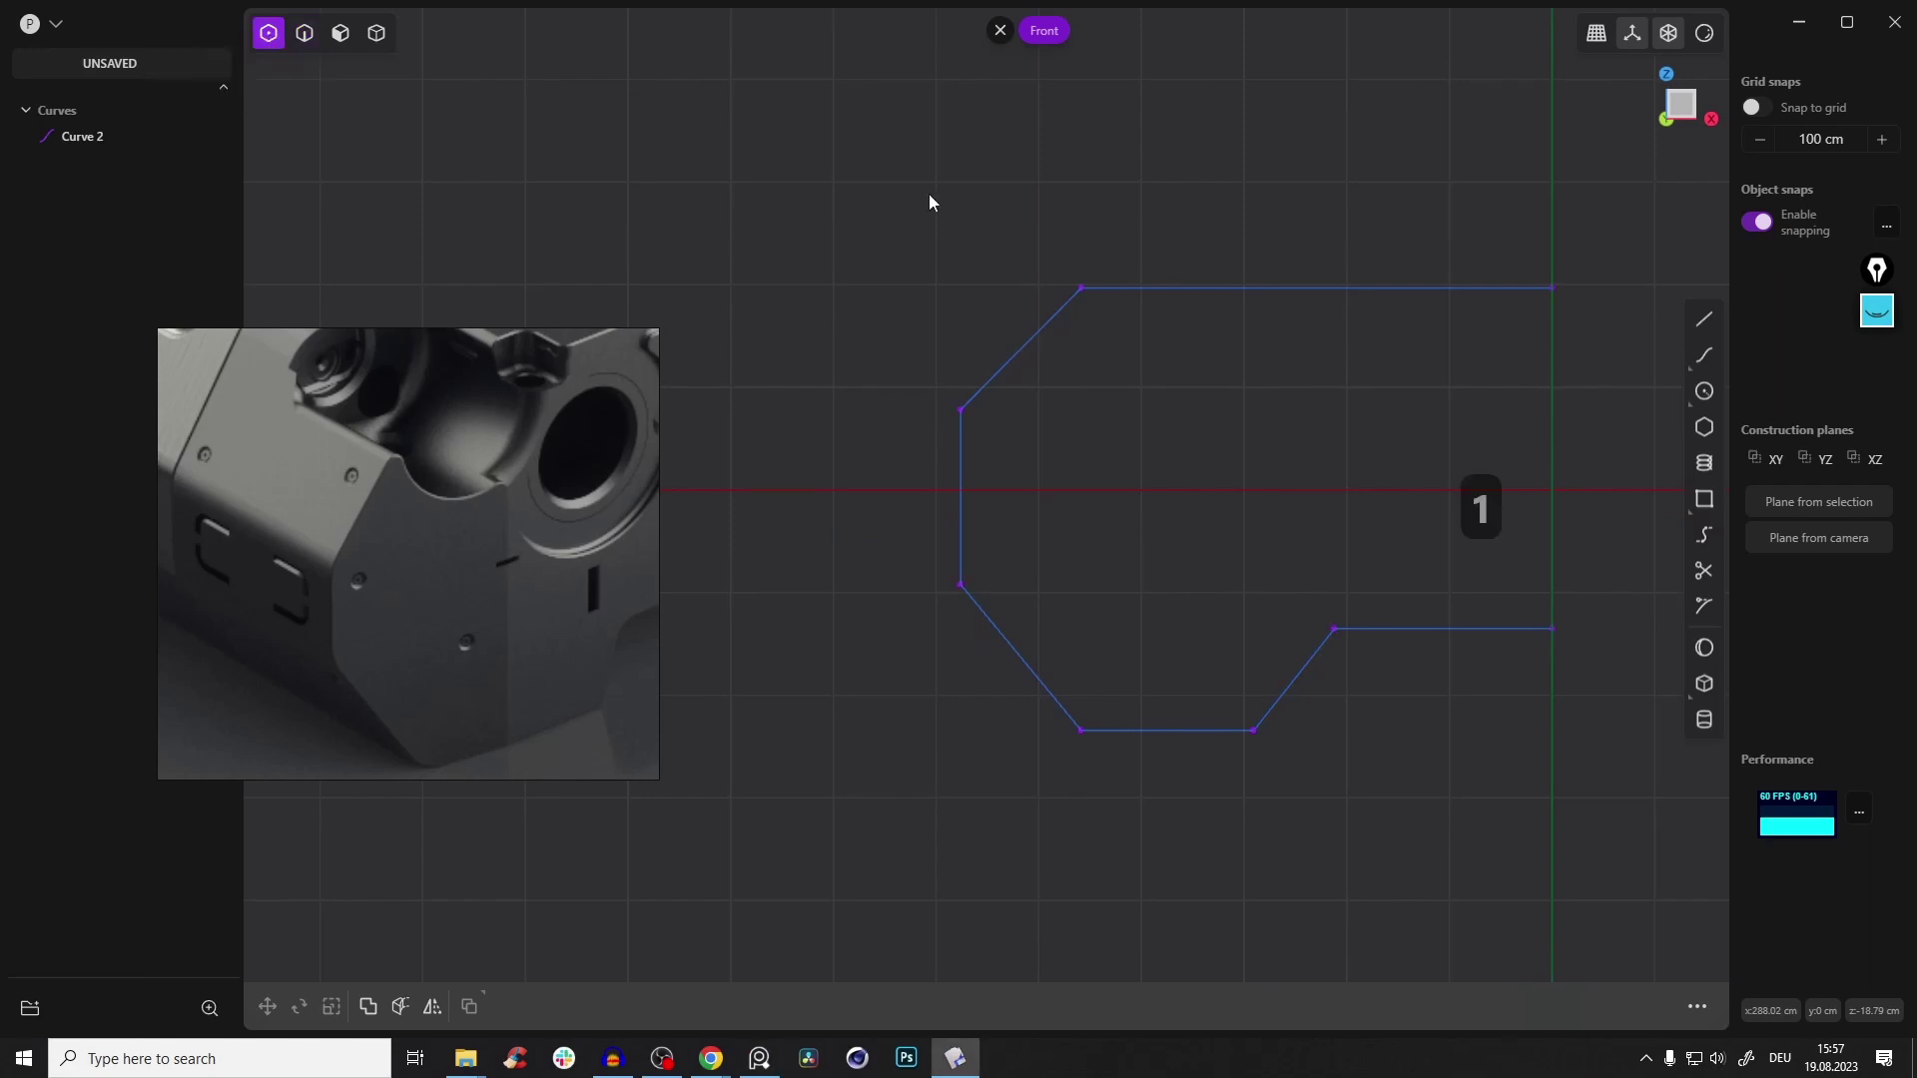
drag(985, 200, 1139, 356)
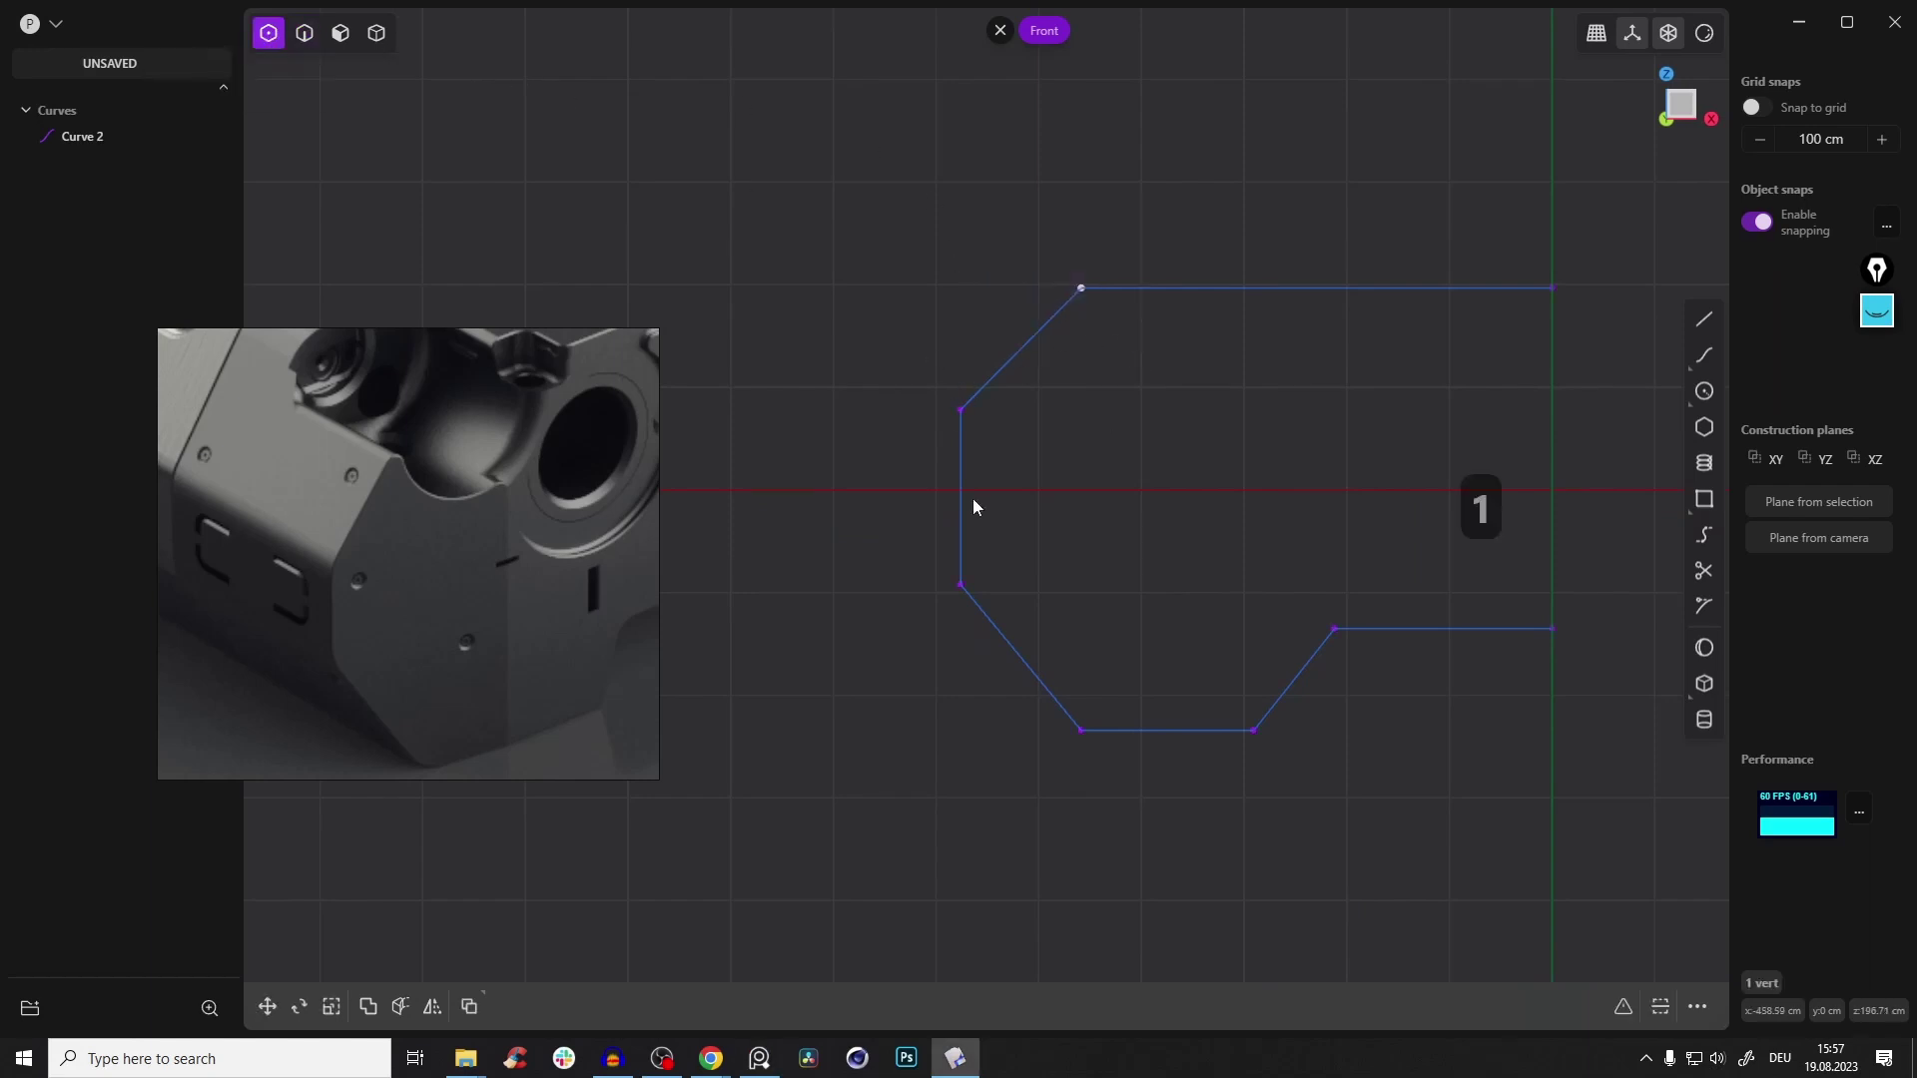
shift+drag(1098, 746, 1116, 756)
key(b)
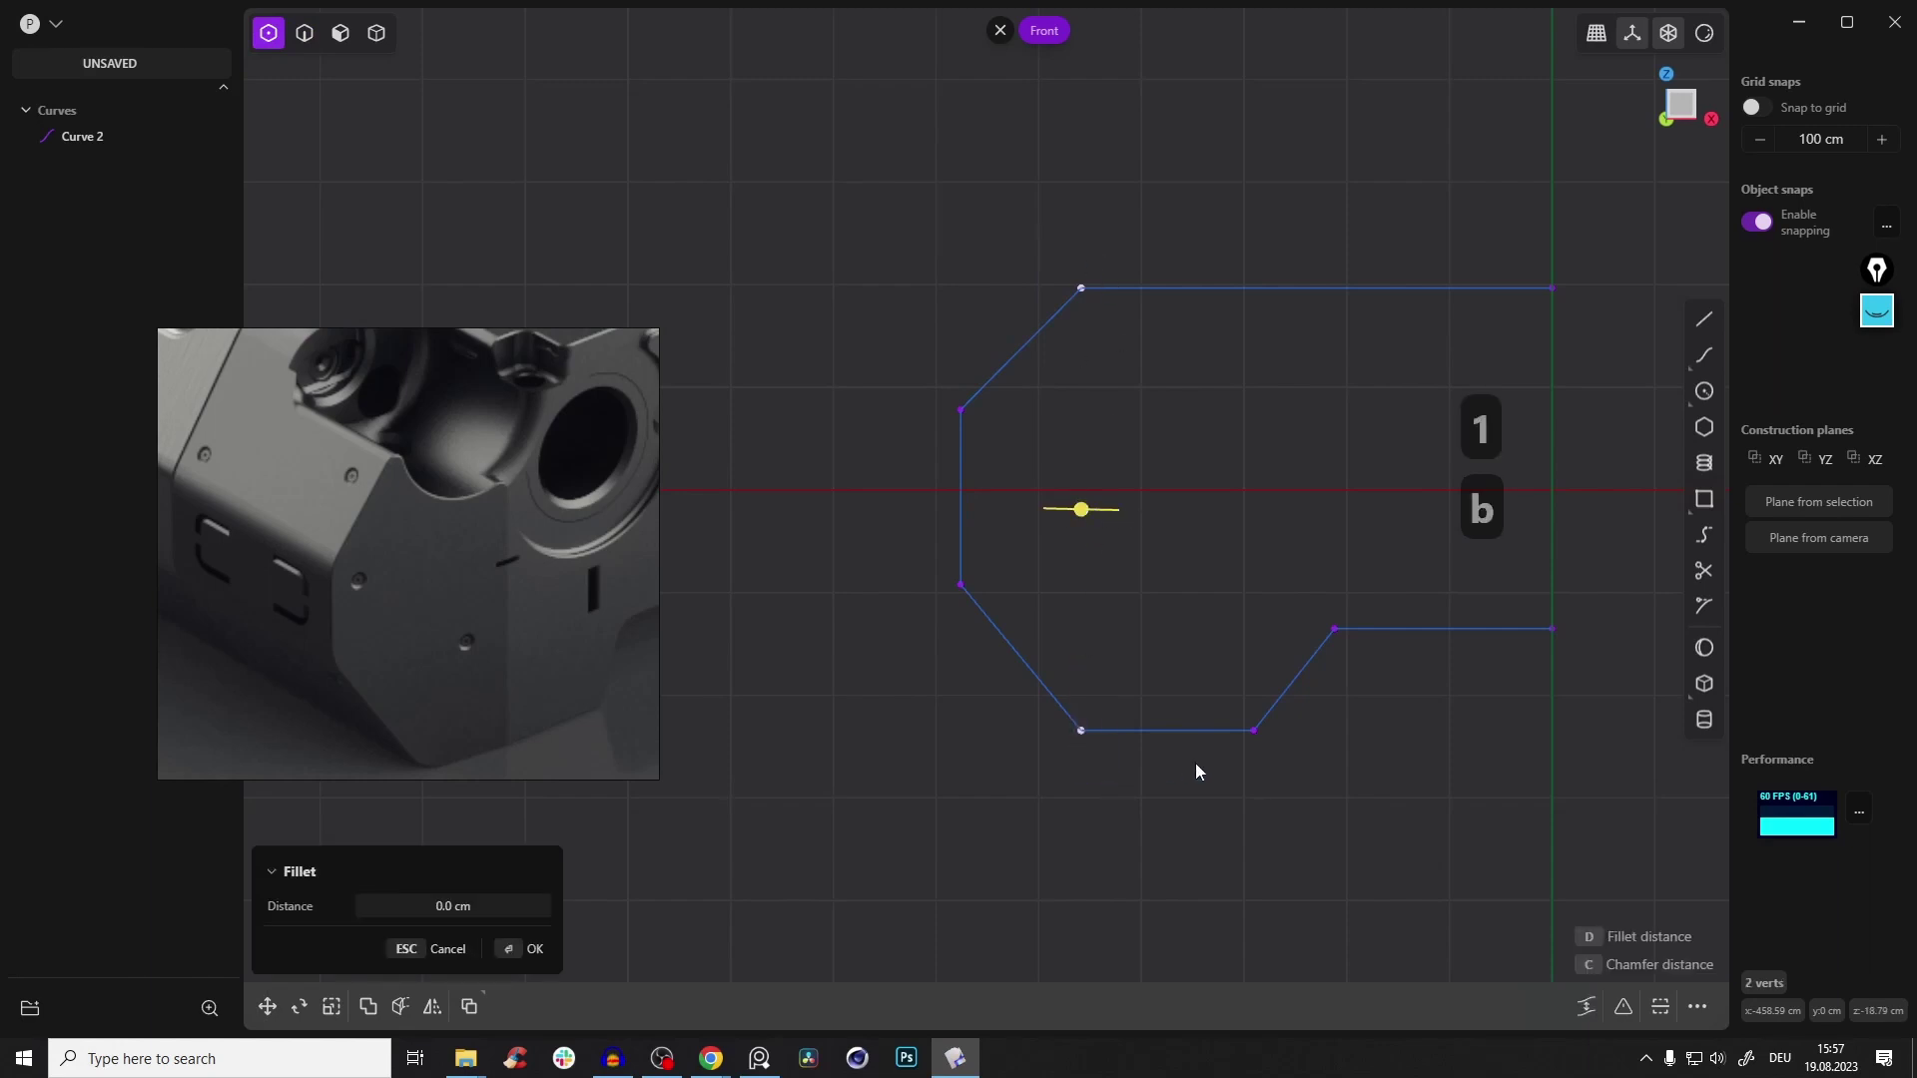
drag(1081, 509, 1038, 517)
right_click(958, 413)
Fillet the two corners at the ends of the half profile's vertical side
drag(908, 329, 997, 633)
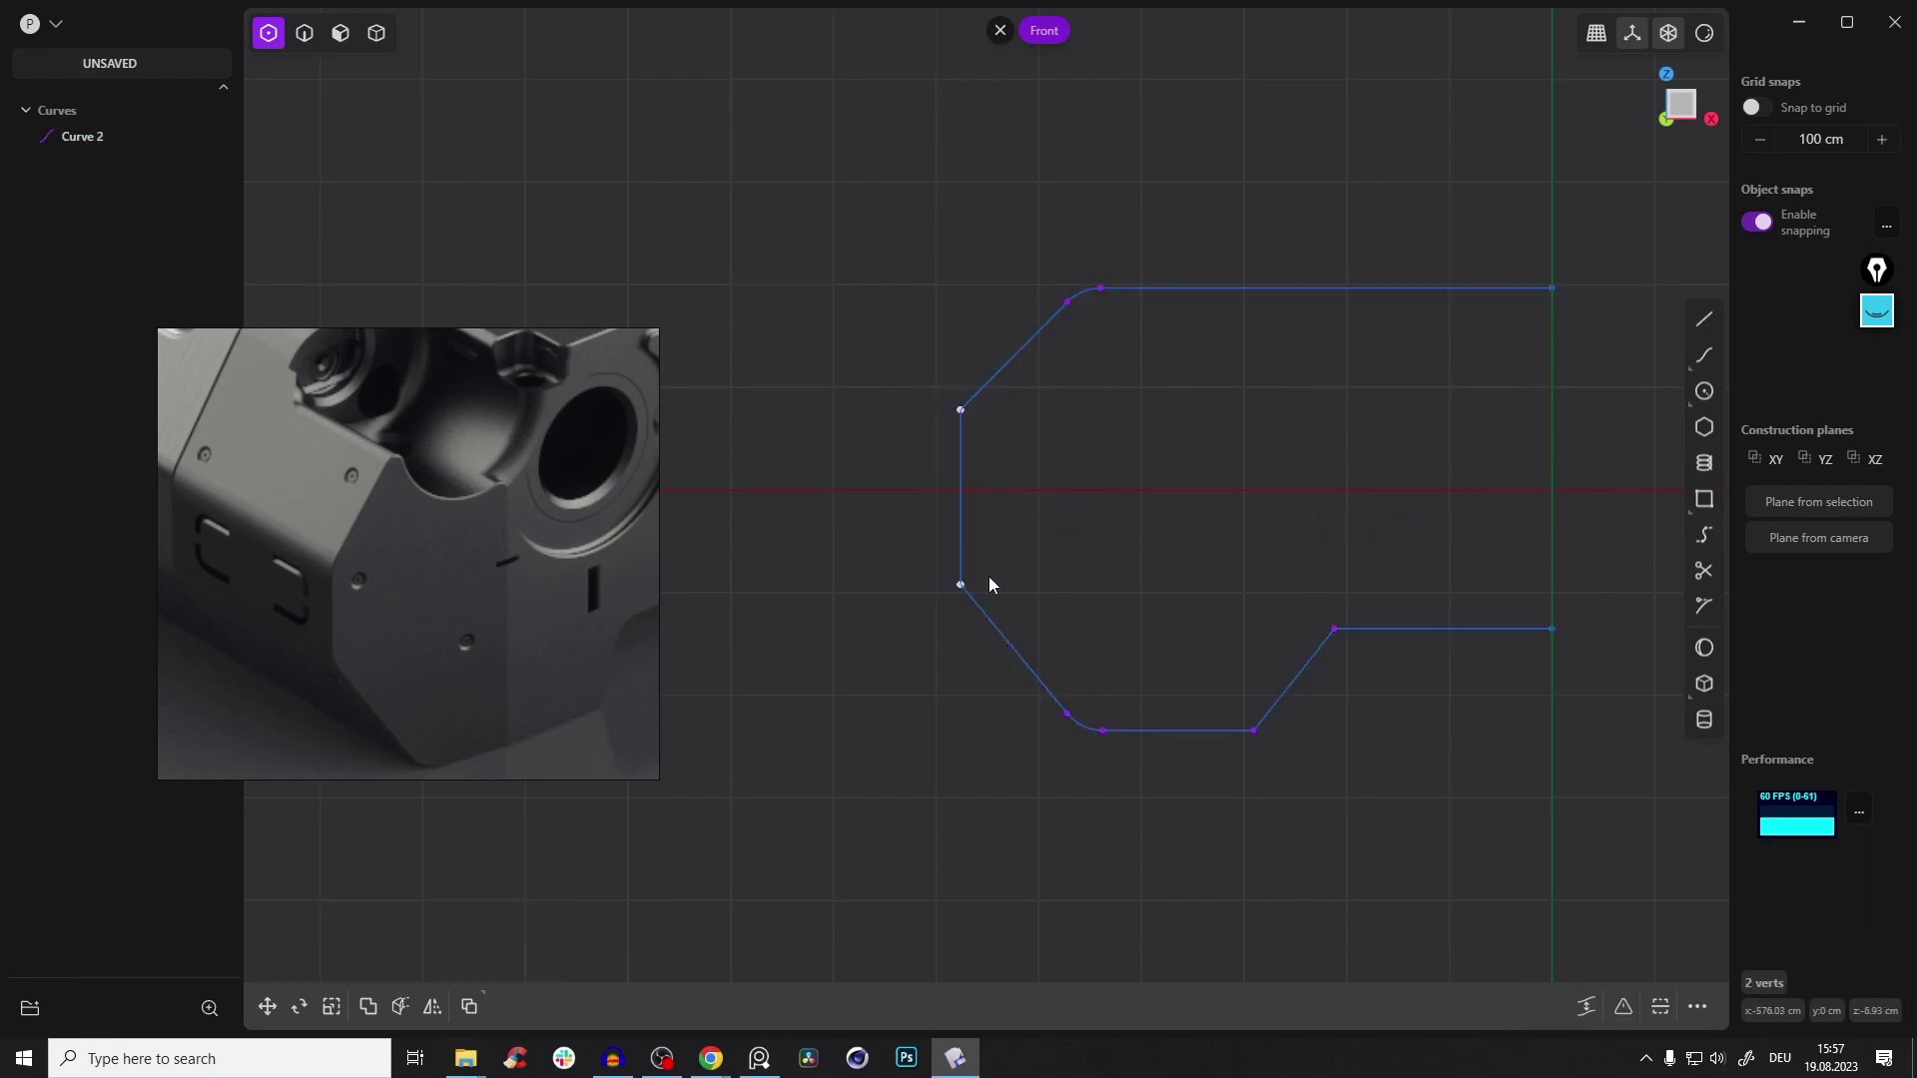
key(b)
drag(986, 499, 918, 516)
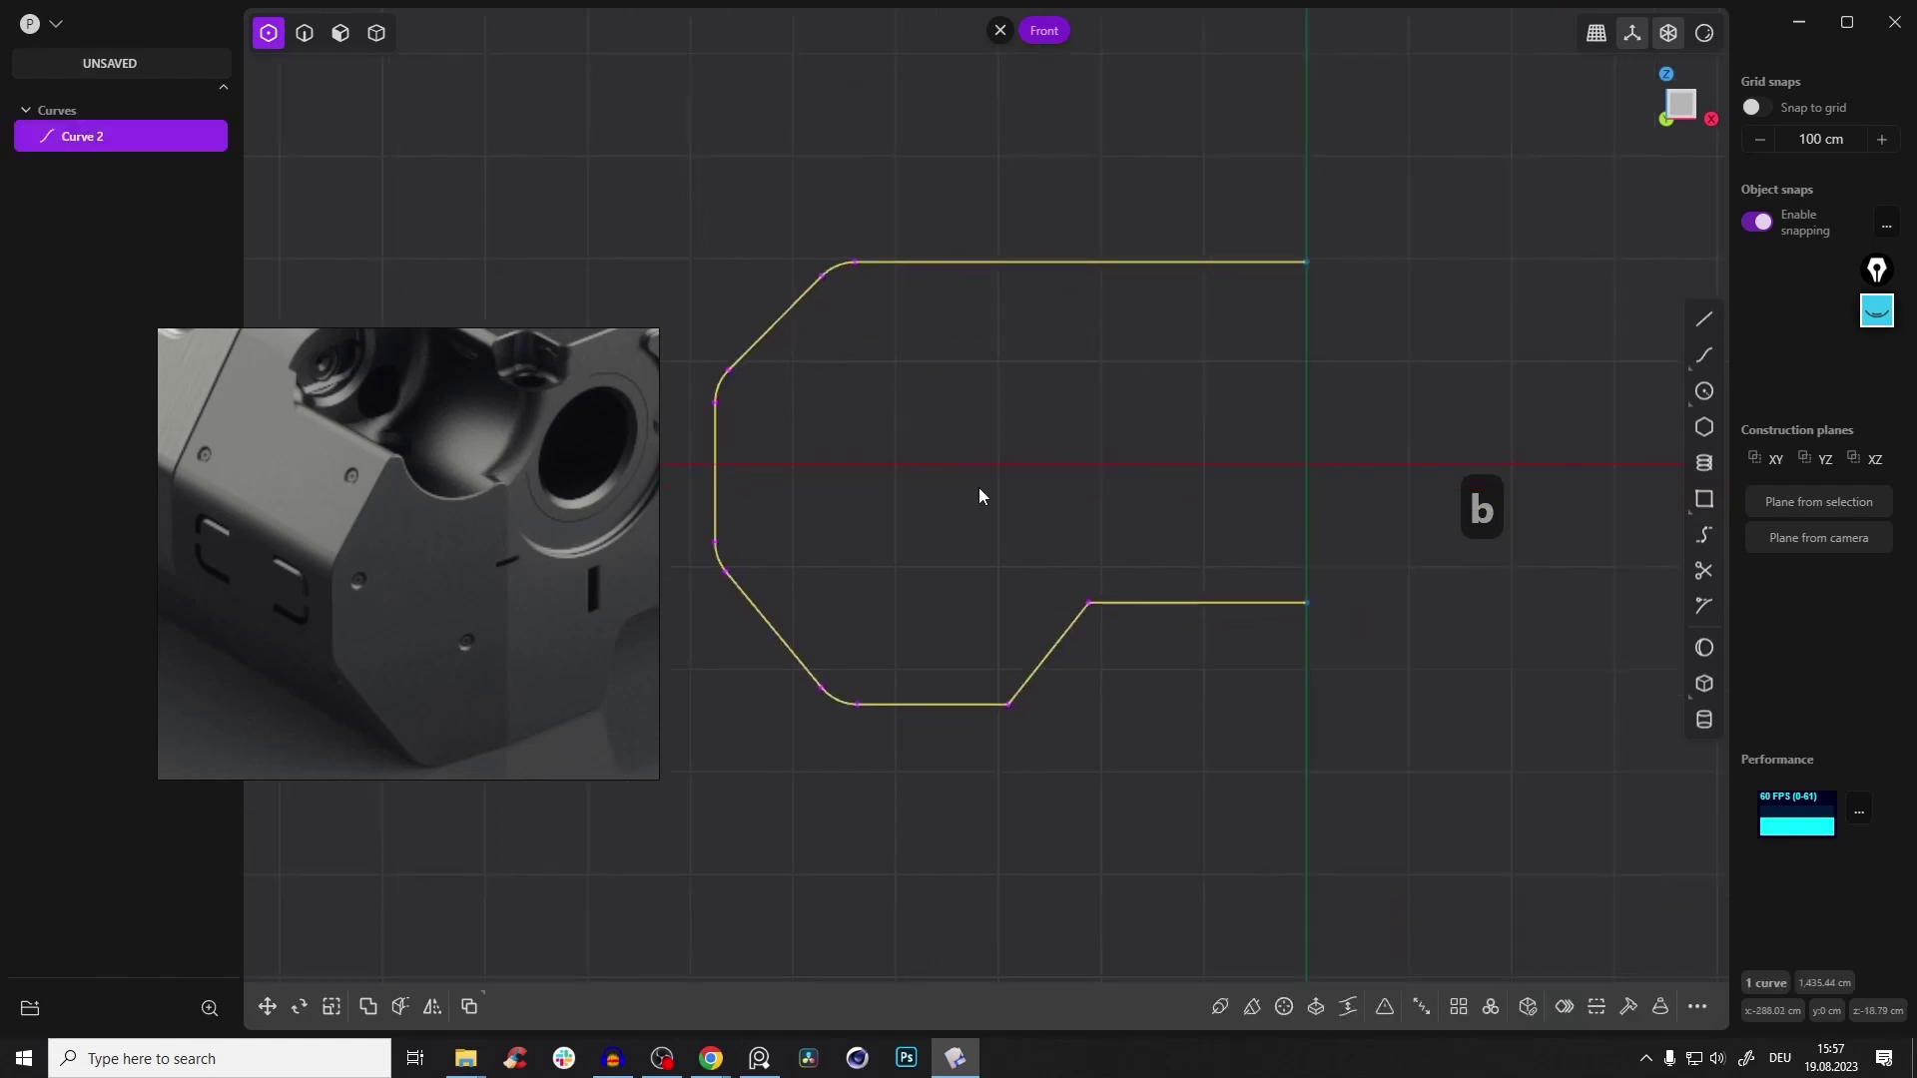
click(979, 494)
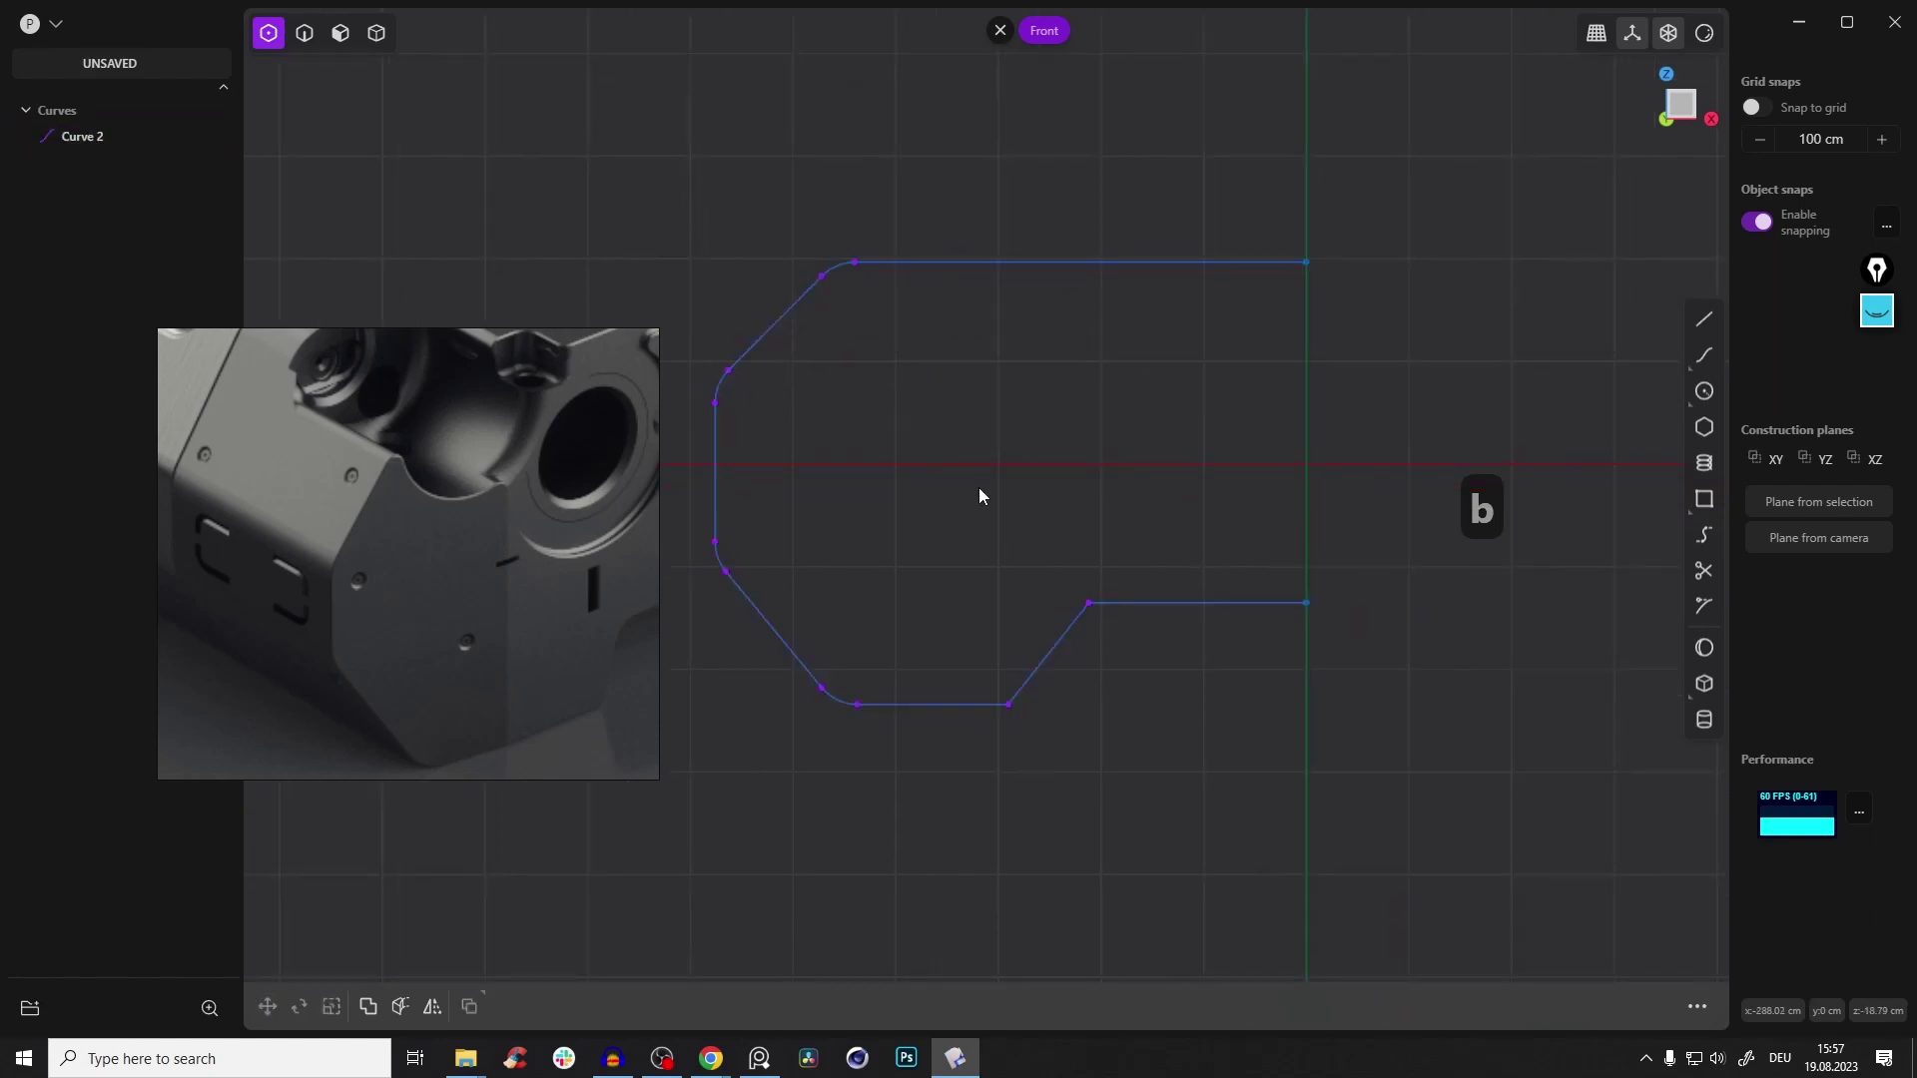
Fillet the two corners of the underside notch, at the foot's inner end and at the raised underside
drag(954, 557, 1123, 763)
key(b)
mouse_move(1056, 659)
mouse_down()
mouse_move(1052, 689)
mouse_move(1059, 620)
mouse_up()
right_click(1070, 468)
click(1070, 467)
scroll(1072, 466, down, 3)
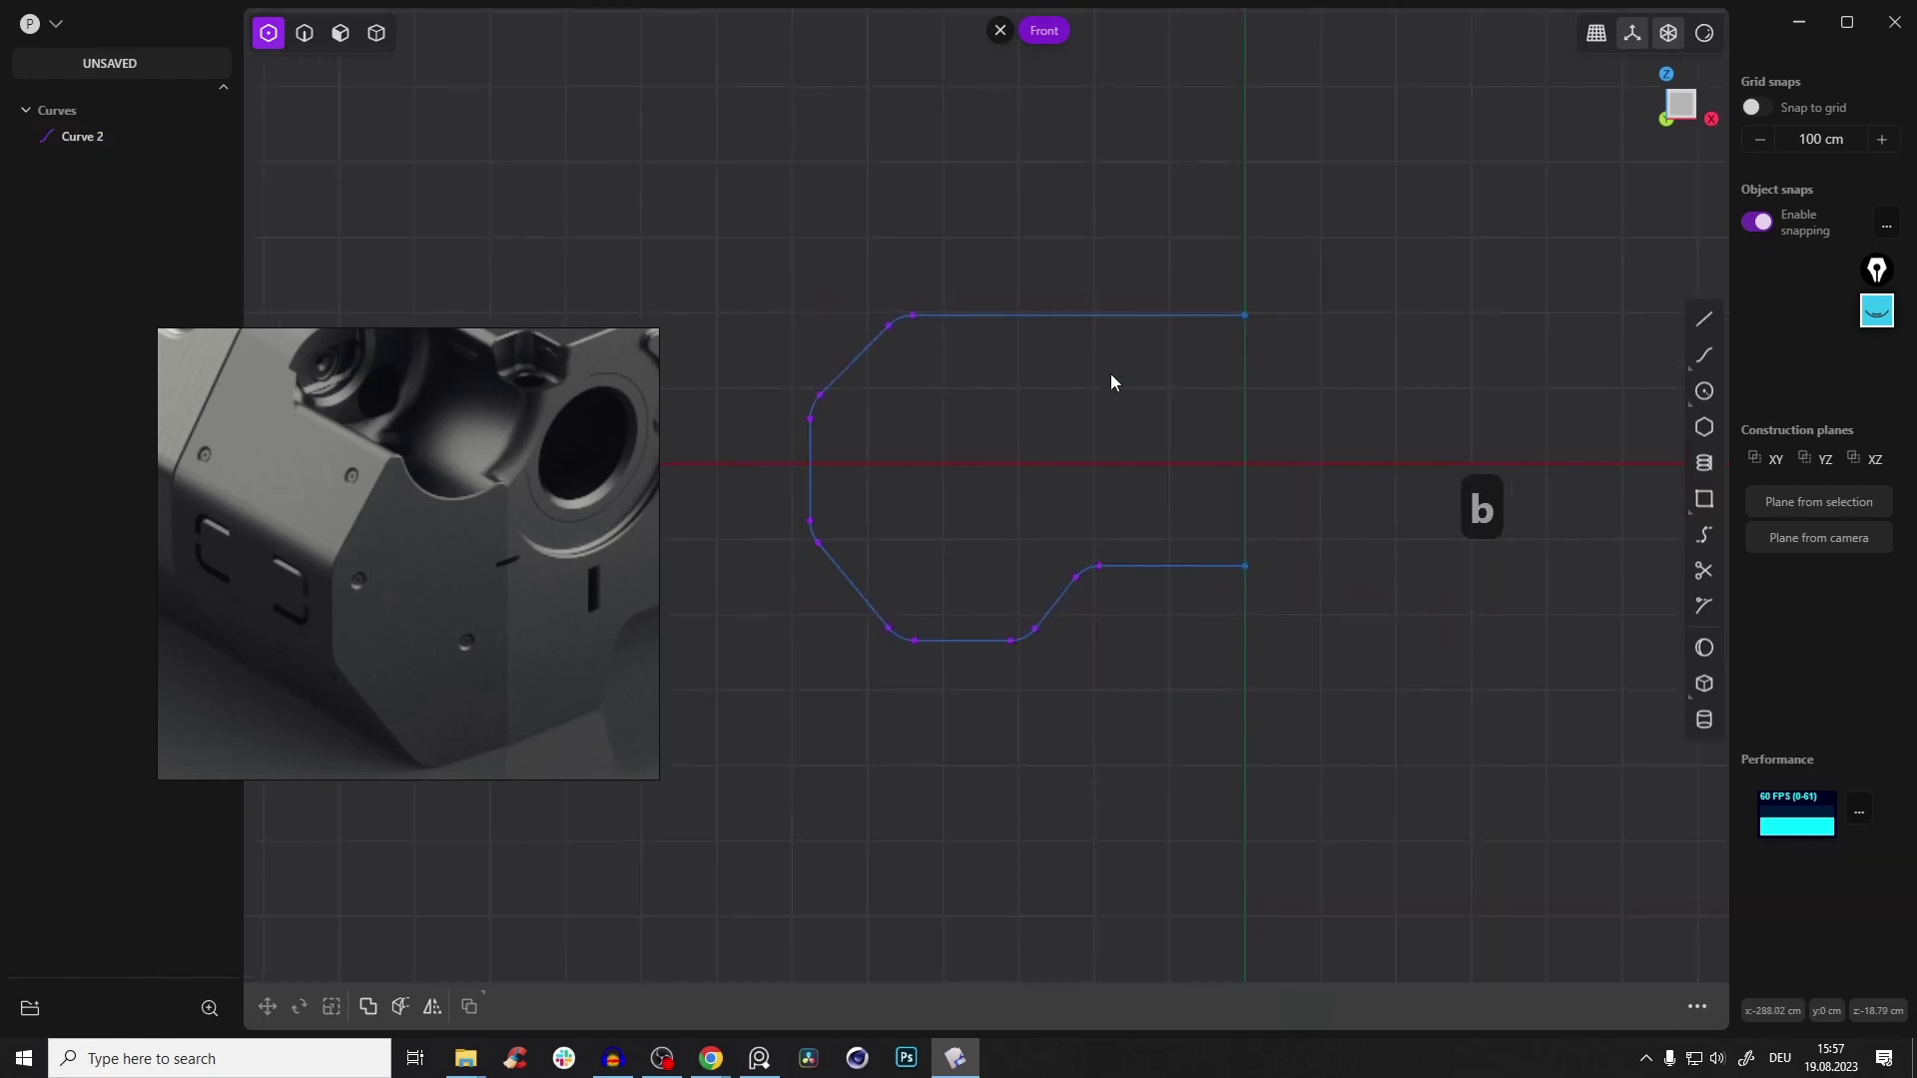
Mirror the rounded half profile across the vertical centre axis toward positive X to close the full front outline
key(2)
click(1103, 316)
key(alt+x)
key(x)
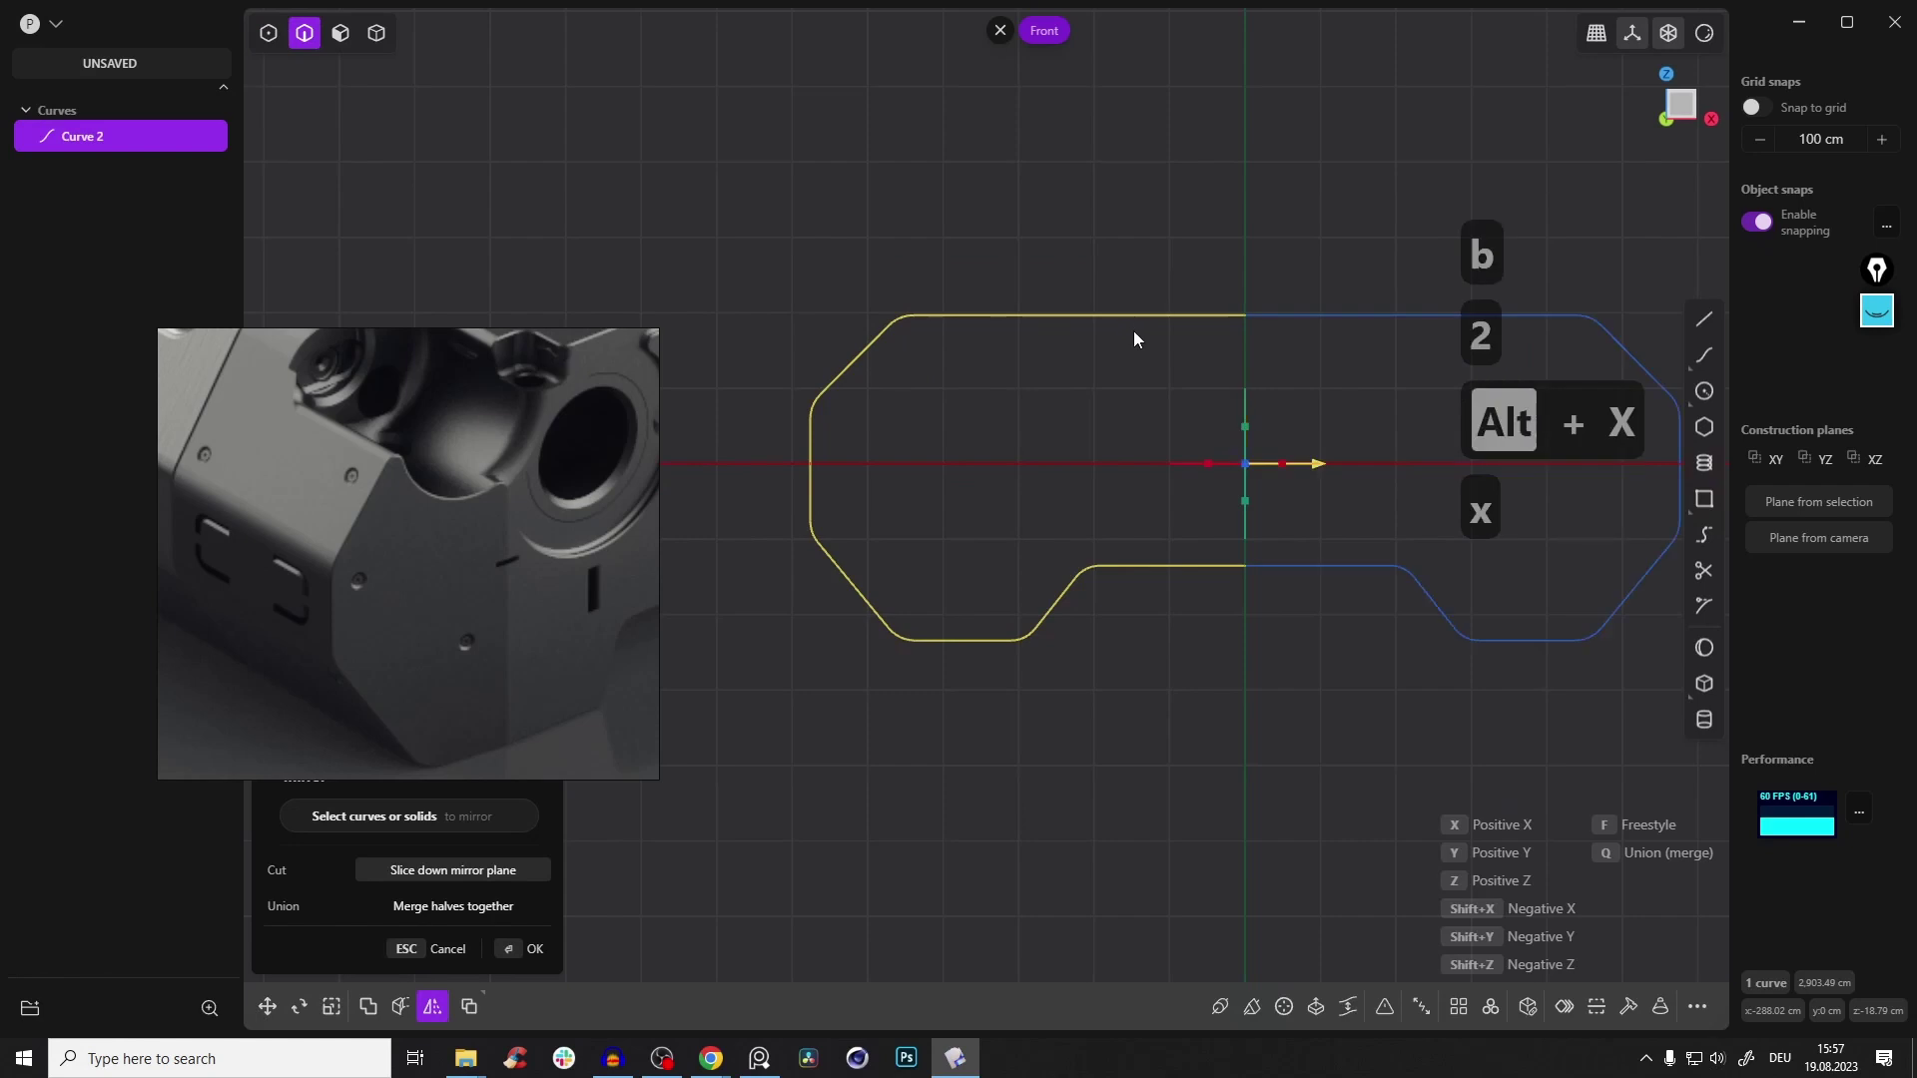
click(1118, 459)
Extrude the closed front profile region about 721 cm forward to form the main body
middle_drag(1181, 299, 1148, 380)
scroll(440, 508, down, 7)
middle_drag(1259, 338, 1269, 379)
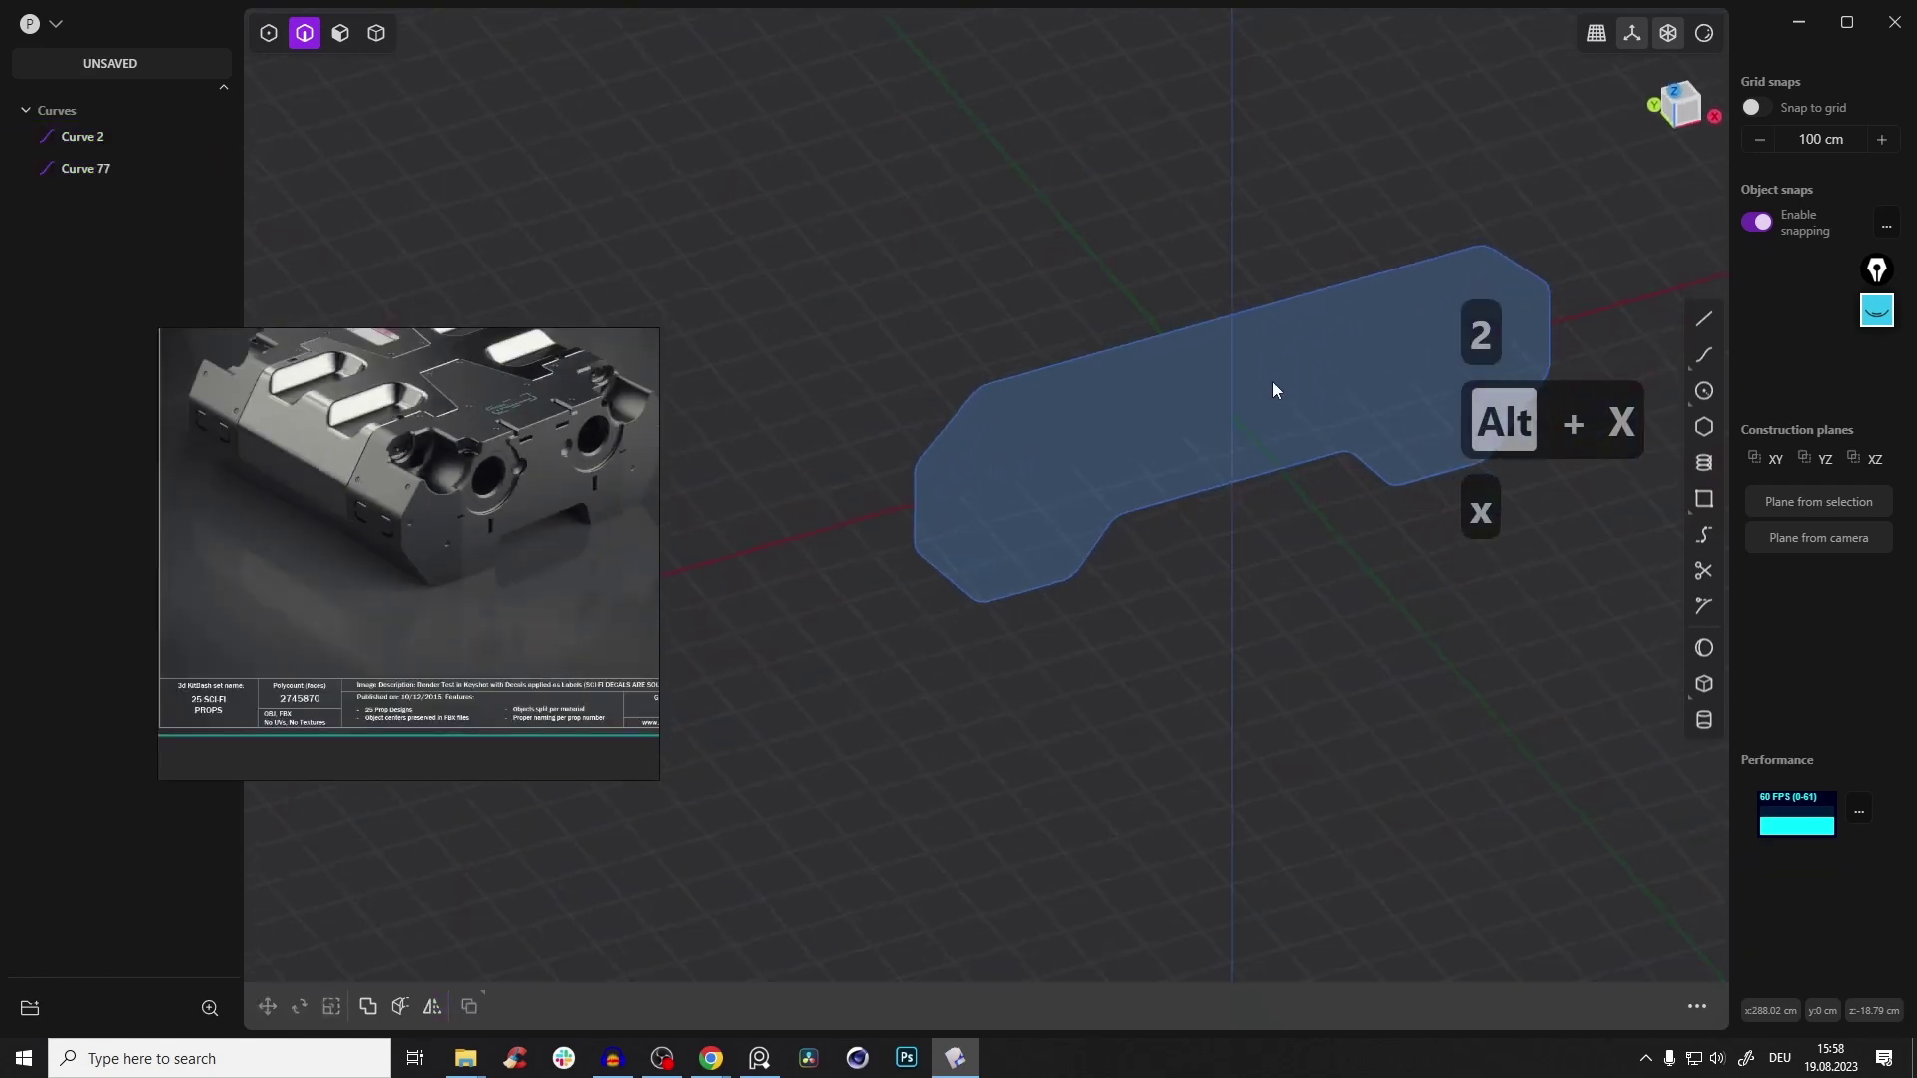
middle_drag(487, 486, 462, 525)
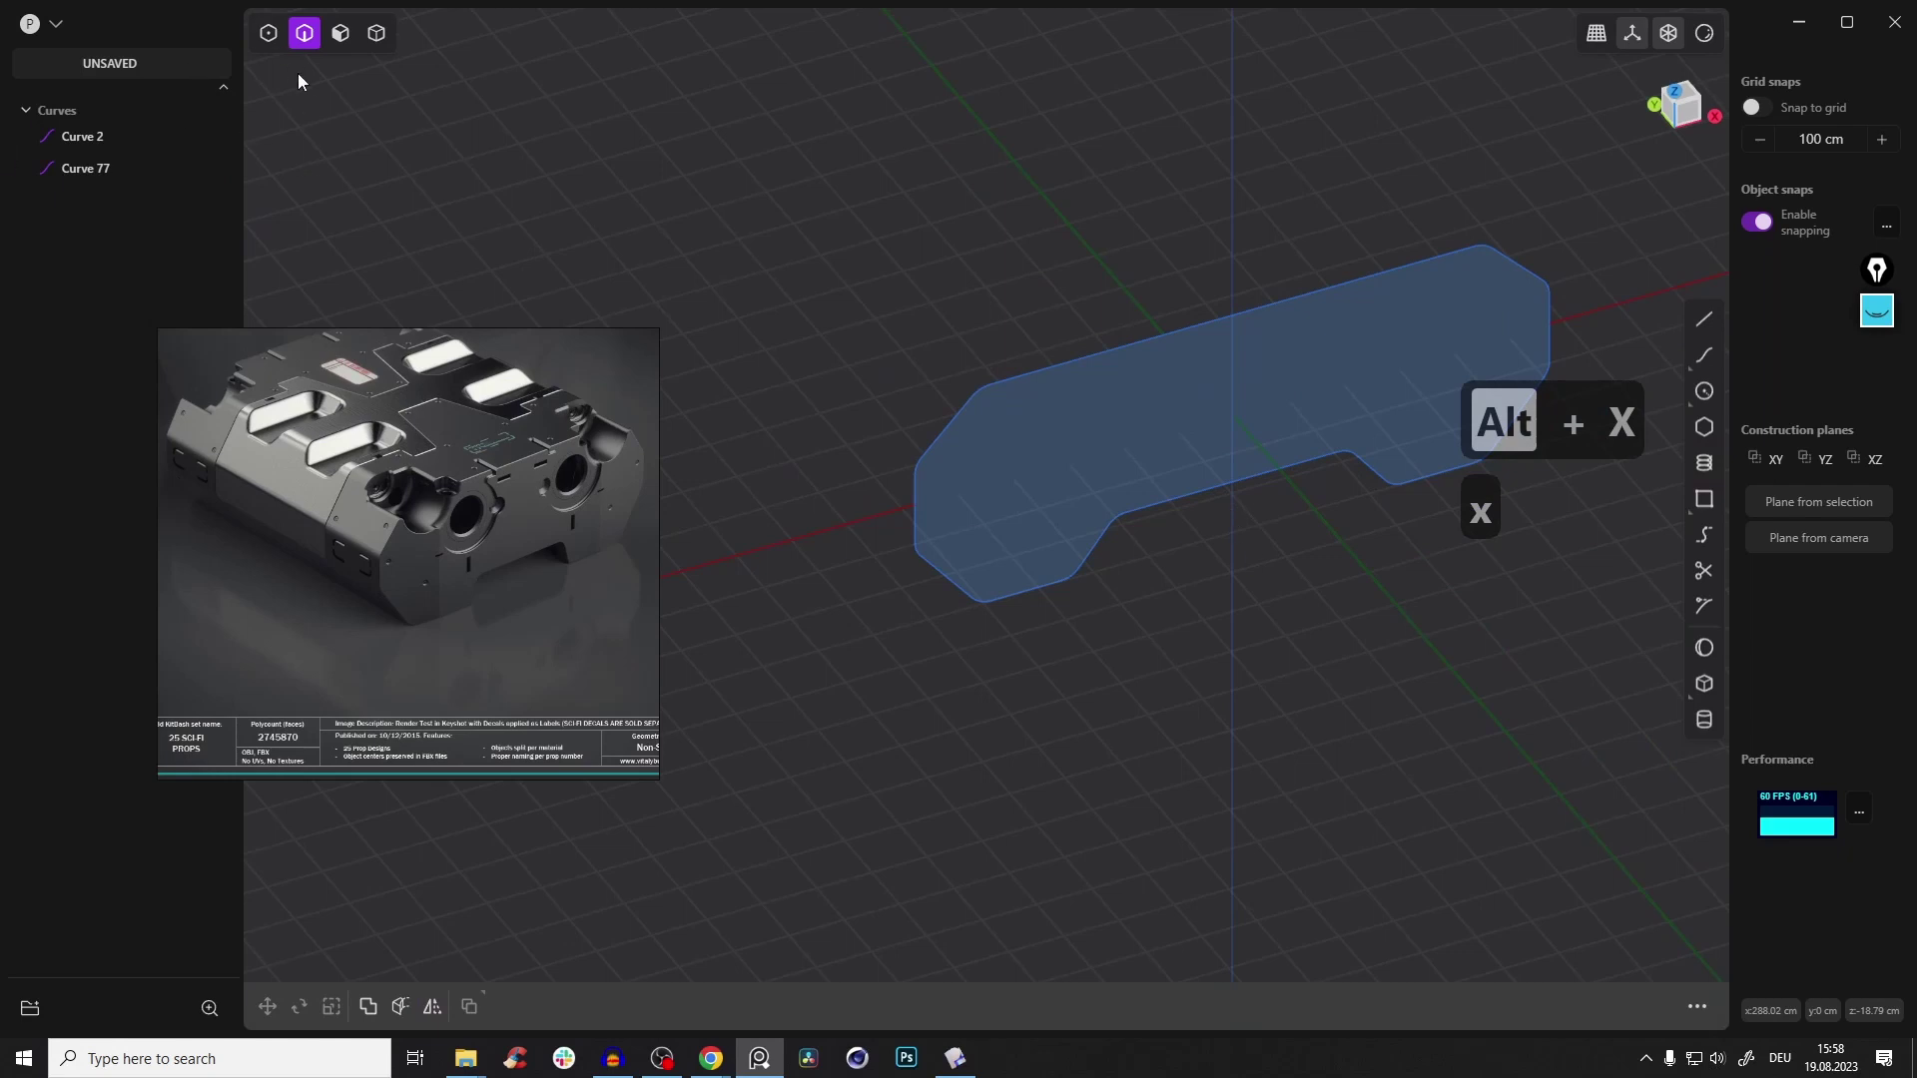
key(3)
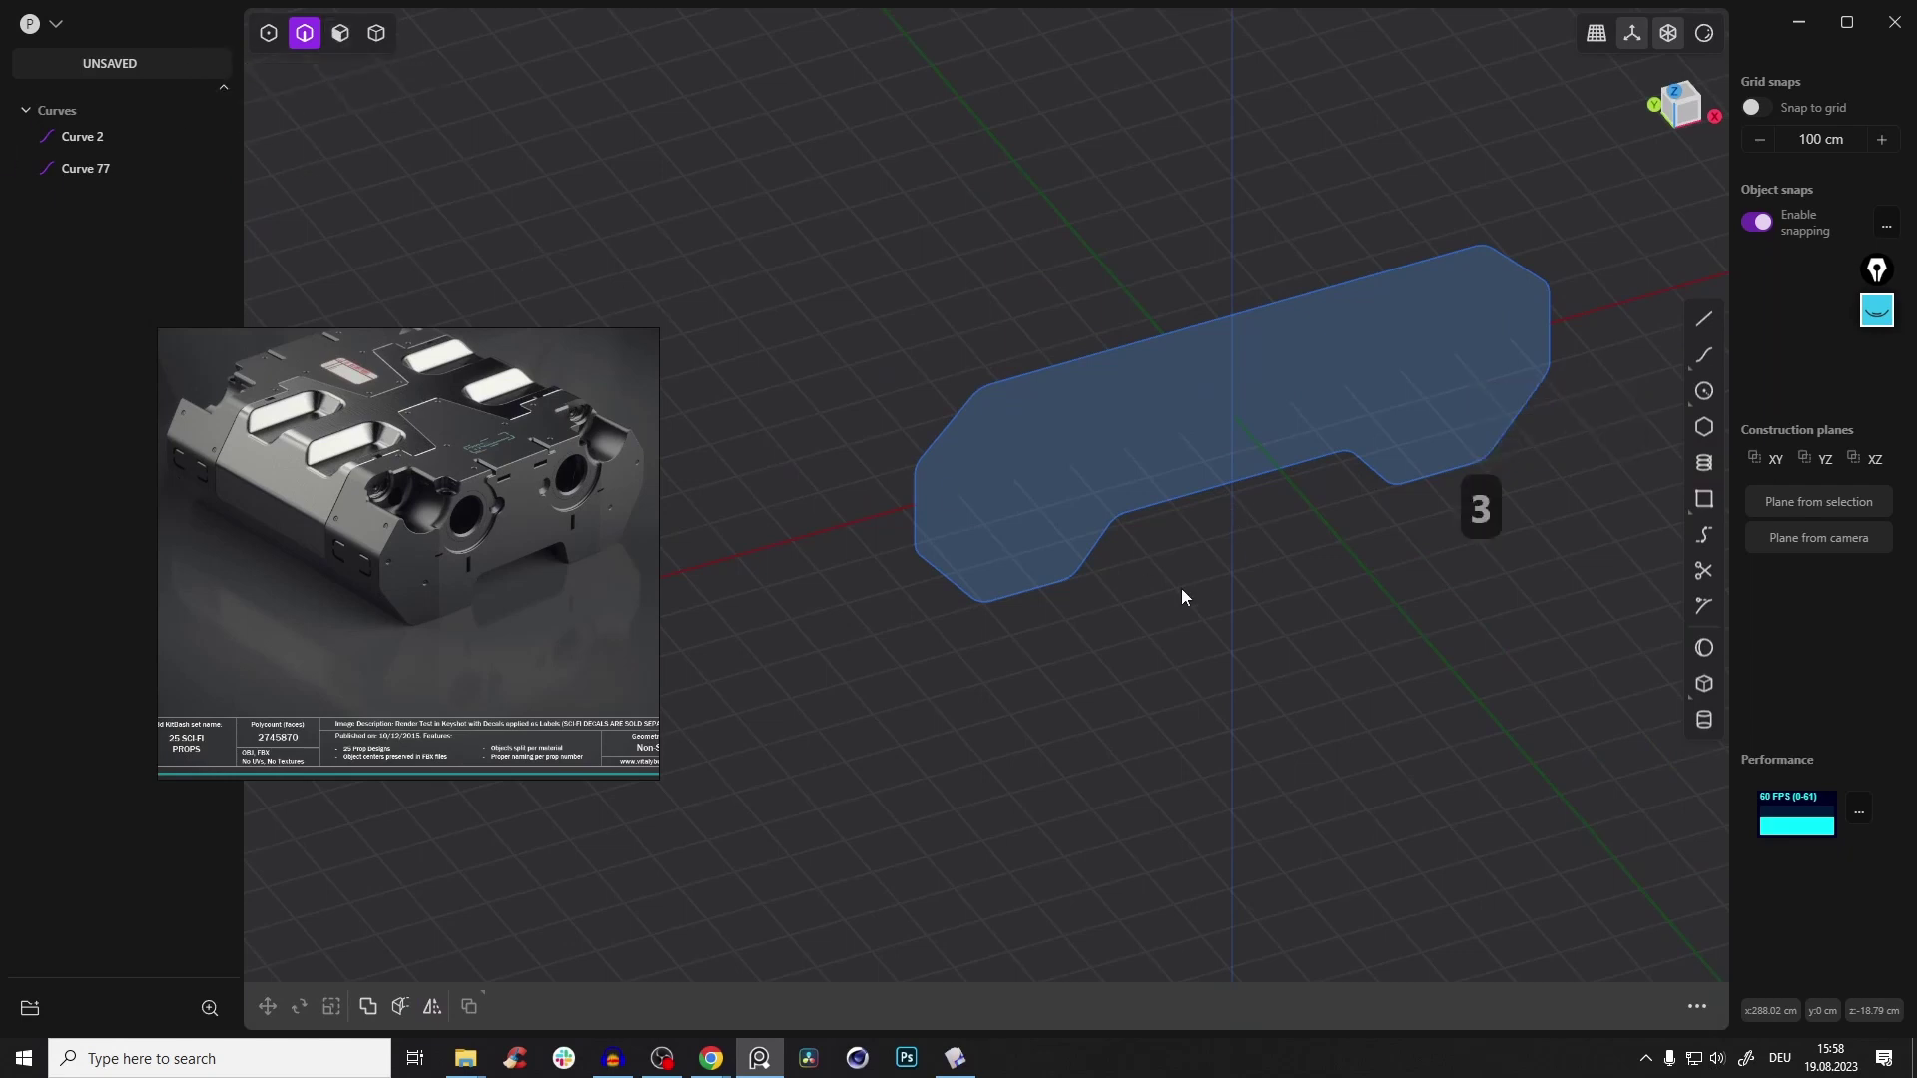
click(1204, 427)
key(3)
click(1160, 415)
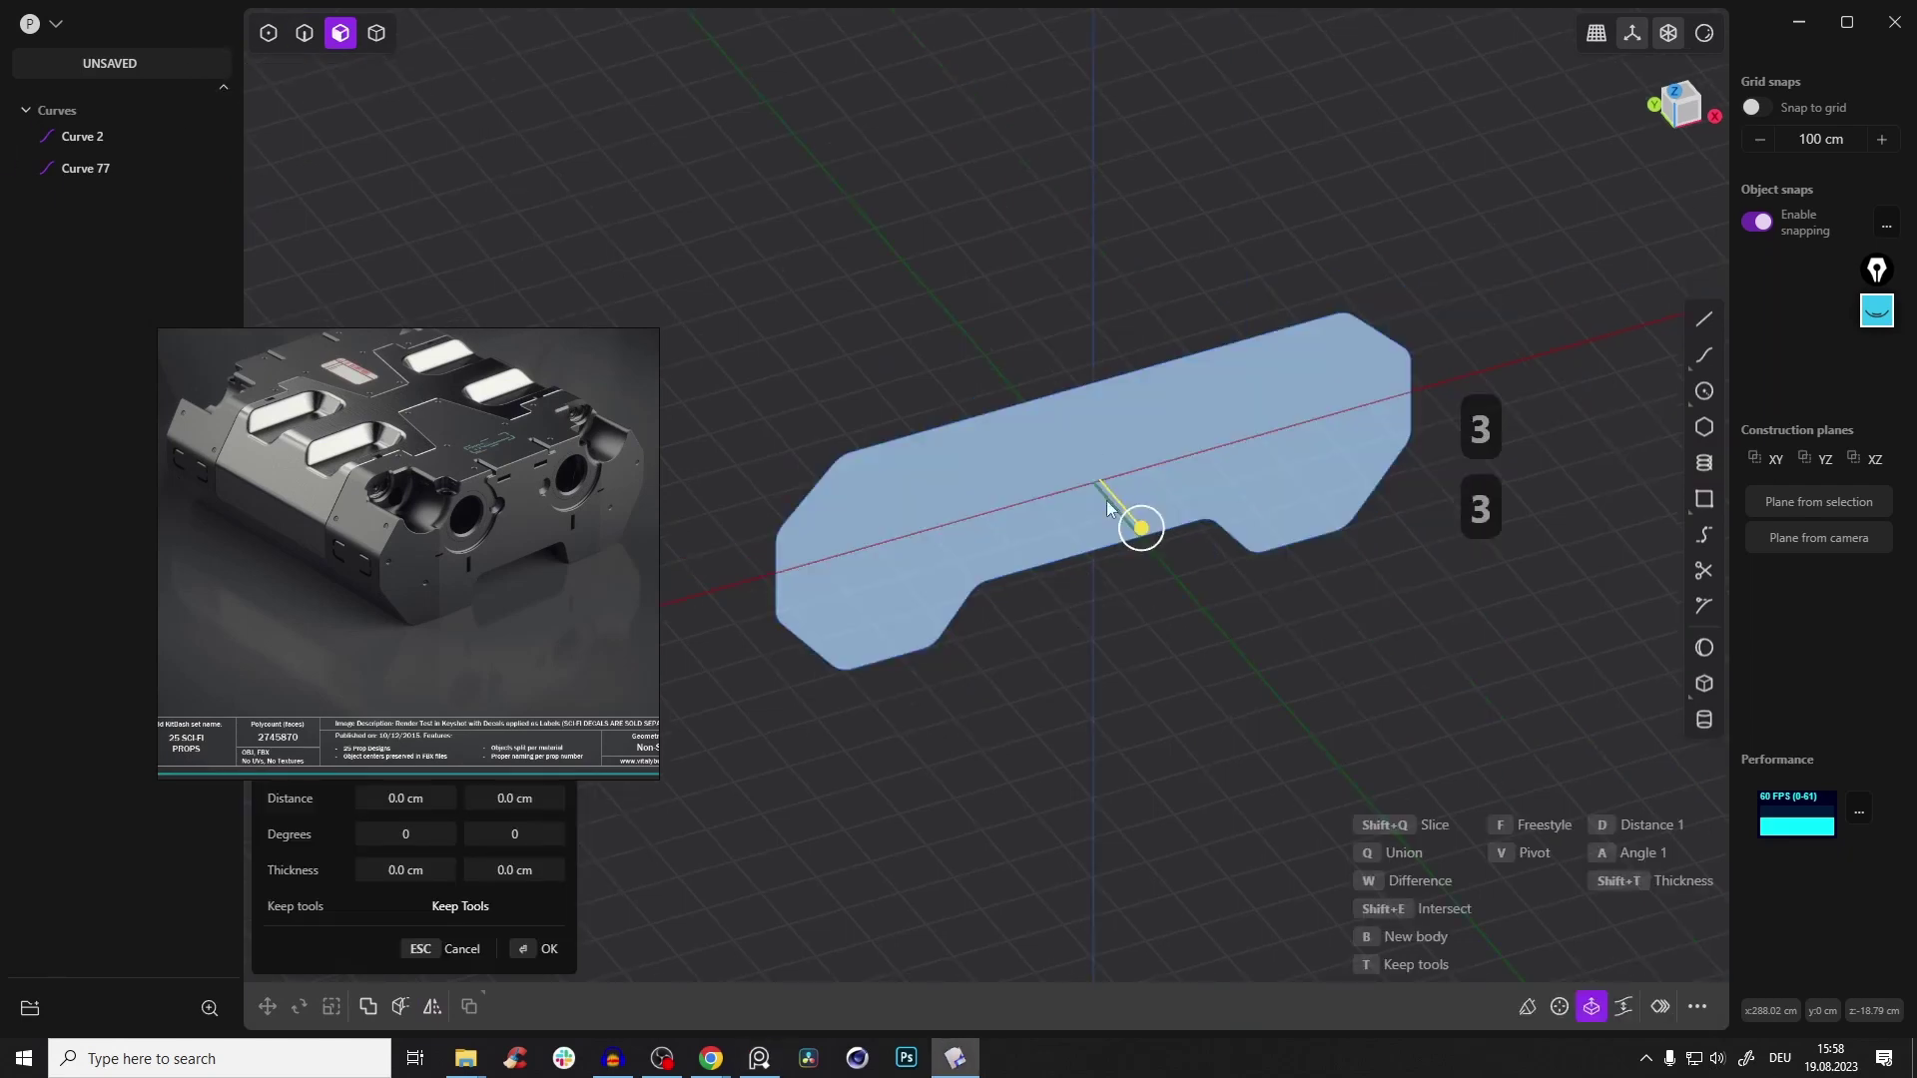
middle_drag(1105, 500, 1128, 457)
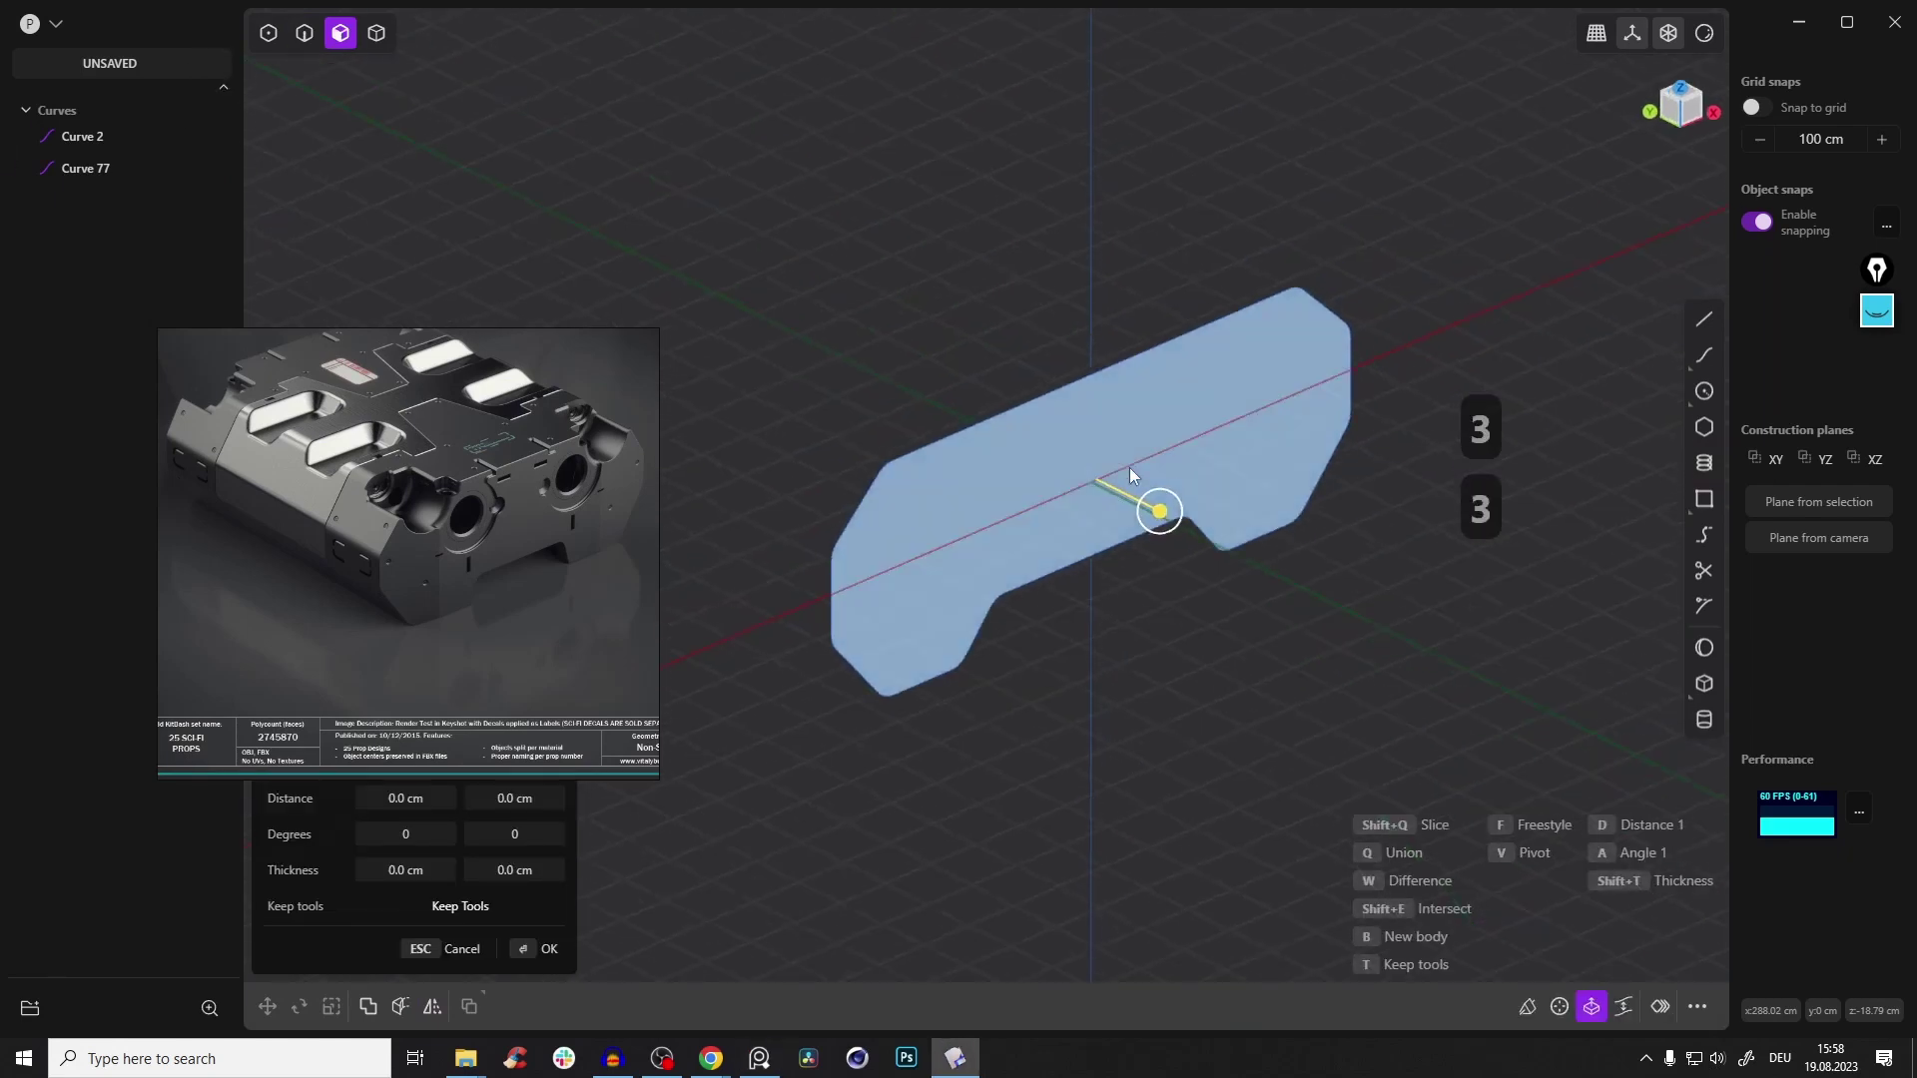
scroll(1148, 506, down, 1)
drag(543, 548, 559, 356)
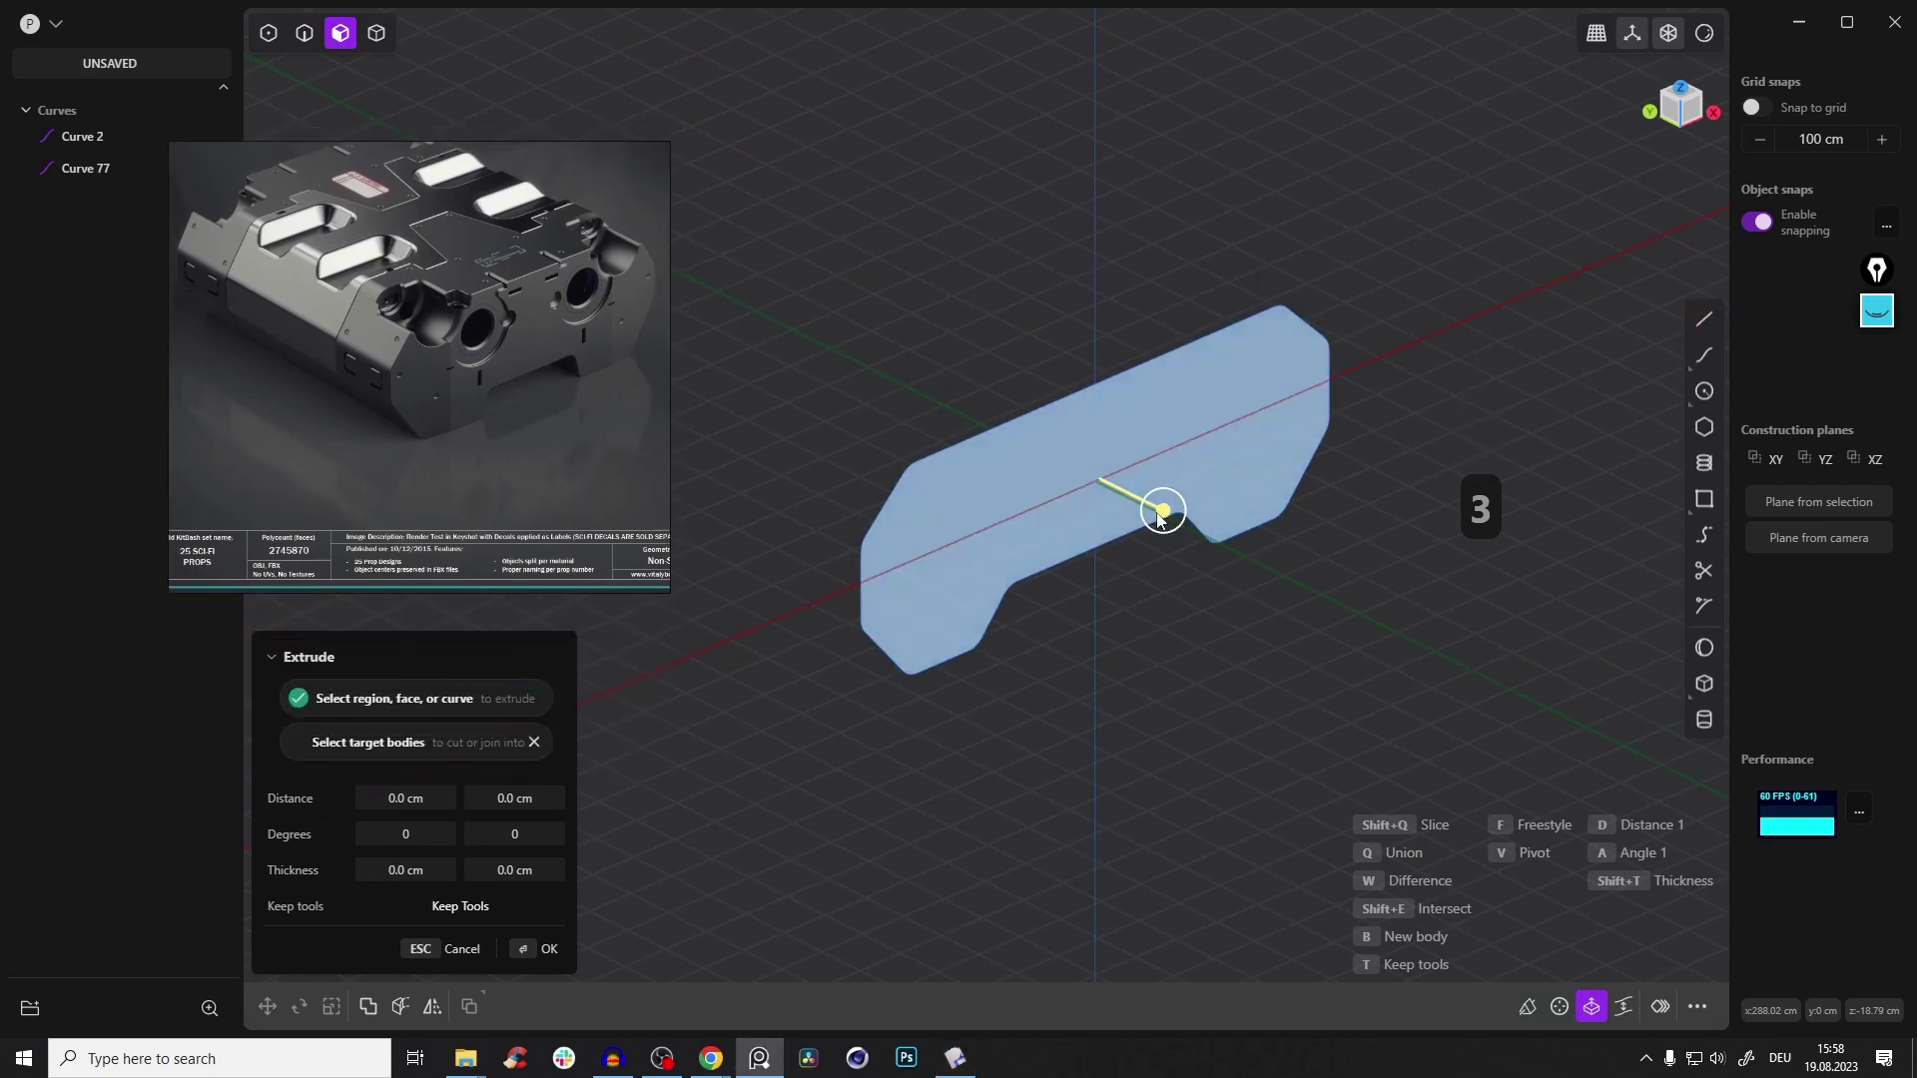
middle_drag(1164, 505, 1186, 509)
drag(1186, 504, 1497, 584)
middle_drag(1495, 577, 1302, 584)
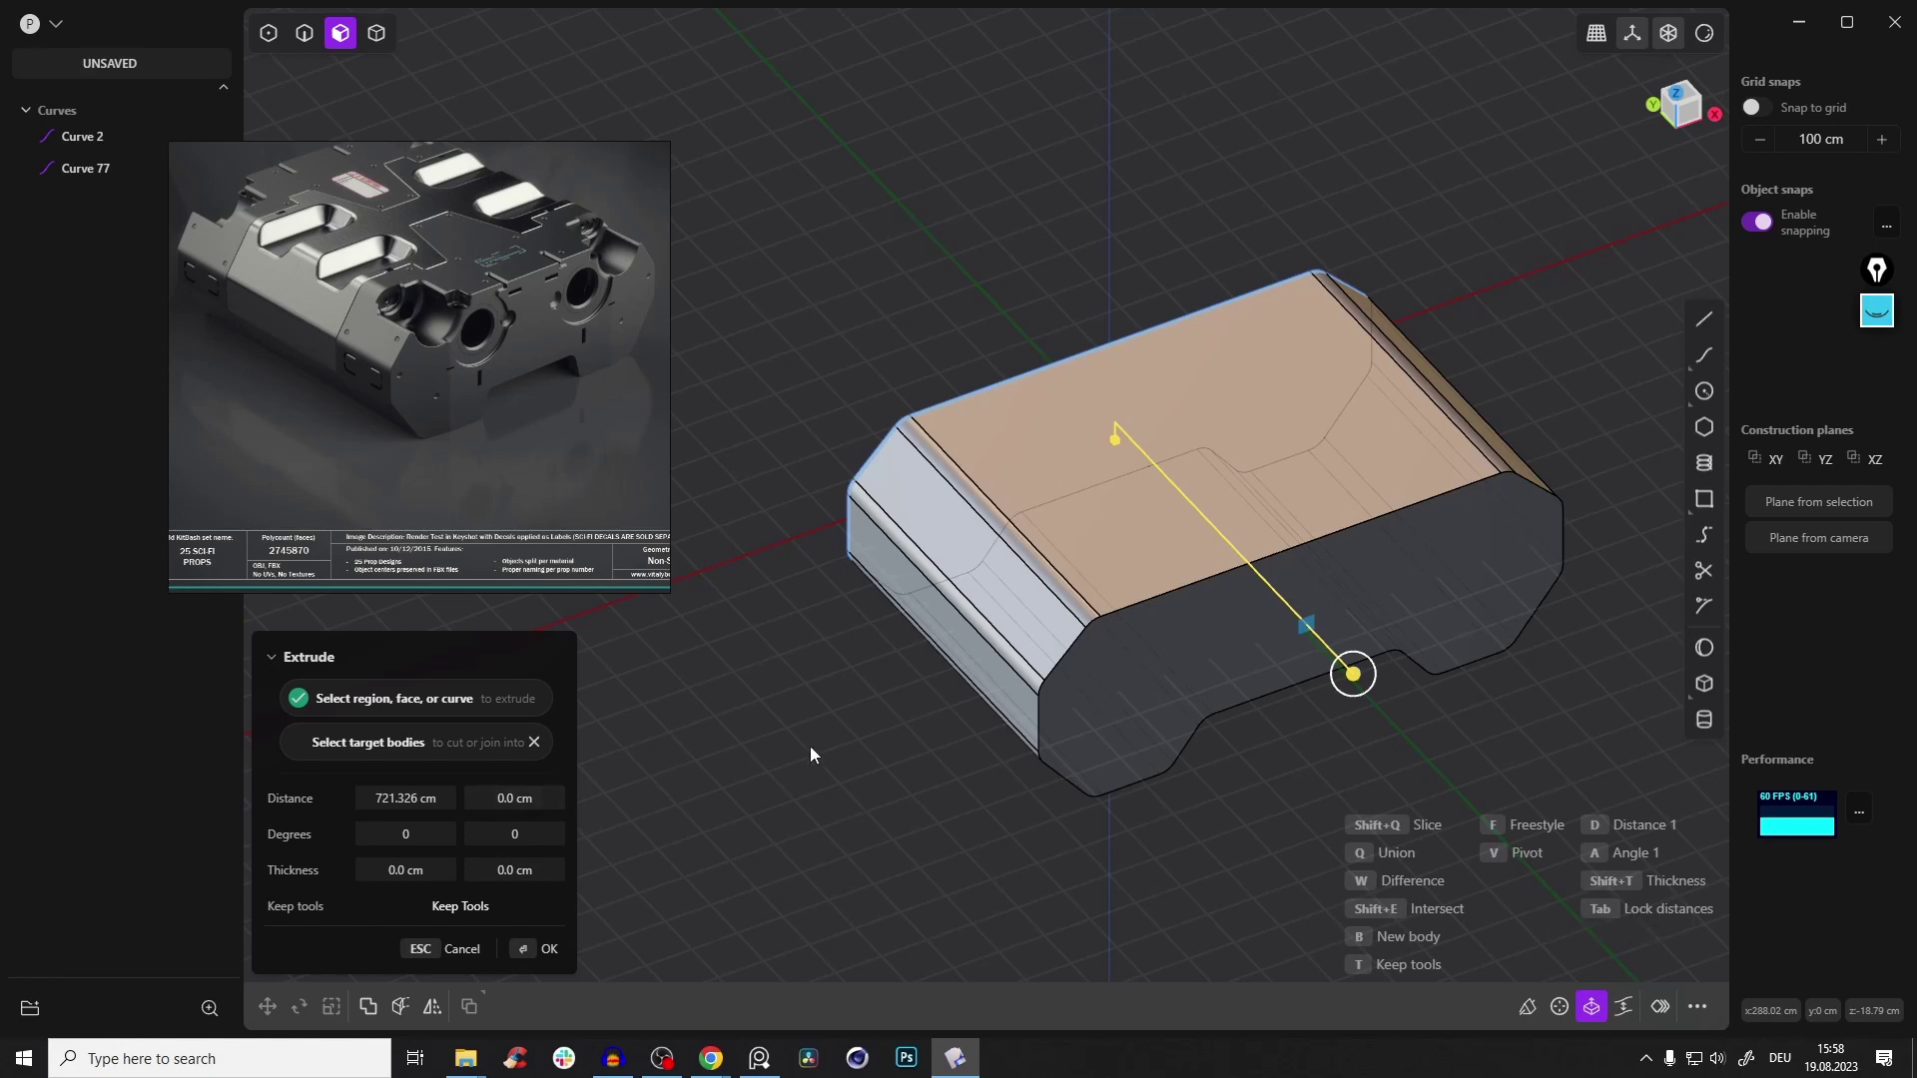
Lock the two extrusion distances so the body extends equally in both directions from the profile, and finish the extrusion
key(Tab)
middle_drag(1034, 435, 901, 260)
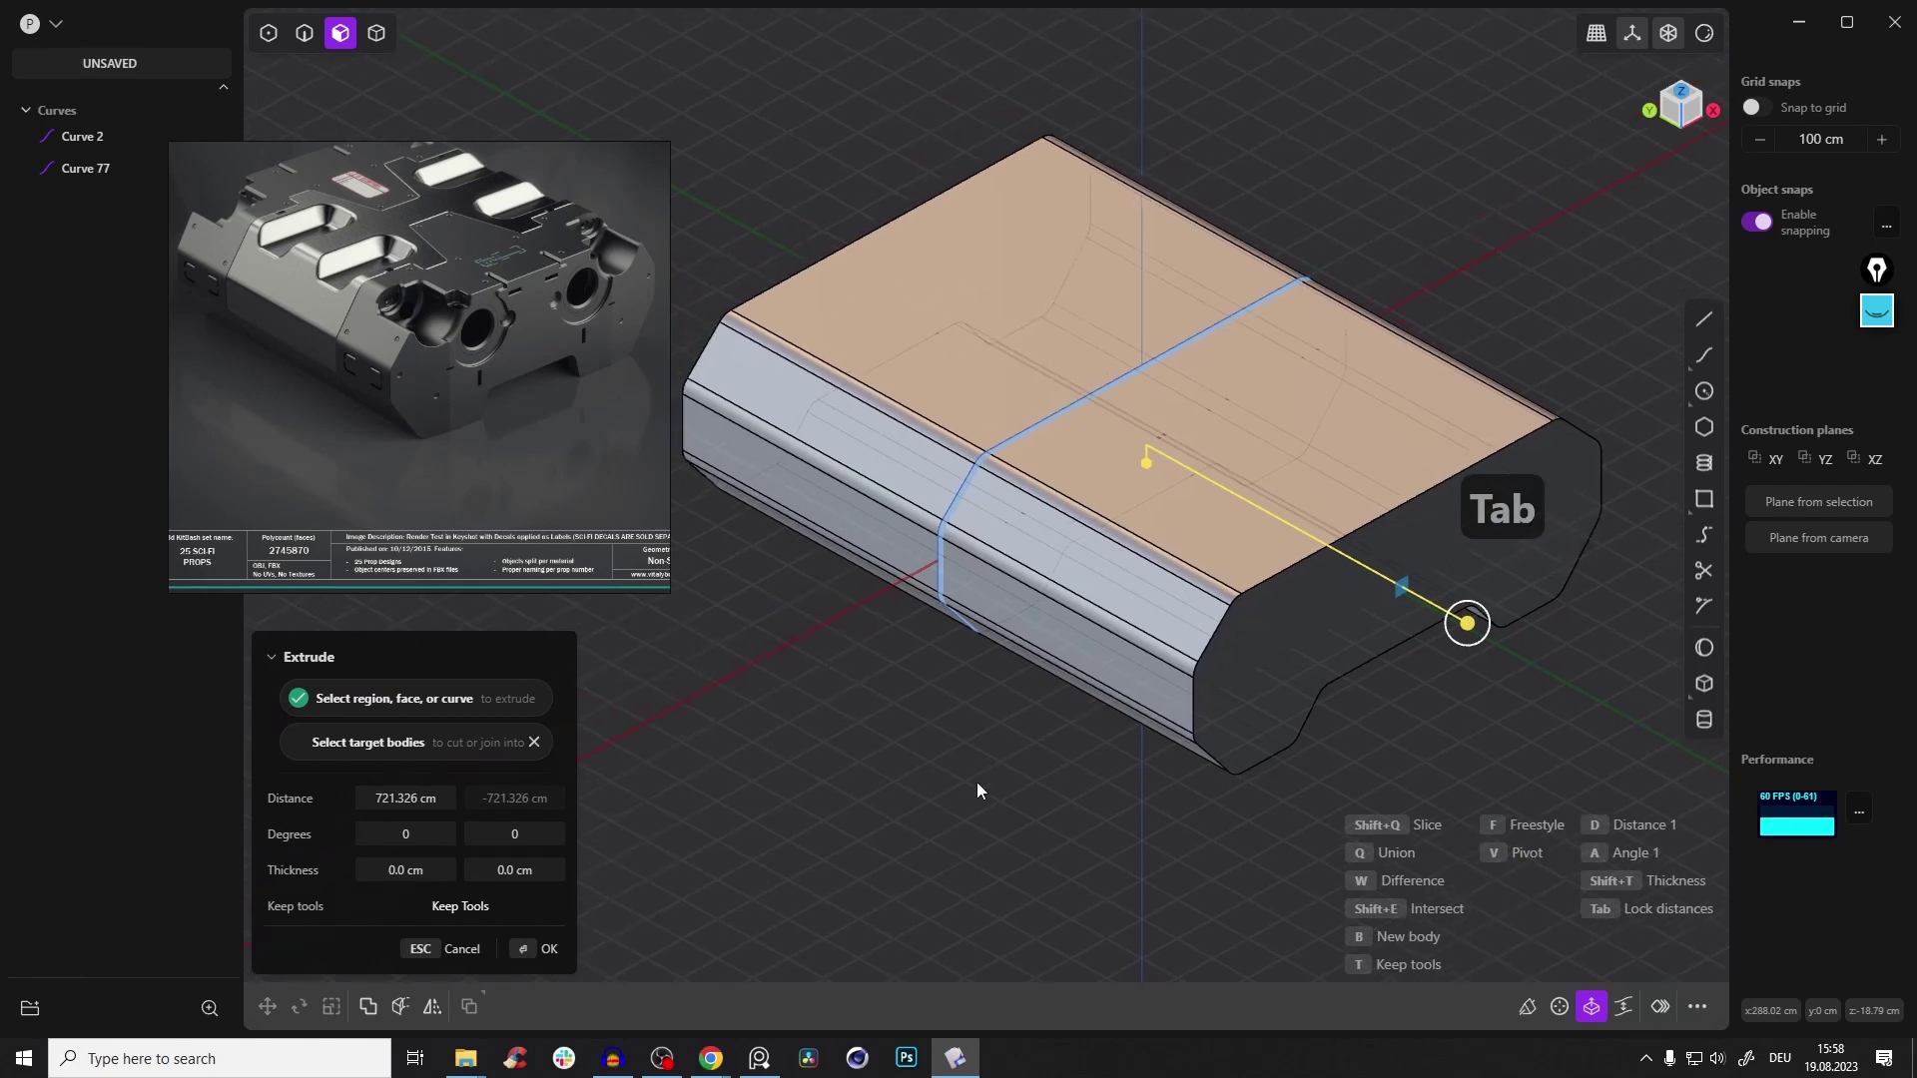
right_click(1042, 599)
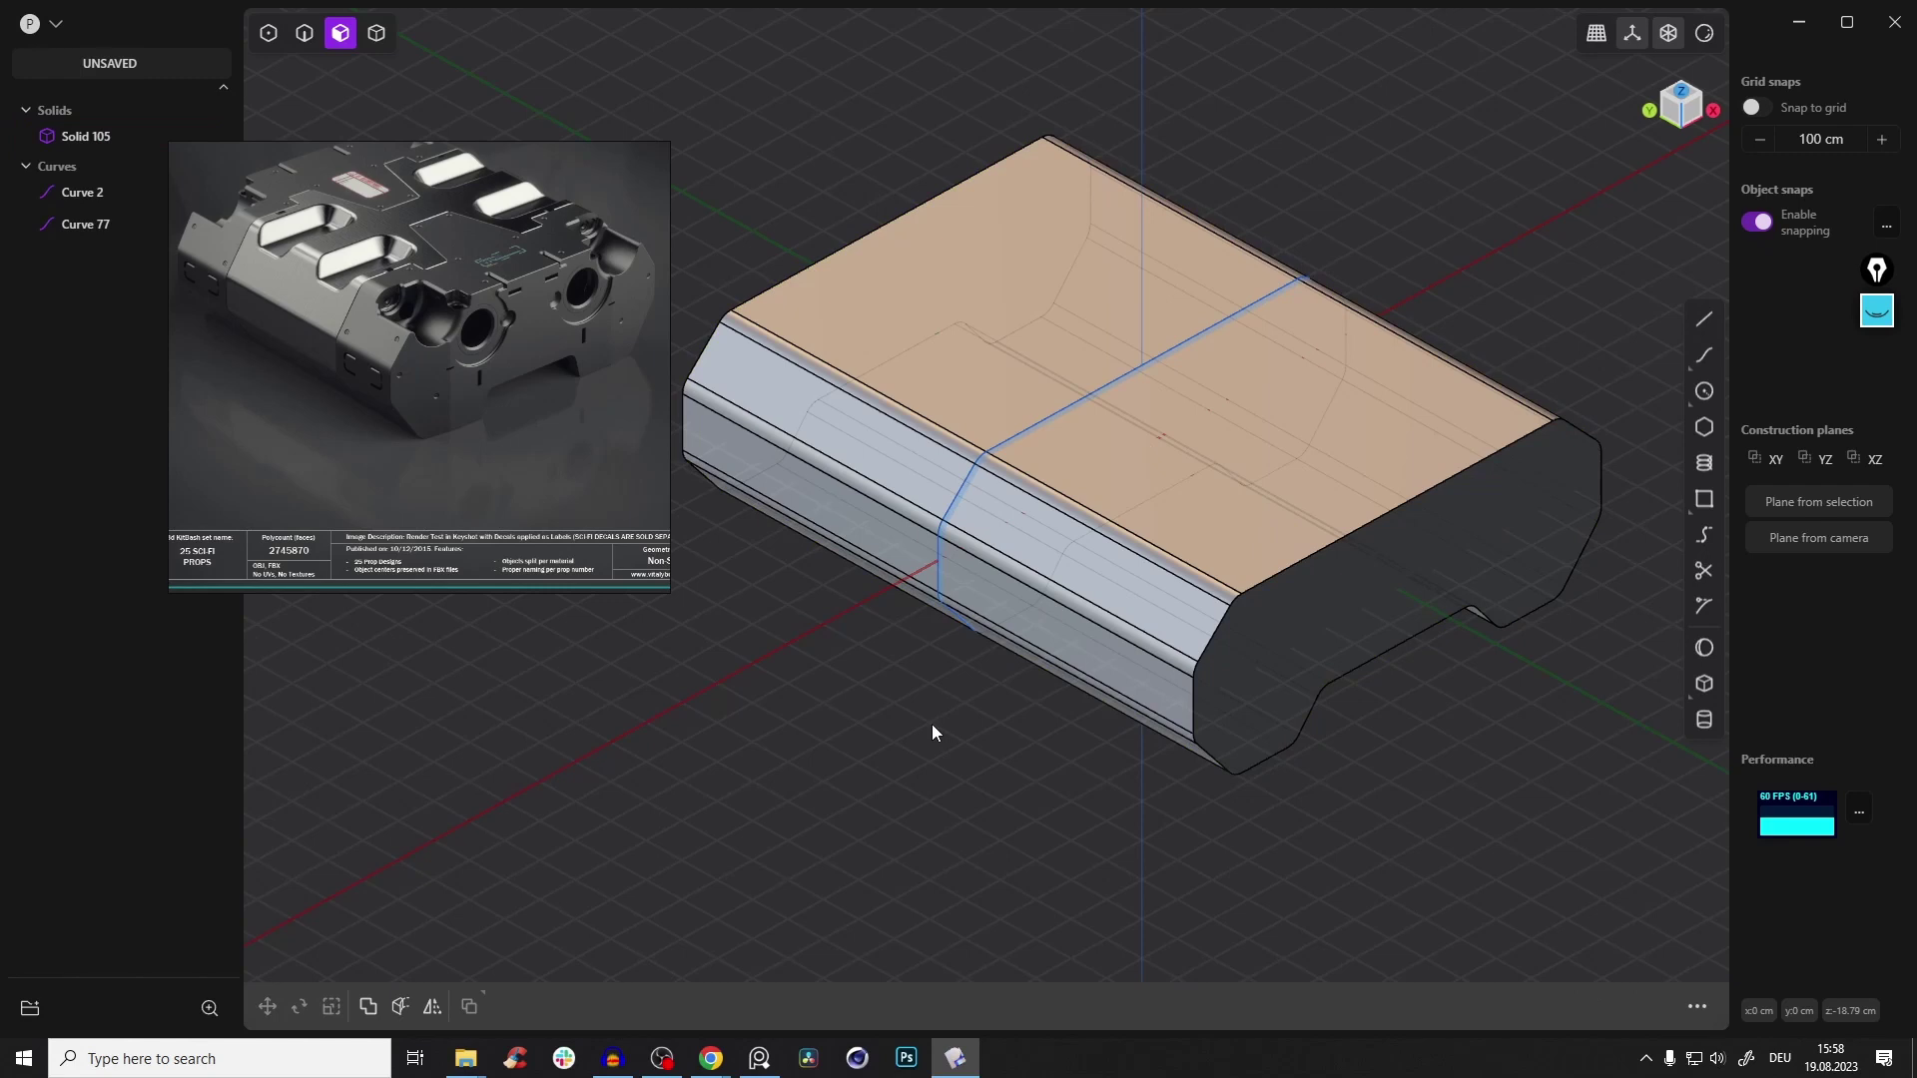
Delete the two leftover profile curves around the middle of the extruded body
key(2)
click(1173, 347)
shift+click(1111, 385)
middle_drag(1110, 379, 1189, 375)
key(x)
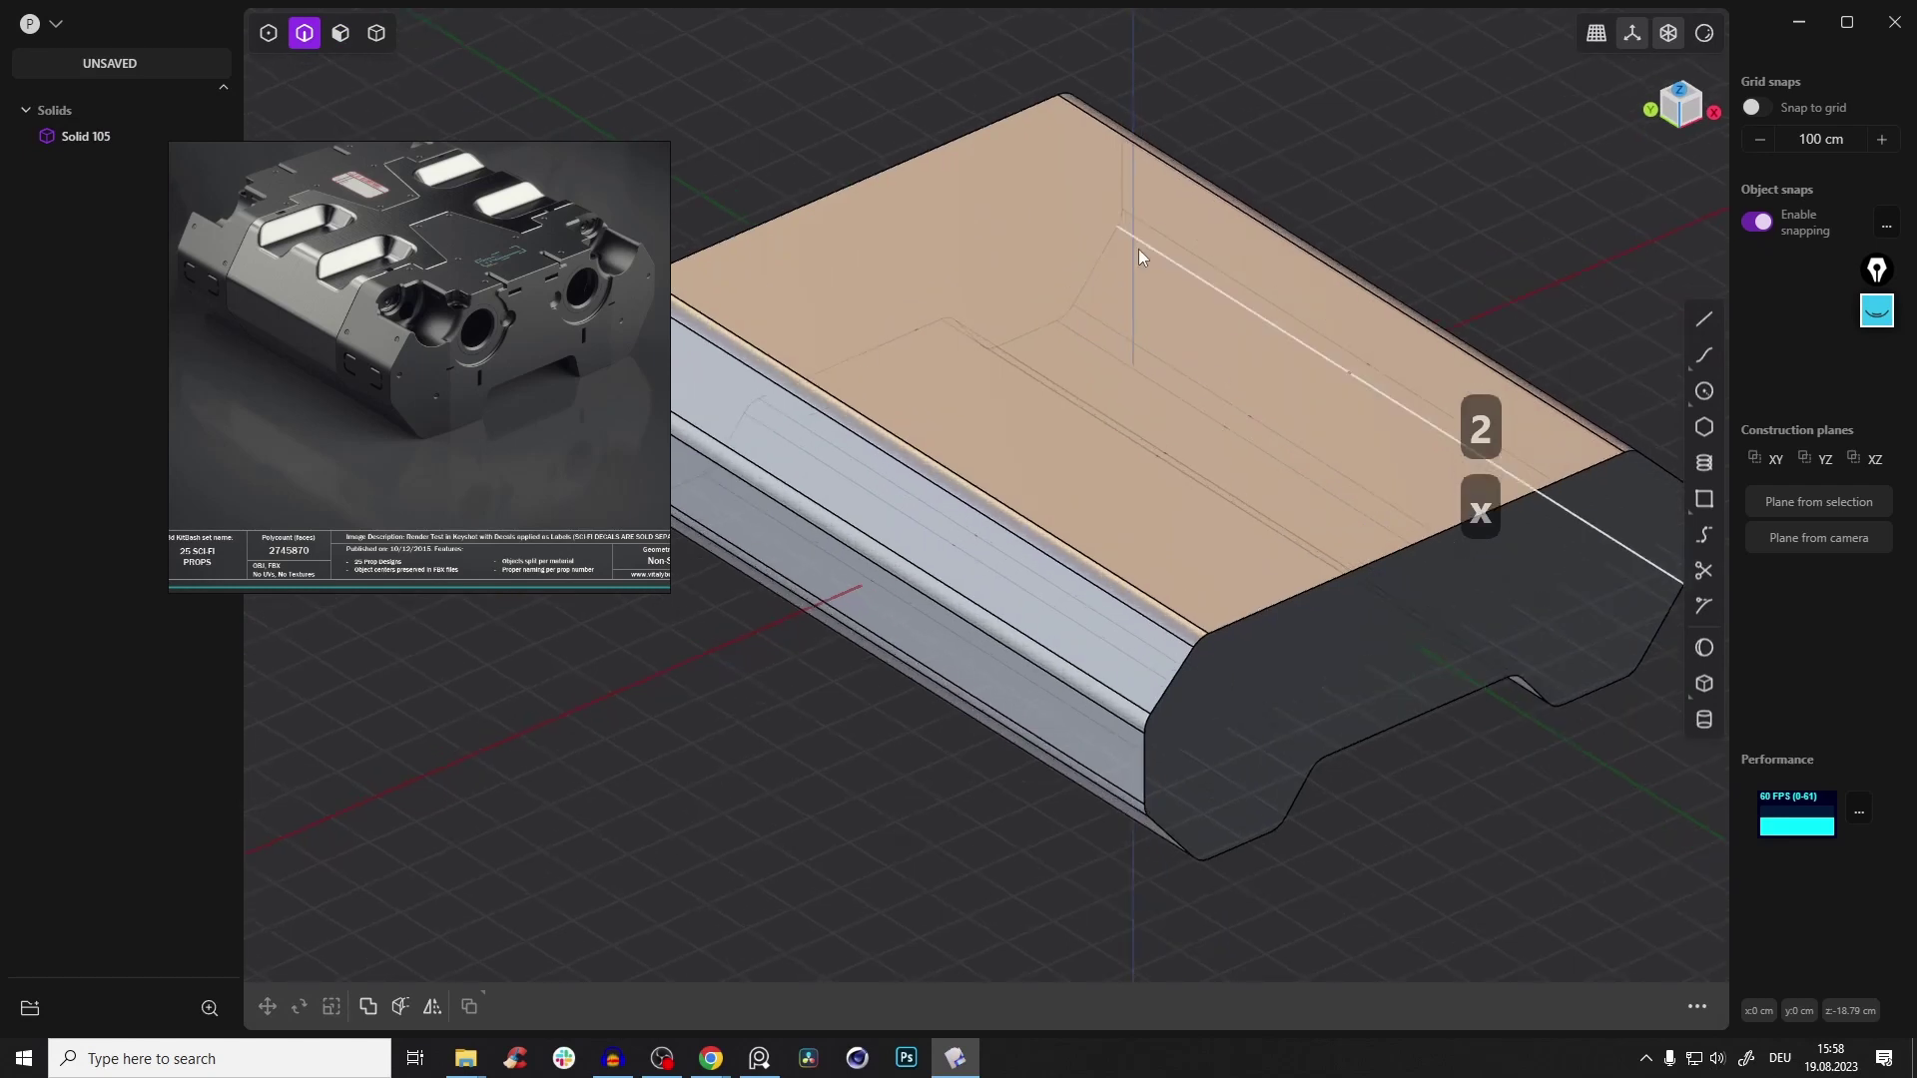
scroll(1138, 248, down, 5)
Turn off the X-ray display so the body's hidden edges are not drawn through its faces
middle_drag(1155, 290, 1110, 417)
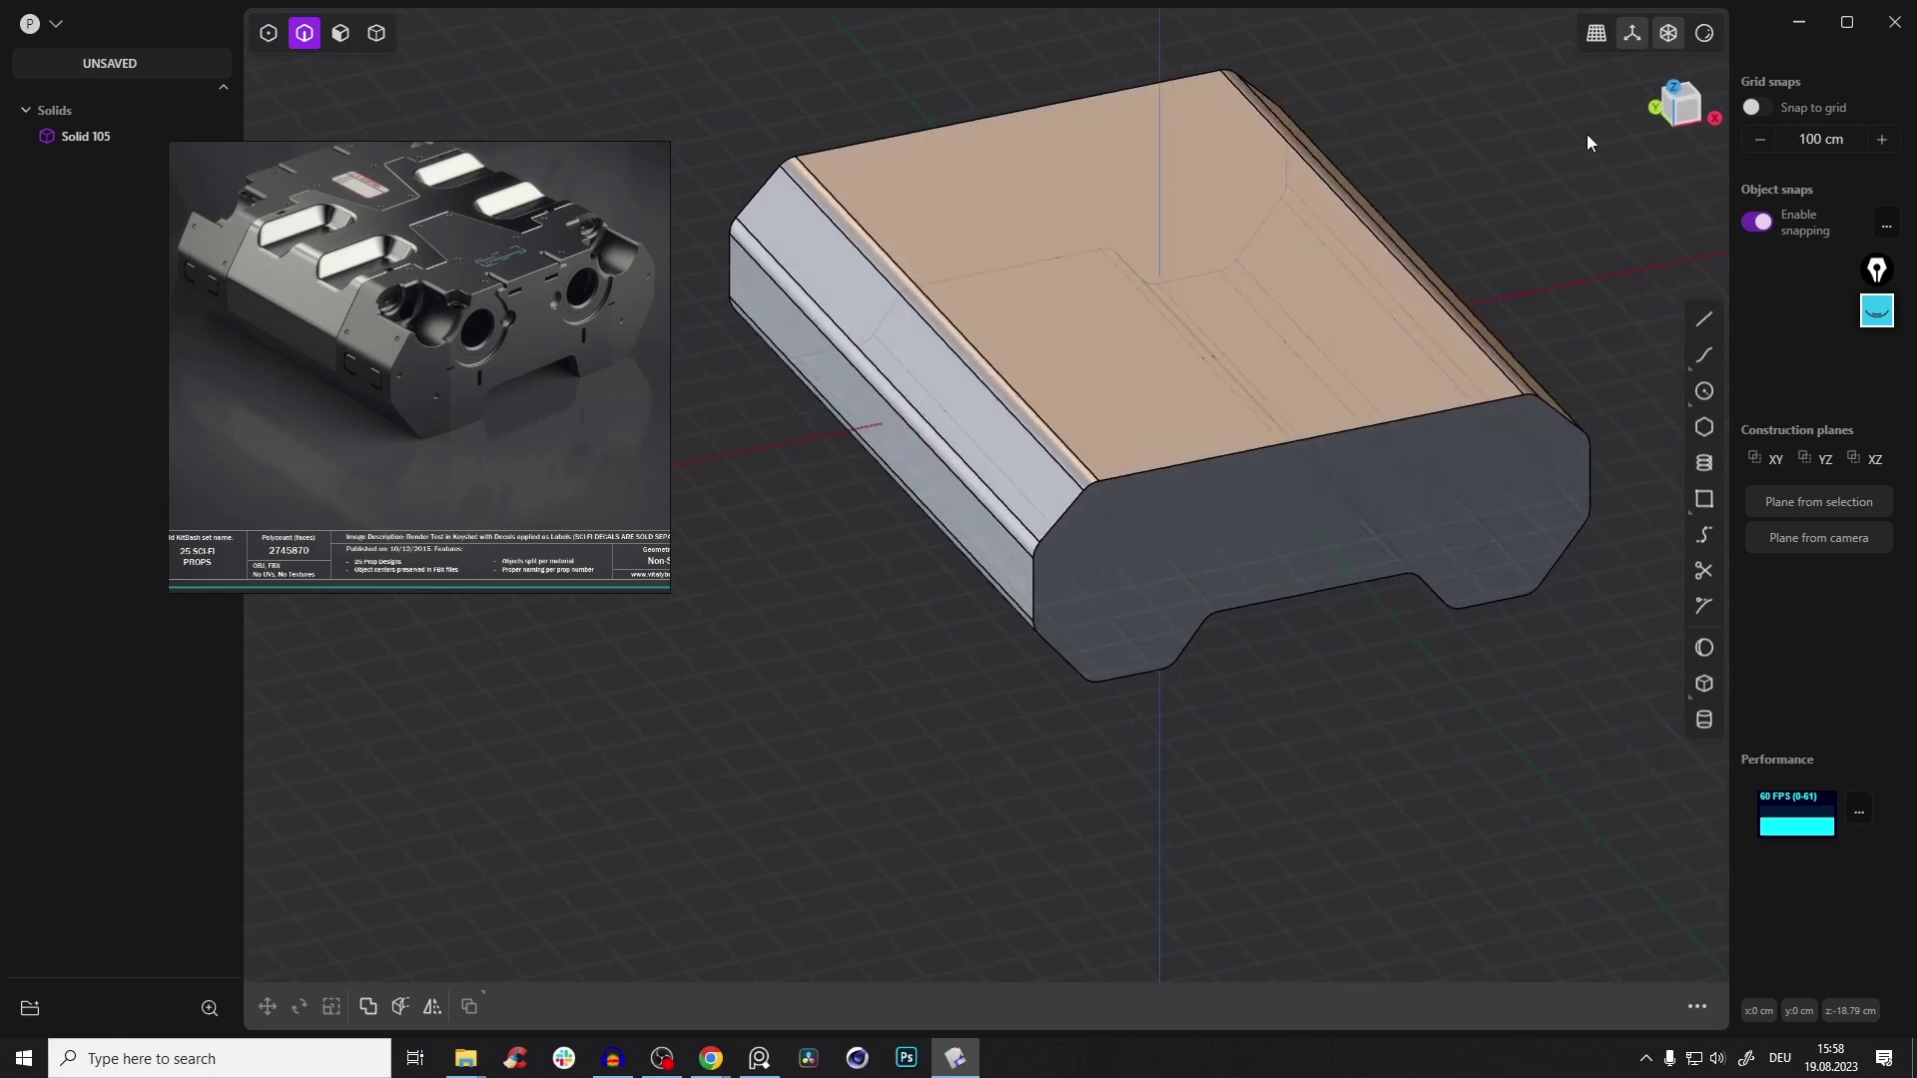
key(alt+z)
key(alt+z)
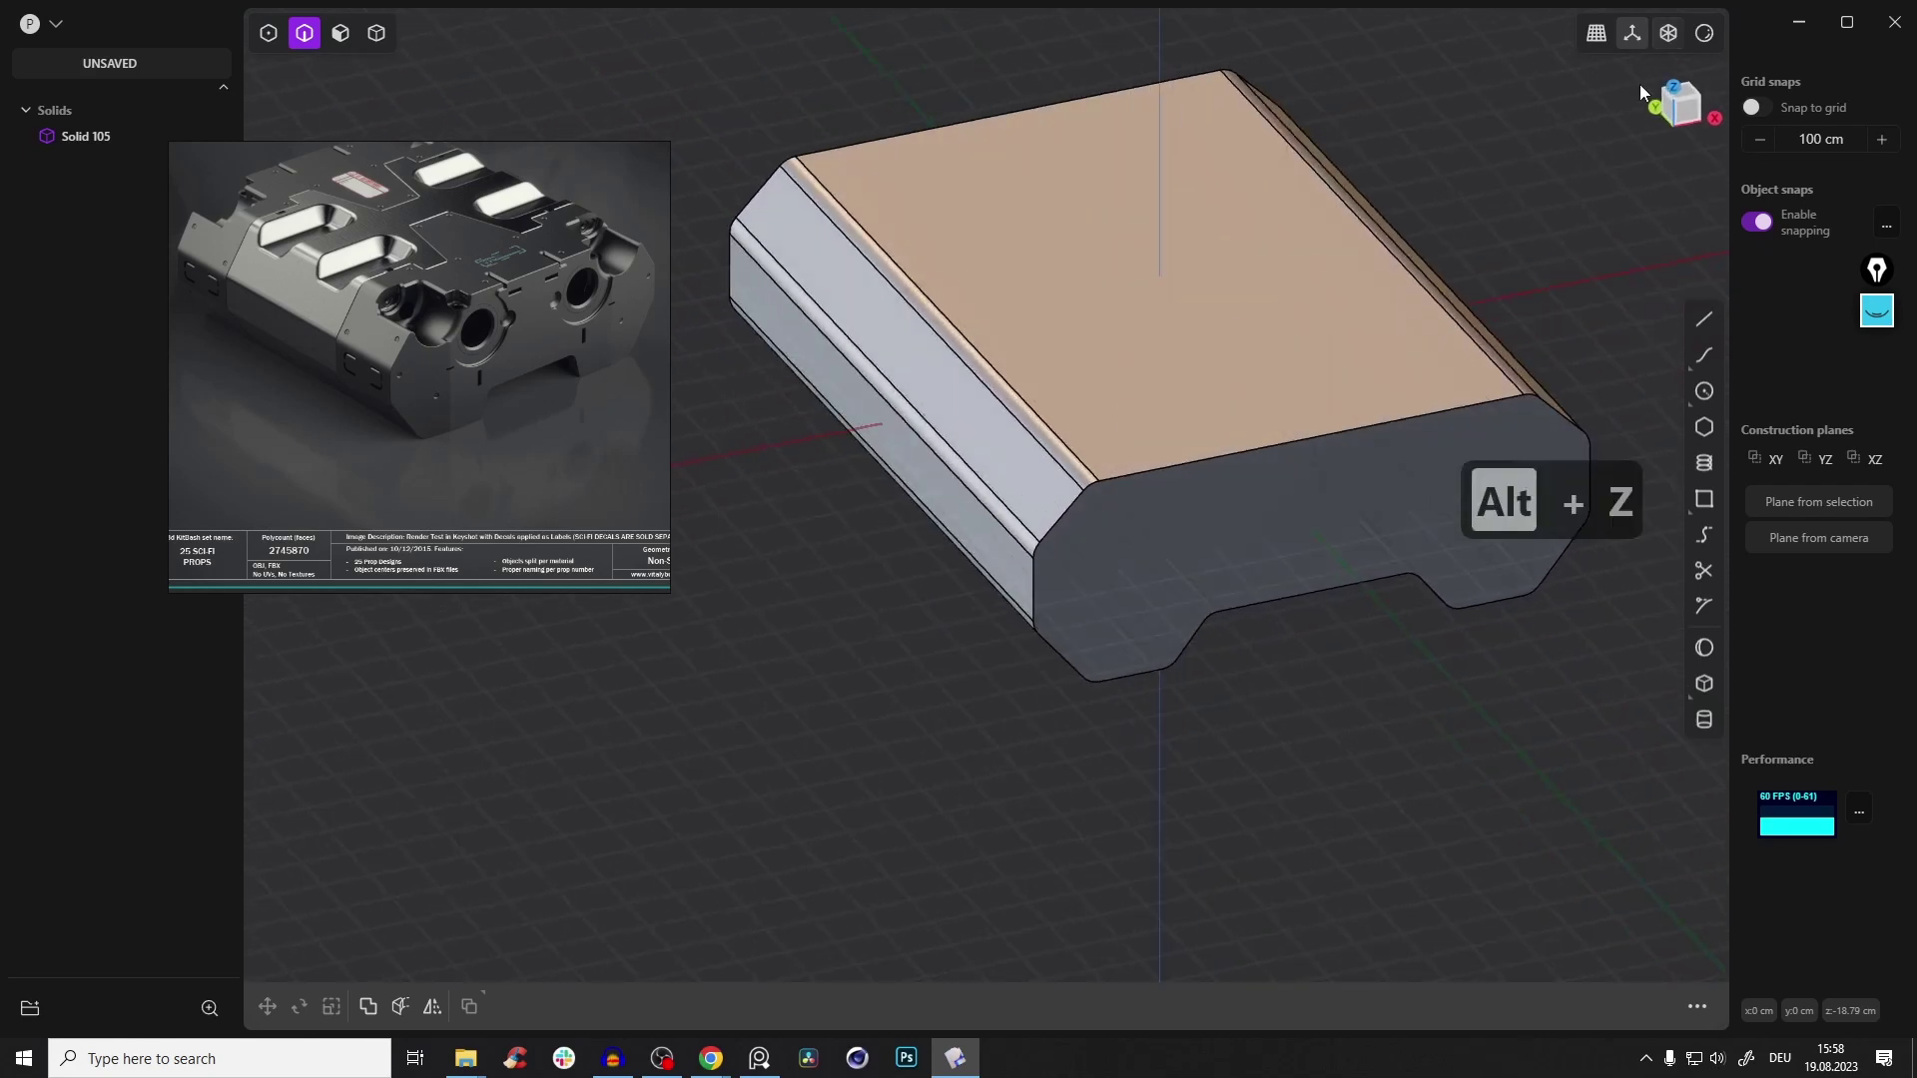
click(1667, 38)
middle_drag(1186, 325, 1184, 264)
mouse_move(1086, 404)
middle_down()
mouse_move(1102, 417)
mouse_move(1128, 387)
mouse_move(951, 377)
mouse_move(1141, 358)
mouse_move(1078, 398)
middle_up()
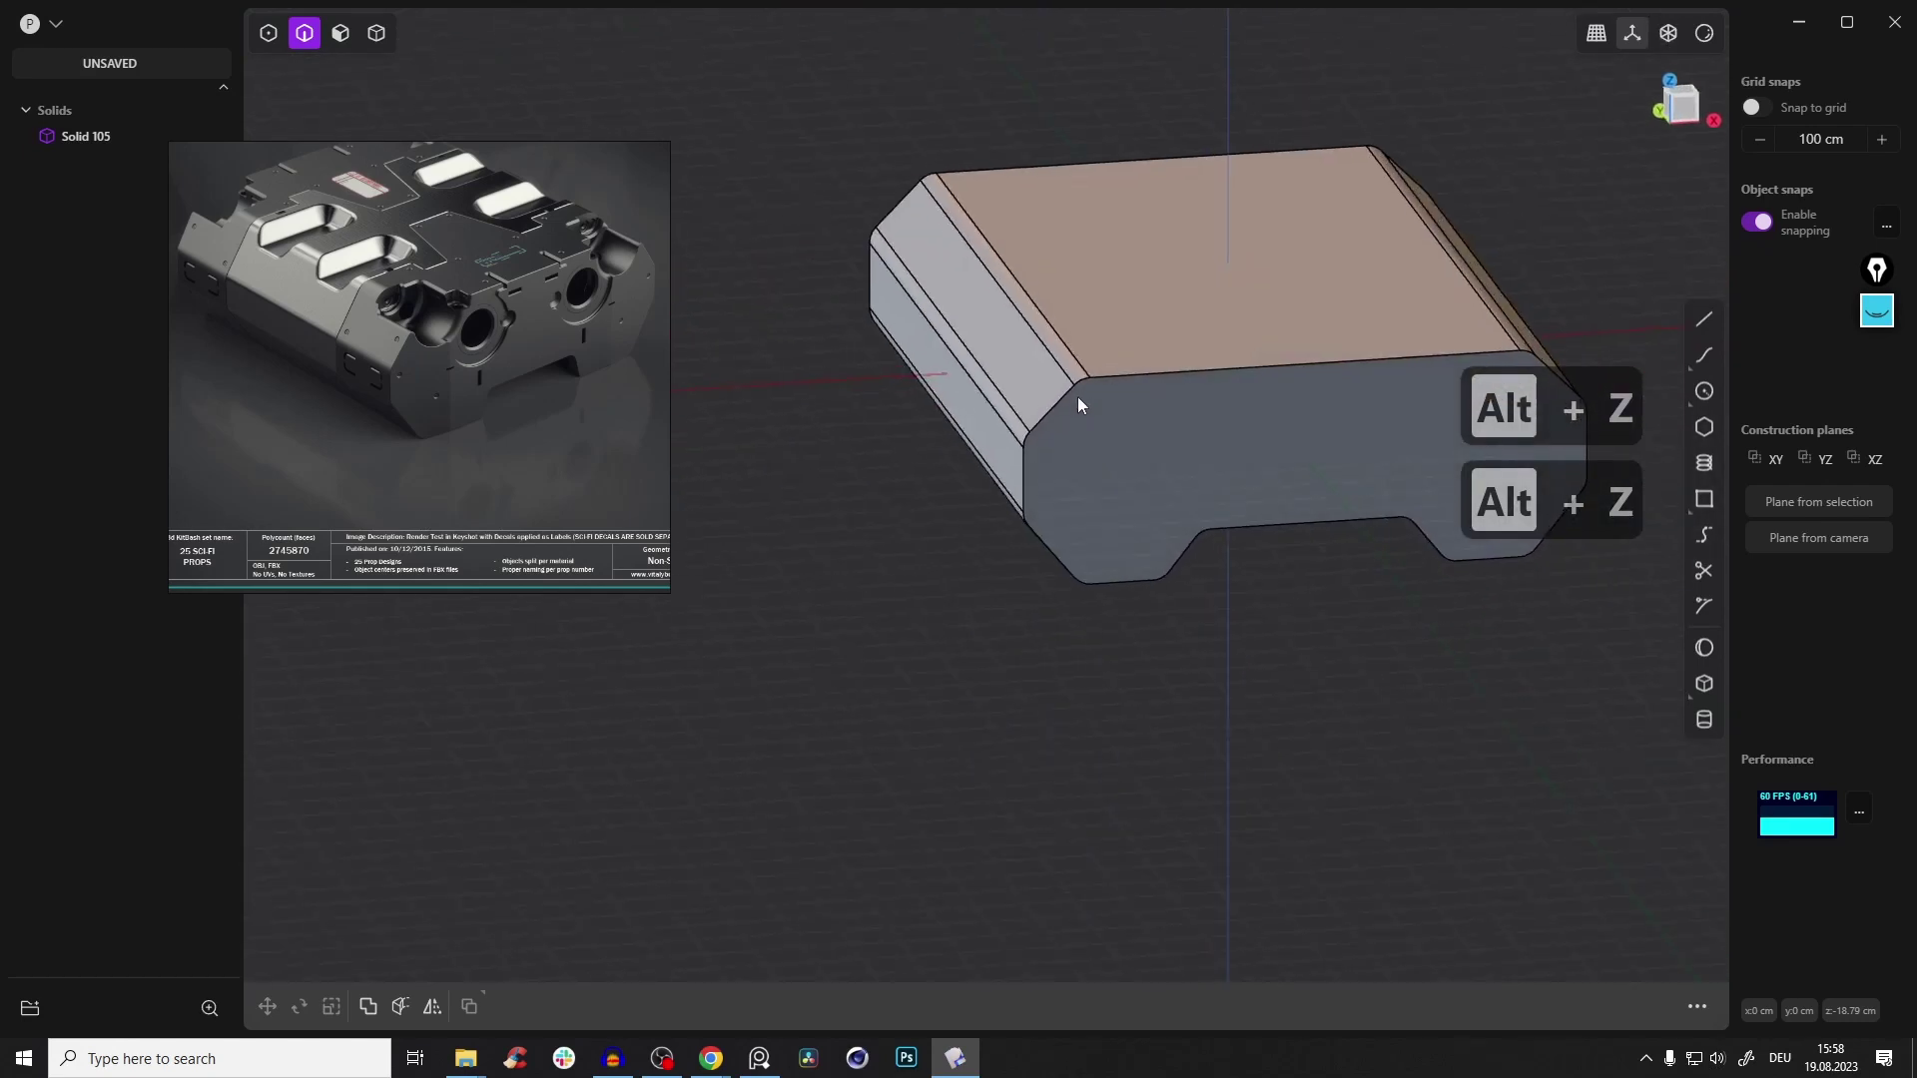
Hide the solid's edges in the viewport display and inspect the body's smooth shading
key(e)
mouse_move(1215, 402)
middle_down()
mouse_move(1352, 377)
mouse_move(1240, 420)
middle_up()
key(e)
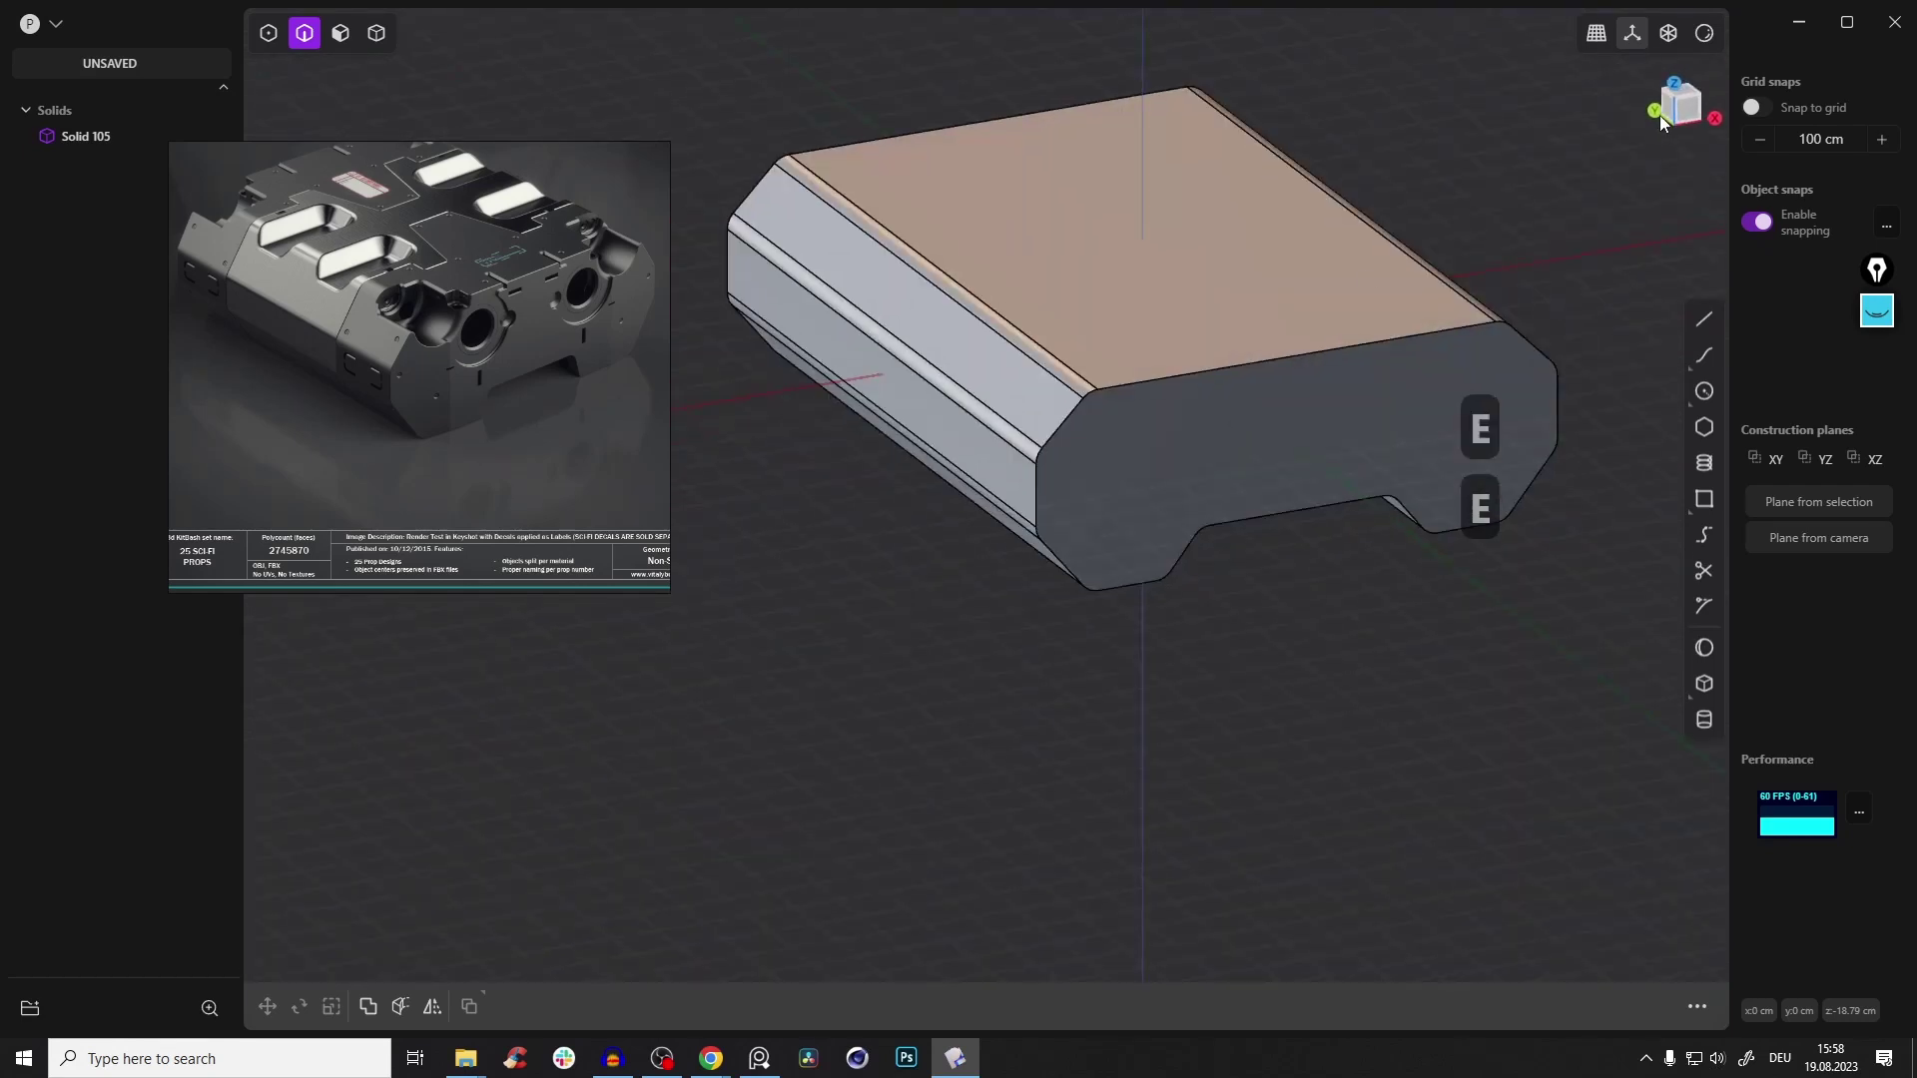
click(1704, 36)
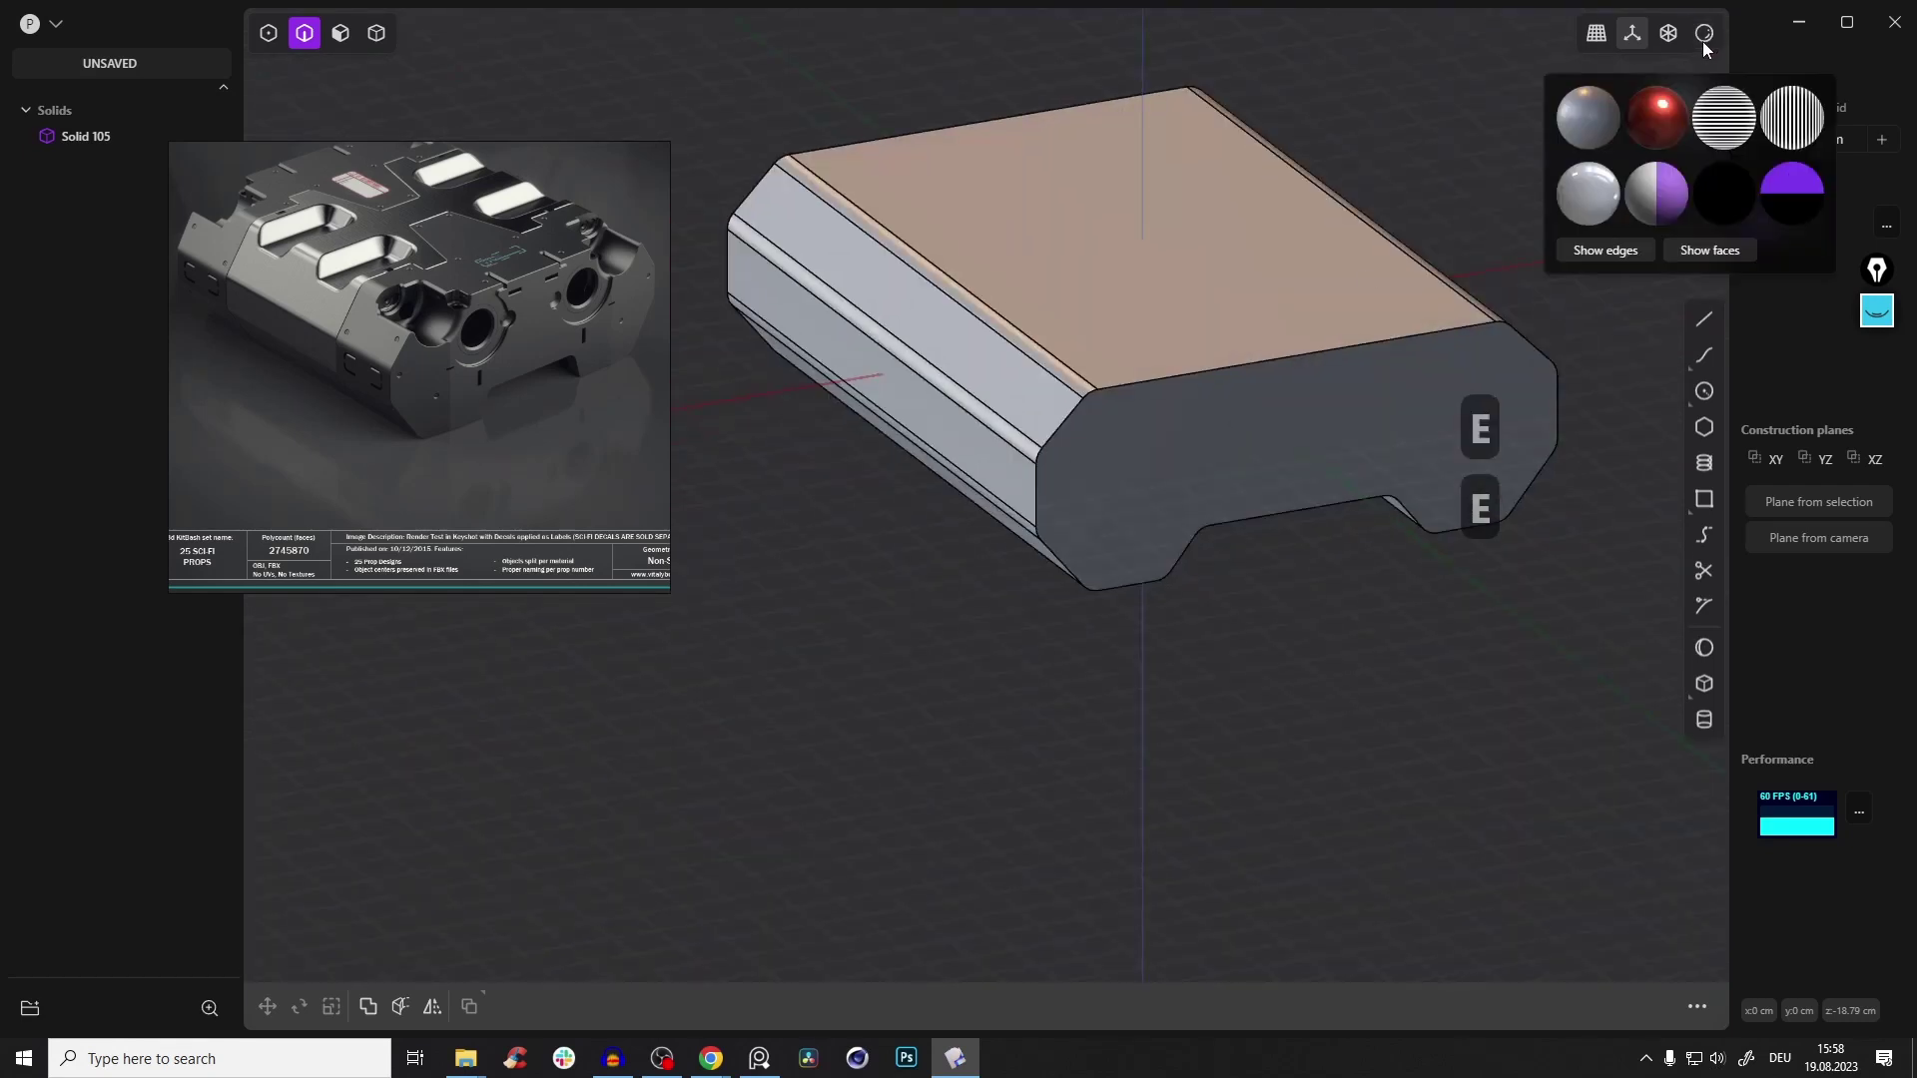
click(1607, 250)
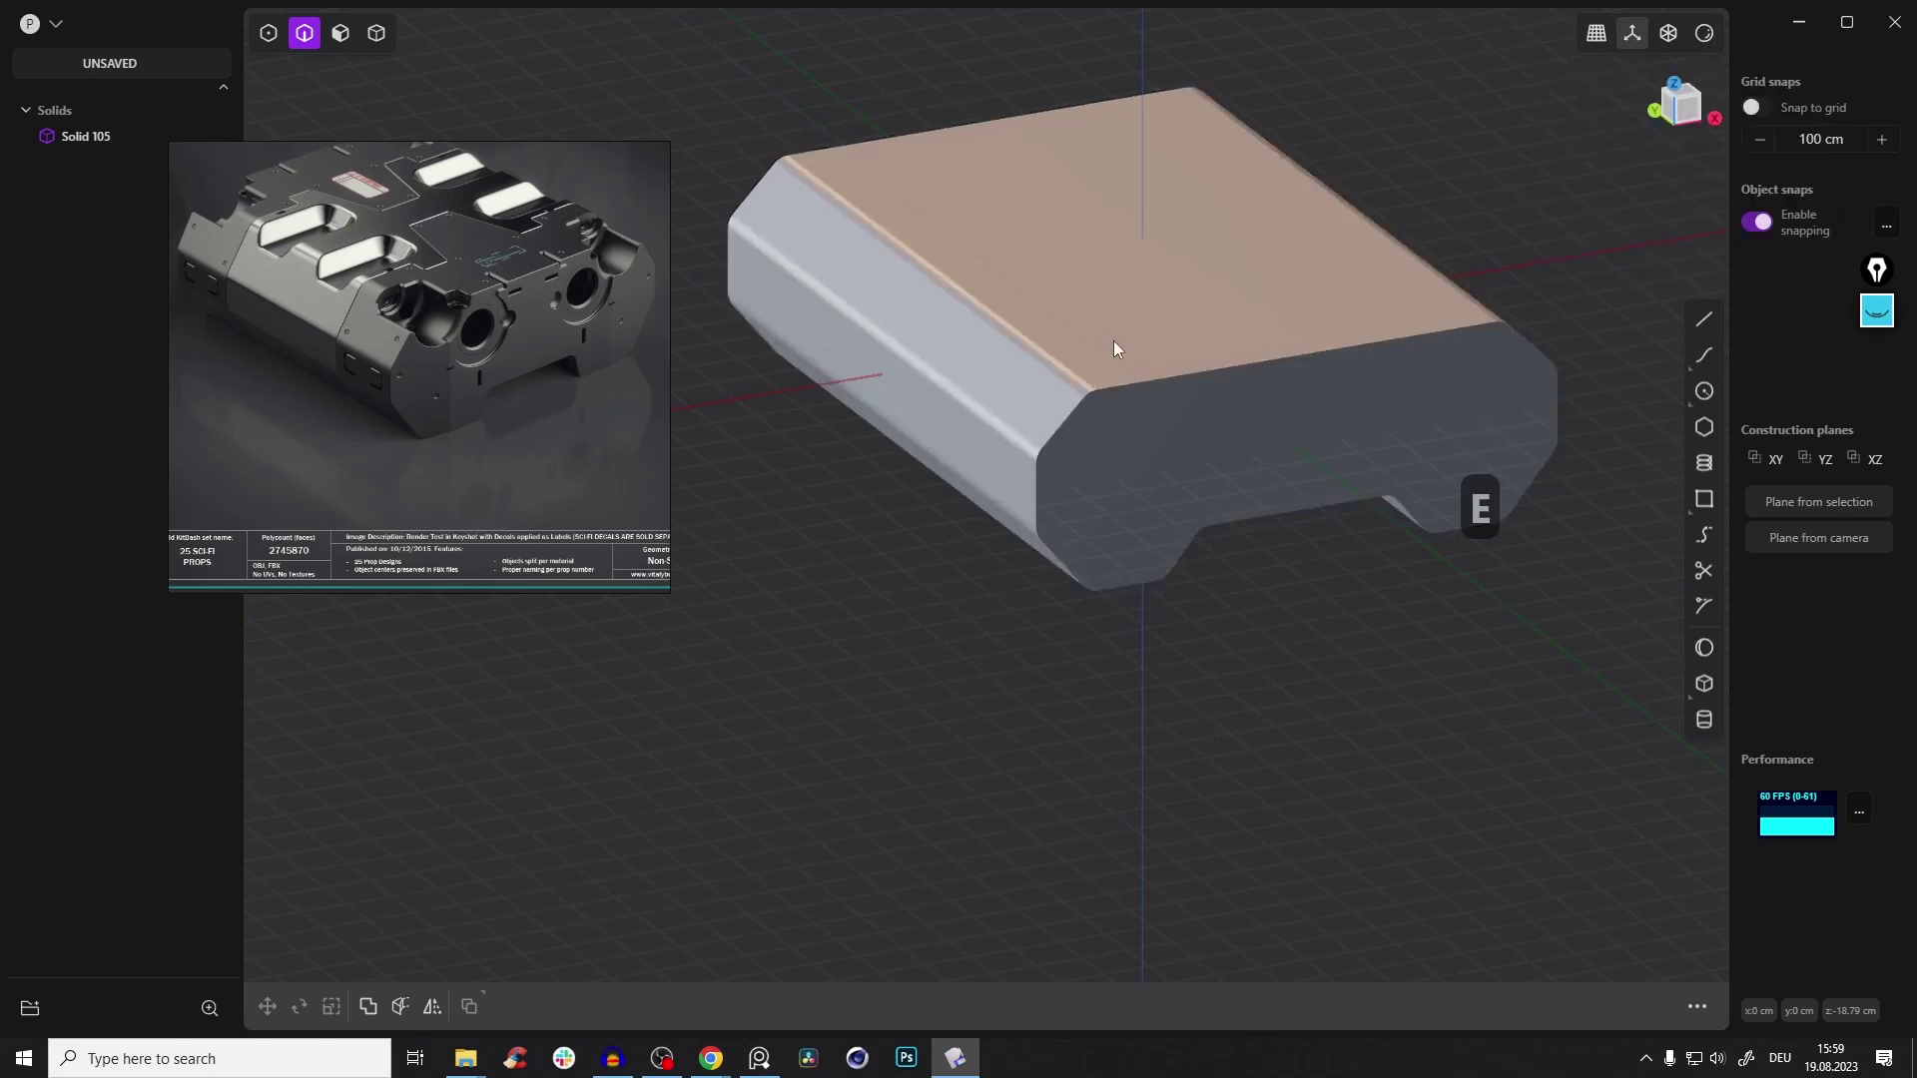
middle_drag(1705, 46, 1541, 168)
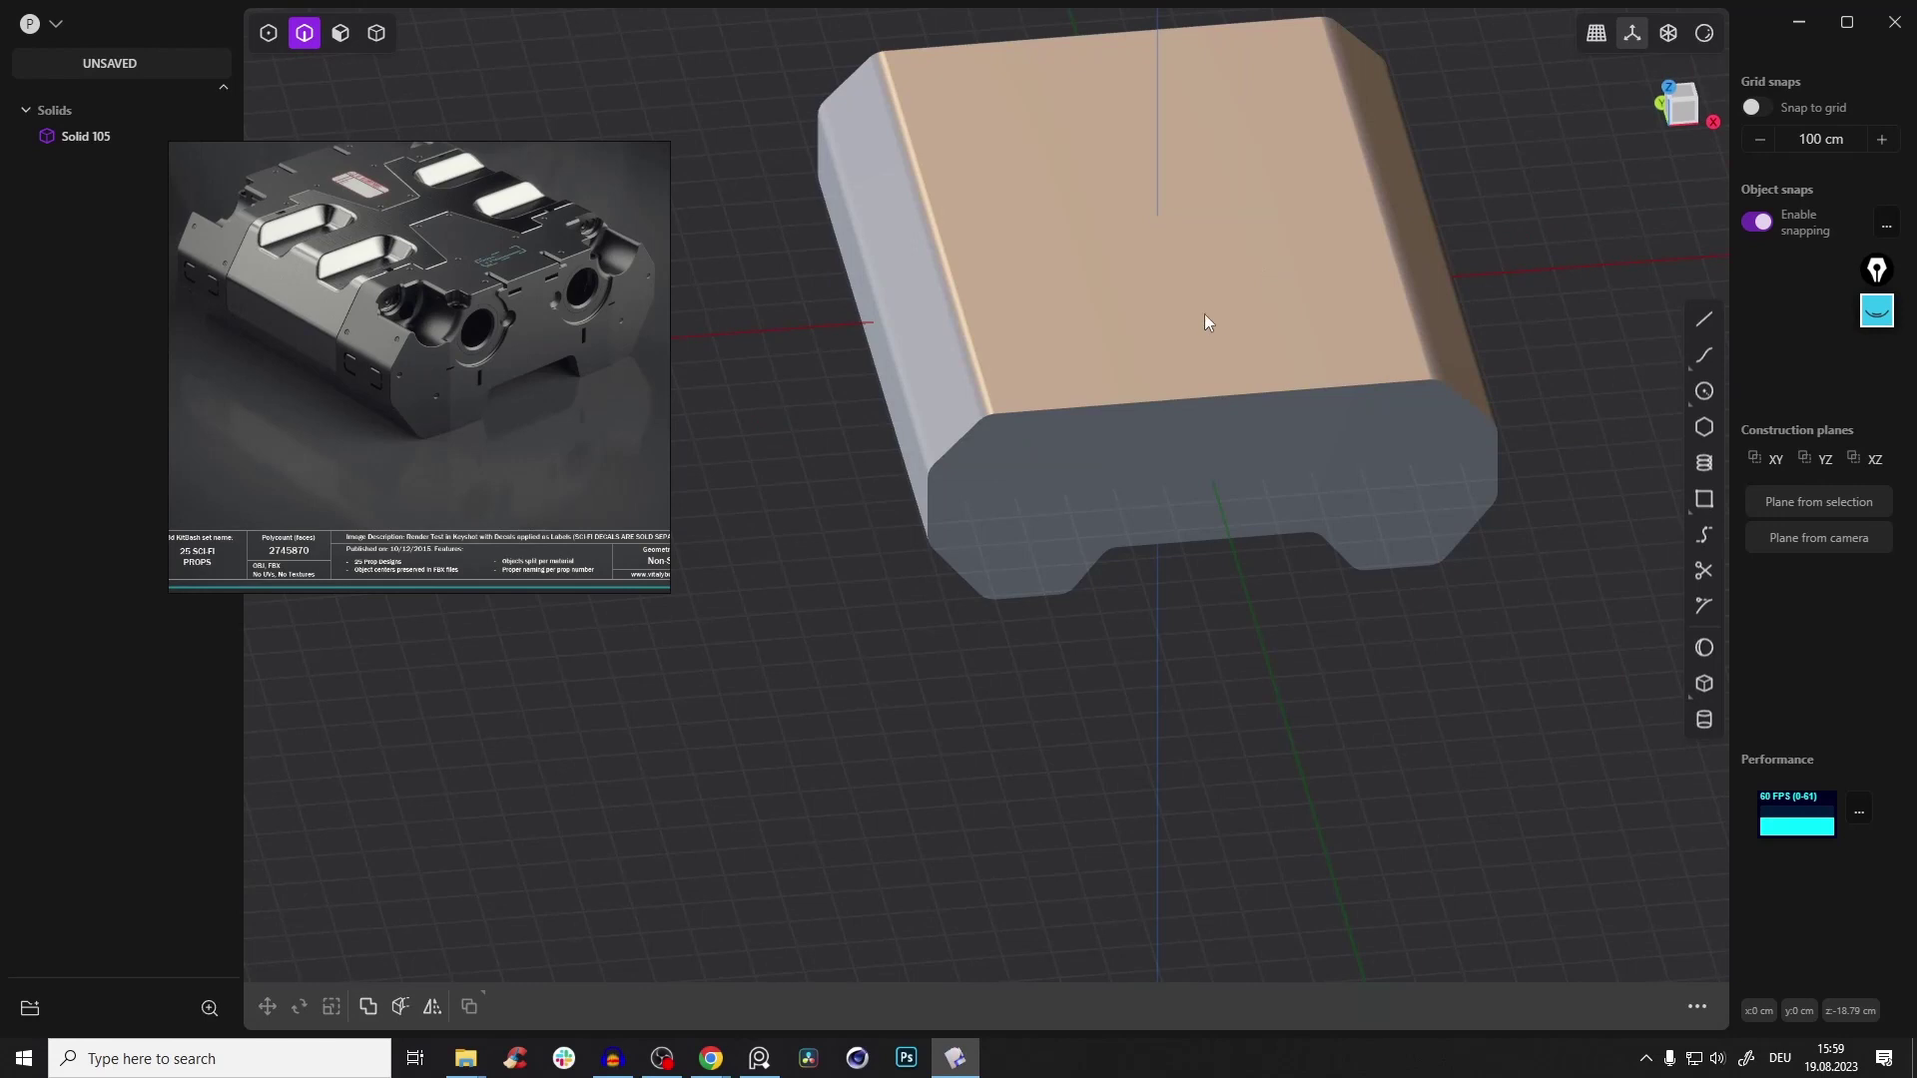
middle_drag(1206, 321, 1685, 50)
middle_drag(1477, 207, 1410, 181)
Show the solid's edges again in the viewport display
click(1704, 36)
click(1603, 257)
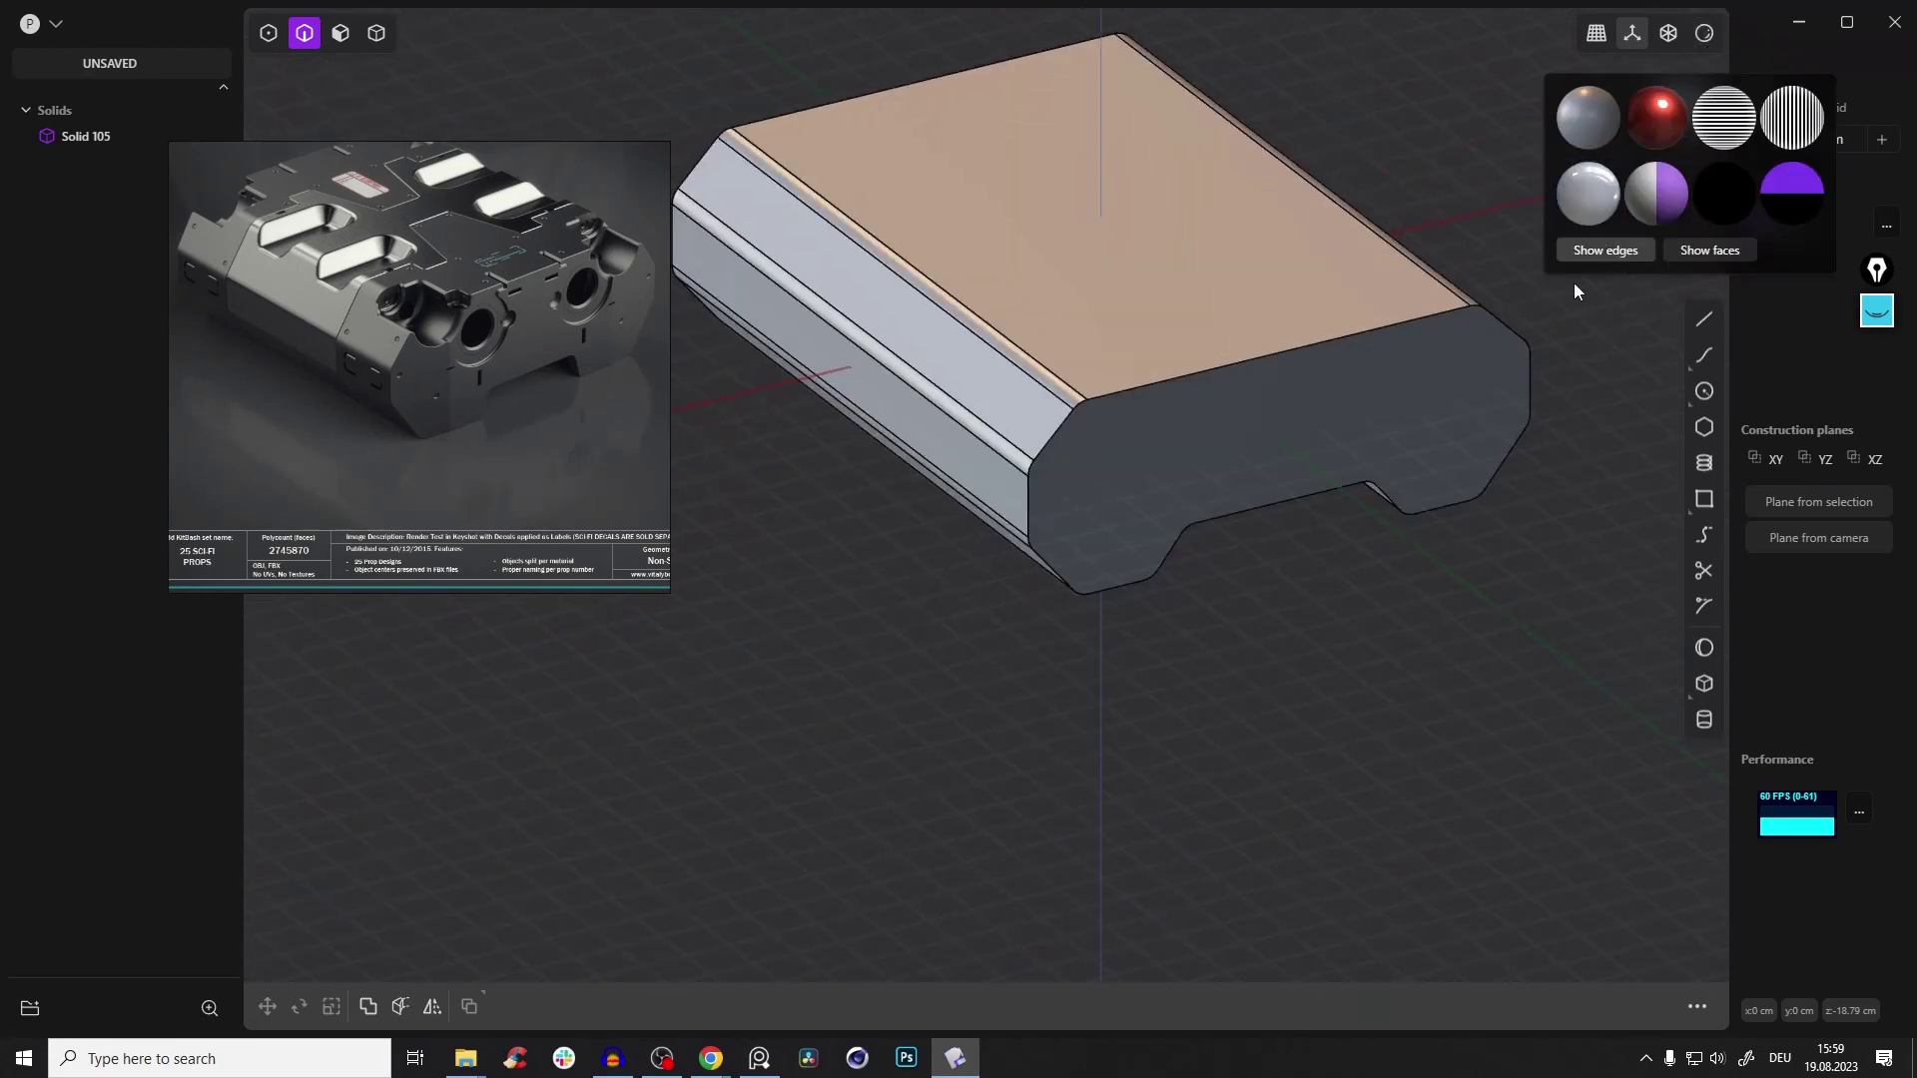
shift+middle_drag(1209, 591, 1182, 467)
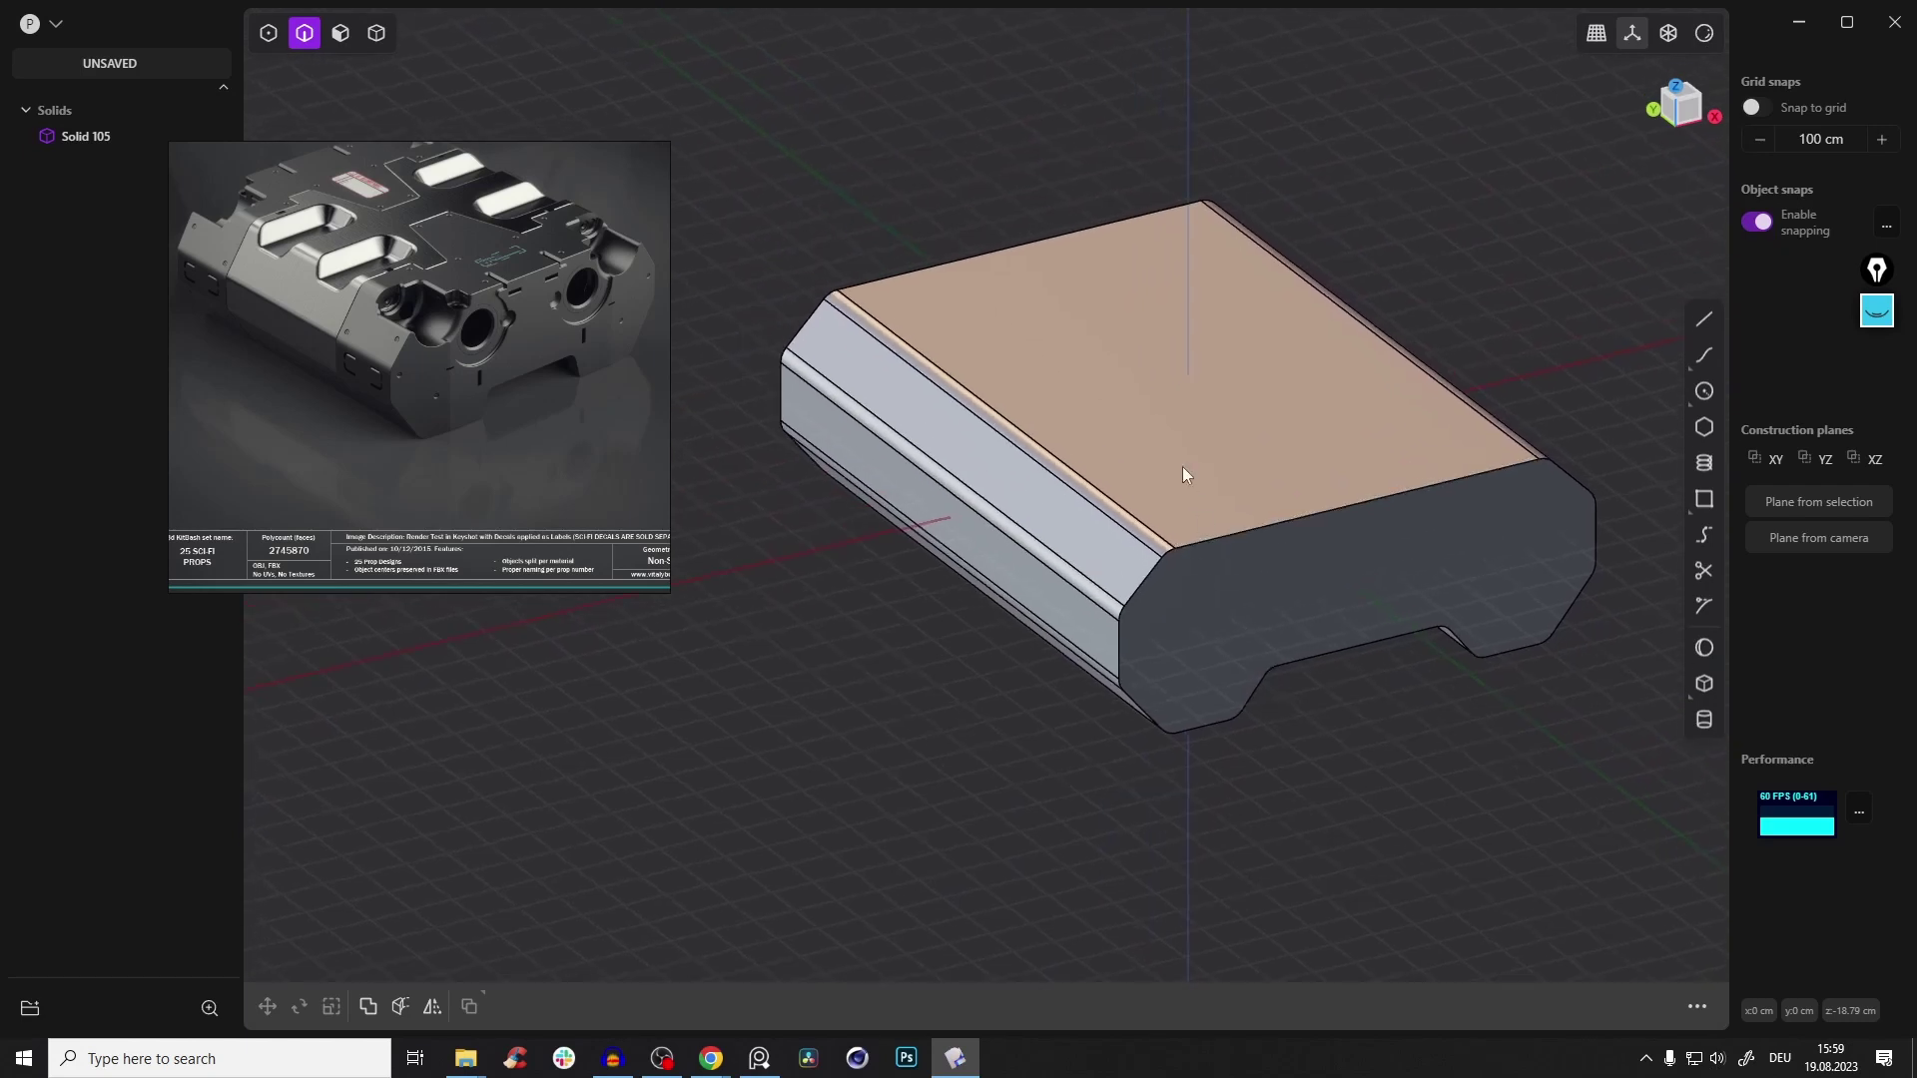
Find the "Viewport: toggle edges" command with the search term "toggl" and assign Shift+E to it
key(f)
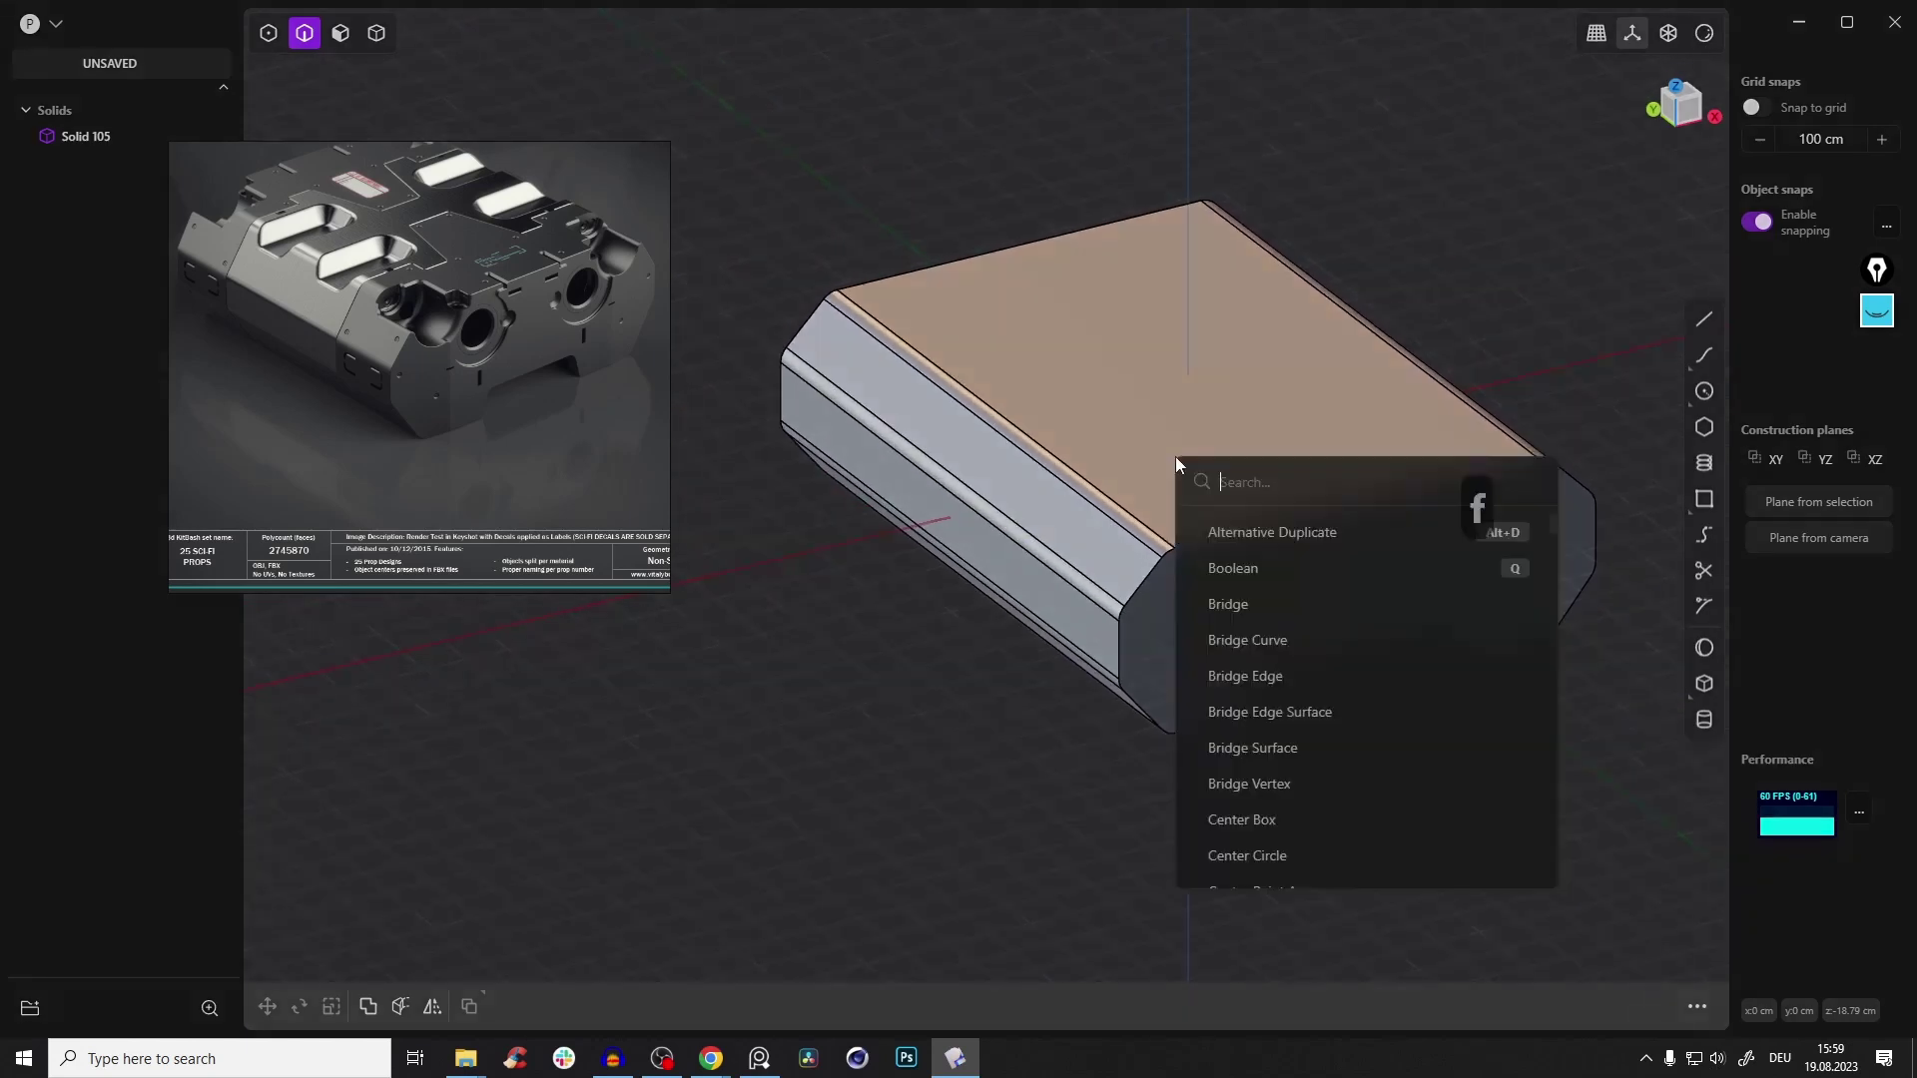
scroll(1524, 639, down, 5)
scroll(1528, 499, up, 5)
text(togglt)
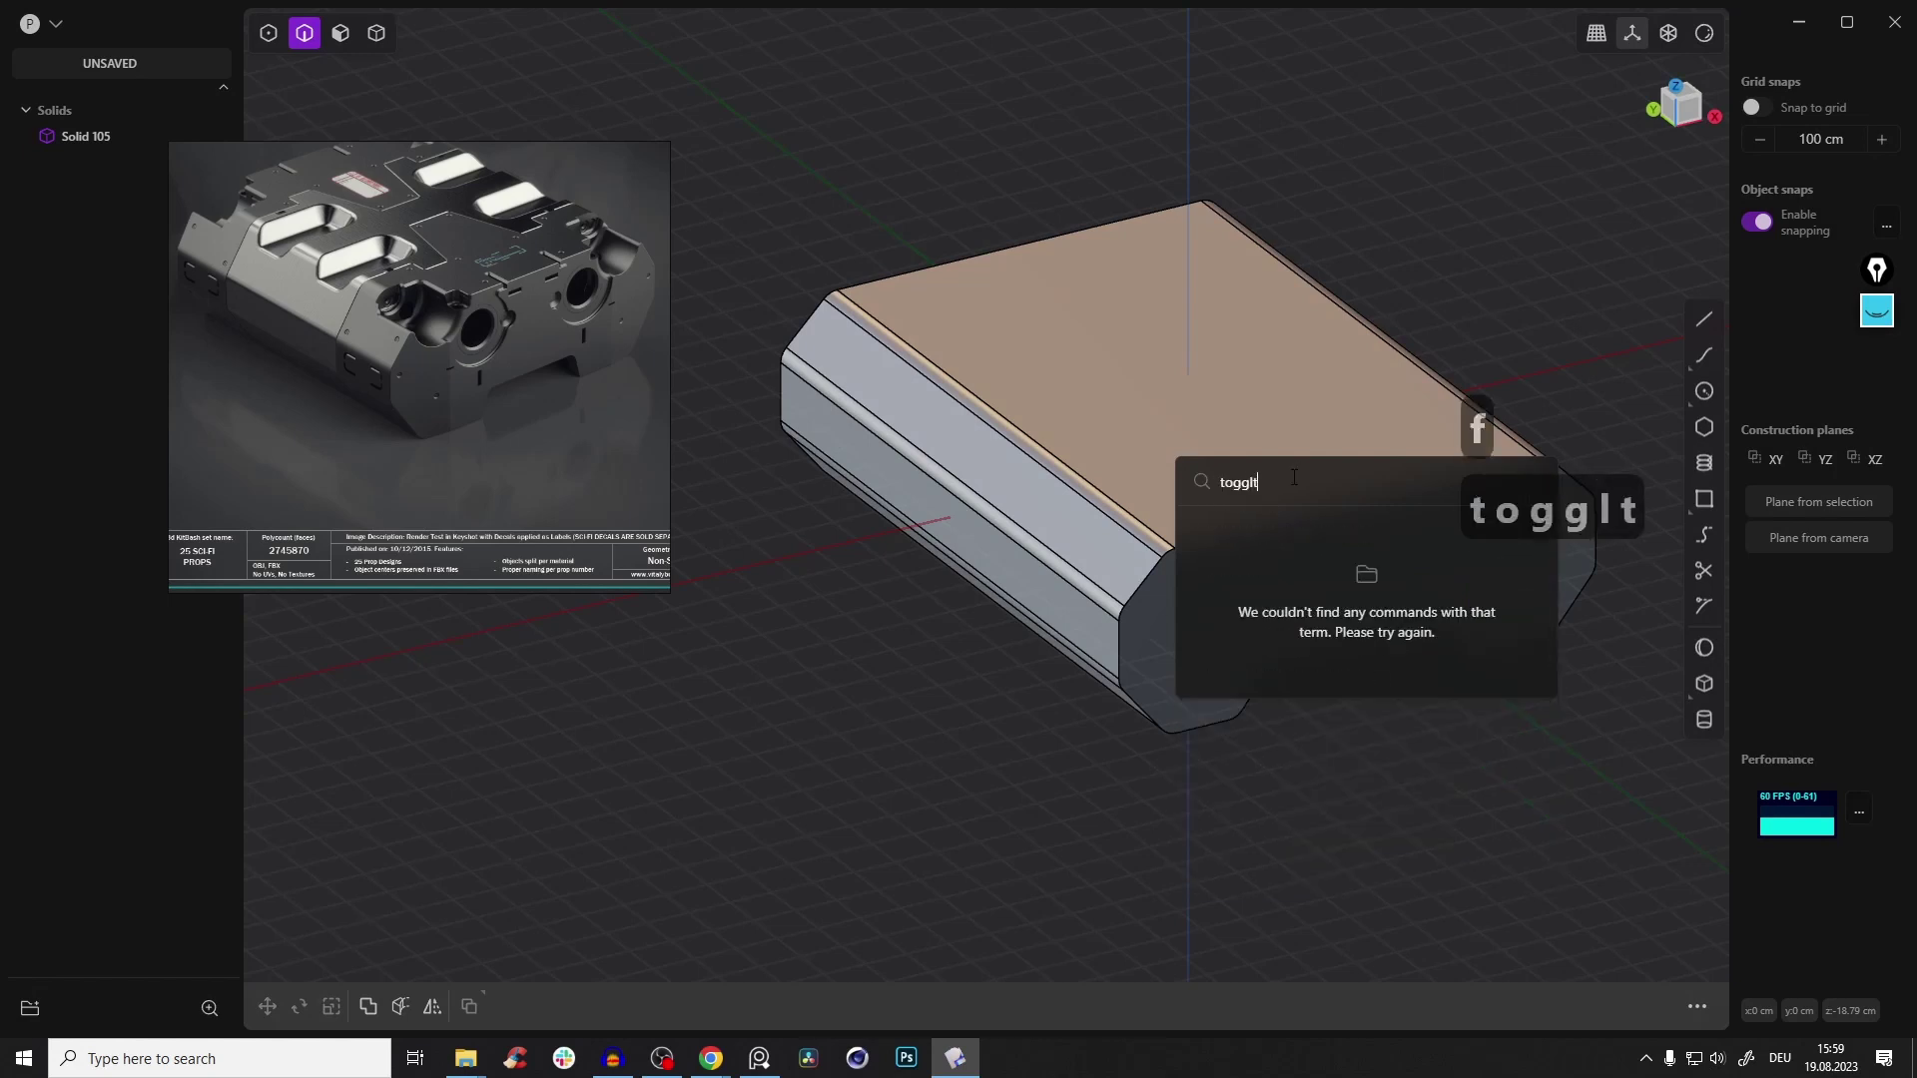
key(BackSpace)
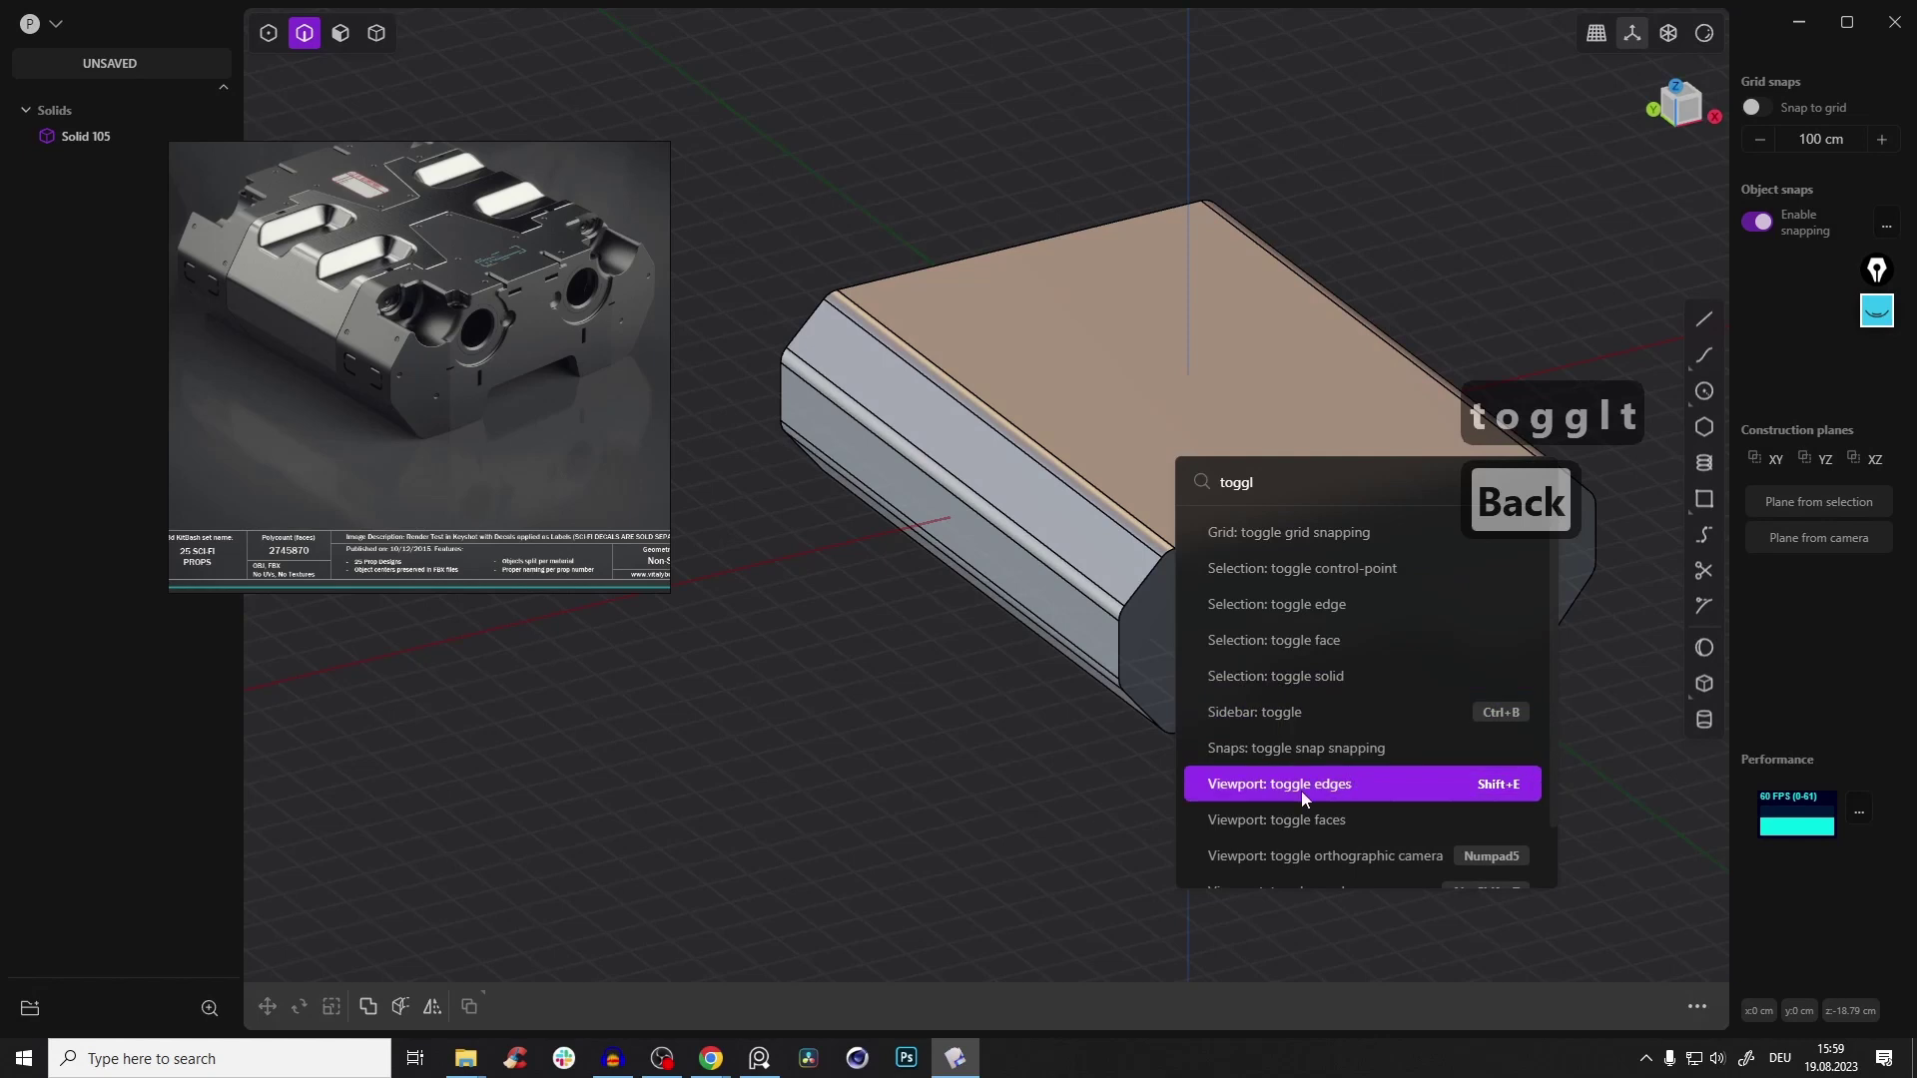
right_click(1470, 789)
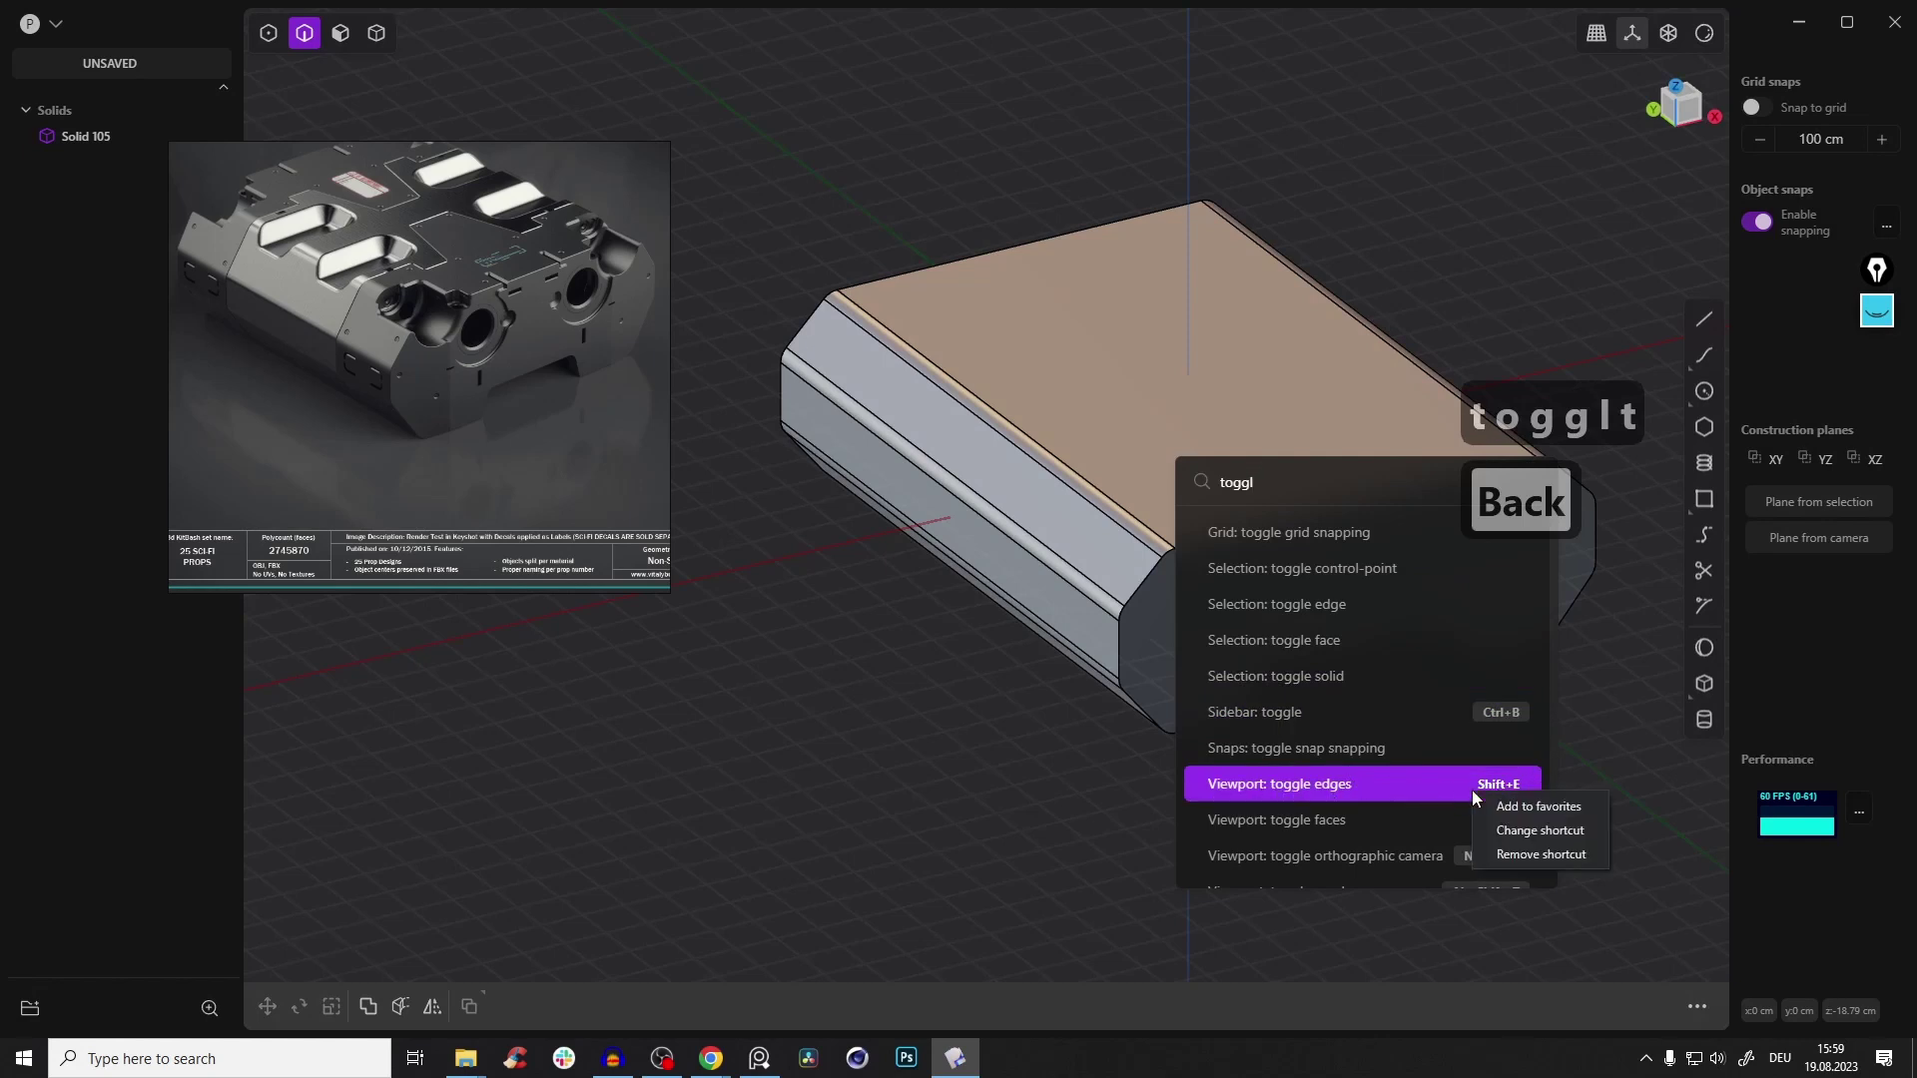
click(1549, 833)
key(e)
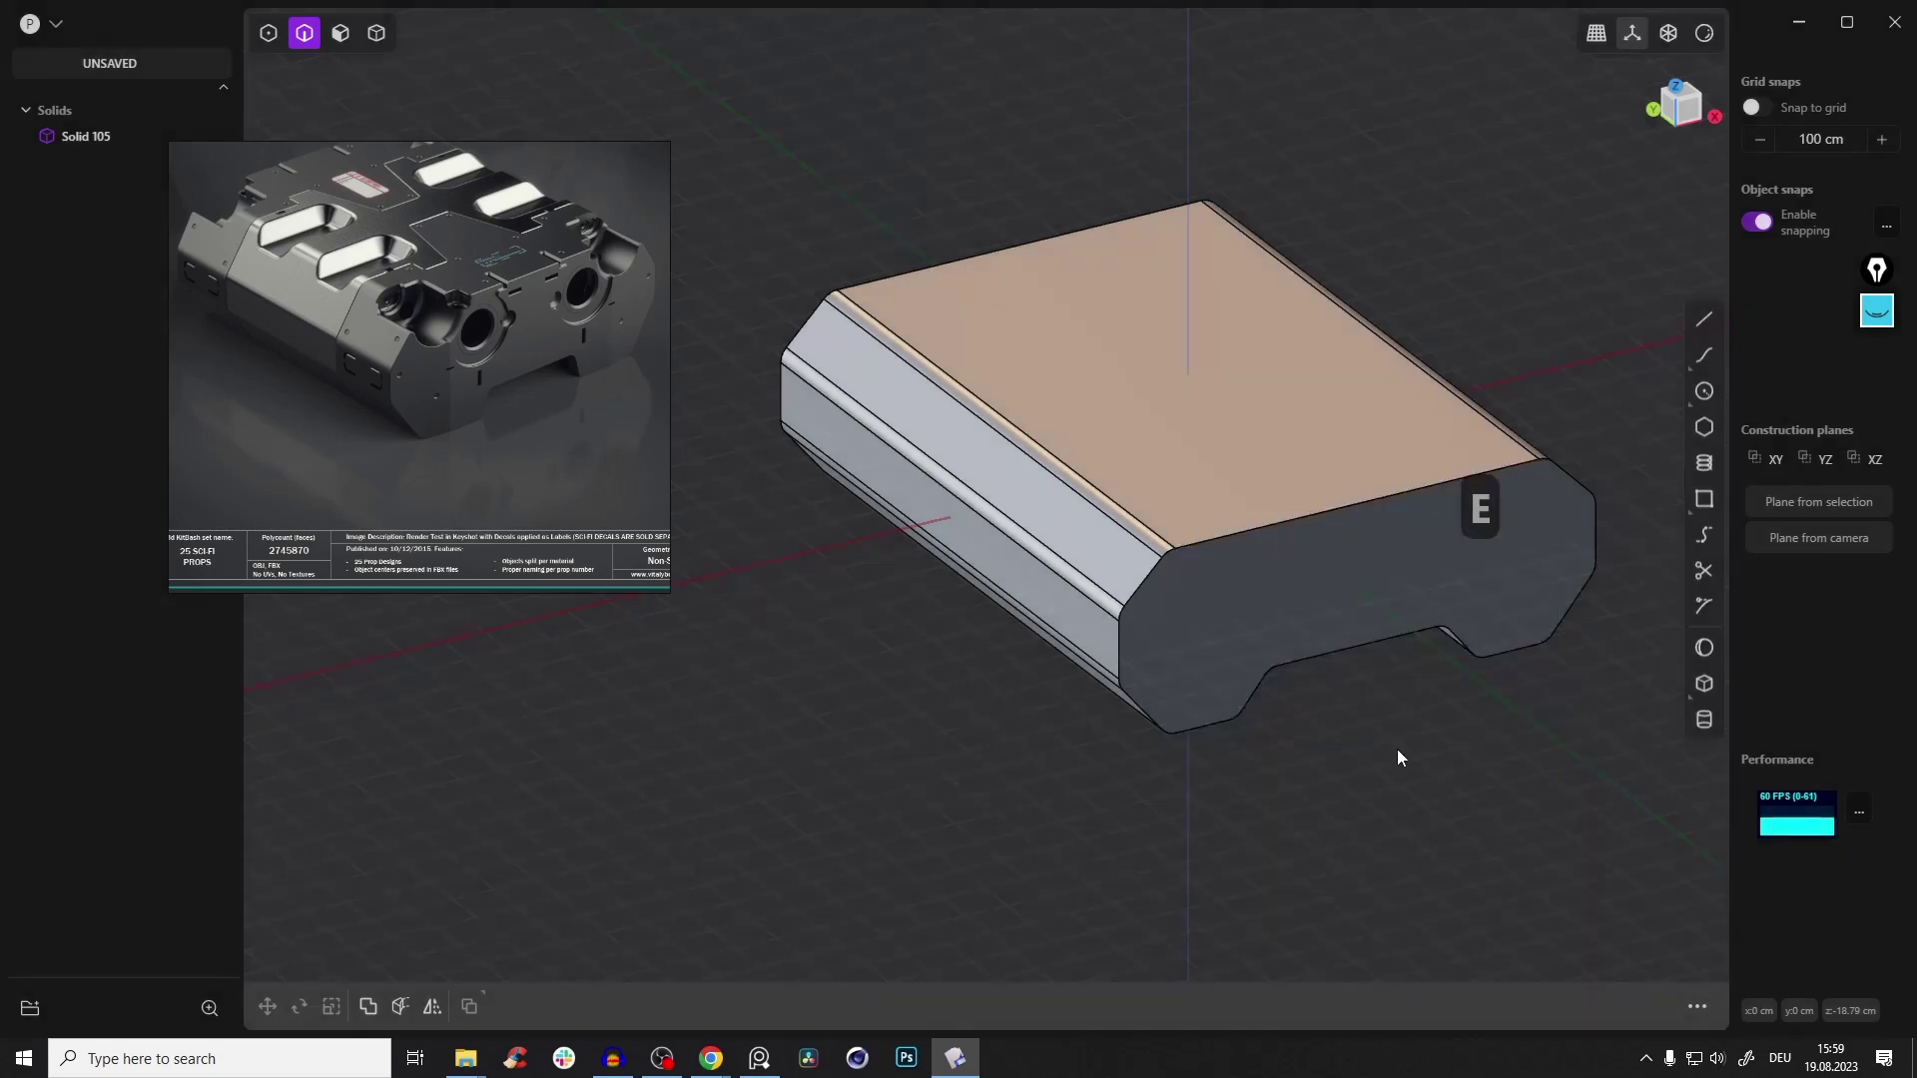
Test the edge display toggle by switching the body's edges off and on several times
key(e)
key(e)
key(e)
key(e)
key(e)
middle_drag(1202, 565, 1086, 613)
scroll(962, 537, up, 3)
key(e)
Examine the reference image's recessed top slots, corner cutouts and round front openings
middle_drag(358, 219, 374, 234)
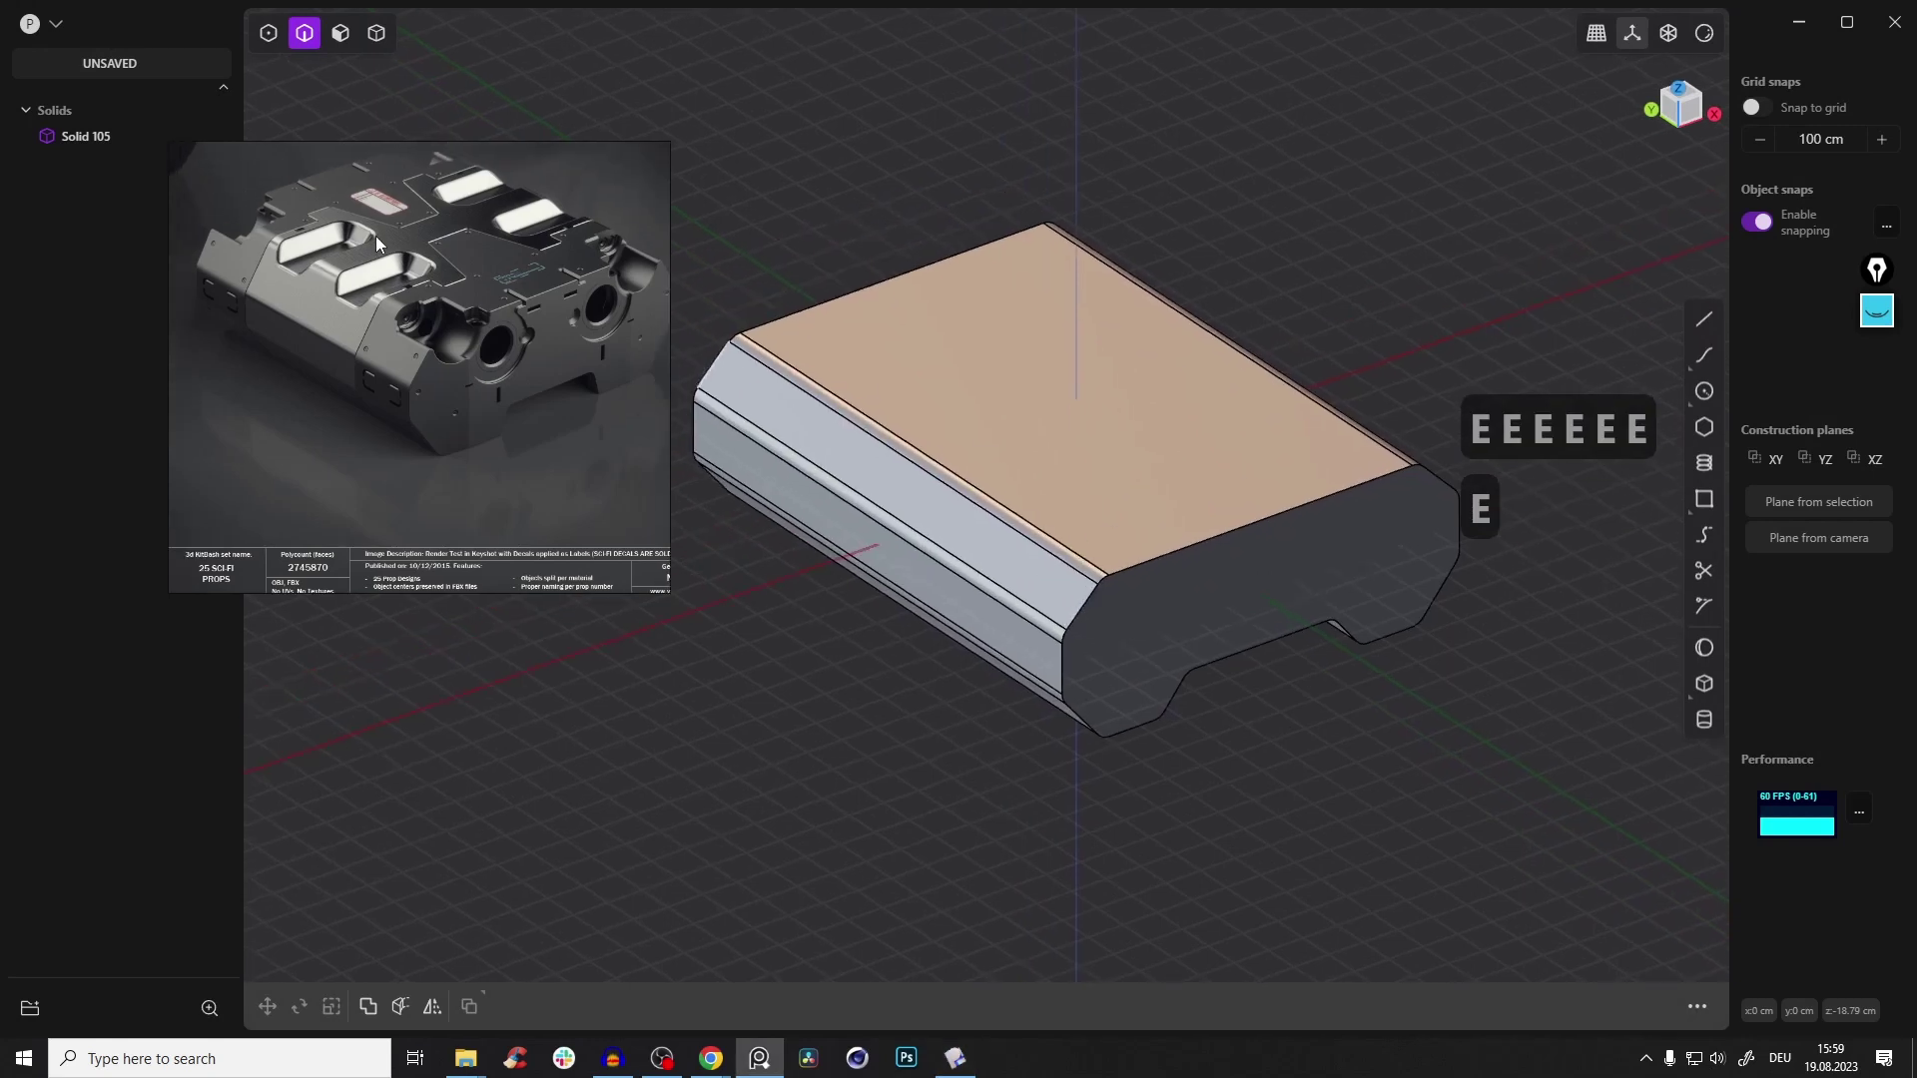
scroll(378, 269, up, 4)
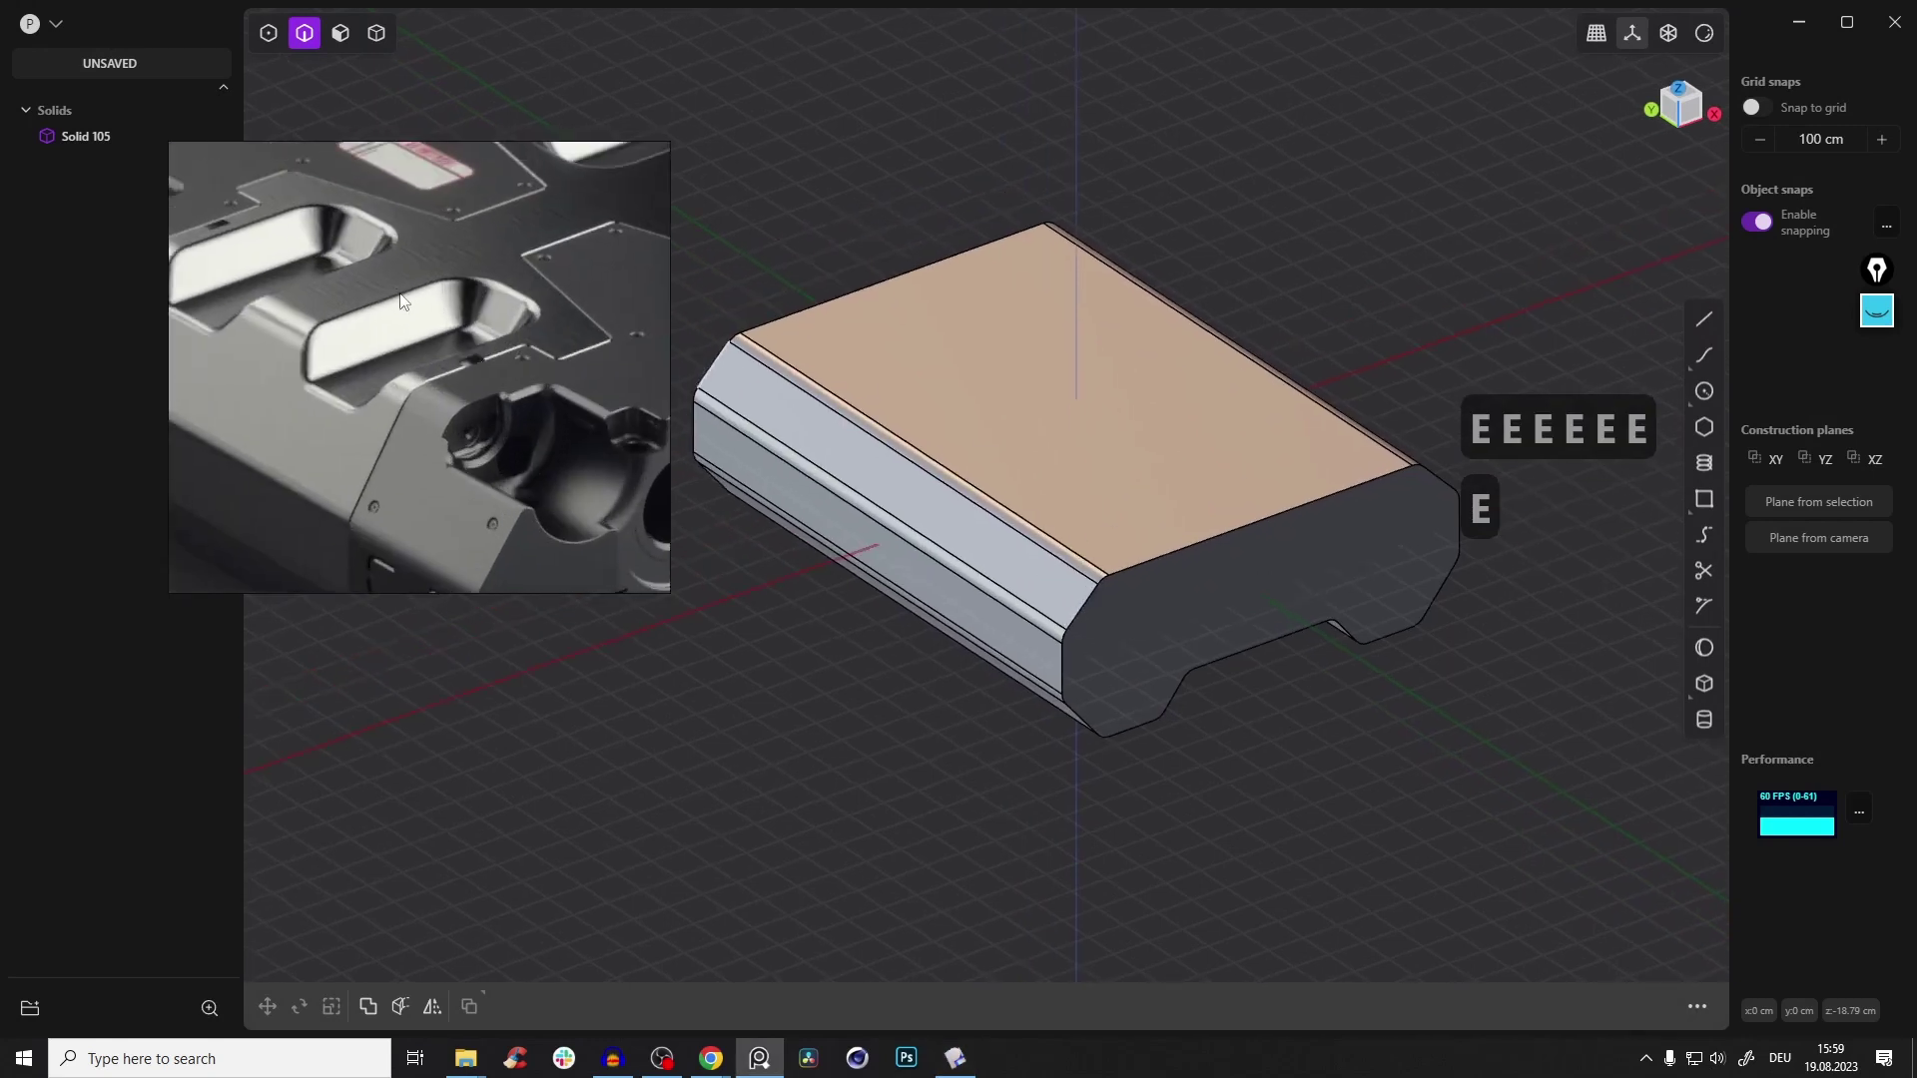
scroll(453, 314, down, 5)
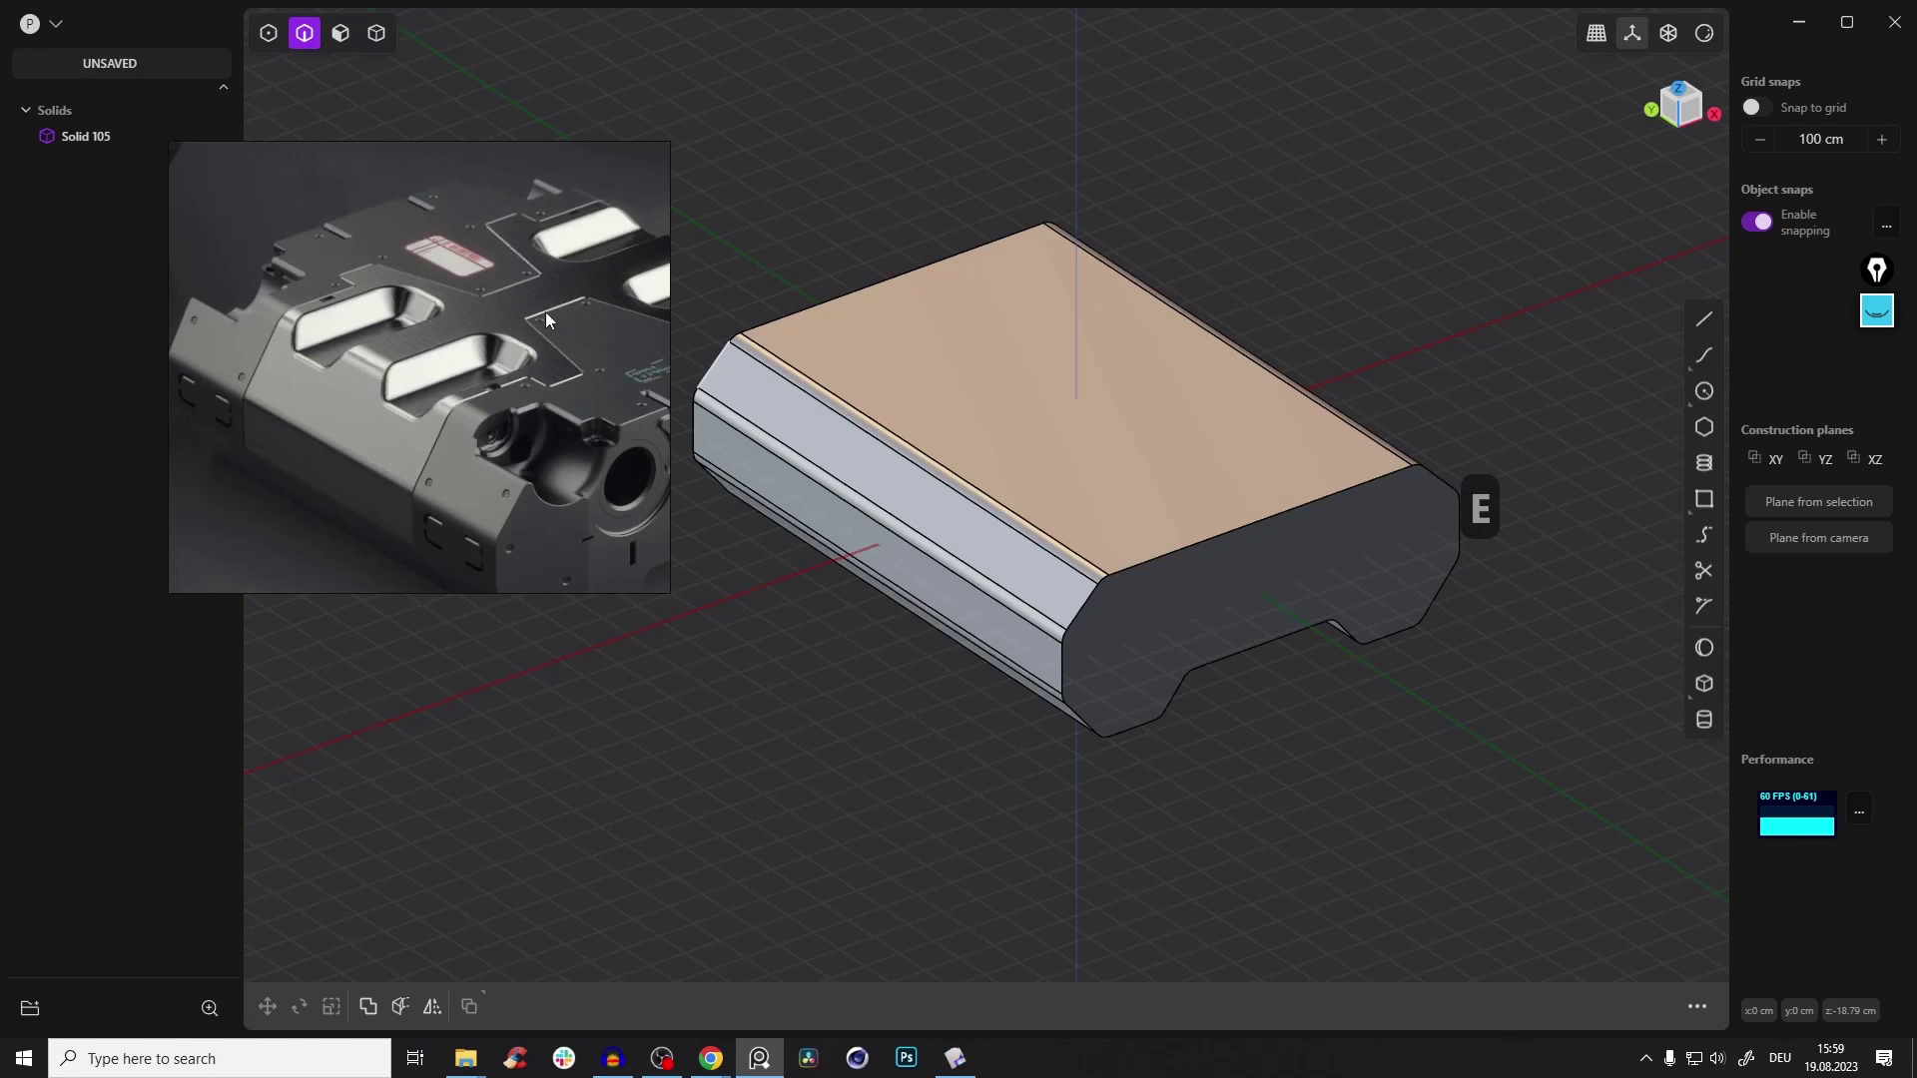
middle_drag(565, 529, 362, 466)
scroll(459, 324, up, 2)
scroll(362, 465, down, 2)
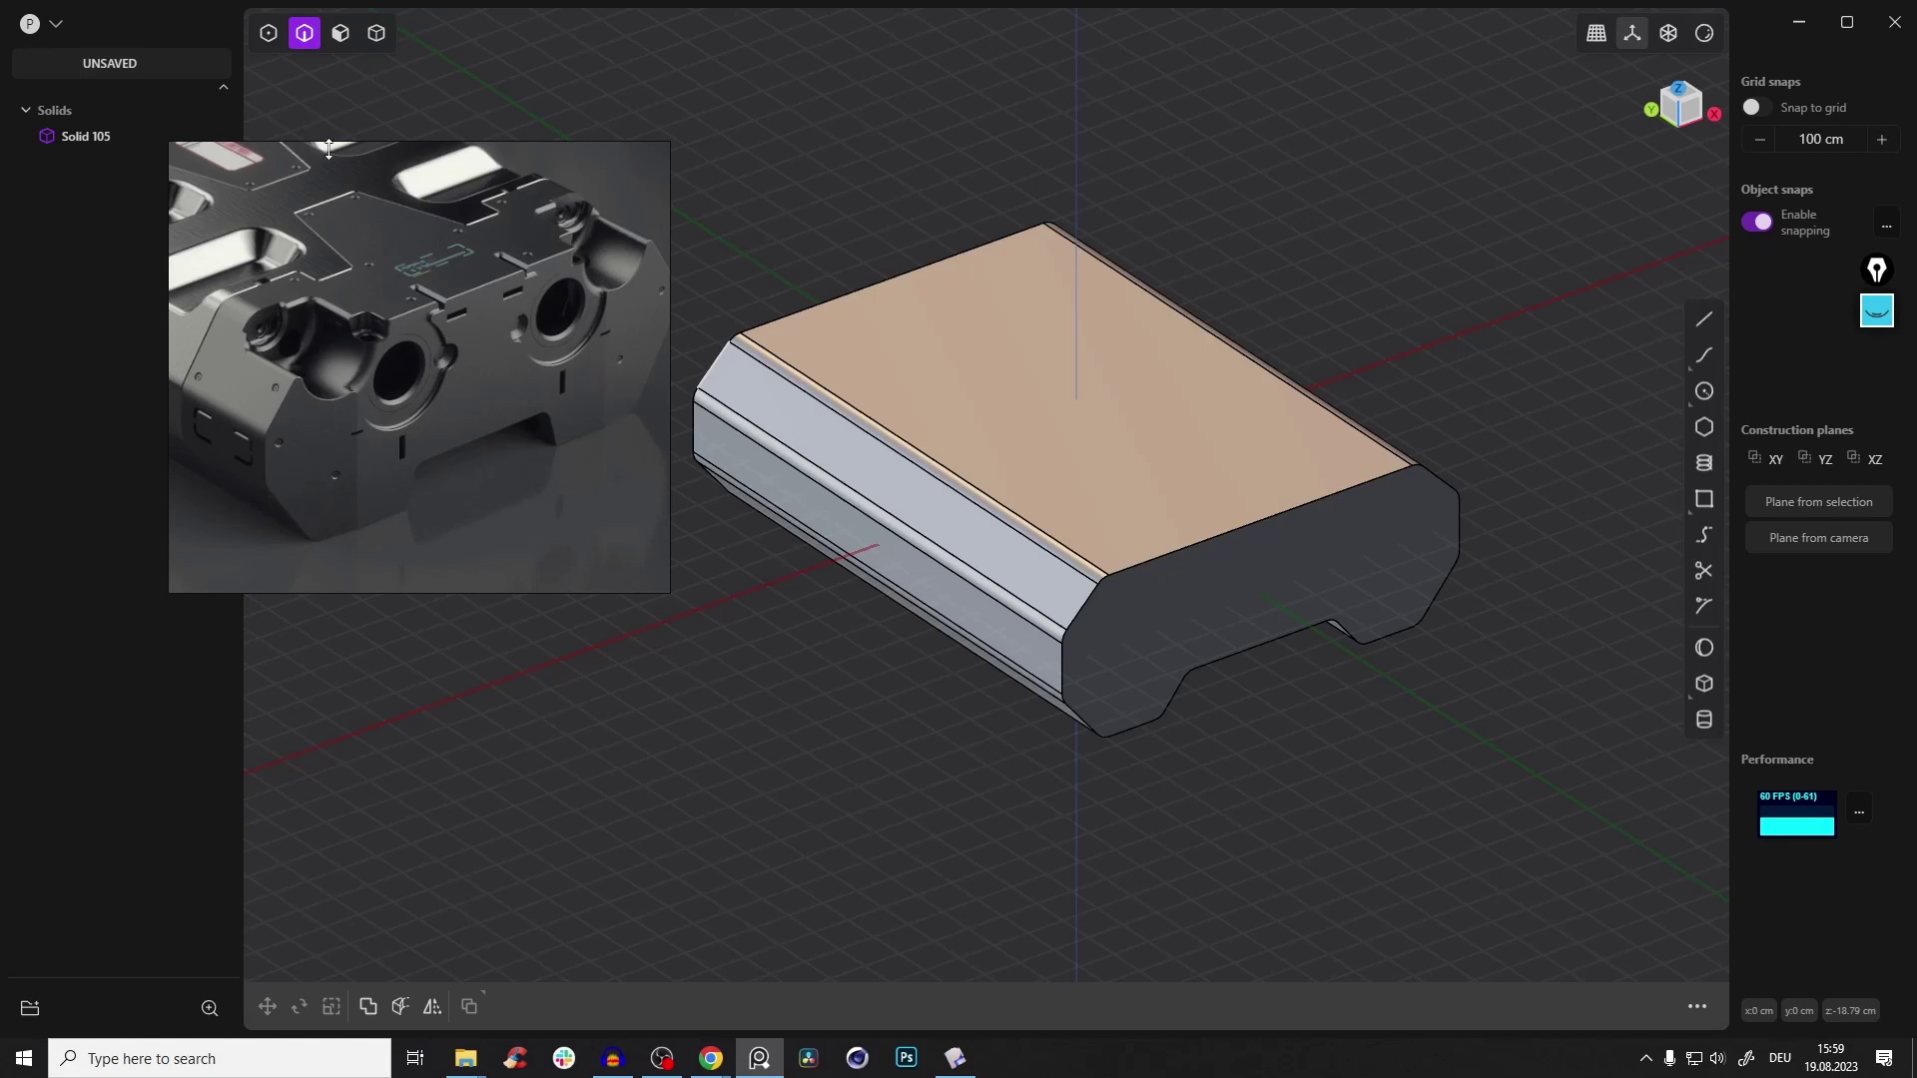
middle_drag(284, 291, 430, 392)
scroll(429, 392, down, 2)
In top view, draw a slanted line about 314 cm long from the body's front top edge out past its side
middle_drag(755, 447, 1230, 255)
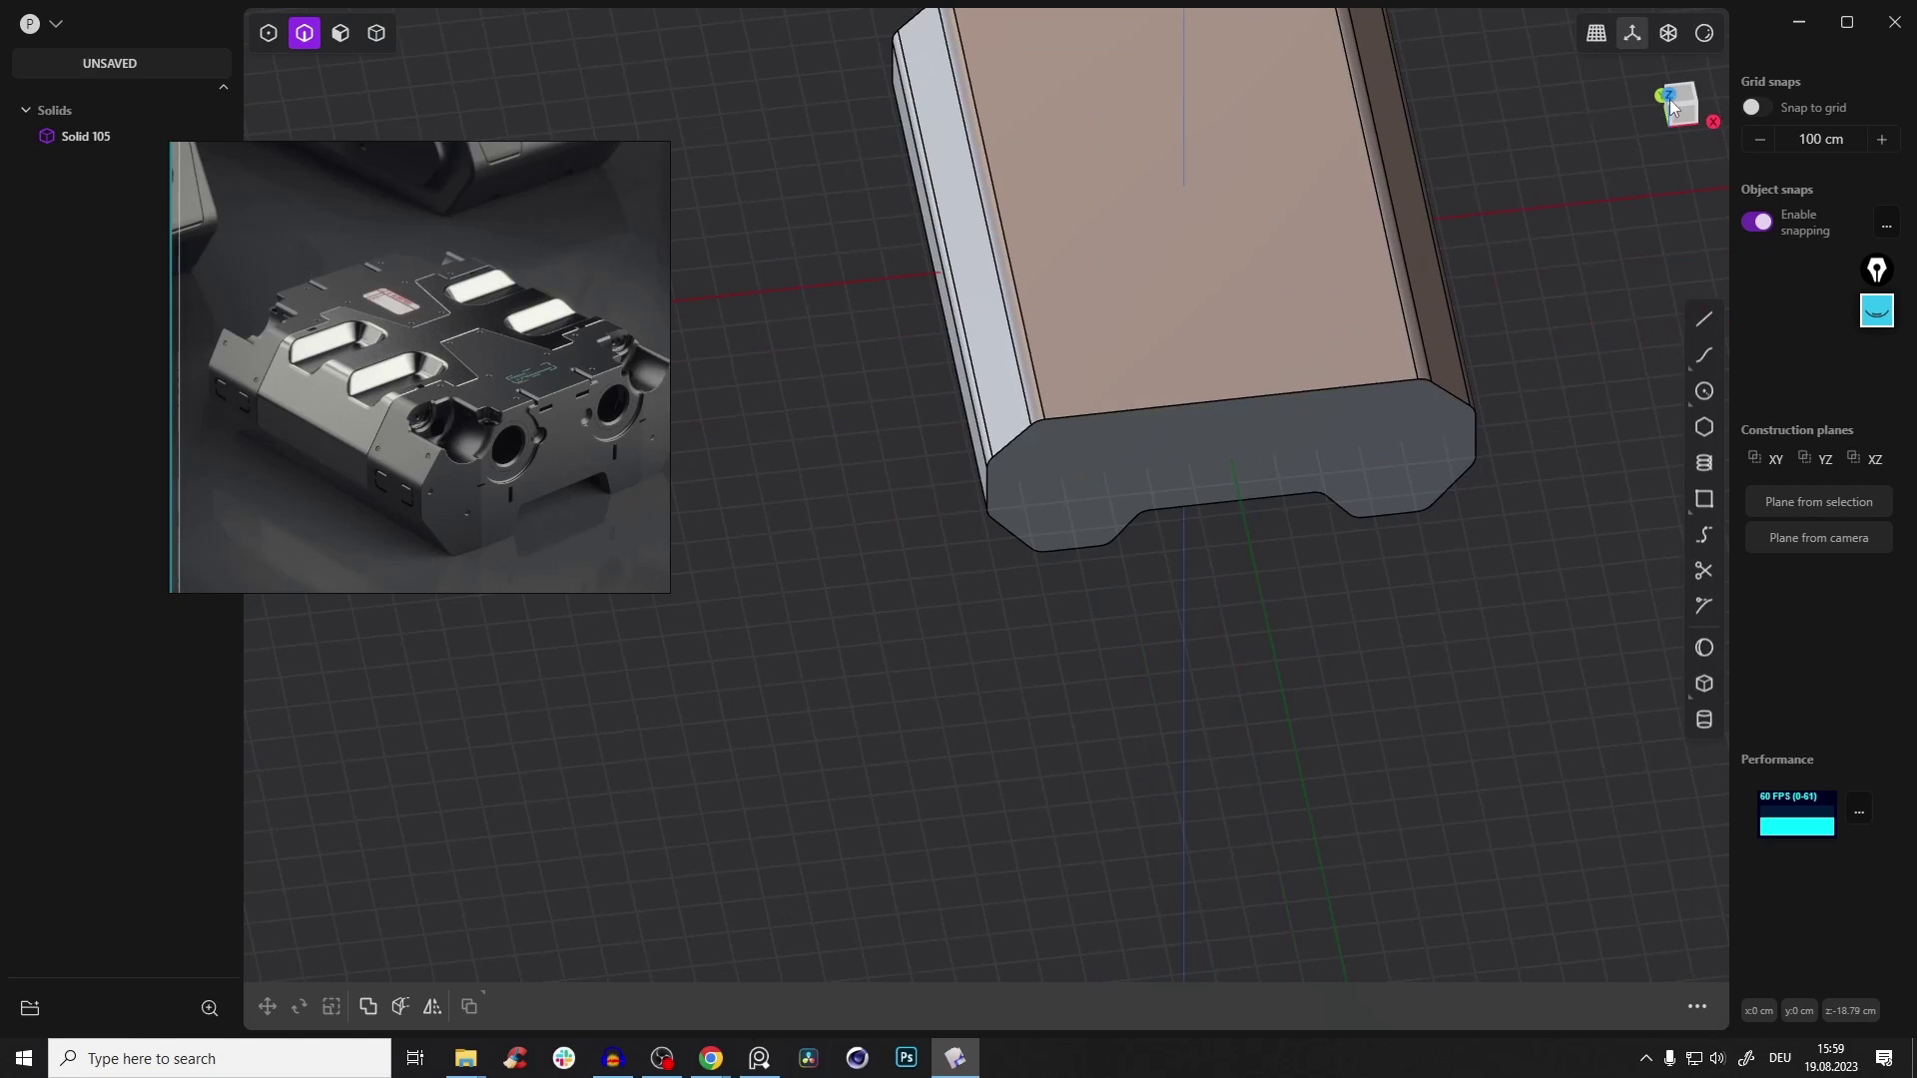
click(1696, 96)
scroll(1142, 464, up, 3)
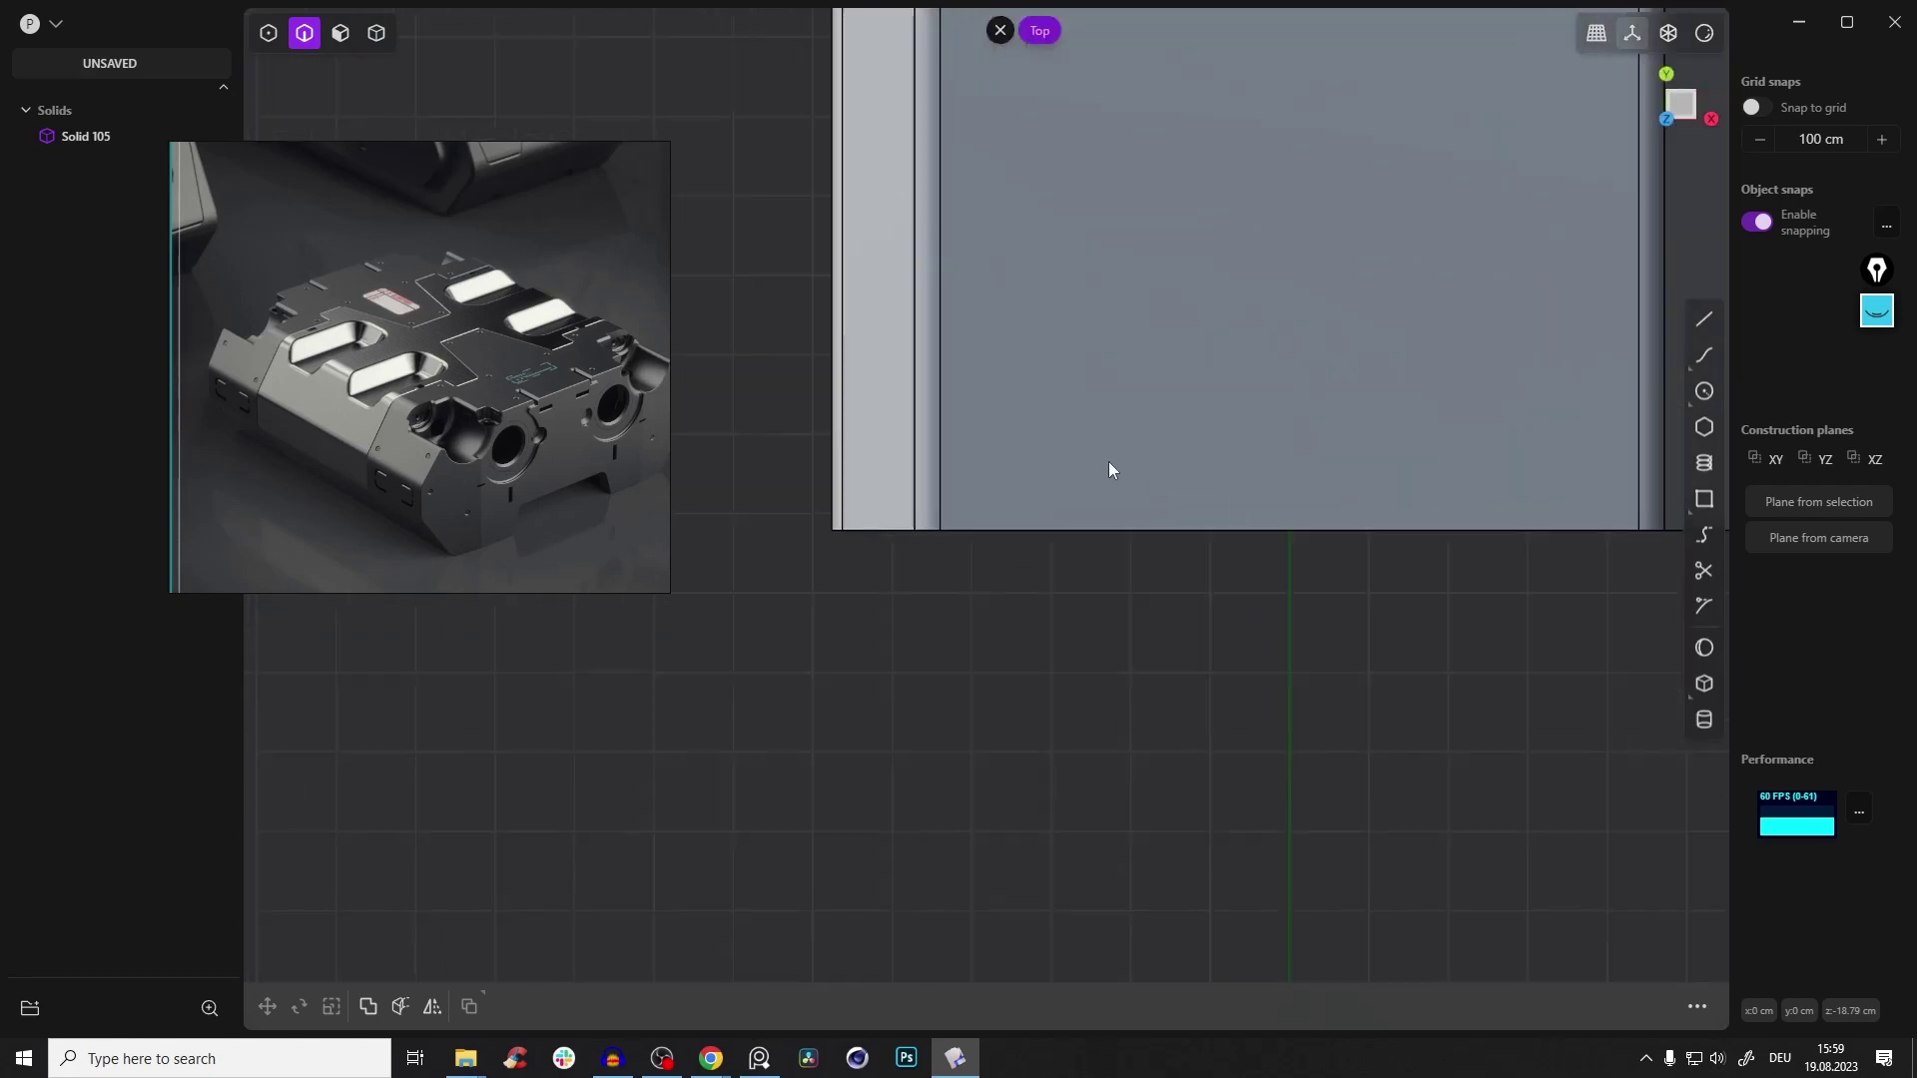
middle_drag(1115, 502, 1098, 409)
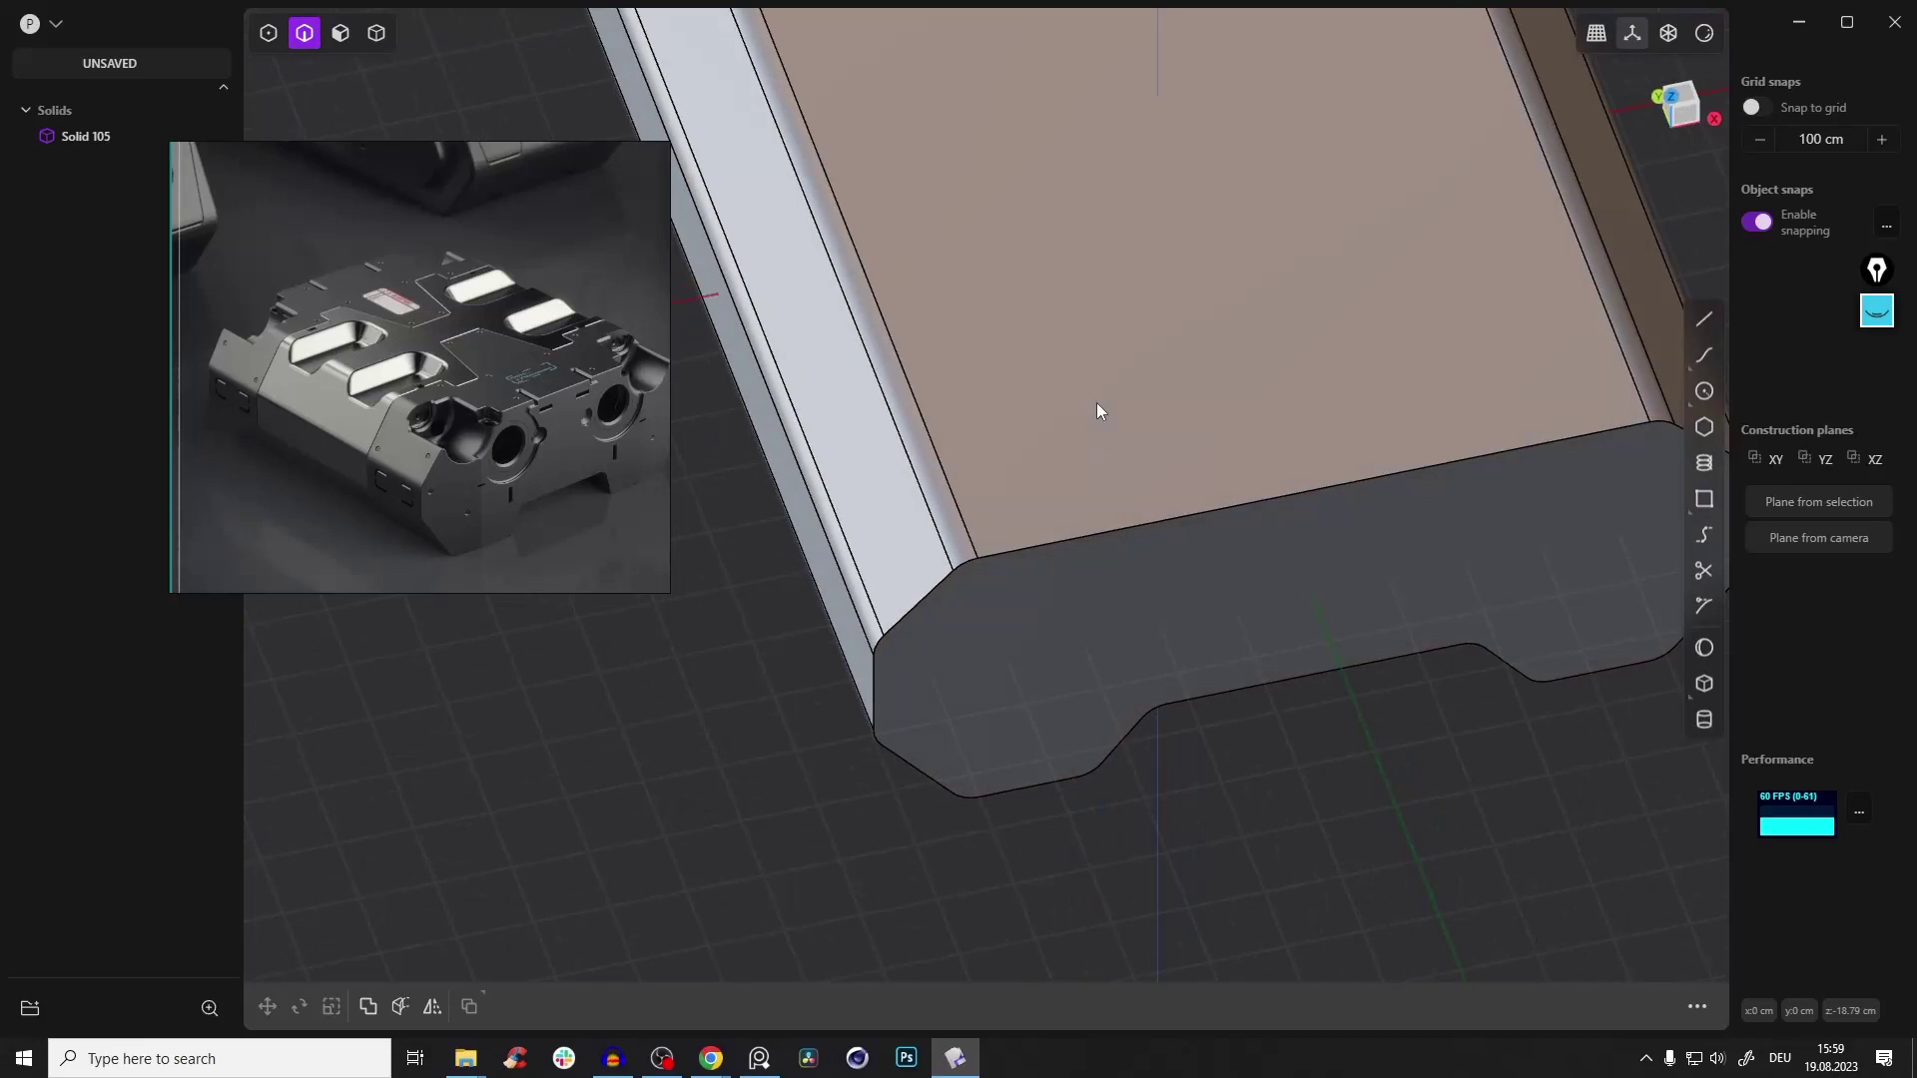
click(1707, 322)
middle_drag(999, 553, 956, 559)
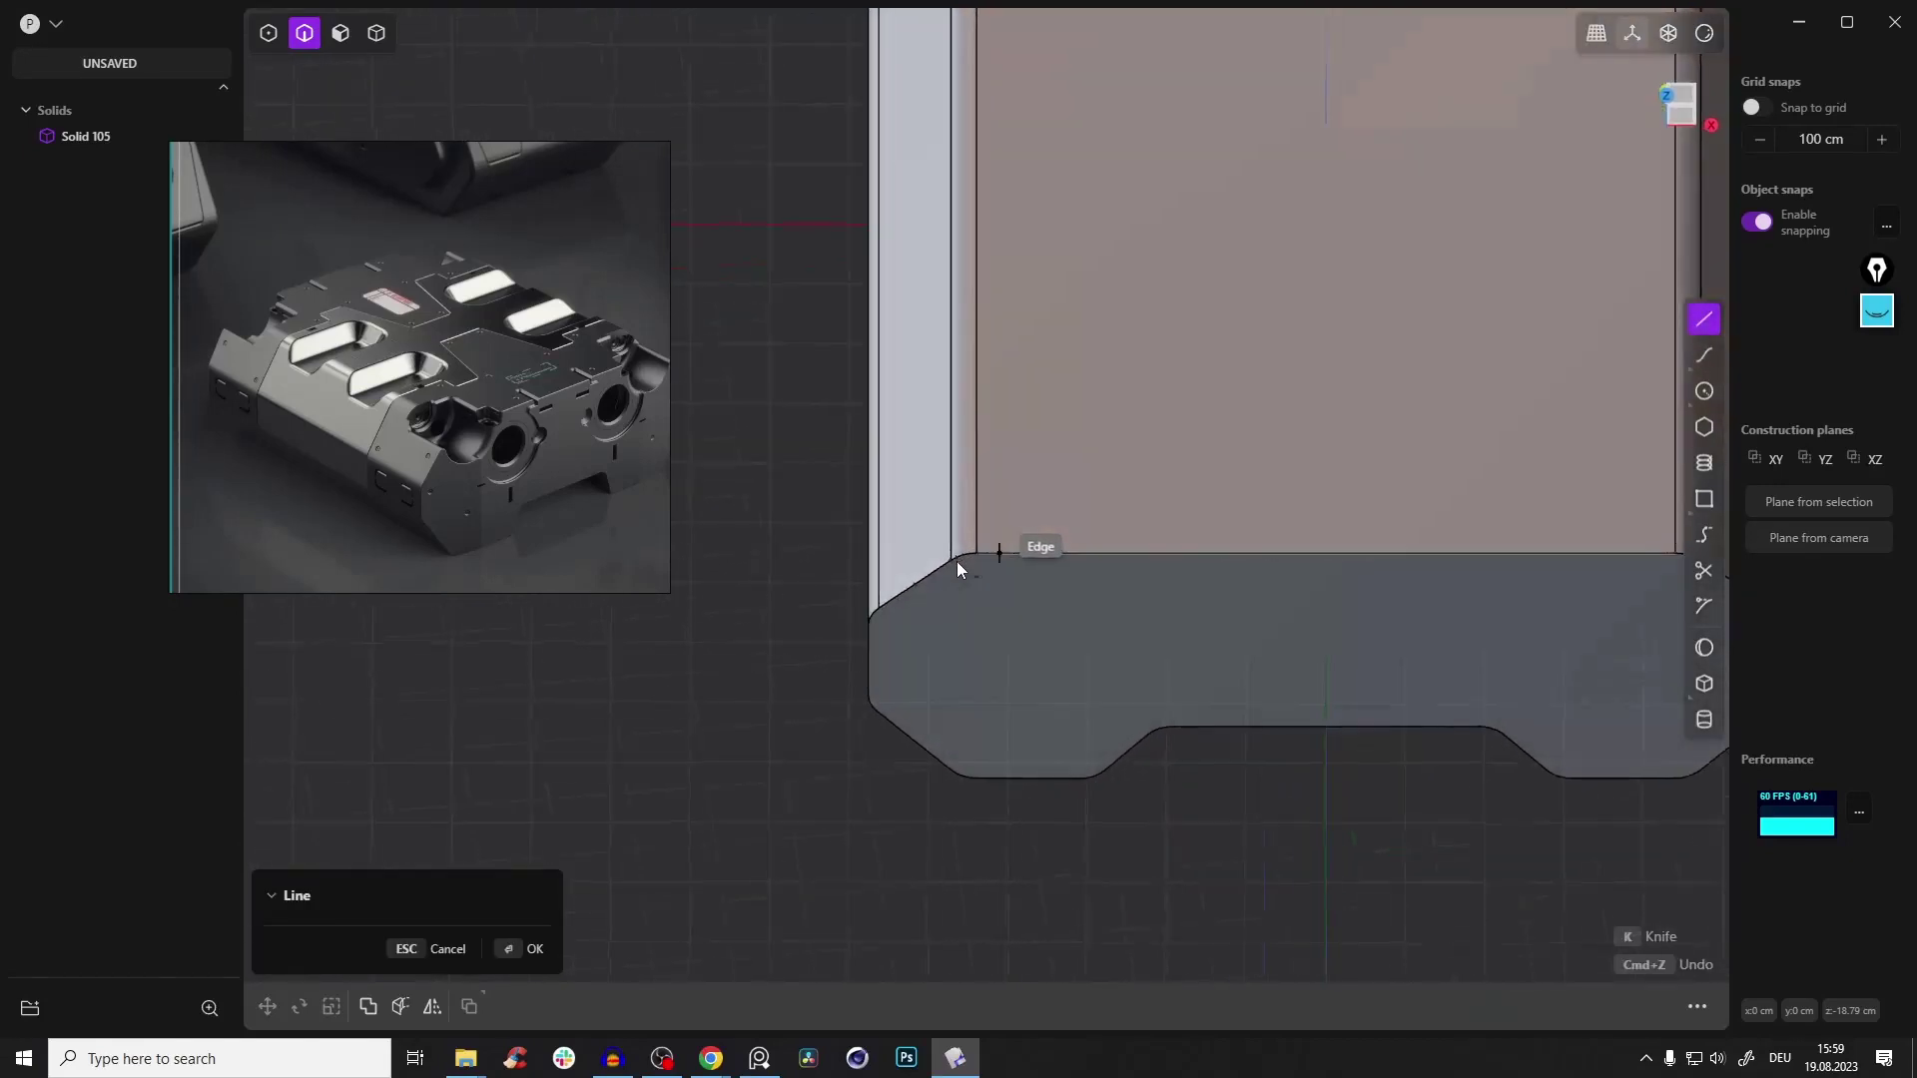
click(1038, 555)
middle_drag(1038, 555, 1123, 560)
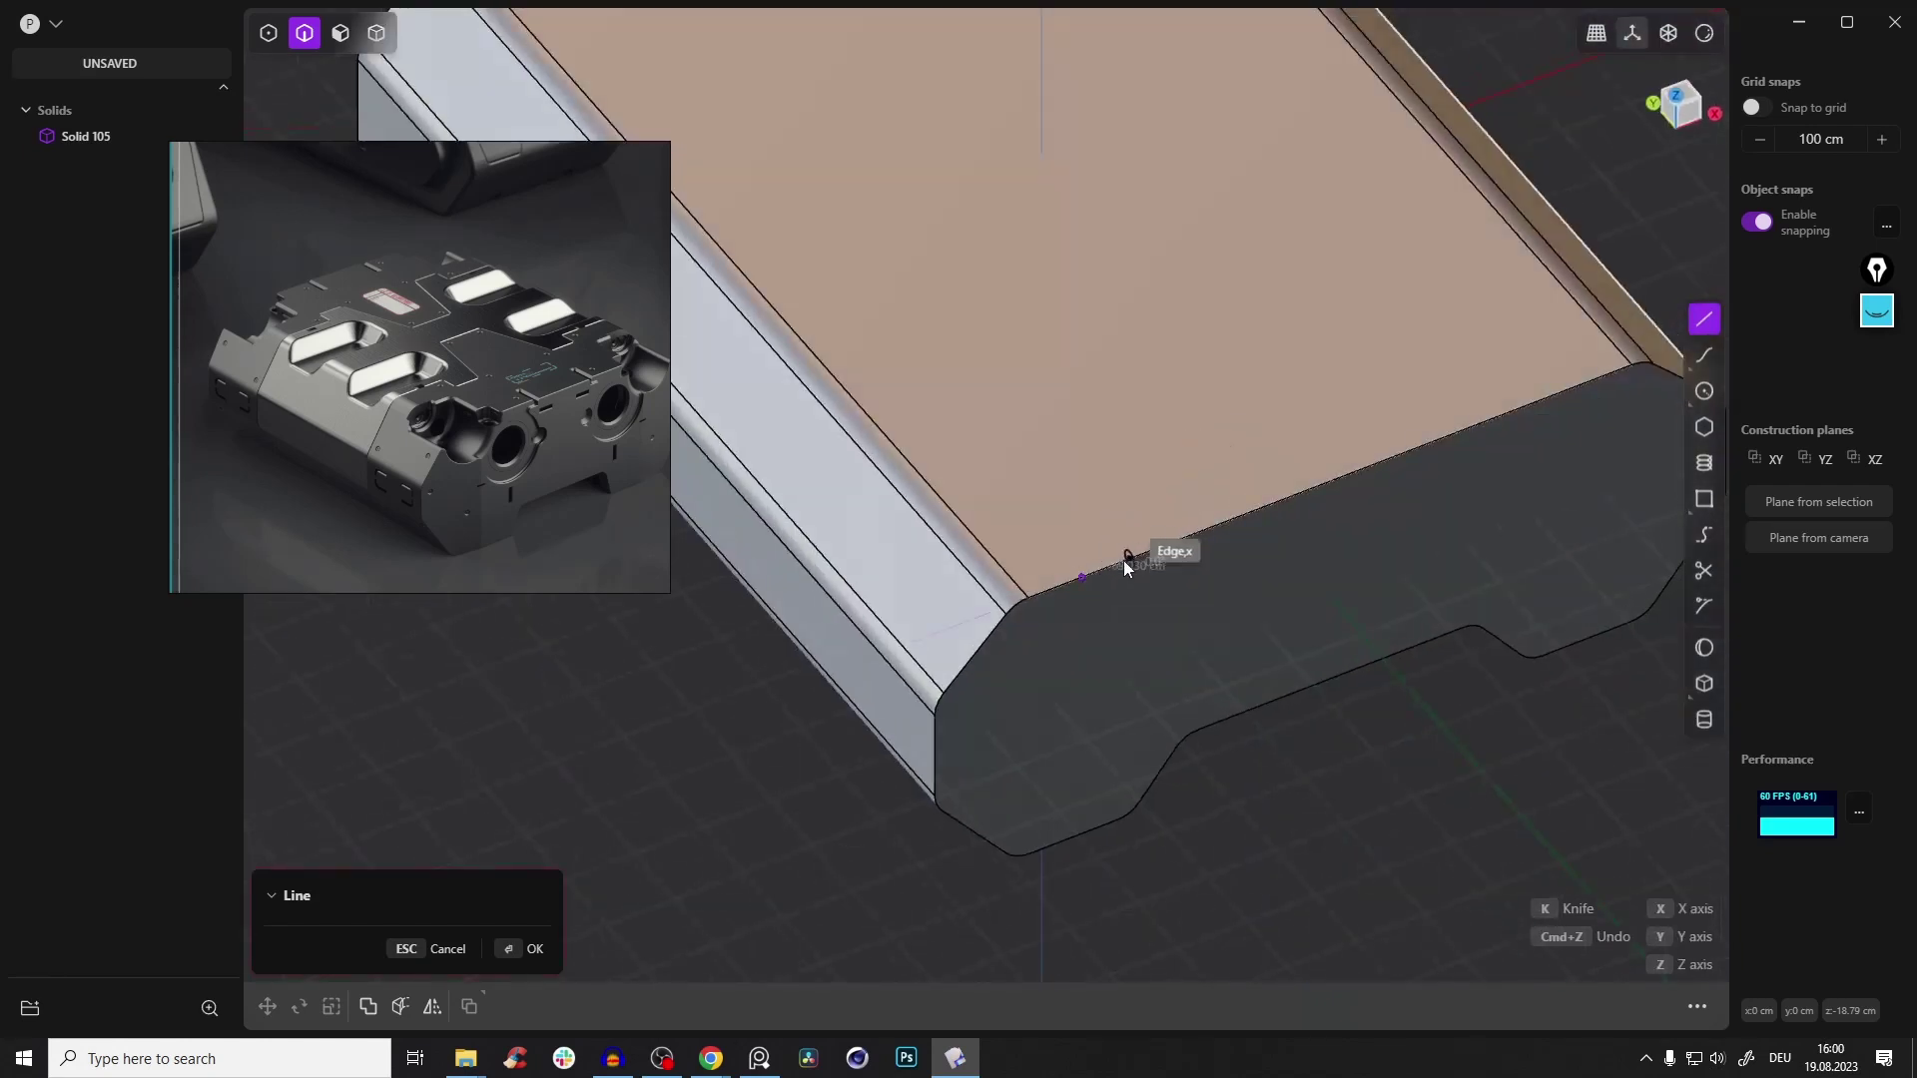
middle_drag(1579, 351, 1805, 152)
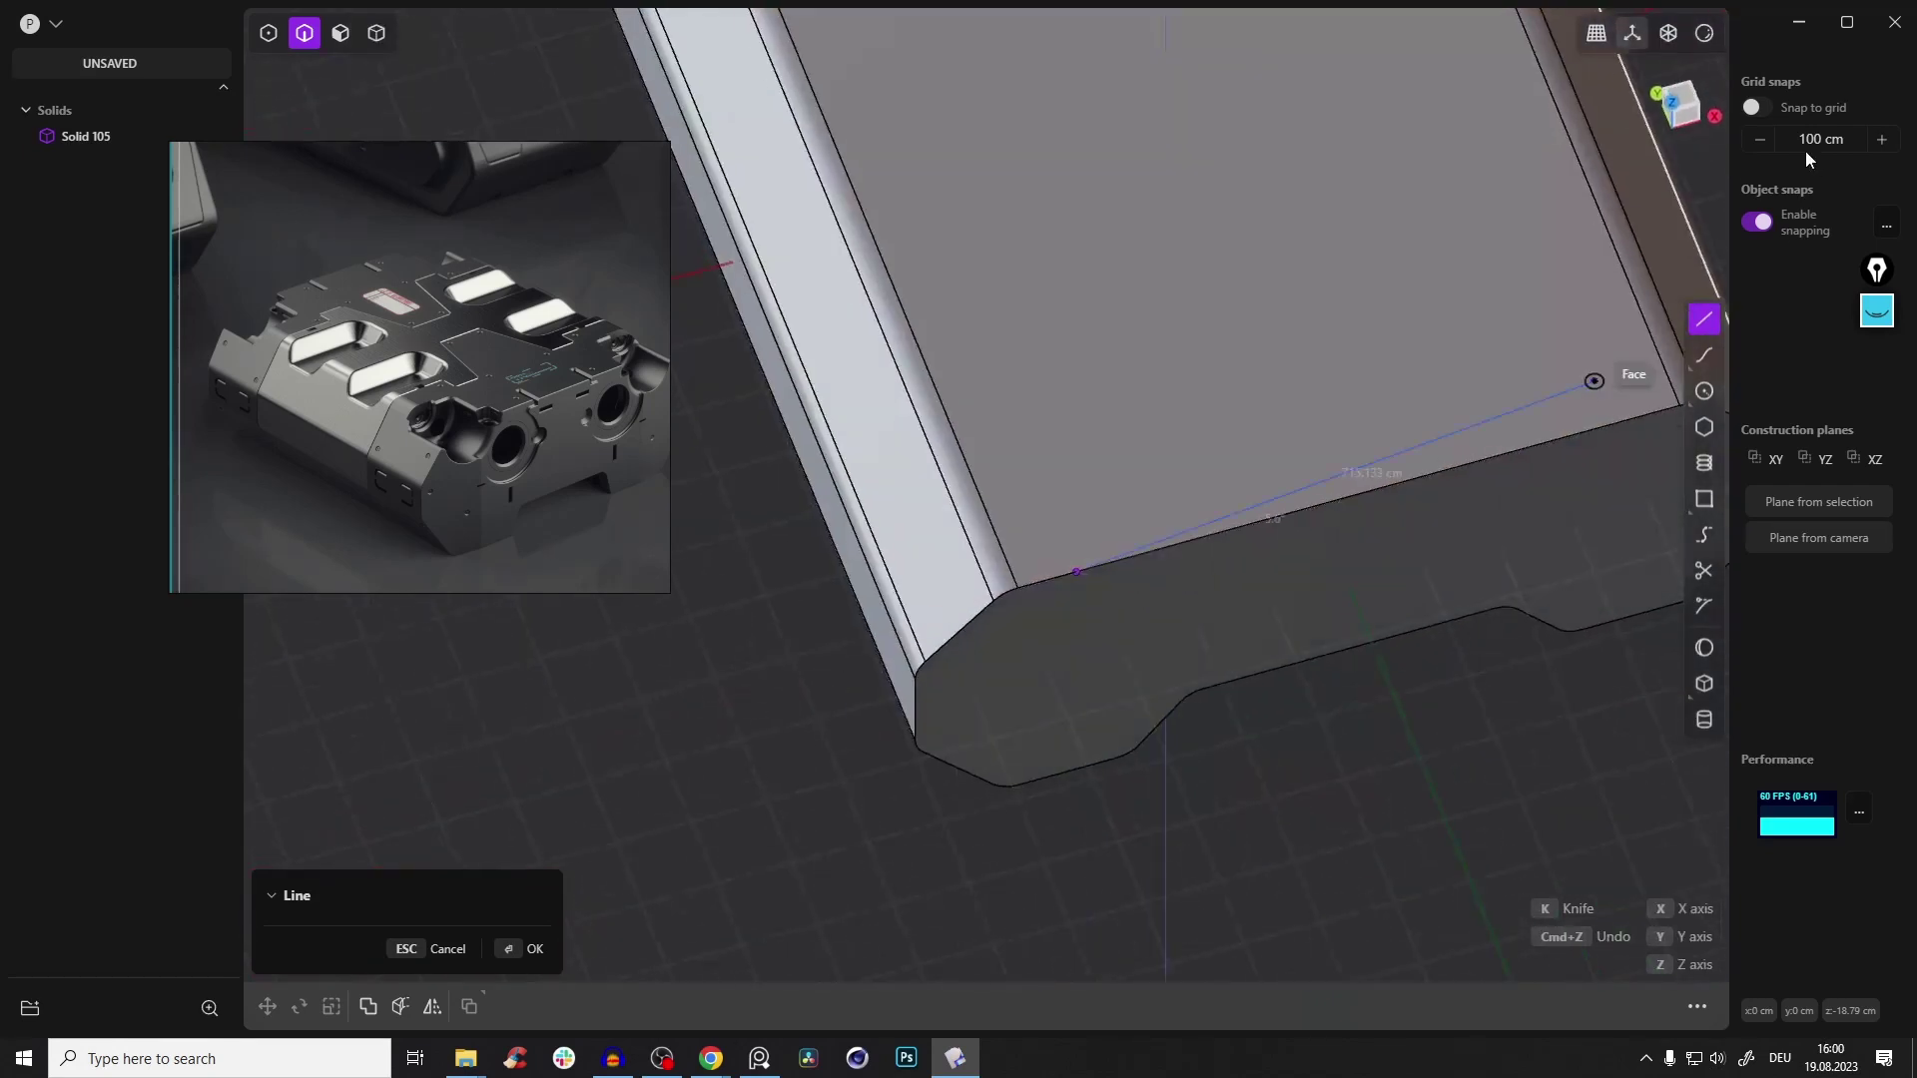
click(1694, 108)
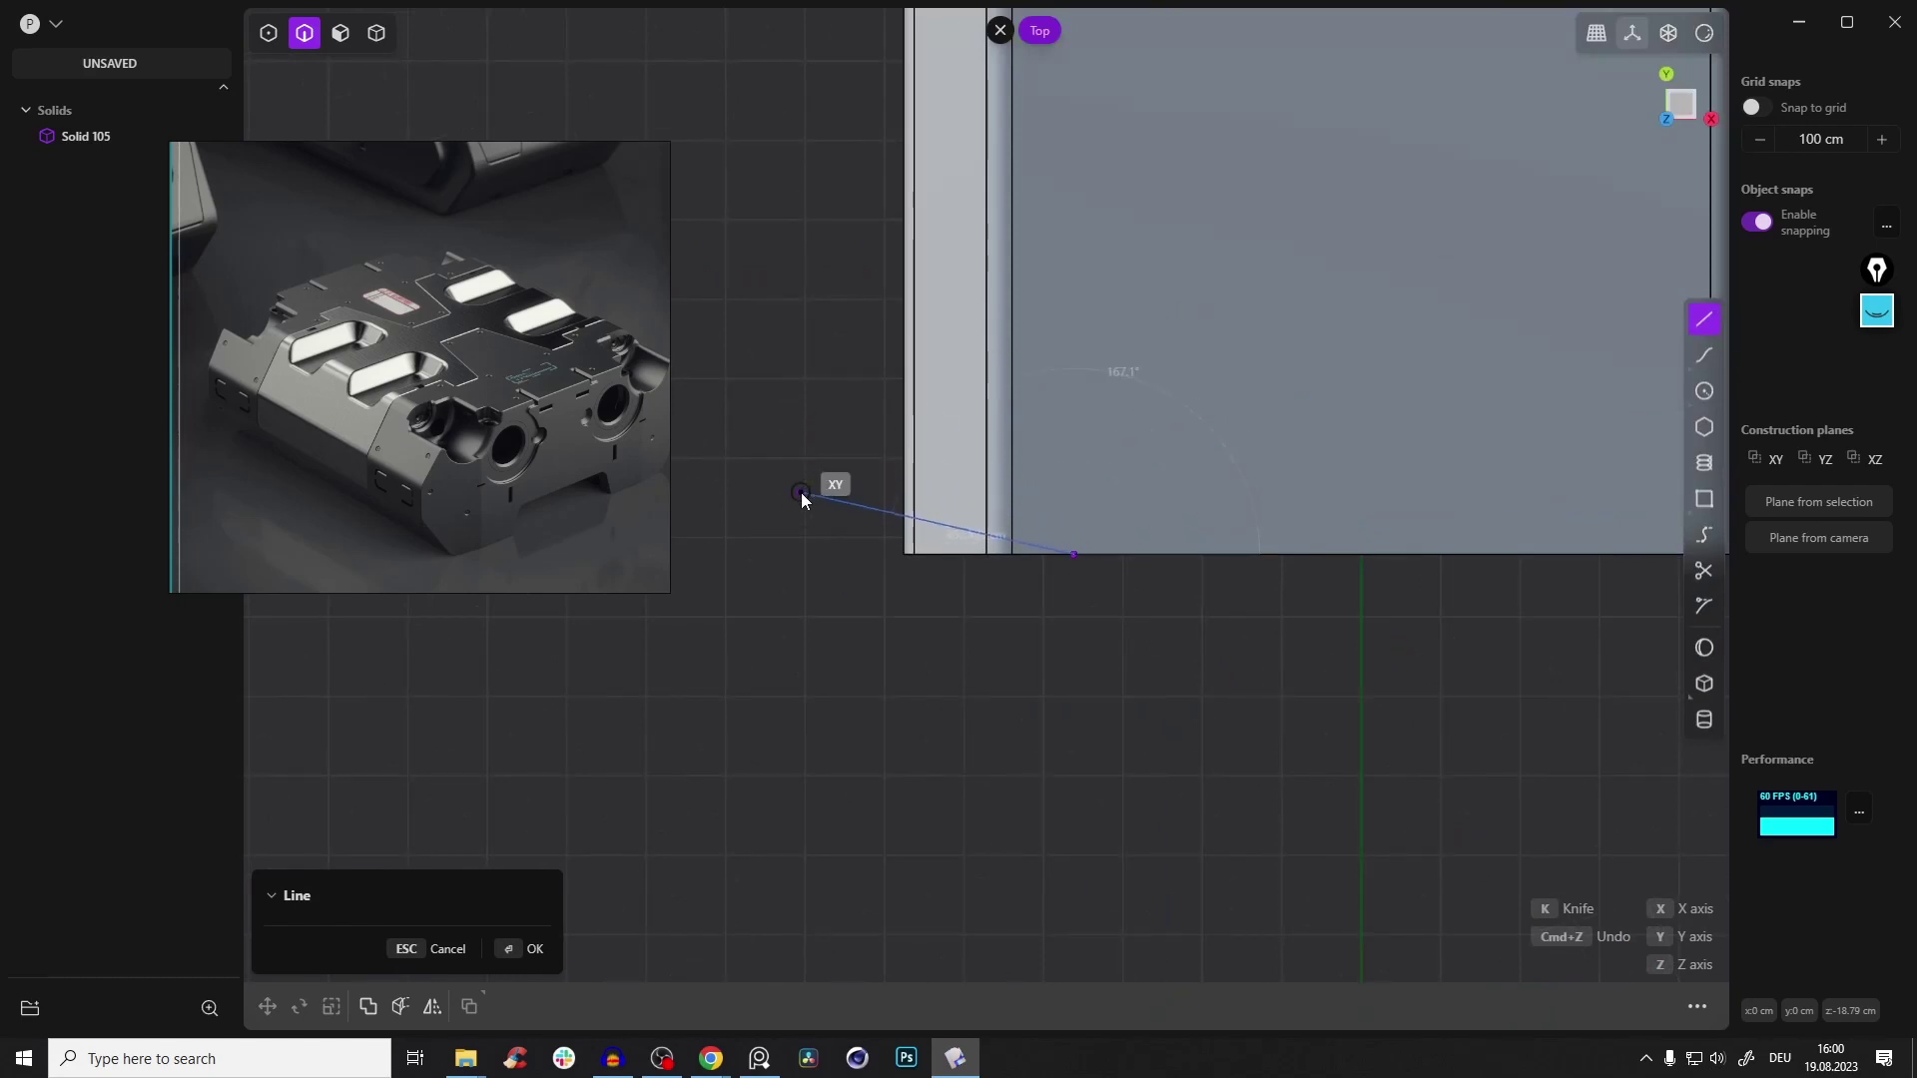
click(795, 497)
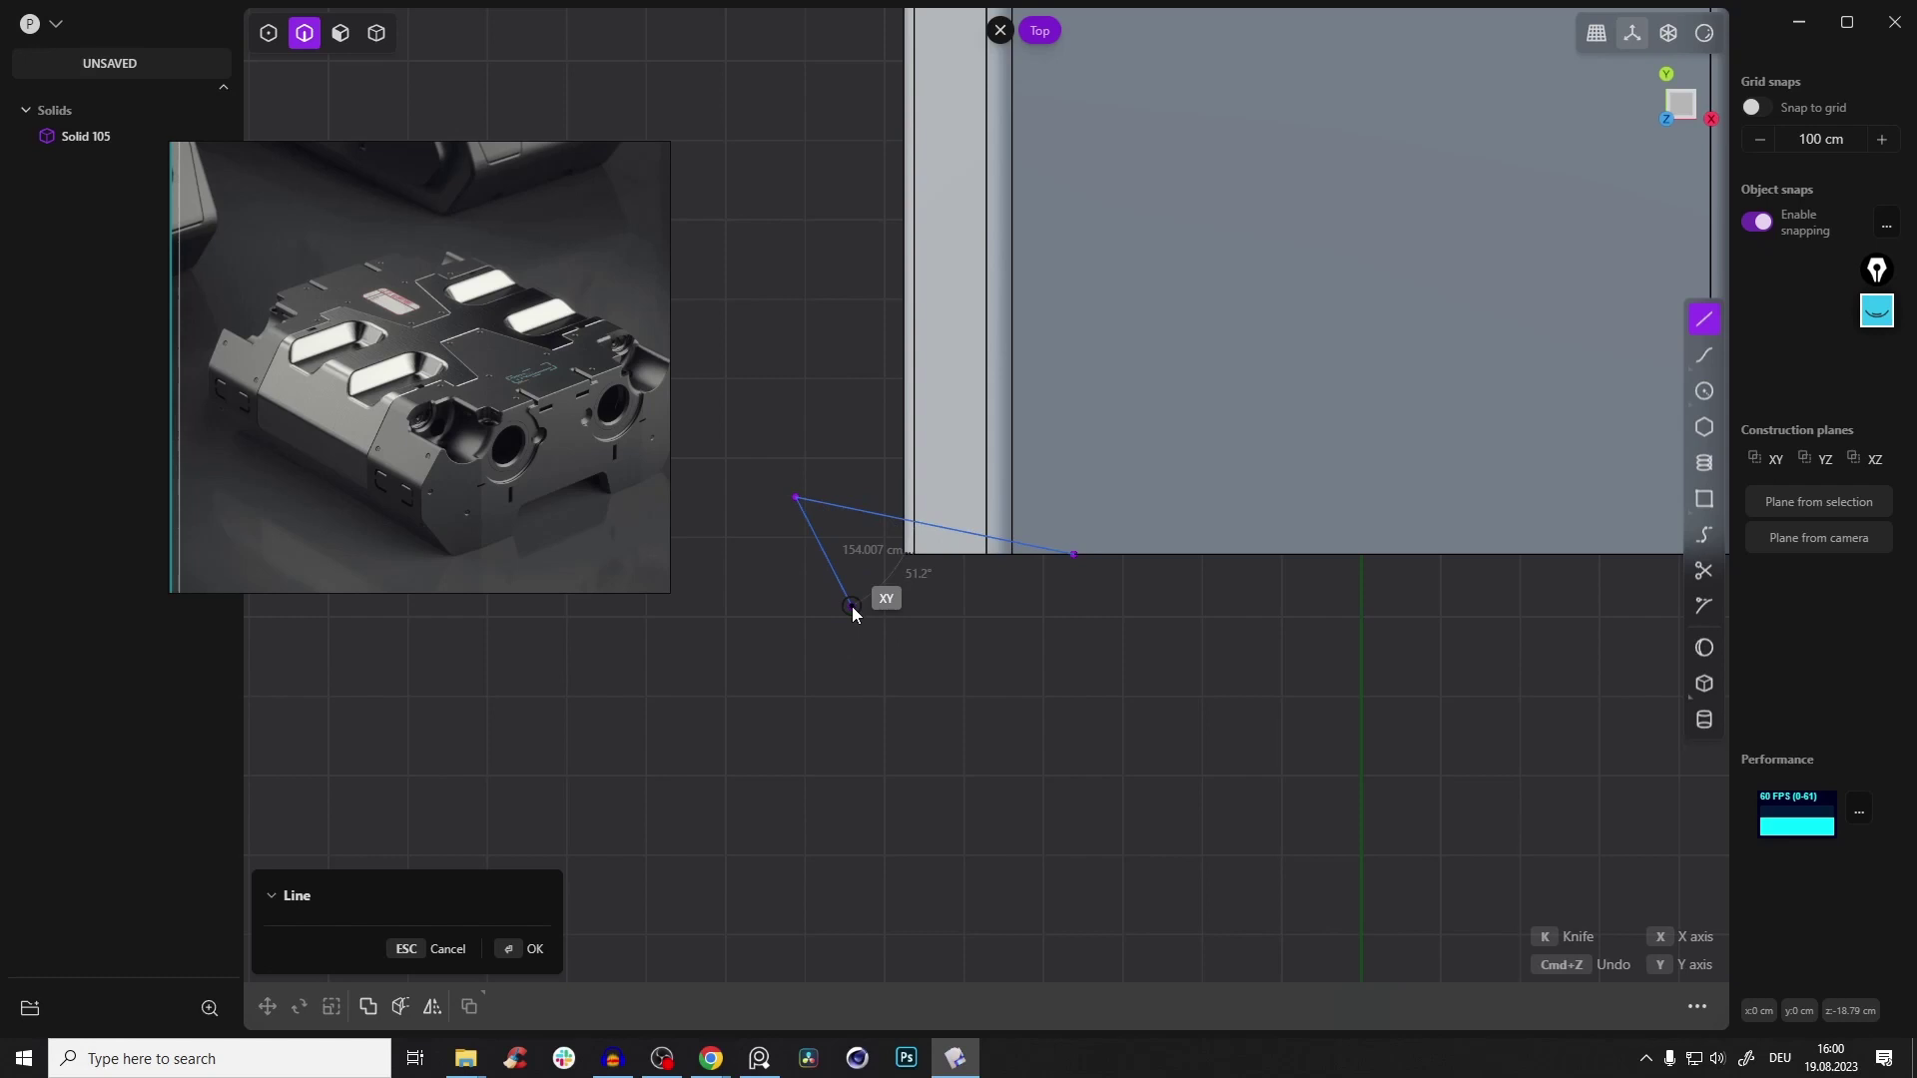
key(Return)
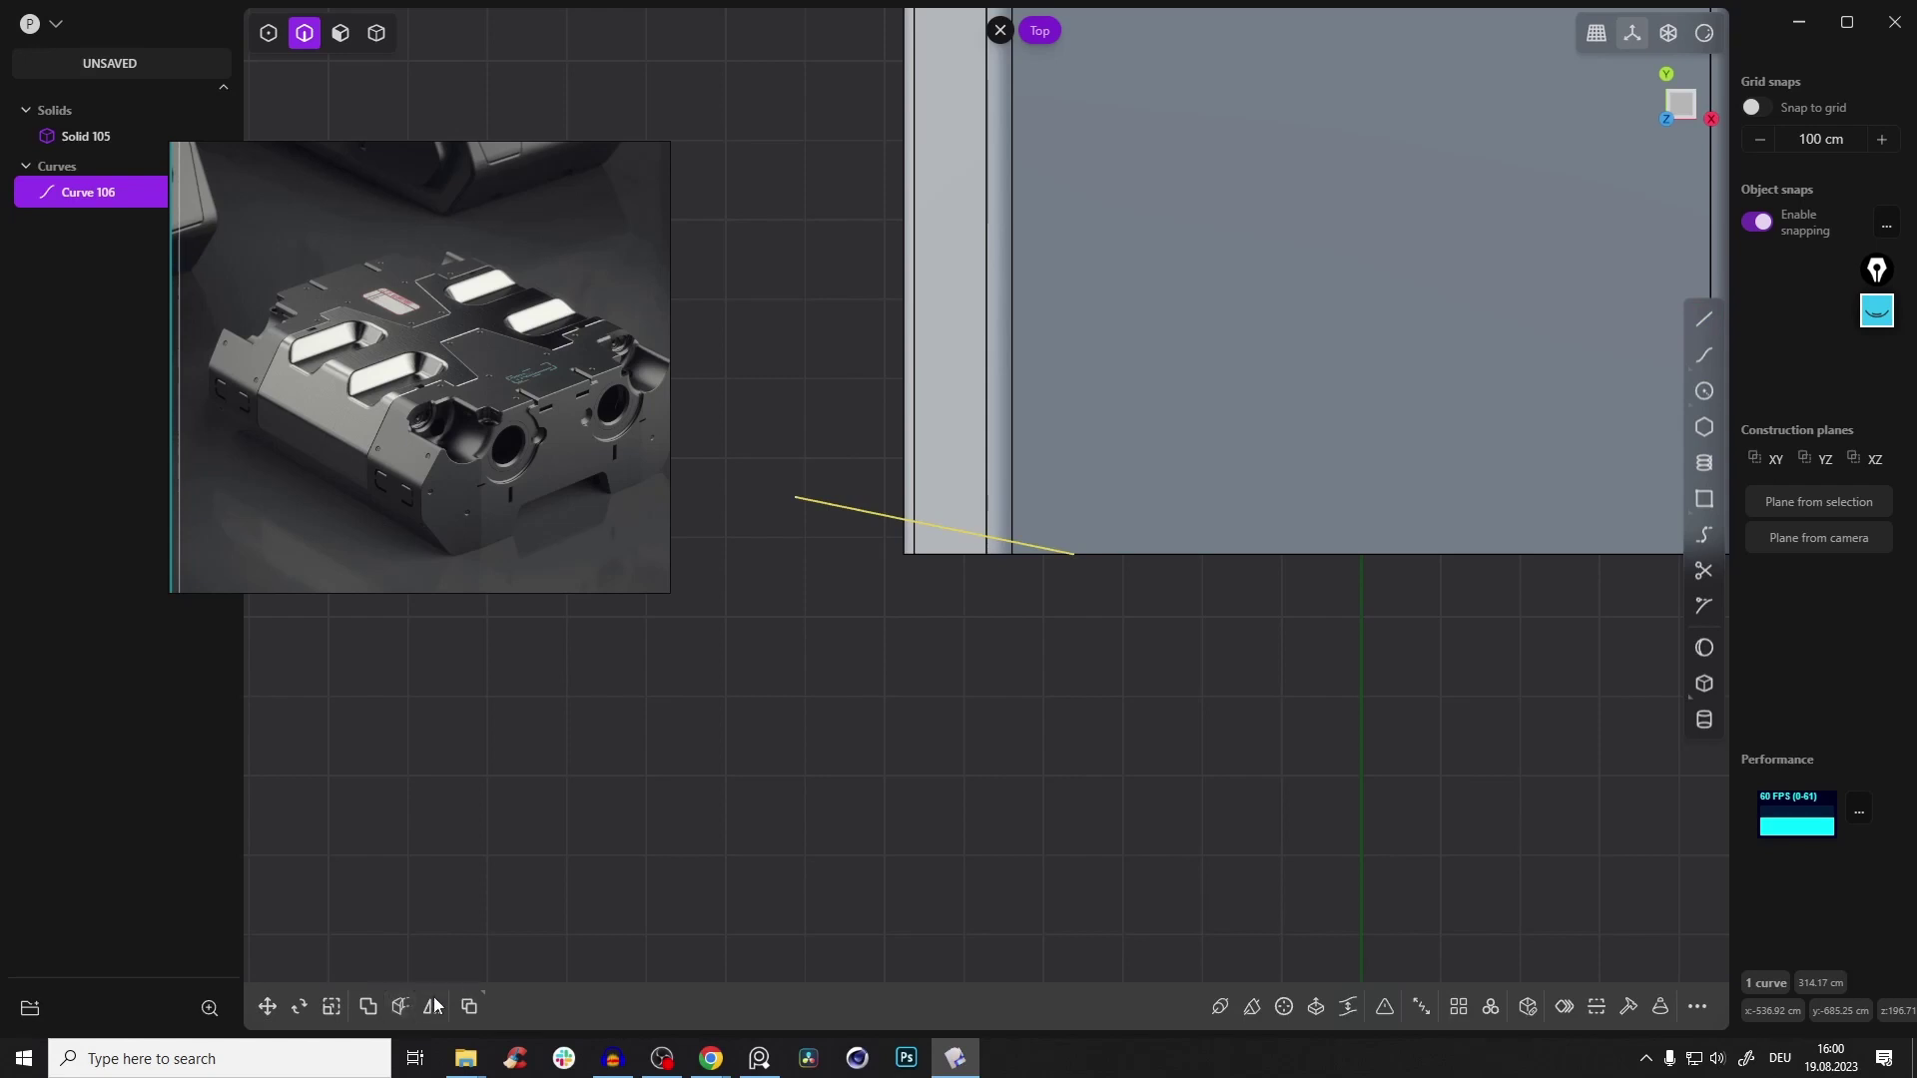
Cut the solid body with the slanted line to separate the front corner wedge
key(c)
middle_drag(1032, 488, 1006, 340)
click(1038, 393)
middle_drag(916, 547, 954, 442)
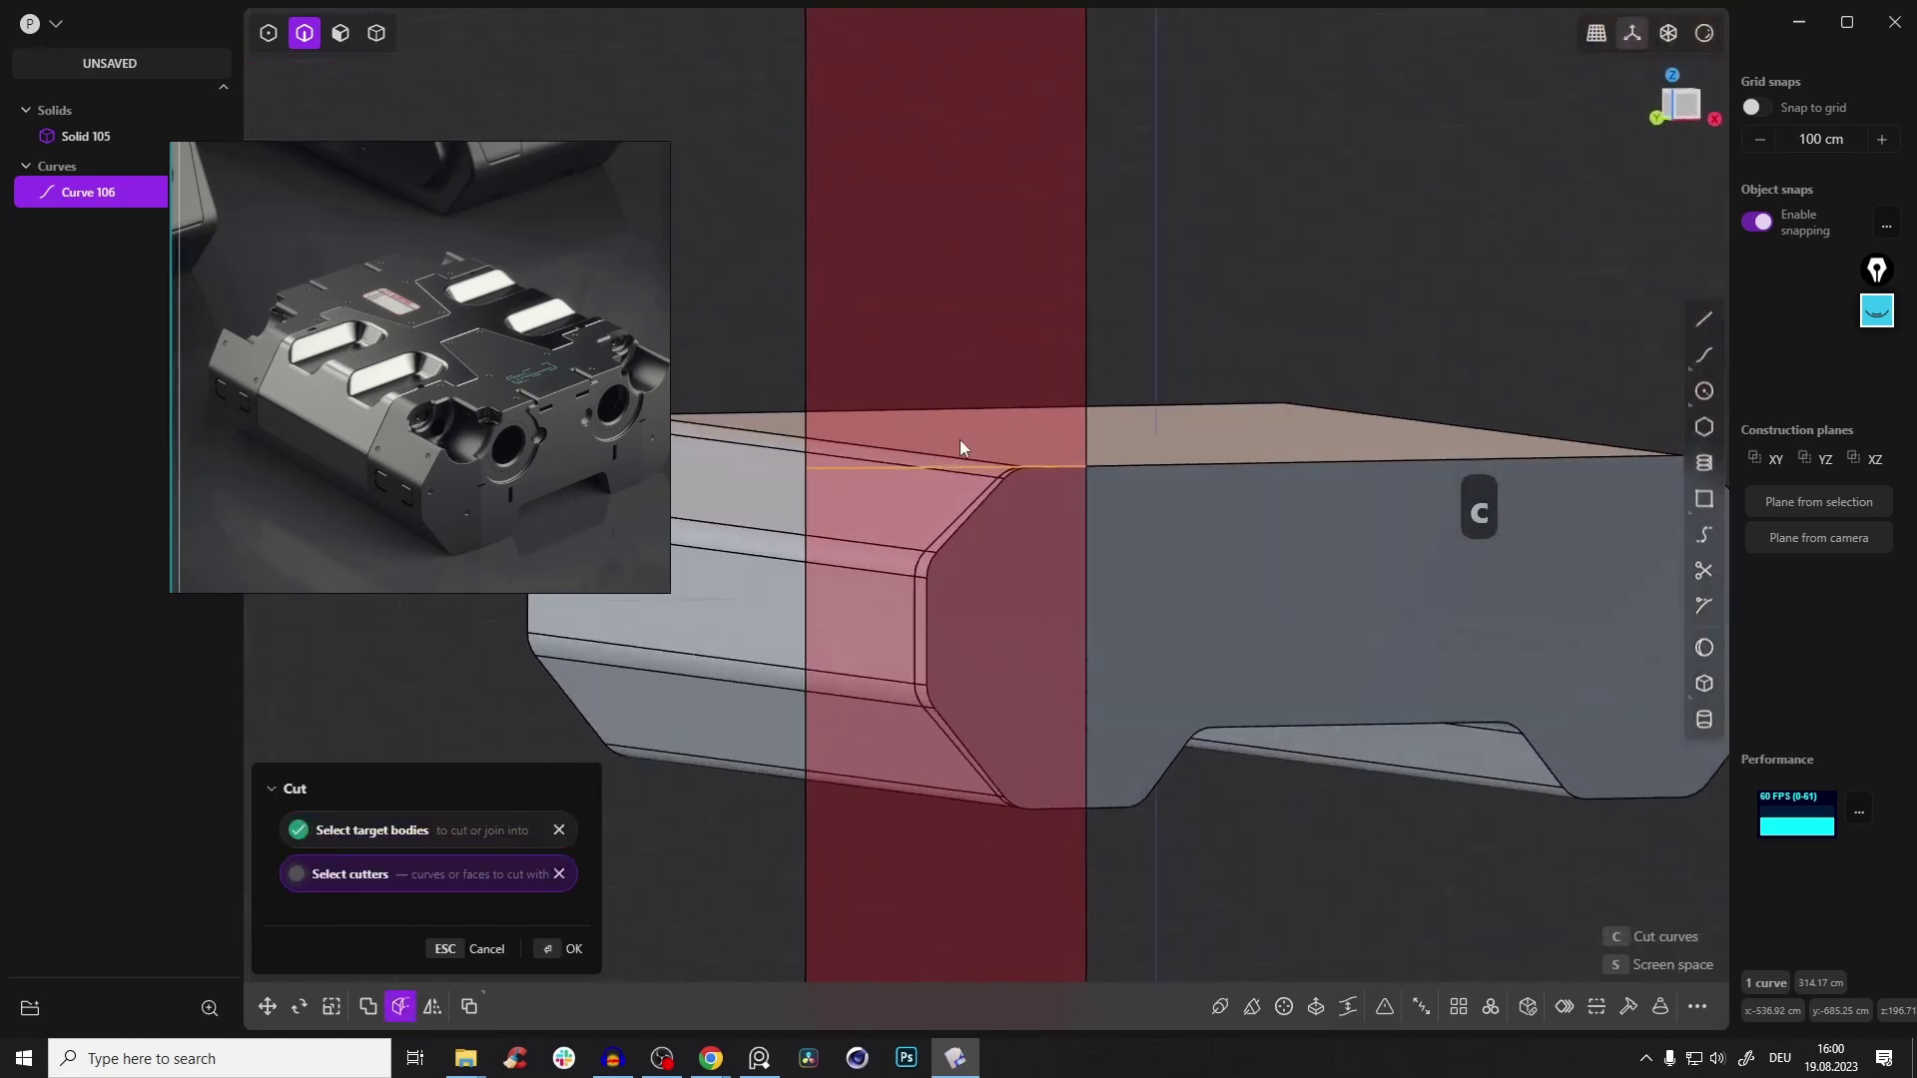
key(Return)
middle_drag(1032, 287, 1374, 786)
click(1374, 787)
Delete the cut-off corner wedge and the leftover cutting line
key(Tab)
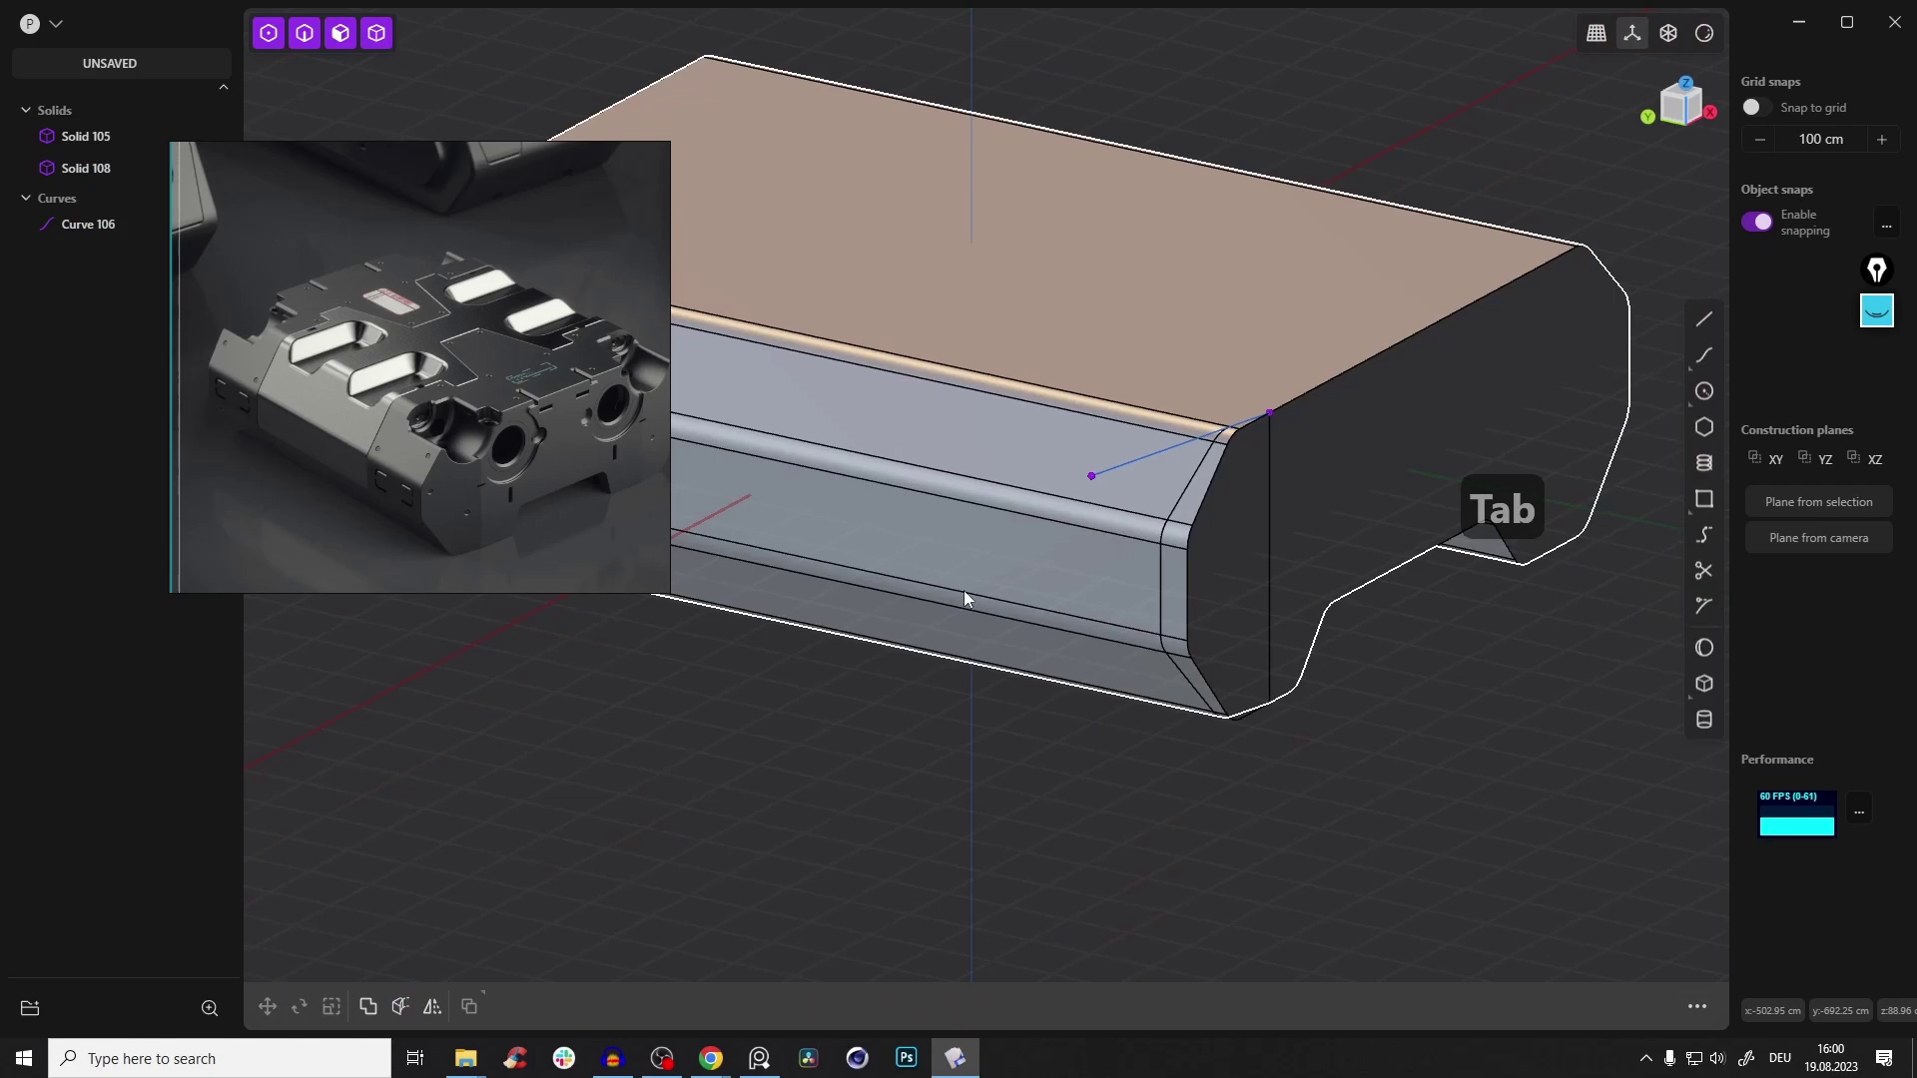
click(1271, 419)
click(1272, 420)
click(1180, 509)
click(1180, 509)
click(1237, 541)
middle_drag(1319, 394, 1099, 522)
key(x)
key(2)
click(1086, 409)
key(x)
scroll(986, 428, up, 3)
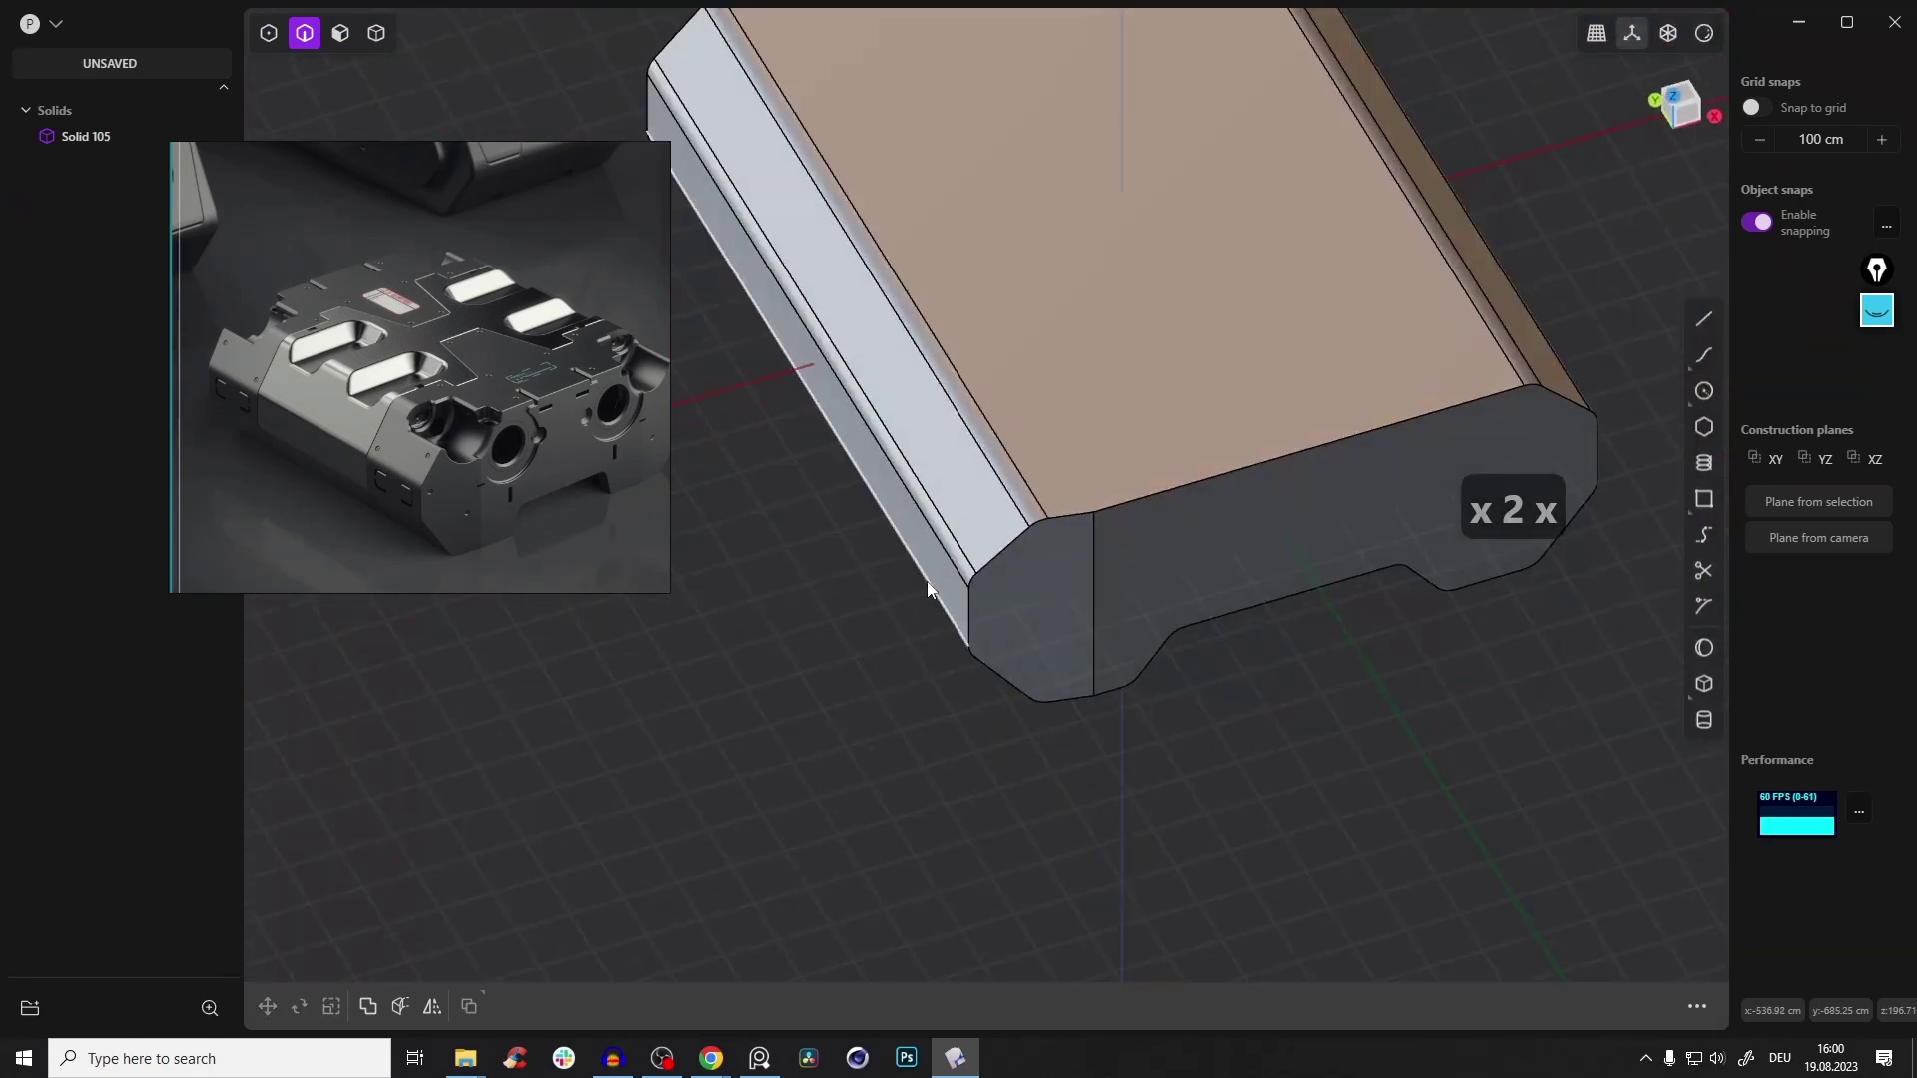
In top view, draw a rectangle about 482 by 273 cm overlapping the body's side edge near the angled front corner
middle_drag(856, 386, 505, 362)
scroll(348, 396, up, 3)
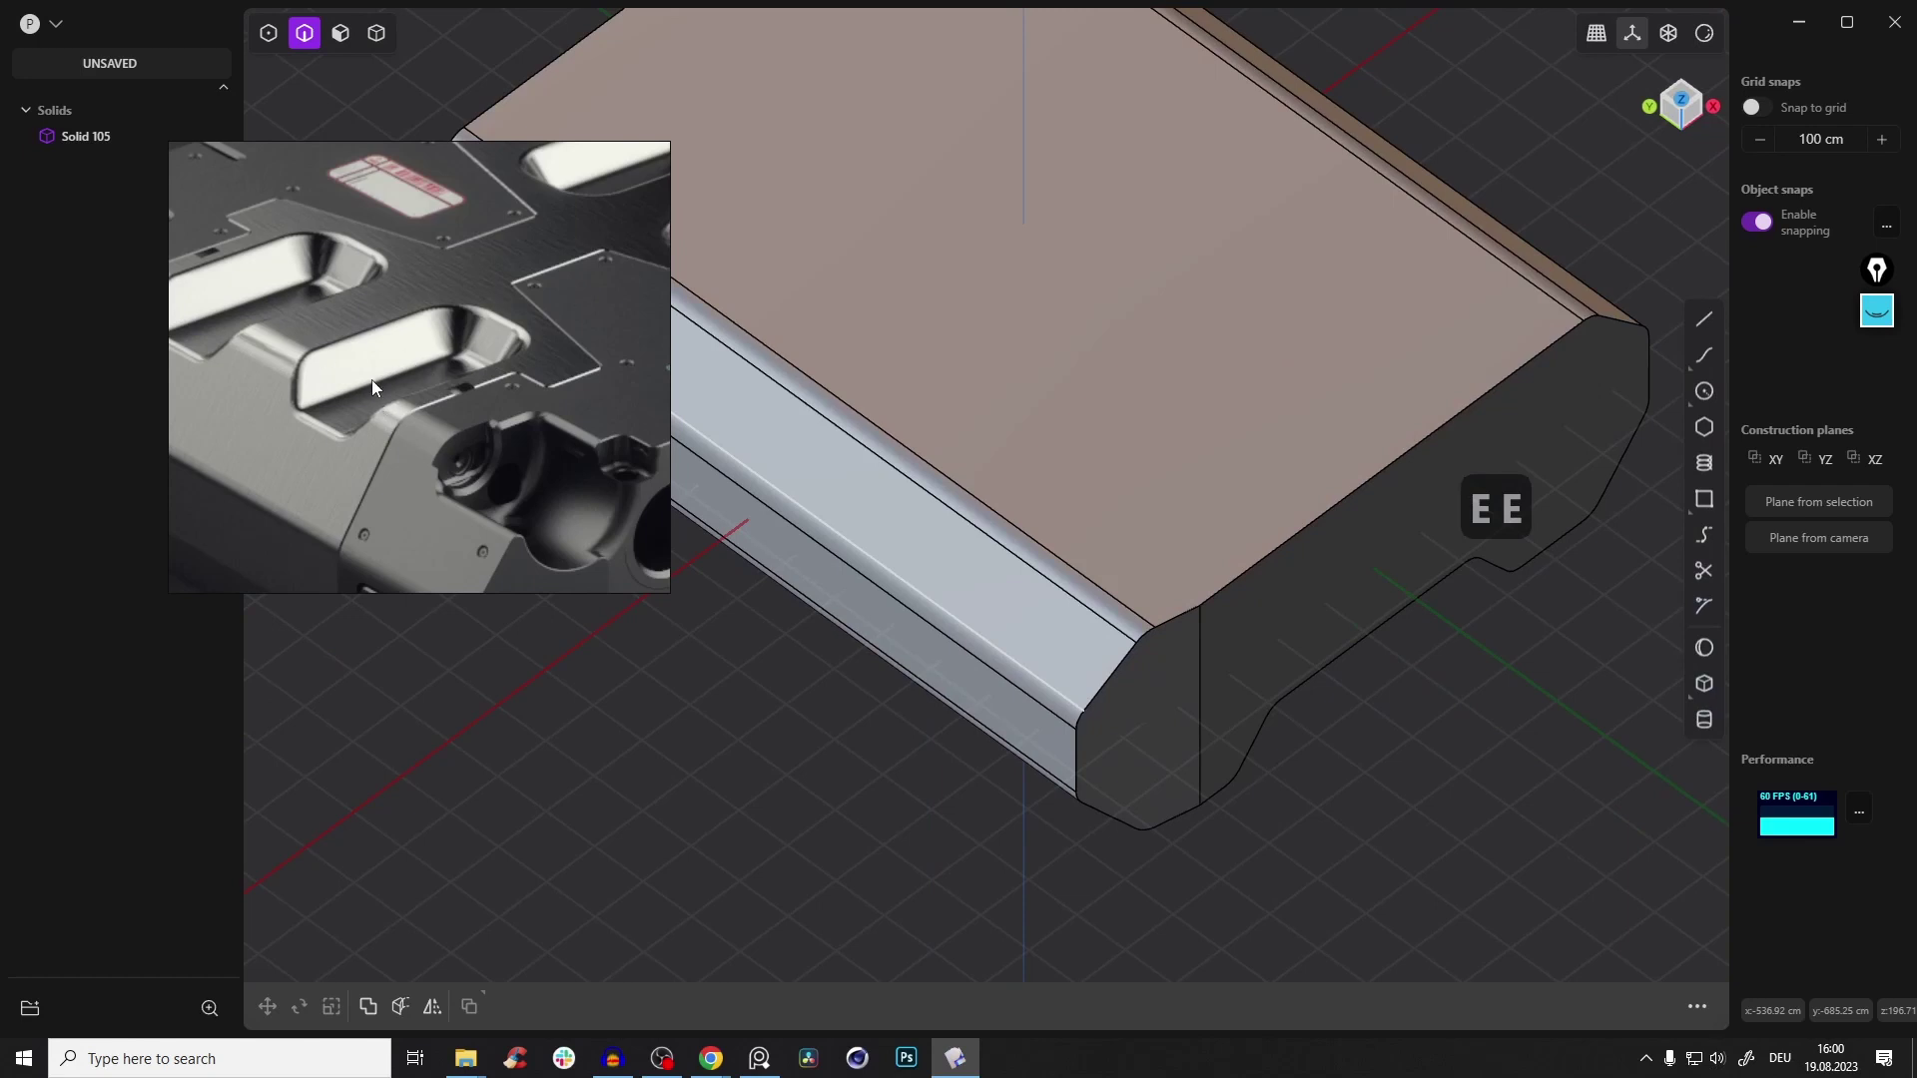
middle_drag(780, 255, 942, 465)
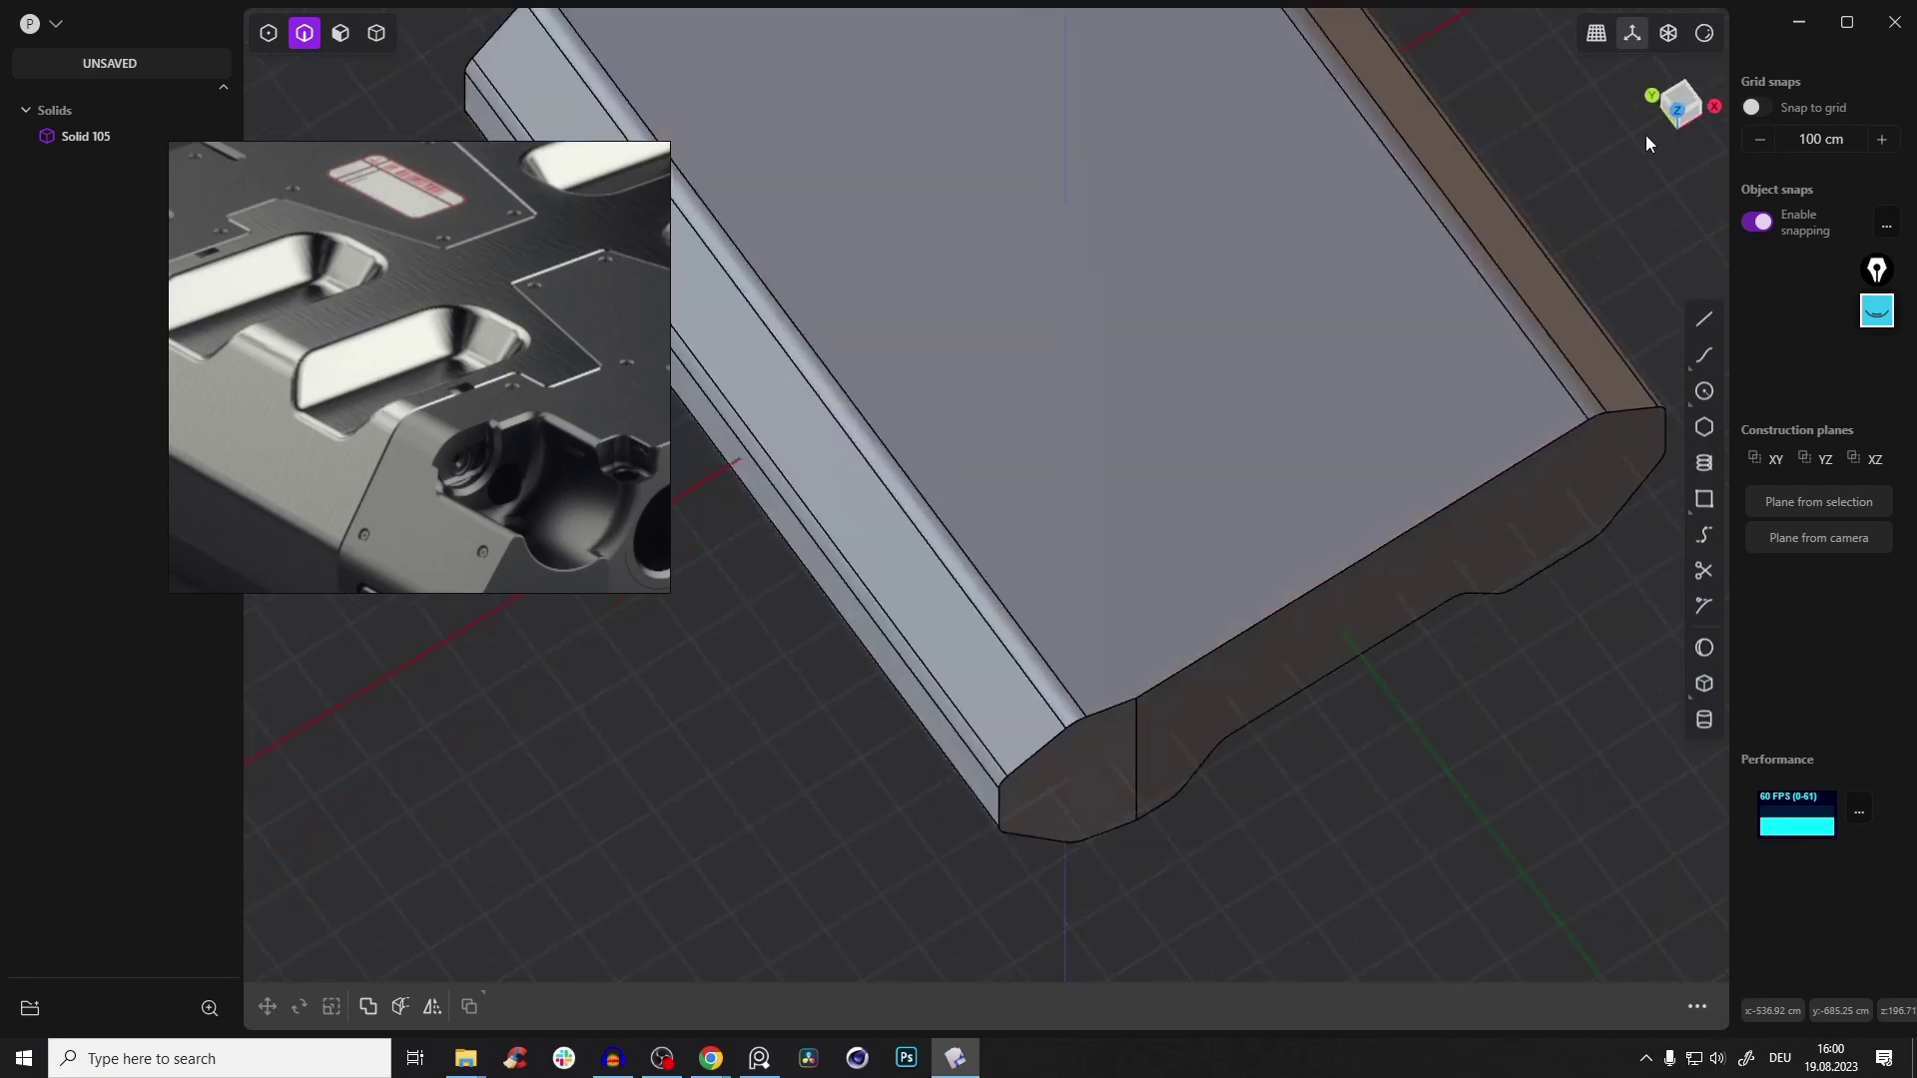
click(1681, 104)
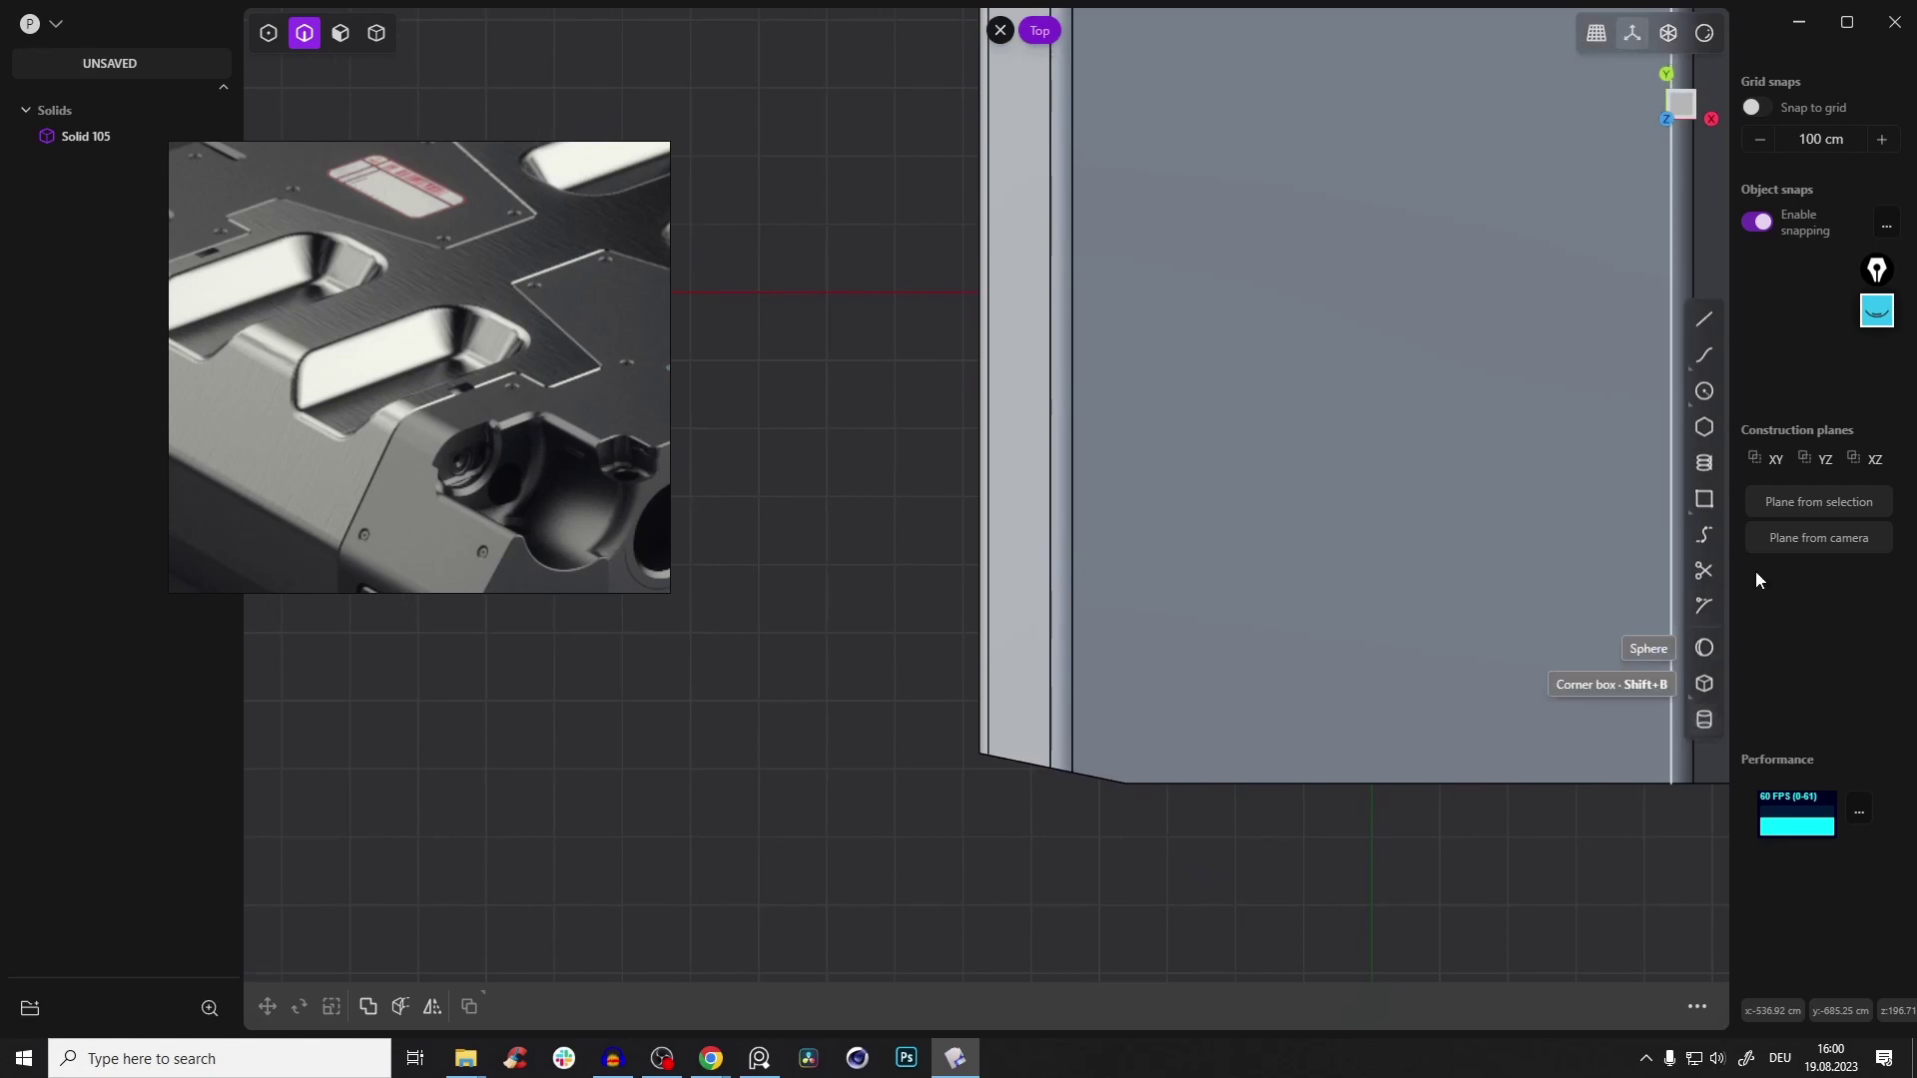
click(1704, 498)
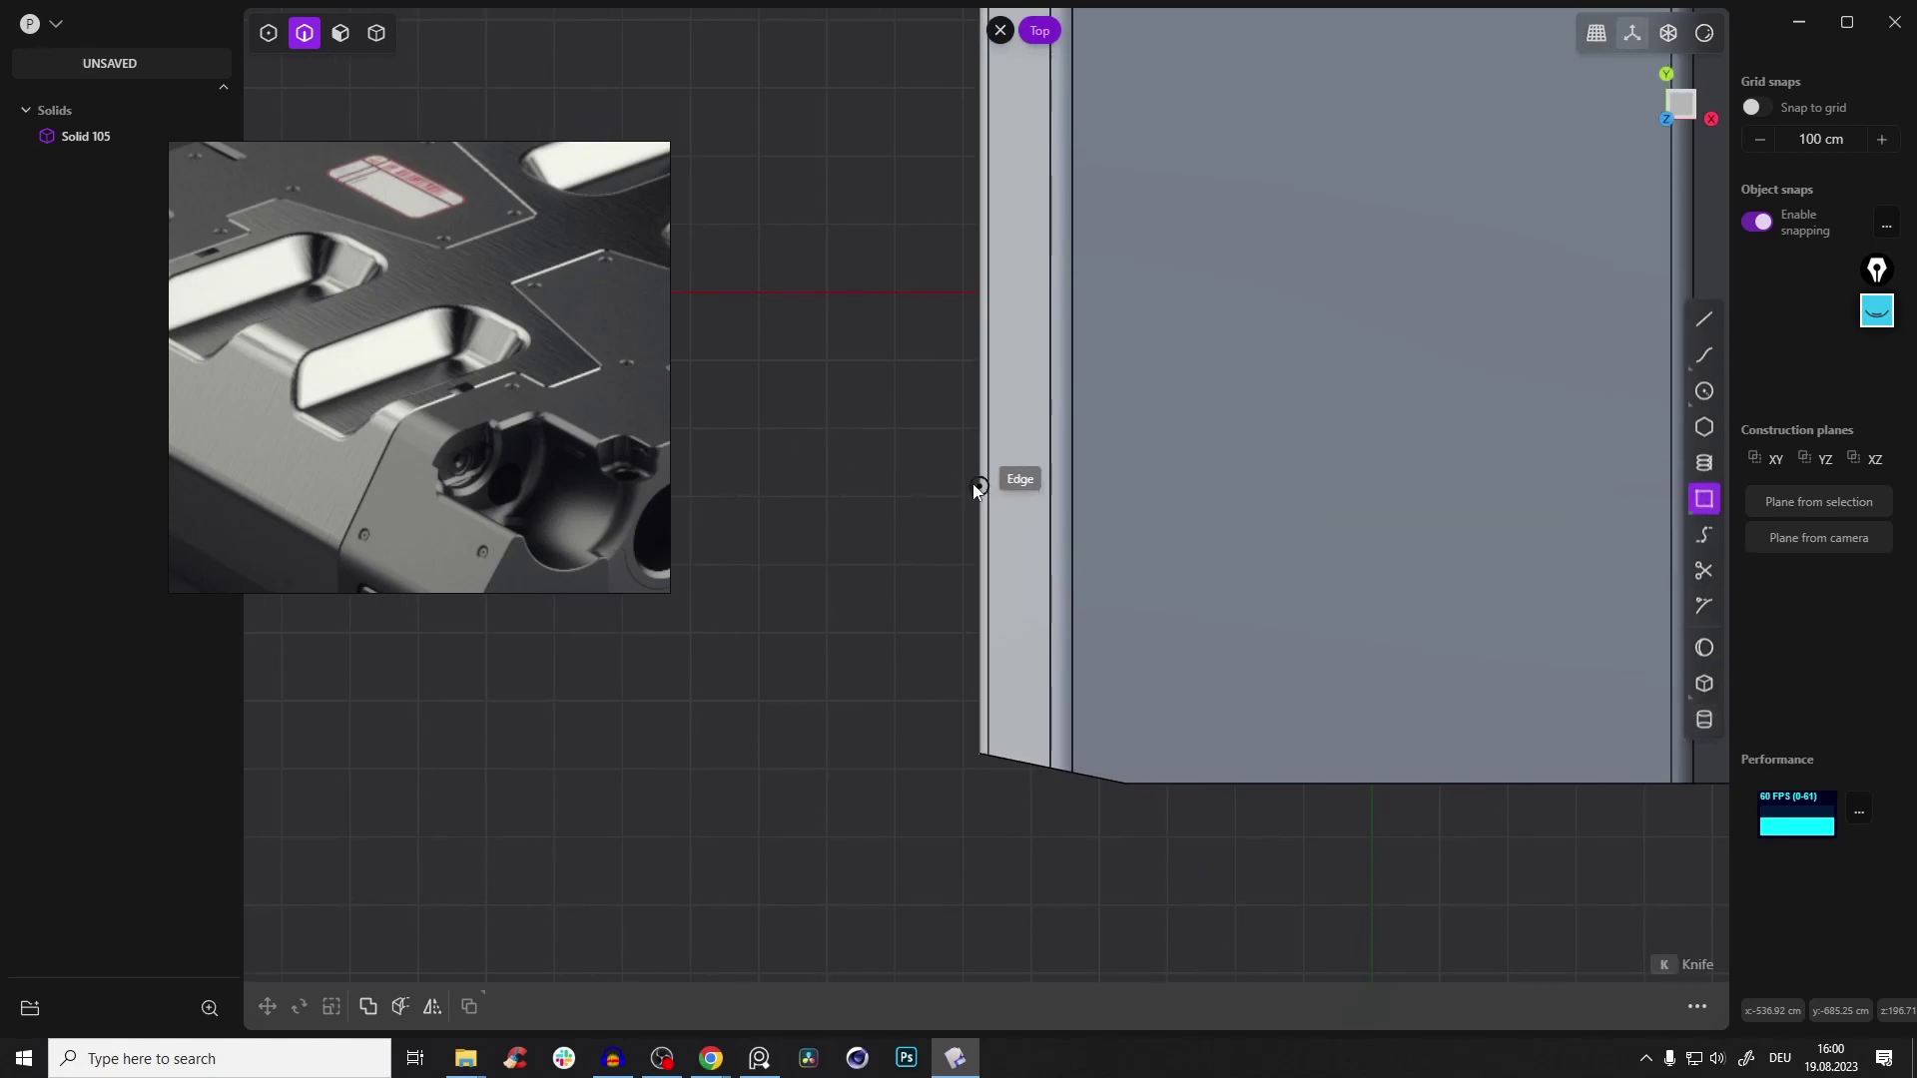
click(902, 410)
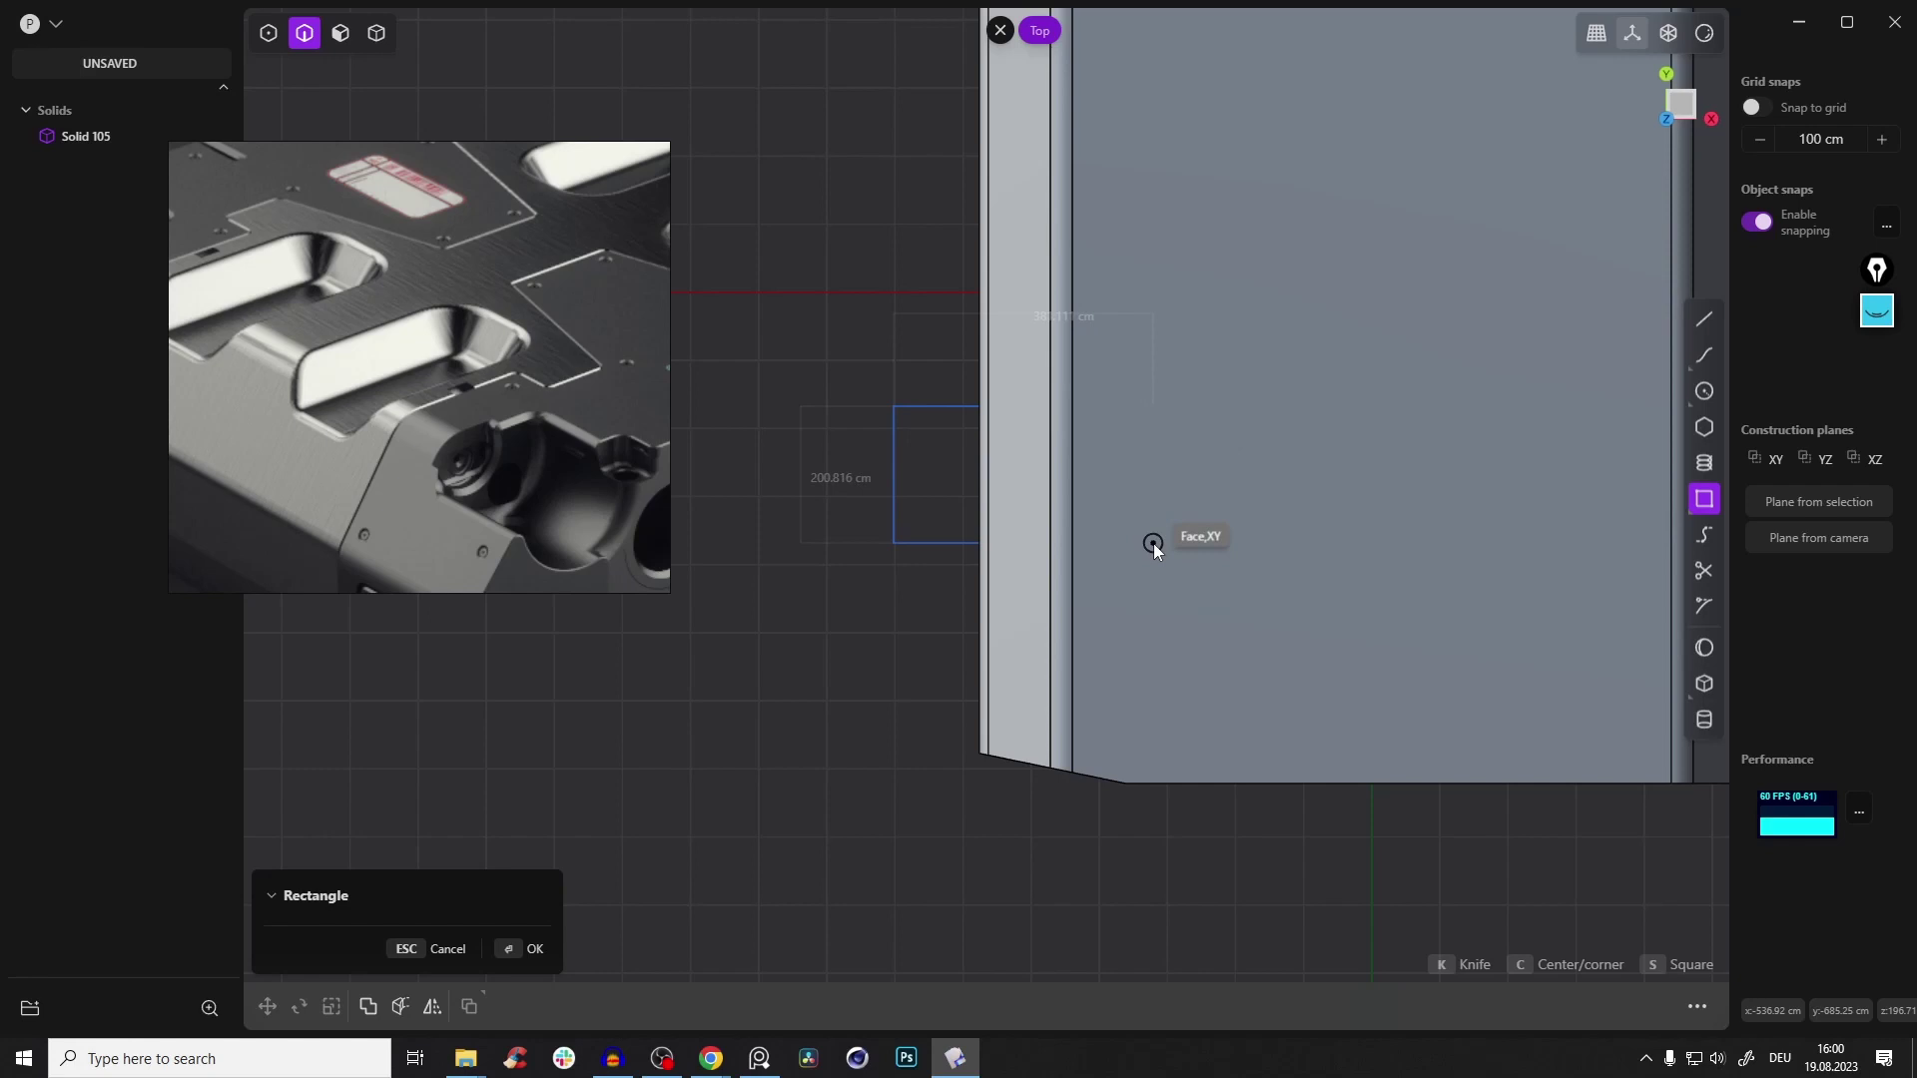
key(alt+z)
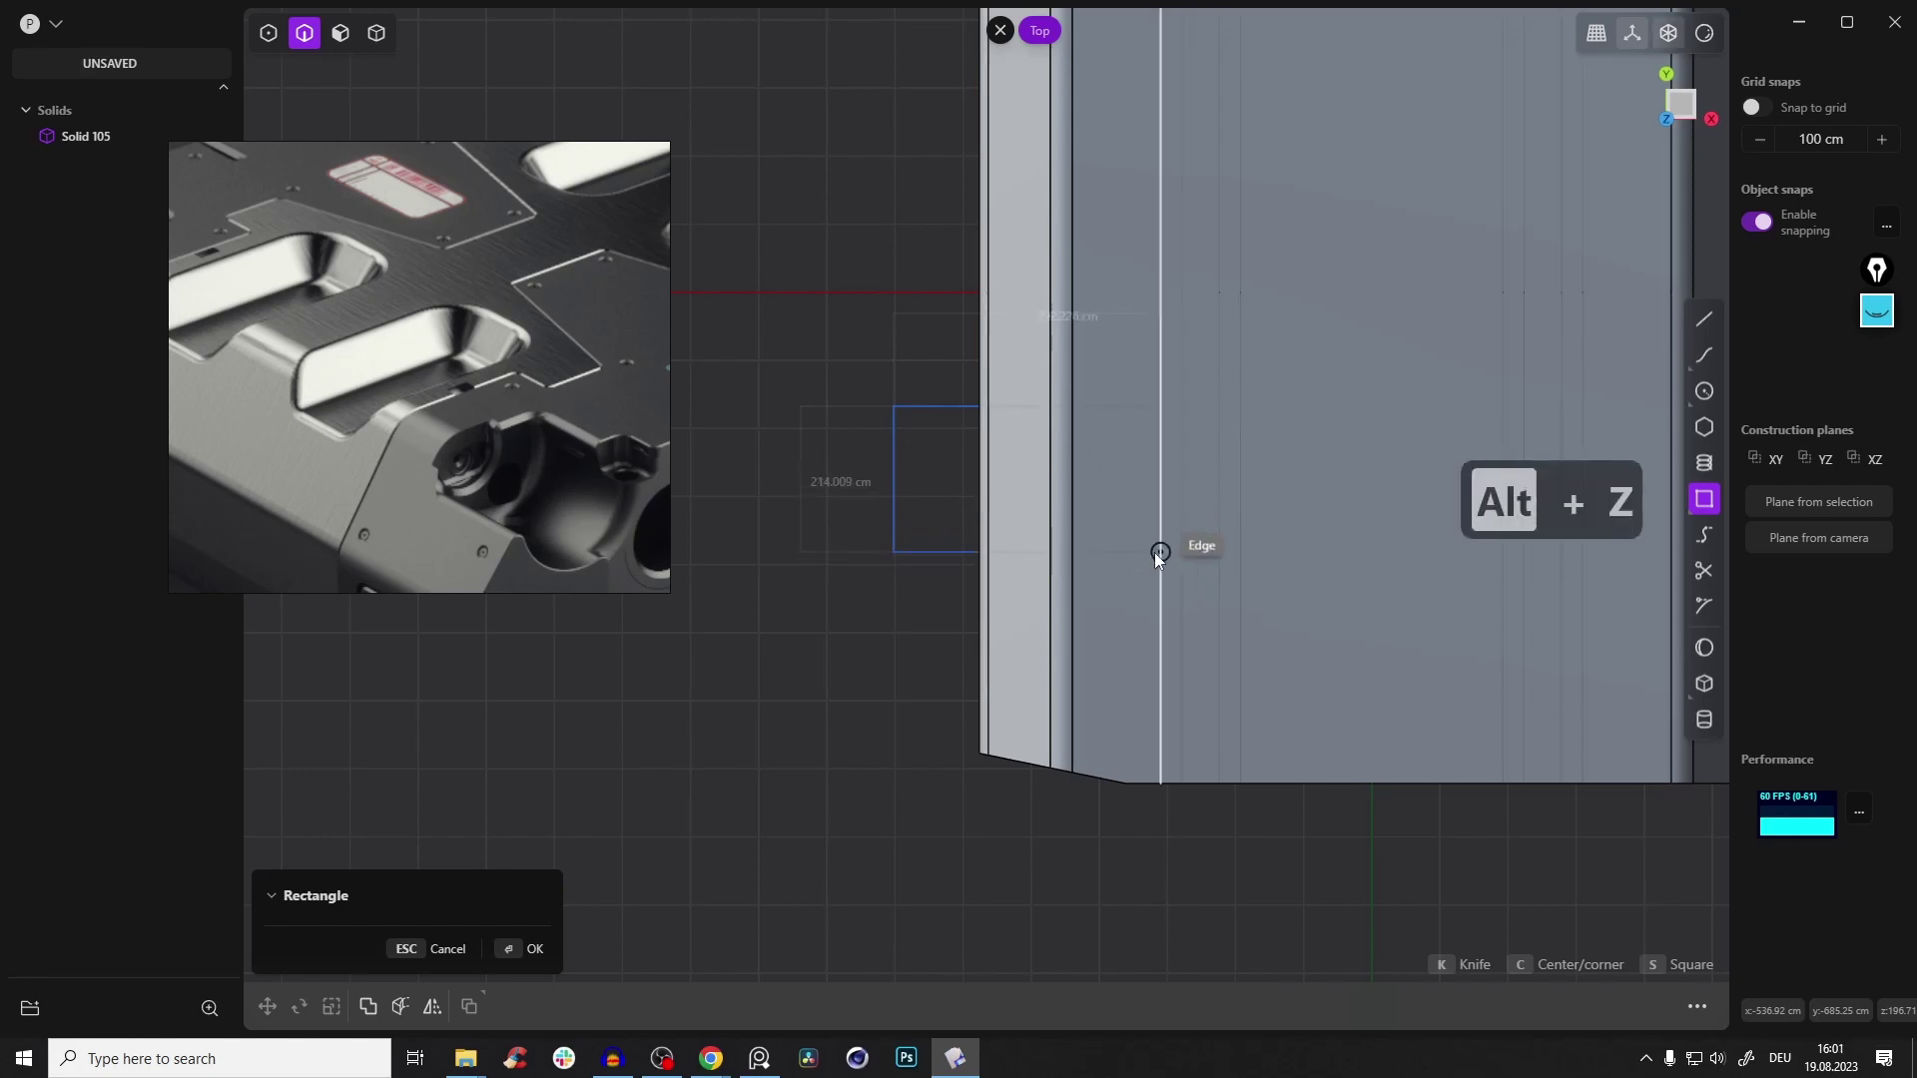
click(1221, 591)
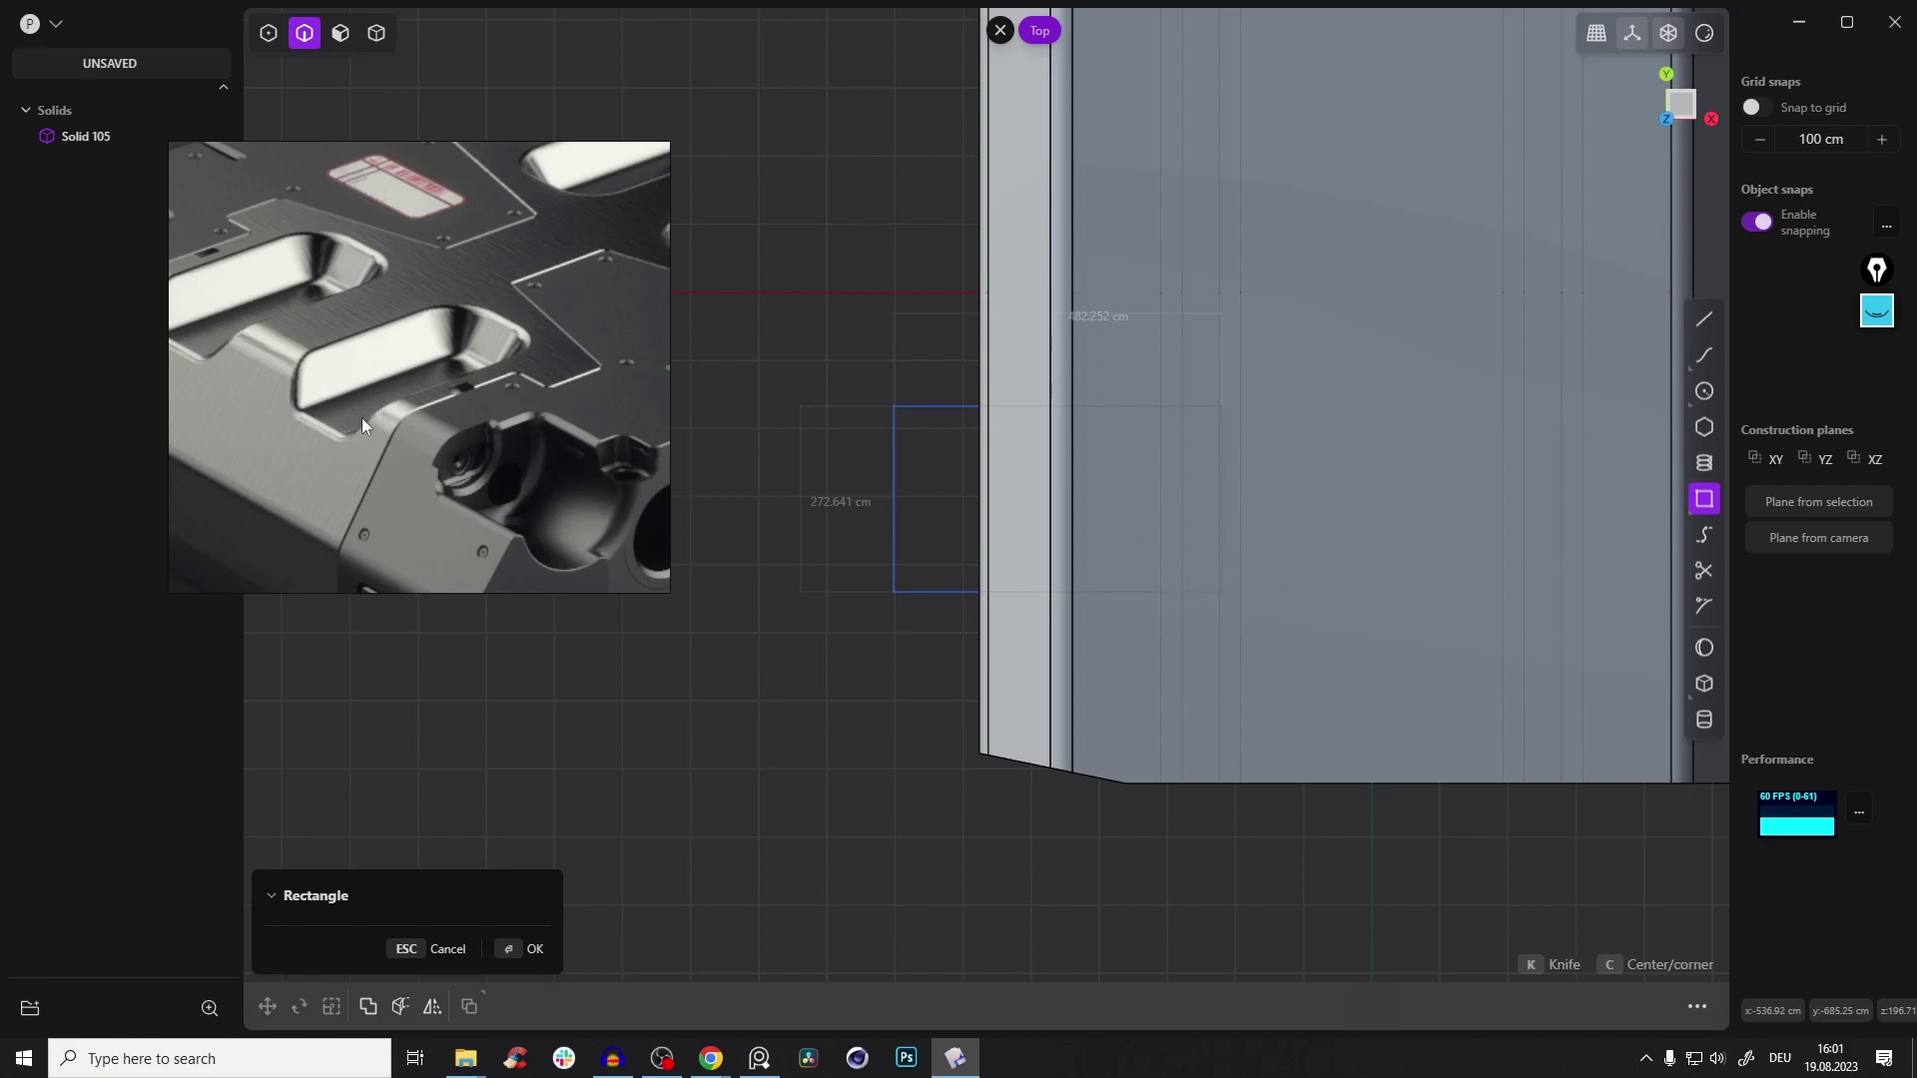
key(Return)
Raise the rectangle about 275 cm along Z so it sits above the body's top face
middle_drag(1008, 494, 1063, 362)
key(alt+z)
key(g)
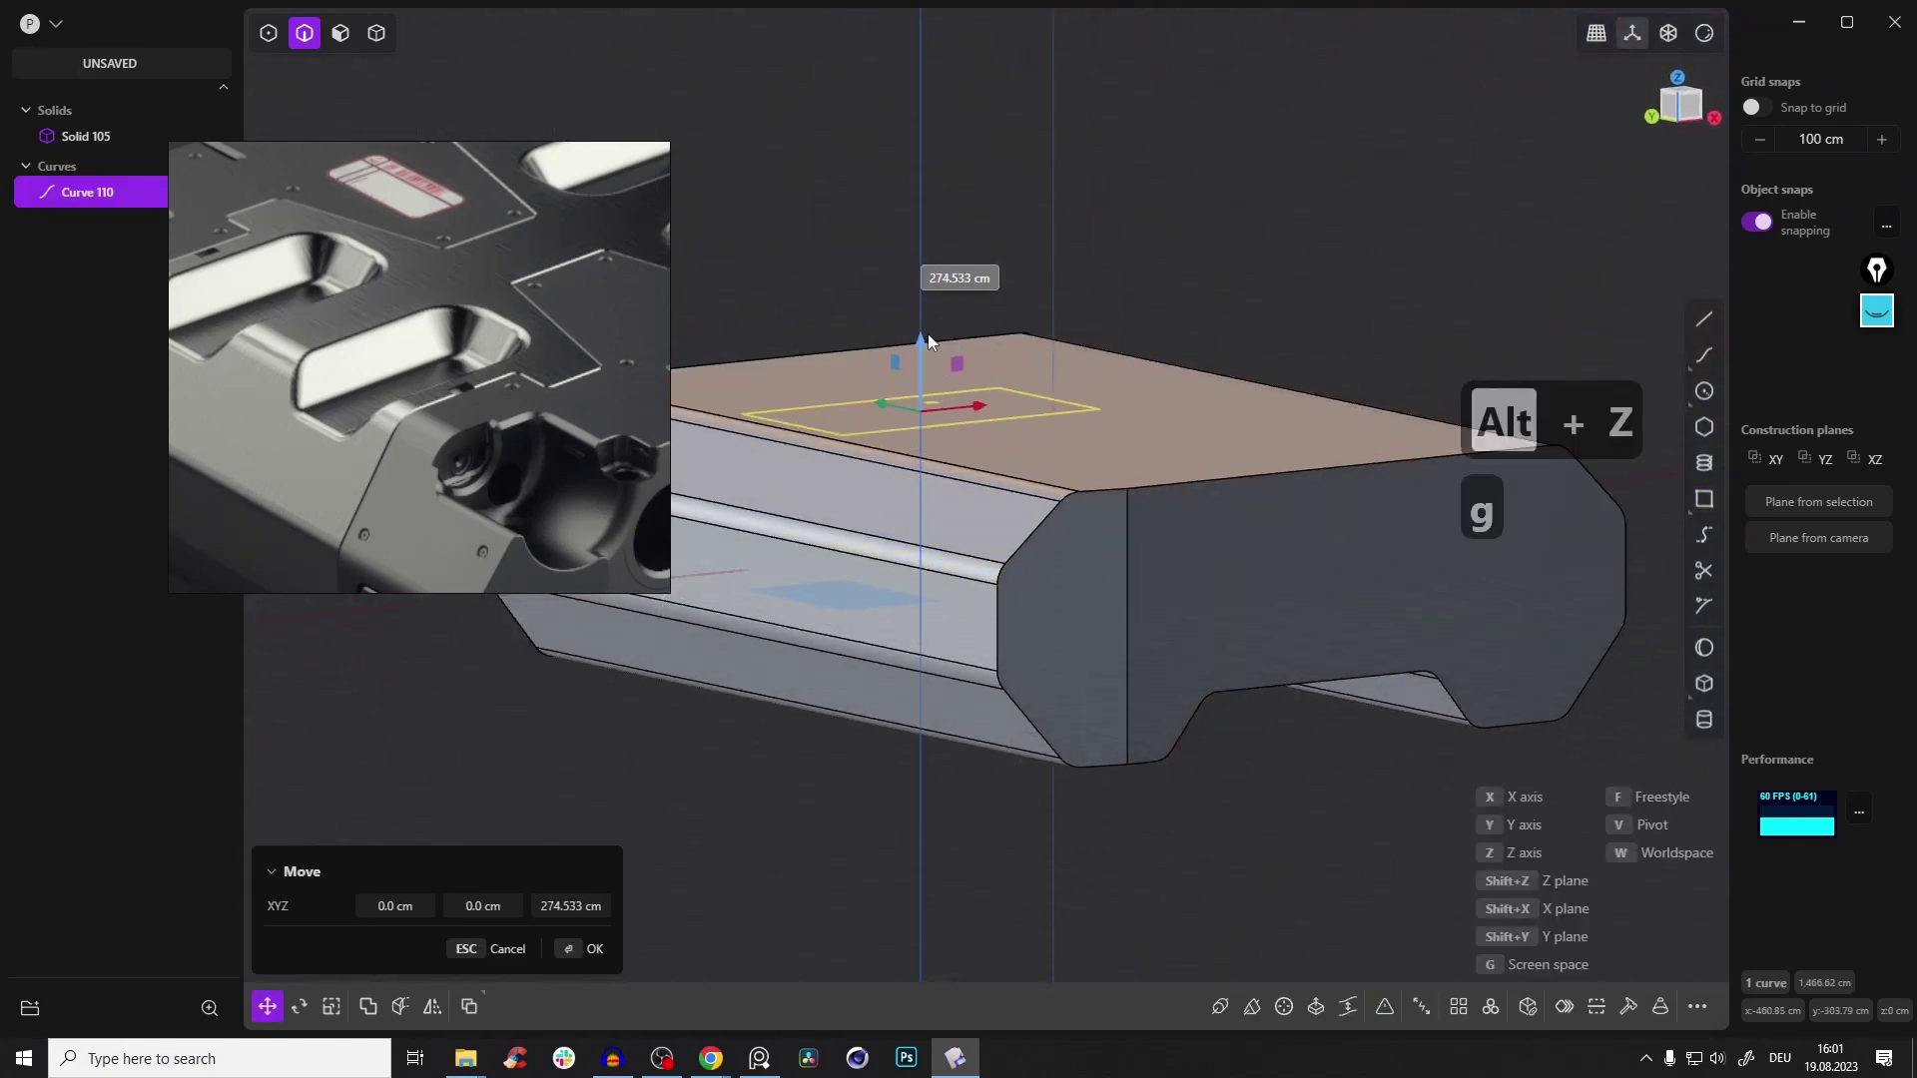
click(928, 334)
Extrude the rectangle's region about 170 cm downward into the body's upper side edge
middle_drag(1032, 331, 1042, 417)
click(340, 33)
click(1042, 411)
key(e)
drag(1042, 503, 1060, 617)
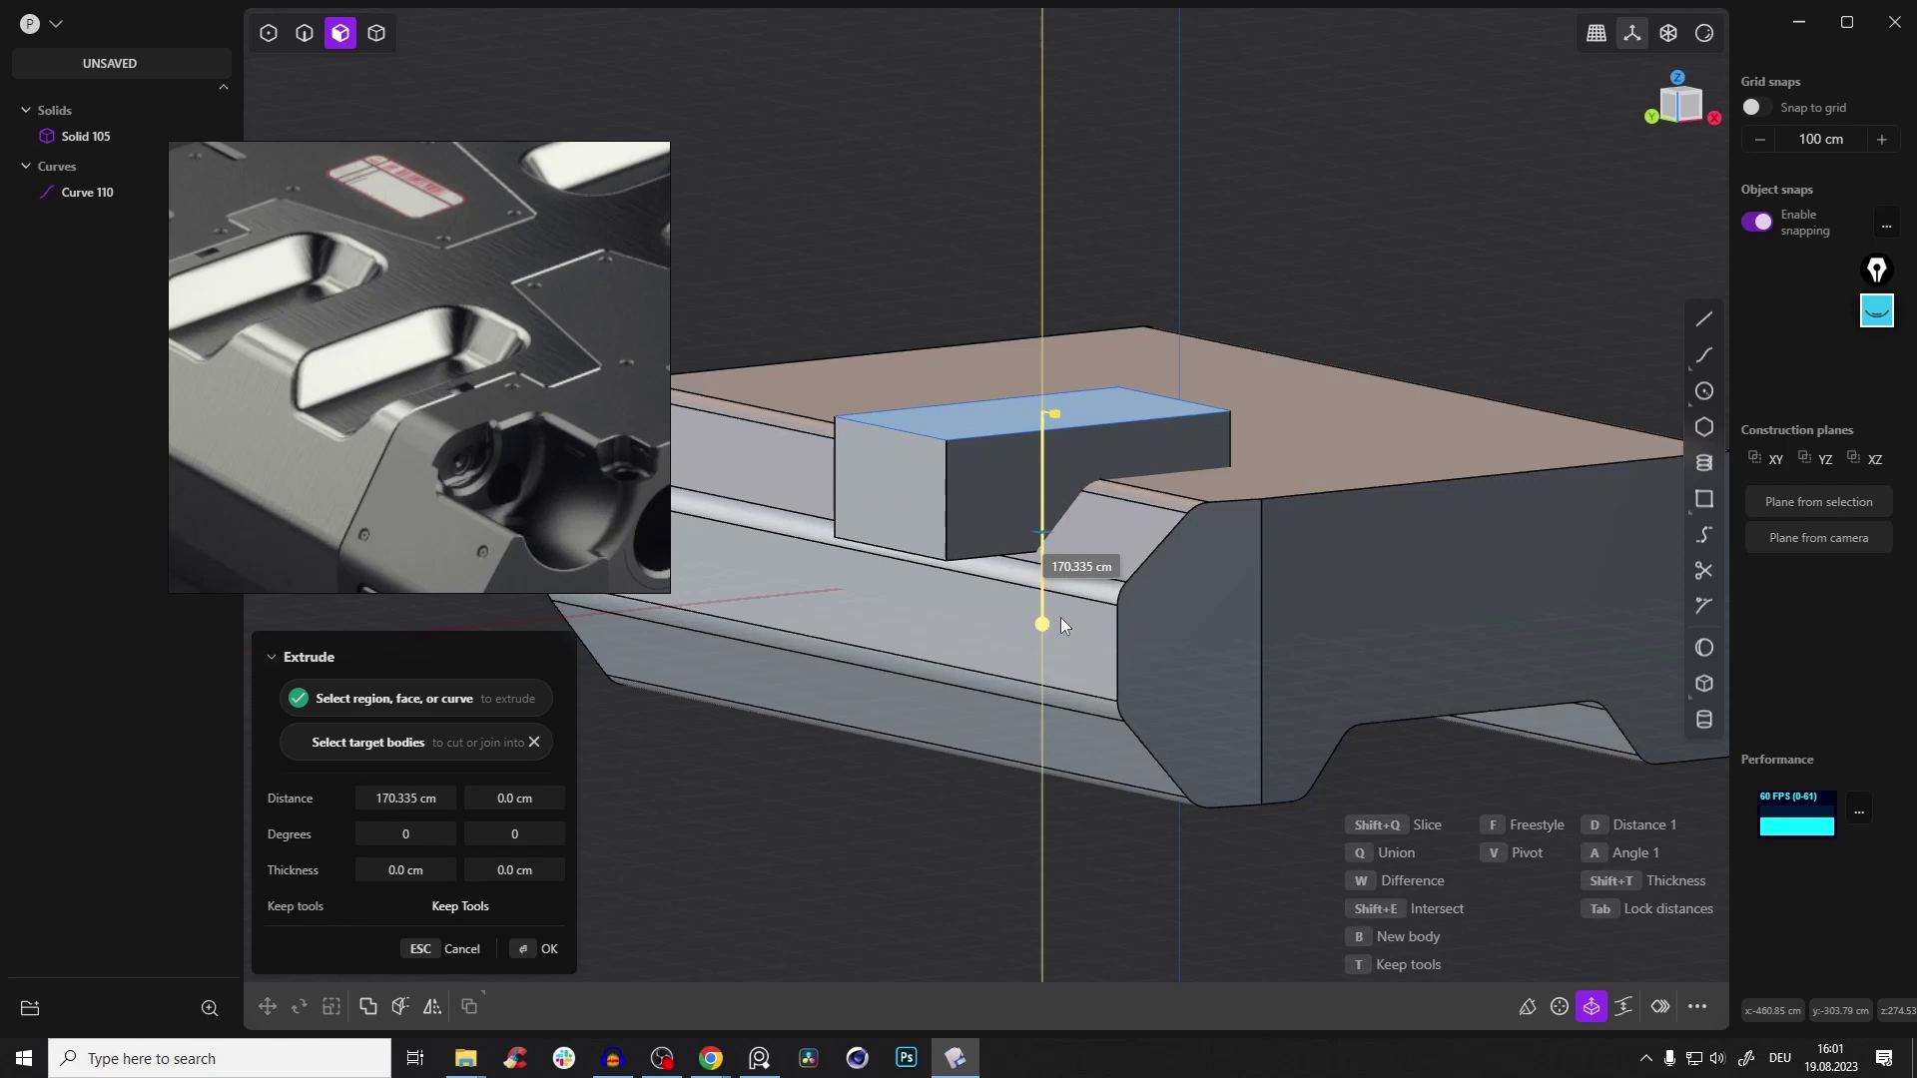
middle_drag(1060, 617, 1099, 536)
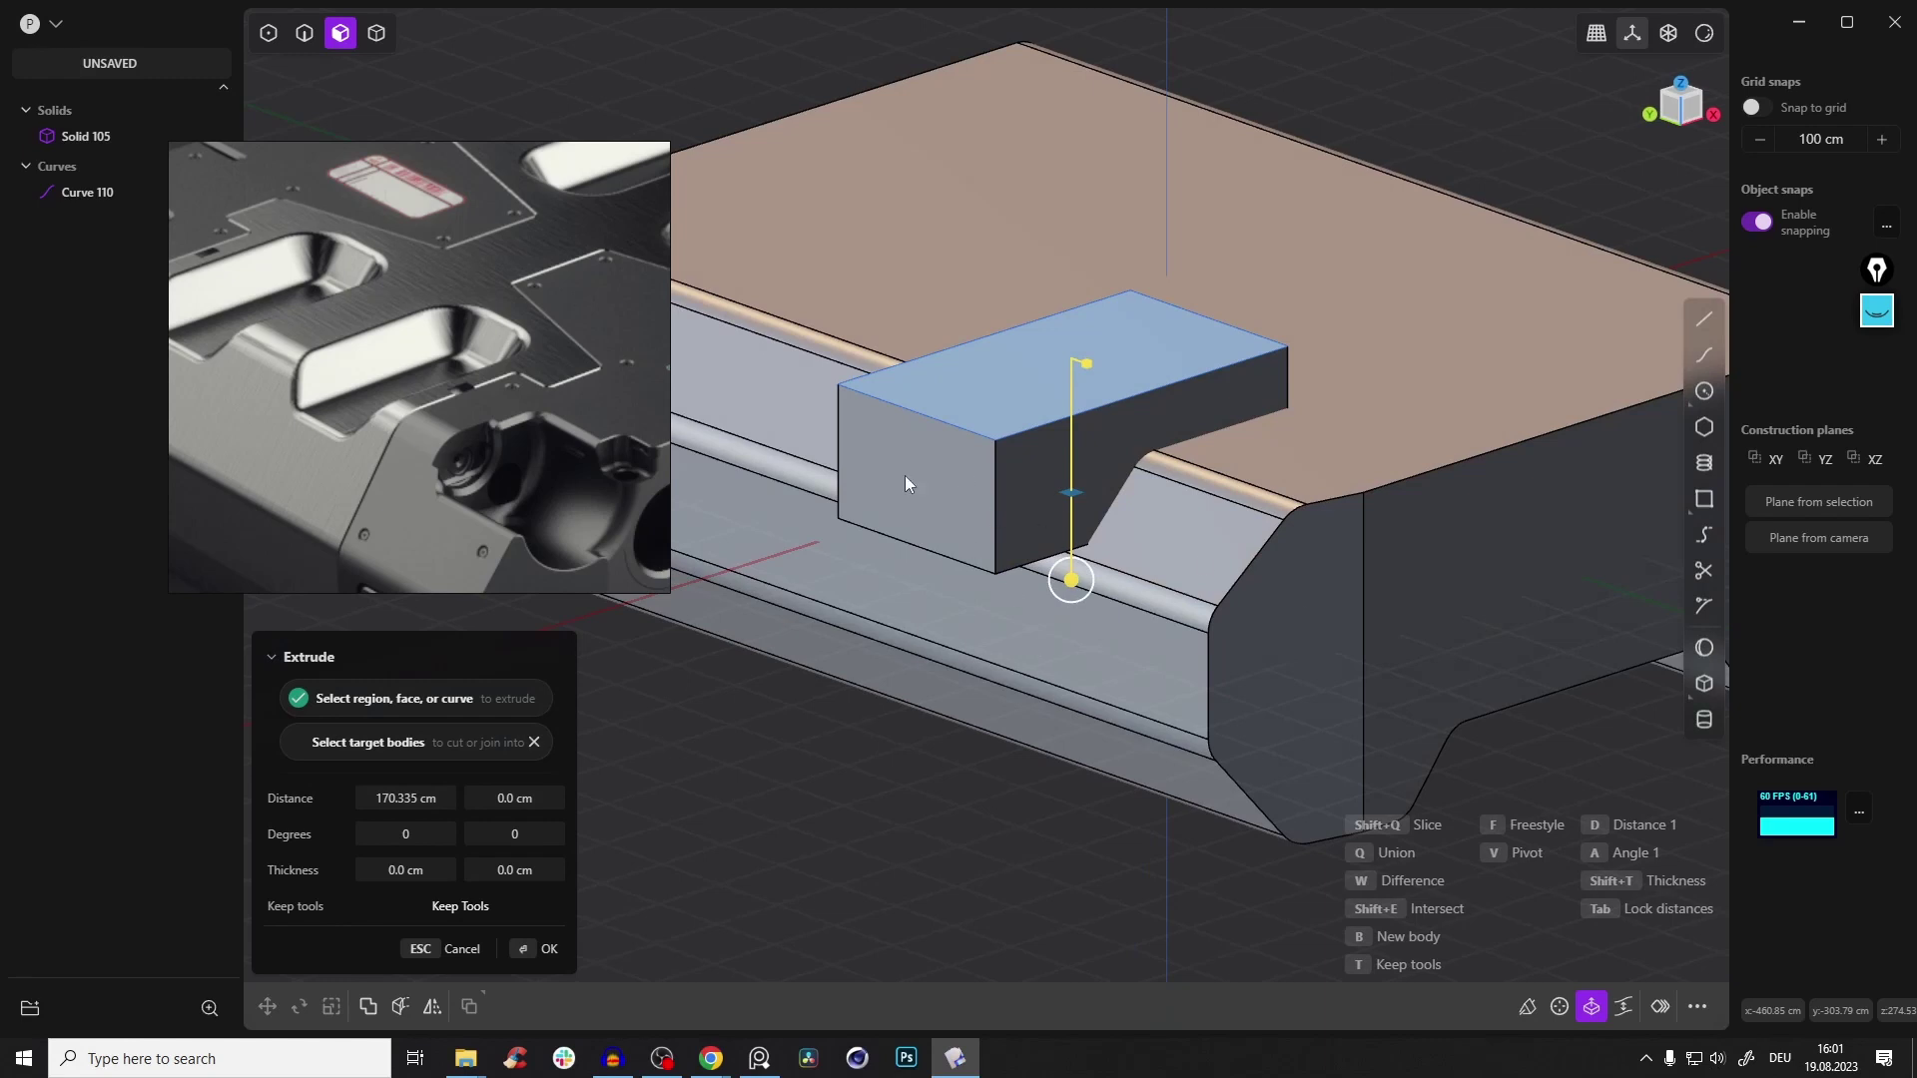
mouse_move(1175, 375)
middle_down()
mouse_move(1106, 334)
mouse_move(1160, 378)
middle_up()
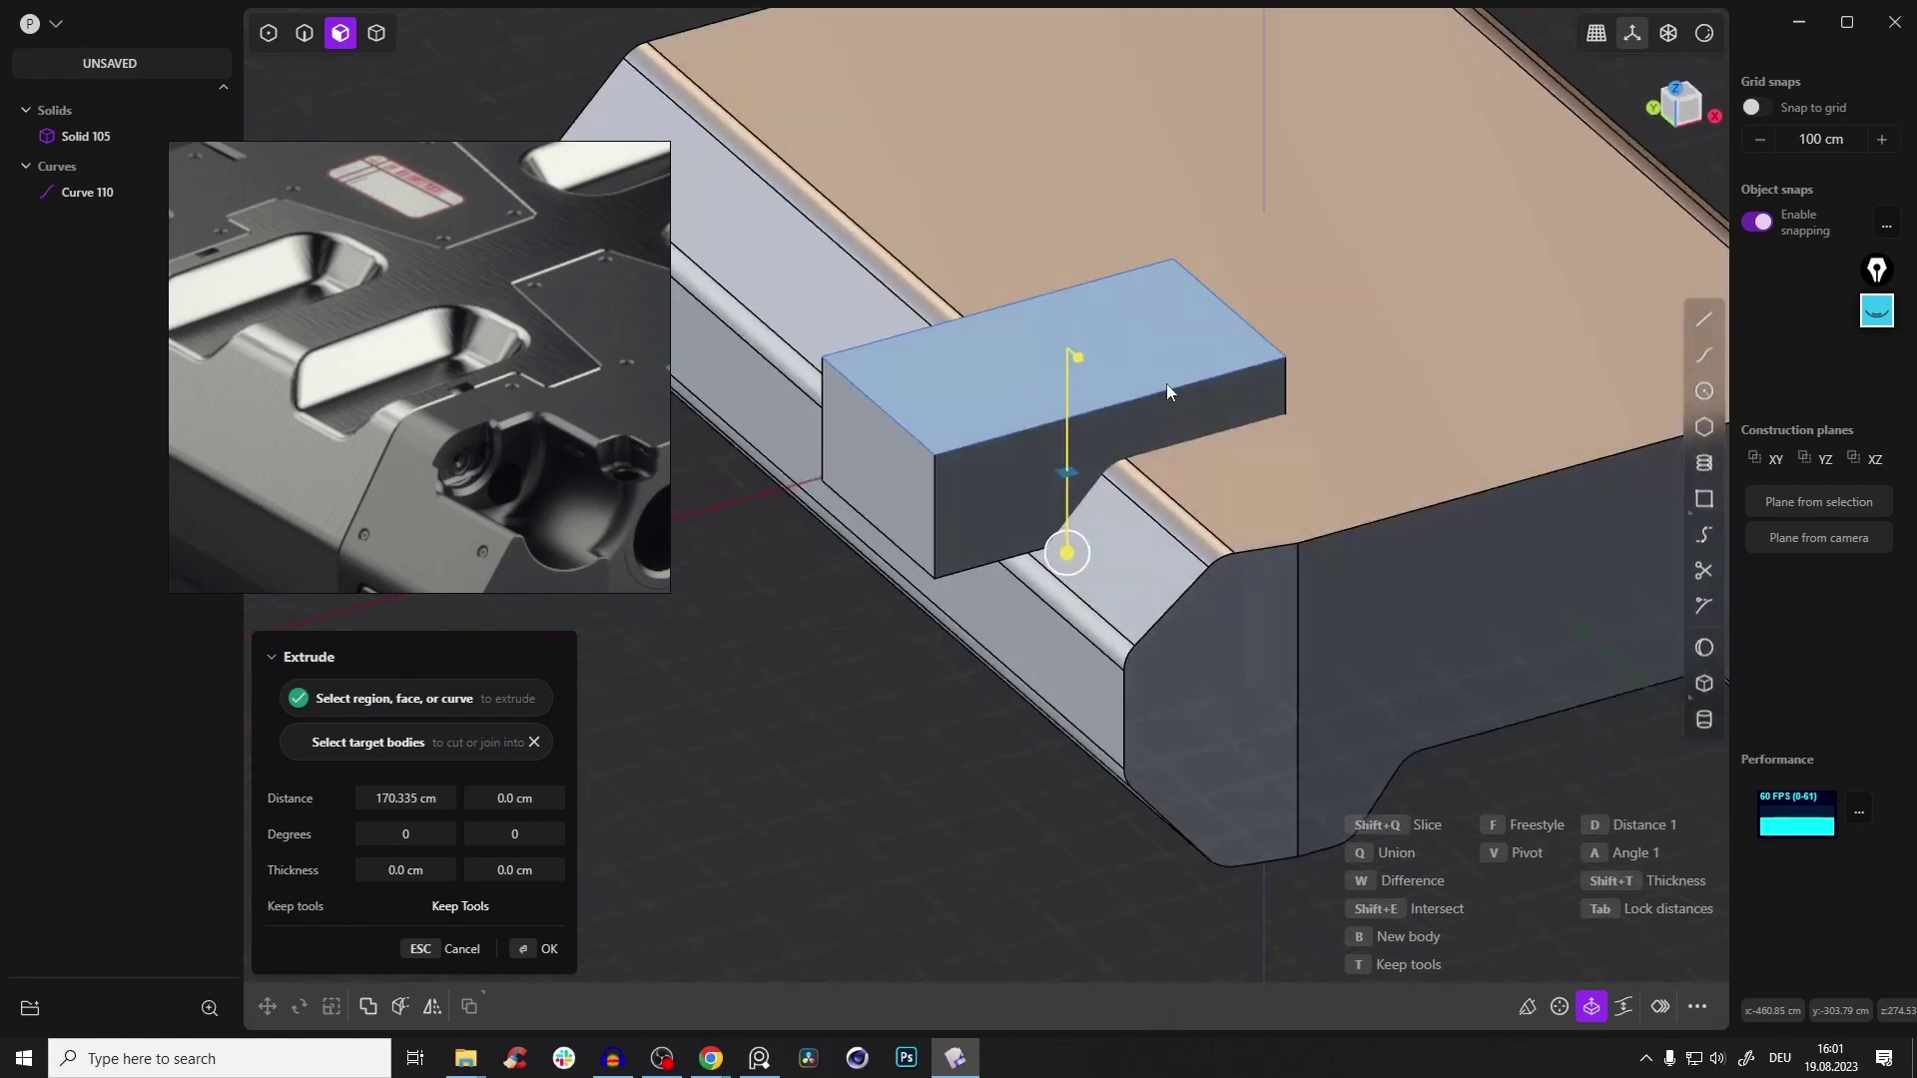
middle_drag(1282, 577, 1246, 525)
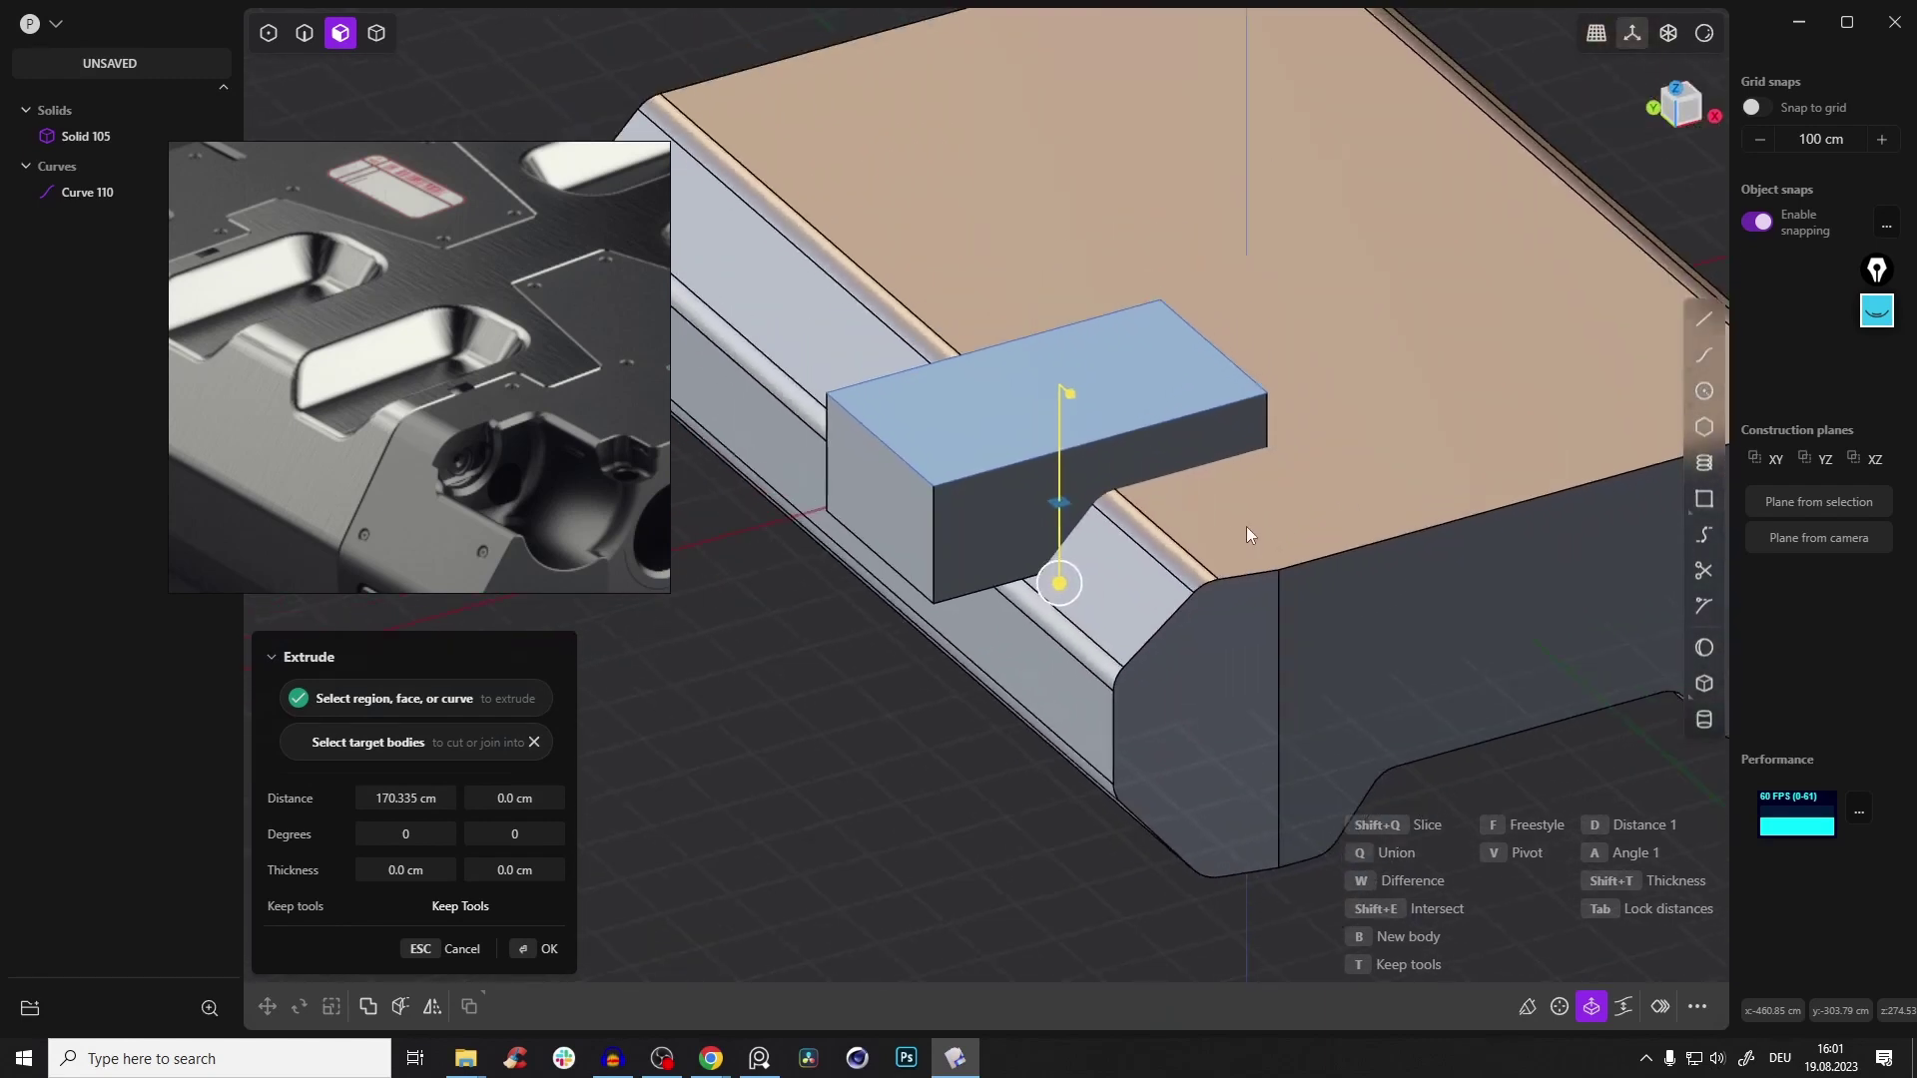
Choose the main body as the extrusion's target and set the boolean operation to Difference
key(q)
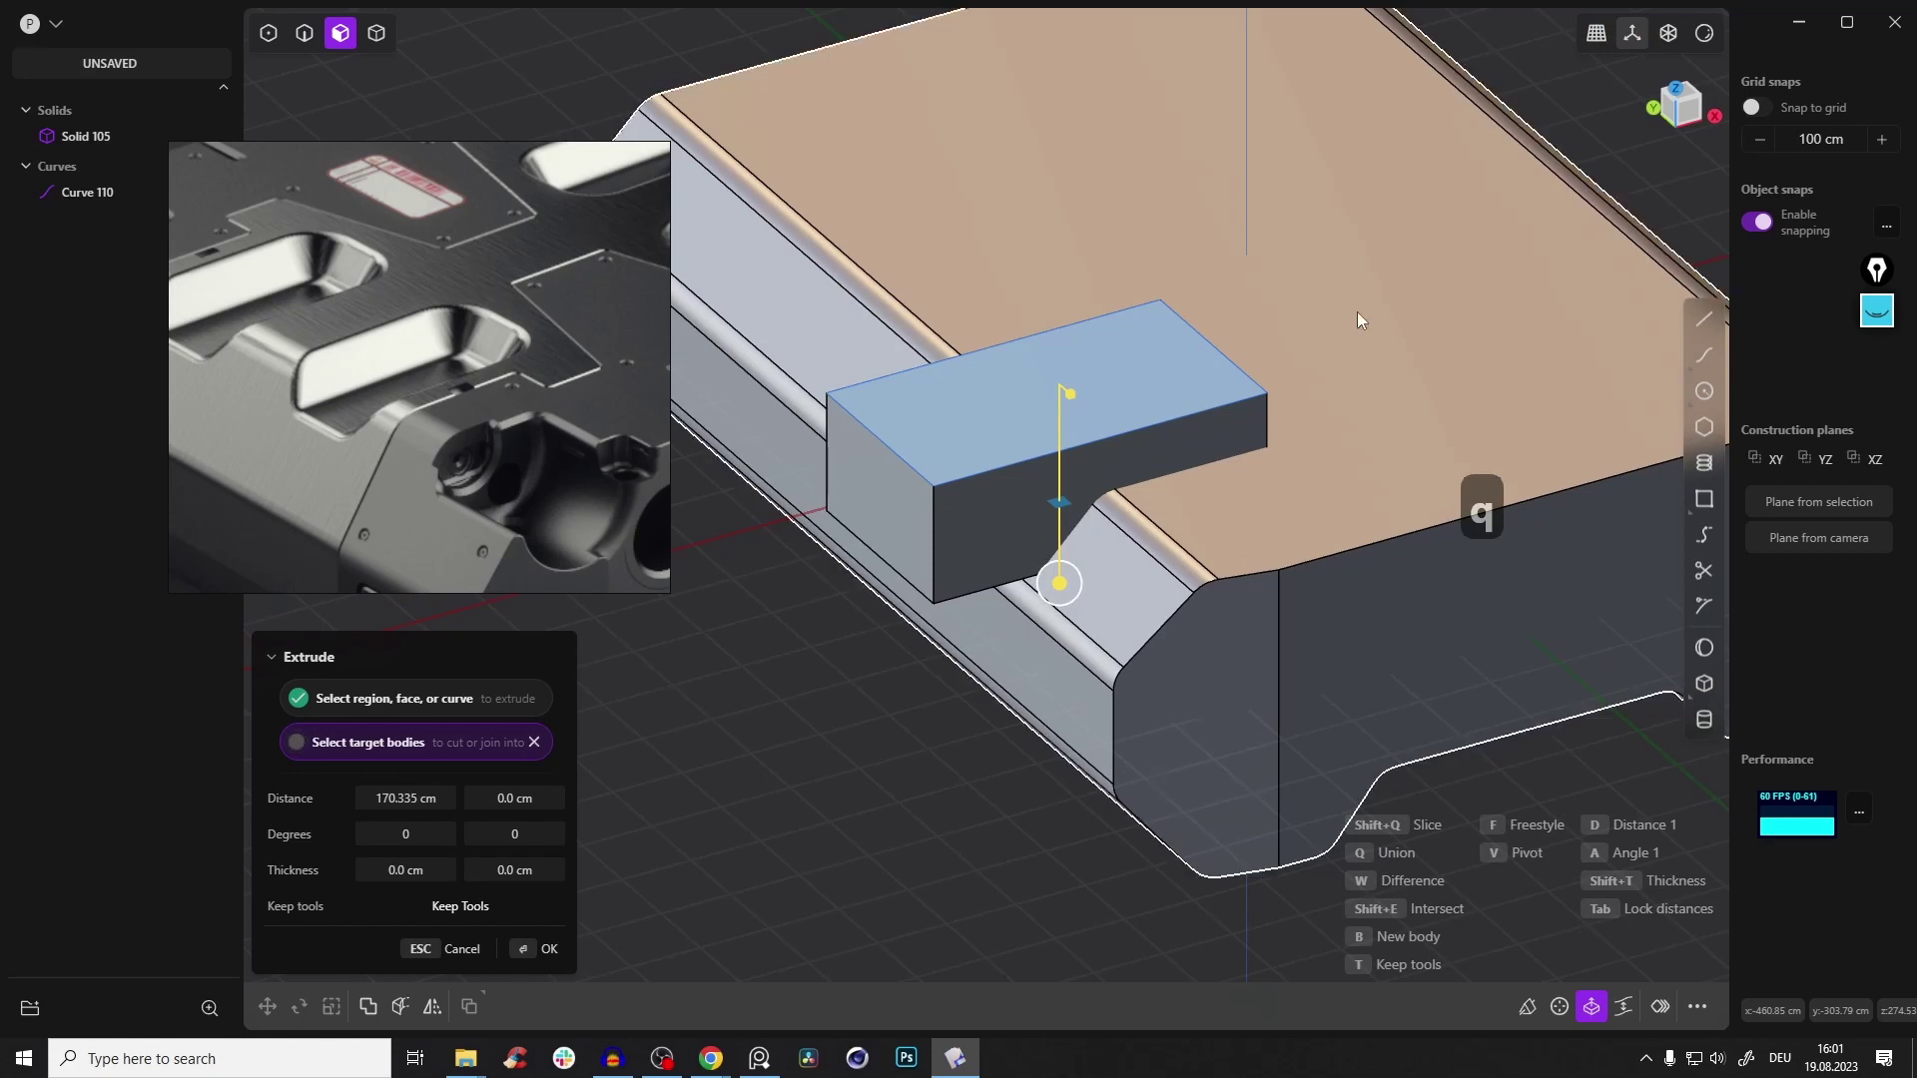
click(1413, 417)
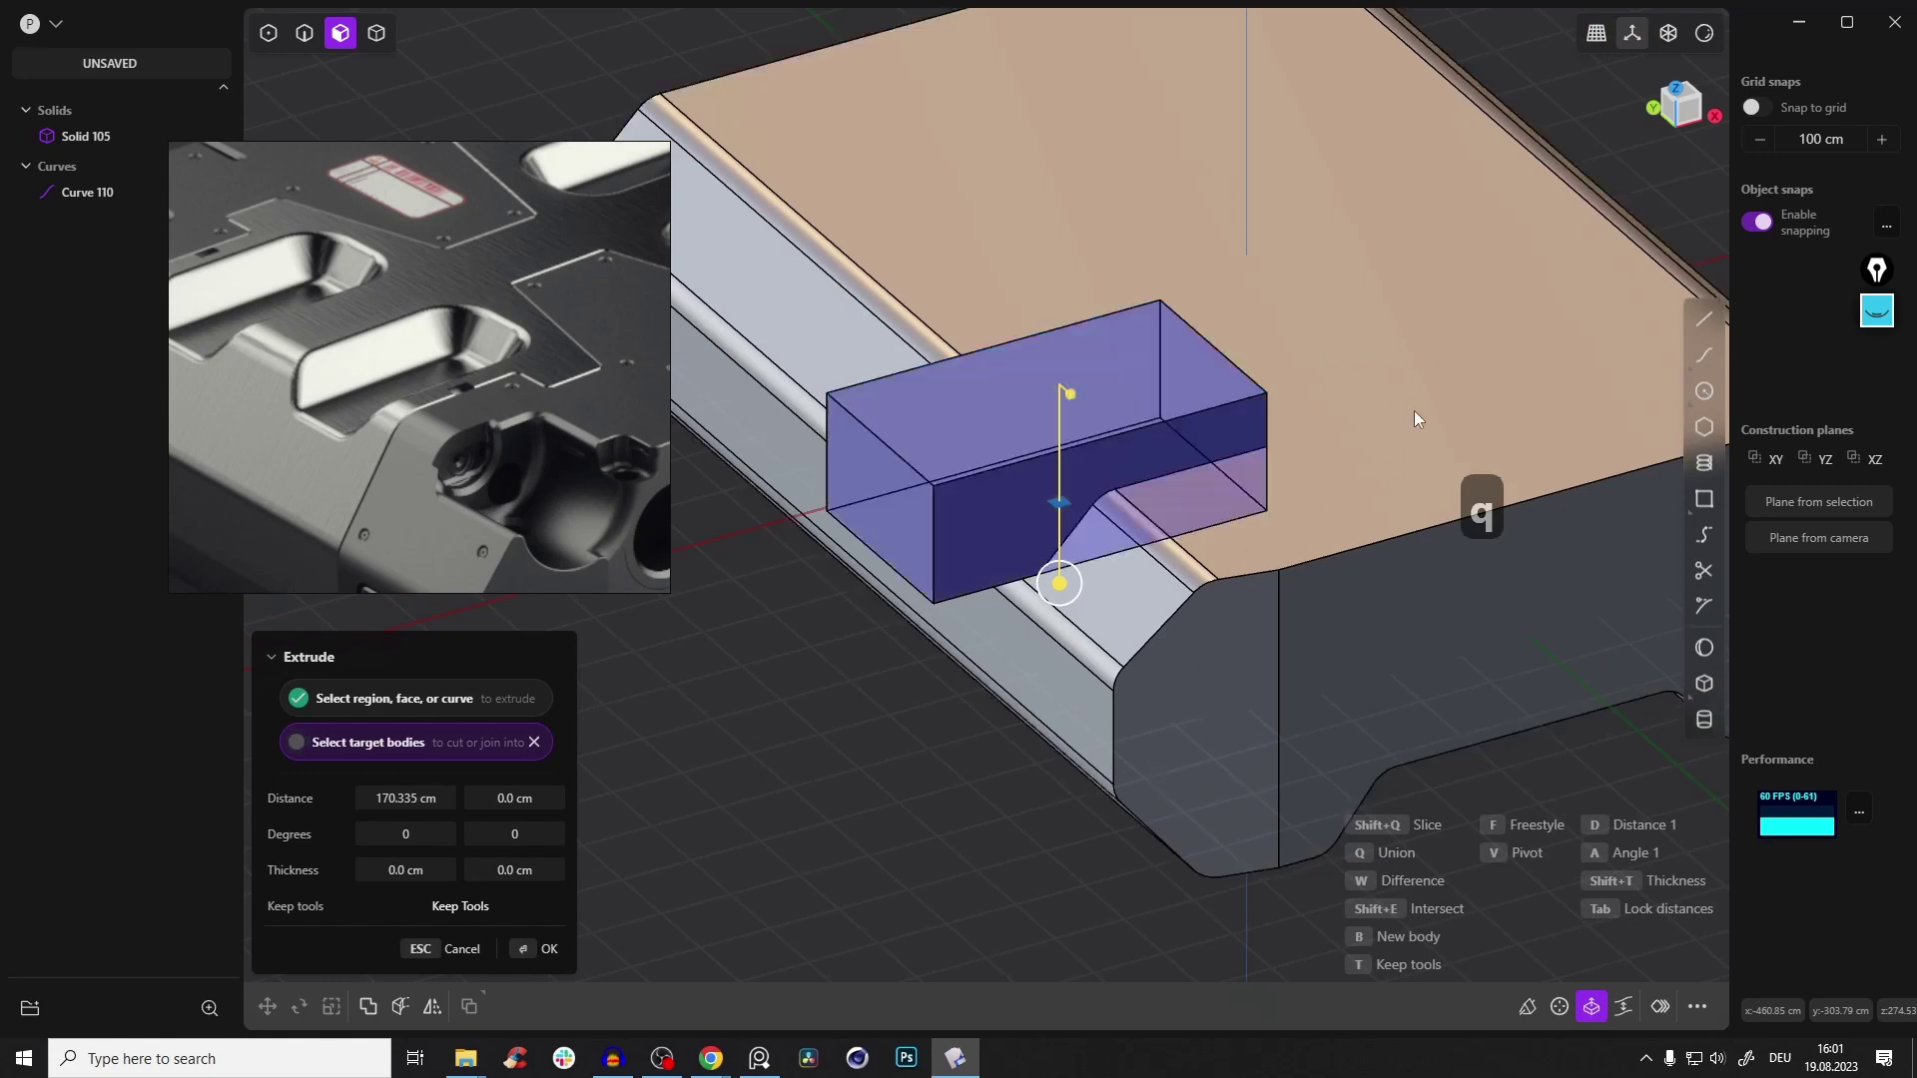
middle_drag(1117, 452, 964, 478)
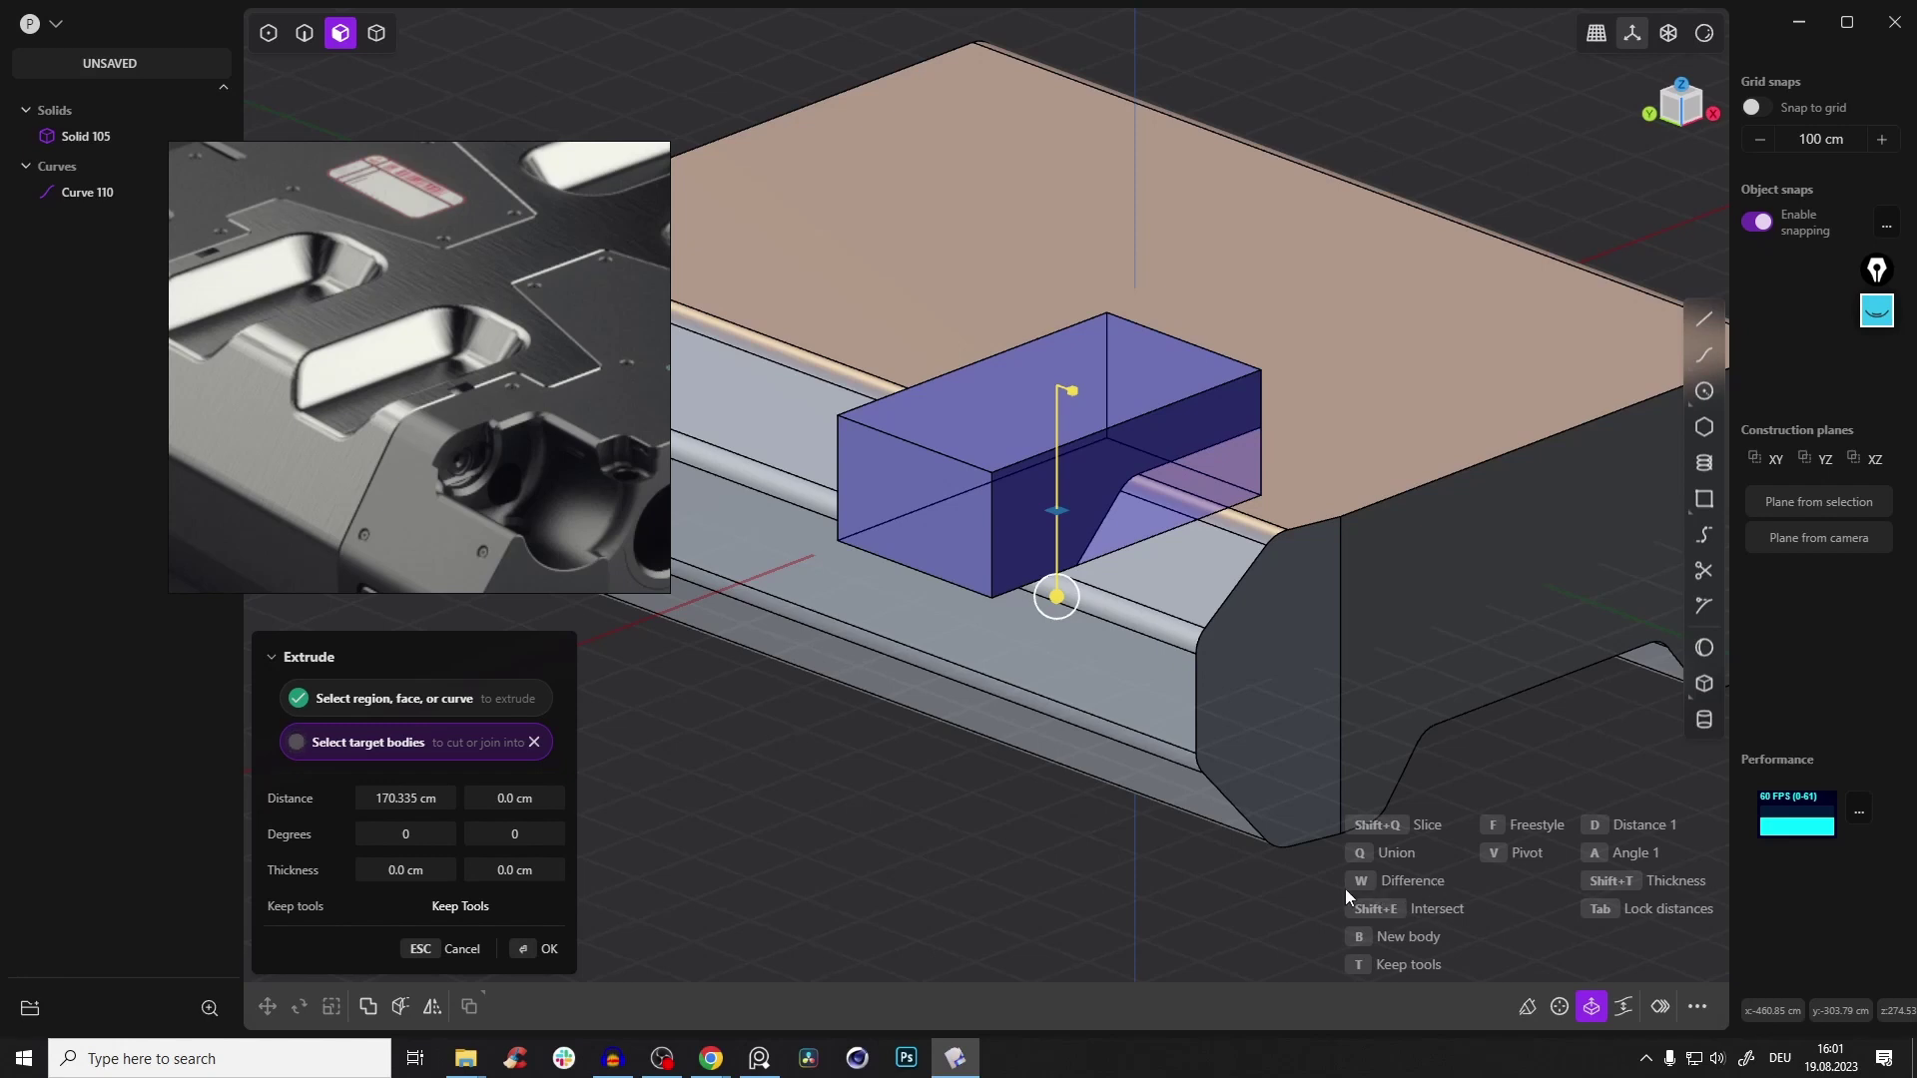
key(w)
Taper the extruded cutter about 25 degrees, adjust its depth and complete the pocket cut
mouse_move(1068, 458)
middle_down()
mouse_move(1174, 327)
mouse_move(1166, 410)
mouse_move(1088, 476)
middle_up()
drag(1061, 587, 1061, 628)
middle_drag(1061, 631, 1007, 555)
drag(1098, 666, 1094, 607)
middle_drag(1050, 543, 1112, 627)
mouse_move(1092, 597)
mouse_down()
mouse_move(1104, 635)
mouse_move(1104, 608)
mouse_up()
middle_drag(1124, 567, 1095, 636)
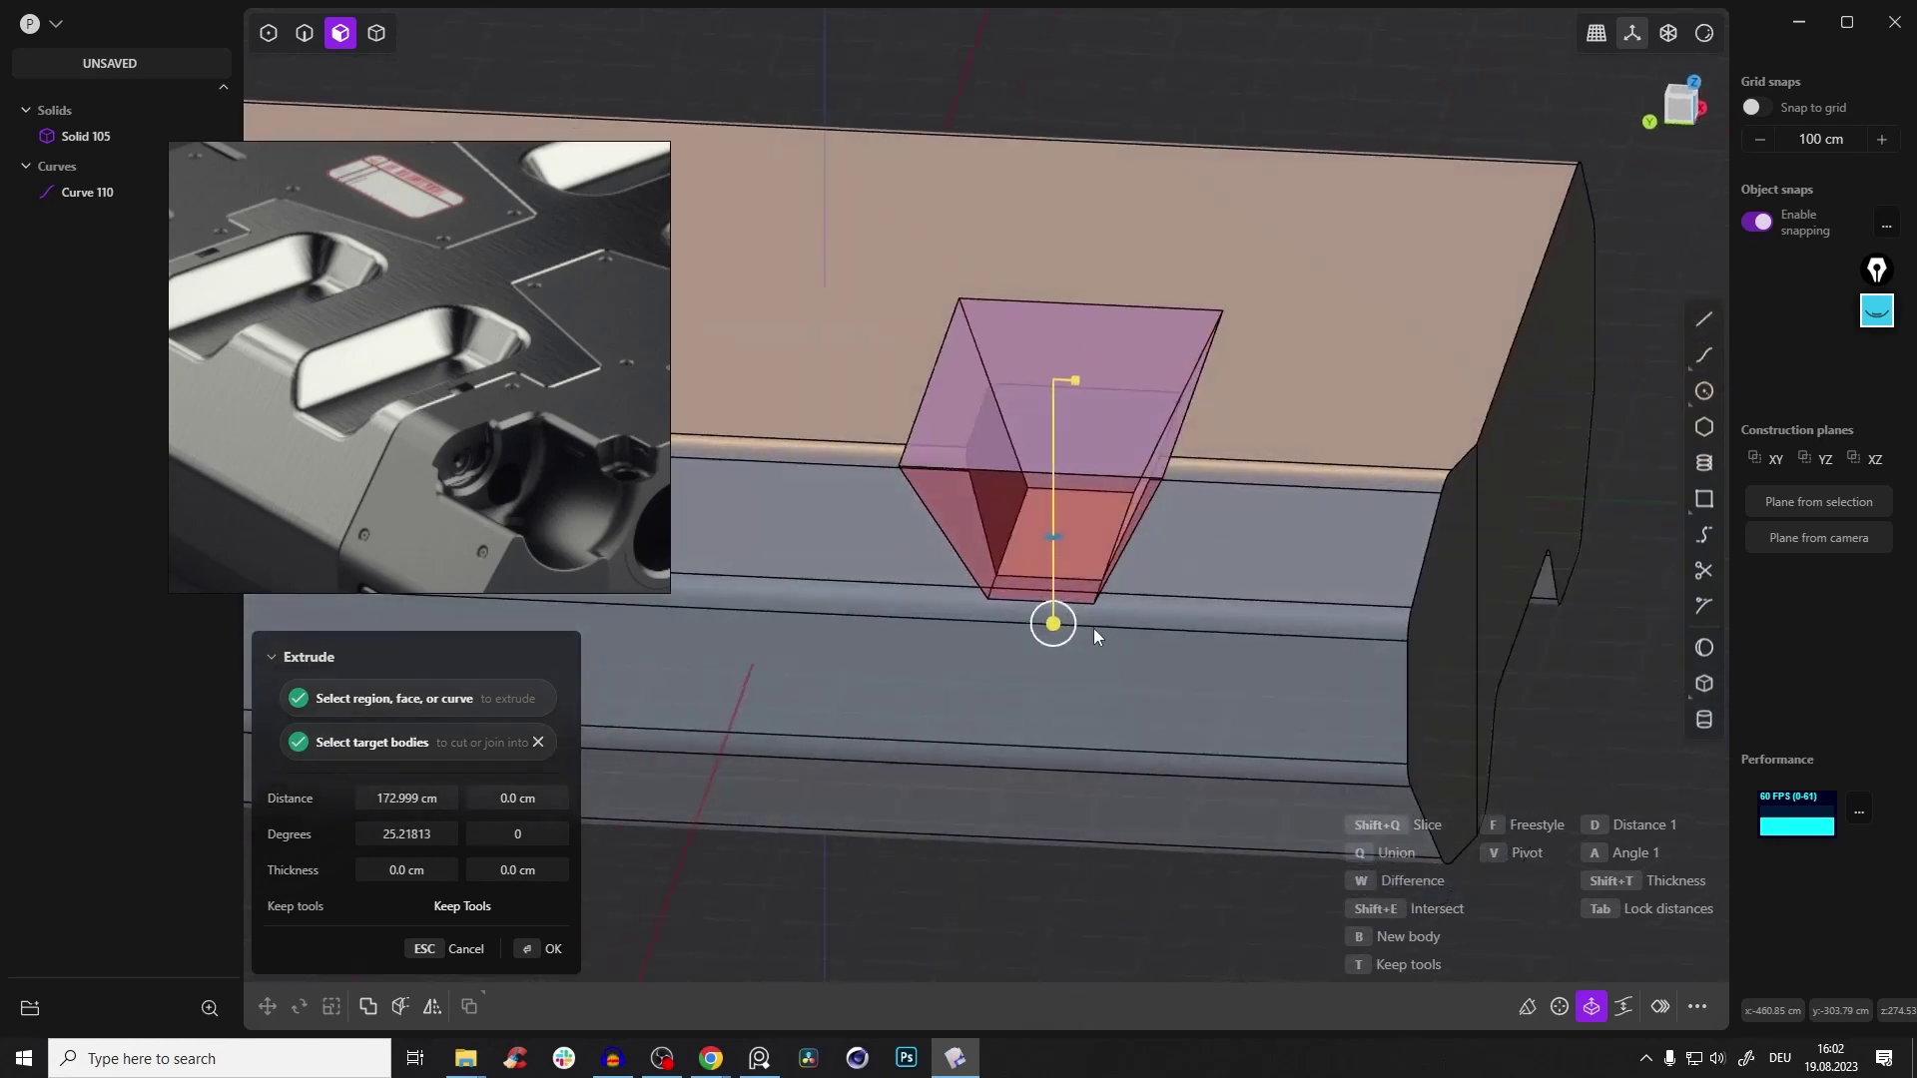
drag(1059, 635, 1058, 587)
middle_drag(1128, 481, 1210, 387)
middle_drag(1099, 467, 1308, 405)
key(Return)
Delete the leftover rectangle curve above the pocket
scroll(1238, 500, up, 2)
key(2)
click(1263, 485)
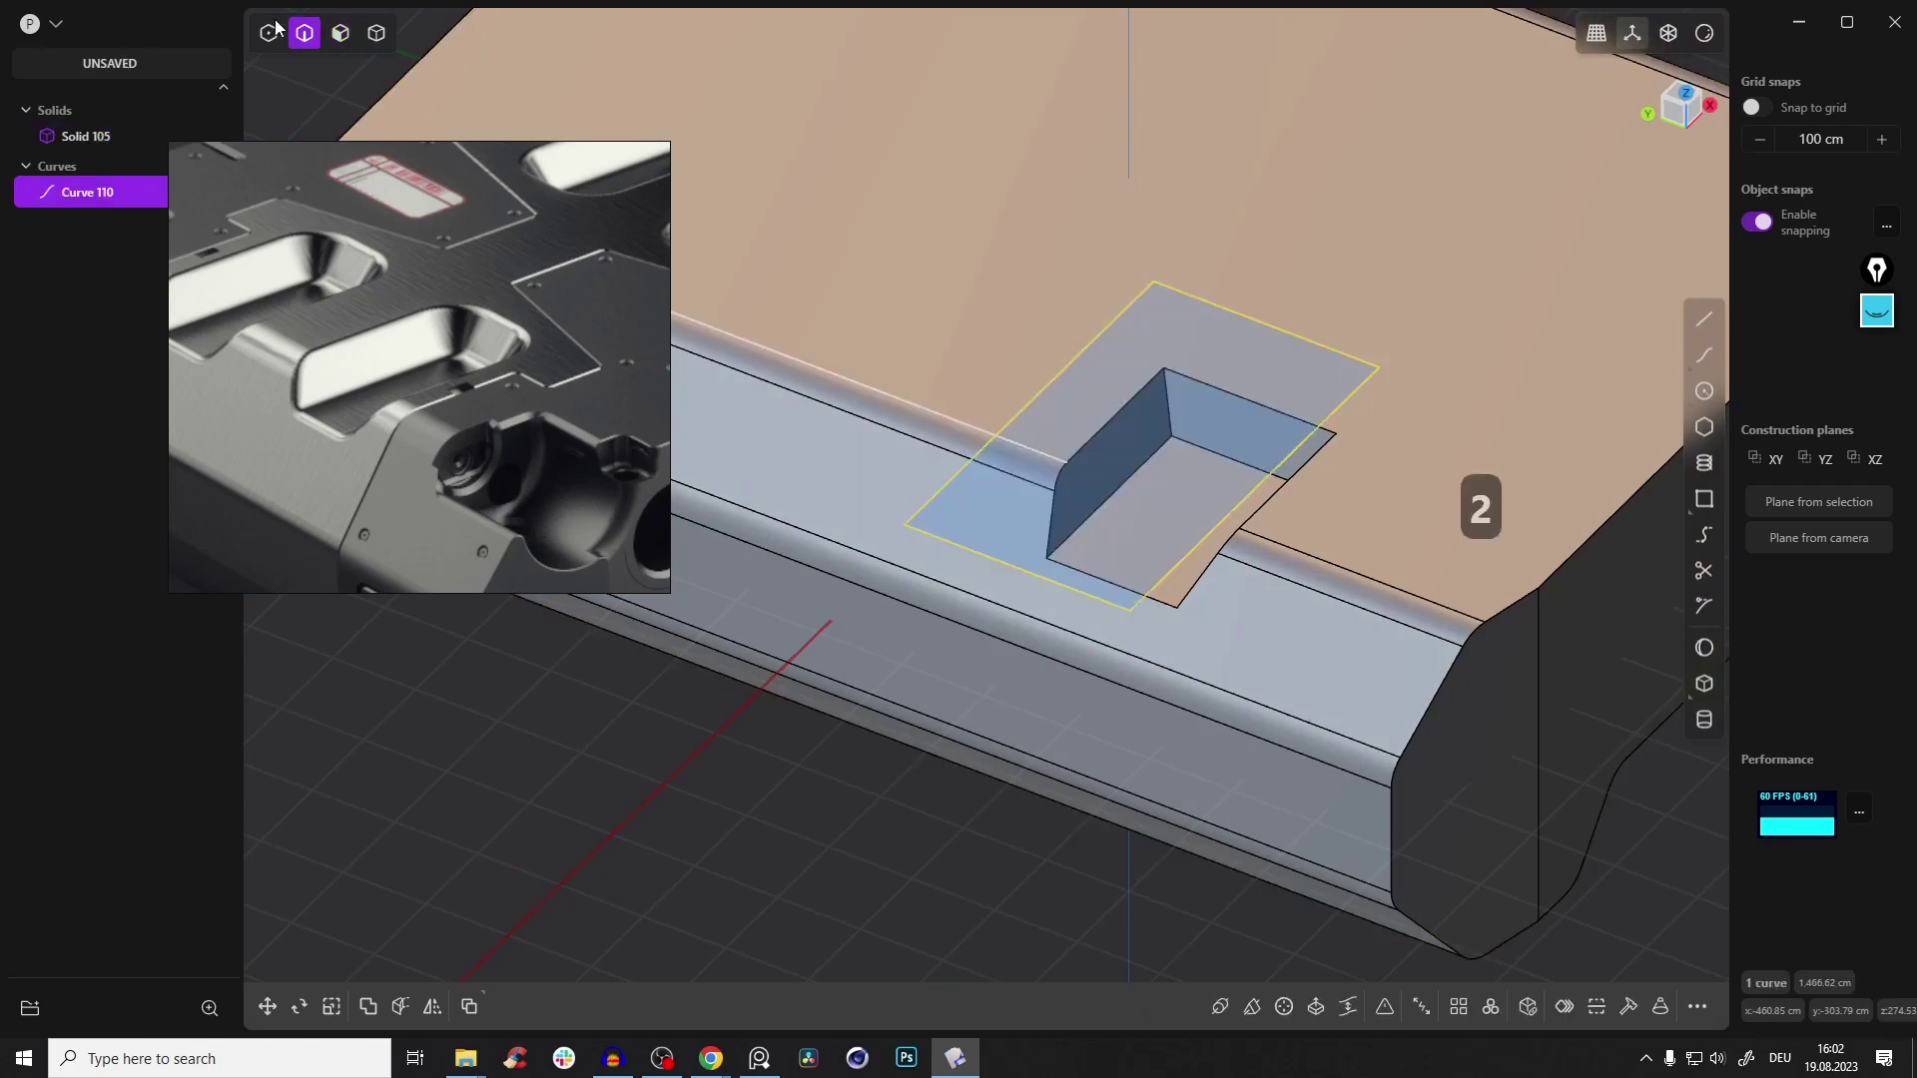
key(x)
Fillet the pocket's two inner upright corner edges by about 45 cm
middle_drag(1184, 363, 1340, 400)
click(1150, 388)
click(1373, 377)
mouse_move(1373, 377)
mouse_down()
mouse_move(1397, 399)
mouse_move(1336, 381)
mouse_move(1355, 386)
mouse_up()
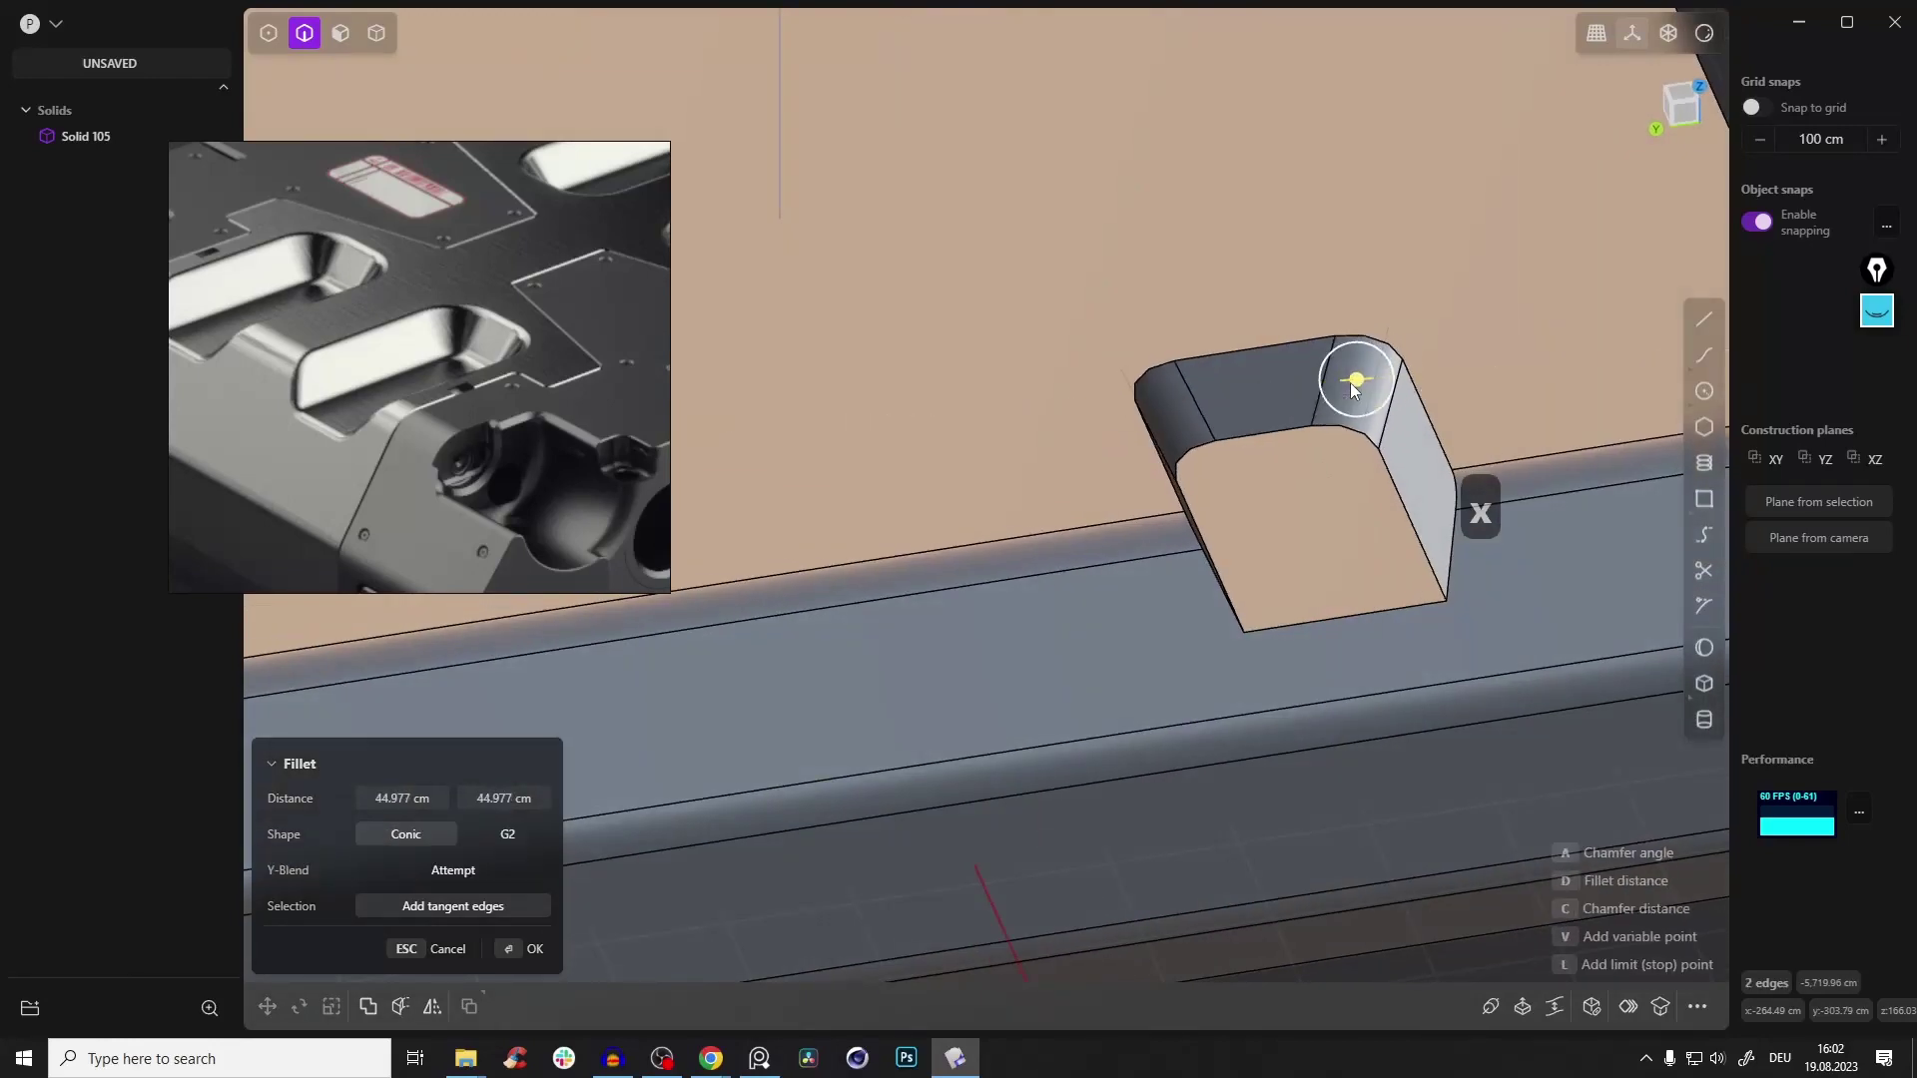
right_click(1383, 416)
Fillet the edge where the pocket's walls meet its floor with a small radius
middle_drag(1384, 421, 1168, 447)
click(1120, 397)
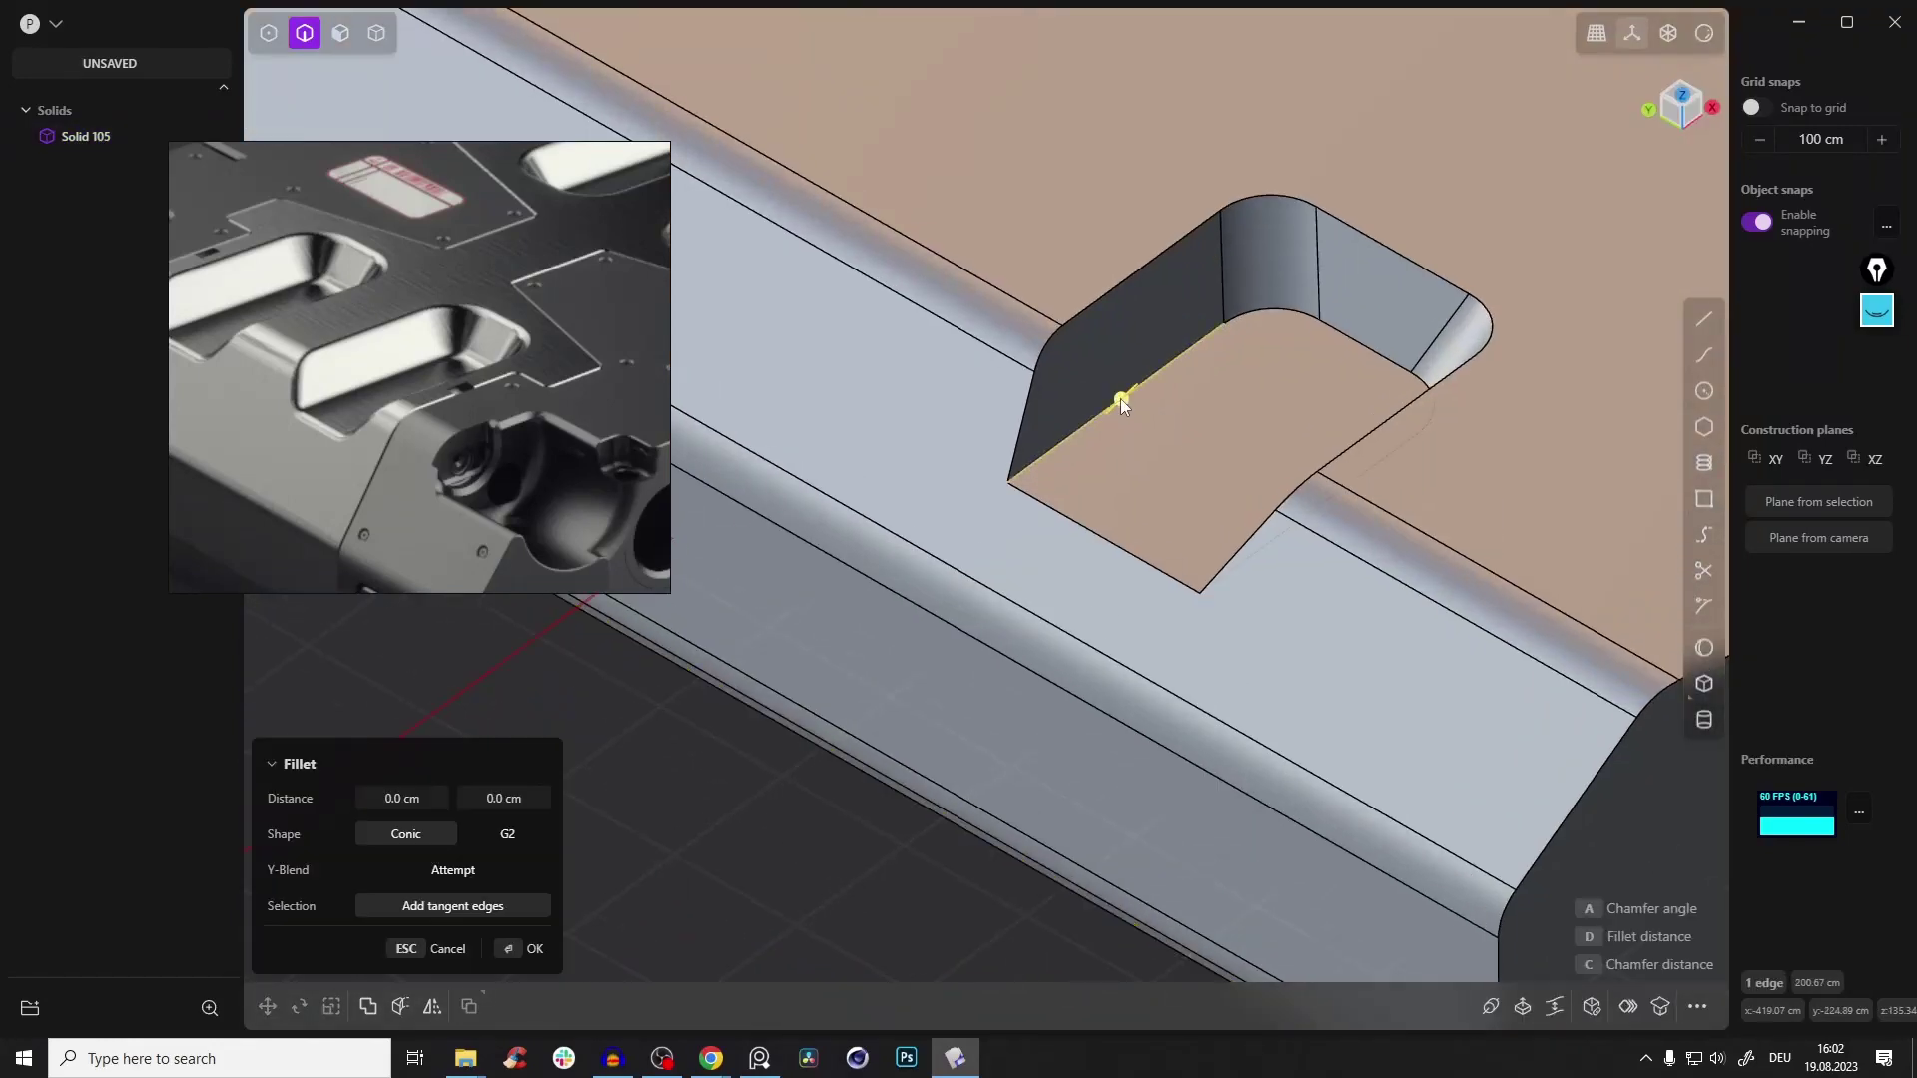
drag(1129, 406, 1122, 389)
right_click(1166, 376)
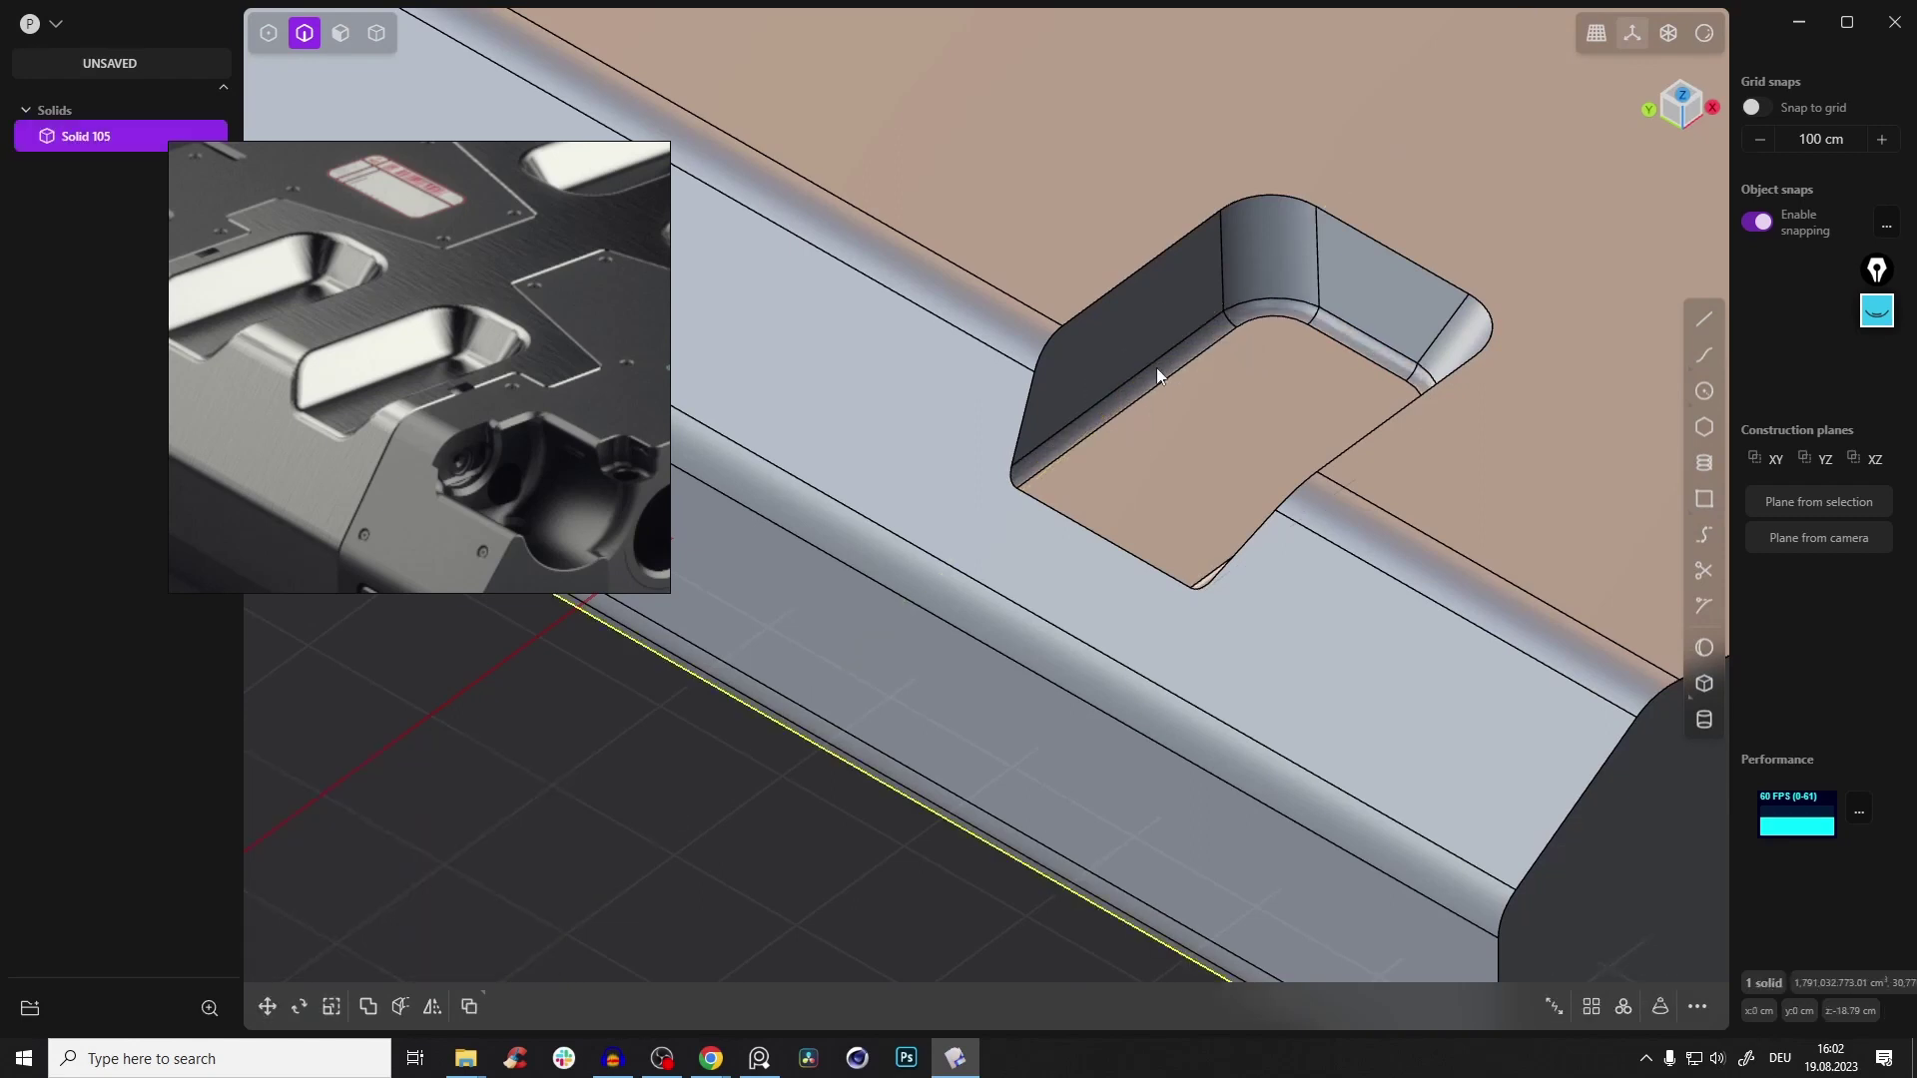
Fillet the pocket's outer rim edge by about 13 cm
middle_drag(1123, 371, 1184, 376)
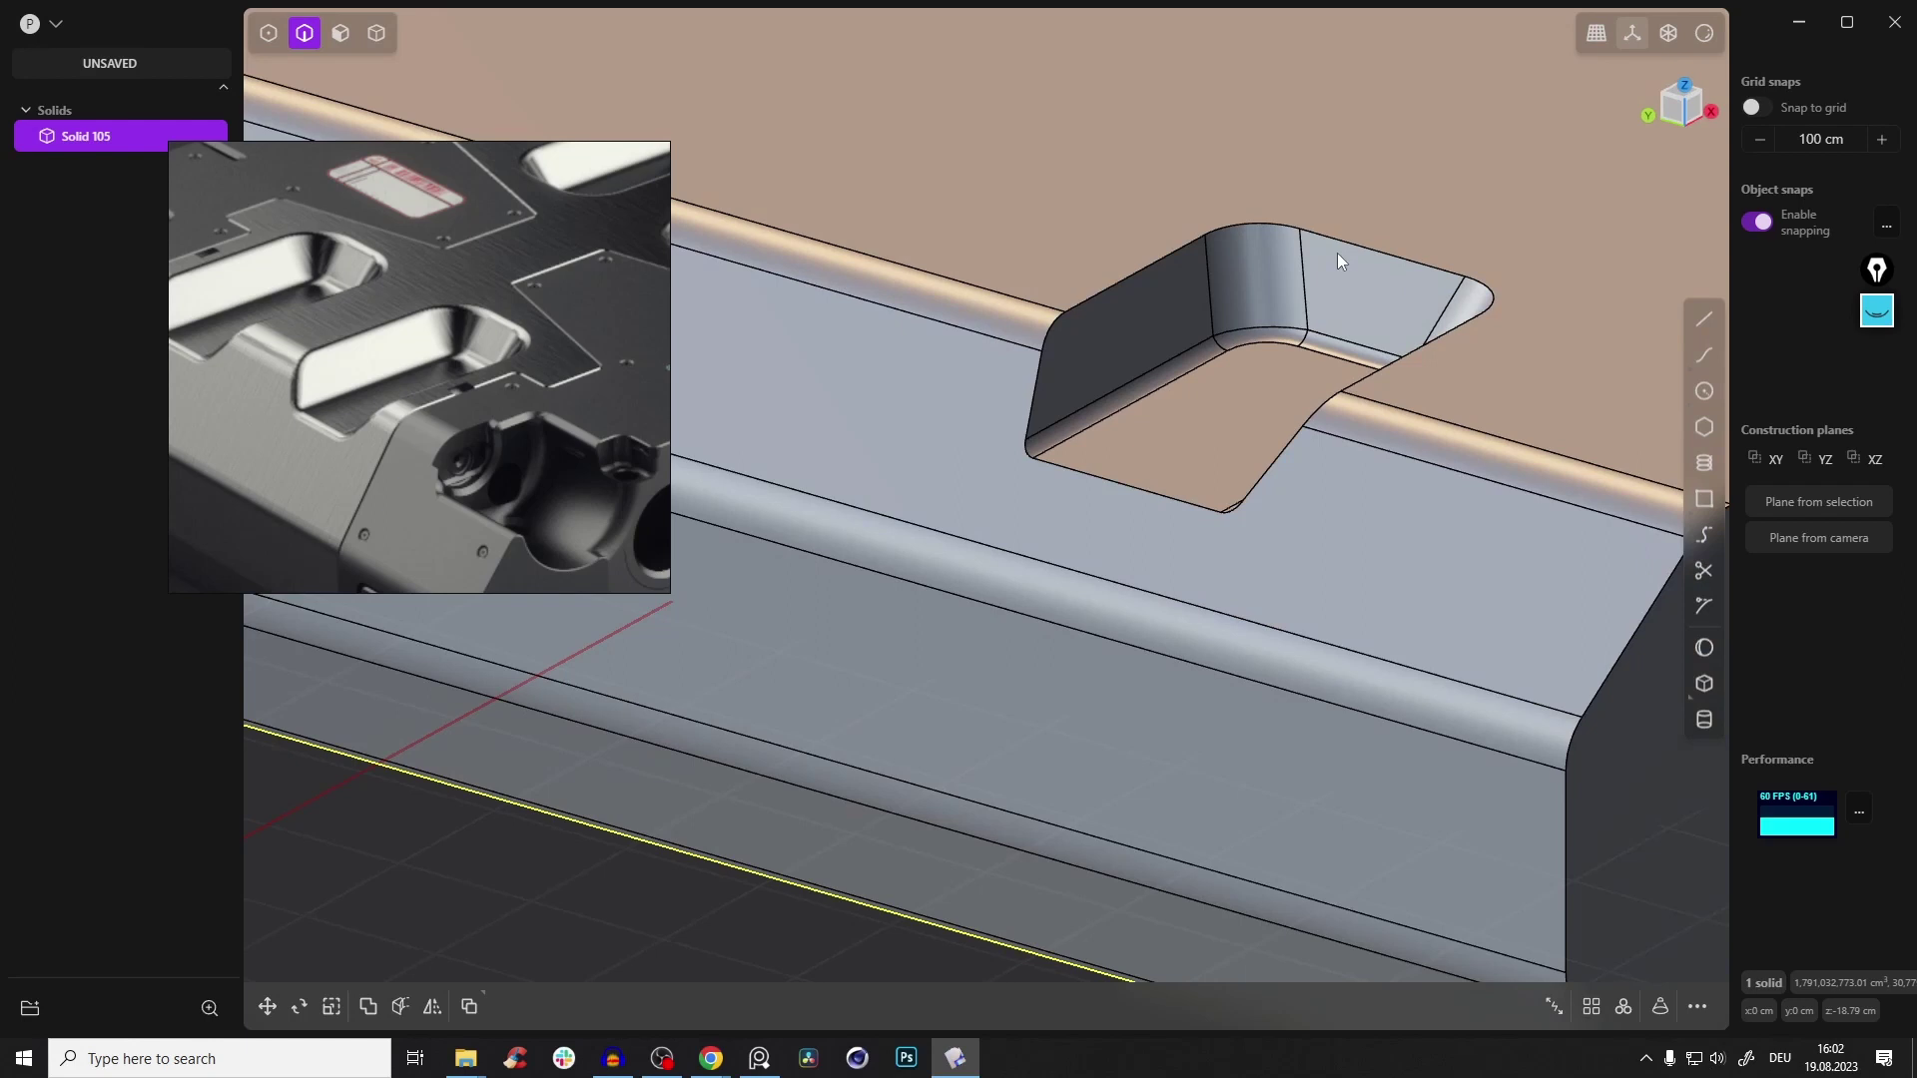
click(1363, 248)
drag(1364, 248, 1360, 240)
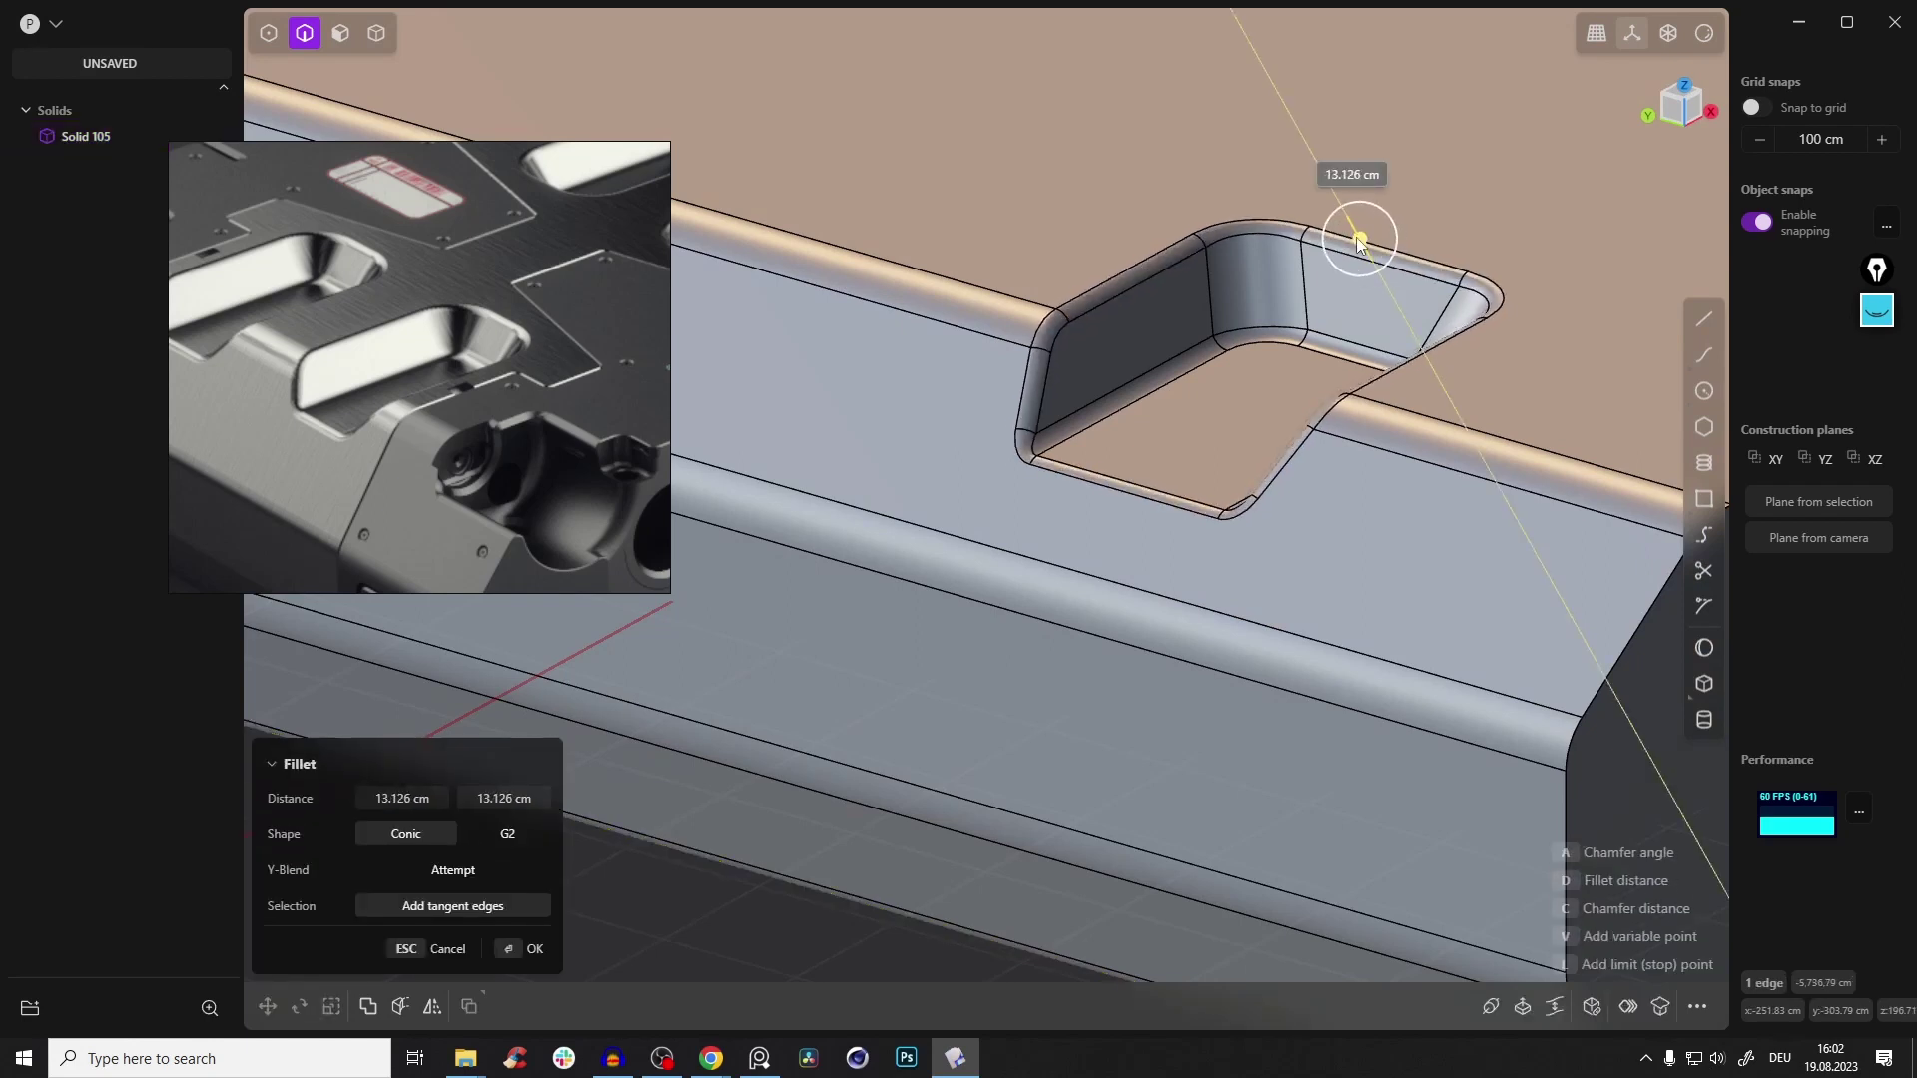
right_click(1360, 241)
scroll(1296, 337, down, 3)
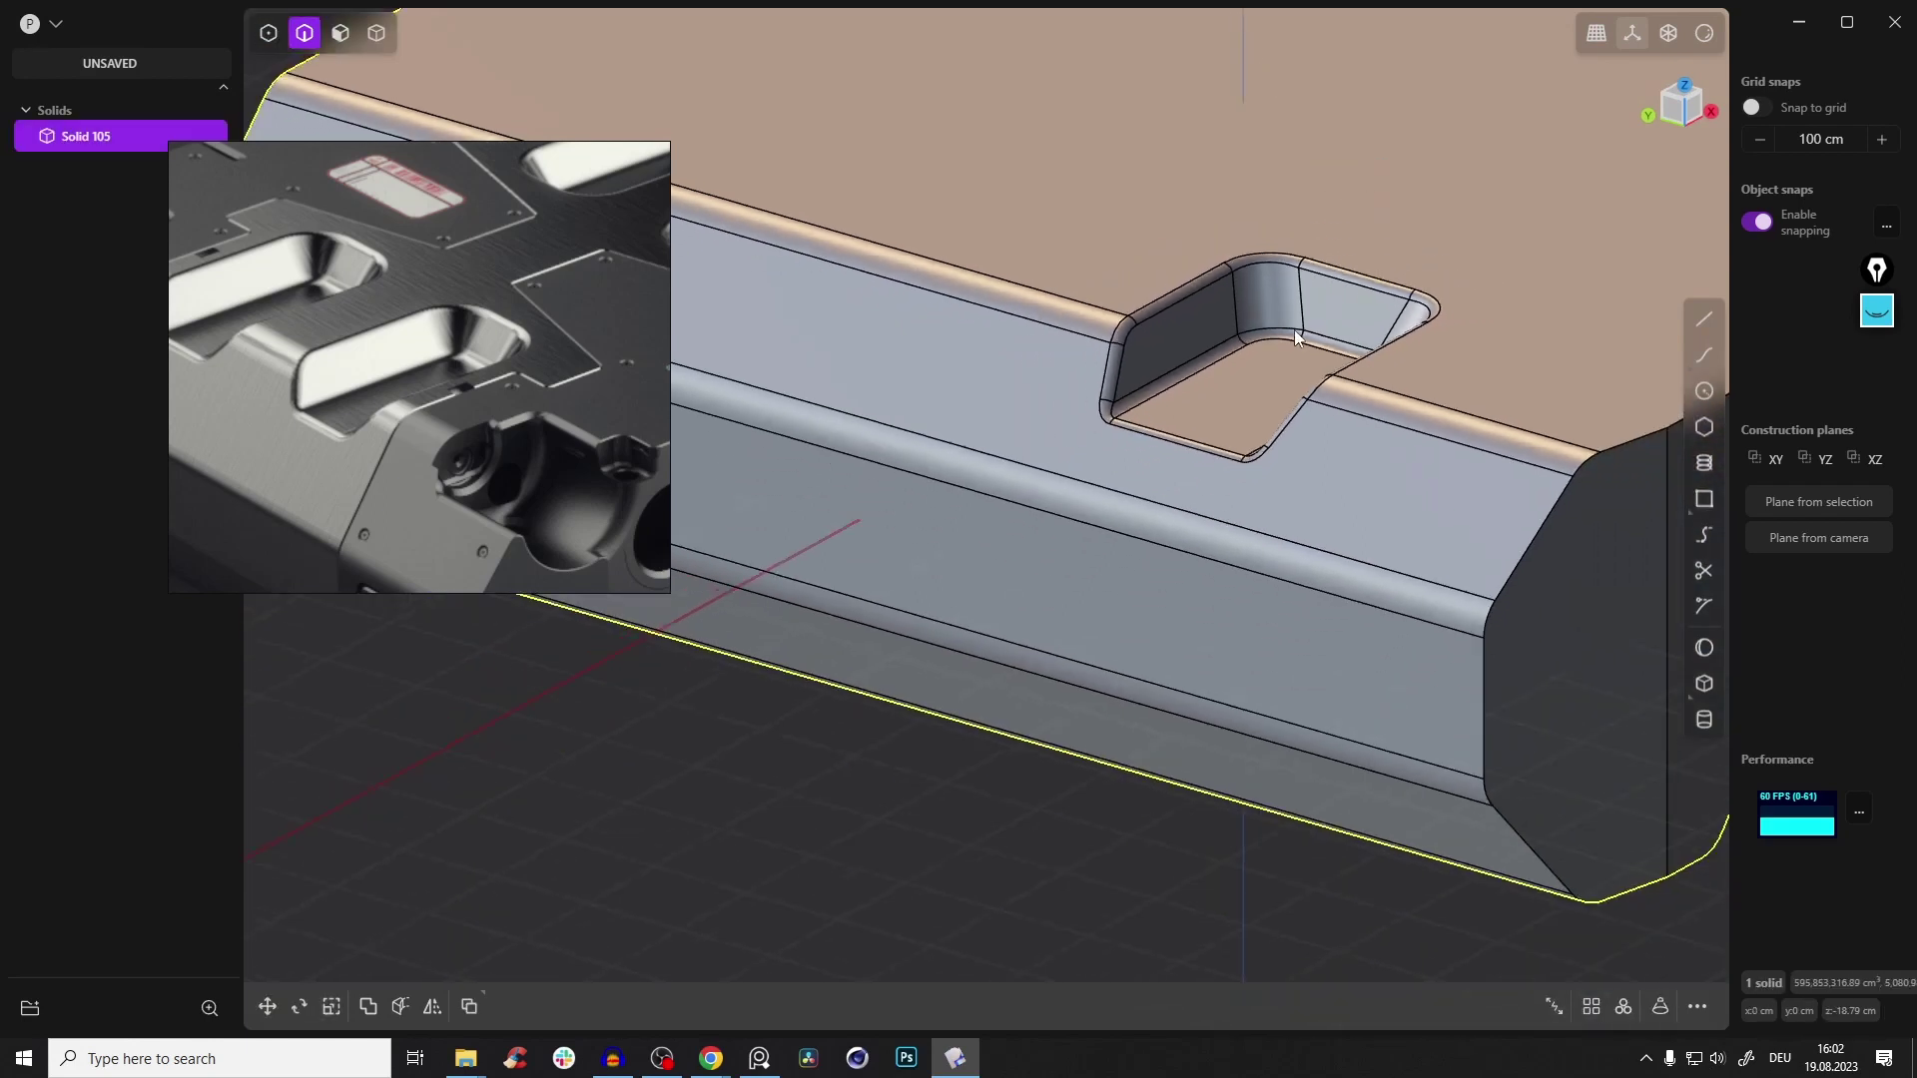
scroll(1296, 338, down, 4)
right_drag(1405, 278, 1274, 318)
middle_drag(1273, 318, 1091, 405)
key(e)
scroll(1162, 429, up, 6)
key(e)
key(3)
key(ctrl+z)
Offset the pocket's long inner wall and its adjoining end wall slightly to adjust the opening
click(1090, 409)
click(920, 308)
middle_drag(917, 301, 982, 343)
click(1014, 310)
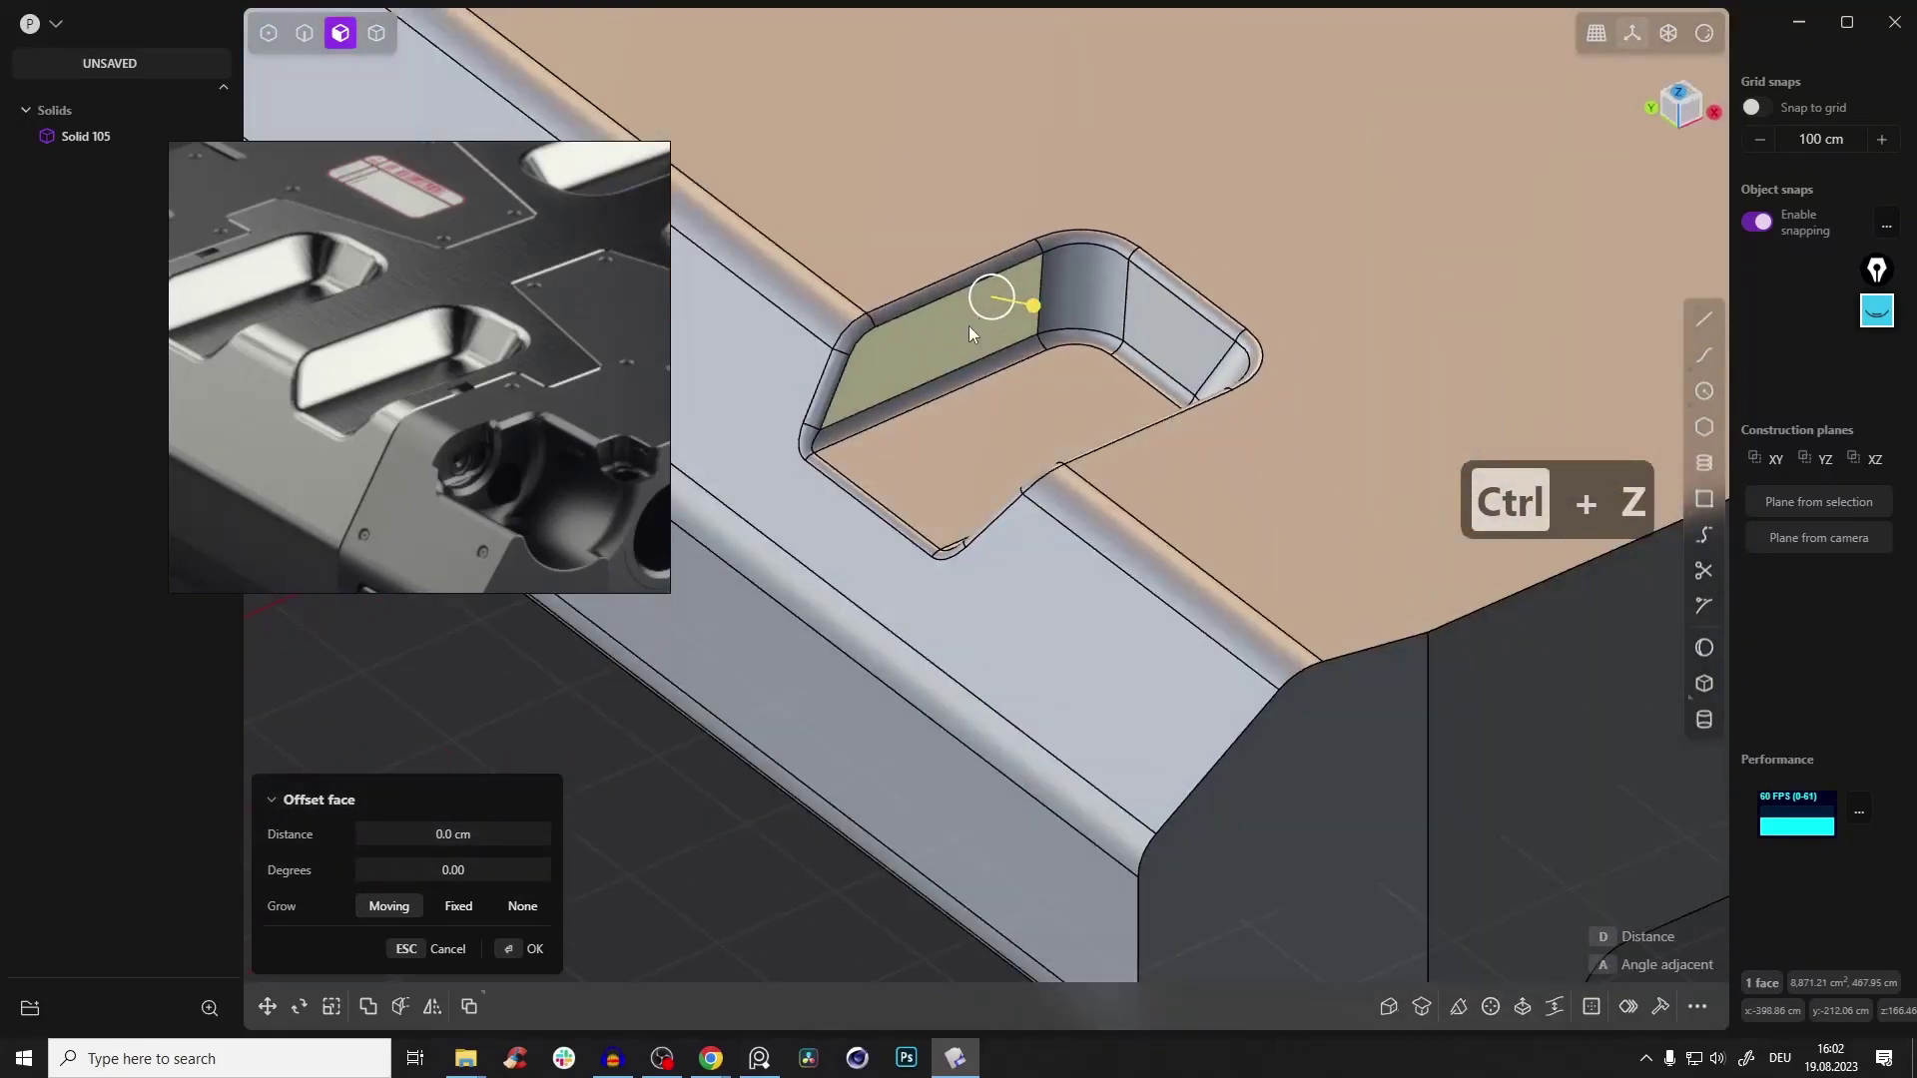
mouse_move(1014, 311)
mouse_down()
mouse_move(994, 304)
mouse_move(1011, 305)
mouse_up()
right_click(1124, 320)
middle_drag(1142, 332, 1172, 315)
click(1156, 337)
drag(1121, 338, 1164, 324)
middle_drag(1168, 321, 1117, 361)
key(Return)
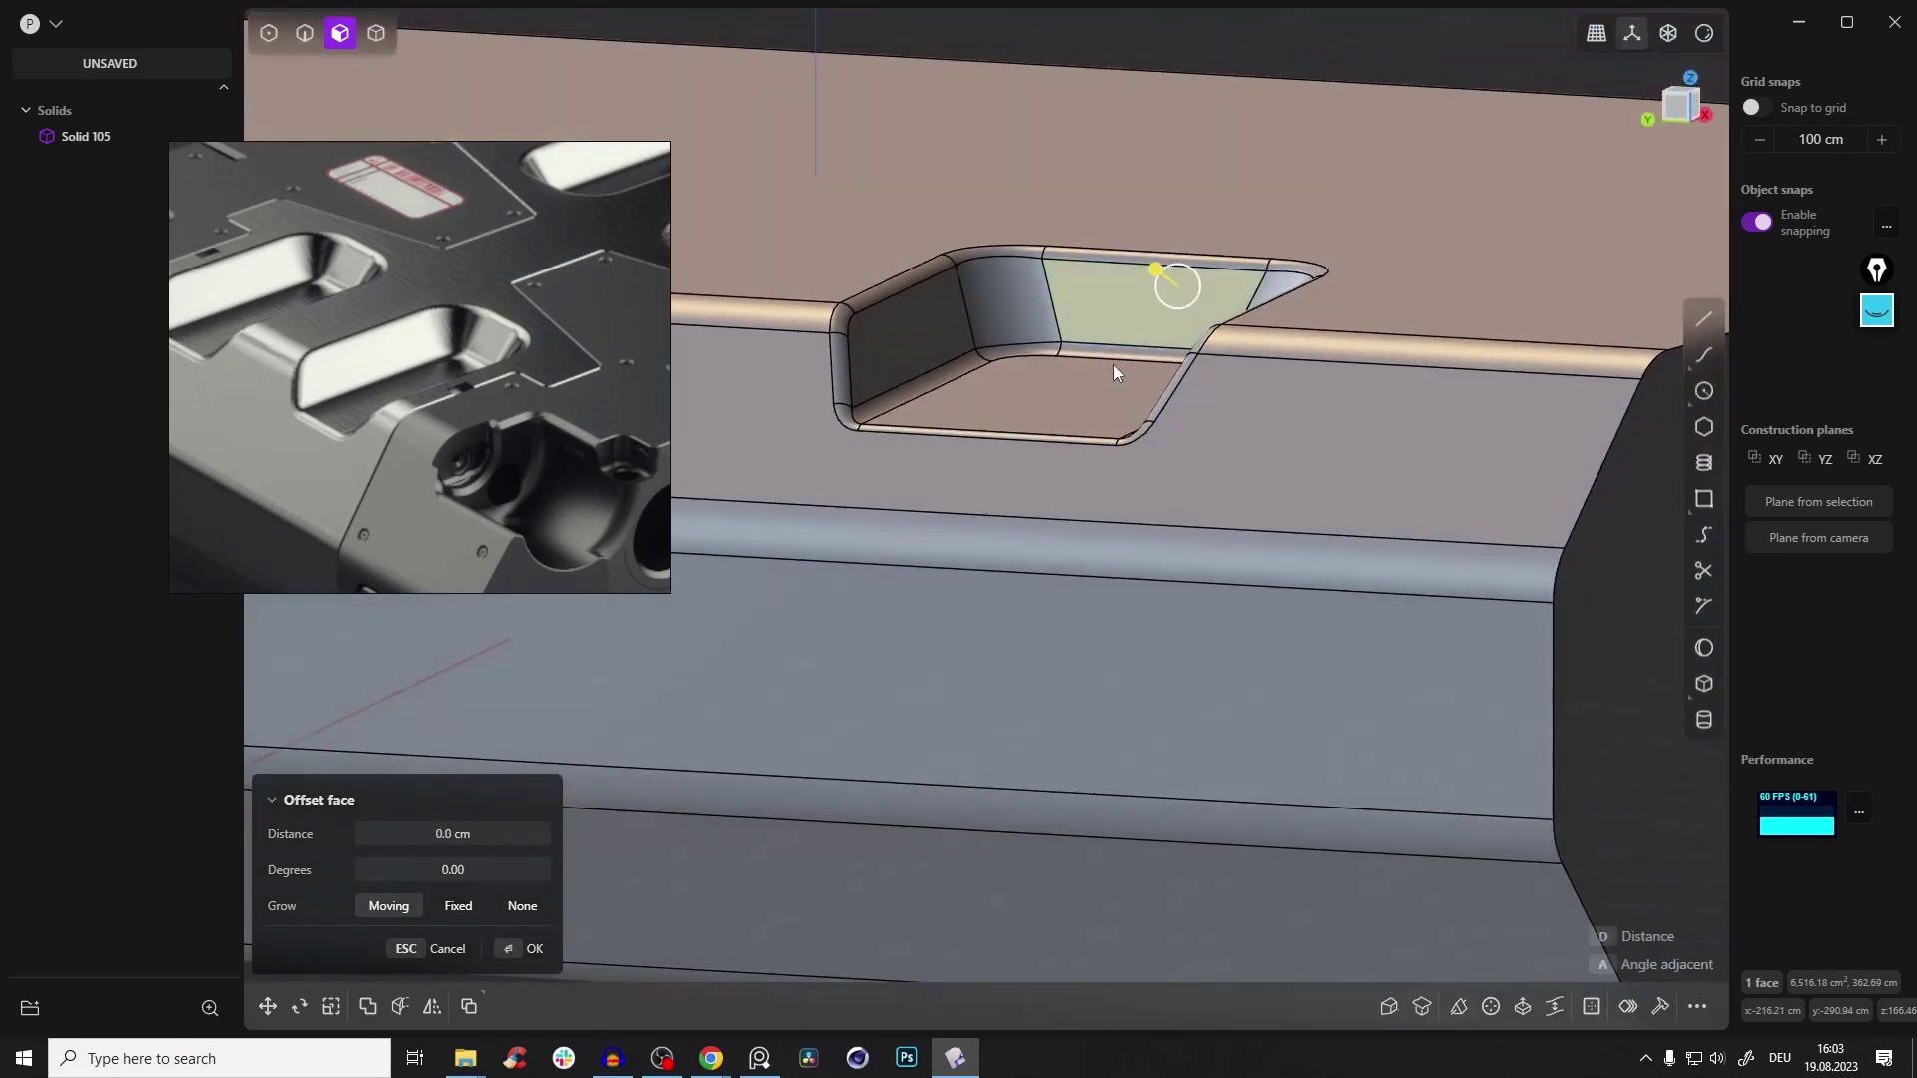
Offset the pocket's floor face slightly to adjust the pocket's depth
click(1058, 407)
drag(1063, 324, 1064, 347)
middle_drag(1066, 347, 1132, 420)
key(Return)
scroll(1158, 357, down, 5)
key(e)
key(e)
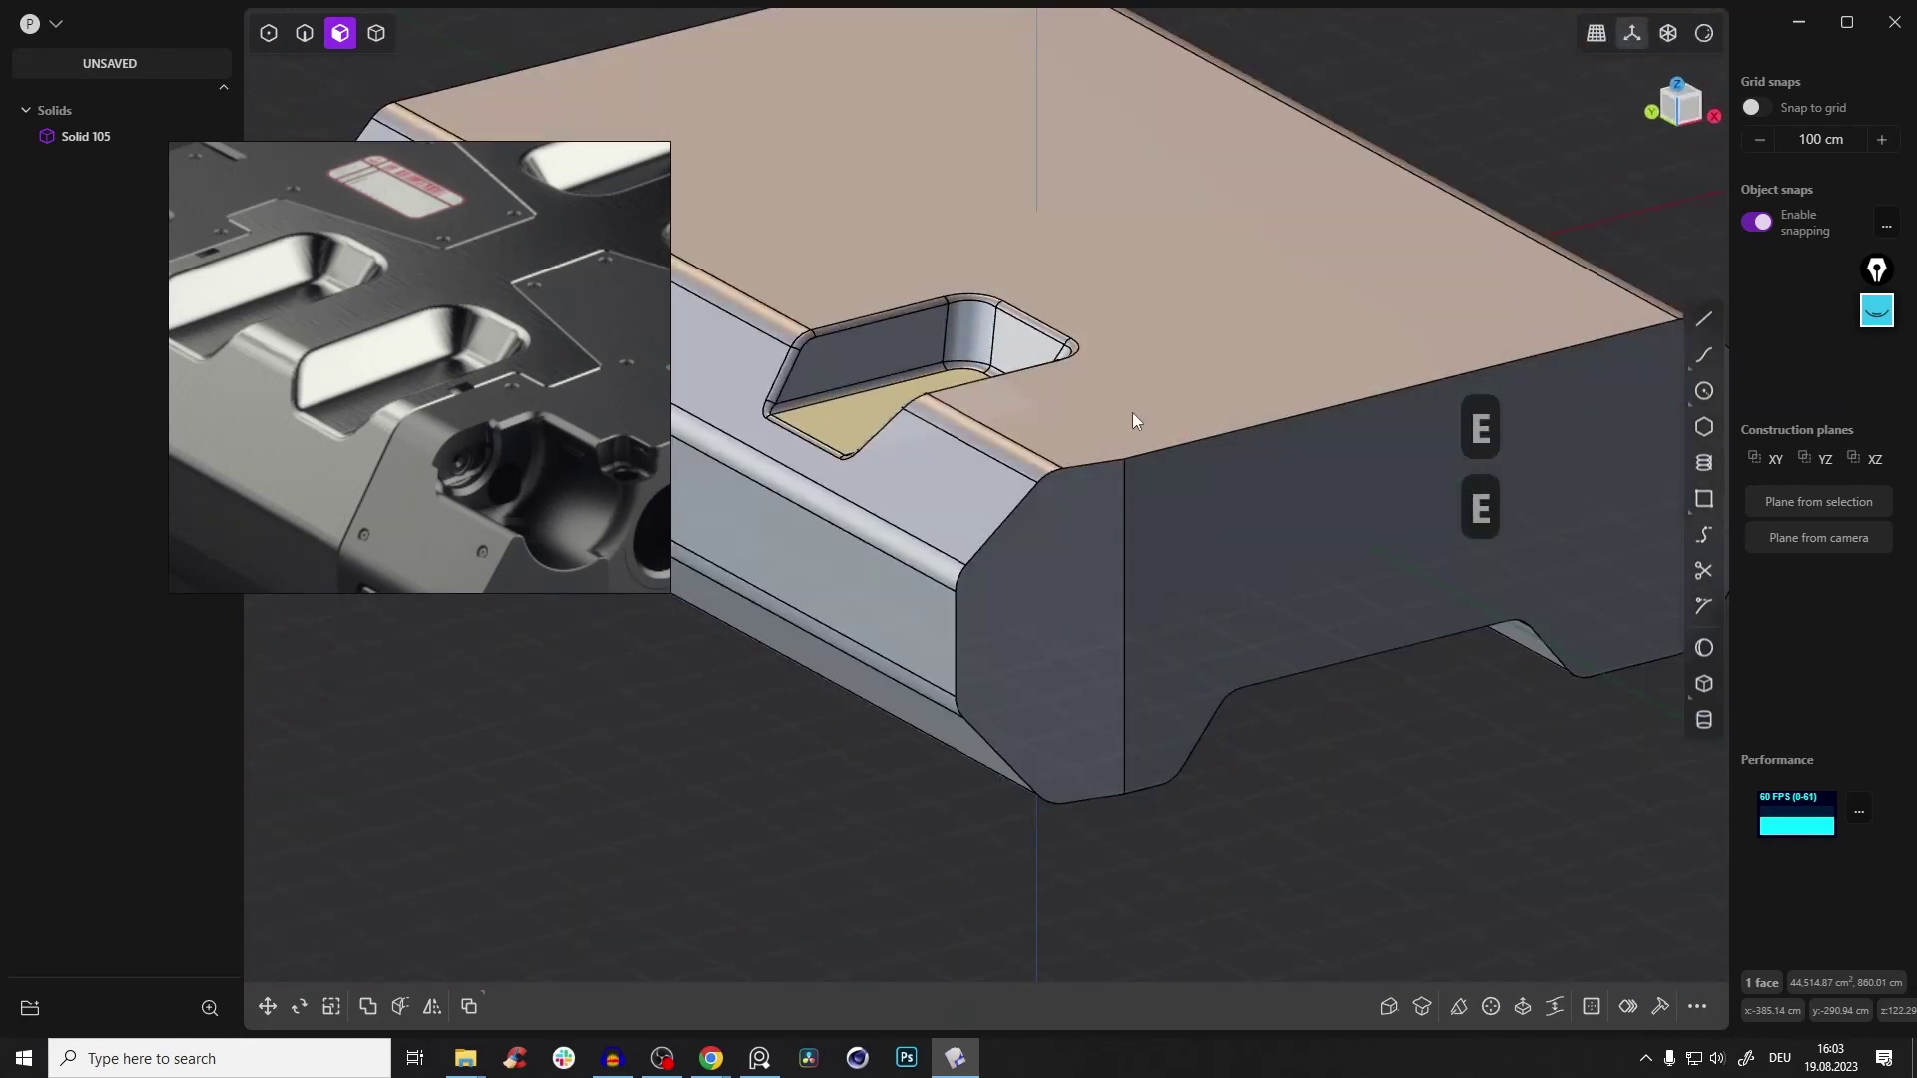
Check the reference image's front holes, and draw a circle about 862 cm in circumference above the block in the front view
middle_drag(648, 536, 499, 422)
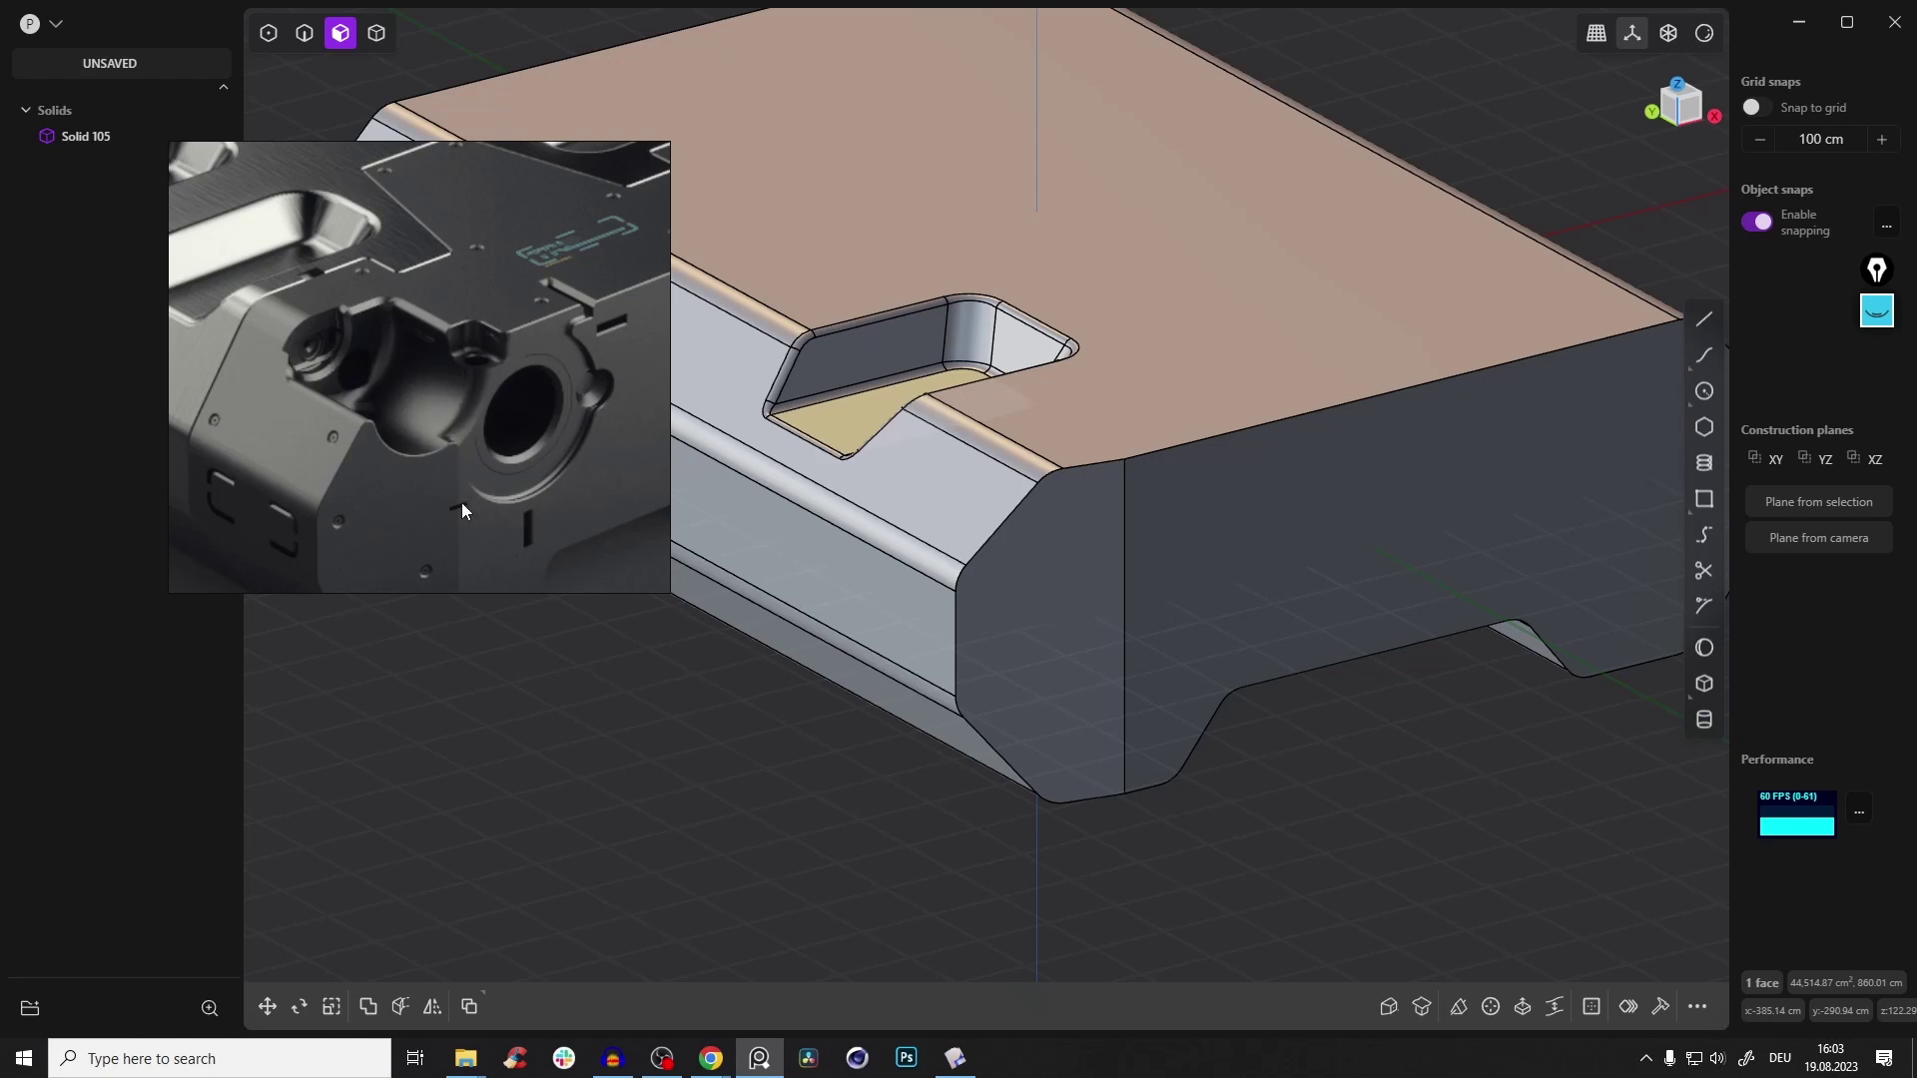
click(1278, 523)
middle_drag(1379, 296, 1333, 273)
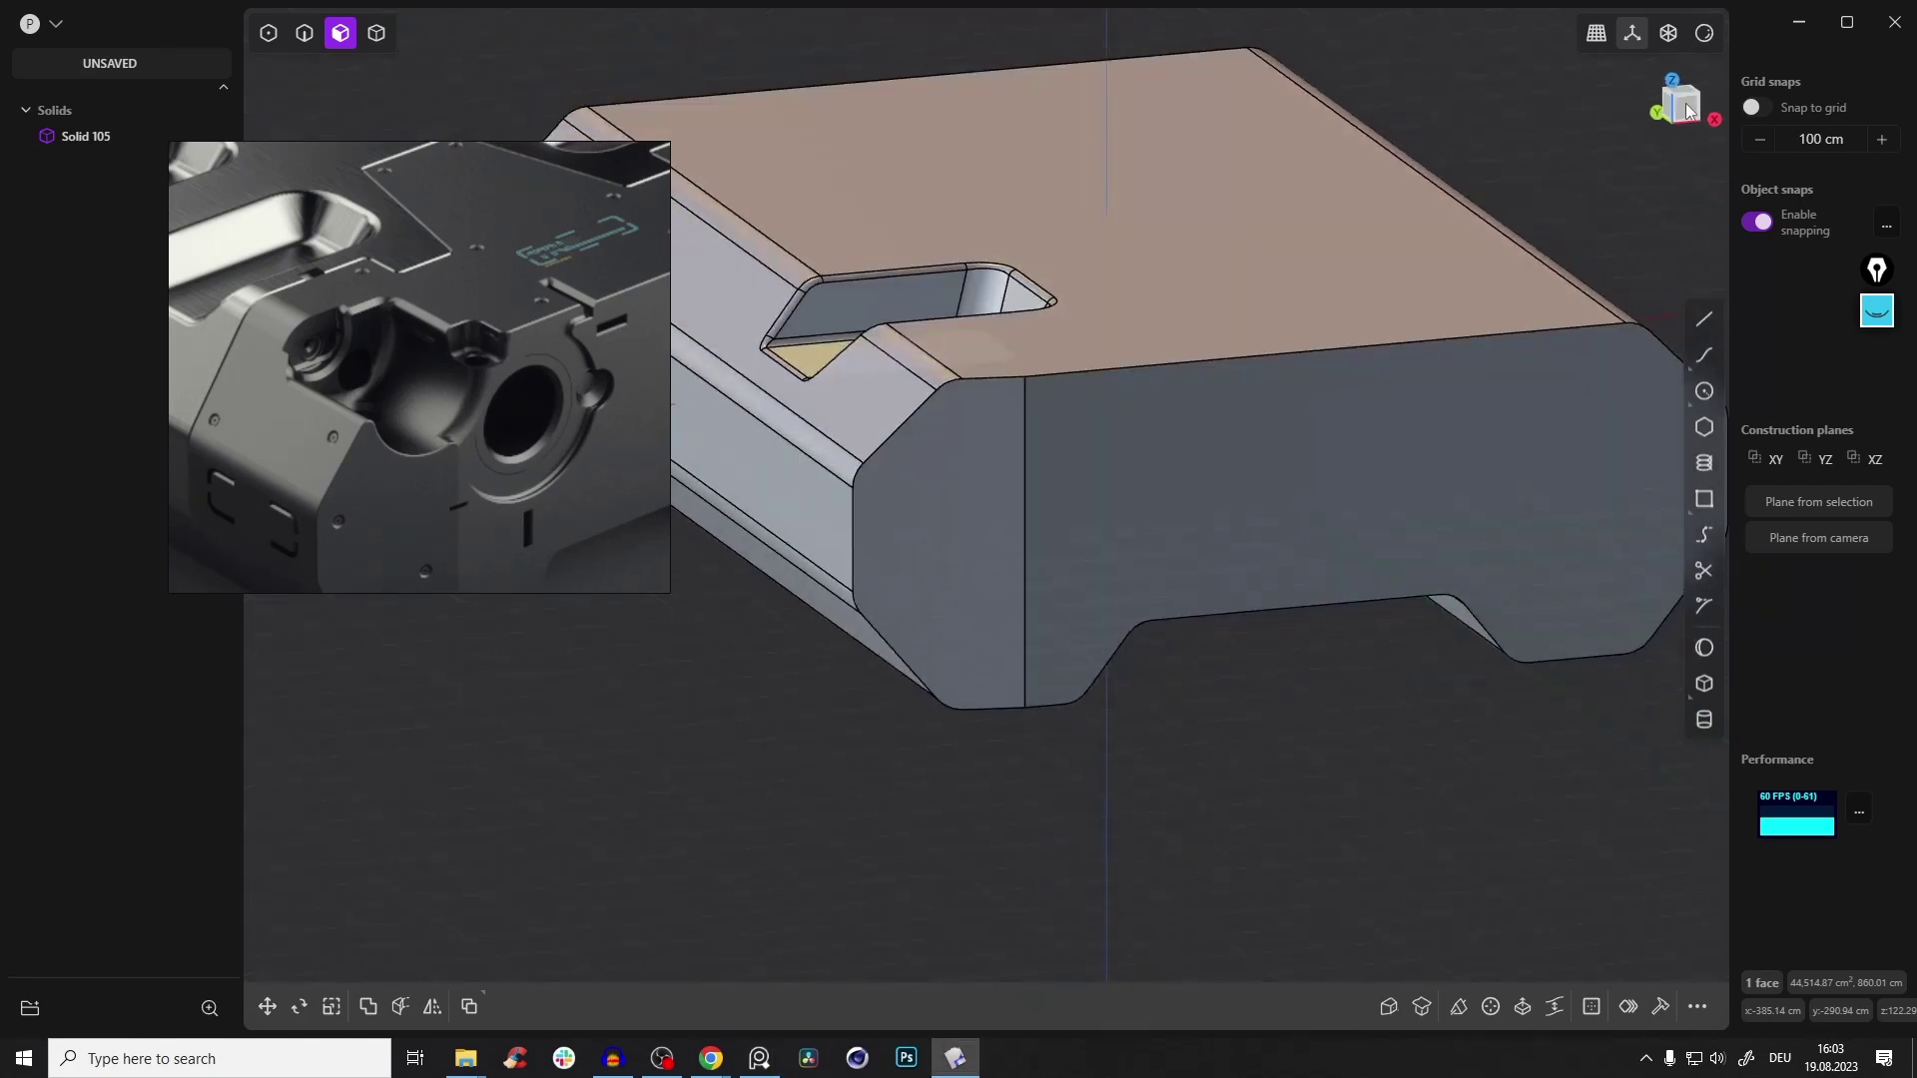
click(1687, 111)
scroll(930, 339, up, 4)
shift+middle_drag(971, 308, 936, 361)
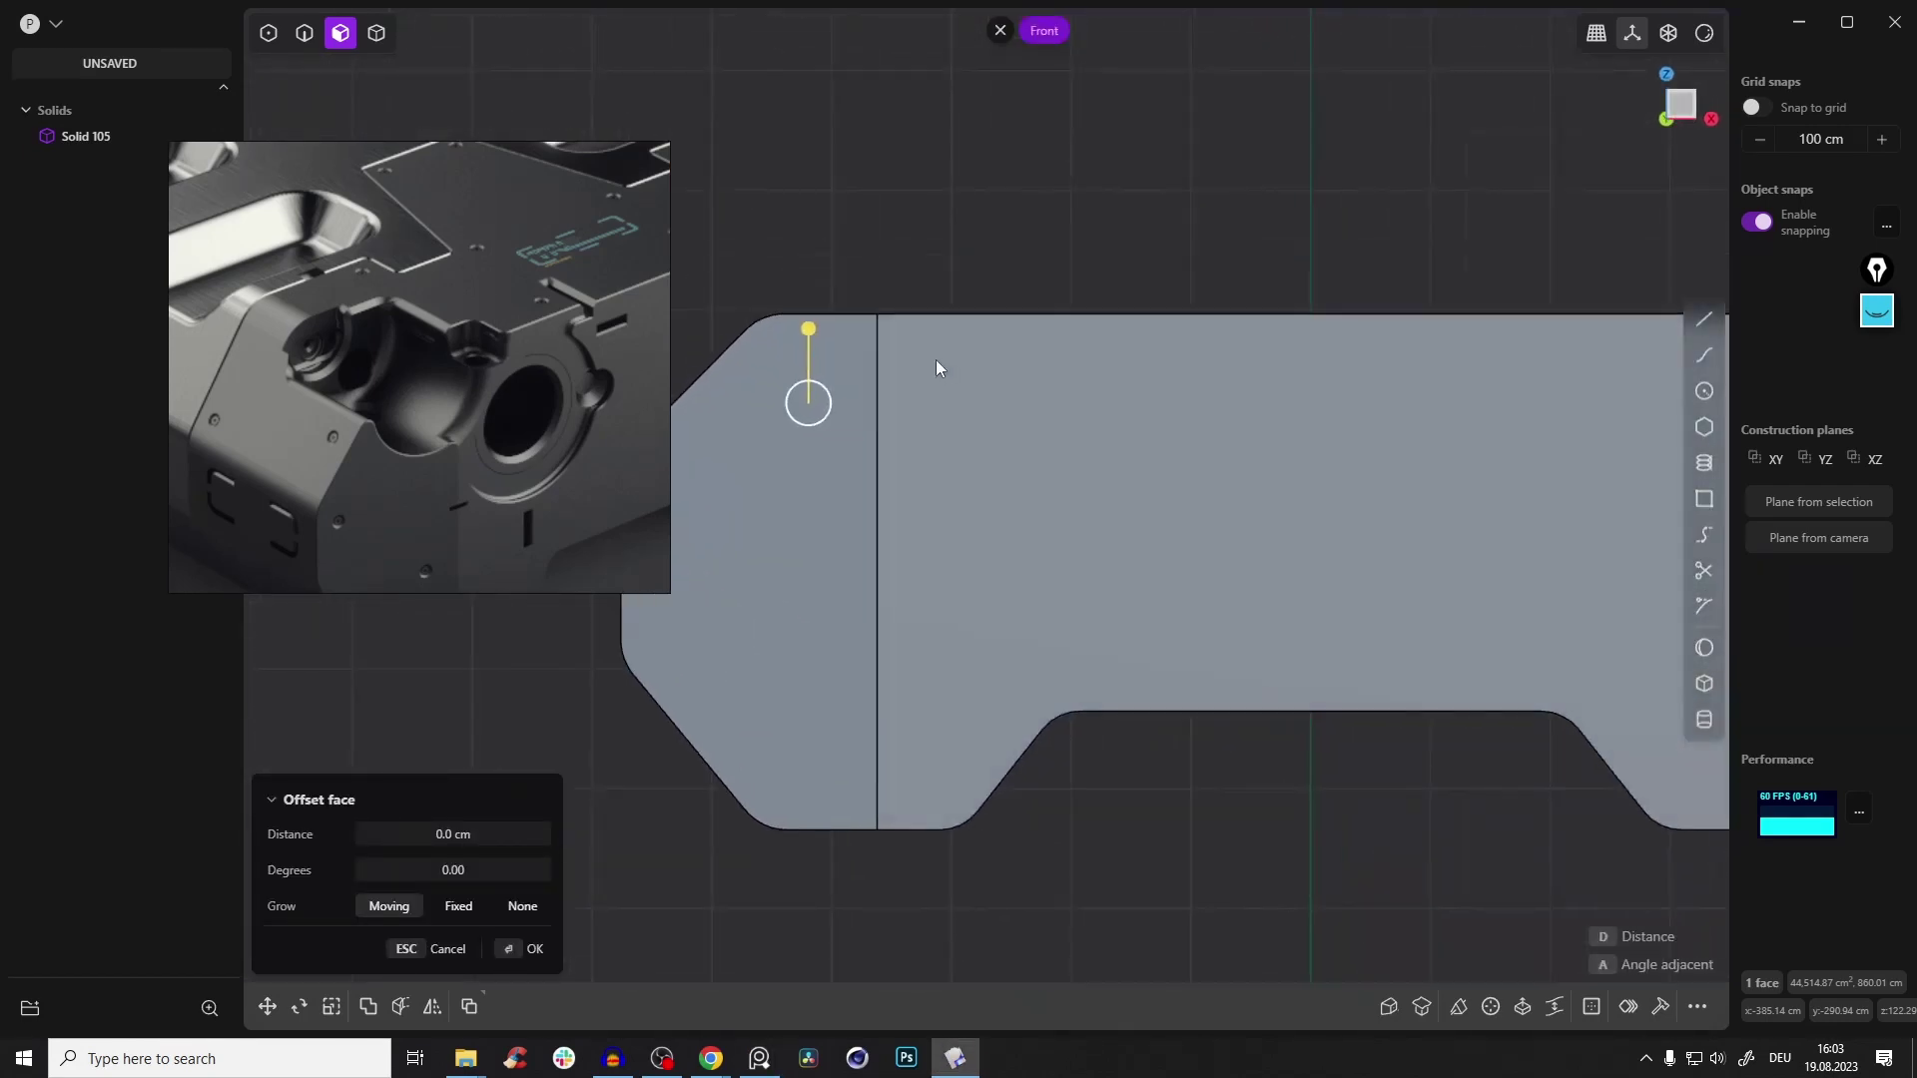
click(1713, 394)
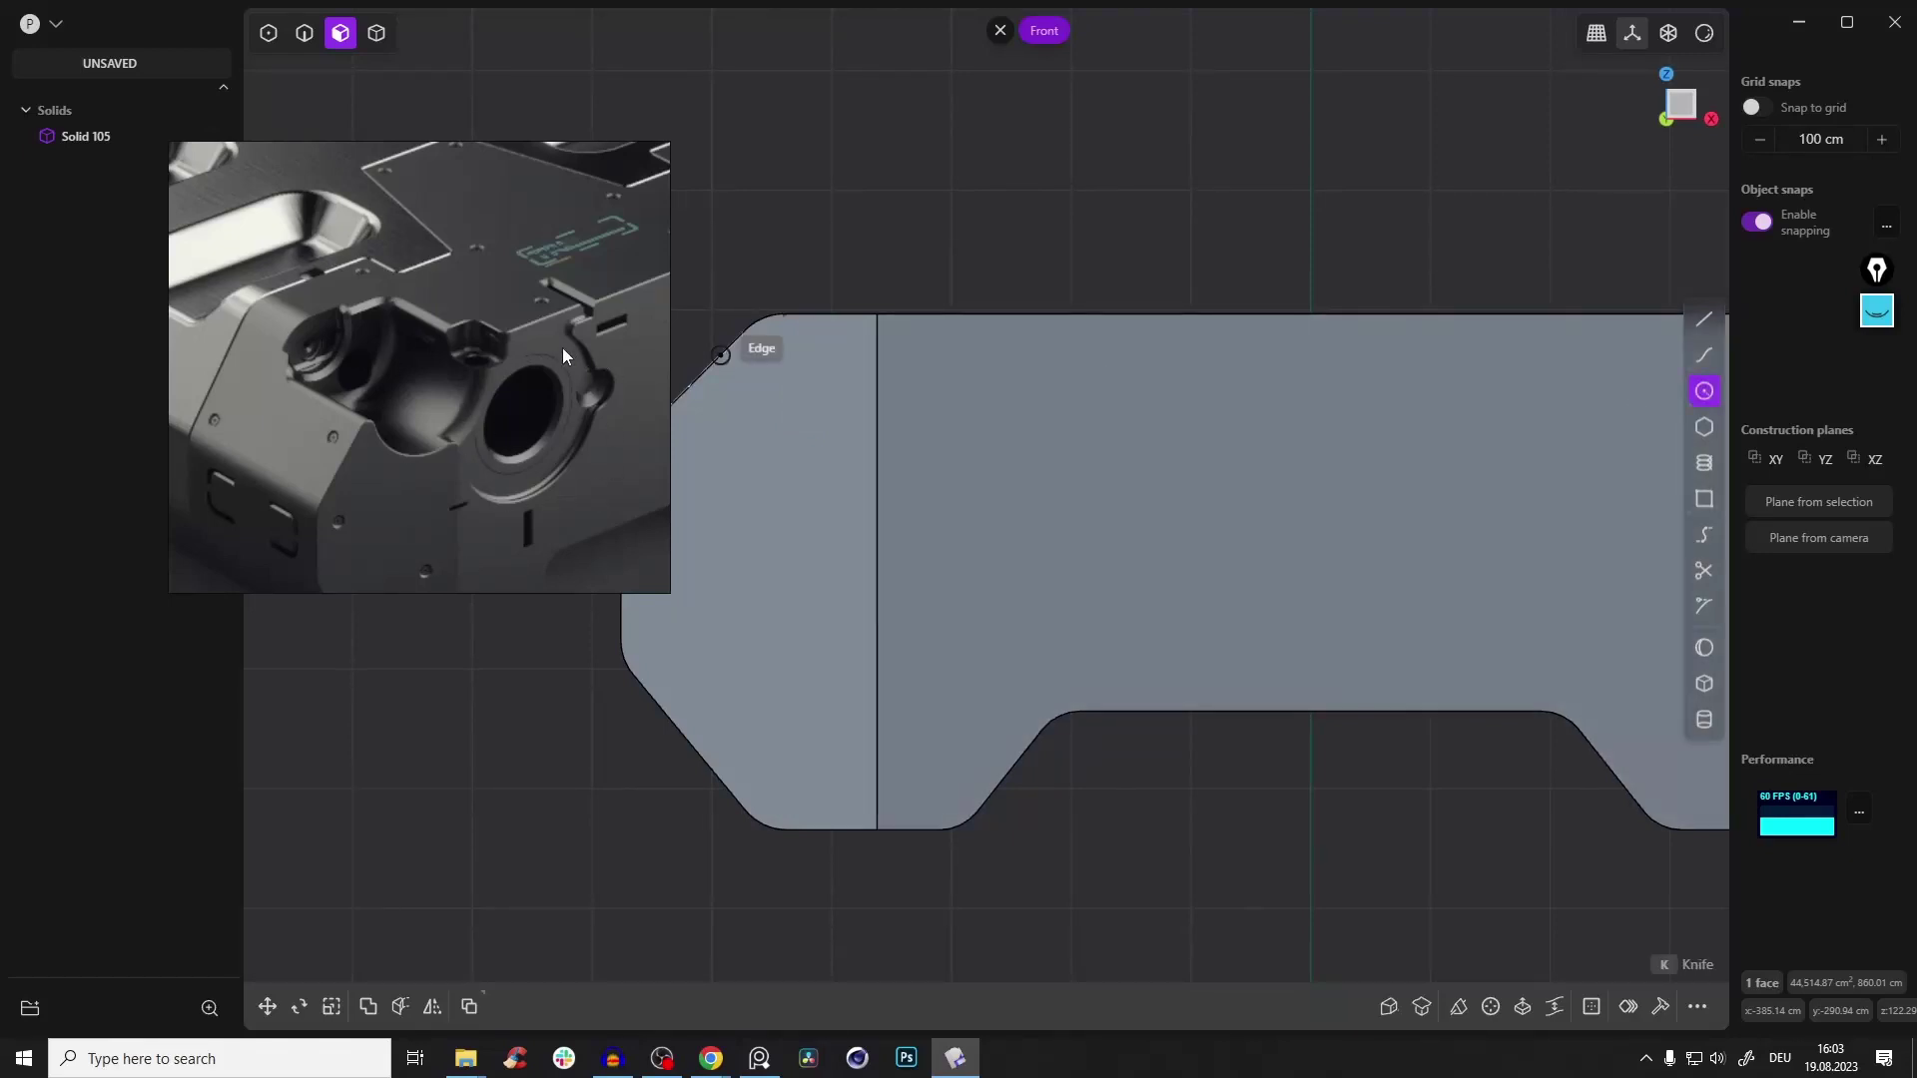
shift+middle_drag(930, 152, 1016, 355)
scroll(1062, 349, down, 2)
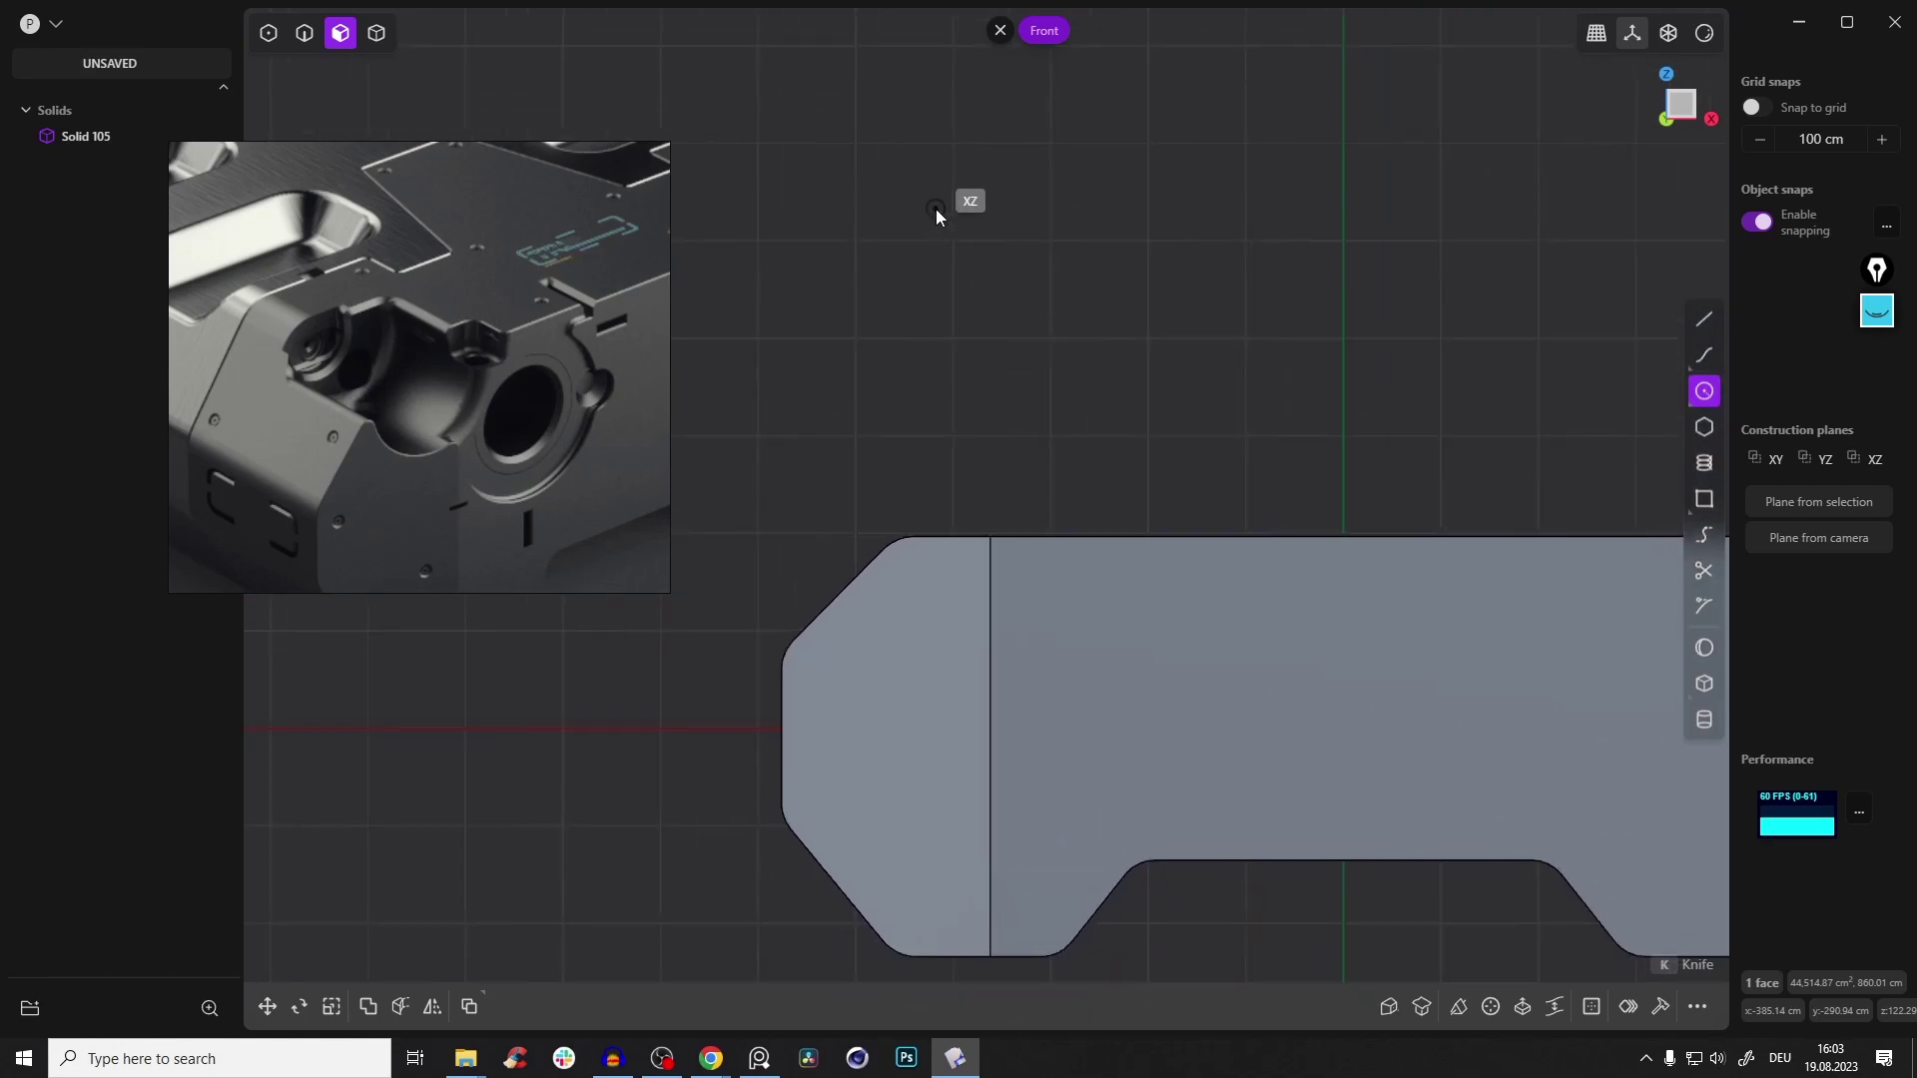
click(934, 210)
click(1015, 317)
shift+middle_drag(1042, 277, 1006, 262)
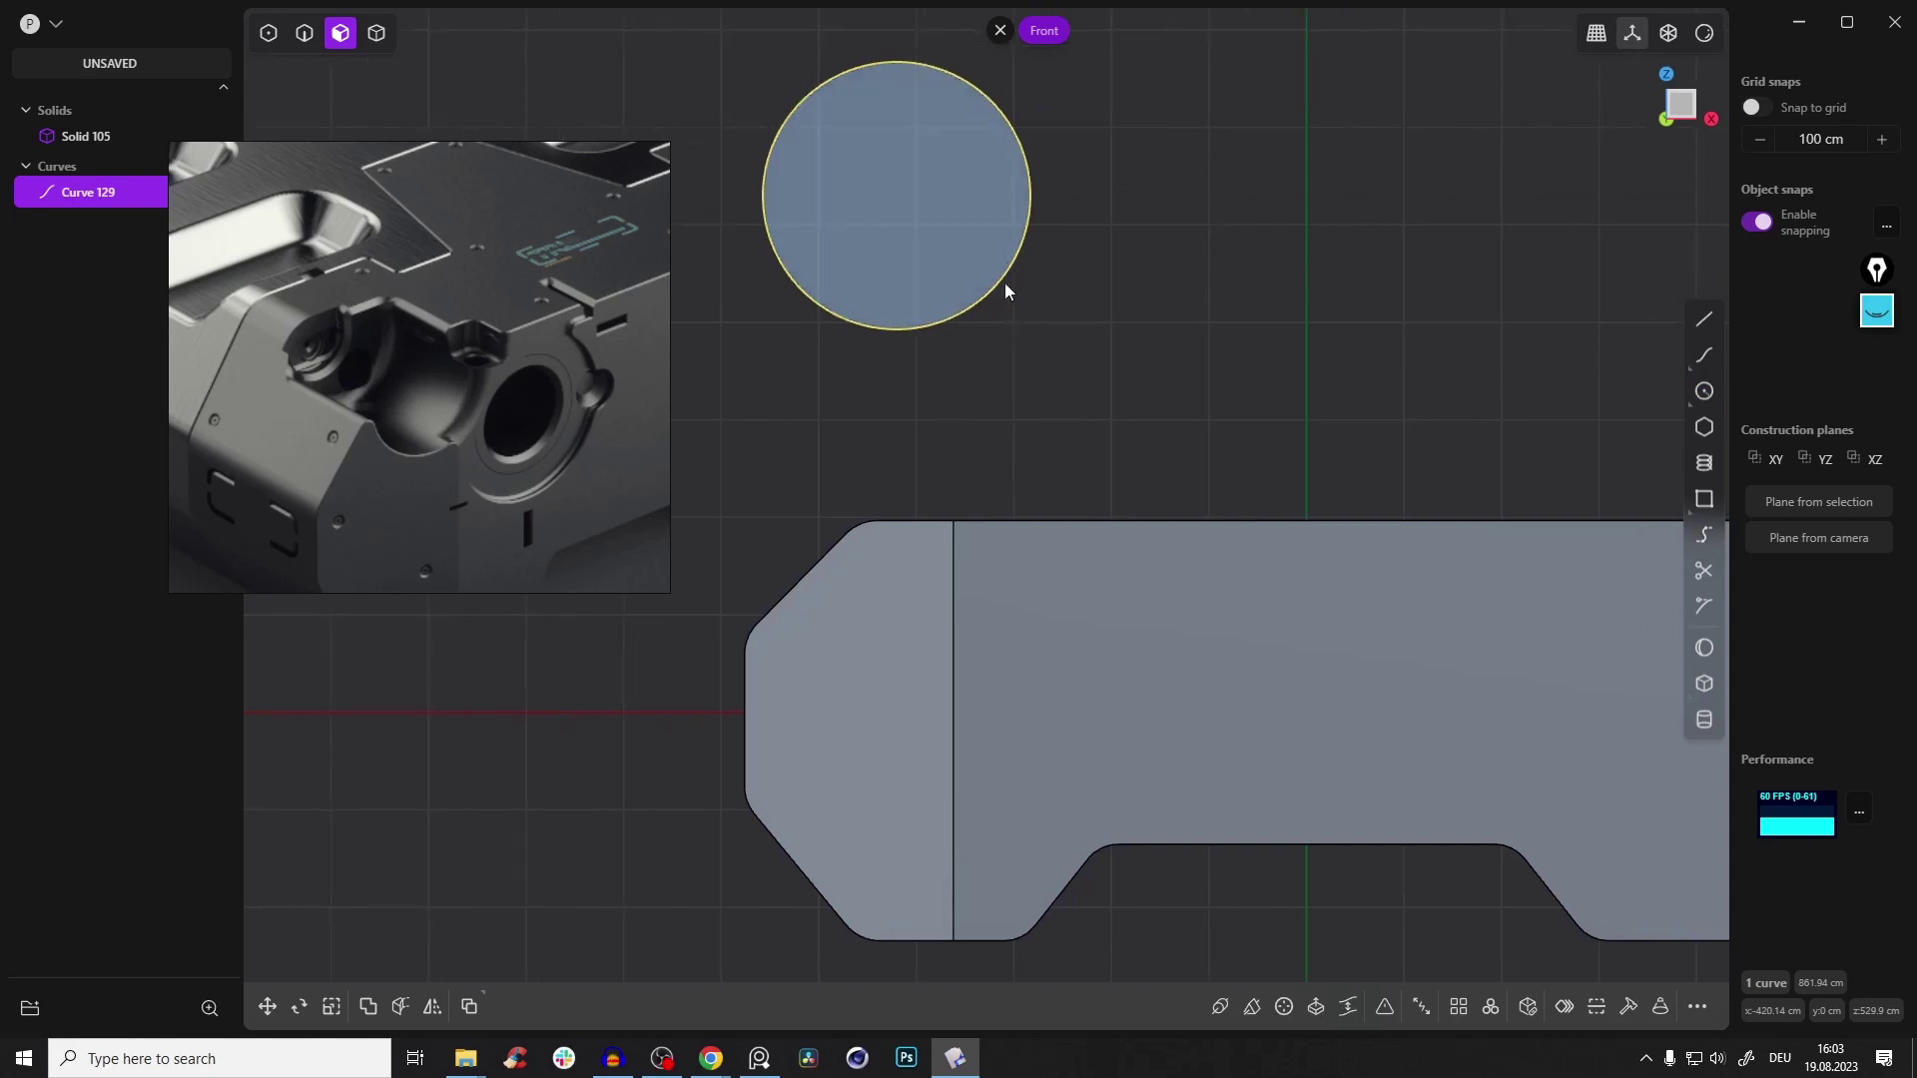
Place the circle across the block's top edge beside the vertical edge and scale it to about 719 cm in circumference
key(g)
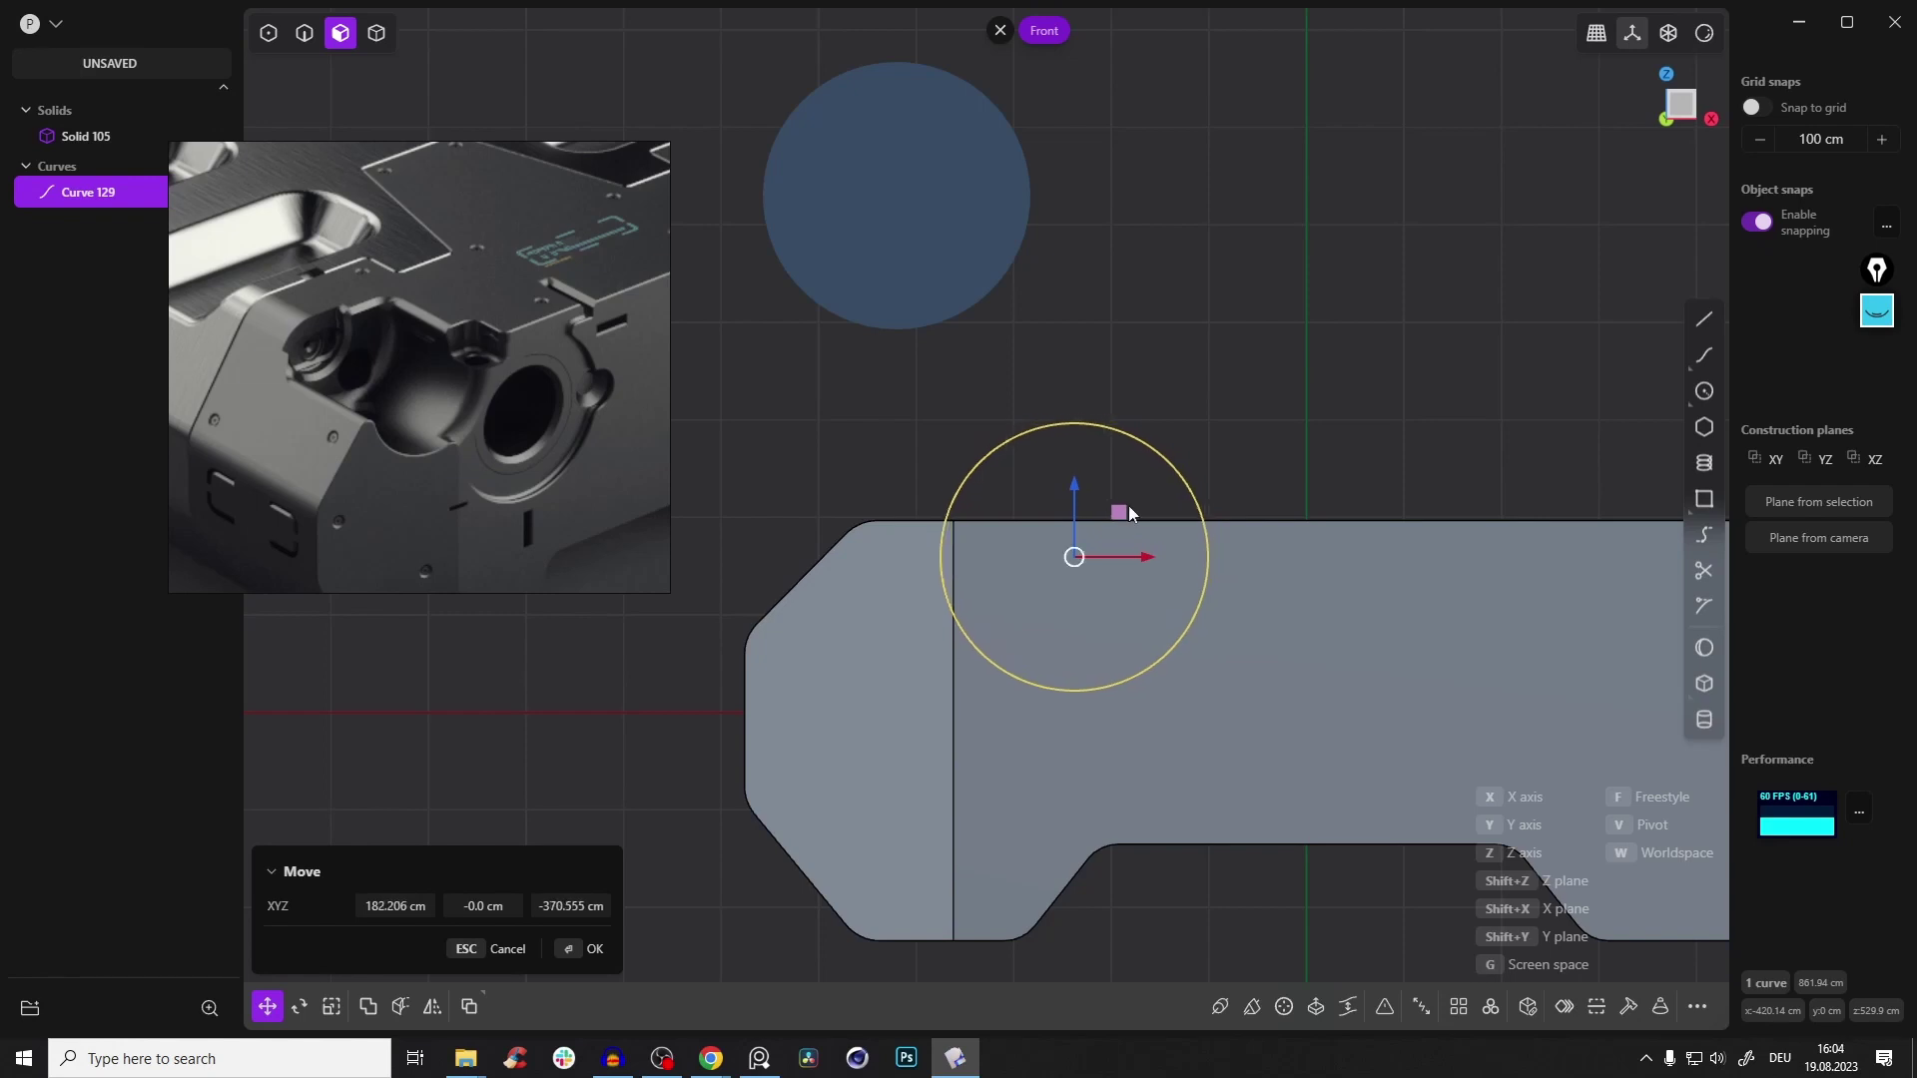
scroll(1196, 459, up, 3)
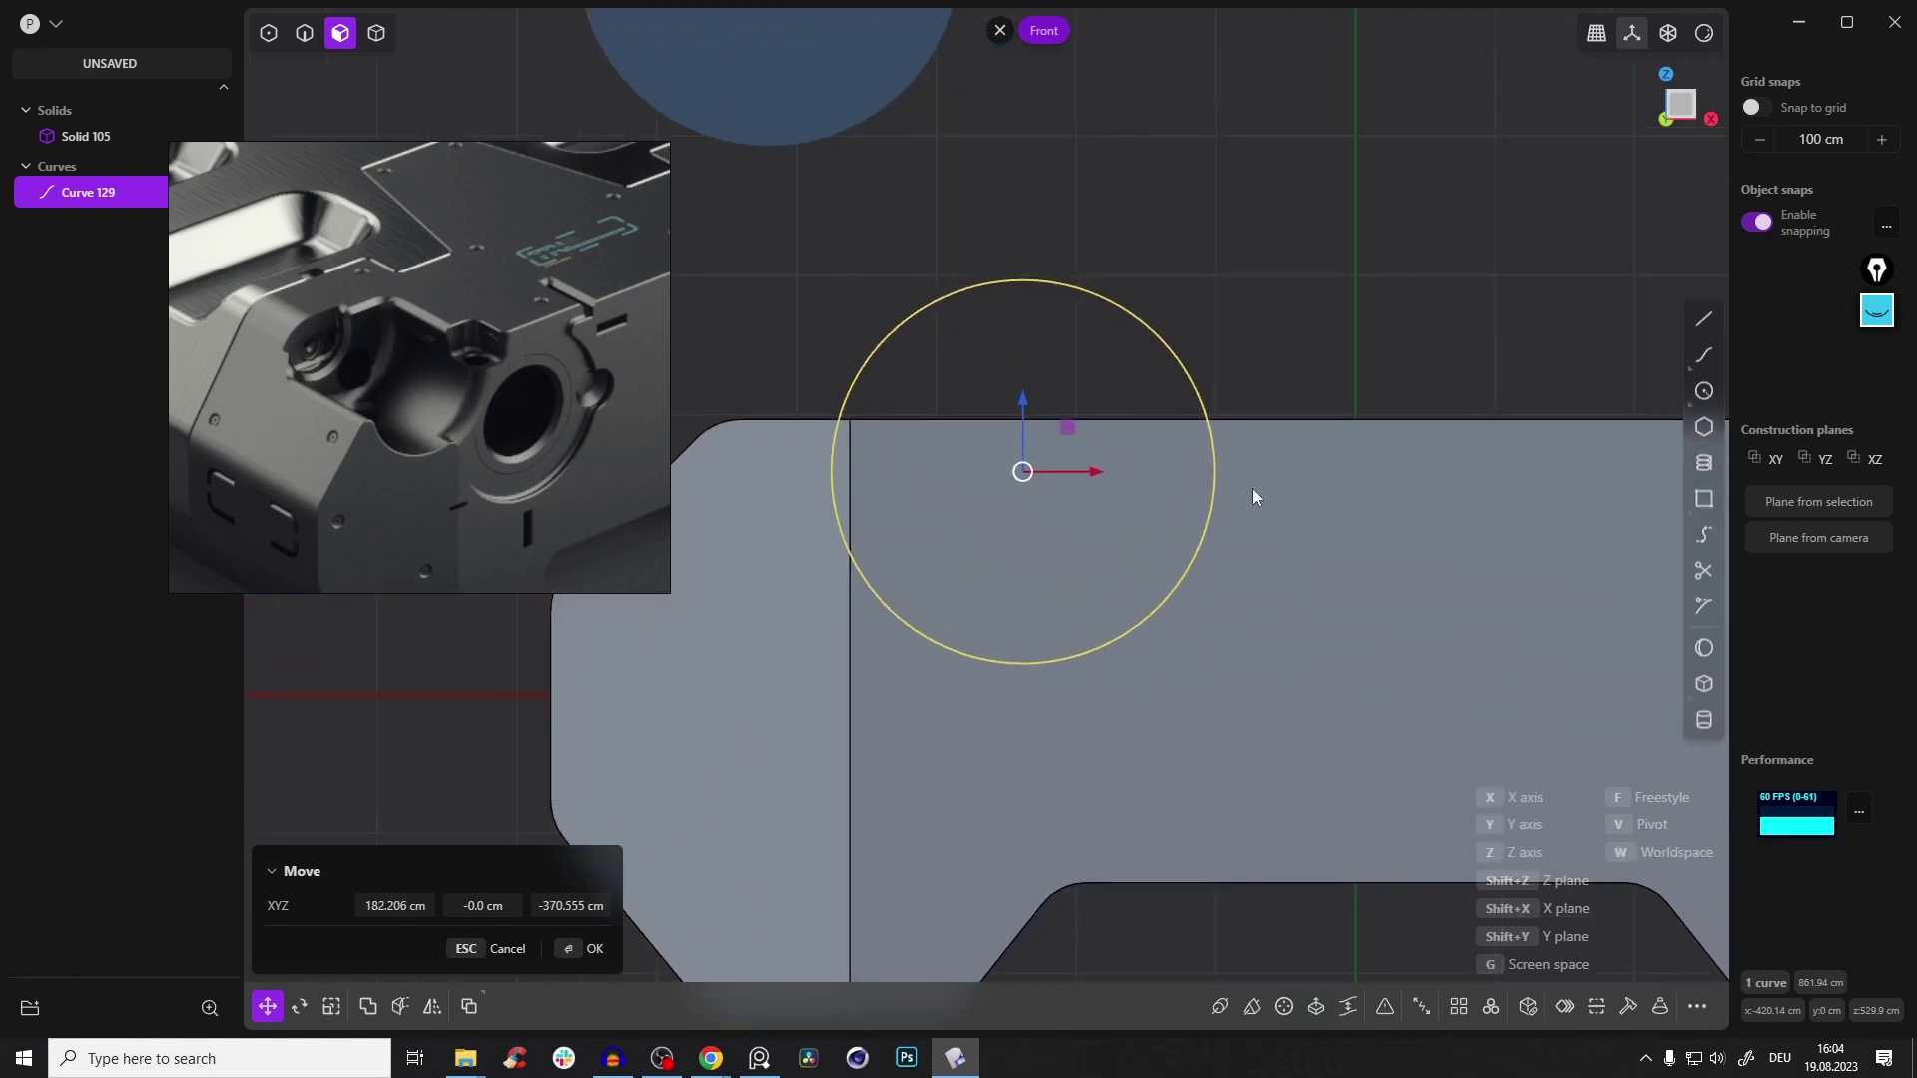
key(s)
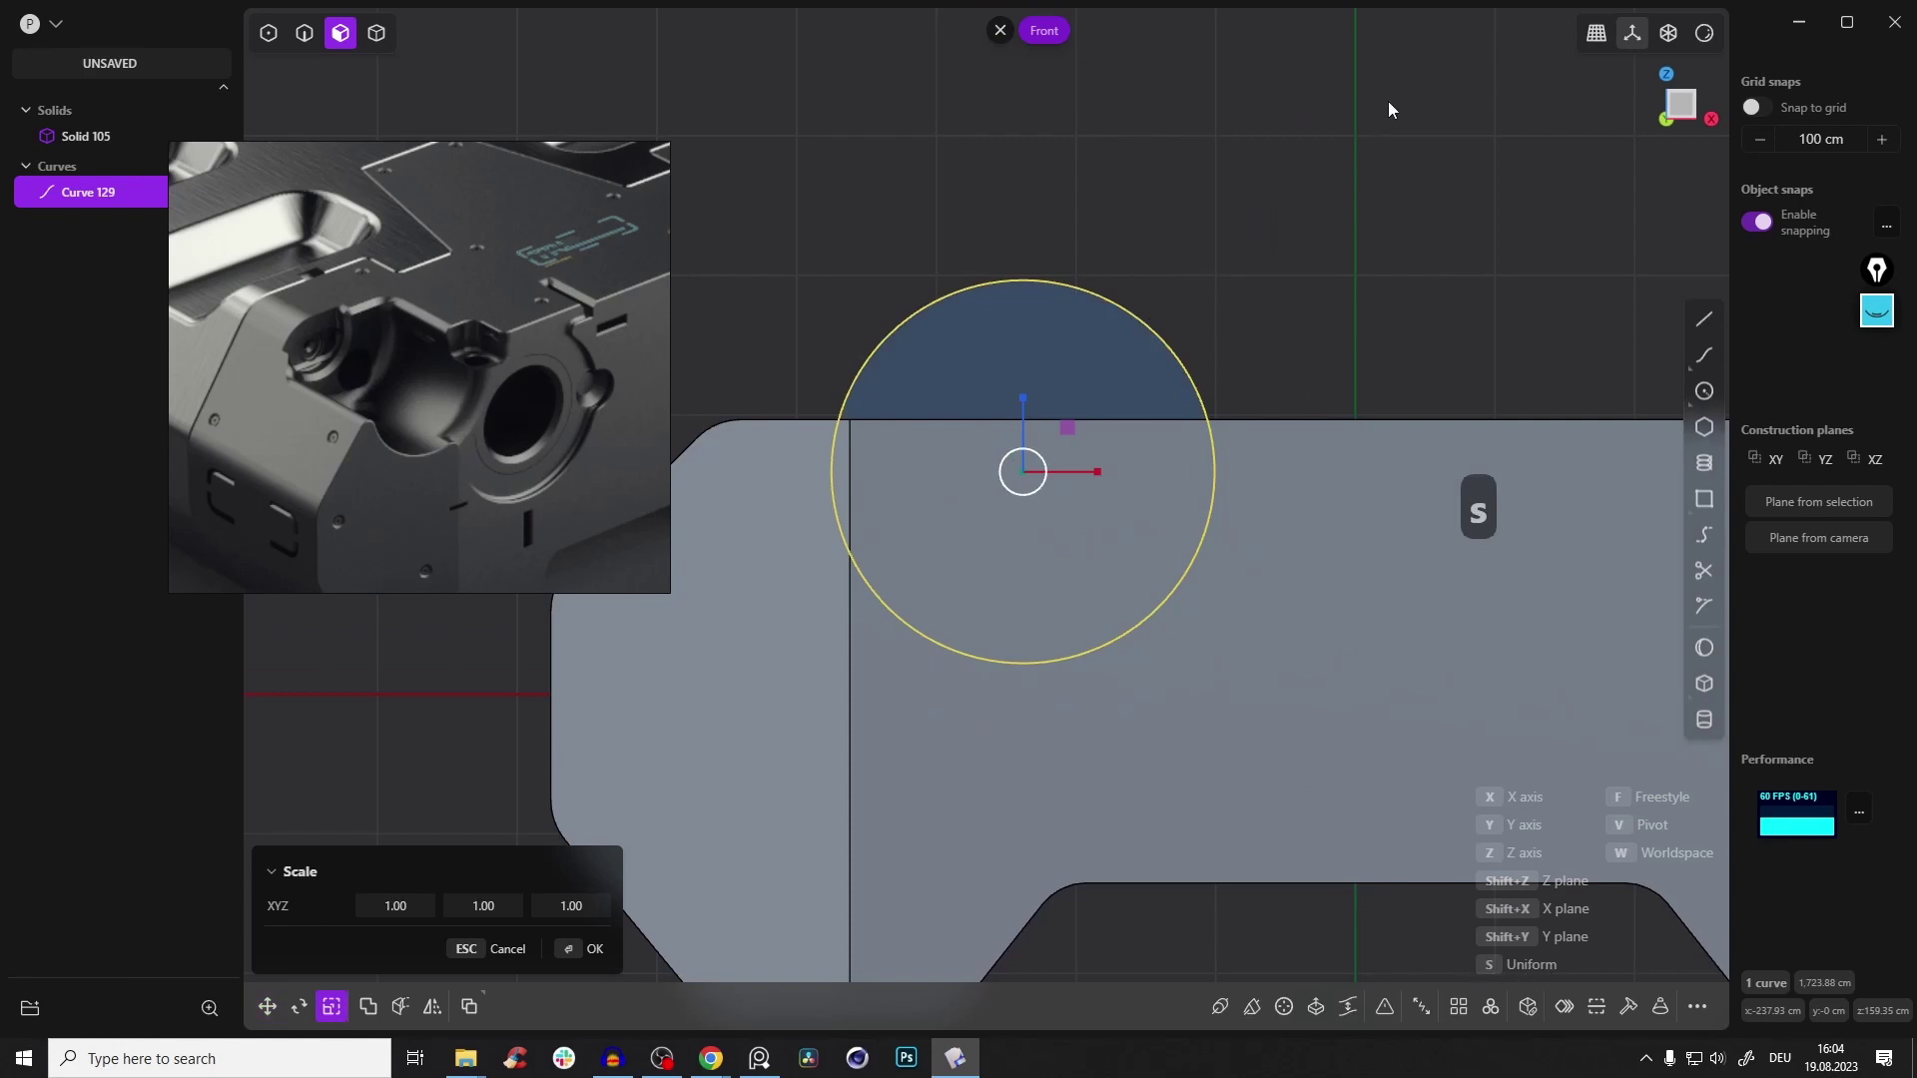
key(s)
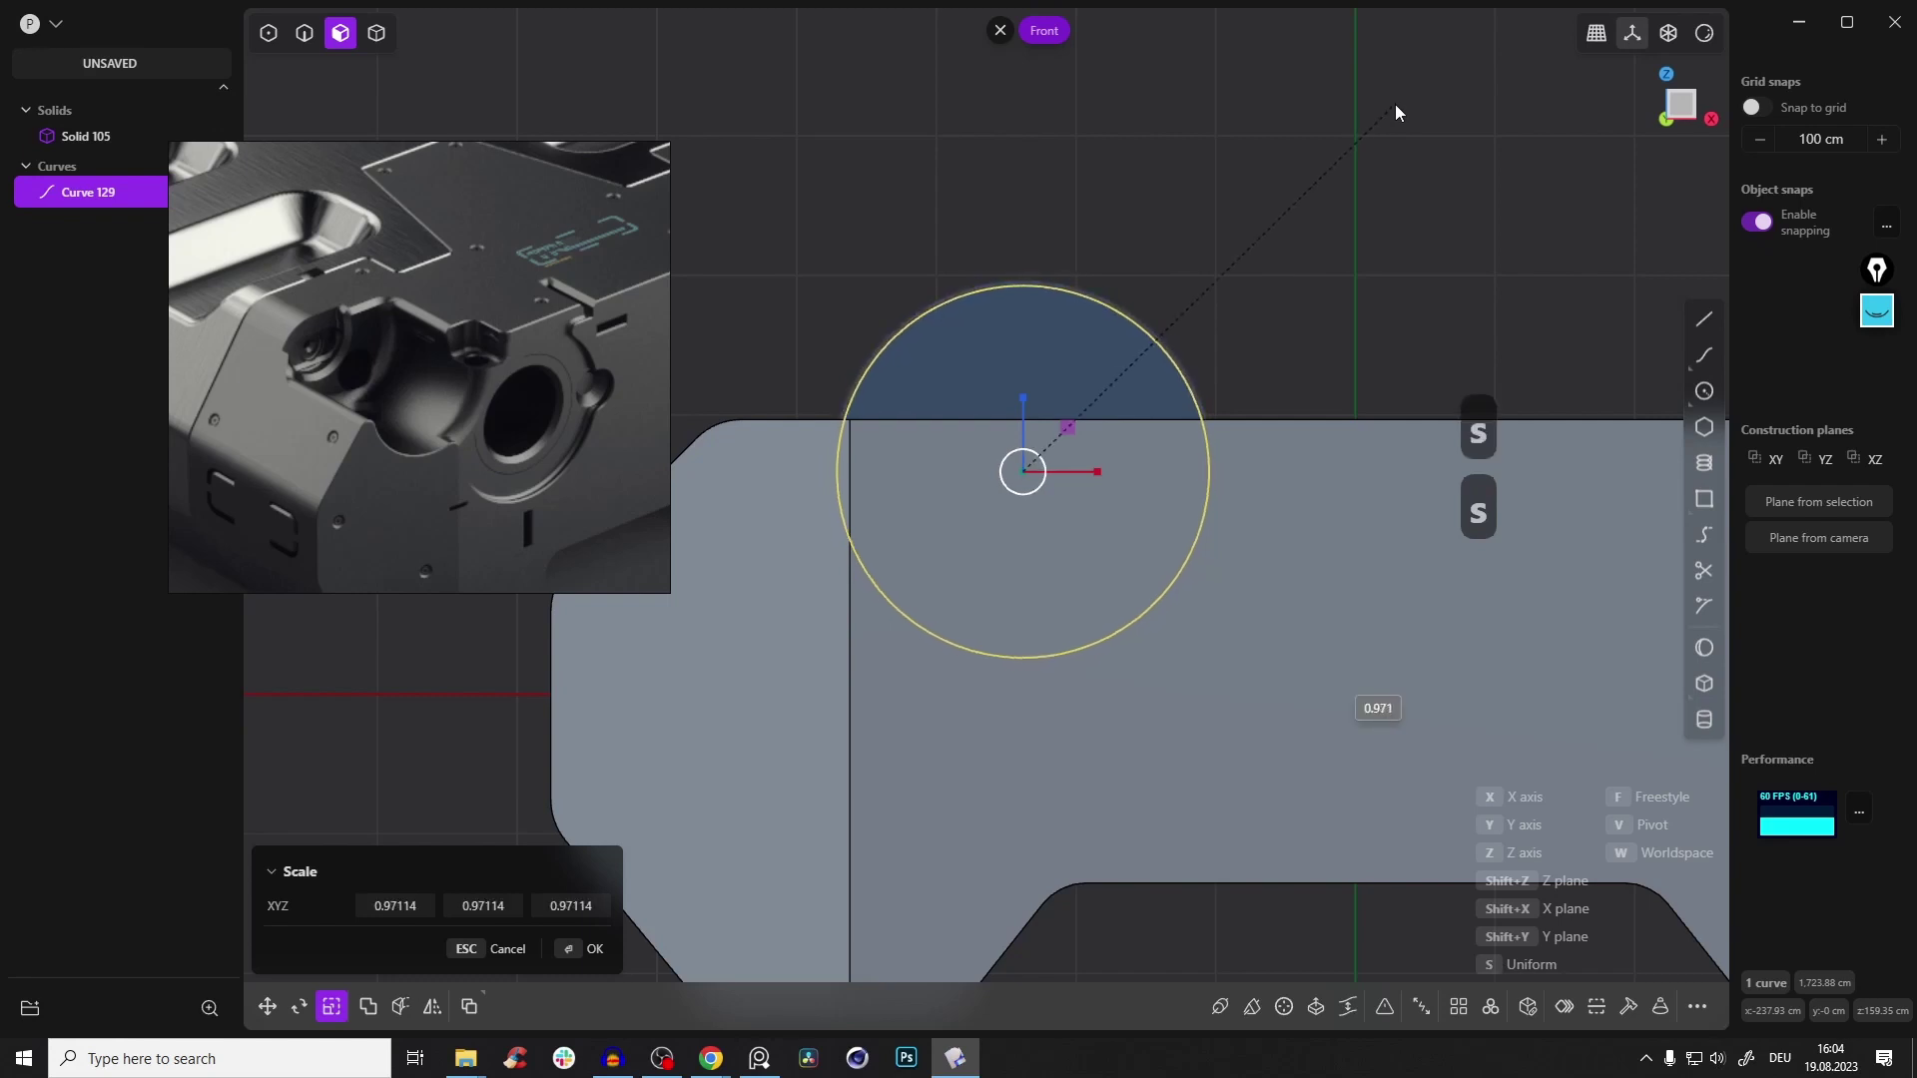
click(1341, 160)
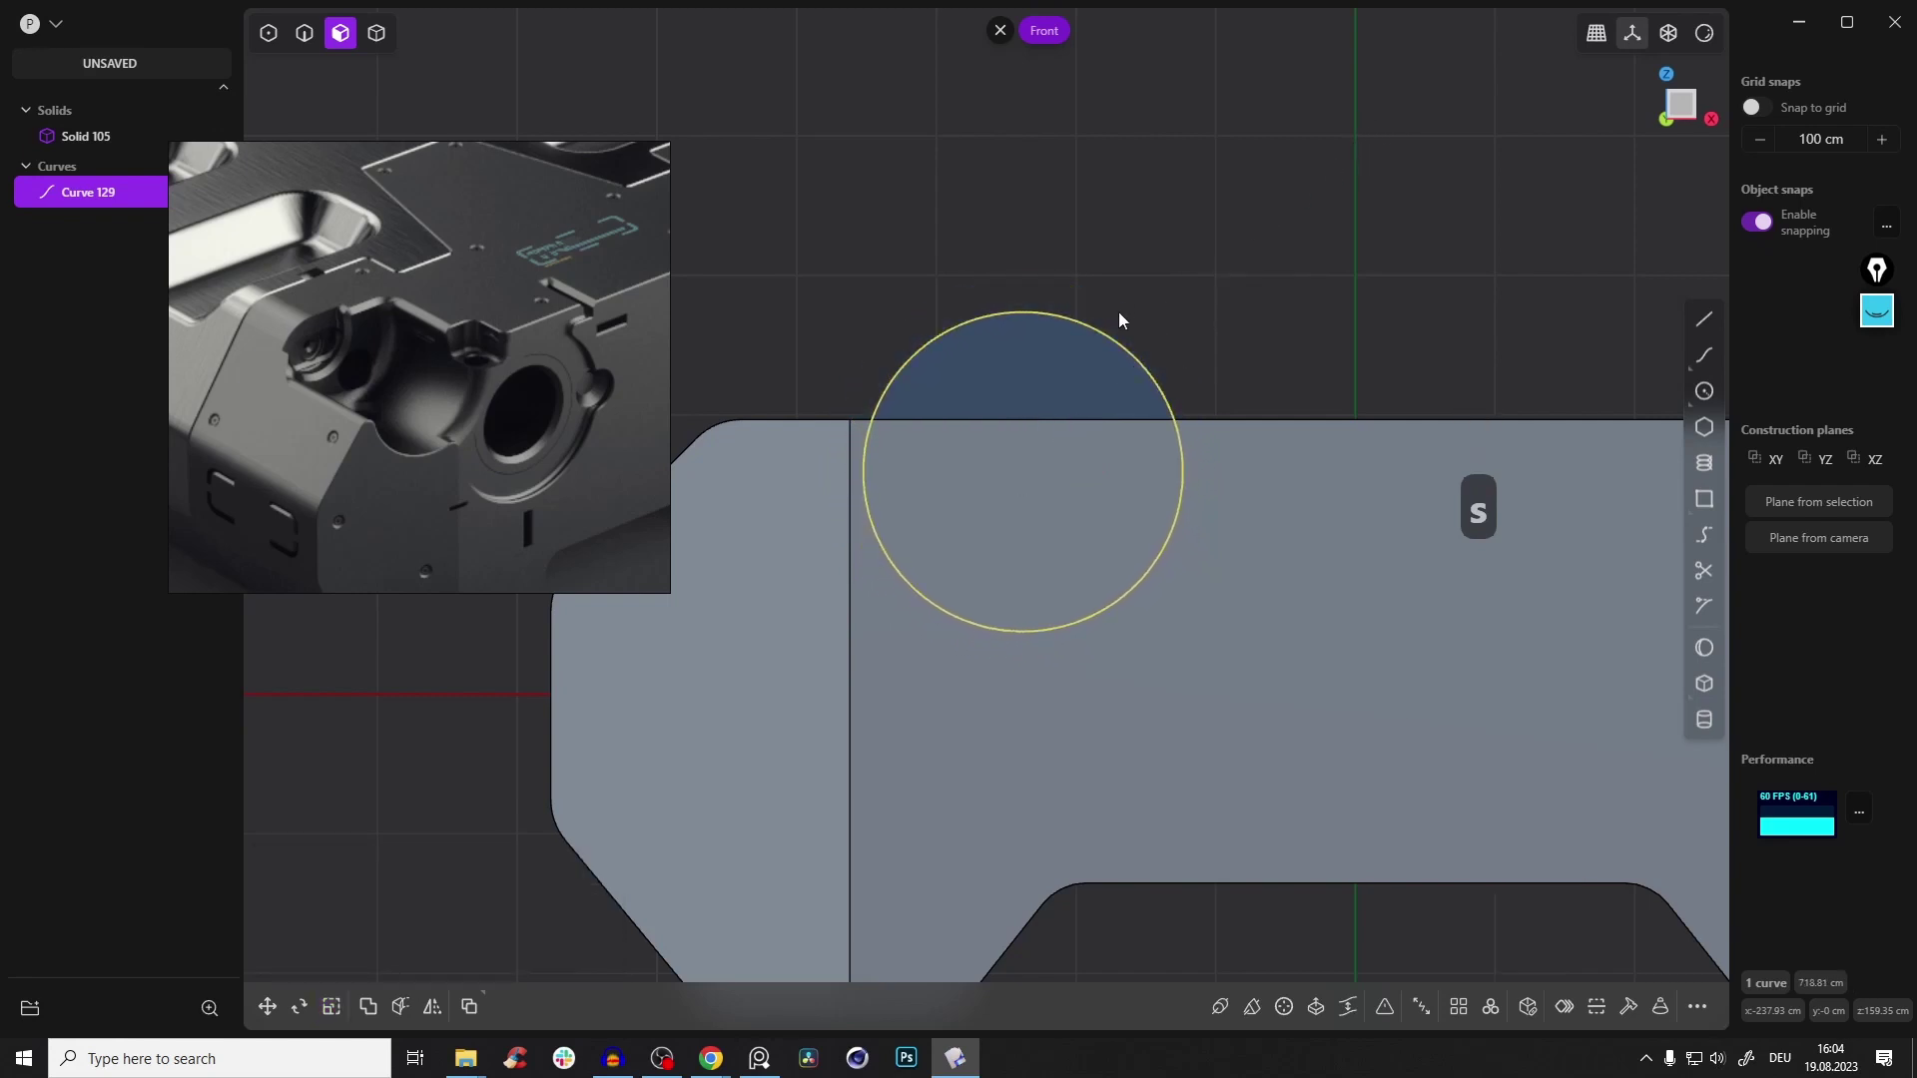
key(g)
key(g)
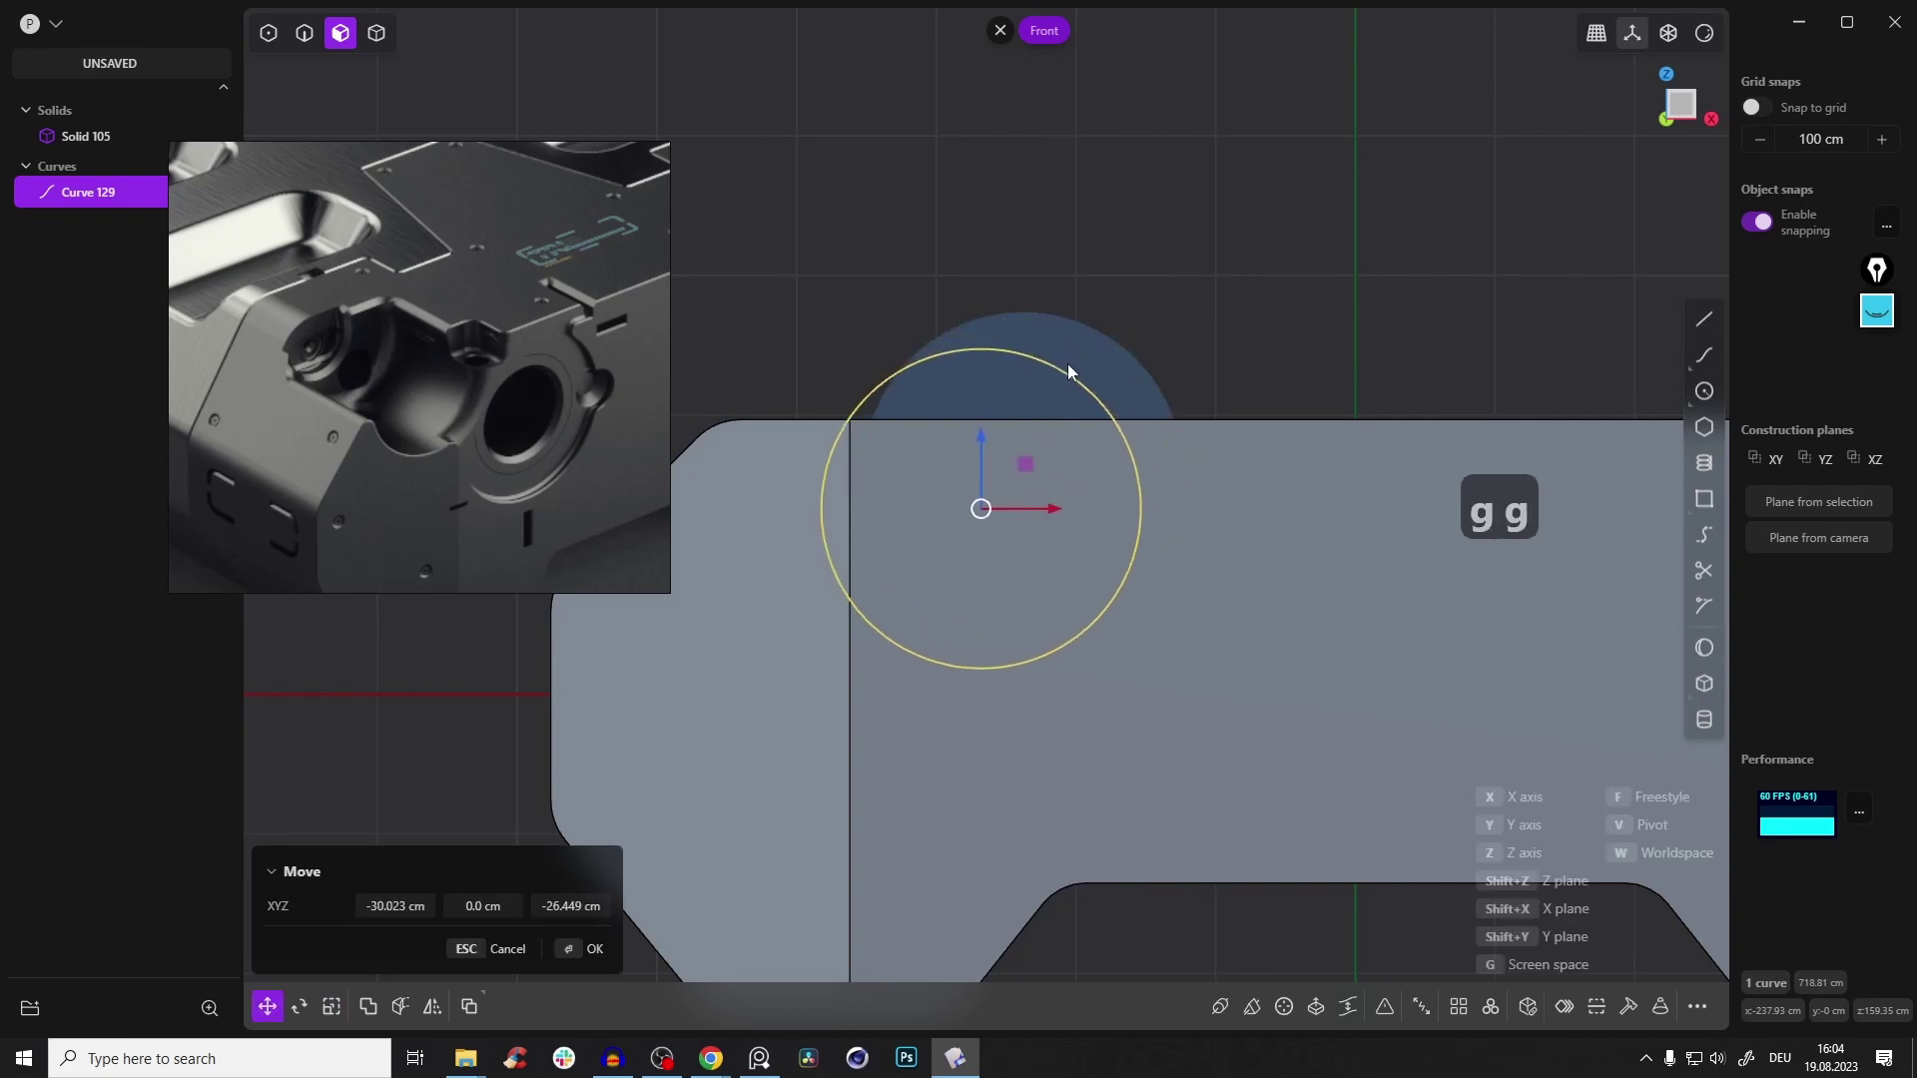
click(1010, 529)
Move the circle about -721 cm along the Y axis to the block's front end face
middle_drag(920, 406, 852, 307)
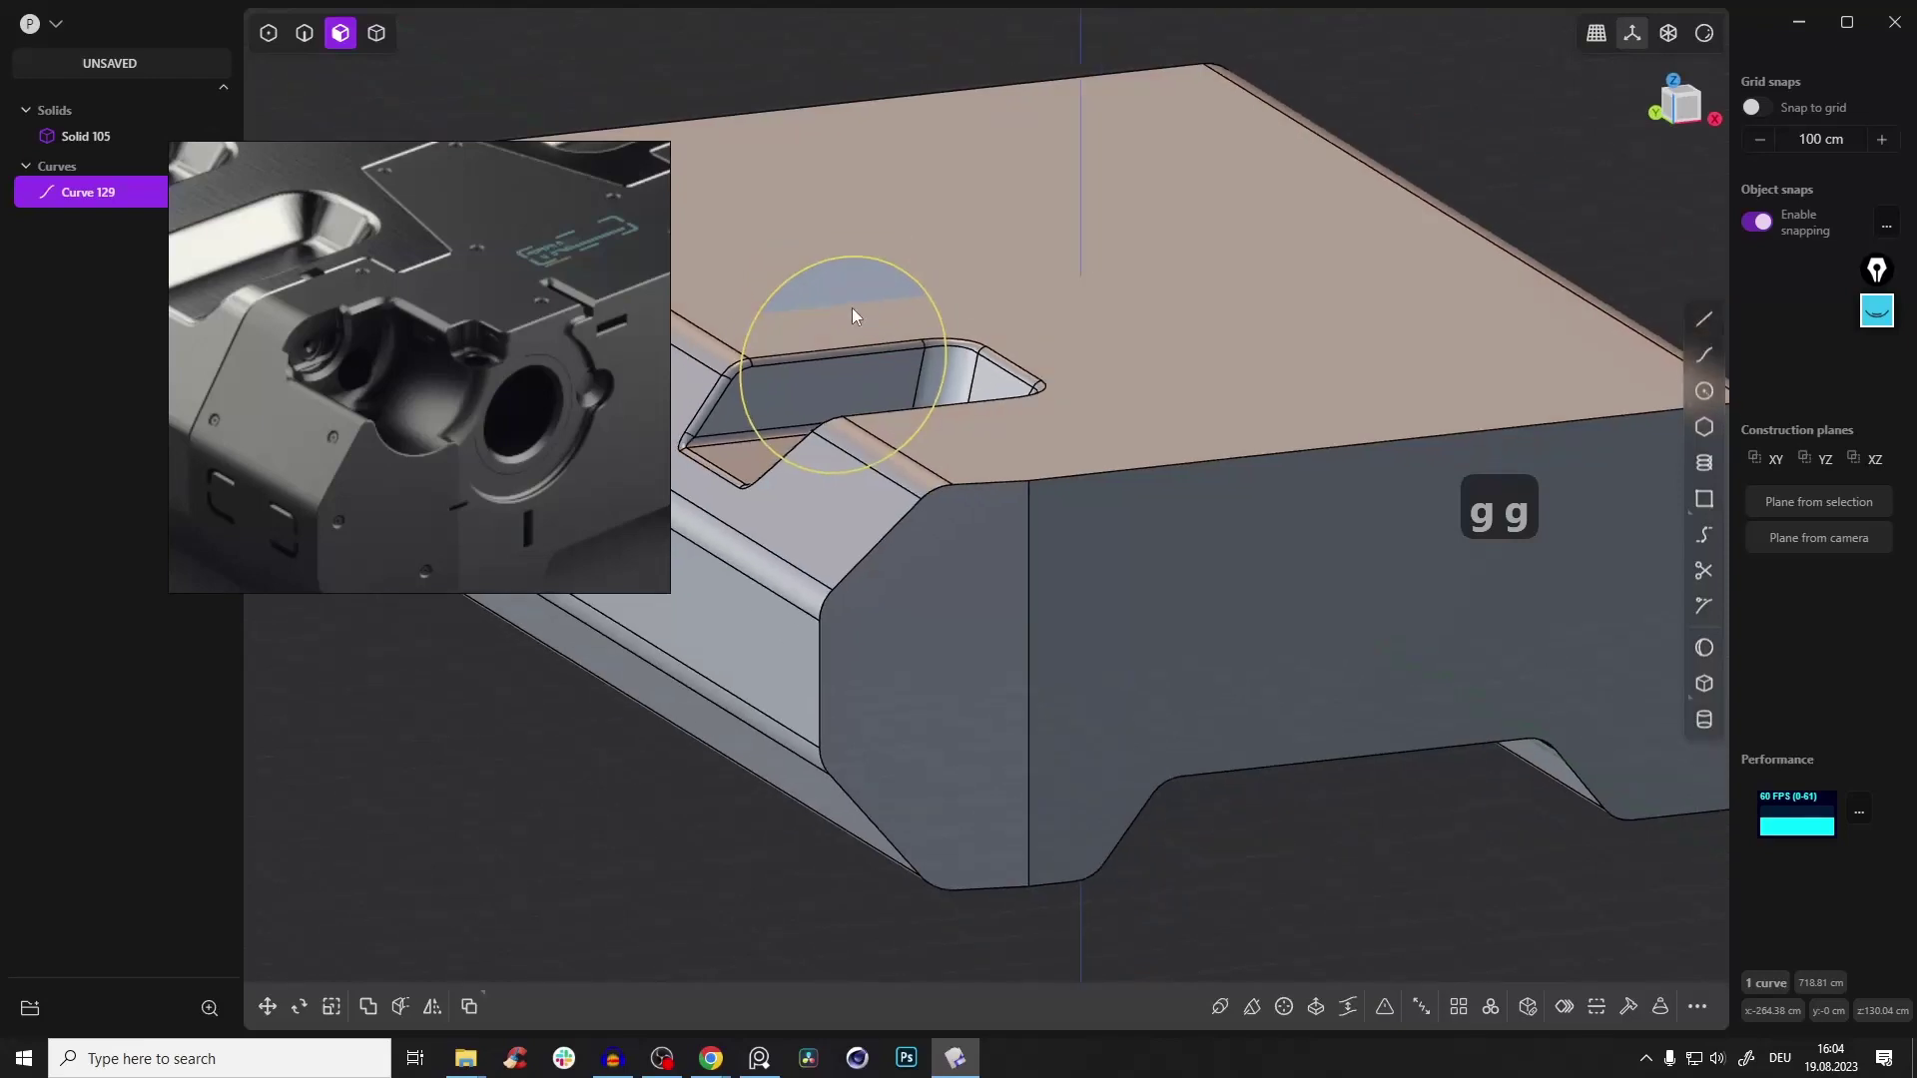
middle_drag(1134, 487, 857, 378)
key(g)
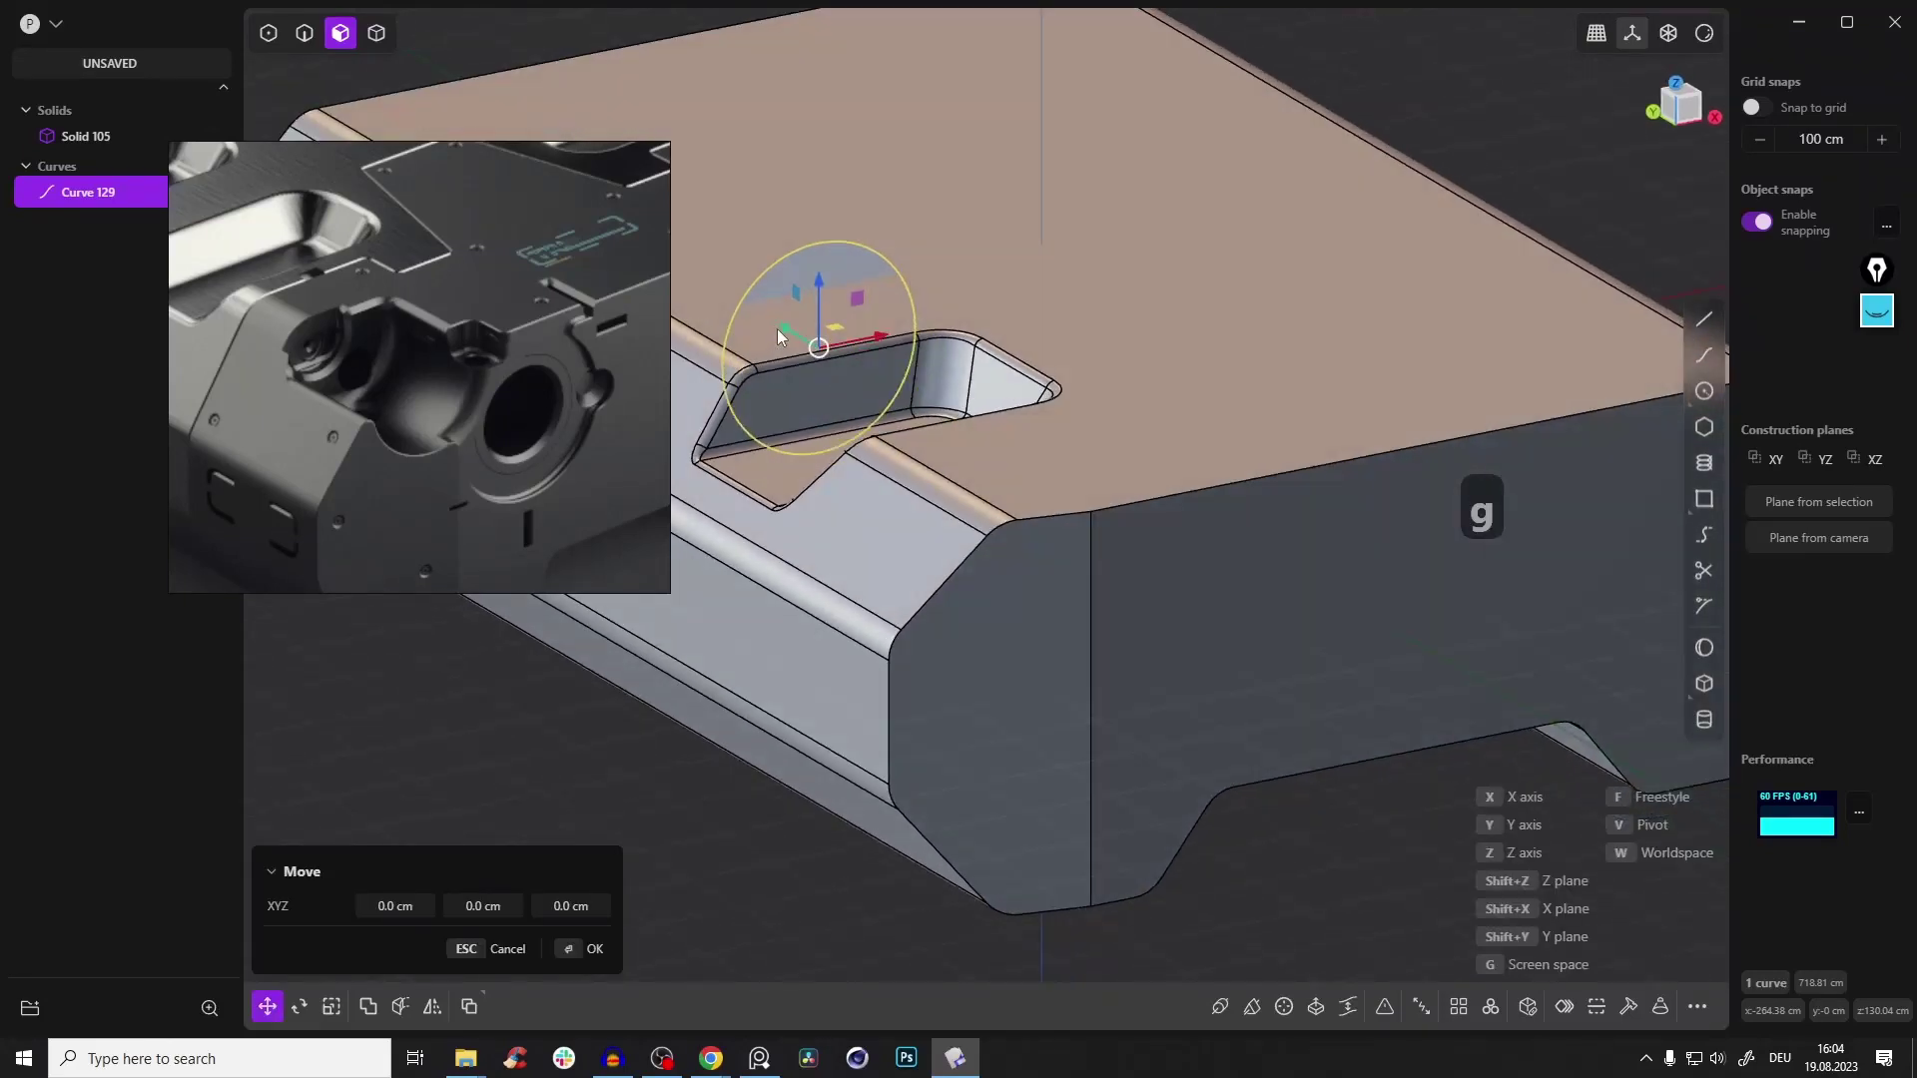
drag(777, 327, 1353, 446)
middle_drag(1376, 454, 1466, 460)
middle_drag(1372, 531, 1099, 483)
scroll(1303, 559, up, 5)
key(Return)
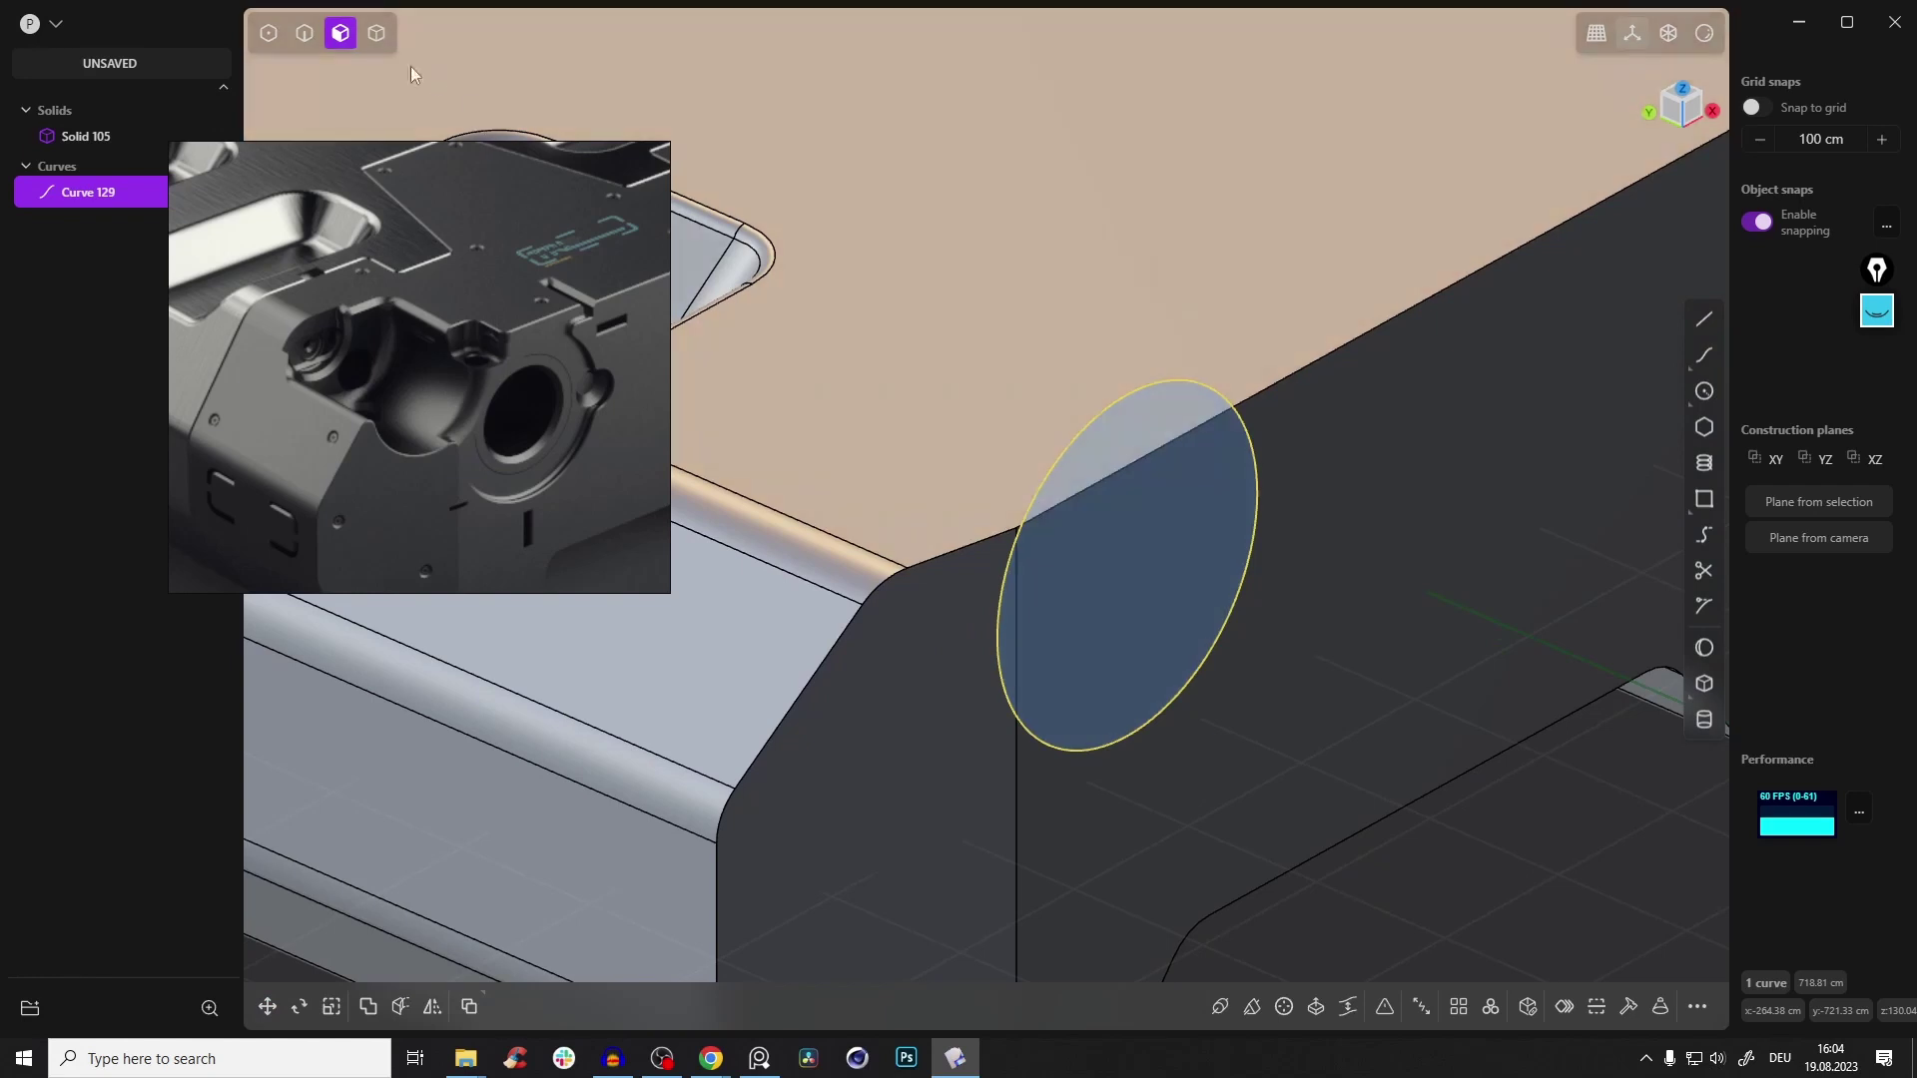
Extrude the circular region into the block as a Difference to cut a shallow recess about 18 cm deep
click(1170, 417)
key(e)
middle_drag(1158, 449, 1297, 569)
drag(1252, 557, 1226, 551)
middle_drag(1090, 511, 1164, 441)
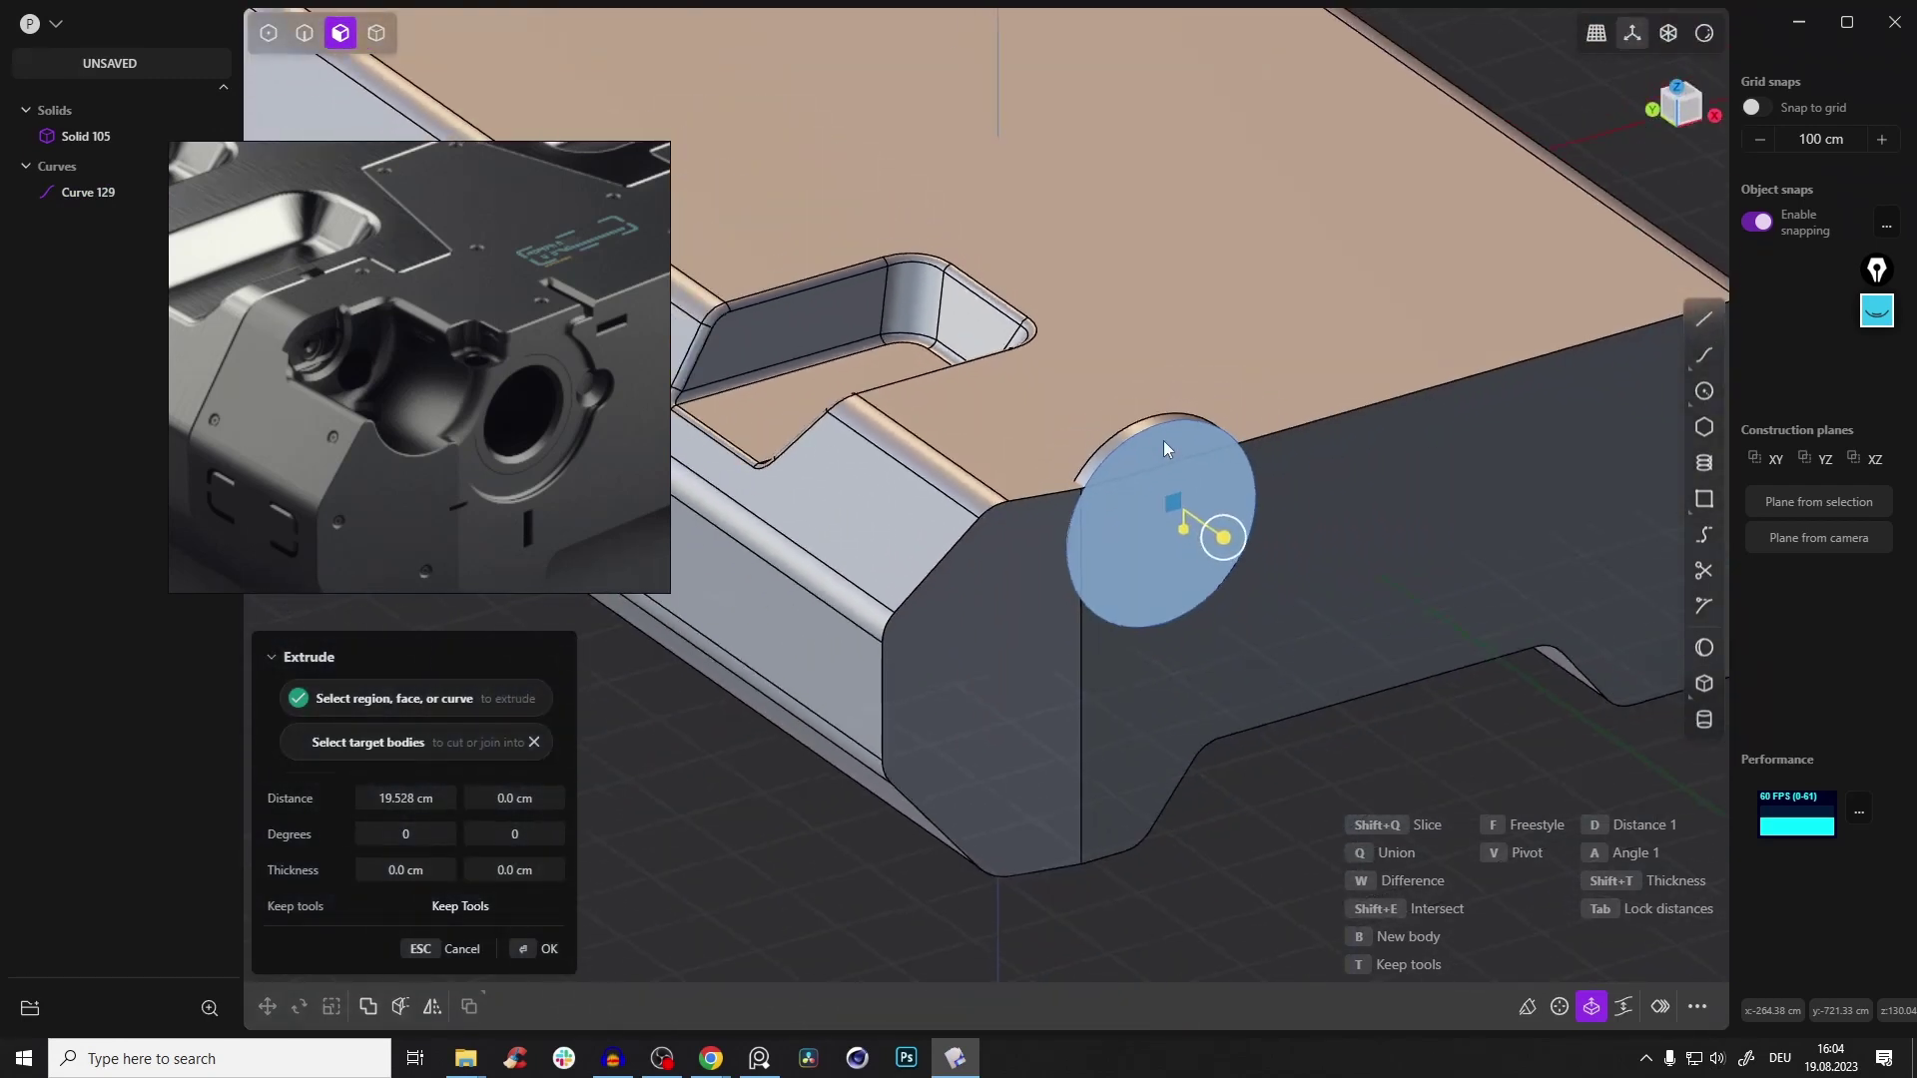
key(q)
middle_drag(1141, 505, 1093, 481)
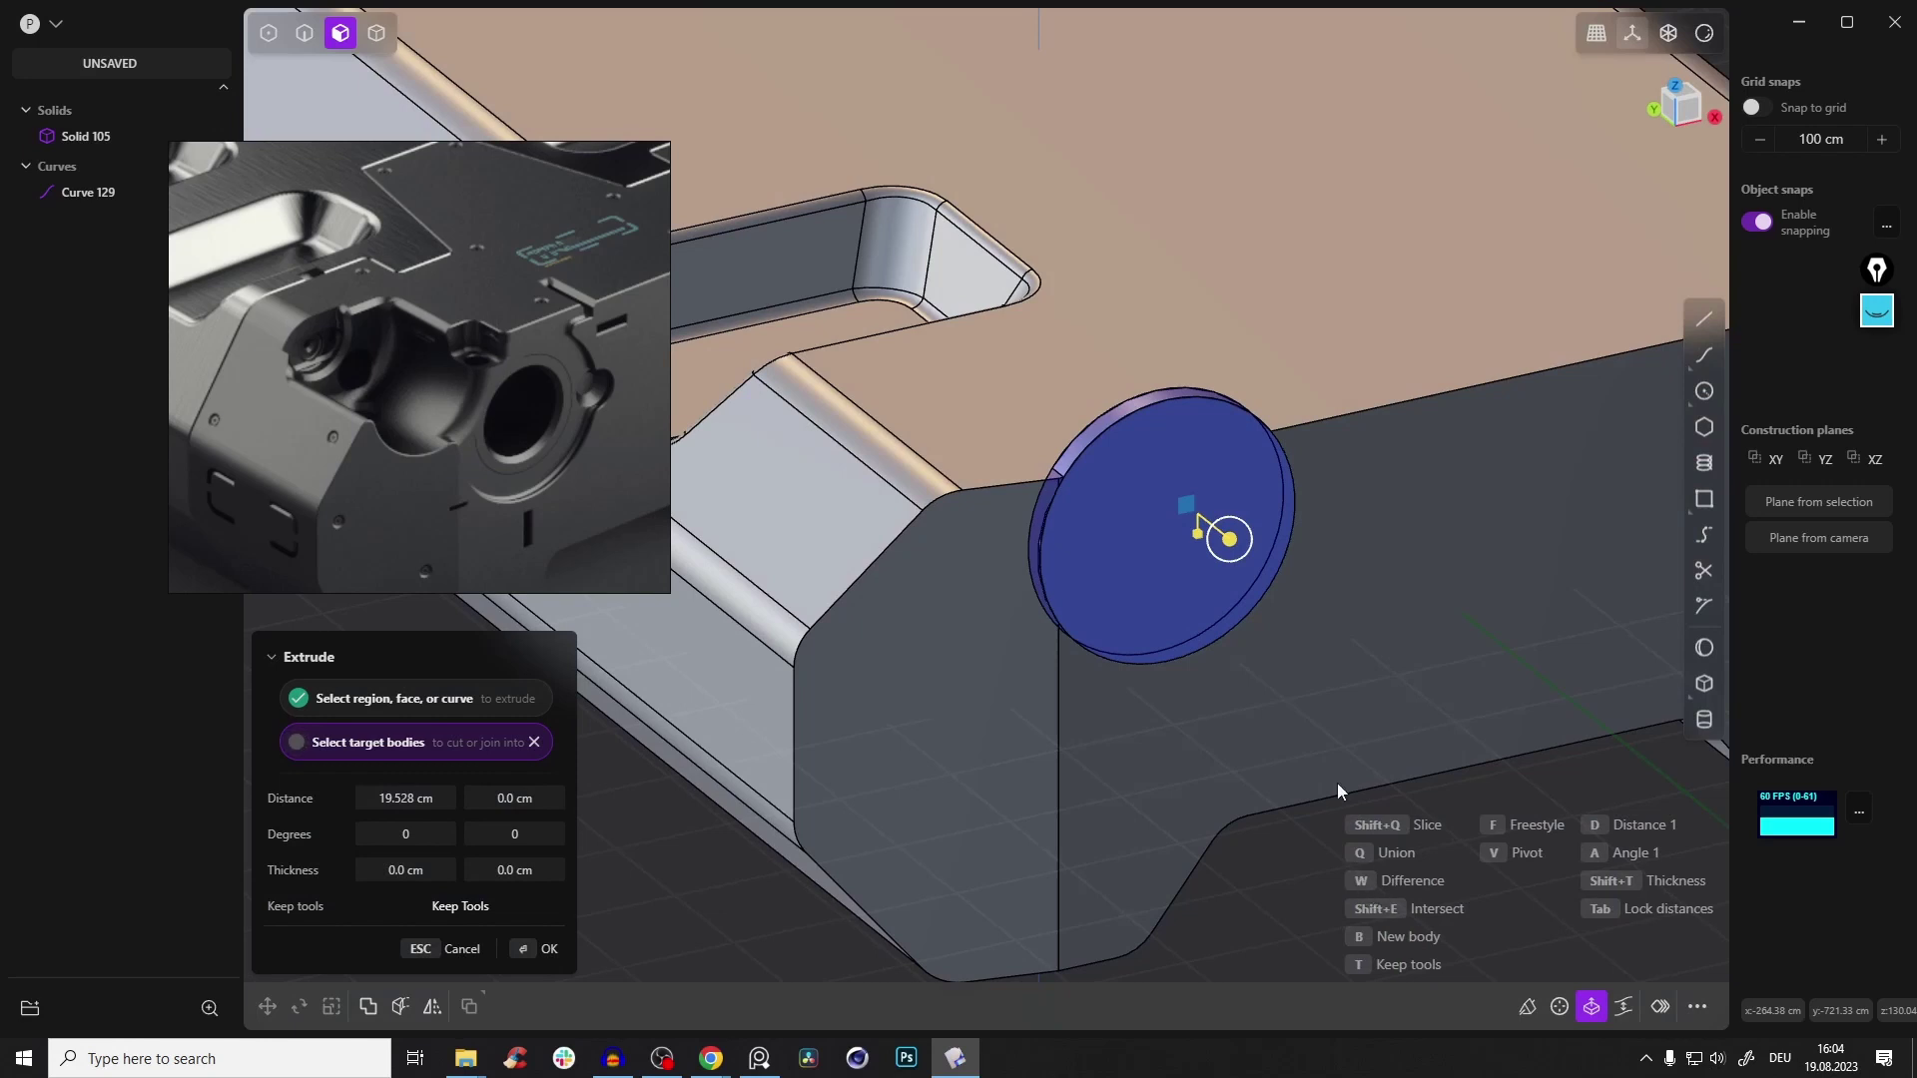
key(w)
middle_drag(1224, 535, 1226, 557)
mouse_move(1223, 557)
mouse_down()
mouse_move(1203, 544)
mouse_move(1247, 555)
mouse_move(1225, 561)
mouse_up()
middle_drag(1224, 561, 958, 544)
drag(1169, 581, 1140, 589)
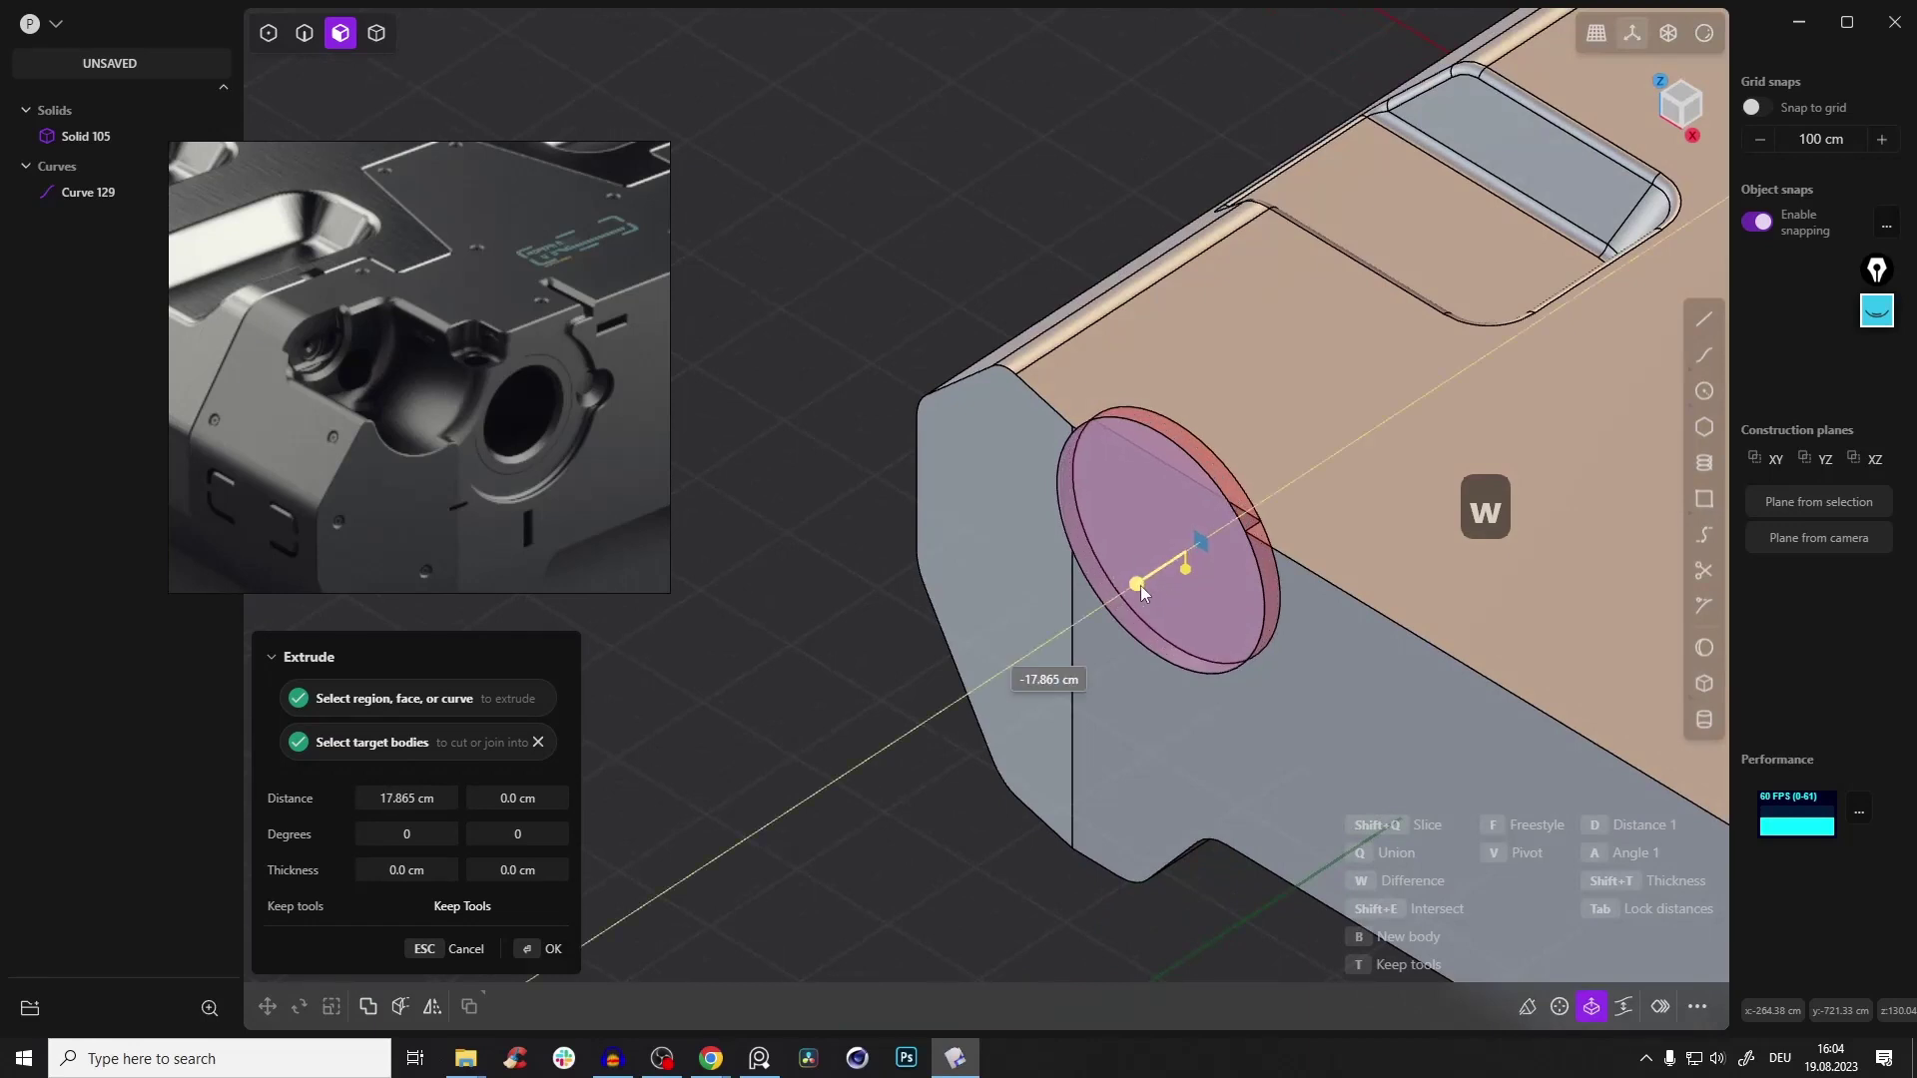
key(Return)
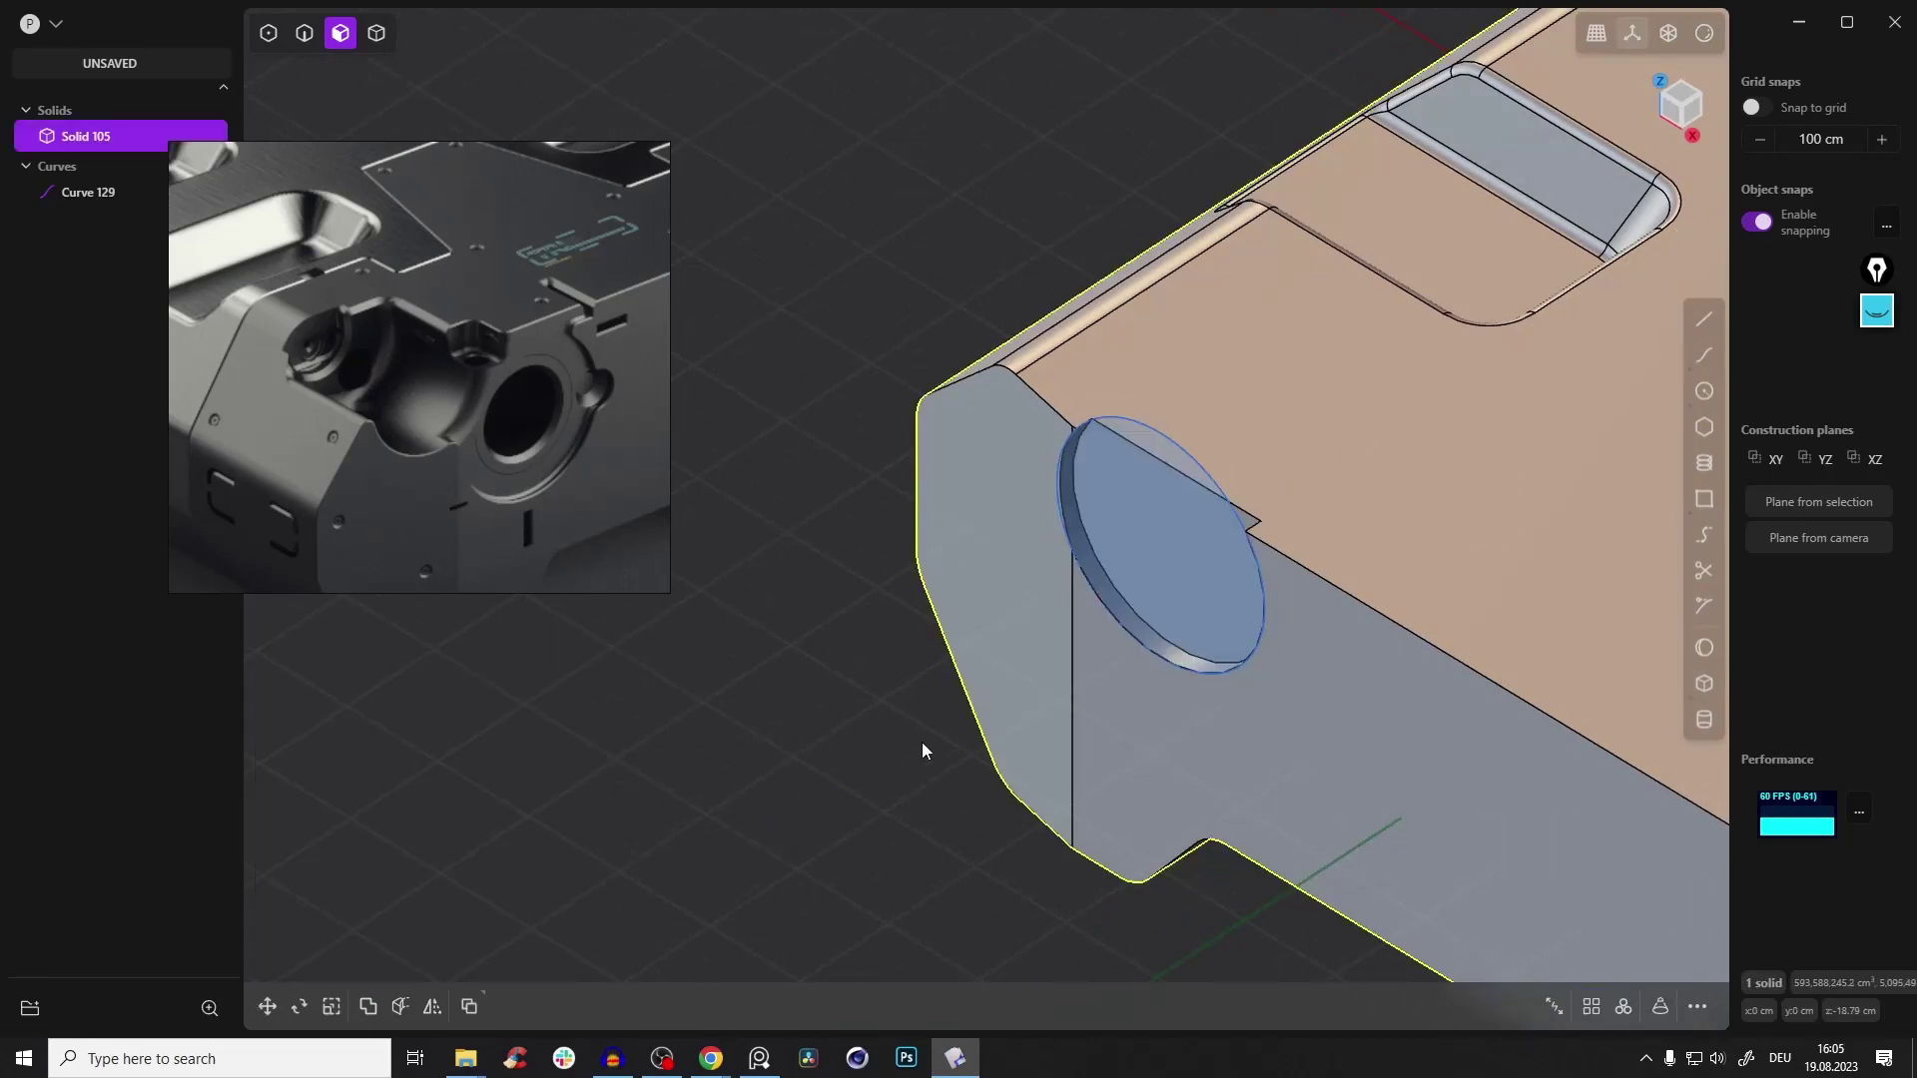
click(921, 741)
middle_drag(948, 723, 1121, 586)
scroll(1136, 513, up, 2)
key(ctrl+z)
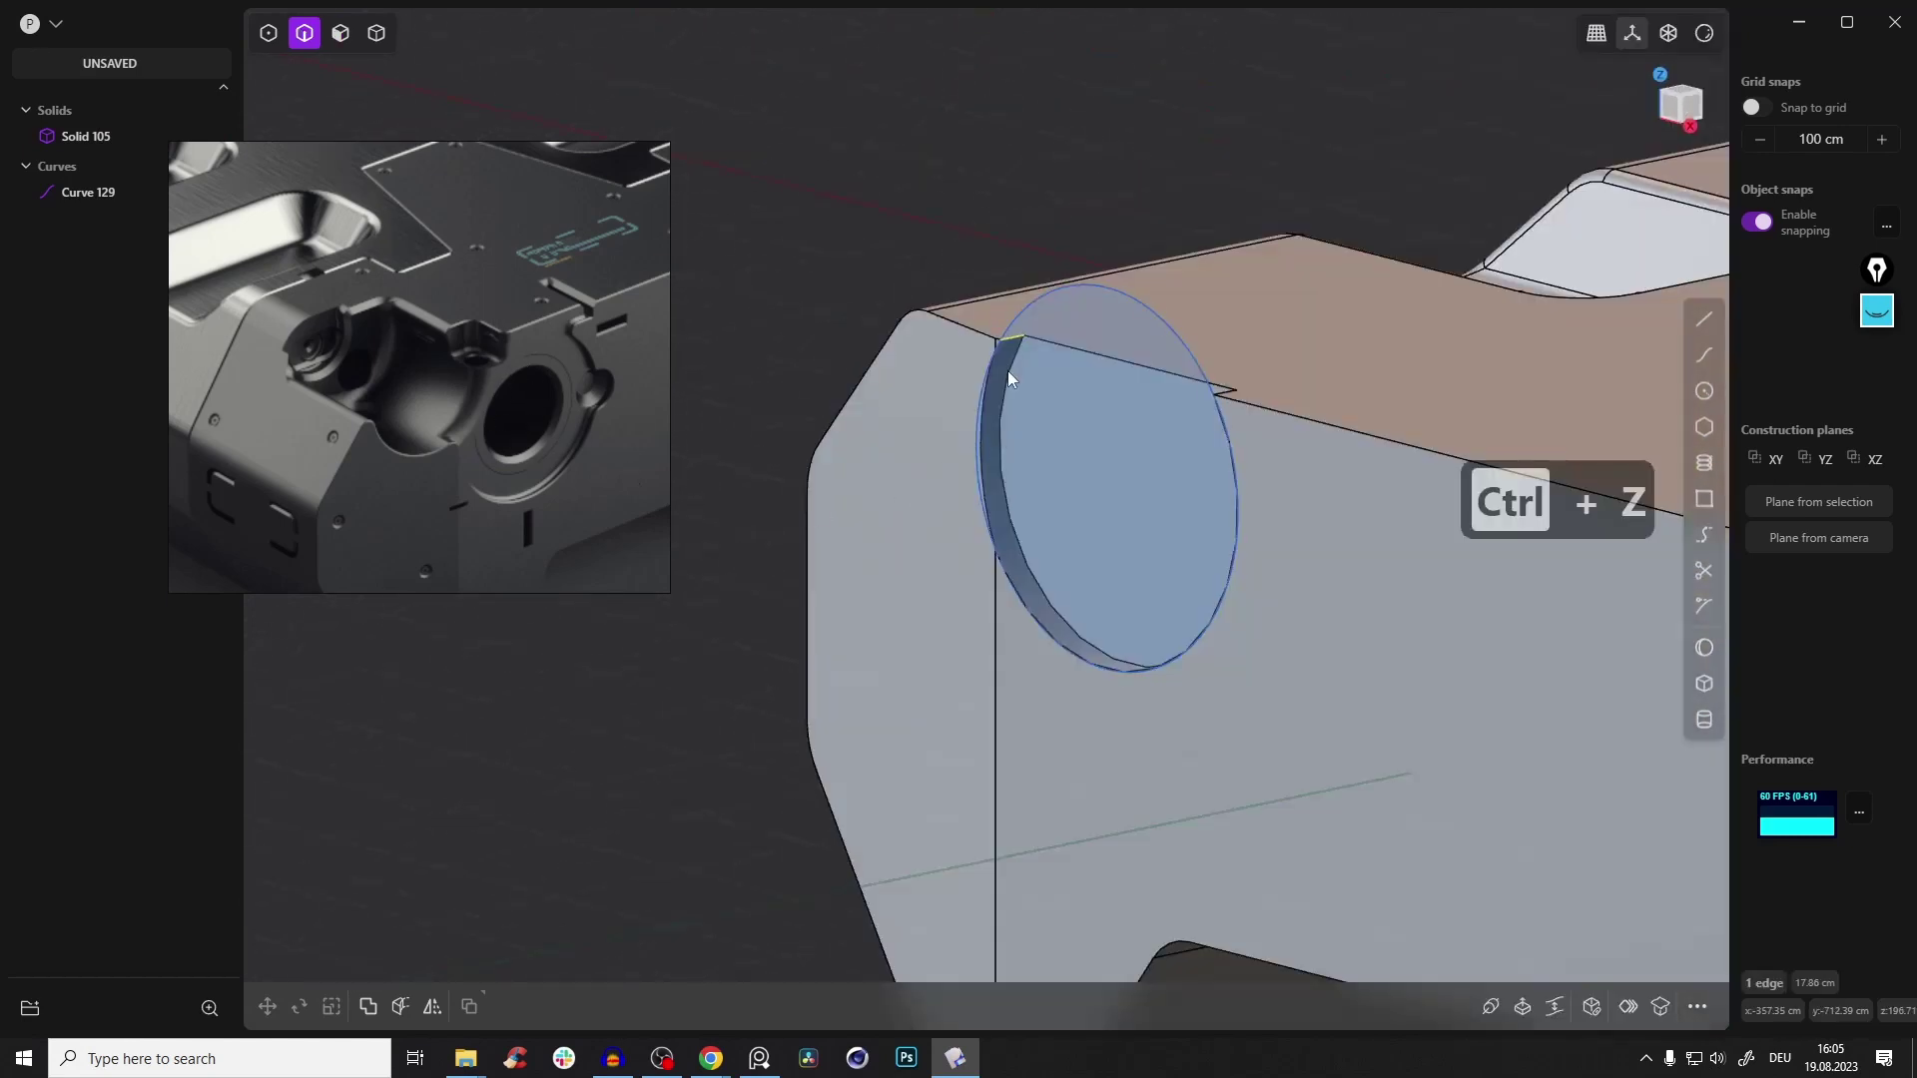
Scale the recess's circle curve uniformly to about 0.50 in the front view
middle_drag(1002, 357, 1086, 360)
click(1108, 298)
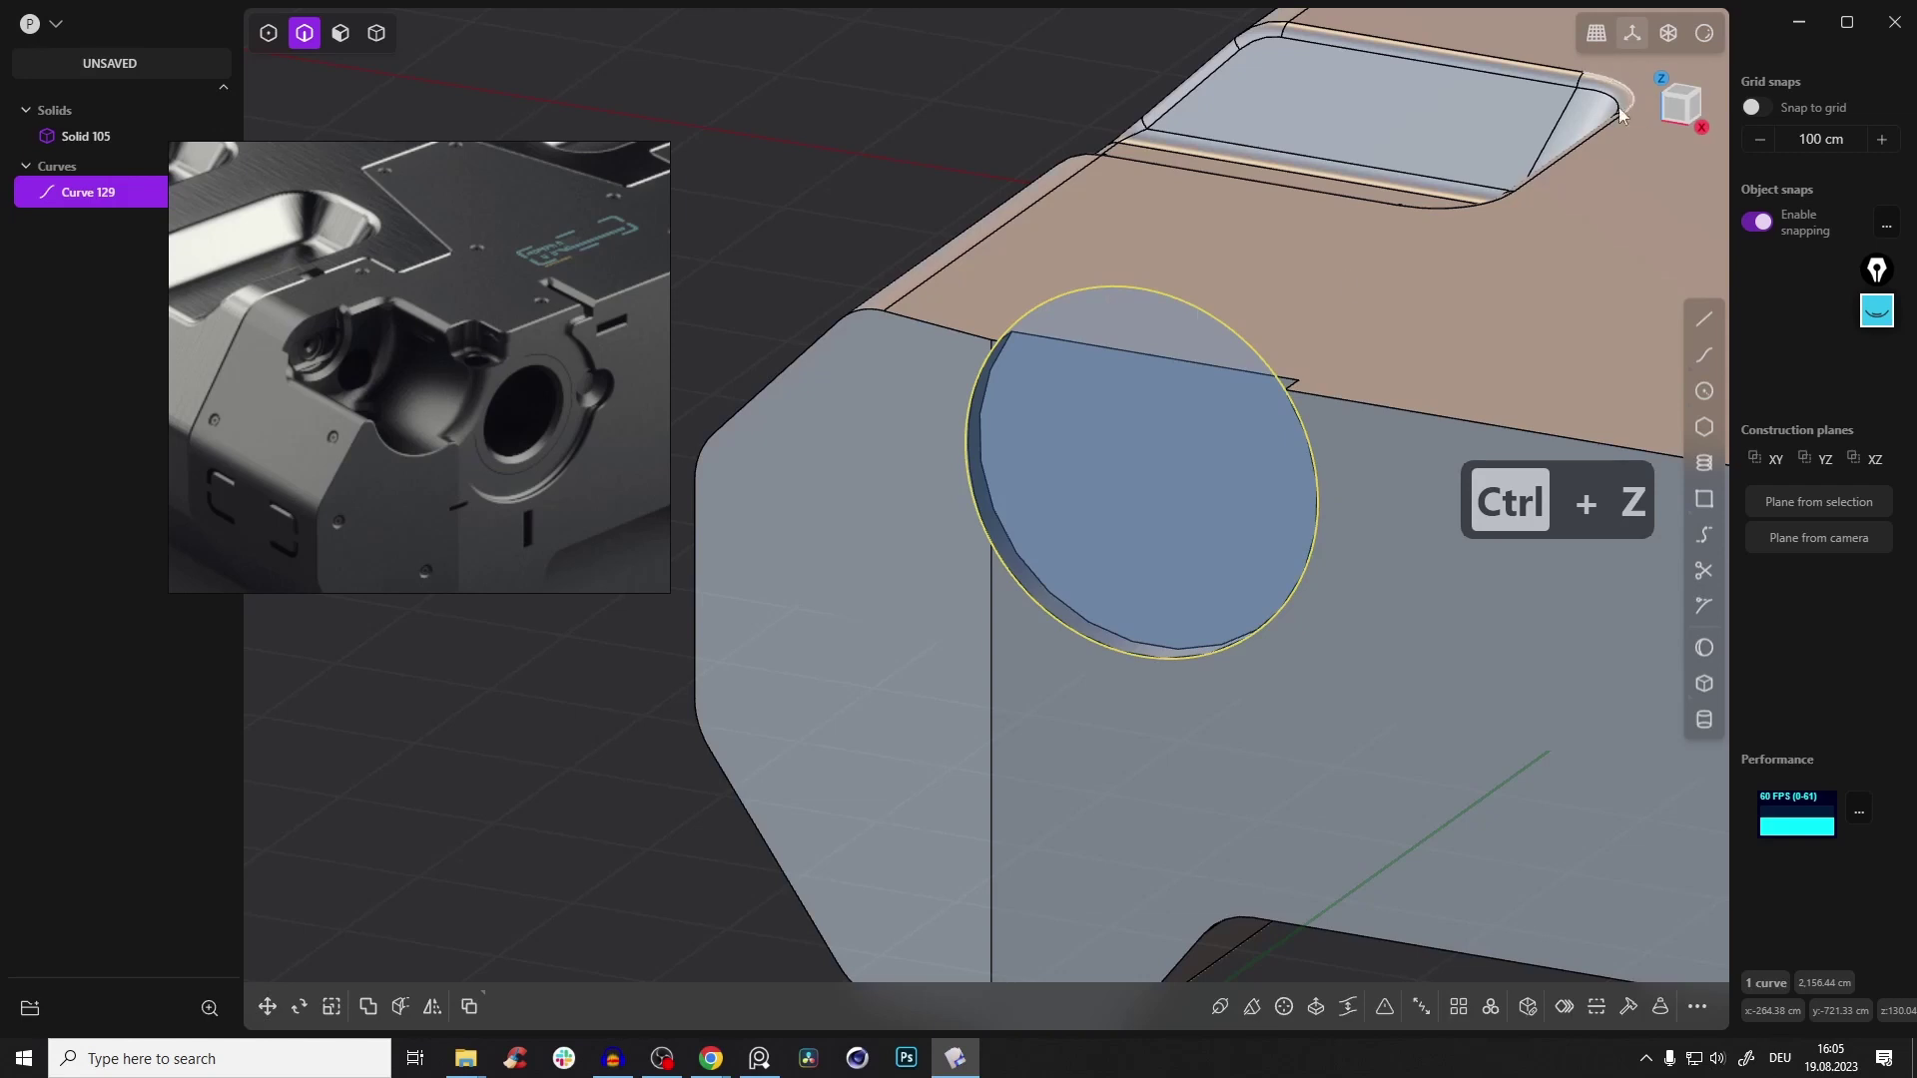
click(1675, 116)
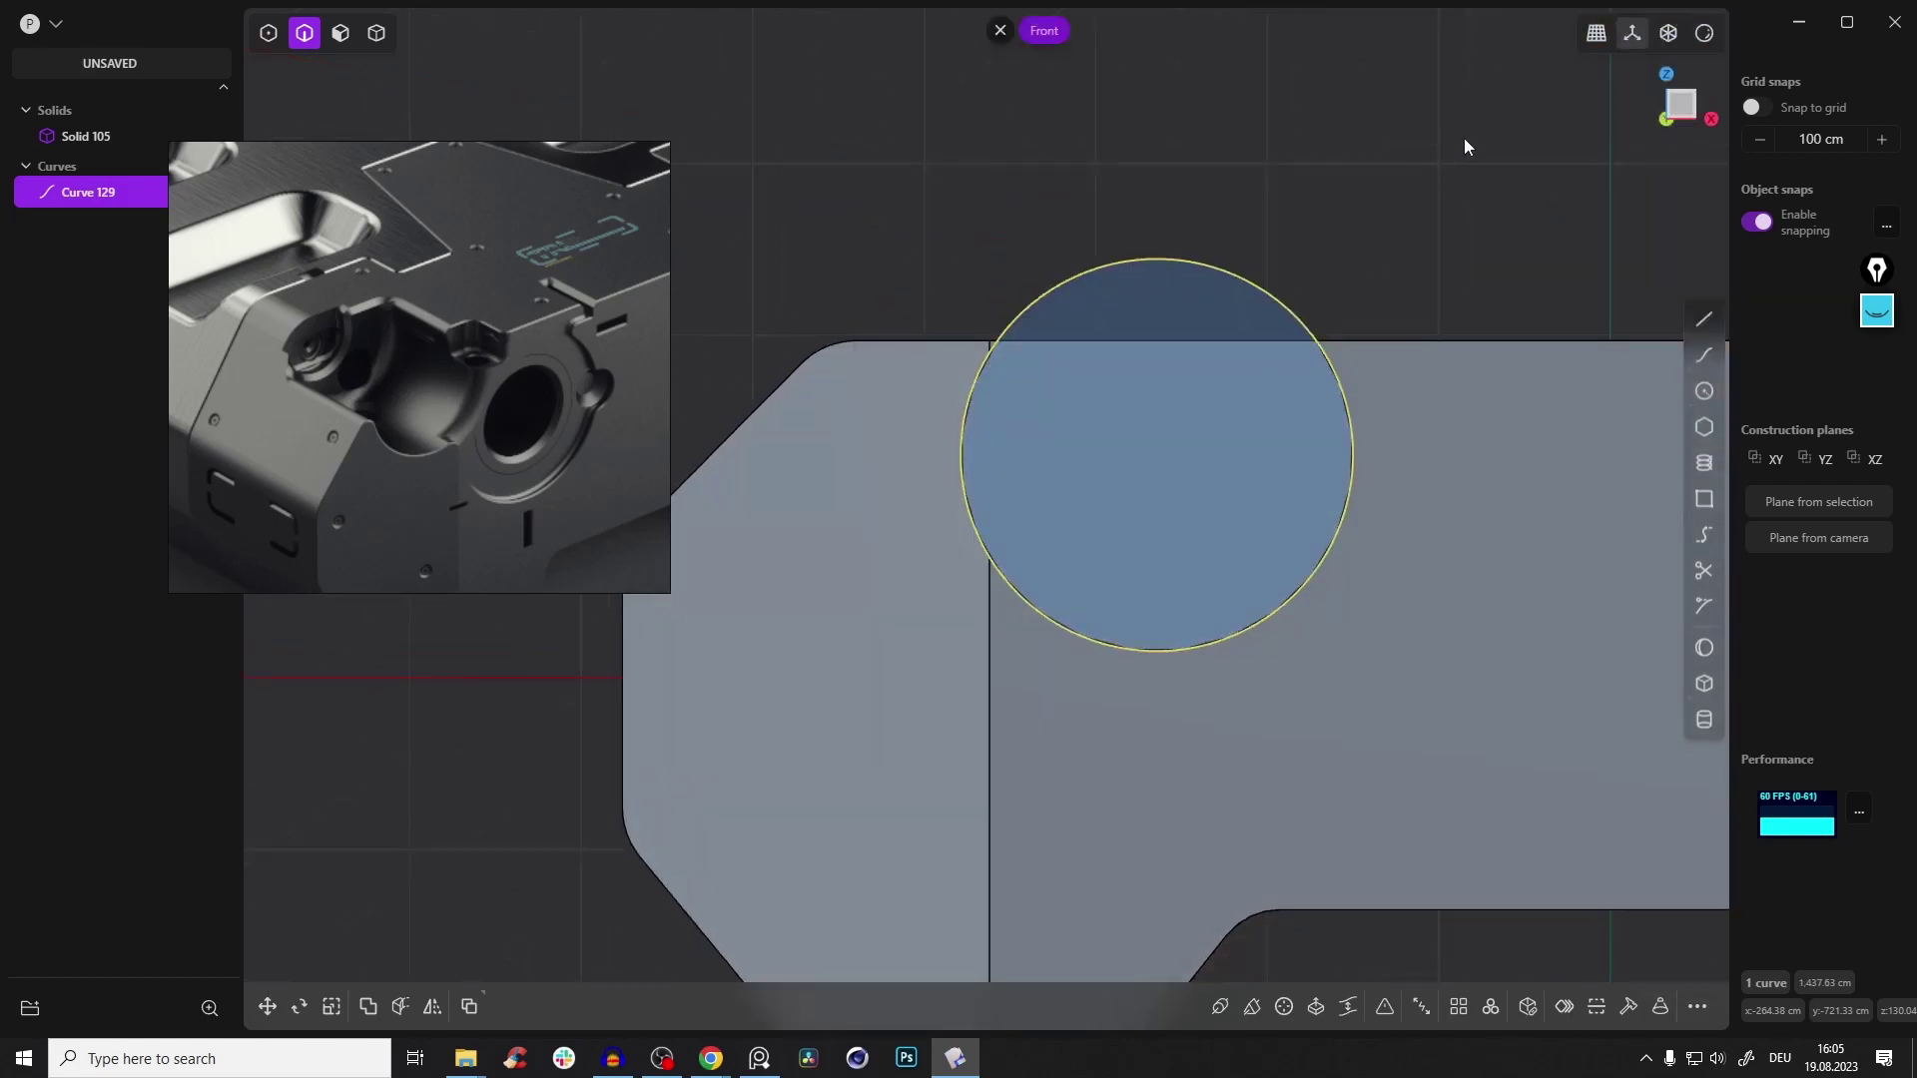
key(s)
key(s)
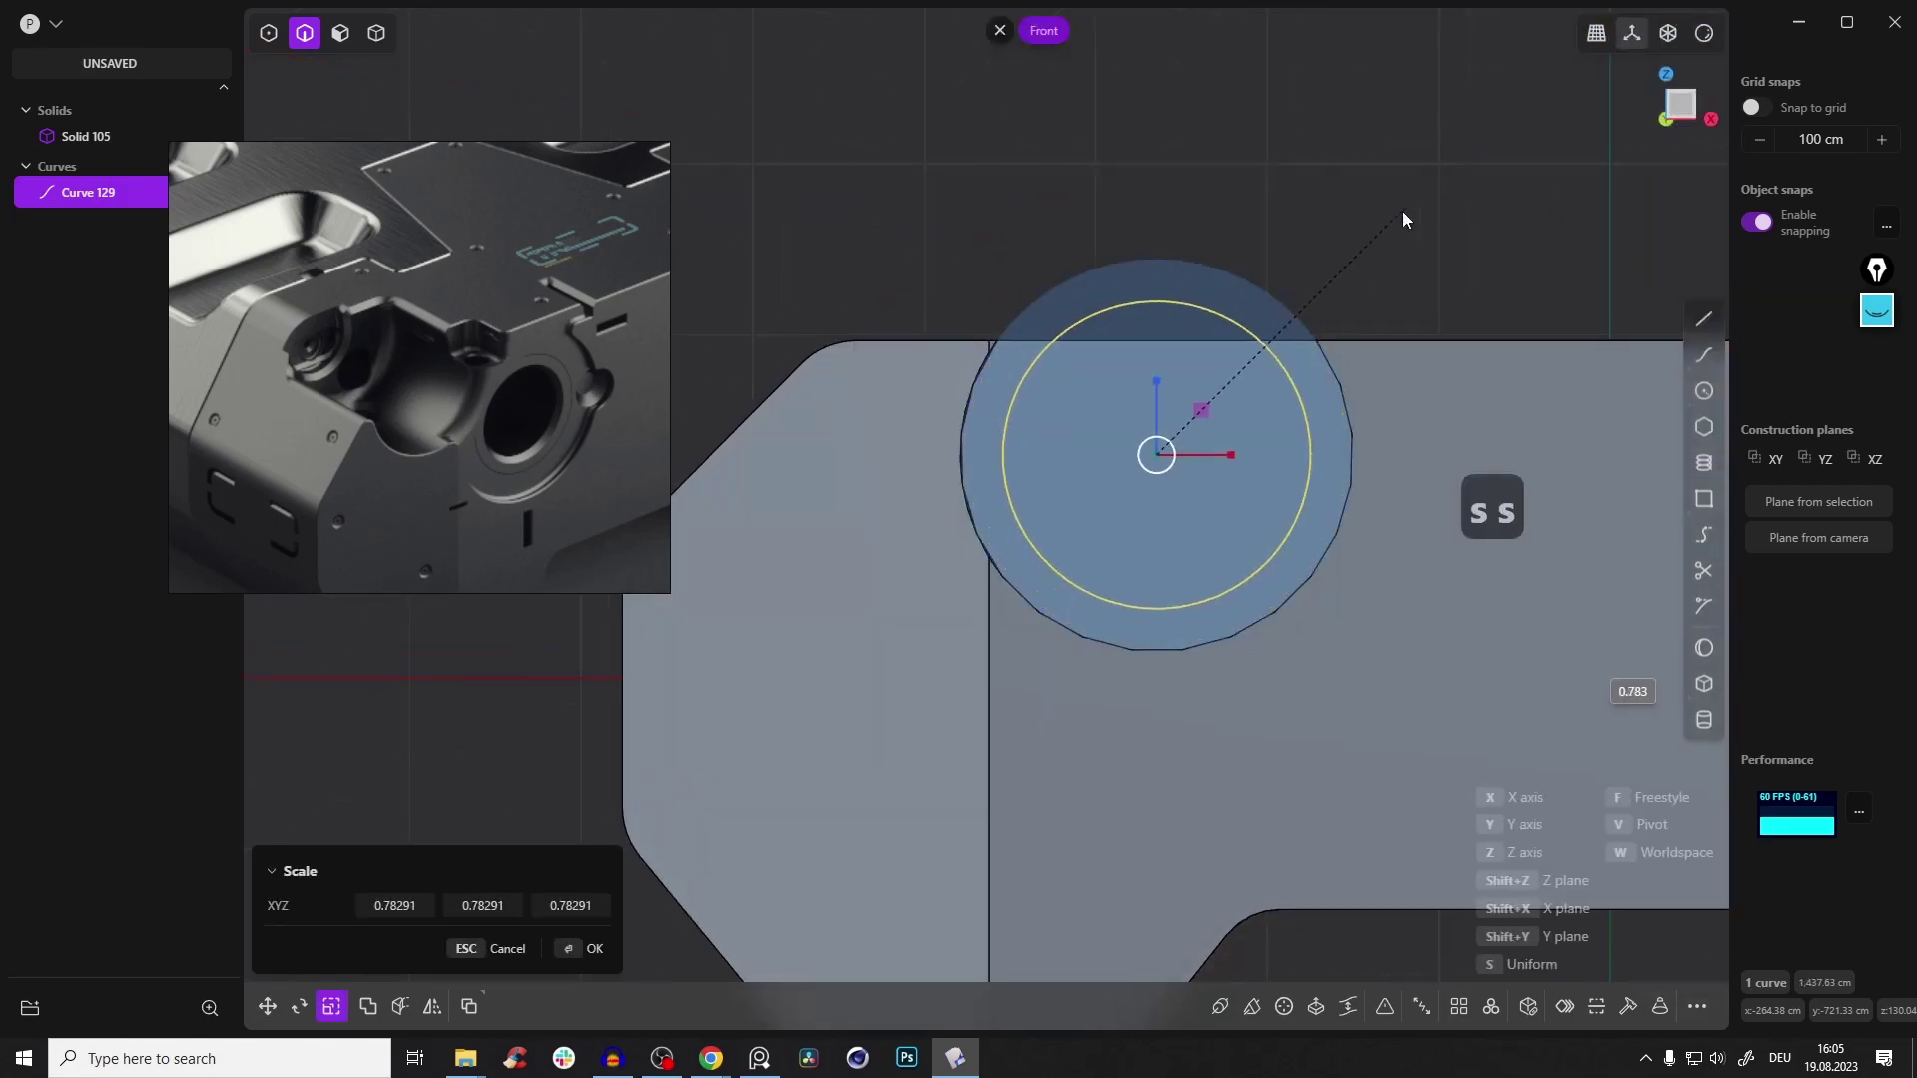
click(1328, 306)
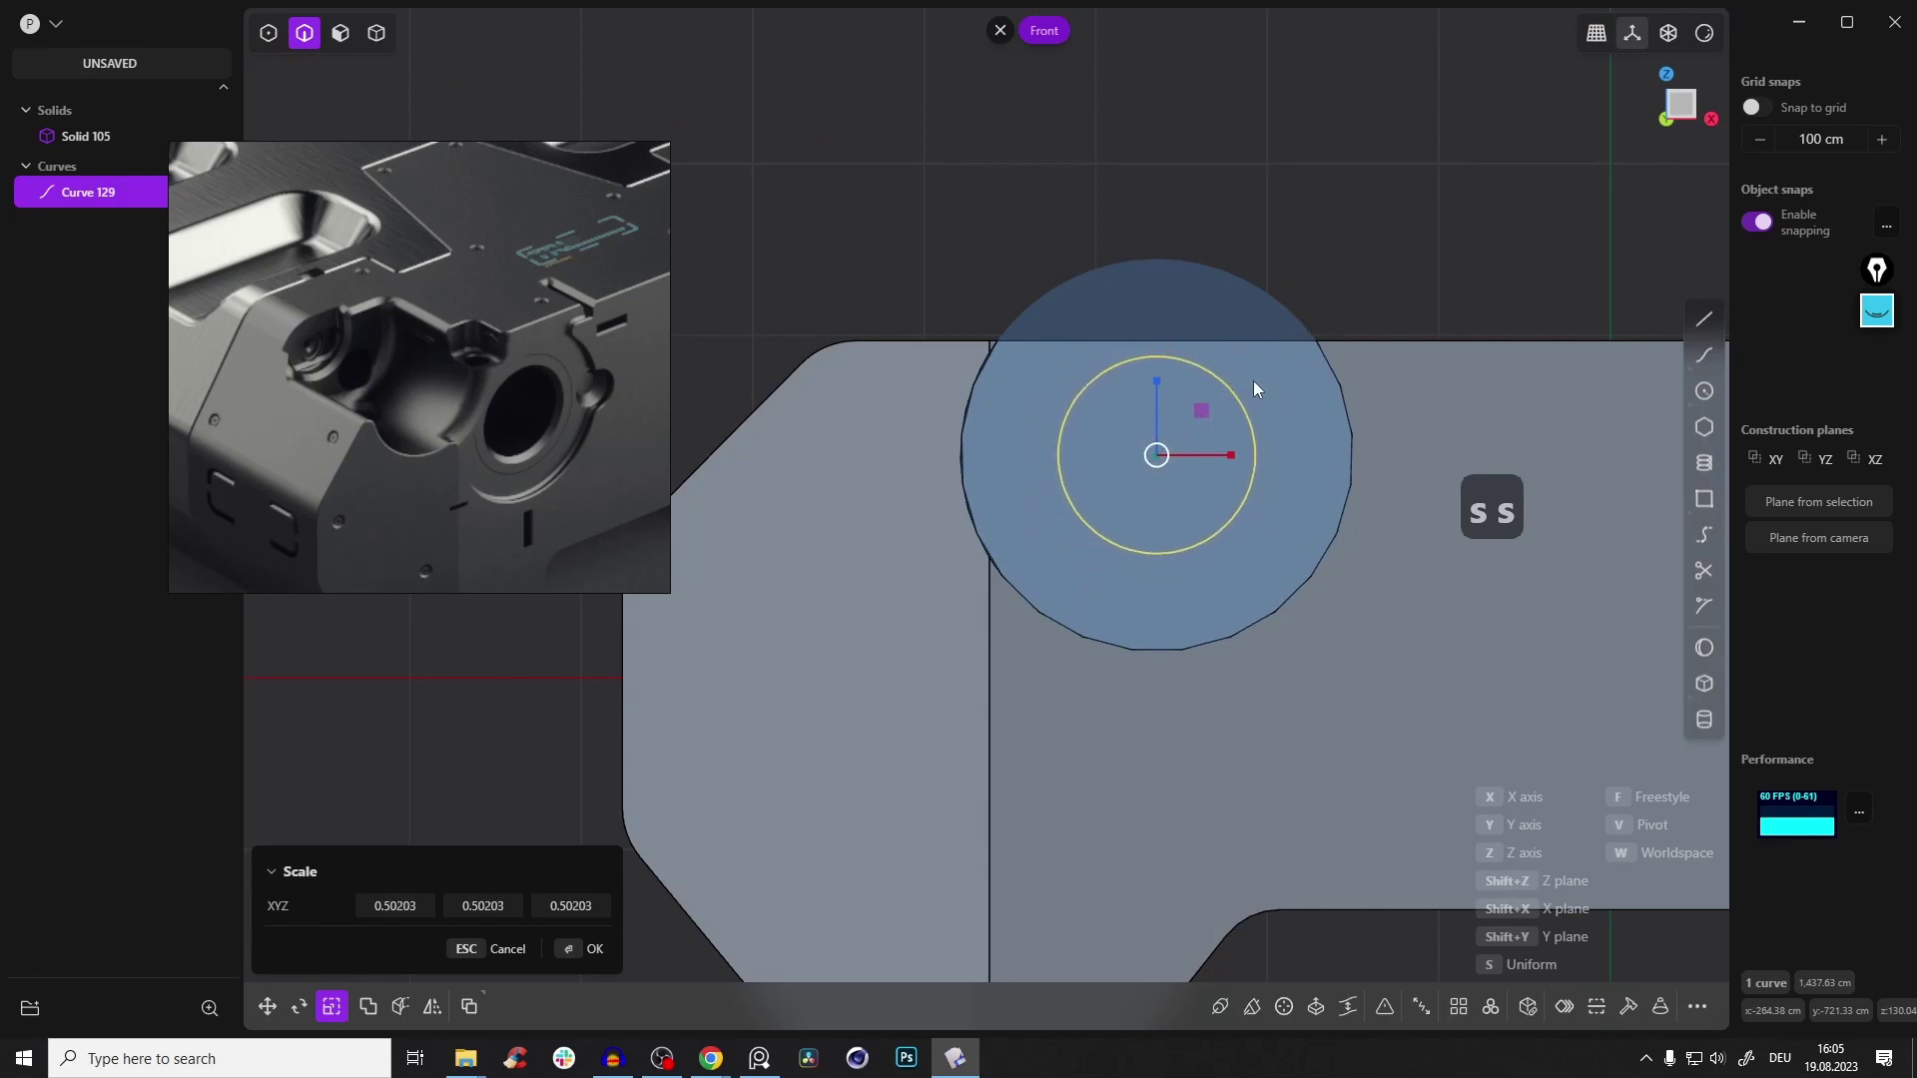
key(Return)
Extrude the smaller circle into the block as a Difference to cut a hole about 140 cm deep
middle_drag(759, 381, 1238, 604)
key(3)
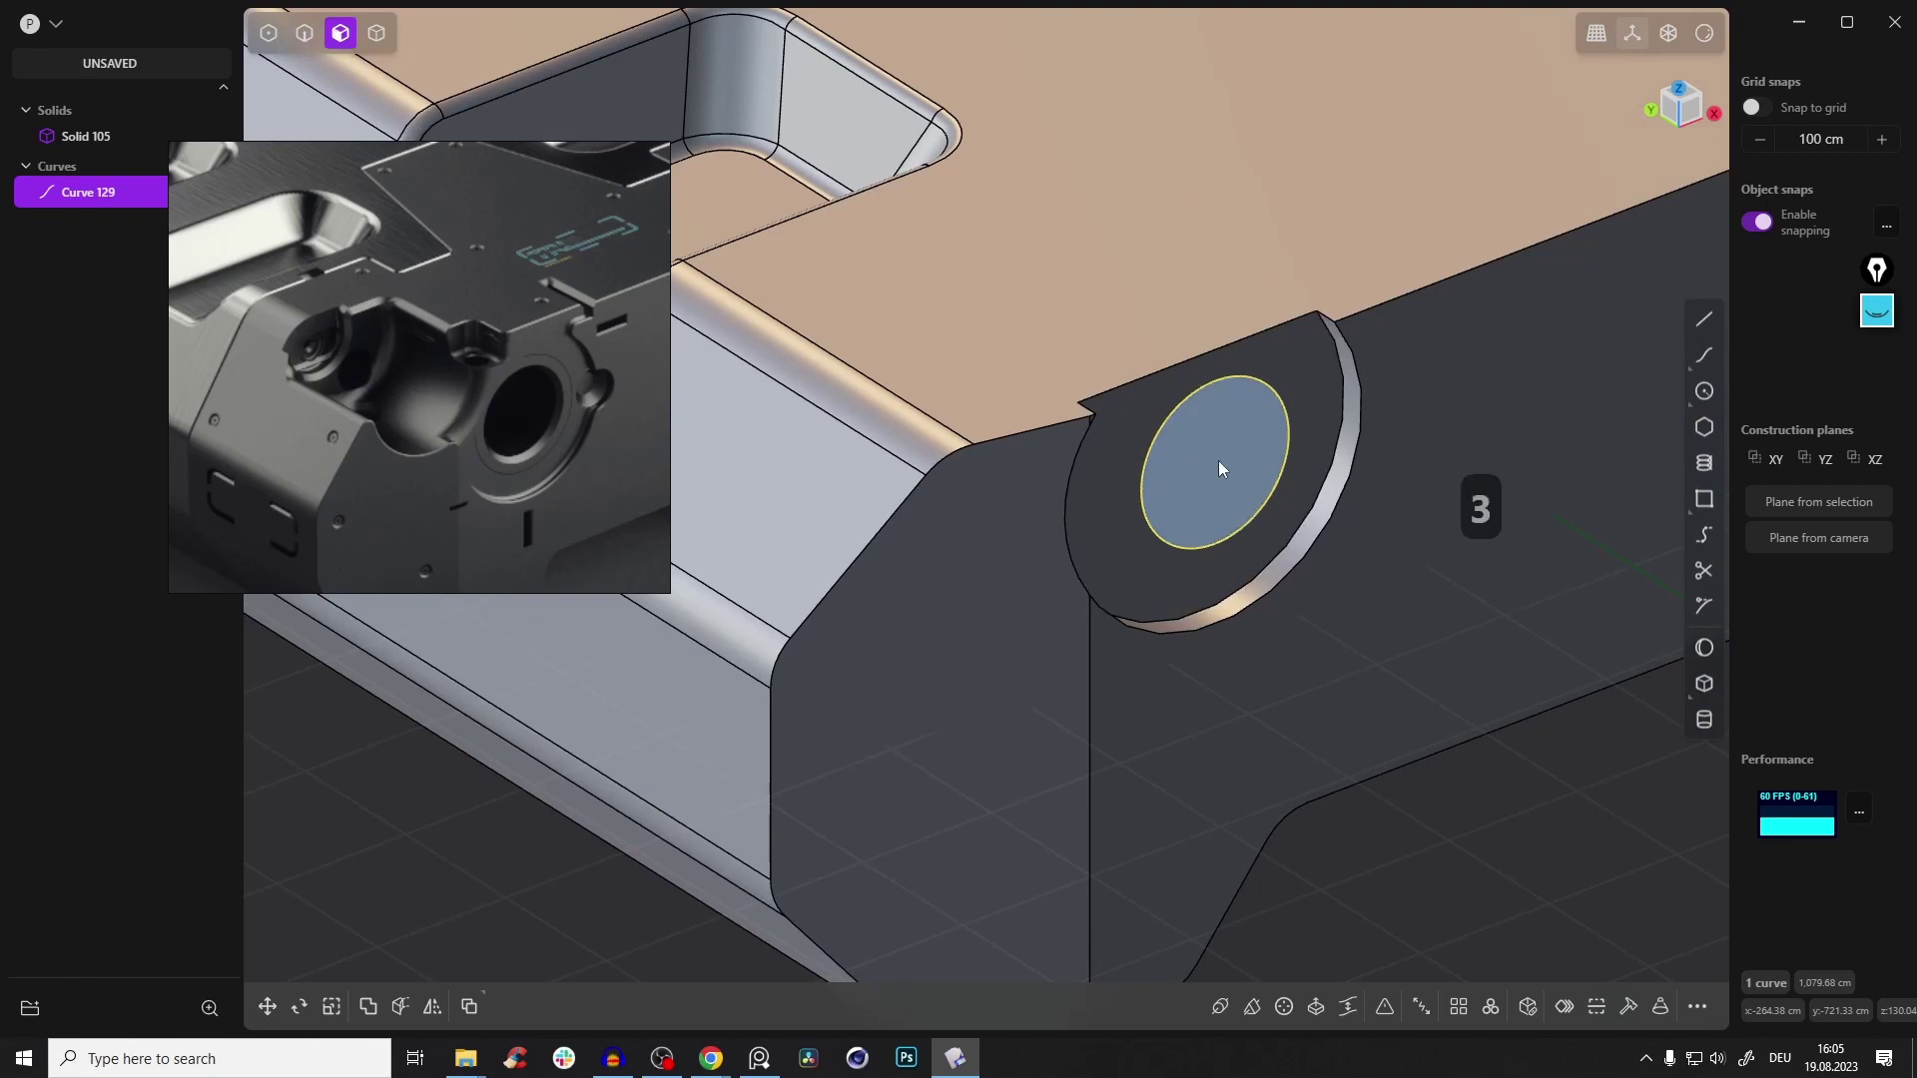
click(1218, 459)
key(e)
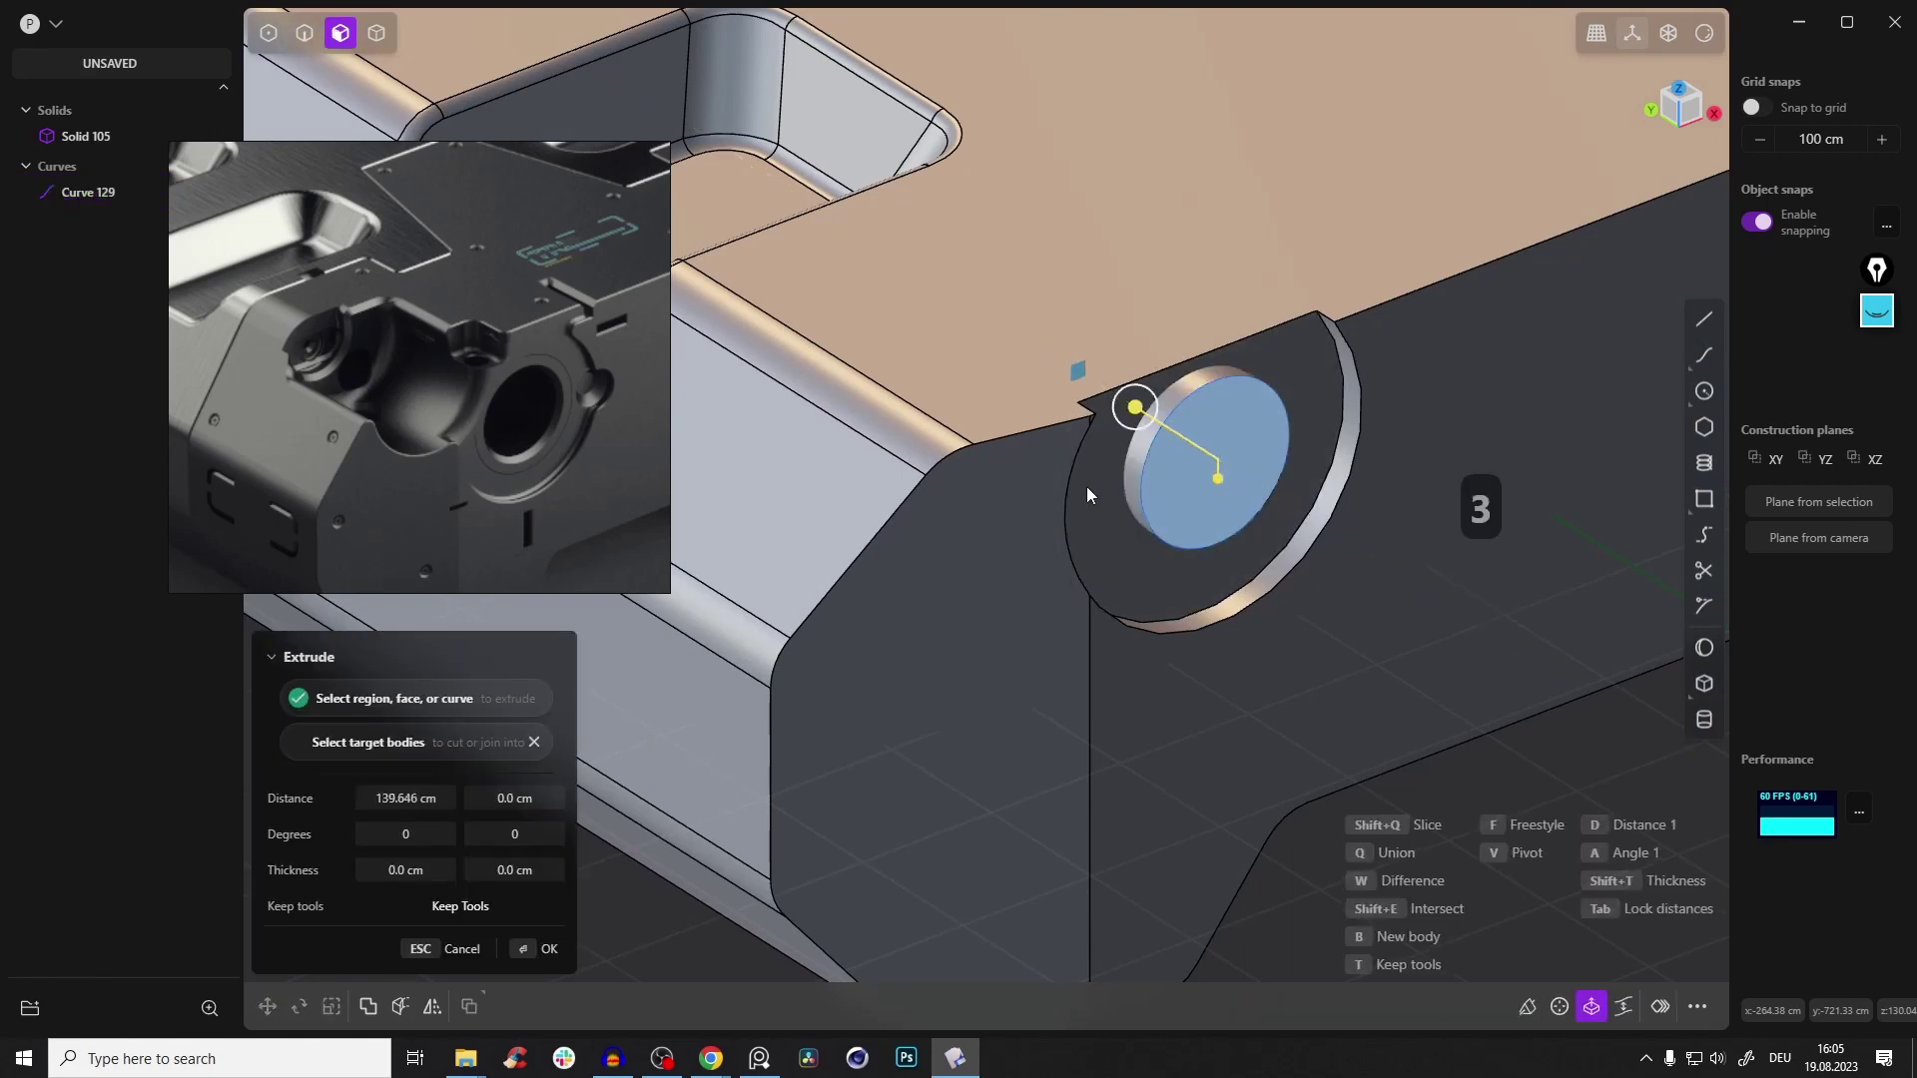
key(q)
key(w)
middle_drag(1235, 330, 1311, 399)
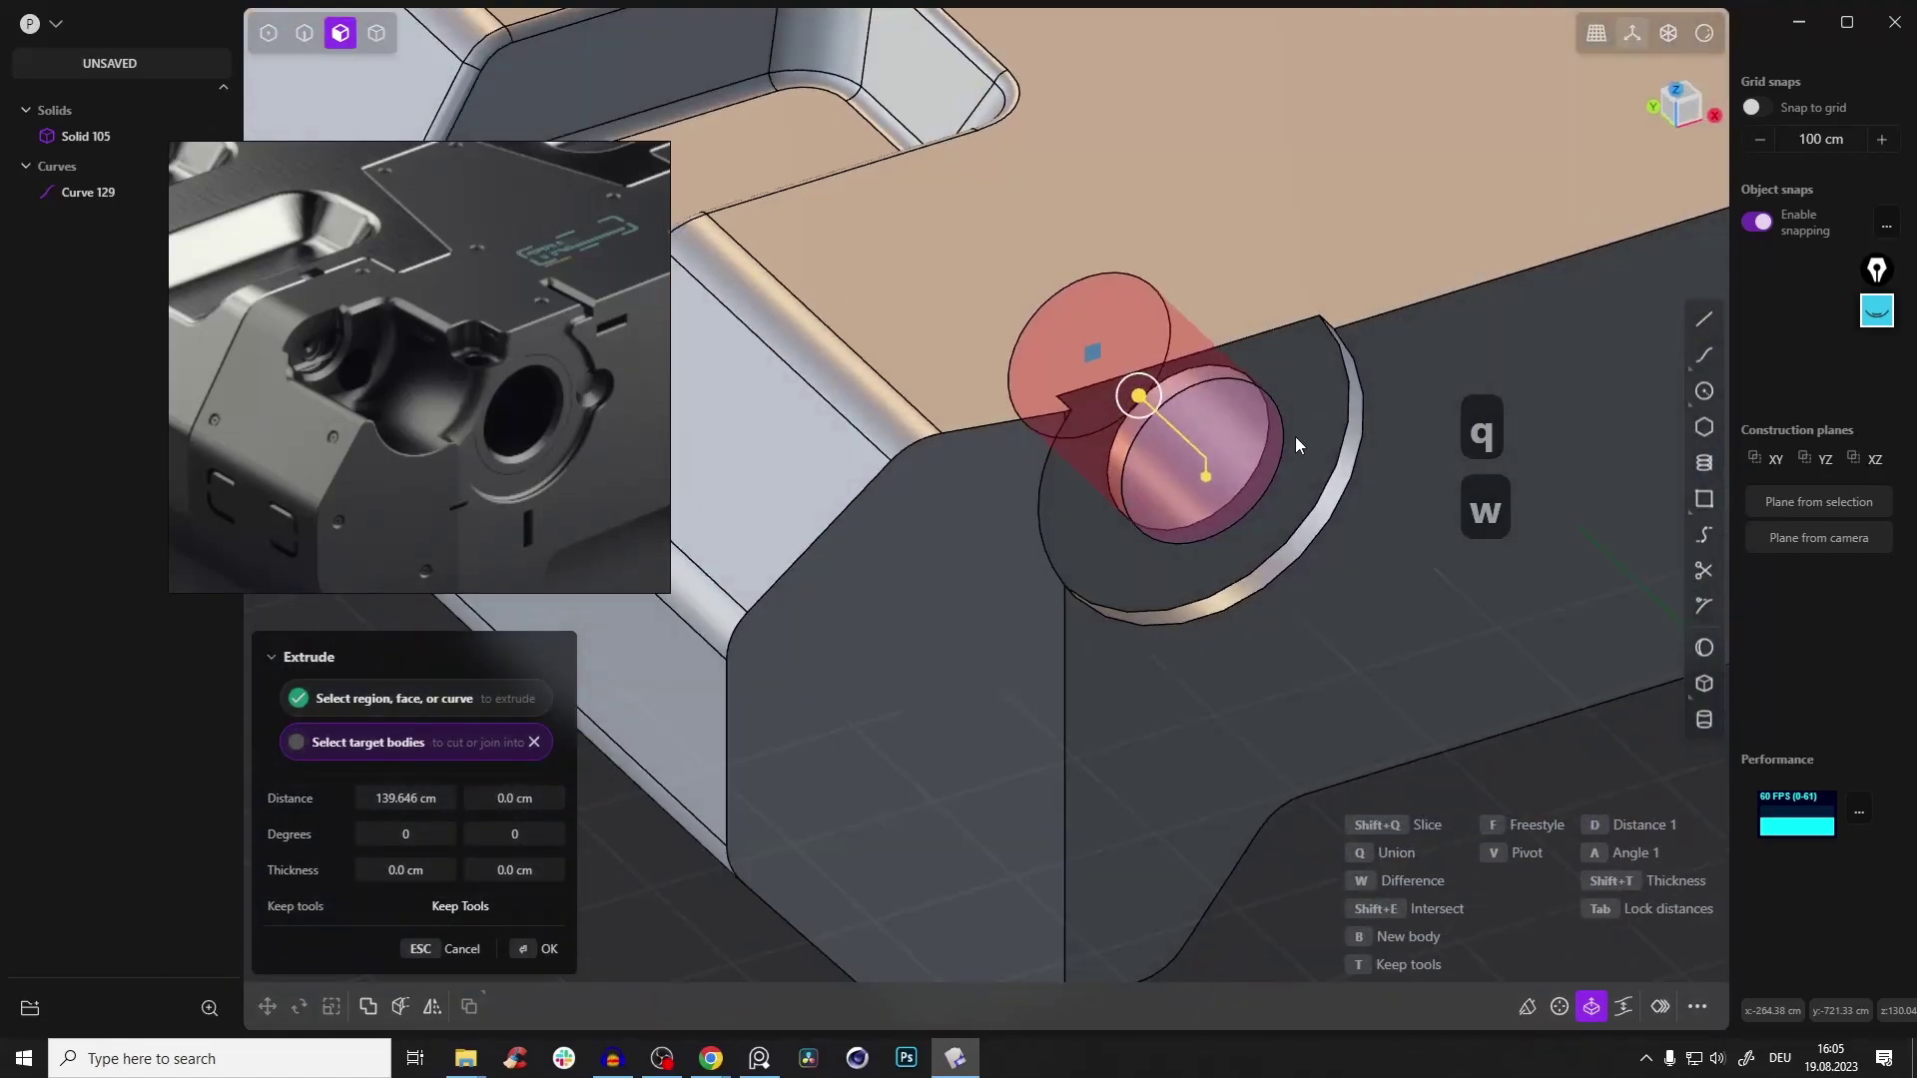
right_click(1313, 496)
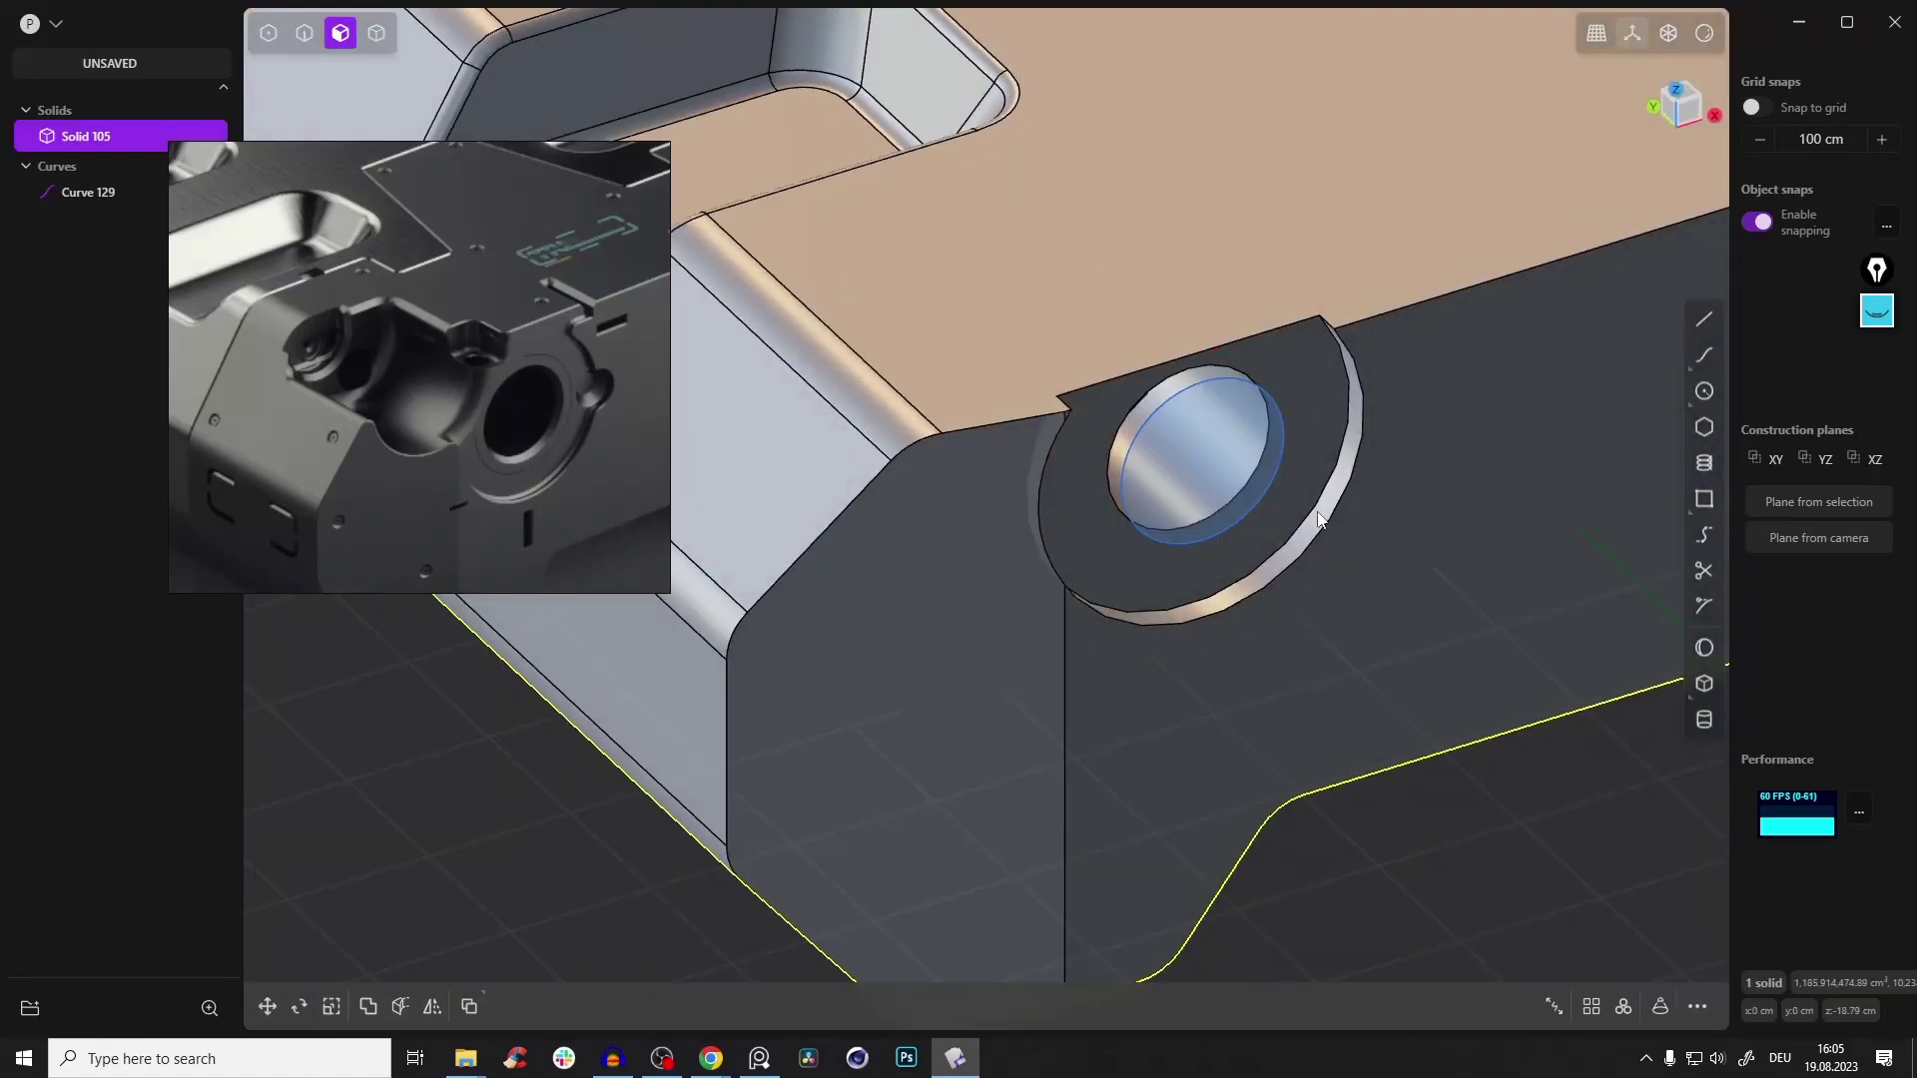
Delete the leftover circle curve around the hole's opening
click(1318, 532)
key(2)
click(1285, 472)
middle_drag(1285, 471, 1105, 477)
key(x)
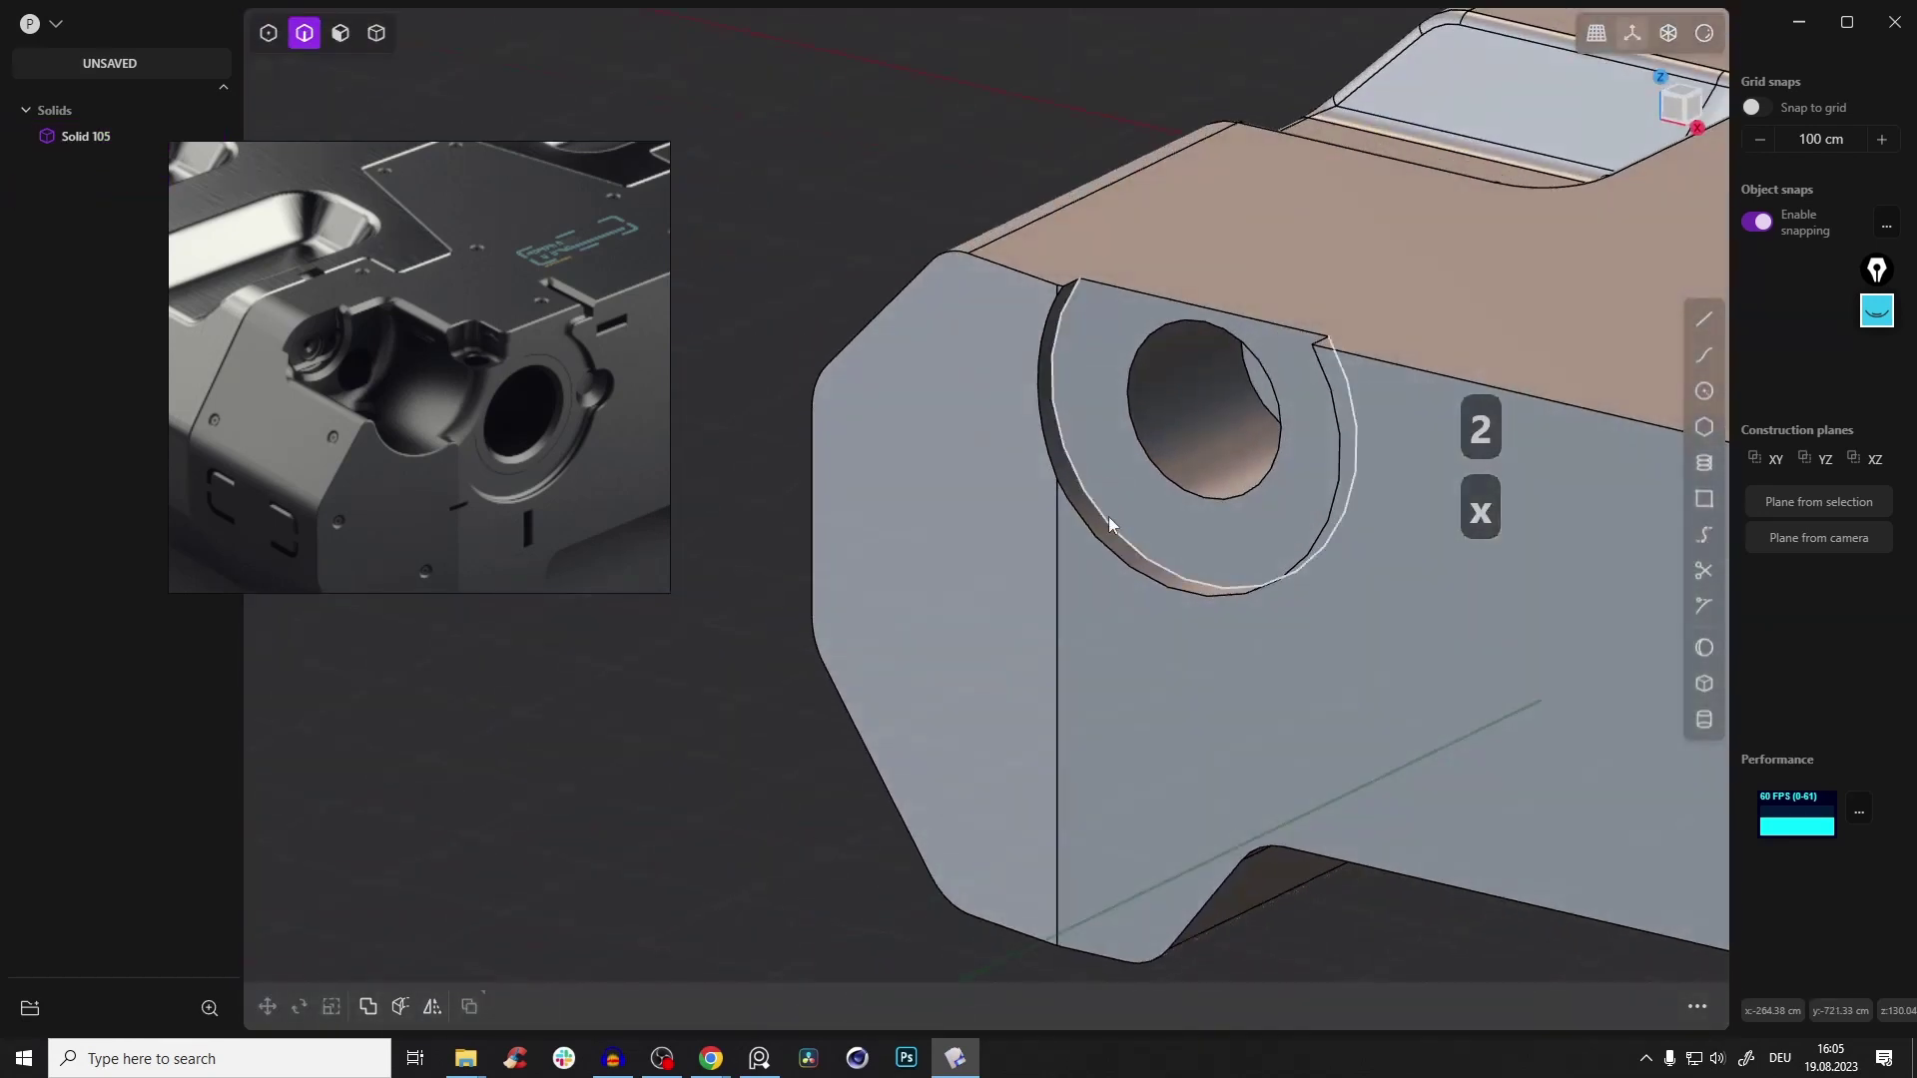
key(3)
click(1112, 533)
key(g)
key(z)
key(backslash)
key(Escape)
middle_drag(1048, 275, 1146, 379)
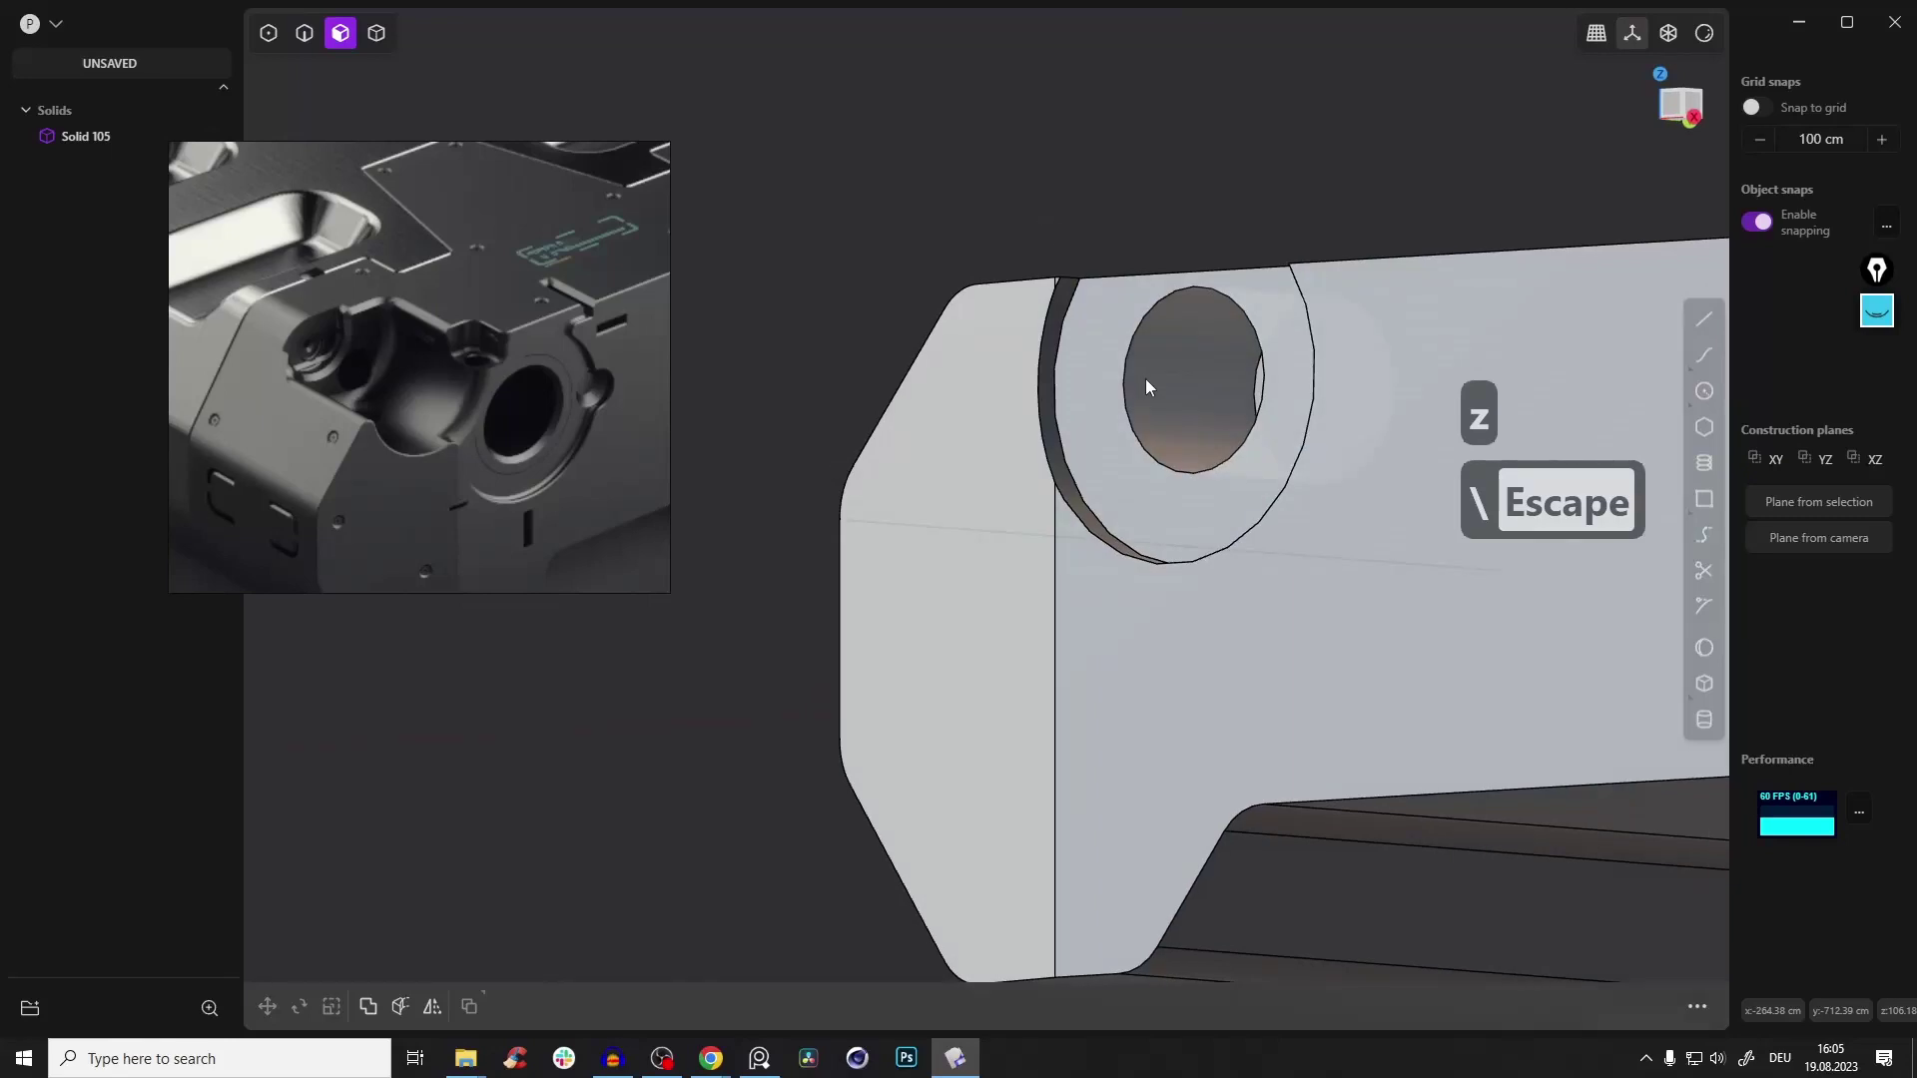
click(1153, 377)
middle_drag(1050, 330, 1041, 398)
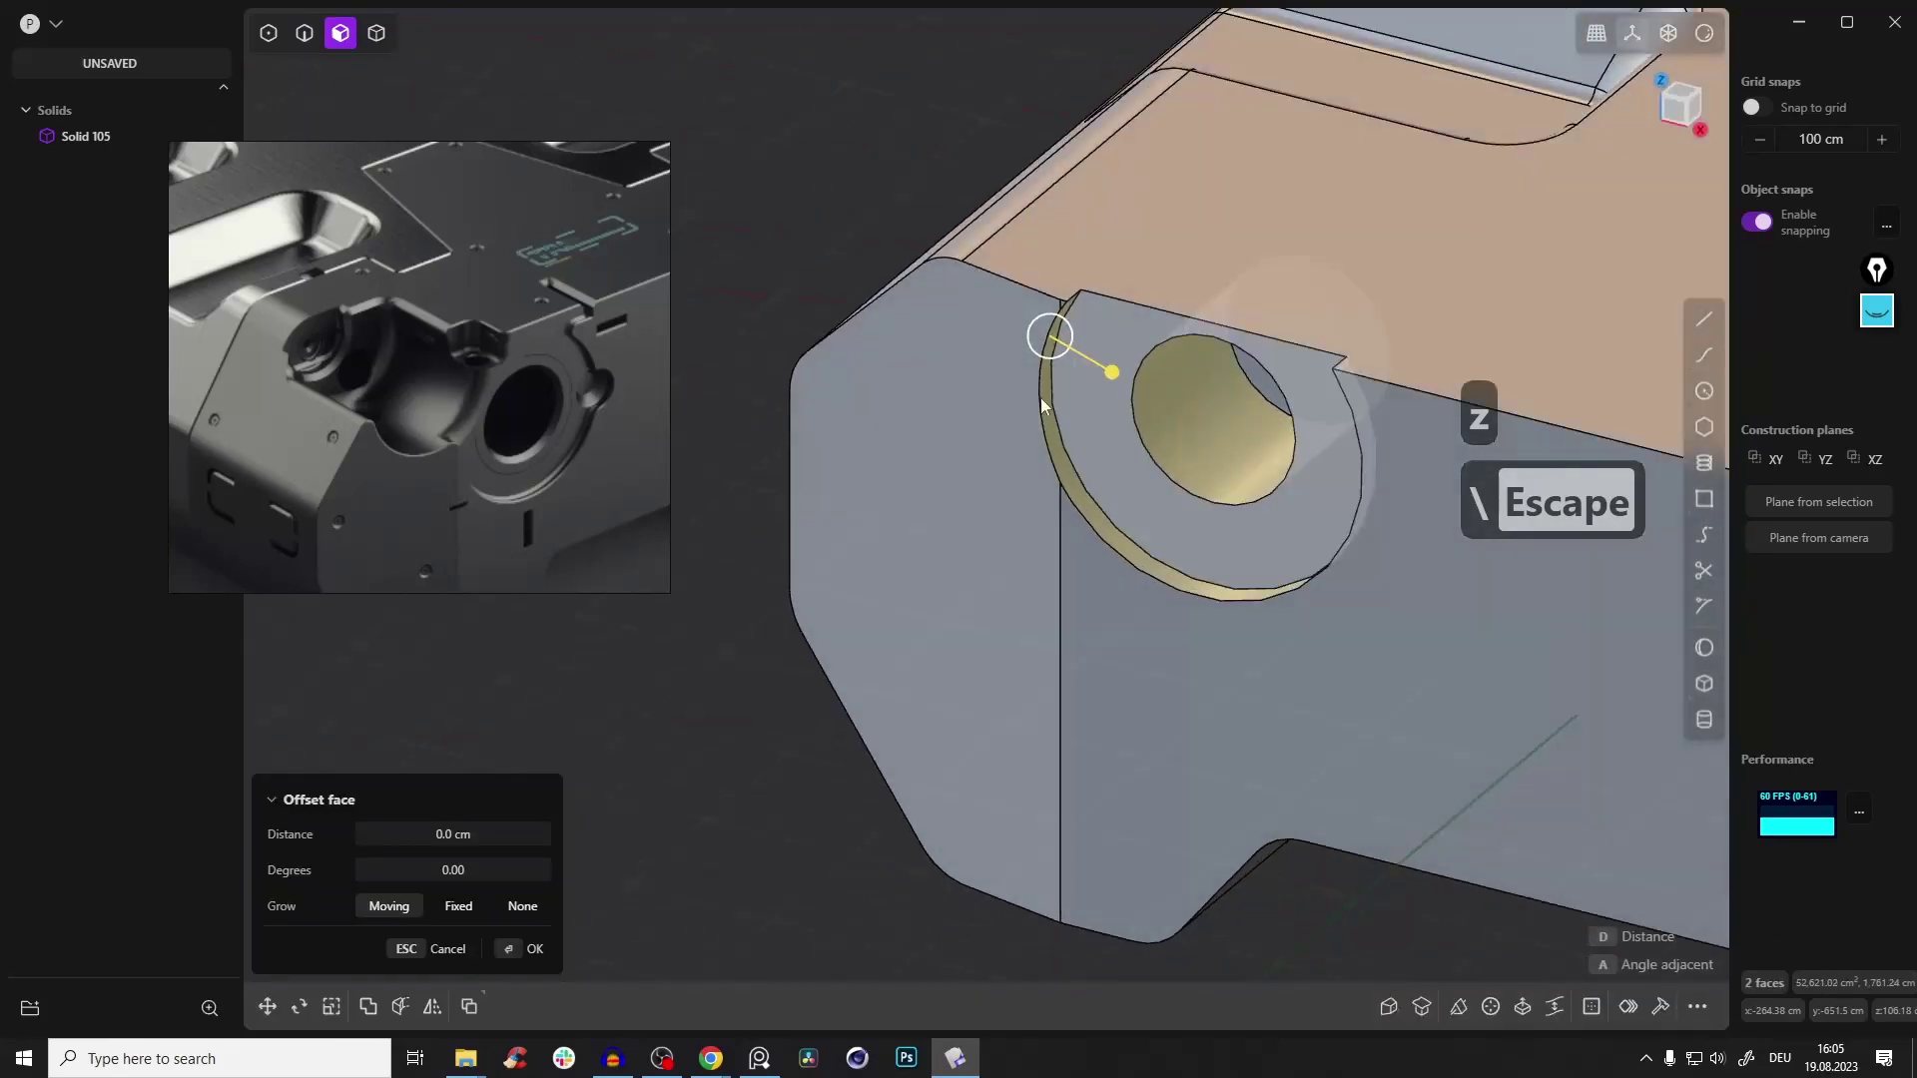
click(874, 98)
middle_drag(870, 97, 673, 116)
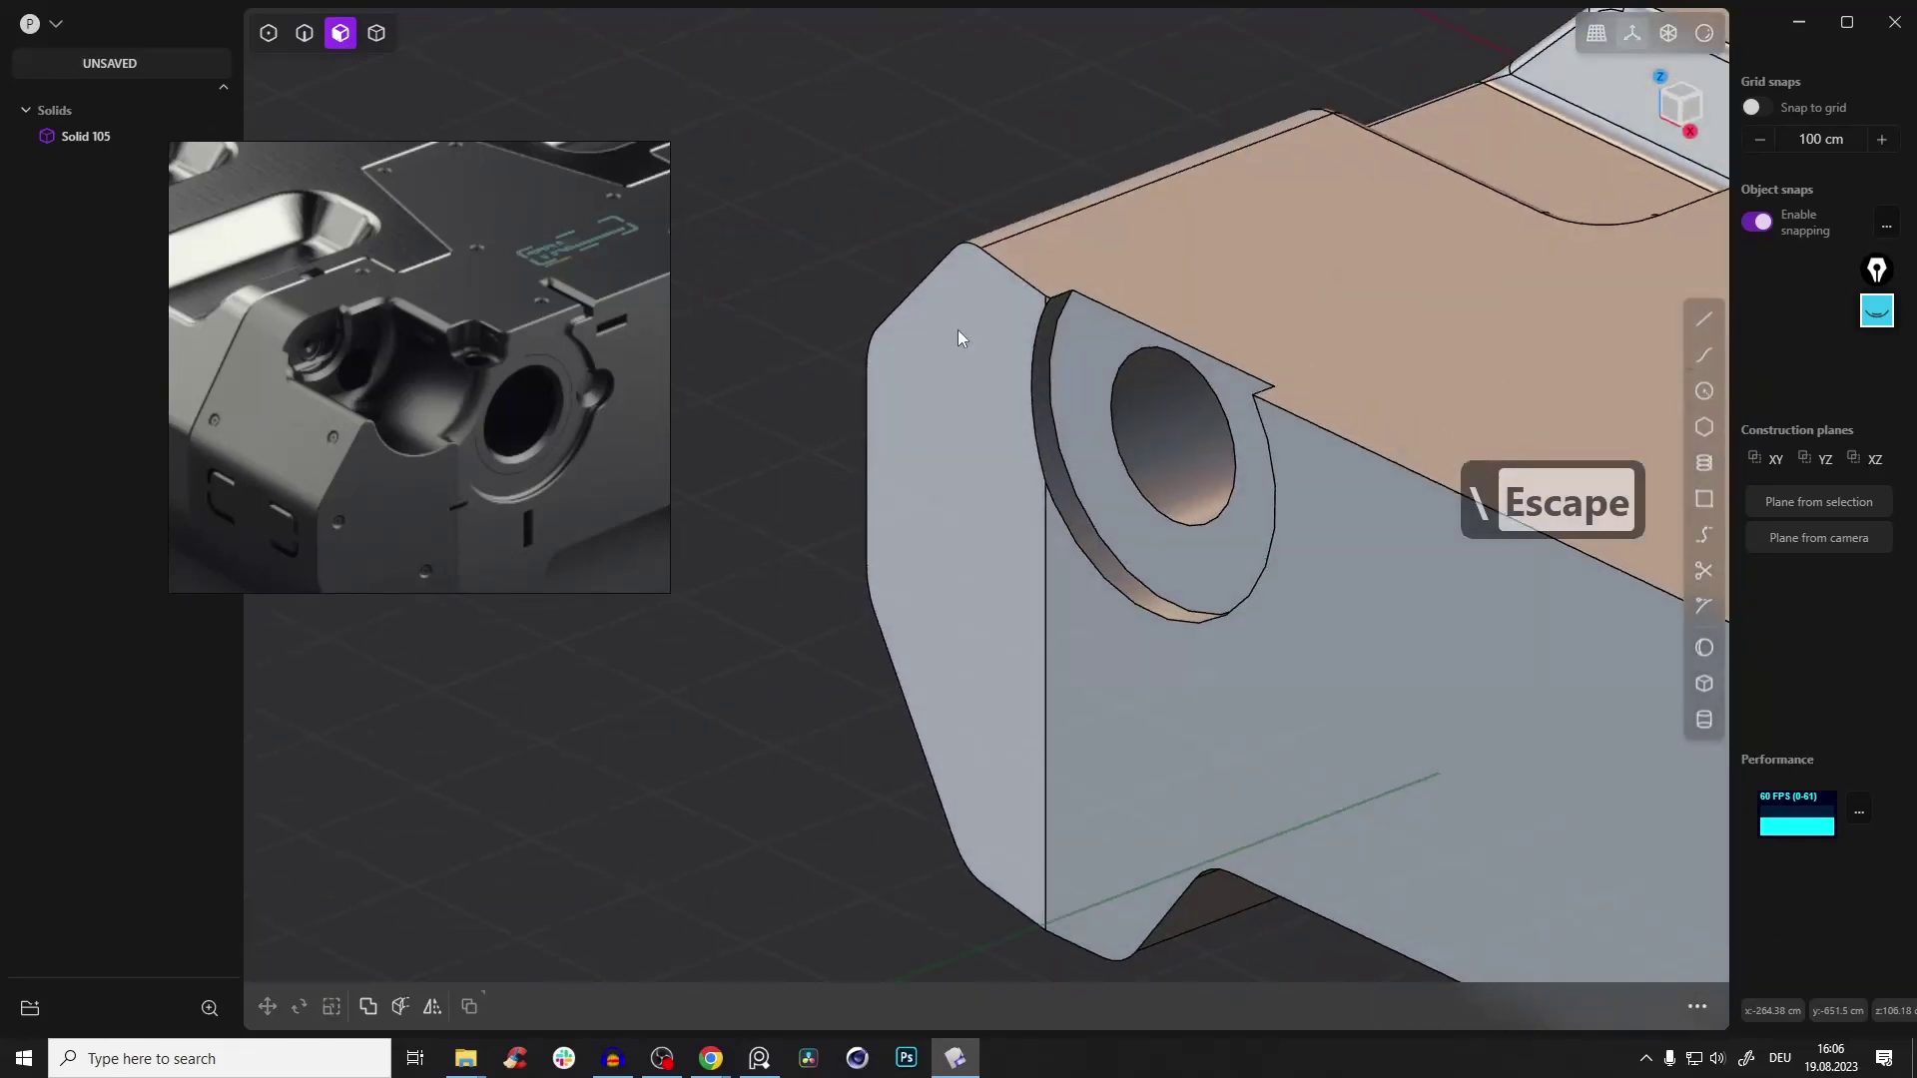
Move the shallow recess's circular side wall slightly downward on the block's front face
click(1044, 392)
middle_drag(1044, 392, 1156, 420)
key(g)
drag(1167, 537, 1174, 563)
middle_drag(1226, 397, 1272, 367)
right_click(1284, 342)
Move the hole's cylindrical wall about 20 cm down in Z to align it with the surrounding recess
click(1200, 364)
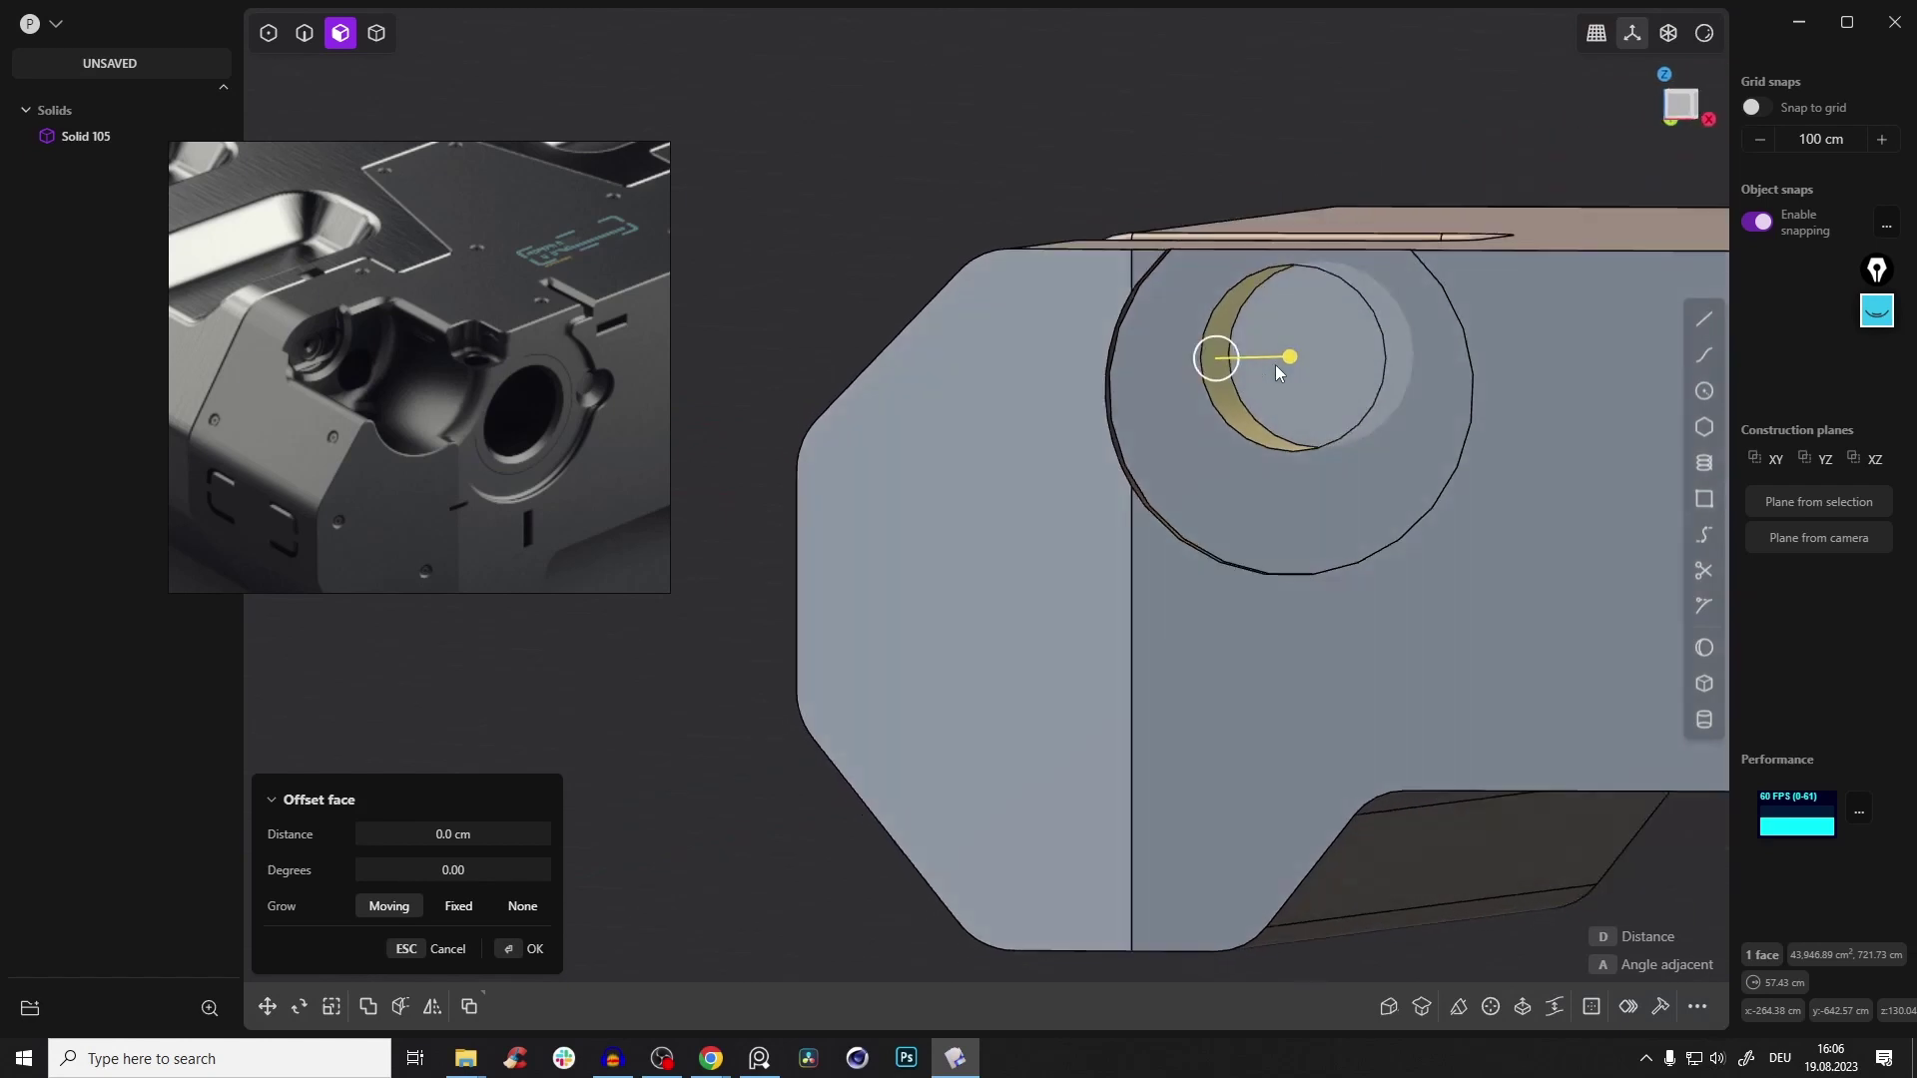
key(g)
drag(1306, 205, 1327, 222)
middle_drag(1328, 222, 1397, 251)
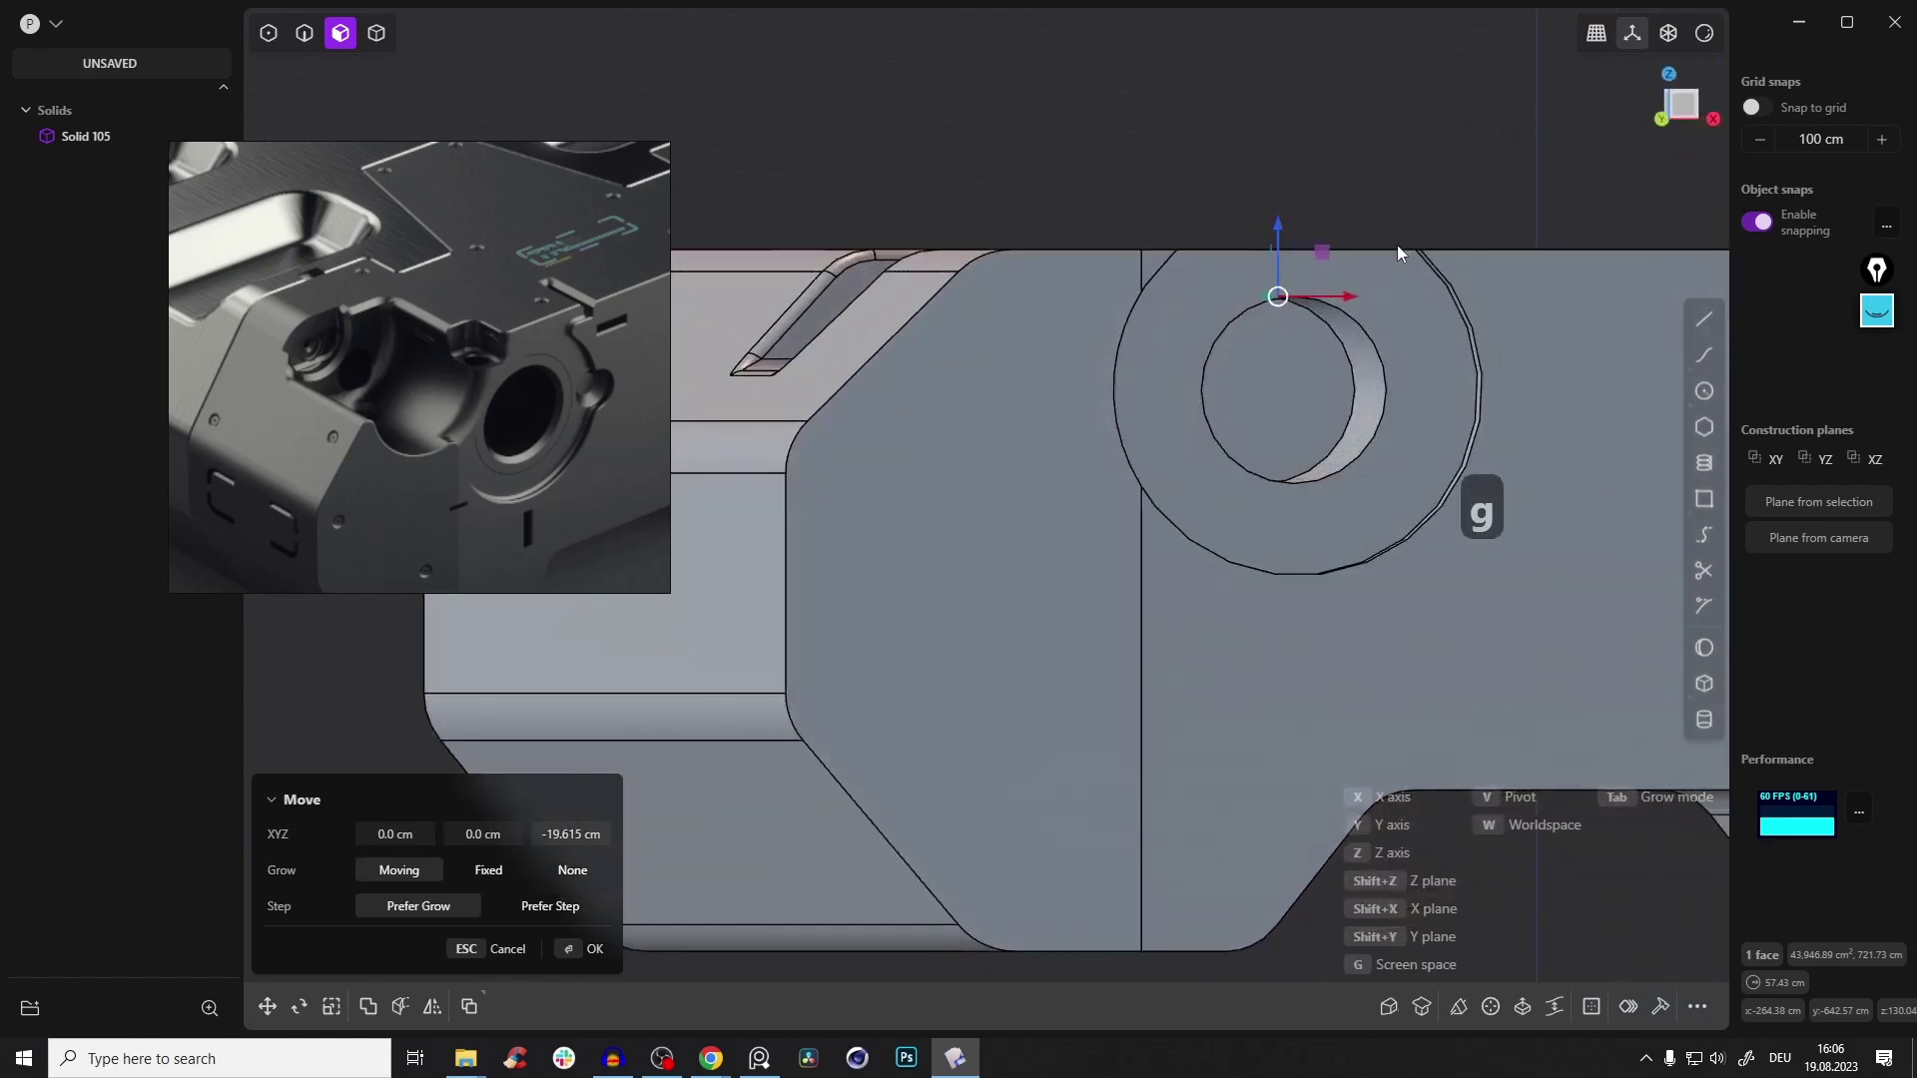
click(1701, 102)
middle_drag(1306, 262, 1328, 439)
right_click(1387, 356)
click(931, 773)
scroll(1341, 415, down, 2)
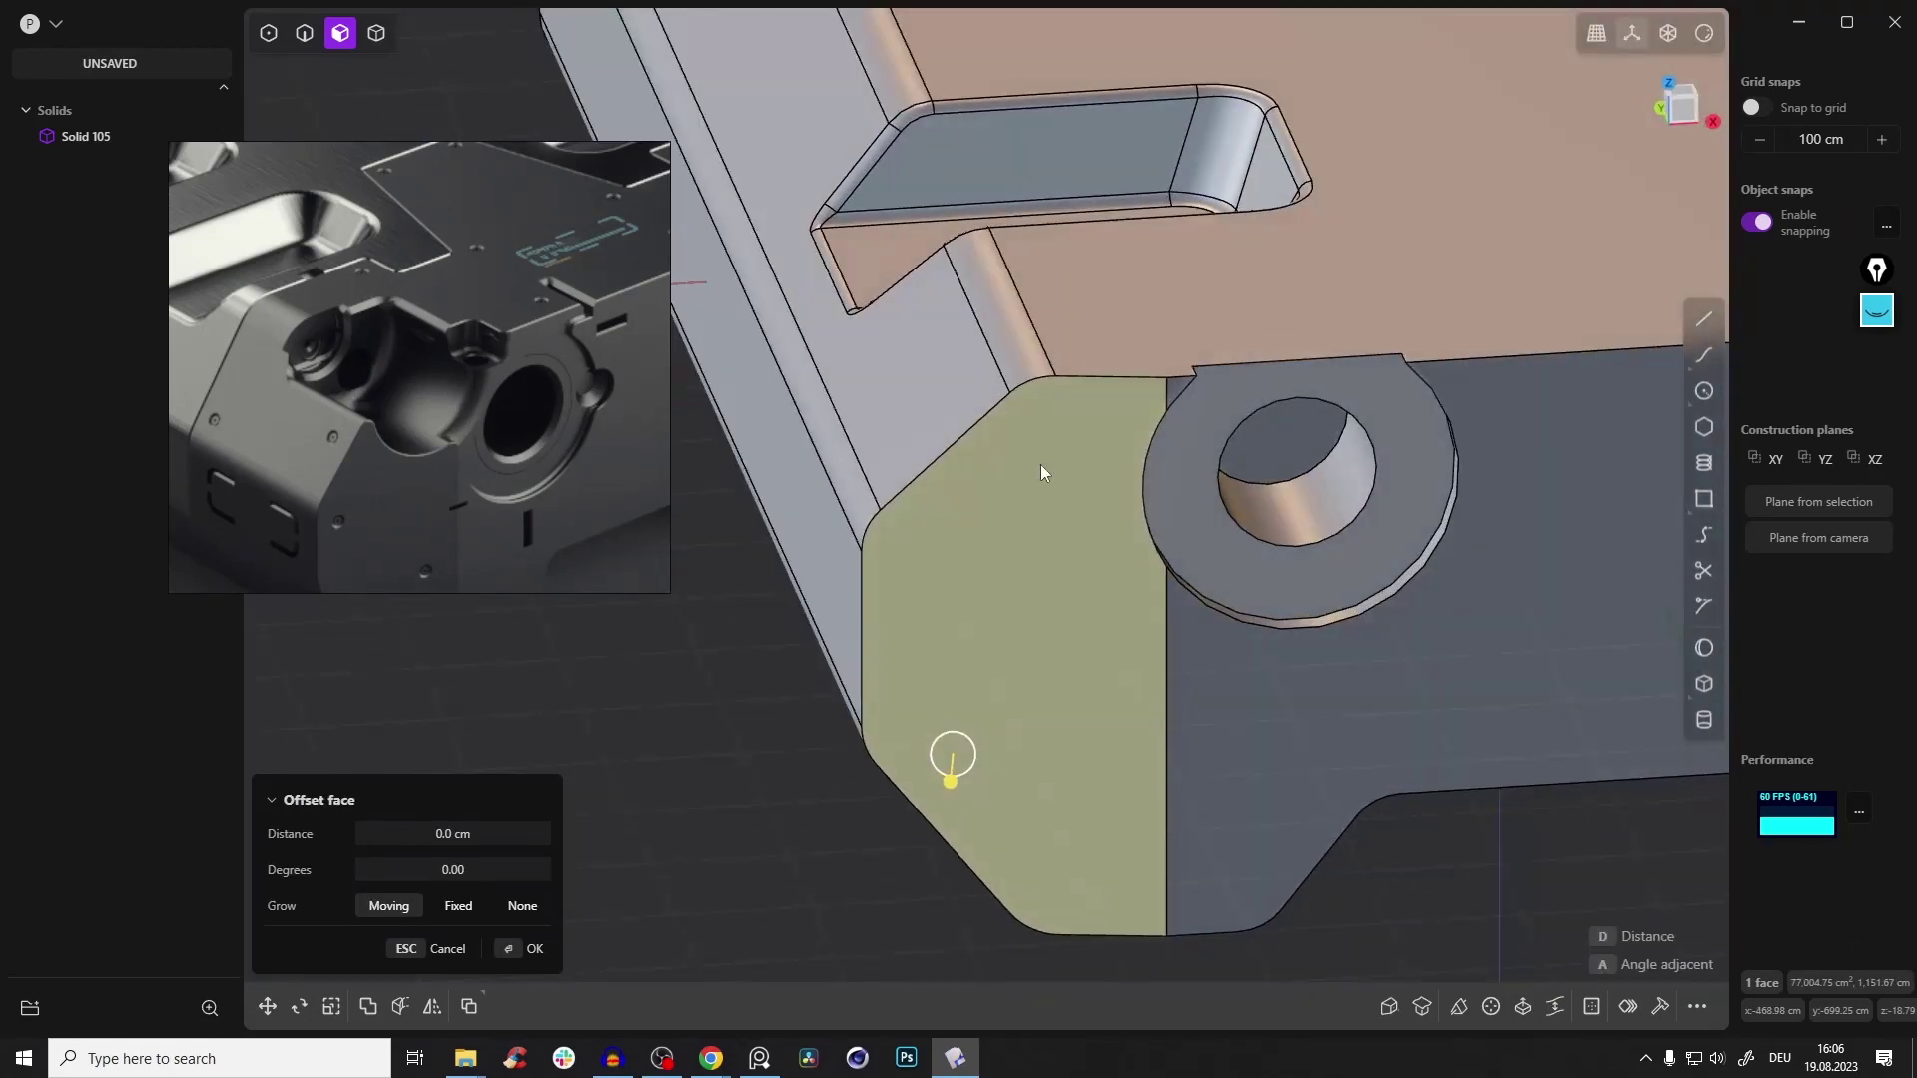
key(Escape)
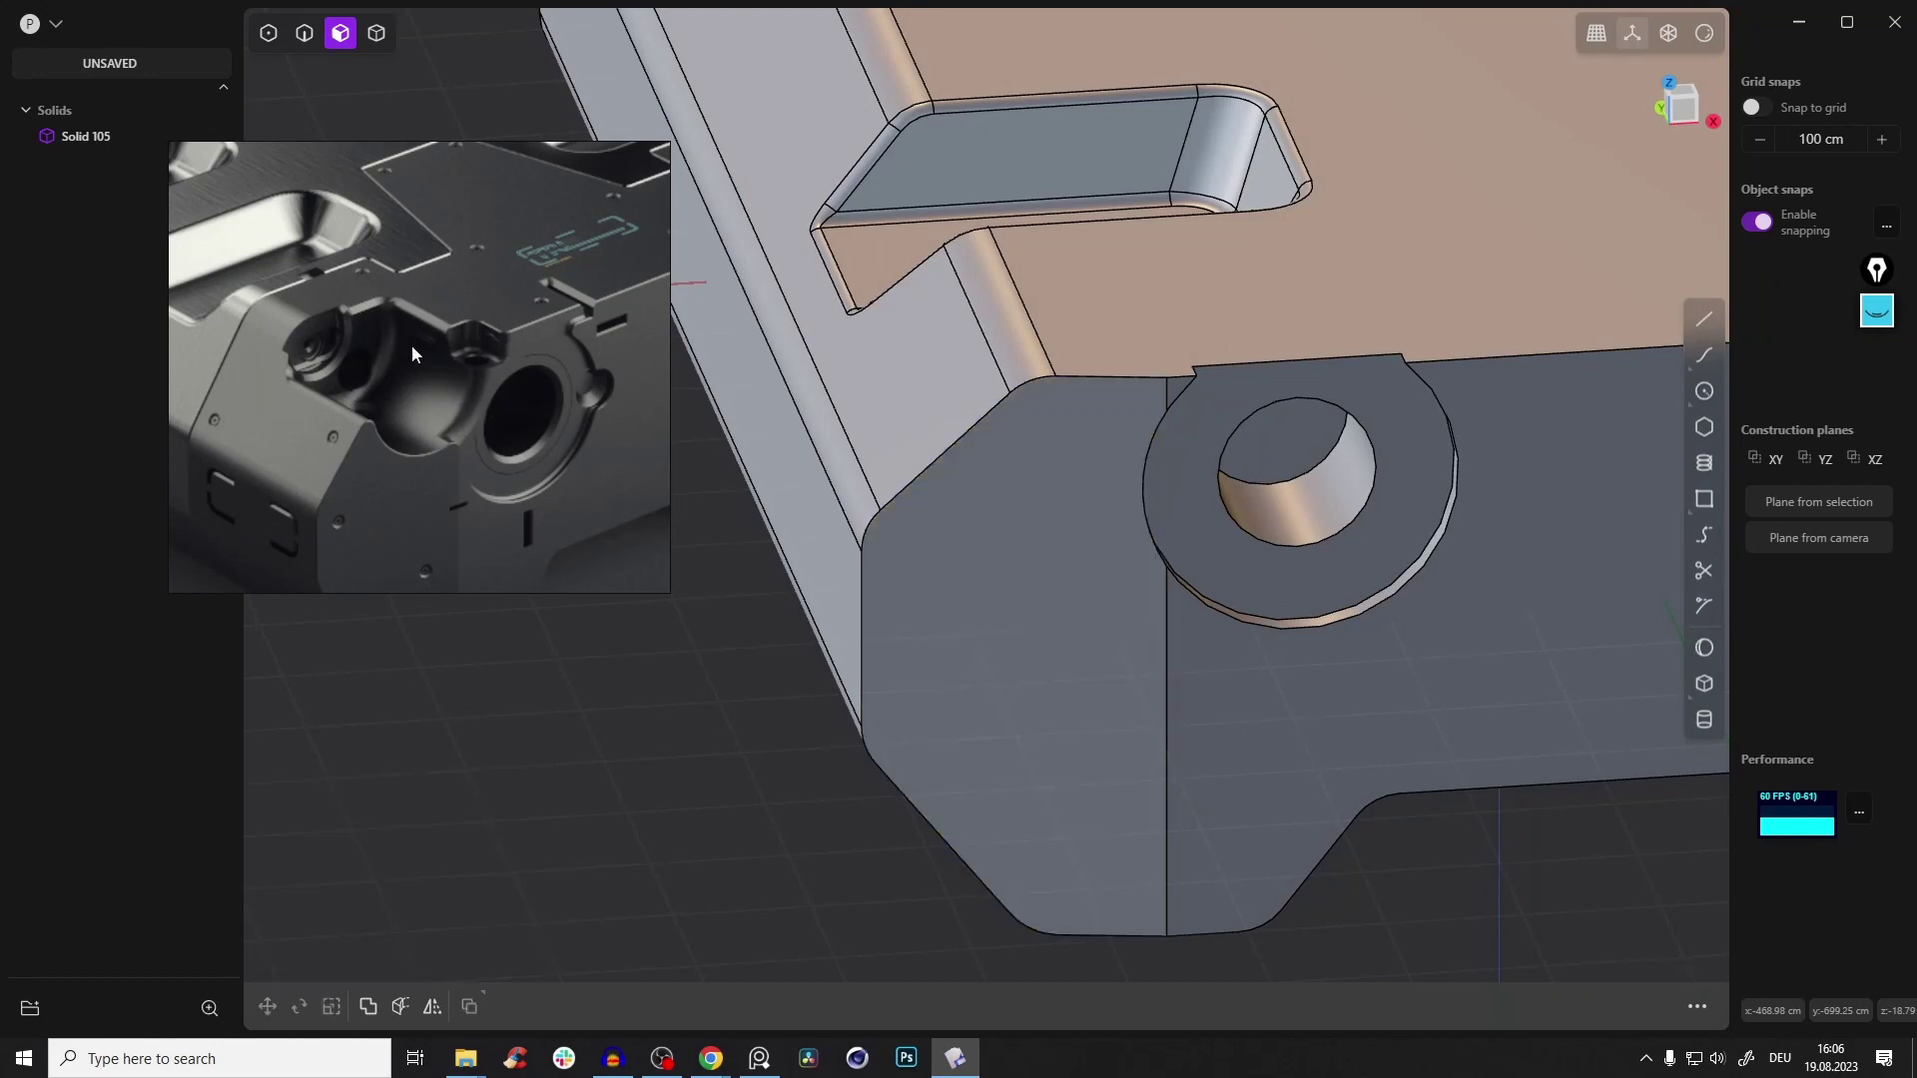
Draw a circle on the XZ plane in front view, above the block's chamfered corner
middle_drag(1026, 434, 923, 425)
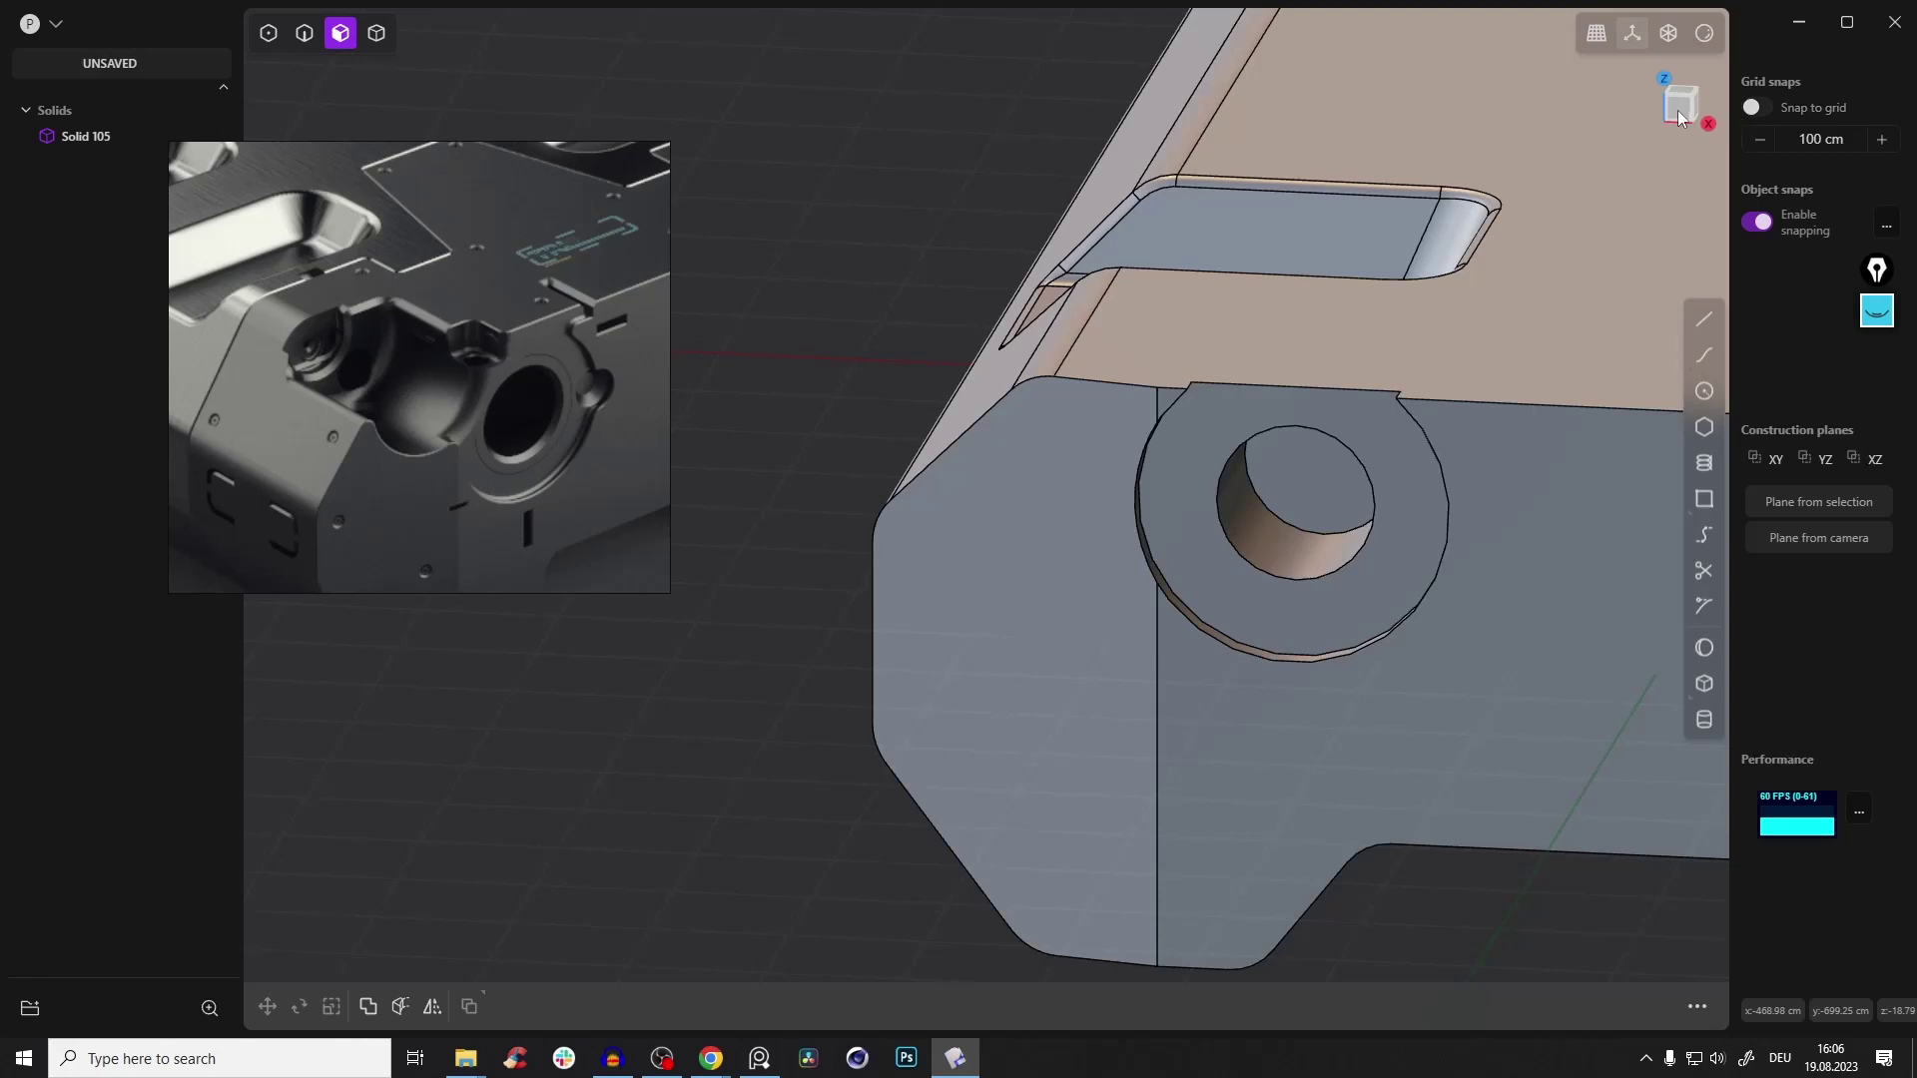
click(1677, 110)
click(1704, 390)
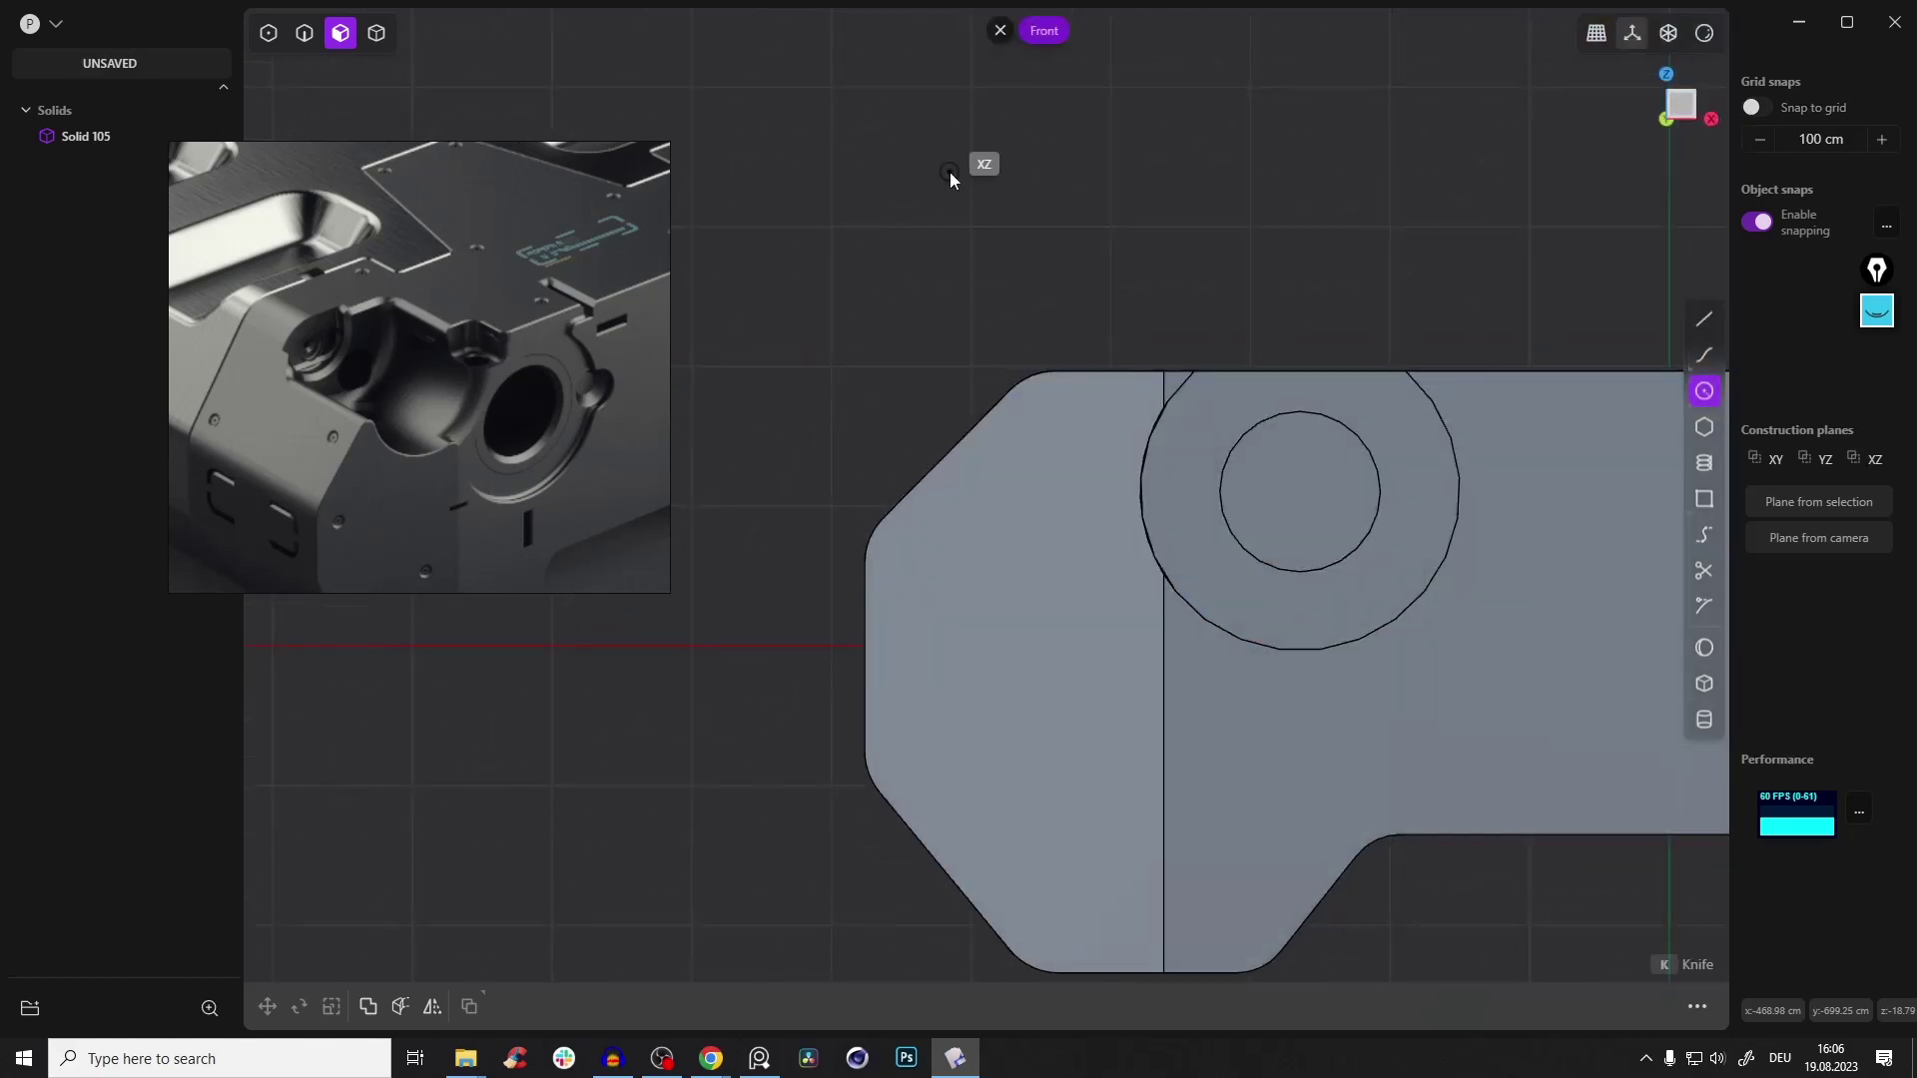
click(949, 172)
click(1008, 227)
Move the circle about 127 cm in X and -177 cm in Z to overlap the recess, and scale it uniformly to about 1.11
key(g)
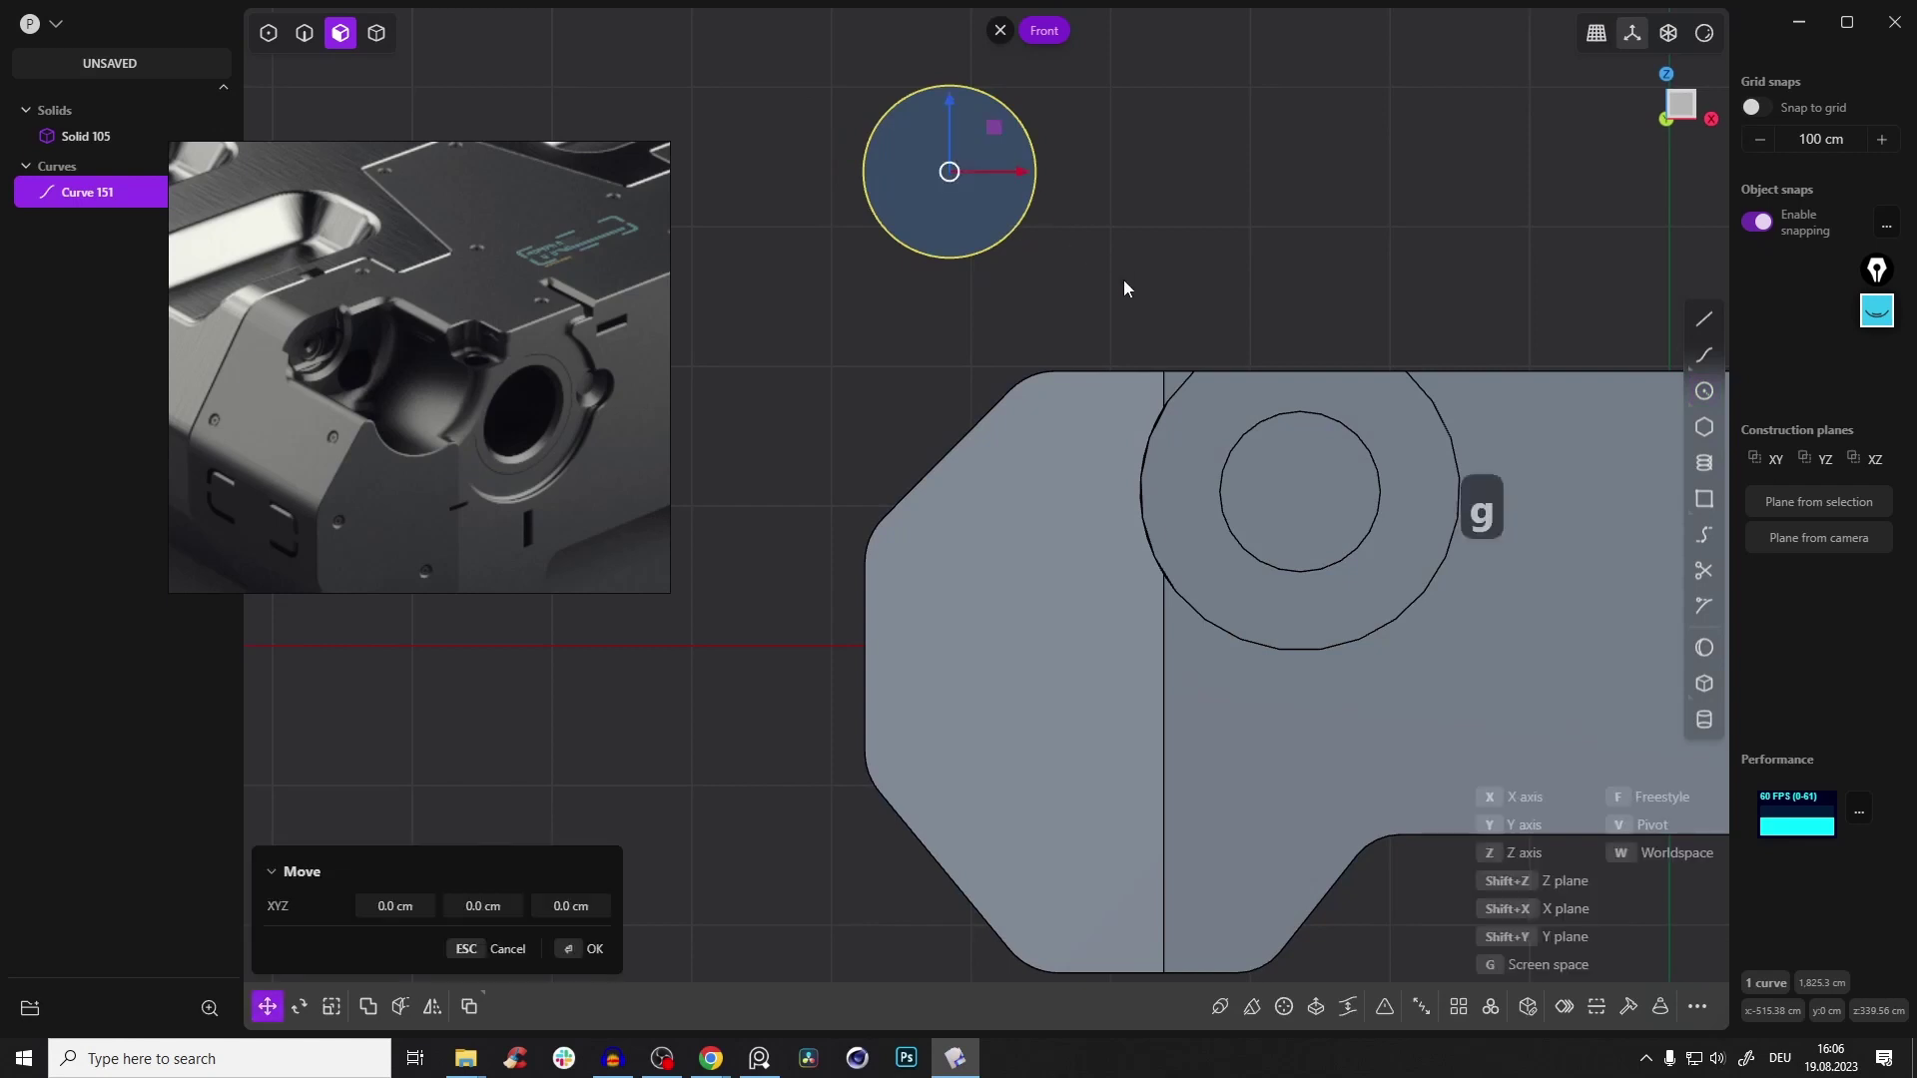
key(g)
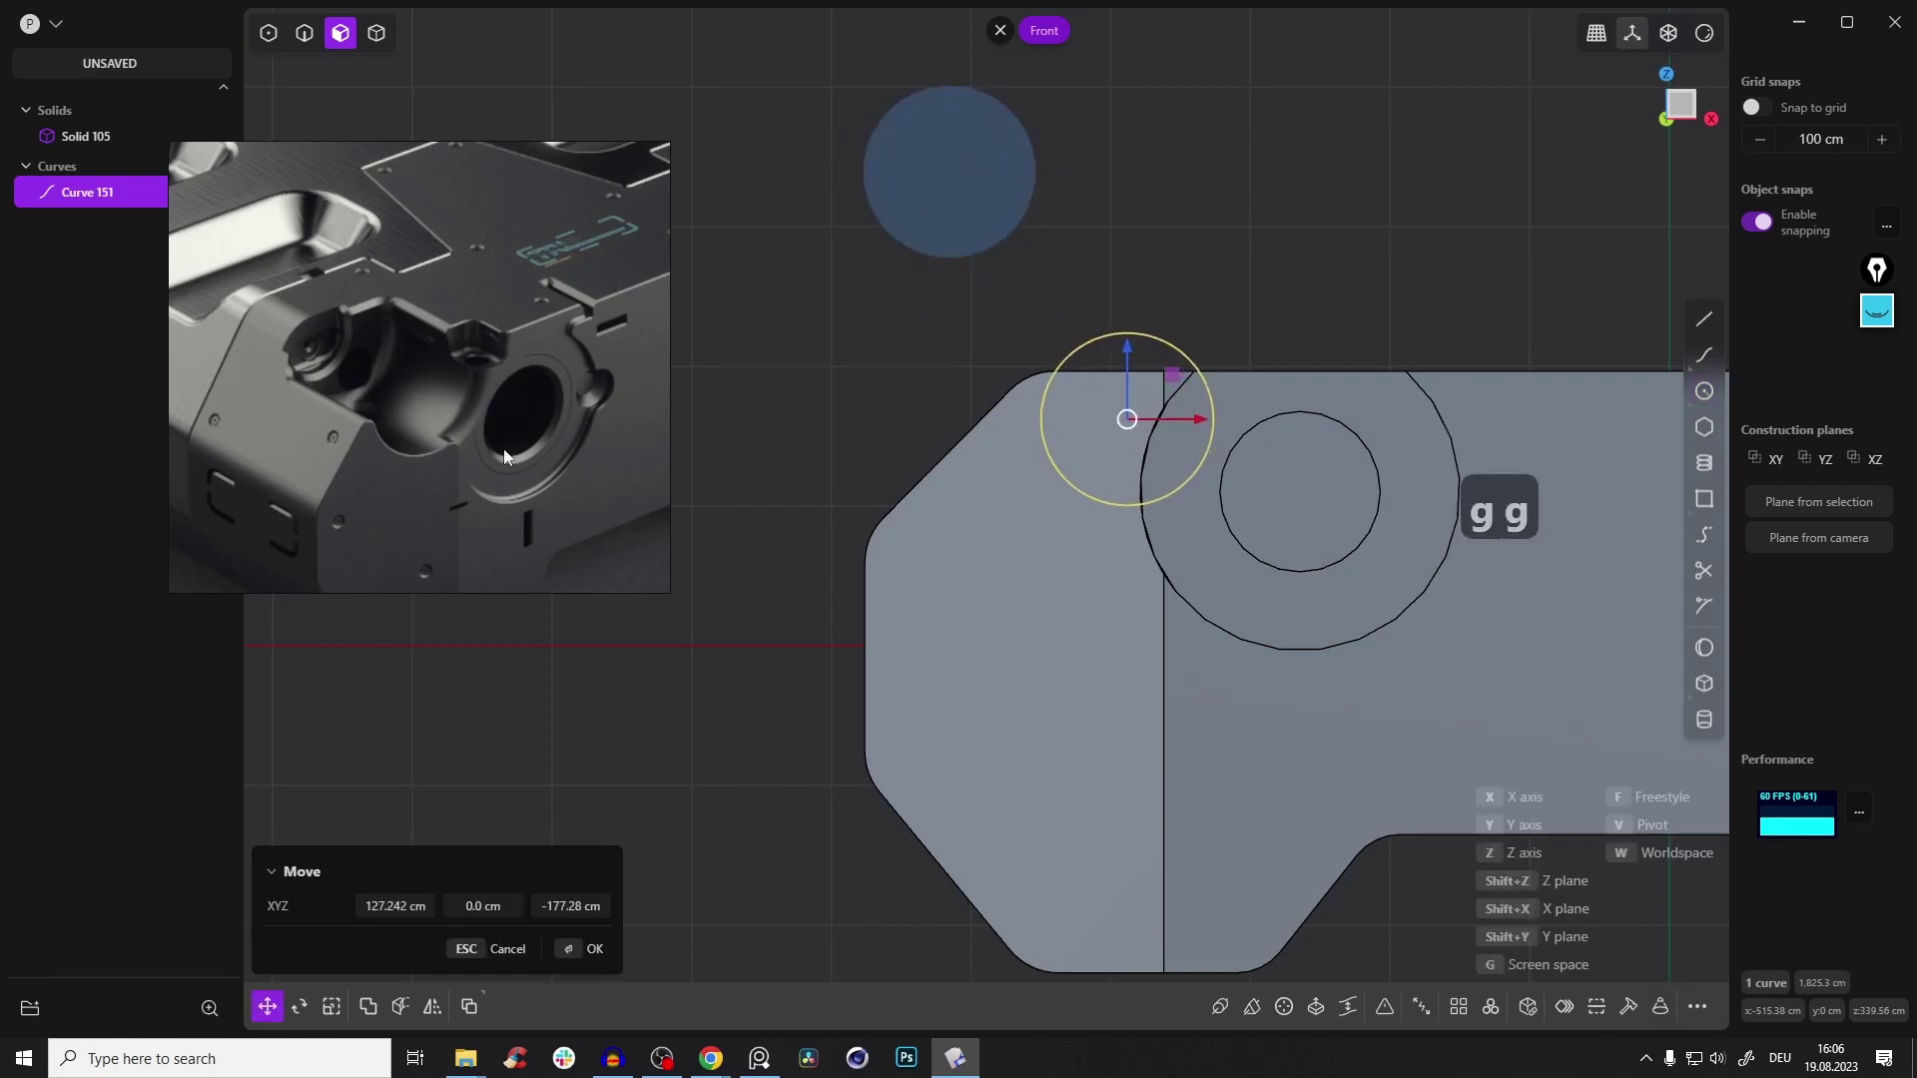
key(s)
key(s)
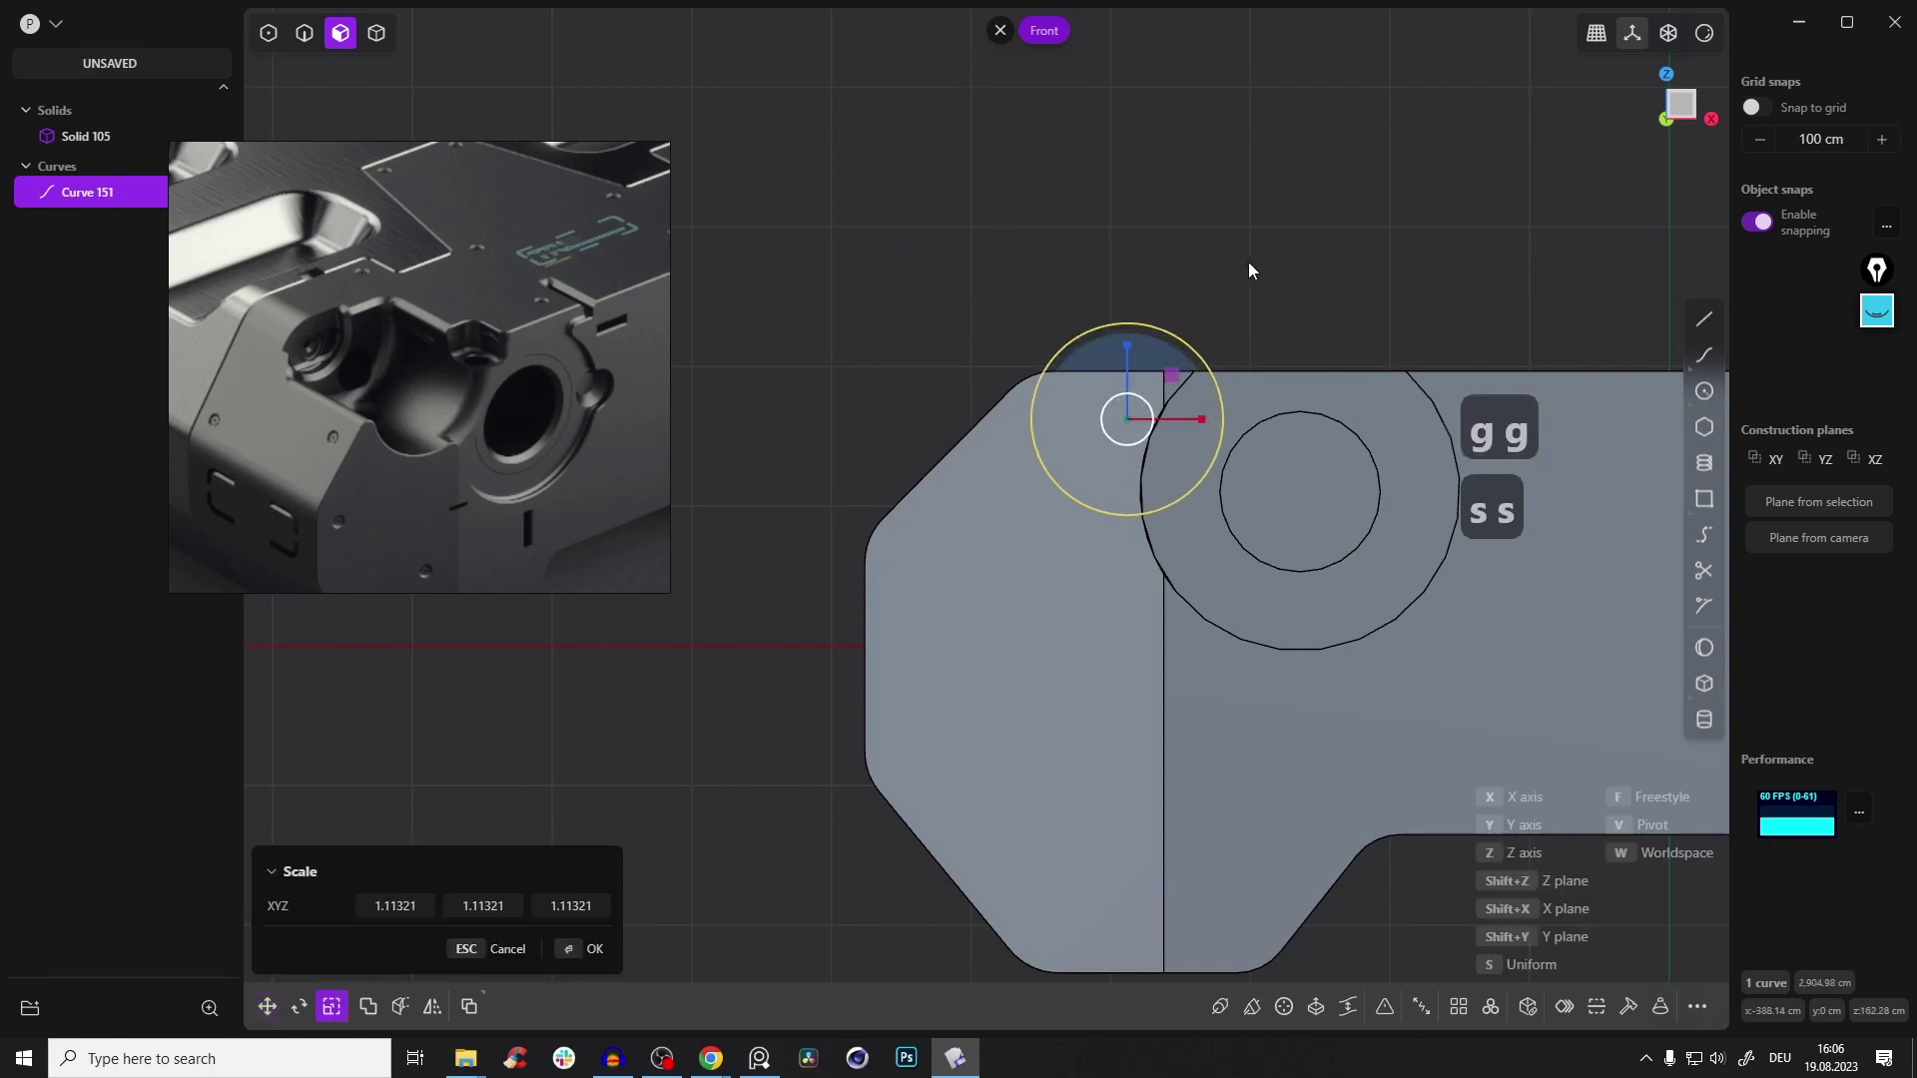
click(1248, 262)
Move the circle forward along Y to the block's front face
middle_drag(1081, 426, 733, 221)
key(g)
drag(698, 242, 1455, 381)
right_click(1456, 382)
Extrude the circular region about 203 cm into the block as a Difference to cut a cylindrical notch beside the recess
middle_drag(1205, 444, 1209, 452)
key(3)
click(1198, 423)
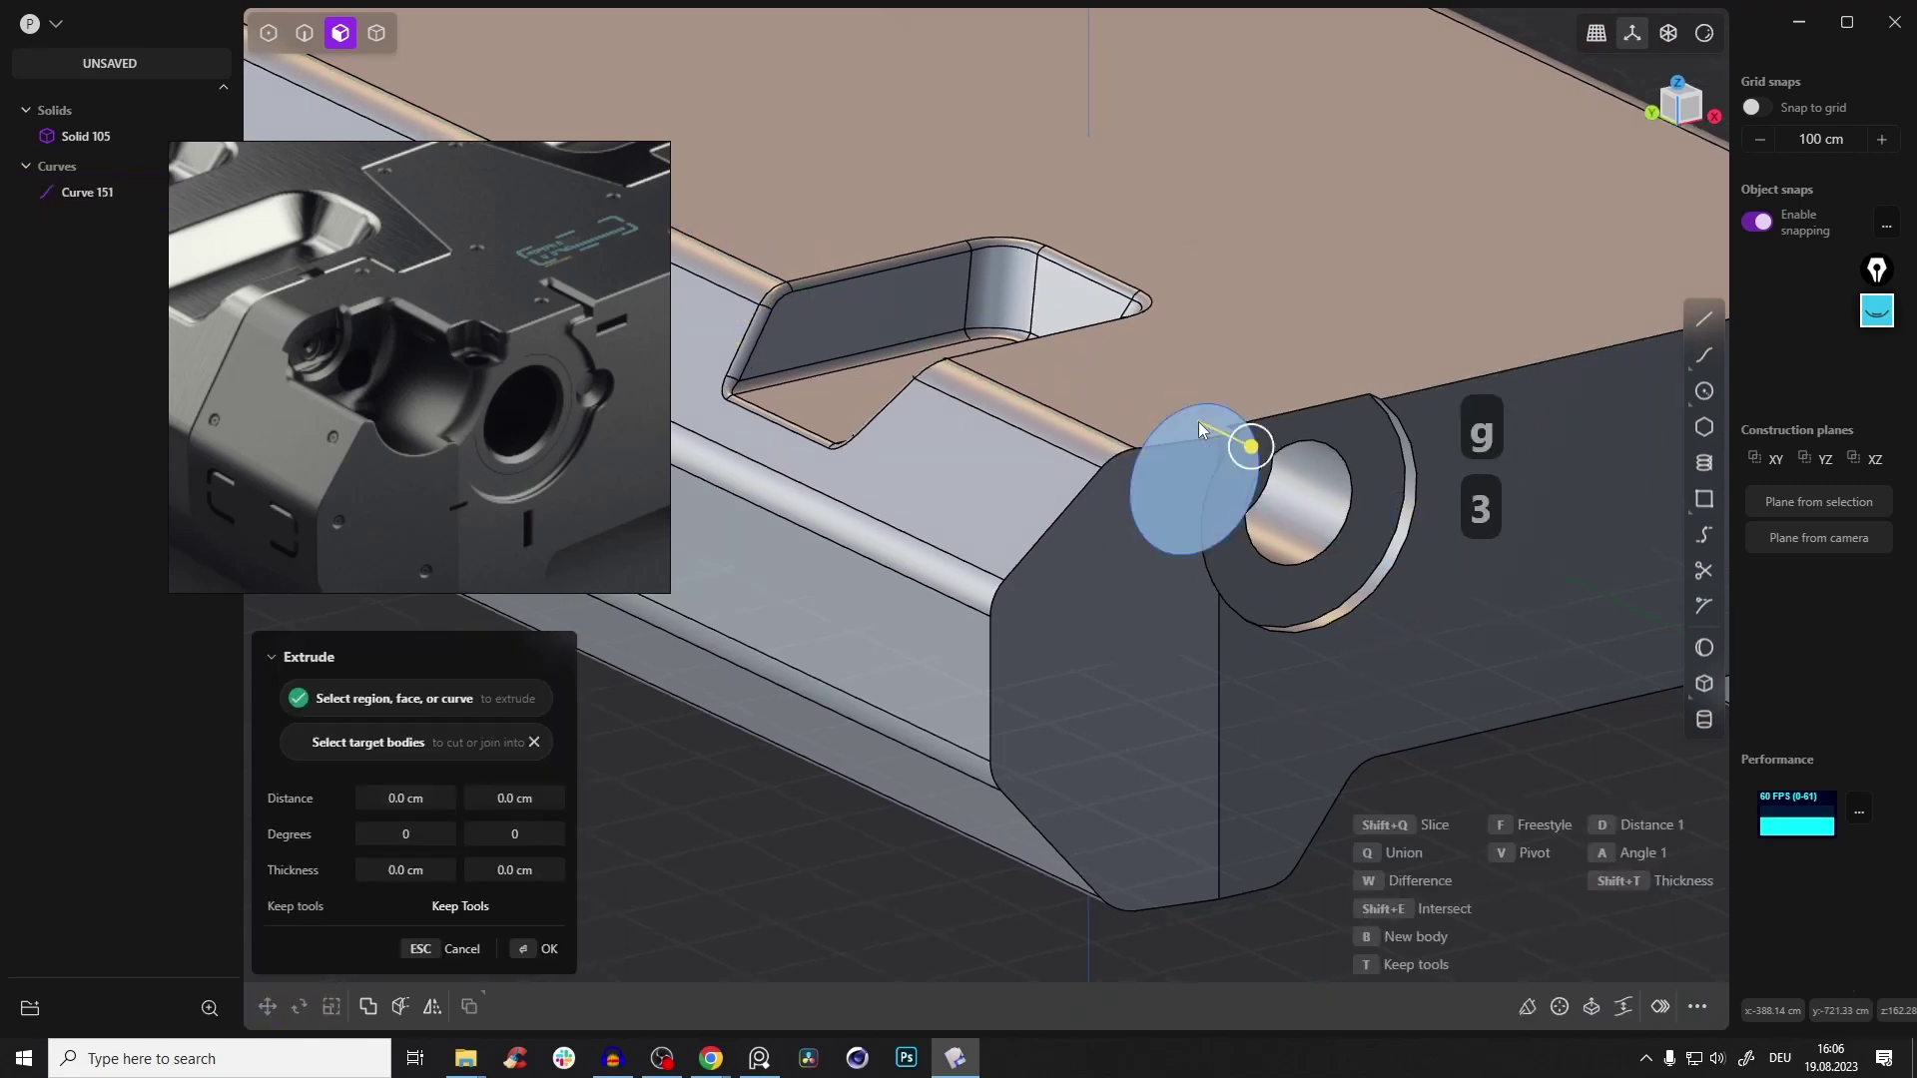
drag(1241, 459, 1148, 411)
key(q)
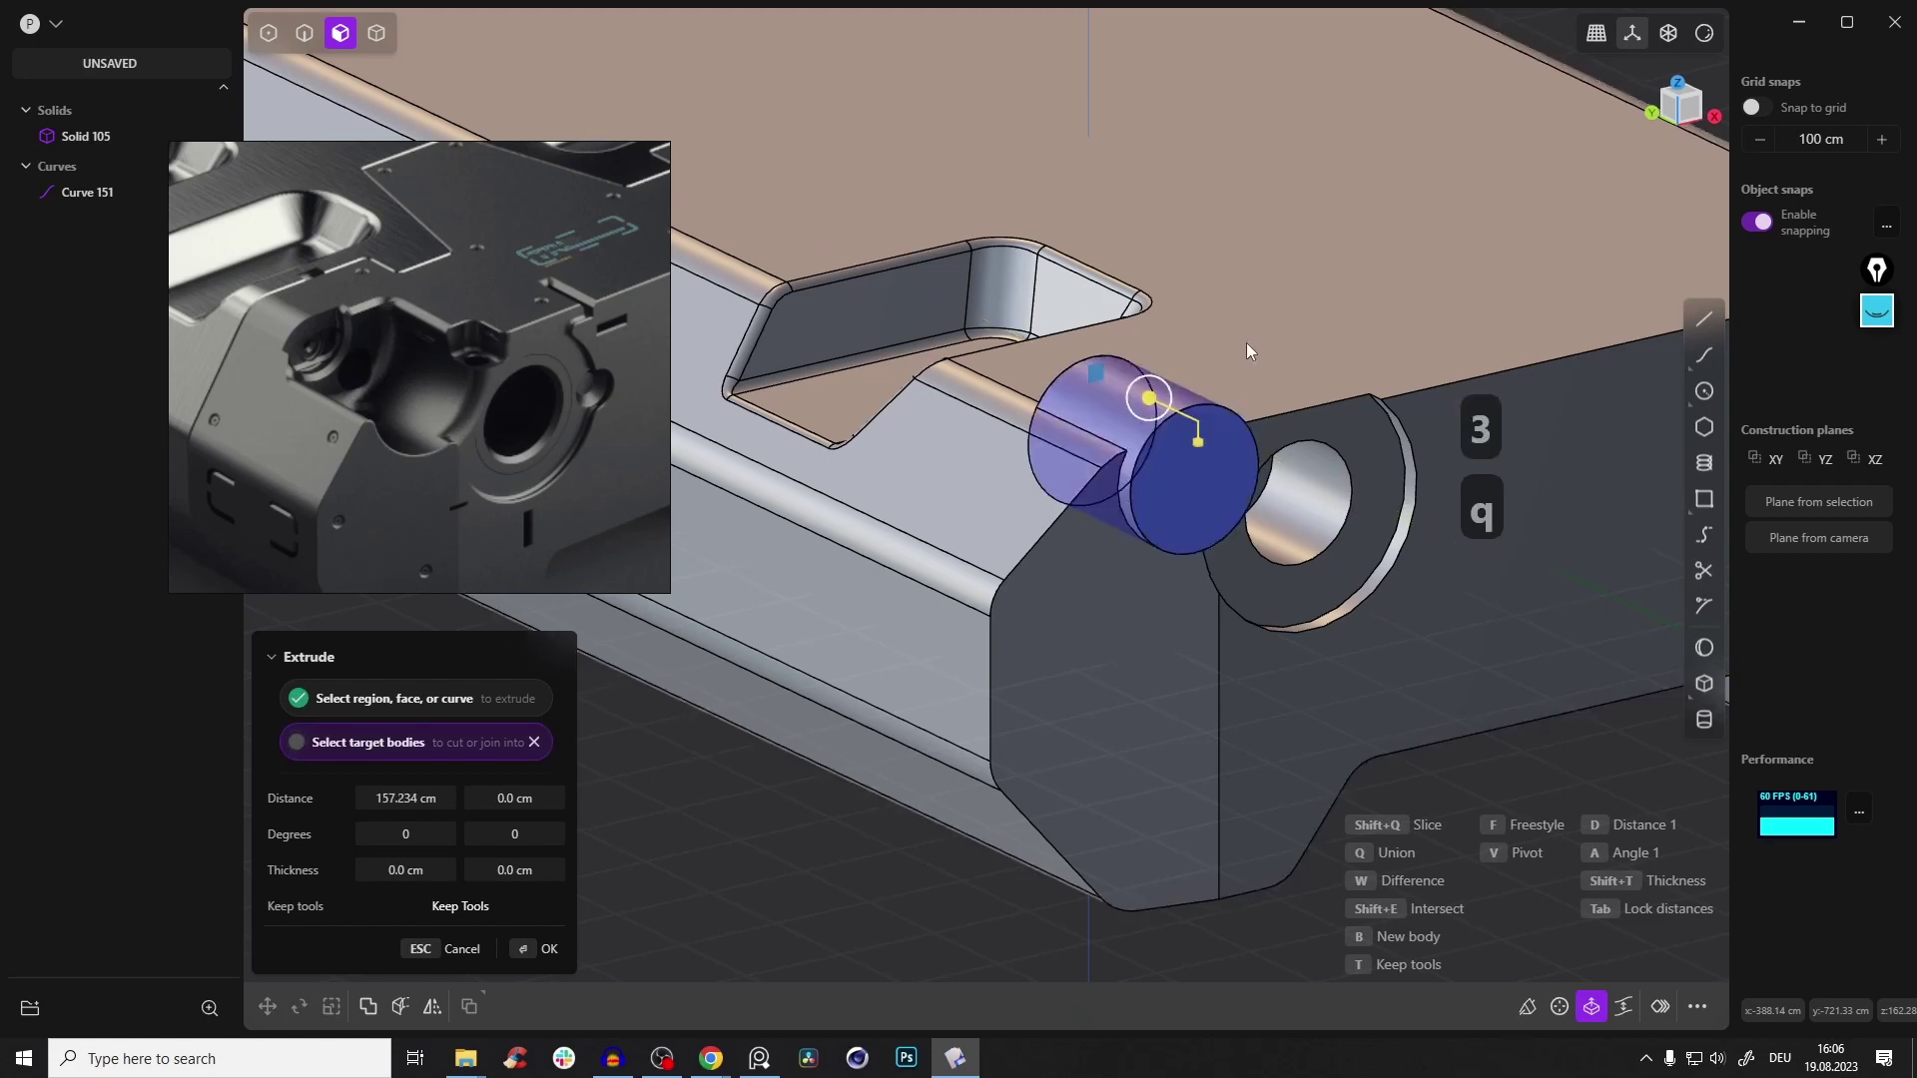
key(w)
middle_drag(1250, 375, 1086, 445)
drag(1193, 374, 1184, 341)
middle_drag(1184, 342, 1249, 305)
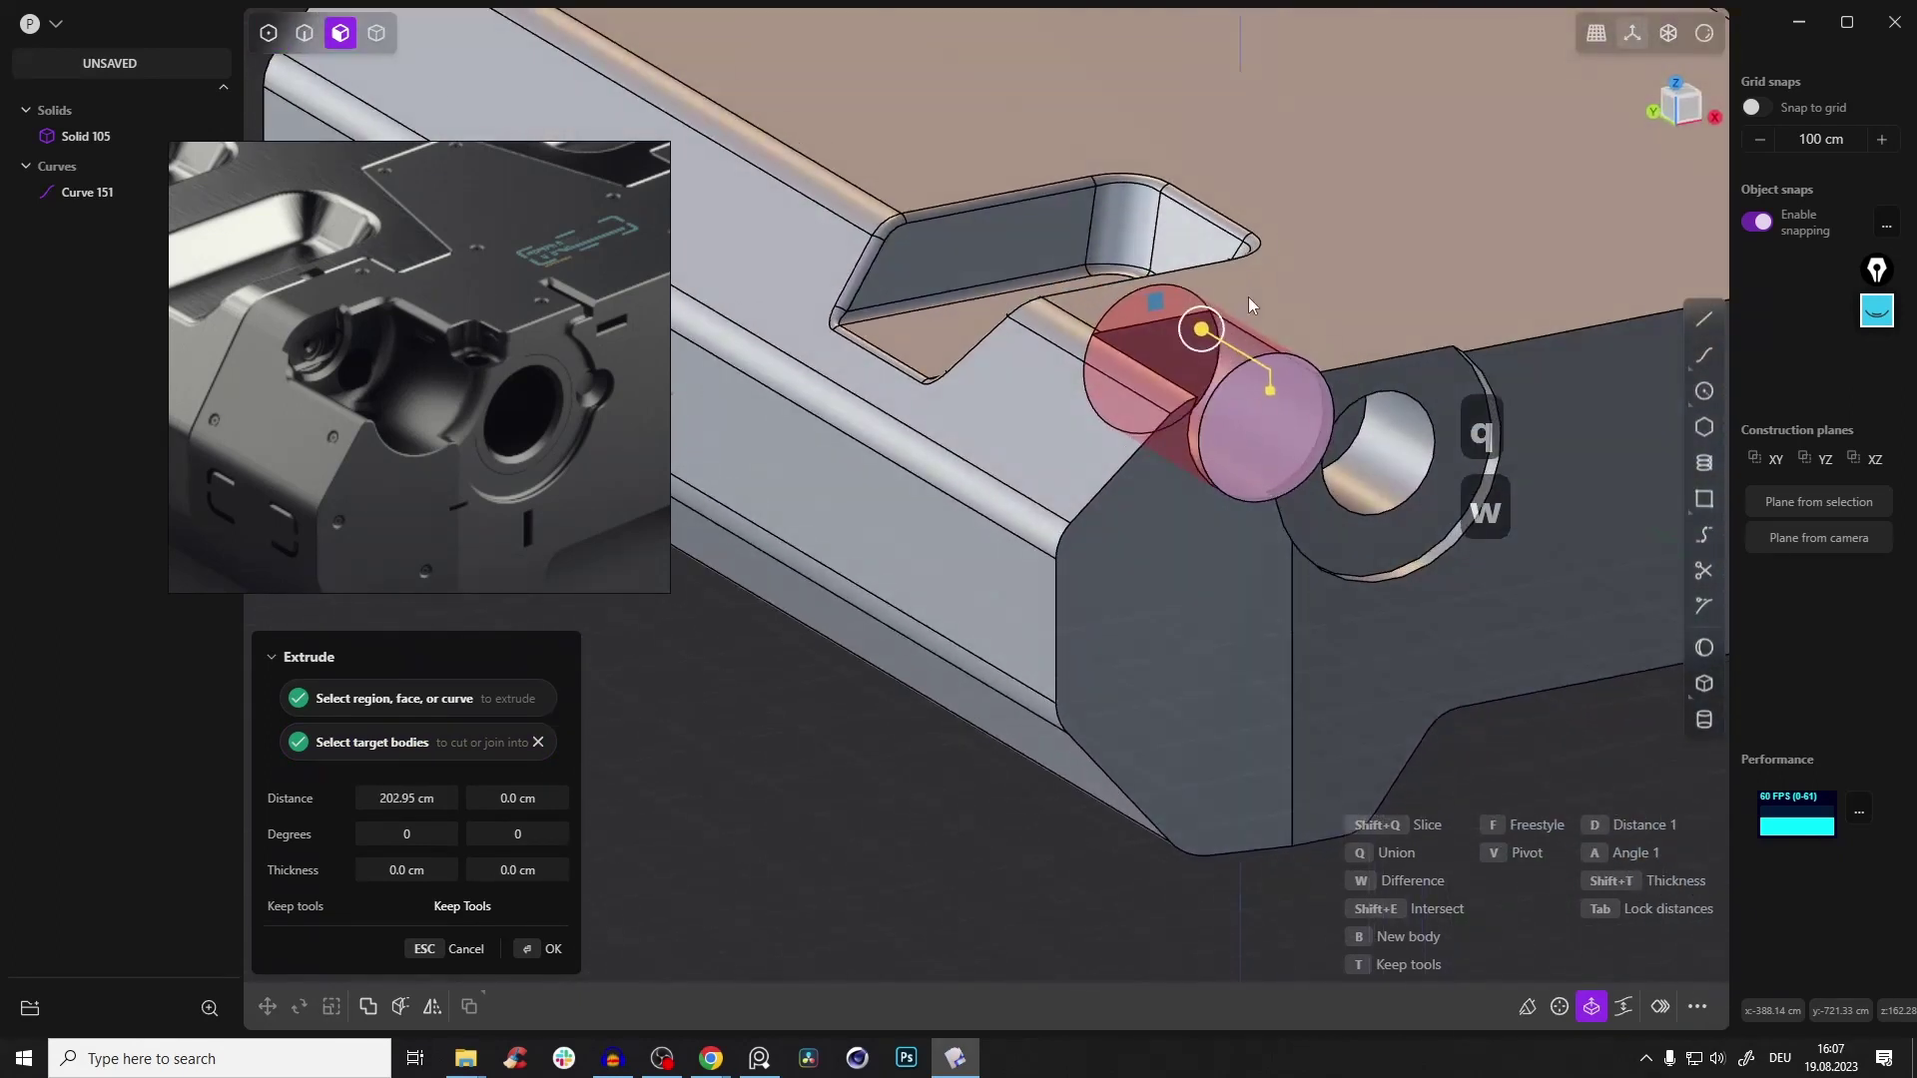
key(Return)
Delete the leftover circle curve at the cylindrical notch's opening
key(2)
click(1244, 364)
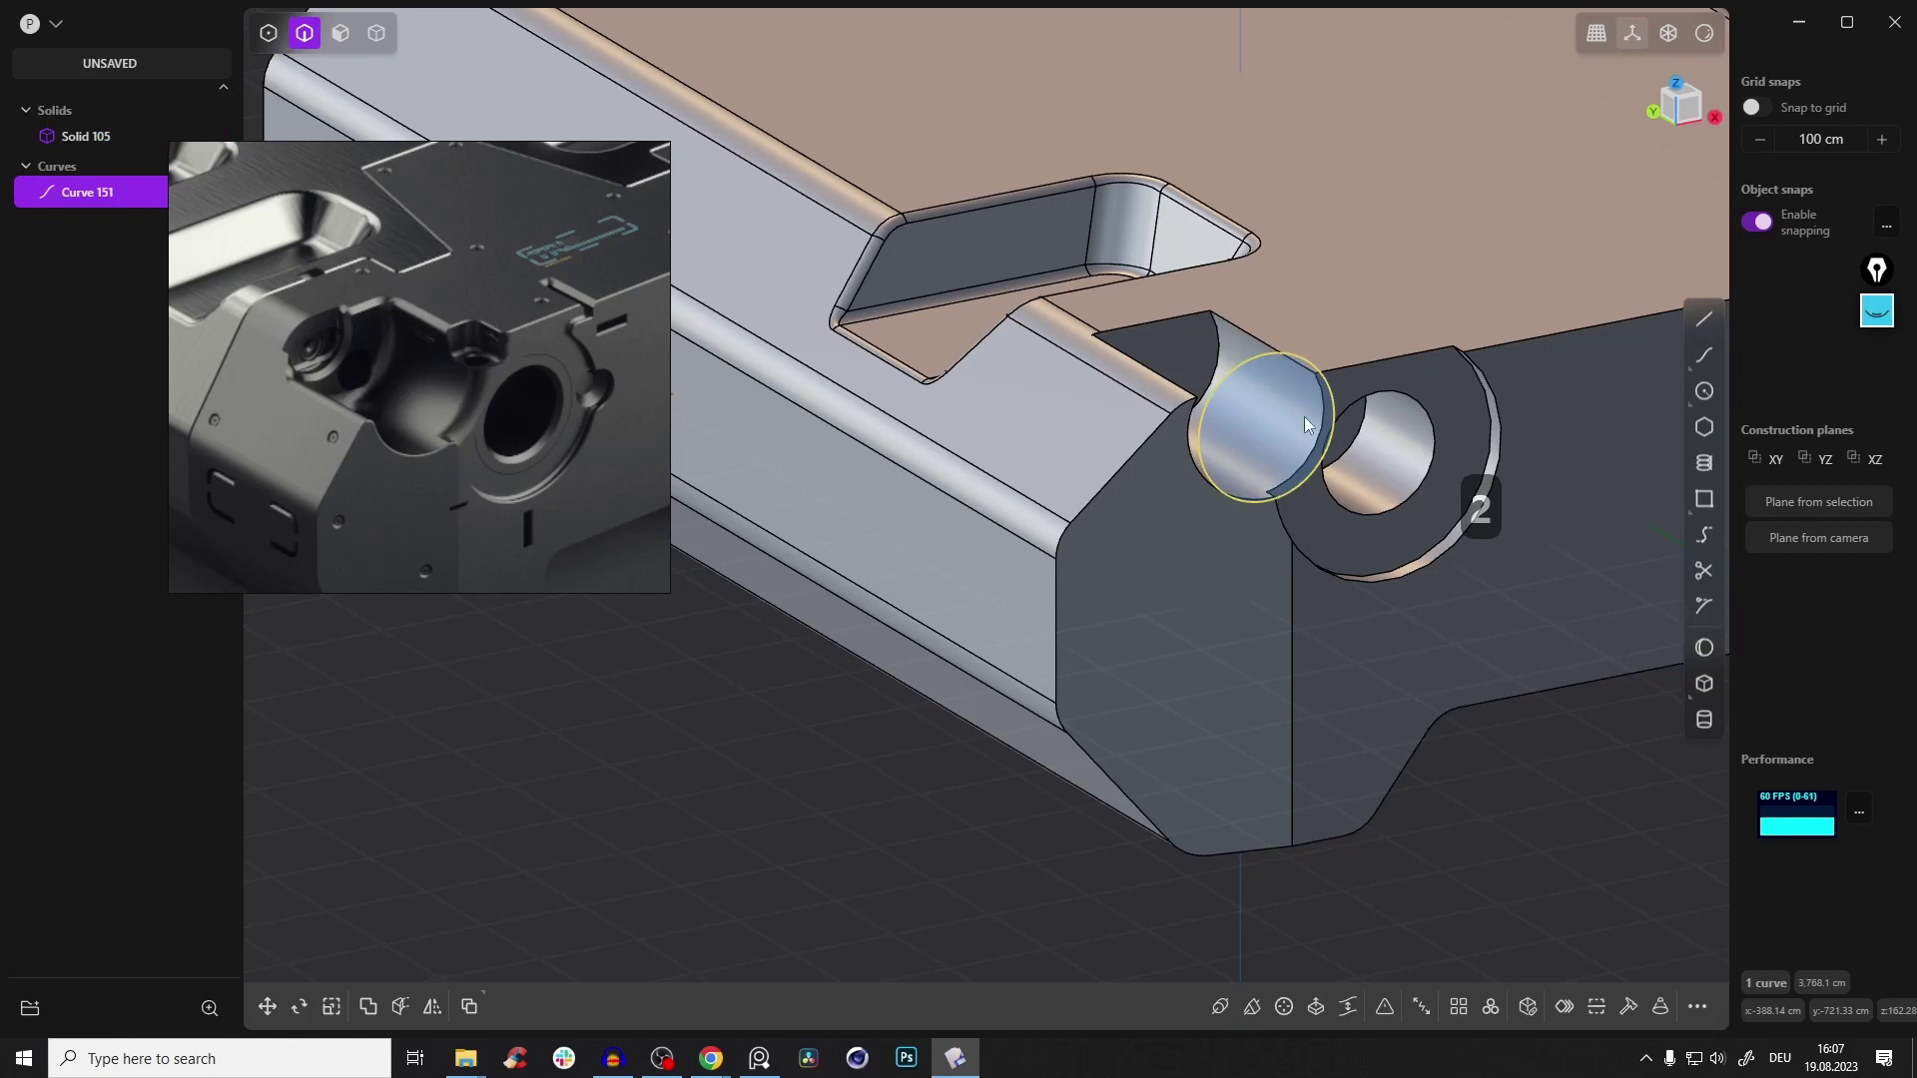
key(c)
key(x)
Offset the cylindrical notch's wall outward to a radius of about 72 cm
middle_drag(1252, 399, 1124, 423)
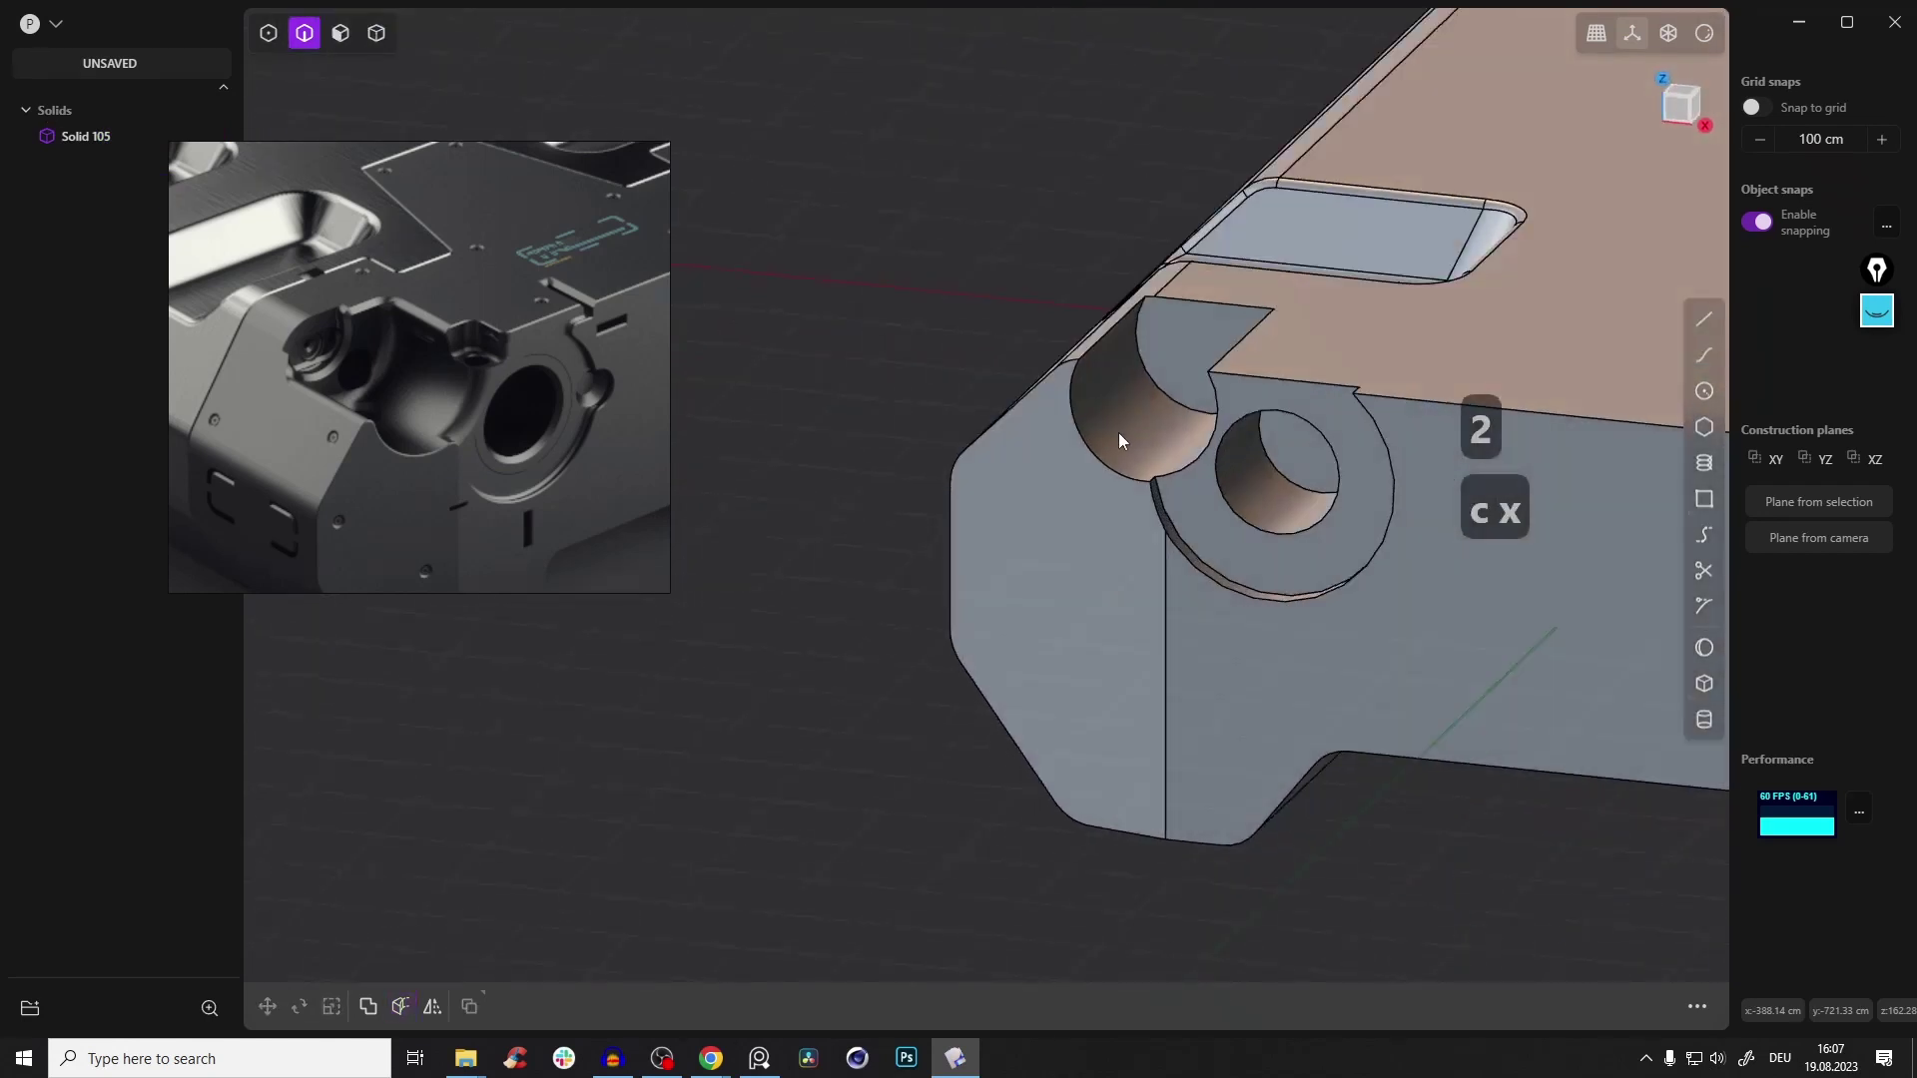
key(3)
click(1177, 417)
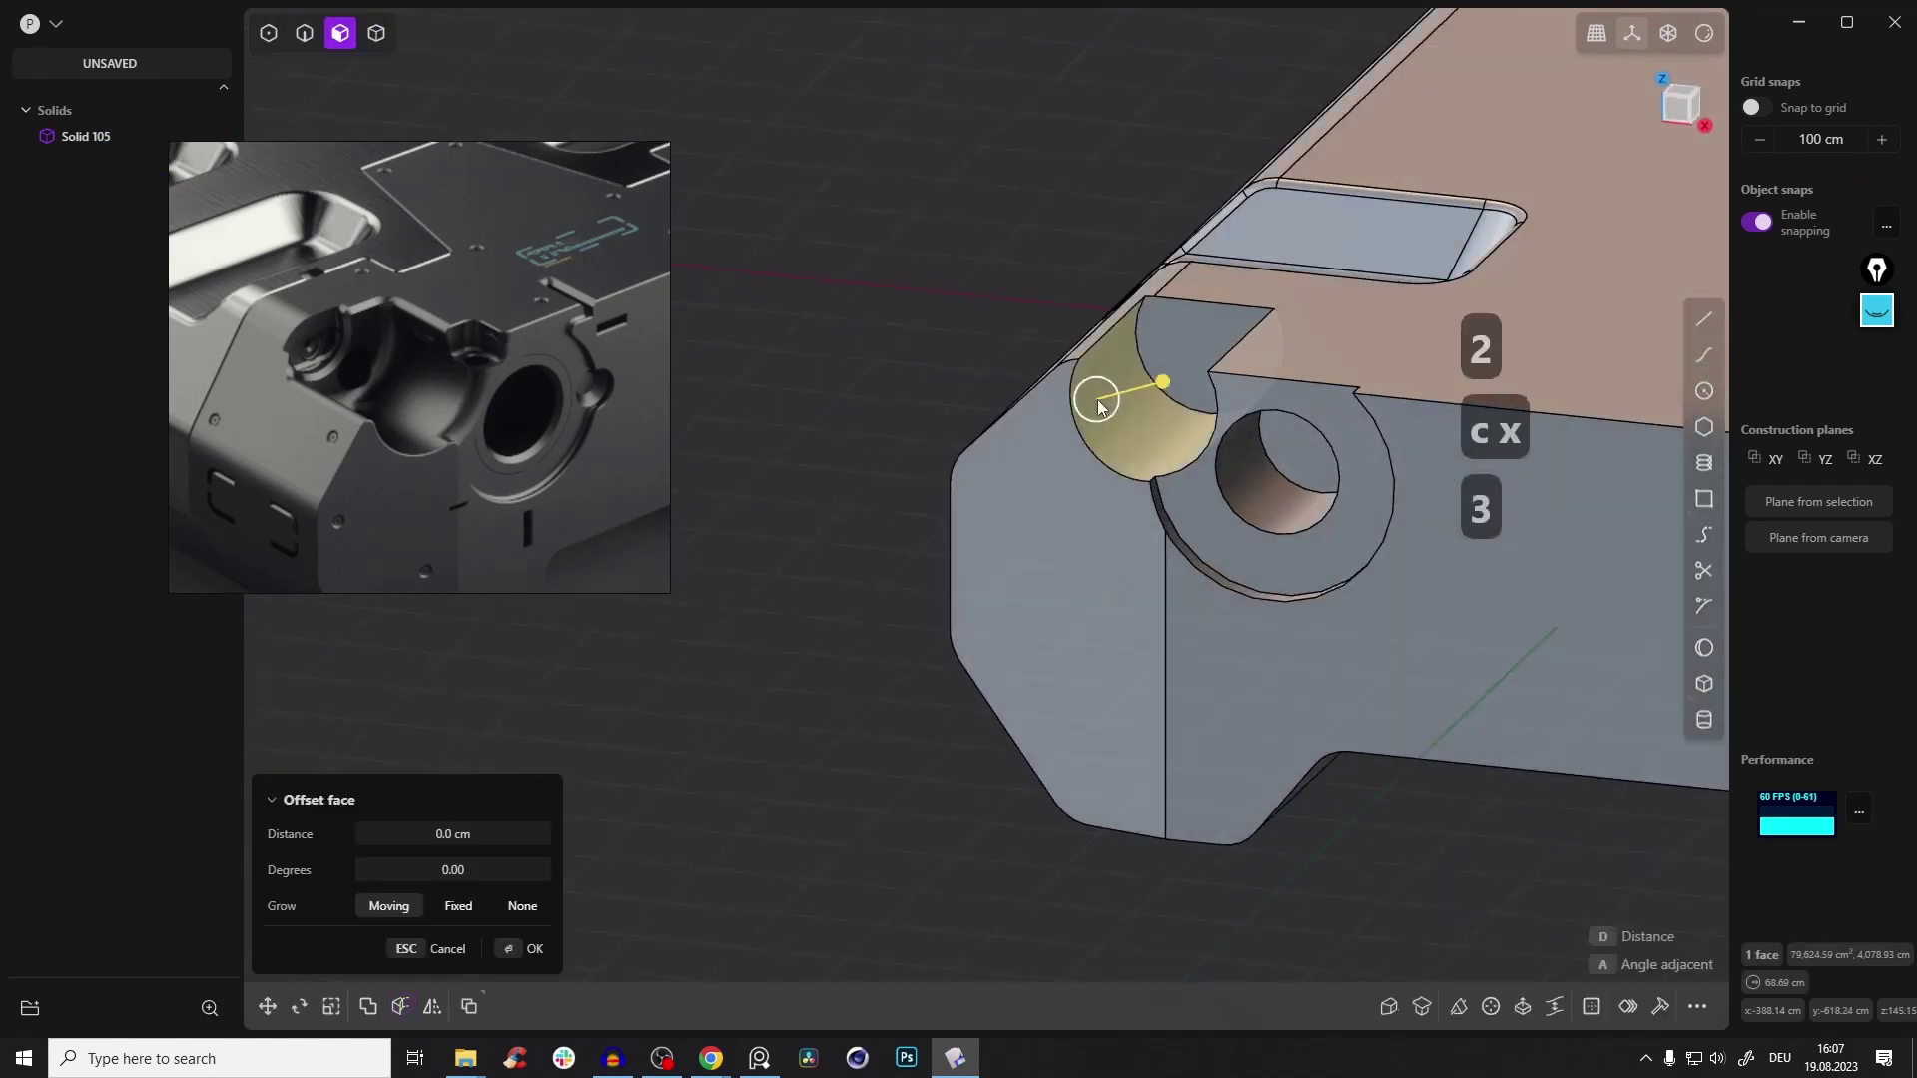
mouse_move(1167, 385)
mouse_down()
mouse_move(1141, 395)
mouse_move(1167, 392)
mouse_up()
middle_drag(1248, 457, 1311, 445)
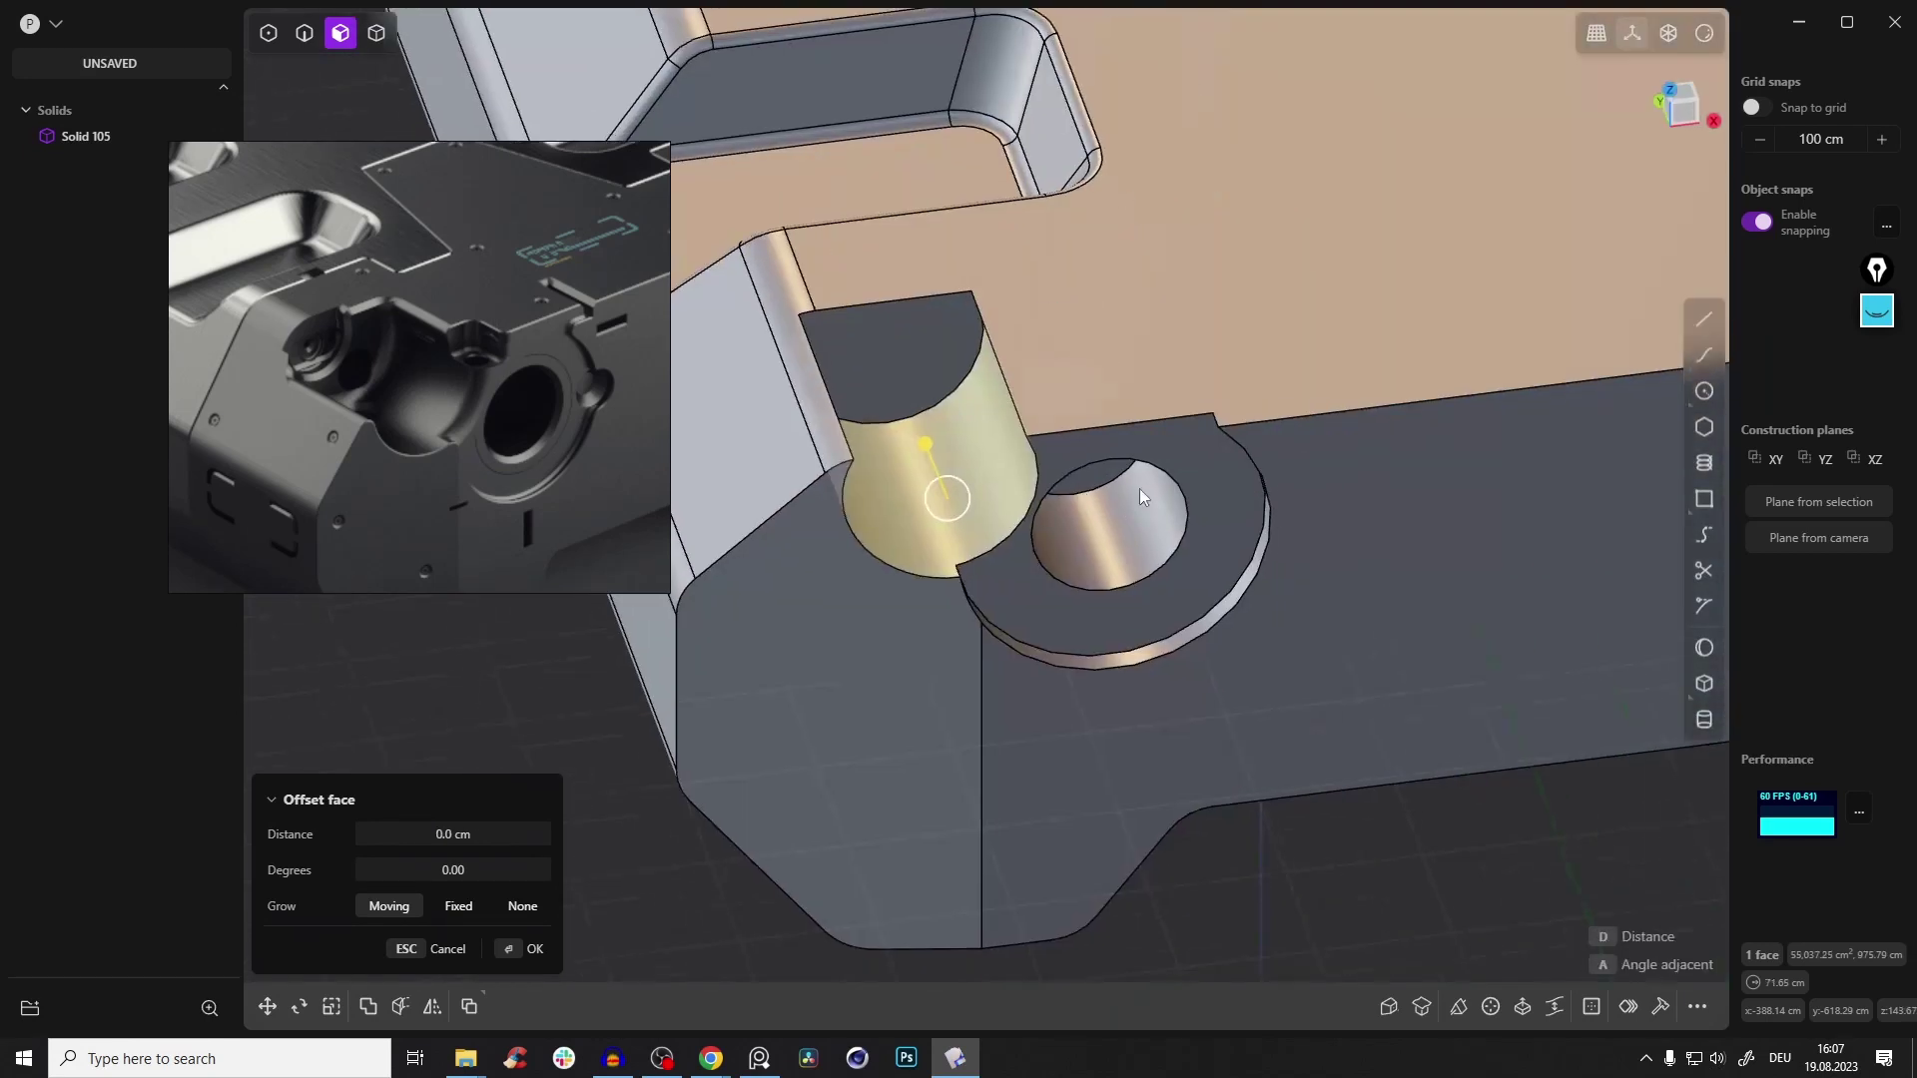
middle_drag(1141, 496, 1184, 447)
key(2)
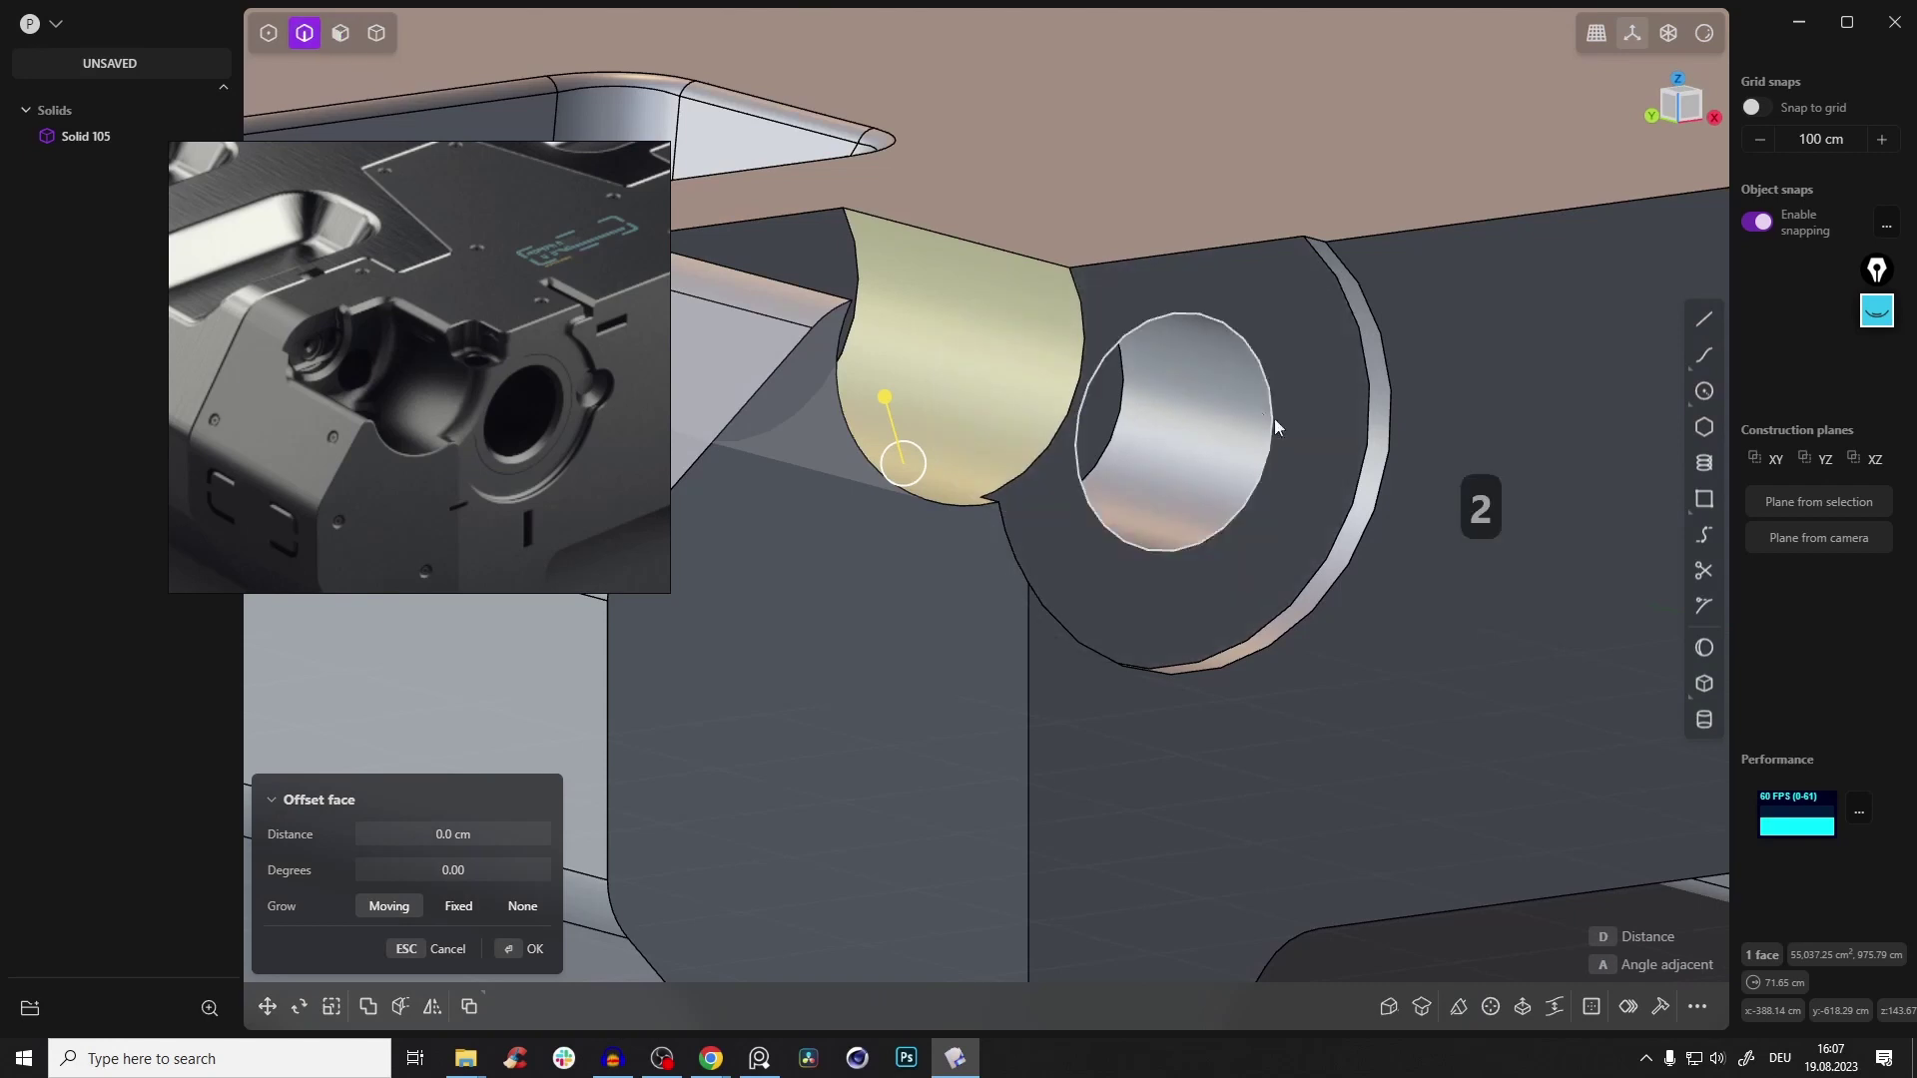
click(1260, 392)
key(f)
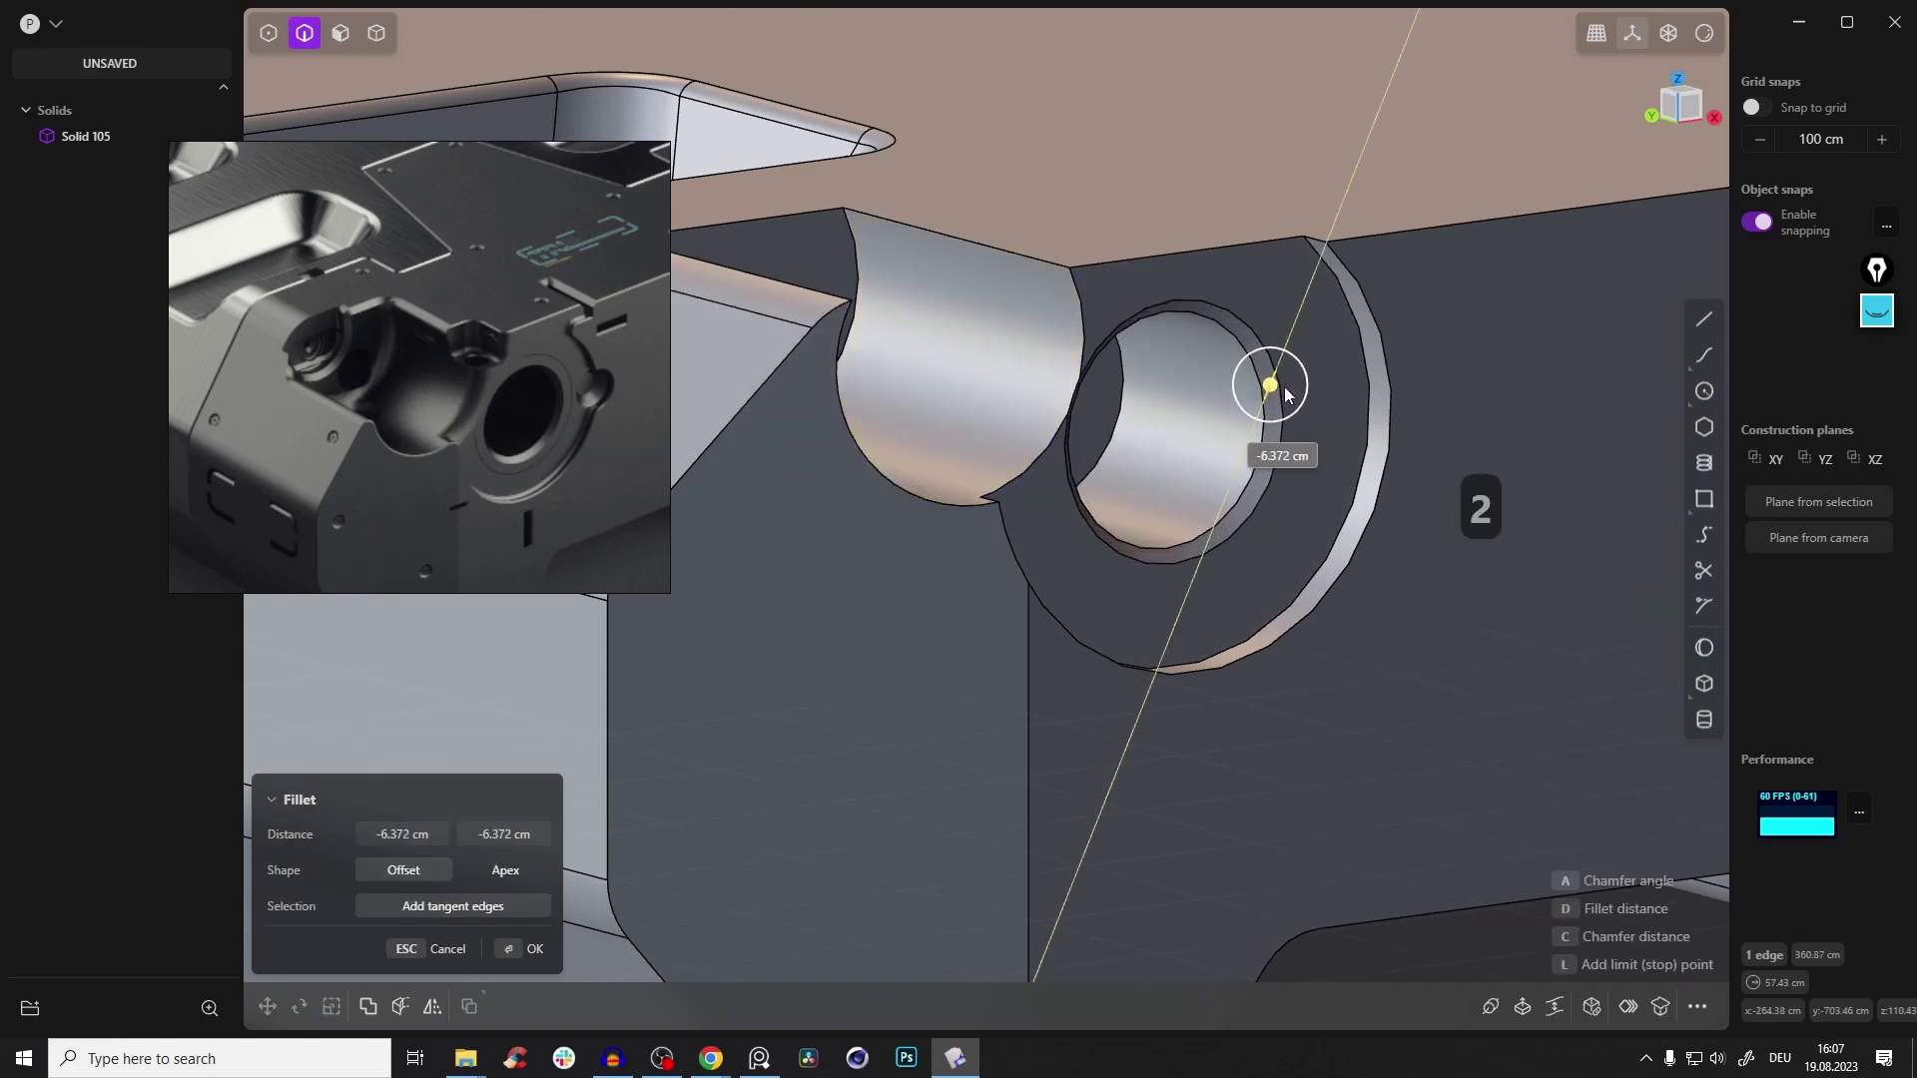
middle_drag(1273, 384, 1029, 373)
key(Escape)
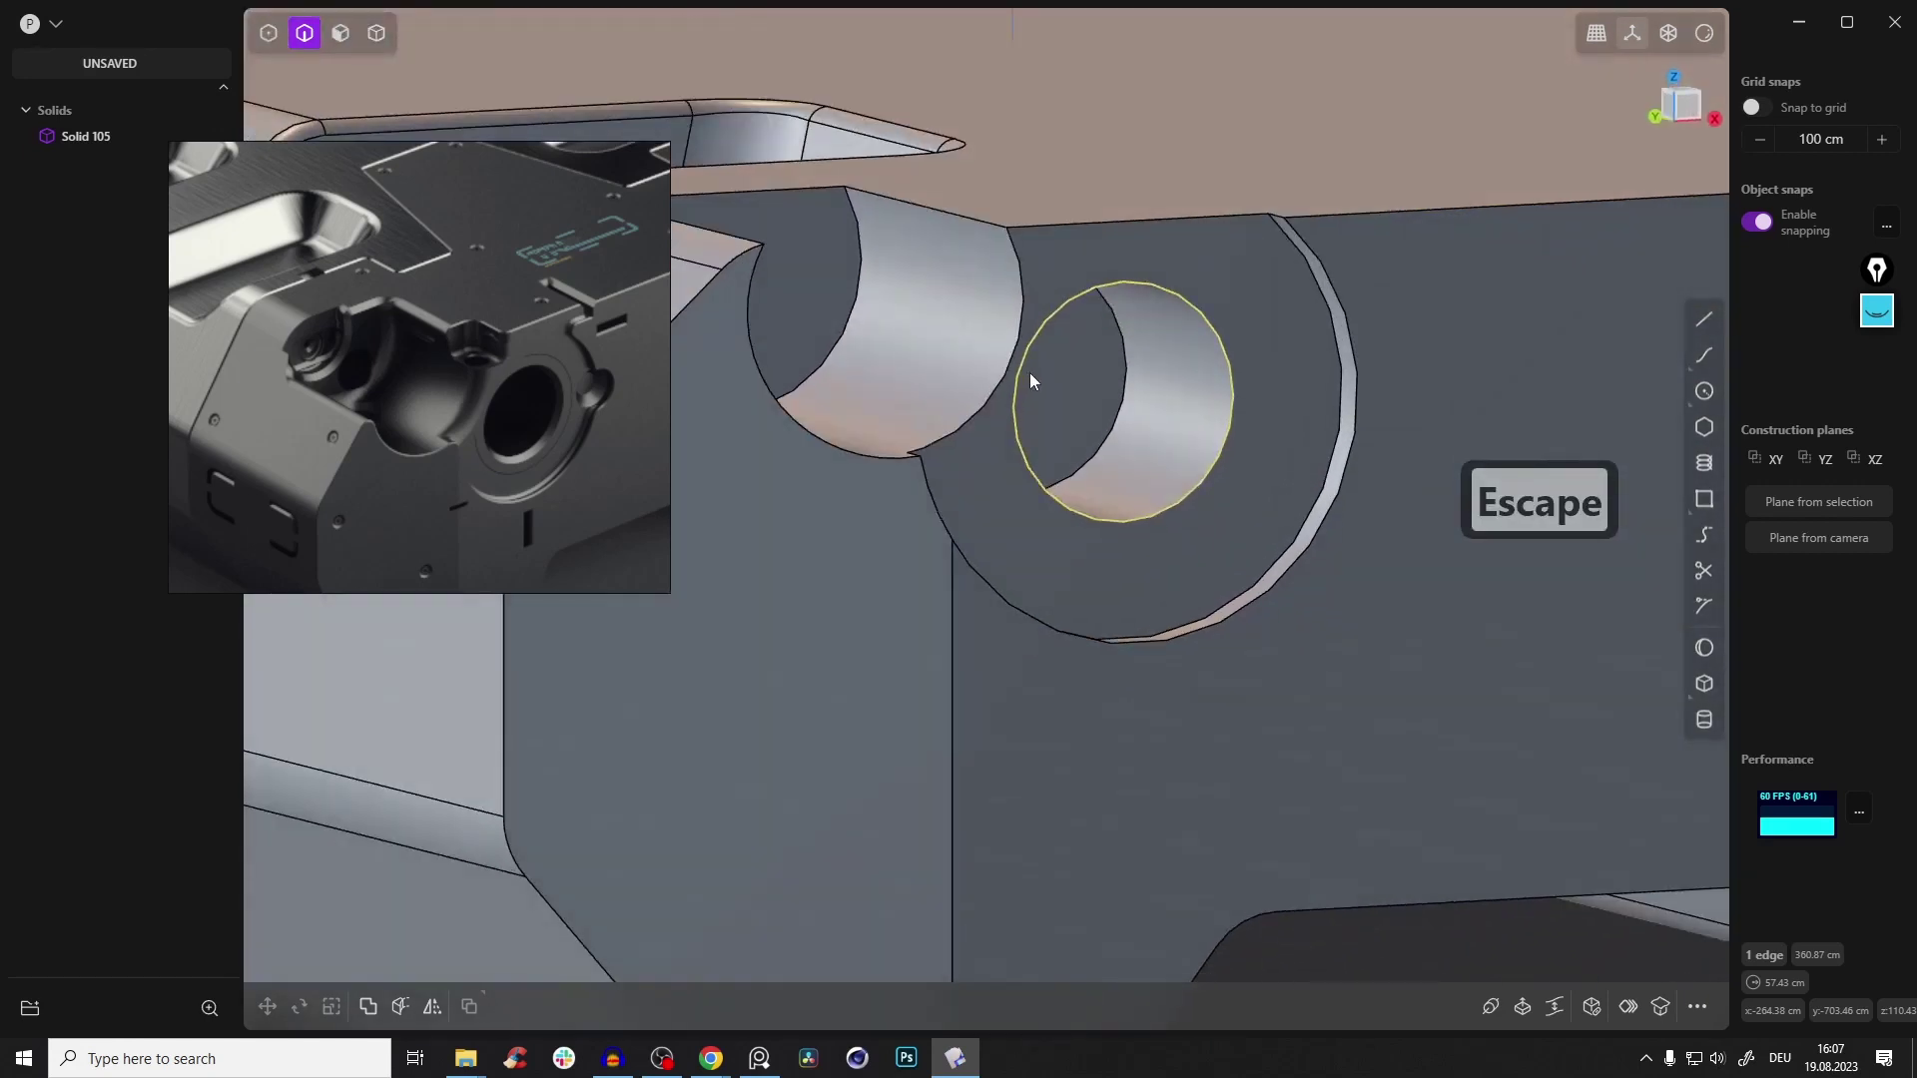
Offset the hole's cylindrical wall by about 9.4 cm to narrow the hole, and chamfer its front edge
key(3)
drag(1170, 383, 1086, 391)
middle_drag(1182, 355, 1237, 387)
key(2)
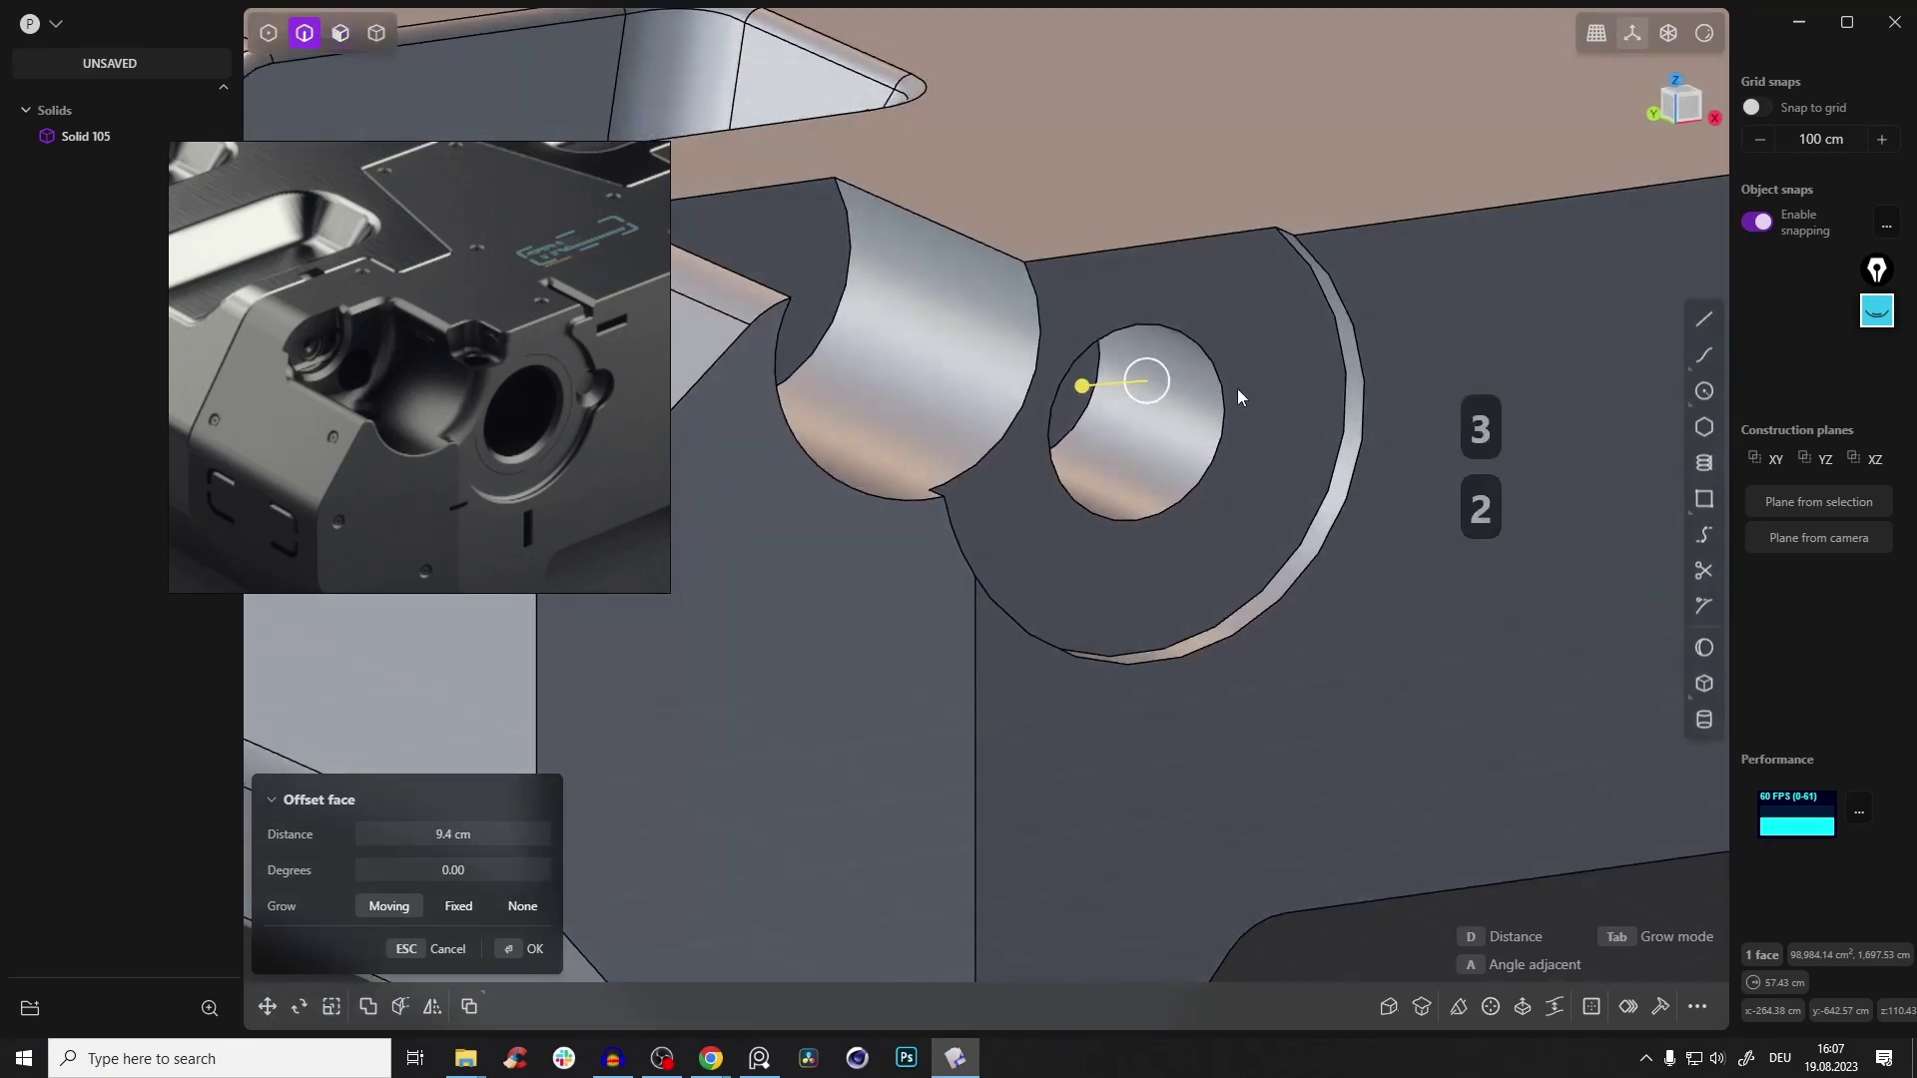
key(2)
click(1214, 372)
drag(1216, 364, 1230, 363)
key(Return)
Fillet the curved edge between the cylindrical notch and the circular recess by about 7 cm
middle_drag(1060, 365, 1002, 385)
key(2)
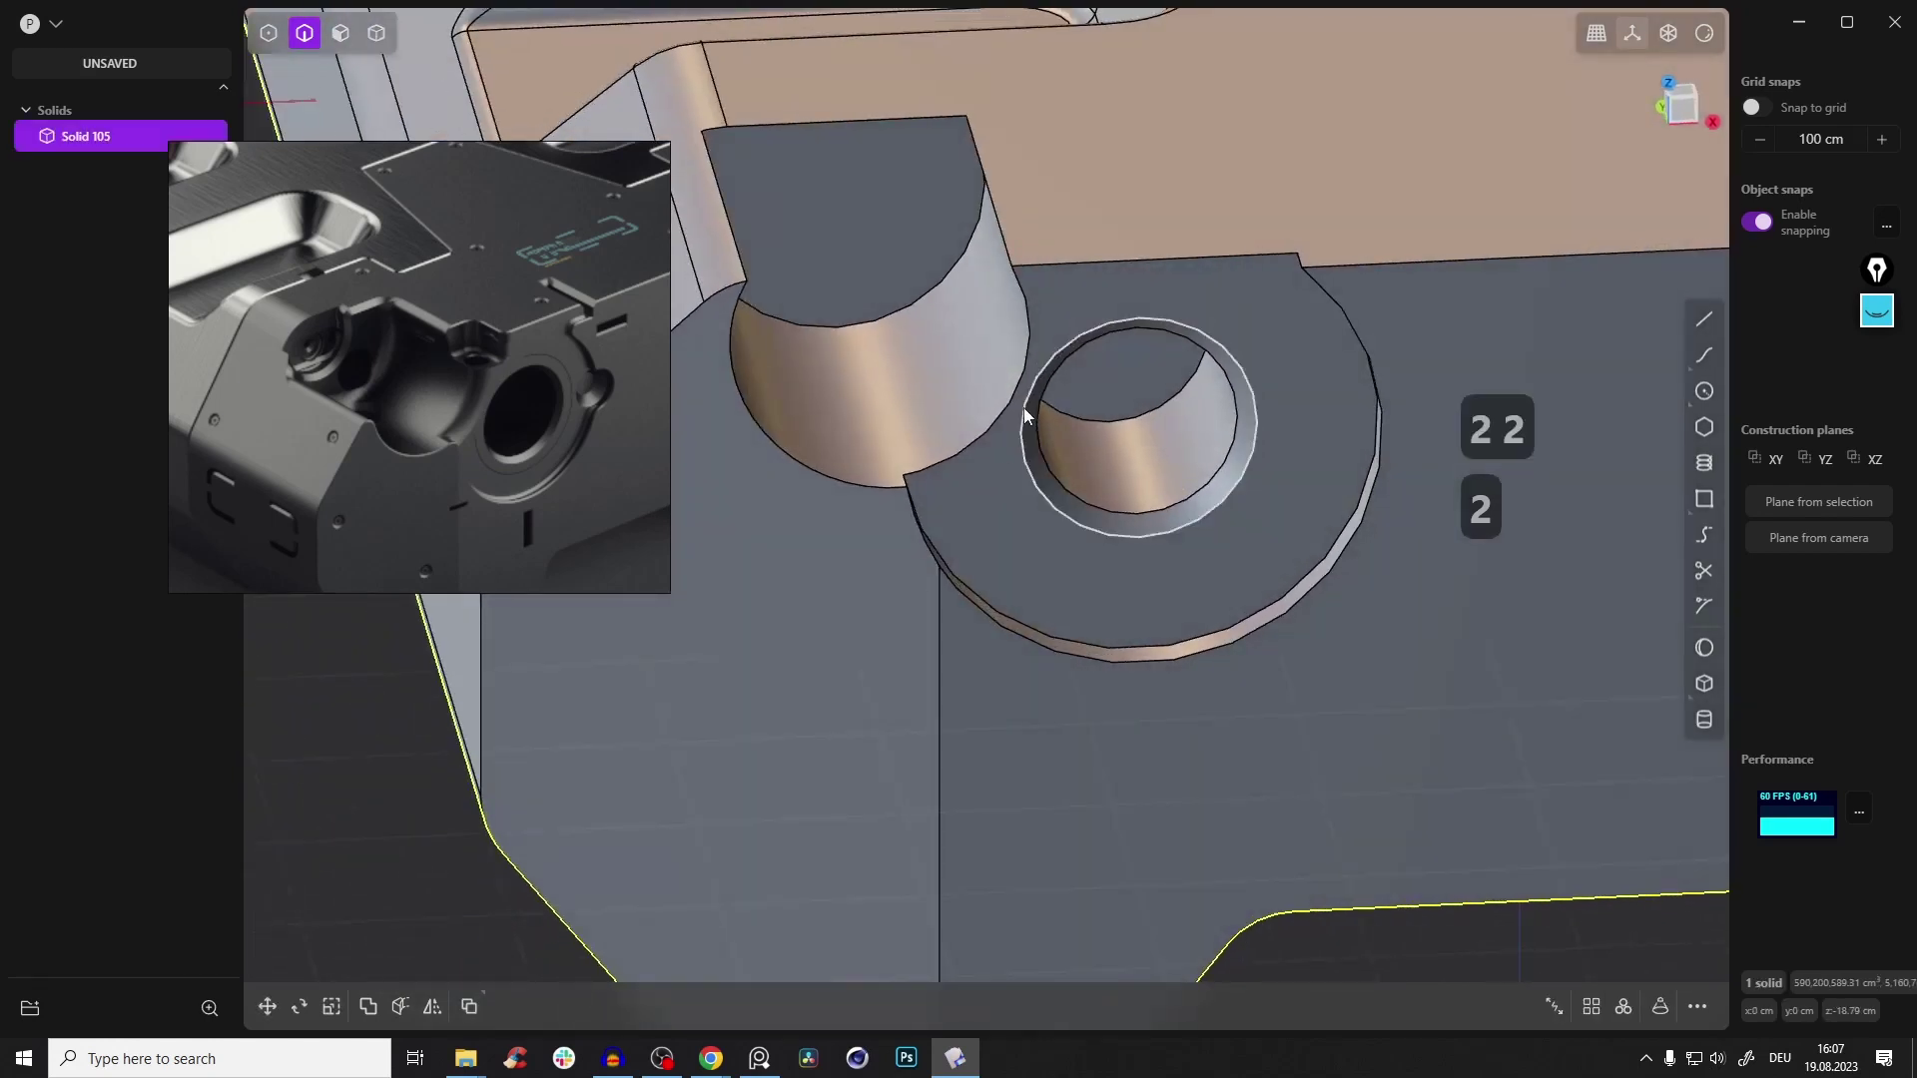
click(1006, 400)
drag(1008, 399, 1006, 398)
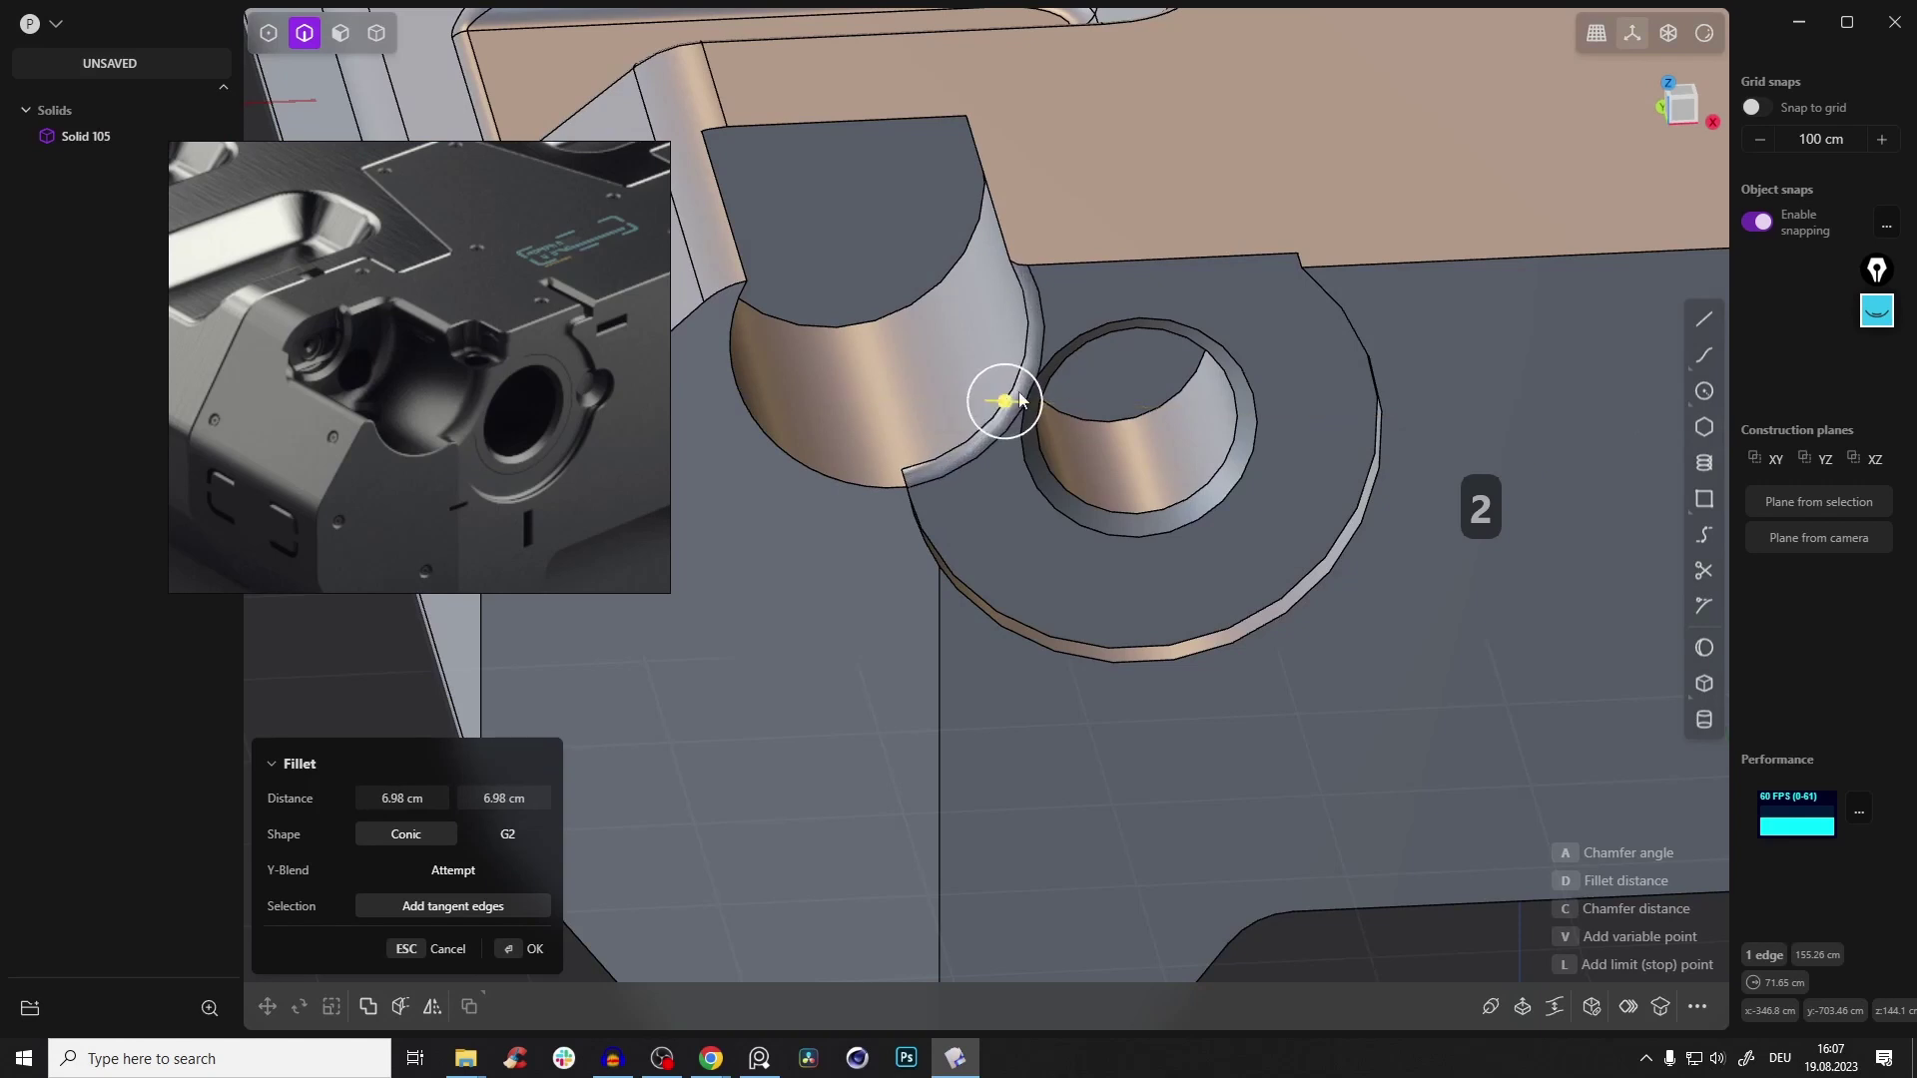
key(Return)
Fillet the inner edge at the back of the cylindrical notch
scroll(1152, 371, down, 3)
key(e)
middle_drag(1152, 371, 972, 405)
key(e)
scroll(1062, 432, up, 2)
click(932, 361)
drag(951, 371, 954, 357)
middle_drag(954, 357, 1160, 345)
right_click(1212, 279)
Fillet the cylindrical notch's upper edge where it meets the block's top face
key(2)
click(1190, 213)
drag(1190, 214, 1190, 225)
mouse_move(1191, 225)
middle_down()
mouse_move(1186, 247)
mouse_move(1153, 220)
middle_up()
right_click(1153, 219)
Examine the finished notch and the whole body against the reference image
scroll(1224, 262, down, 4)
shift+middle_drag(1356, 280, 1224, 344)
key(e)
key(e)
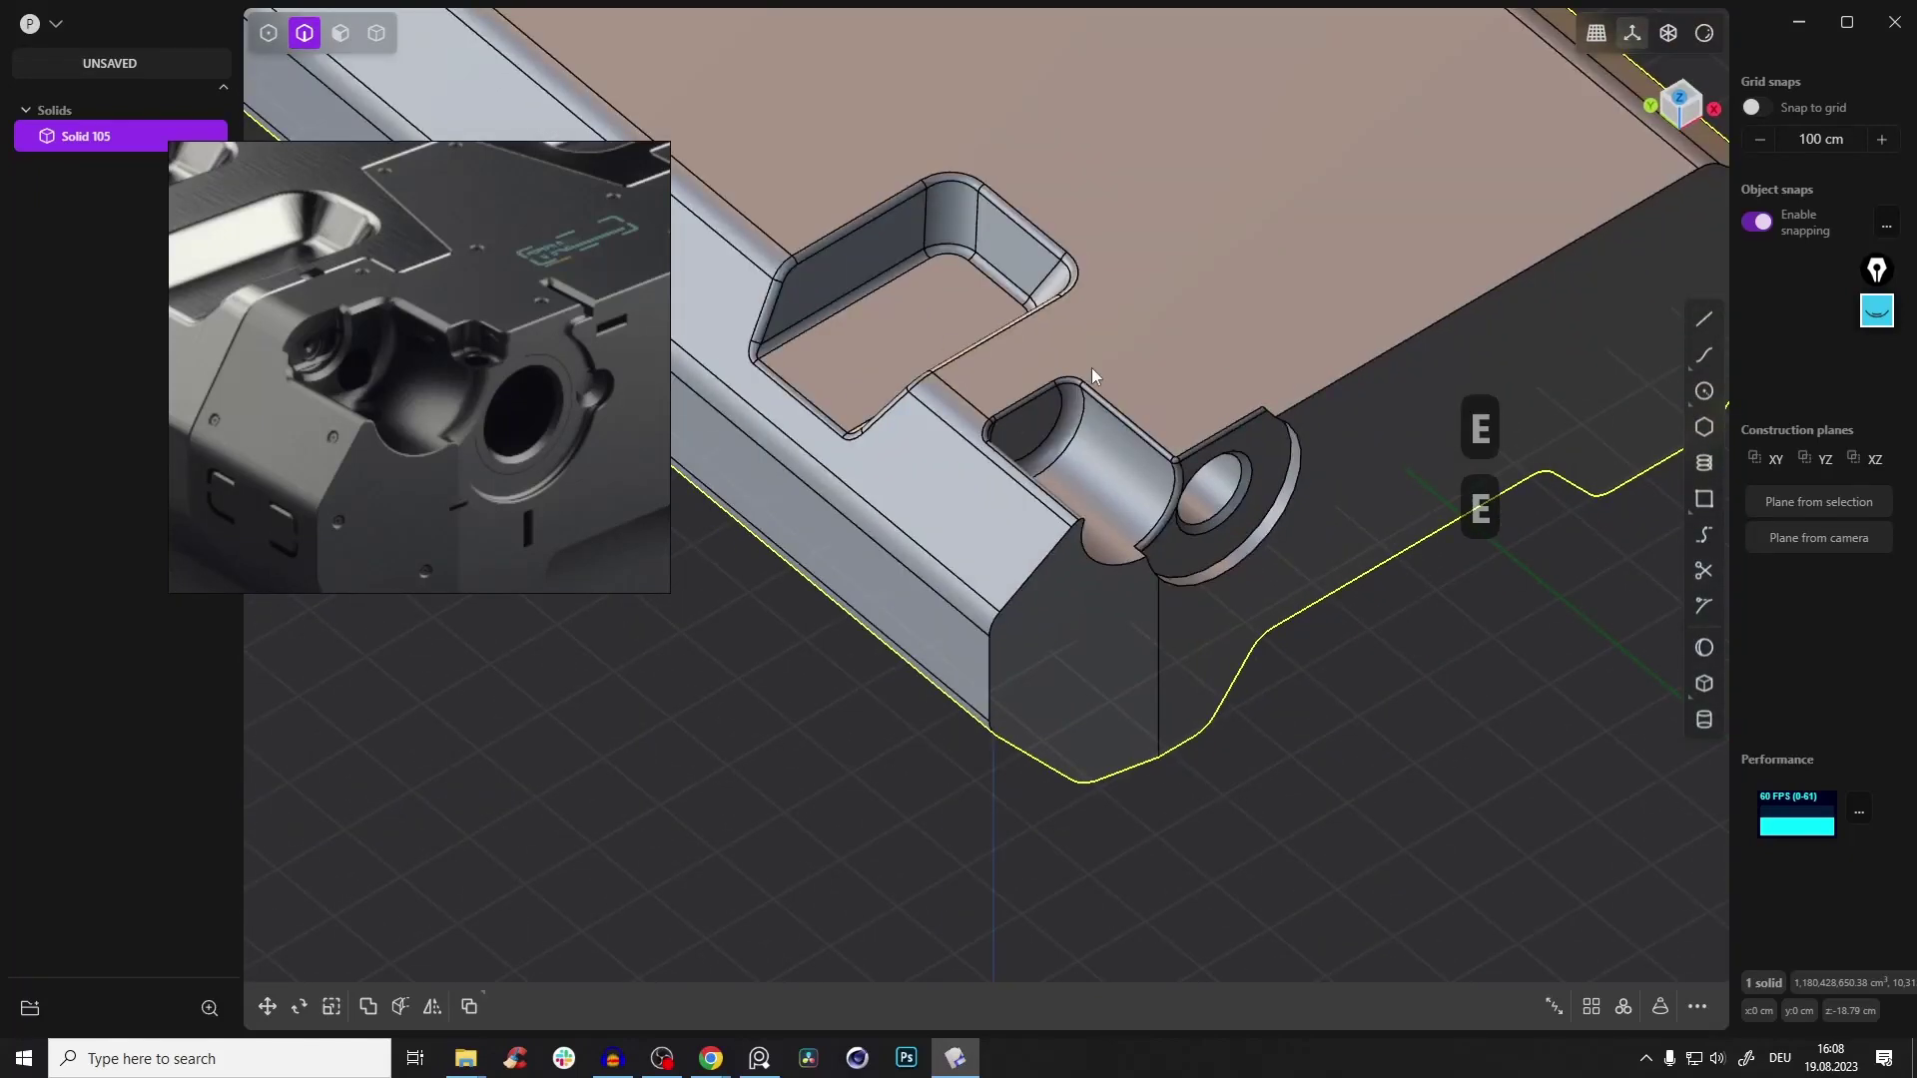
shift+middle_drag(1092, 370, 1136, 411)
middle_drag(500, 314, 480, 334)
scroll(1165, 355, down, 3)
shift+middle_drag(1151, 338, 1124, 495)
scroll(1124, 495, down, 1)
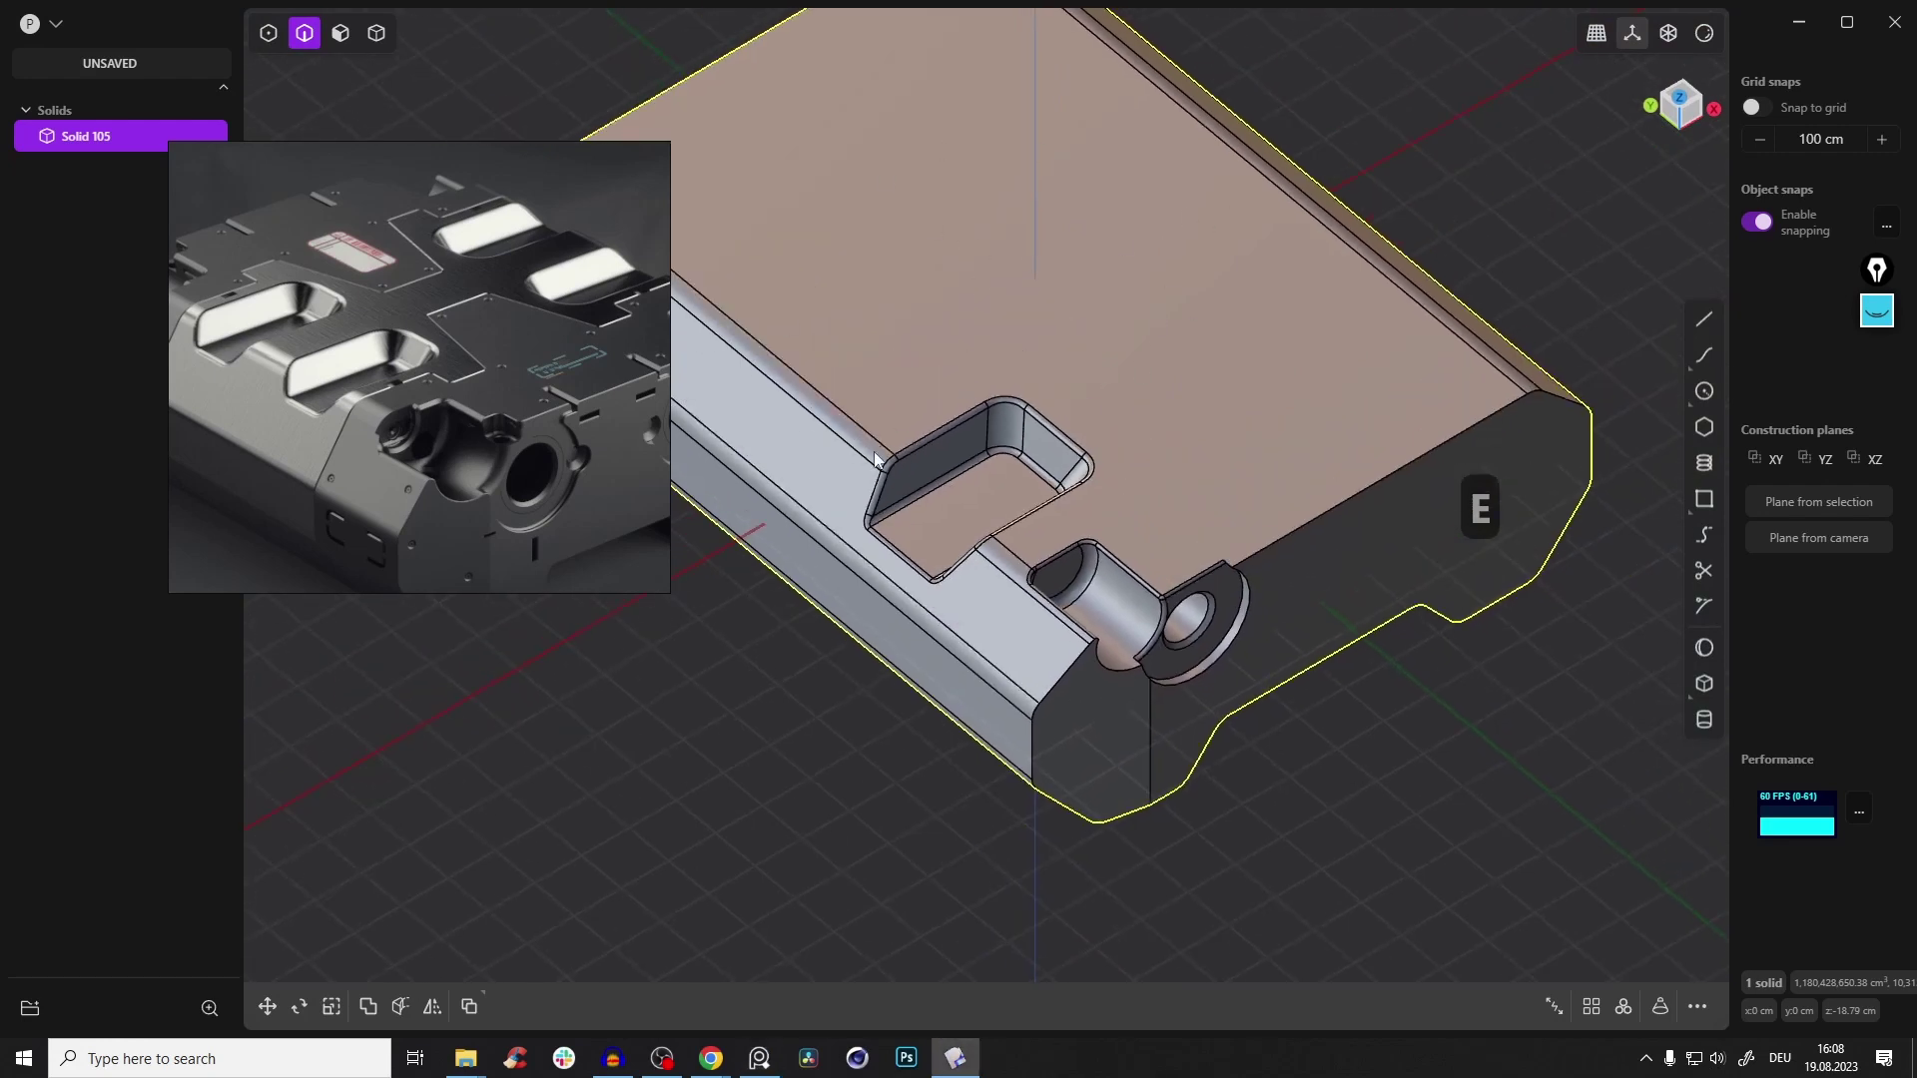
middle_drag(1326, 458, 1313, 655)
Mirror the body across its X mid-plane, slicing at the plane and merging the halves together
key(Tab)
key(Tab)
middle_drag(1171, 308, 1203, 215)
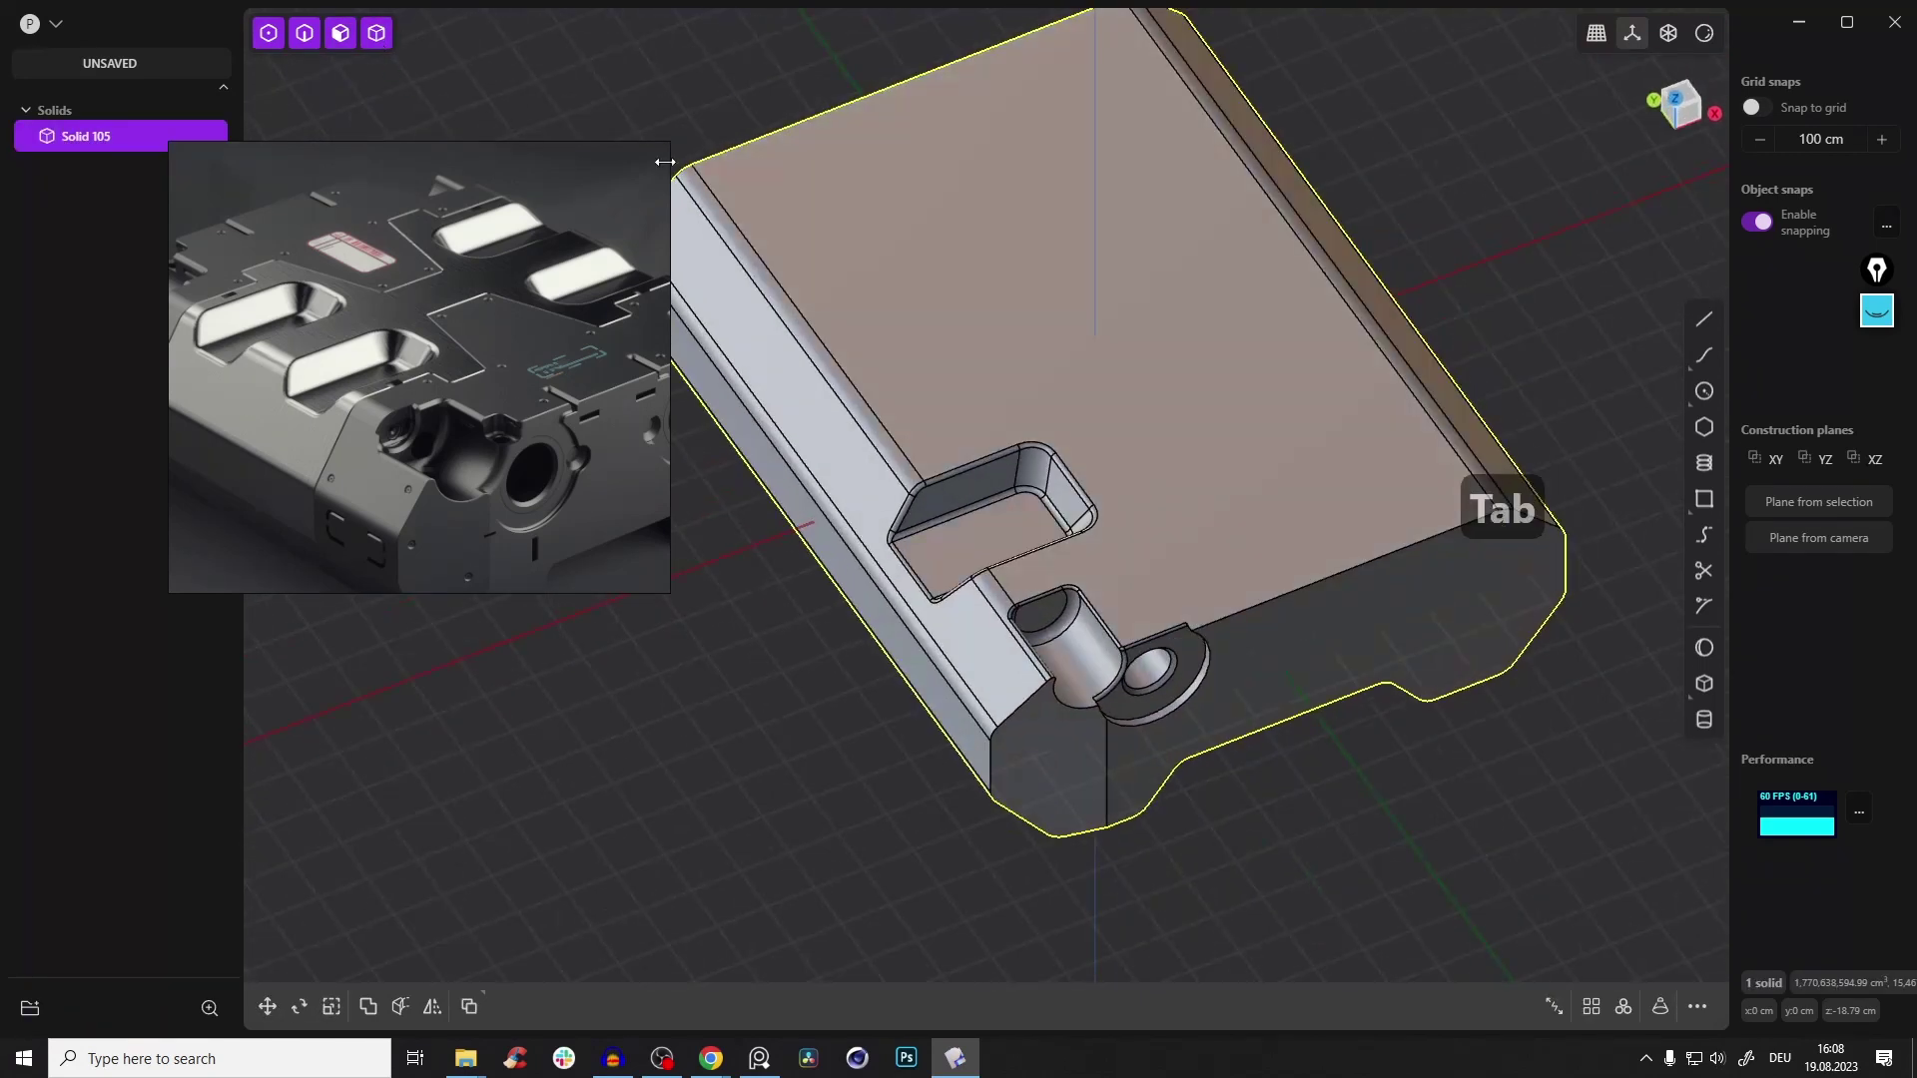
key(alt+x)
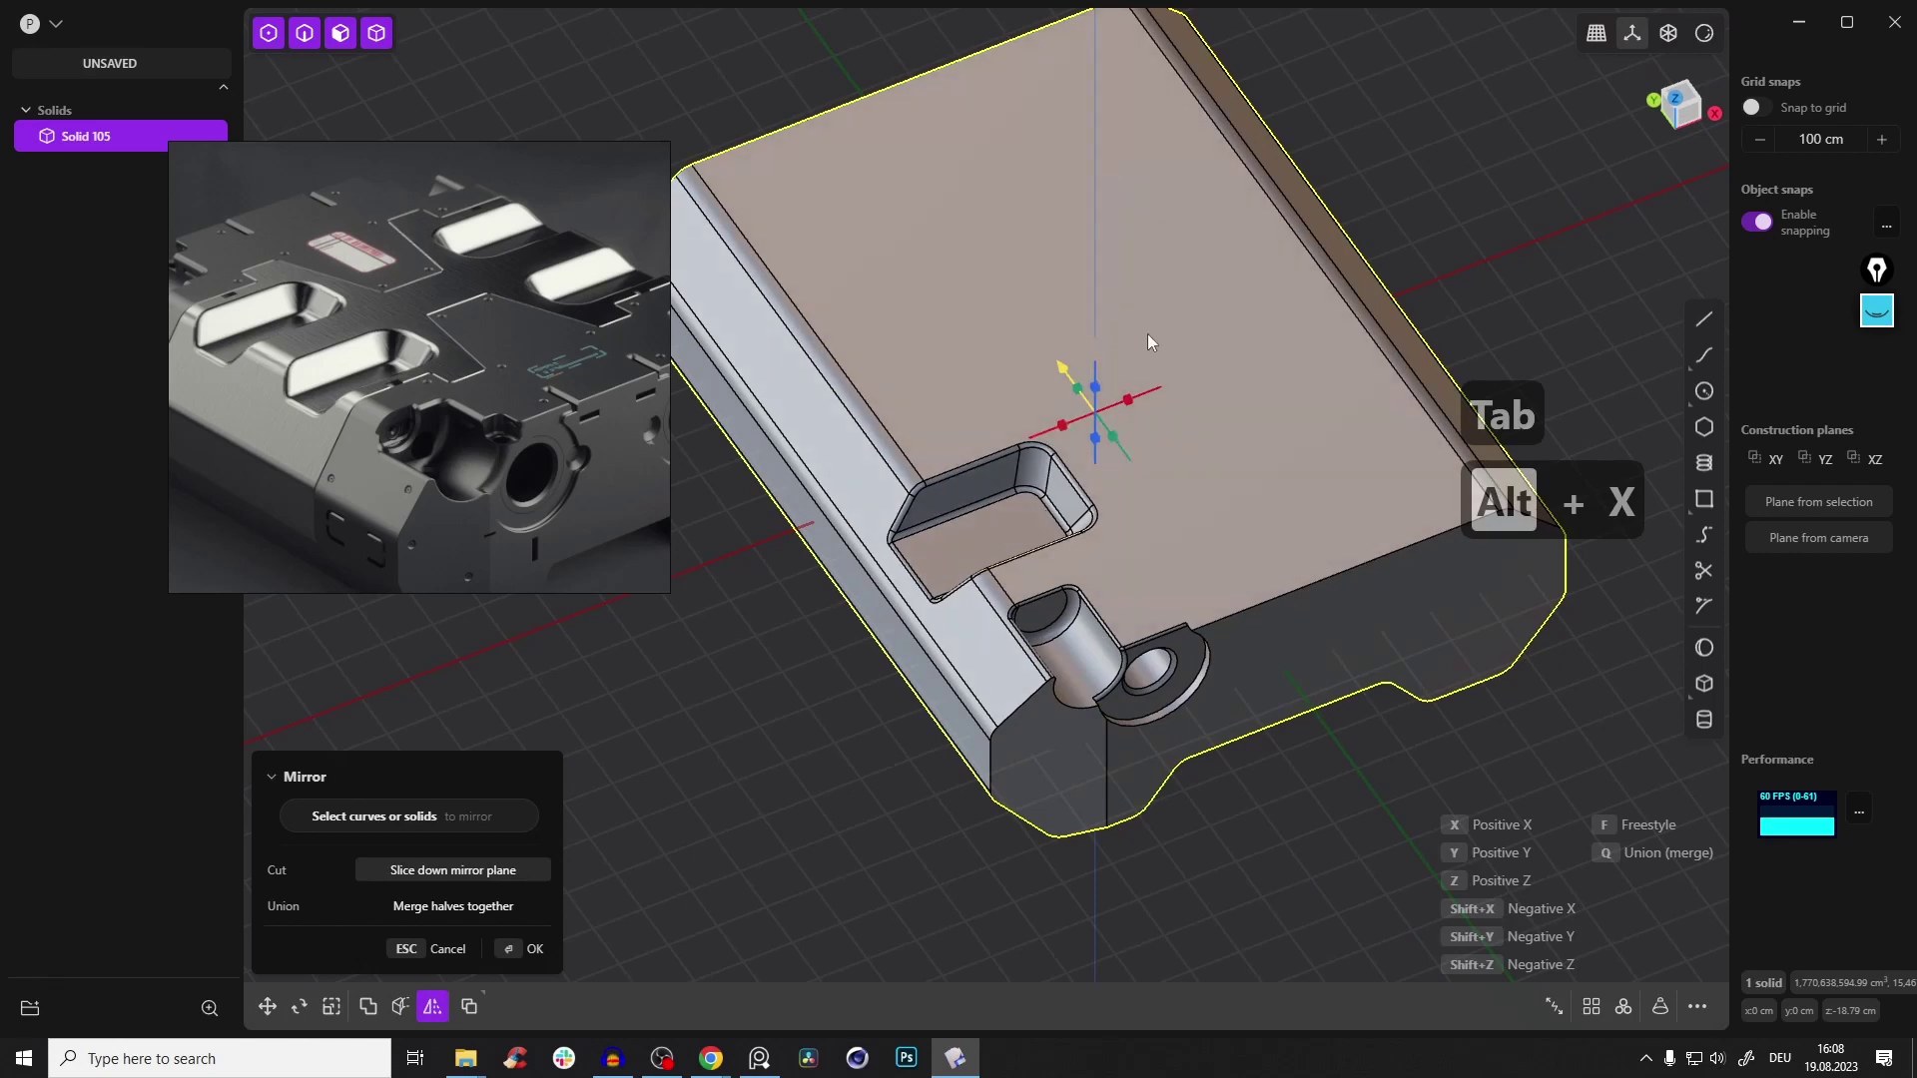
click(1062, 427)
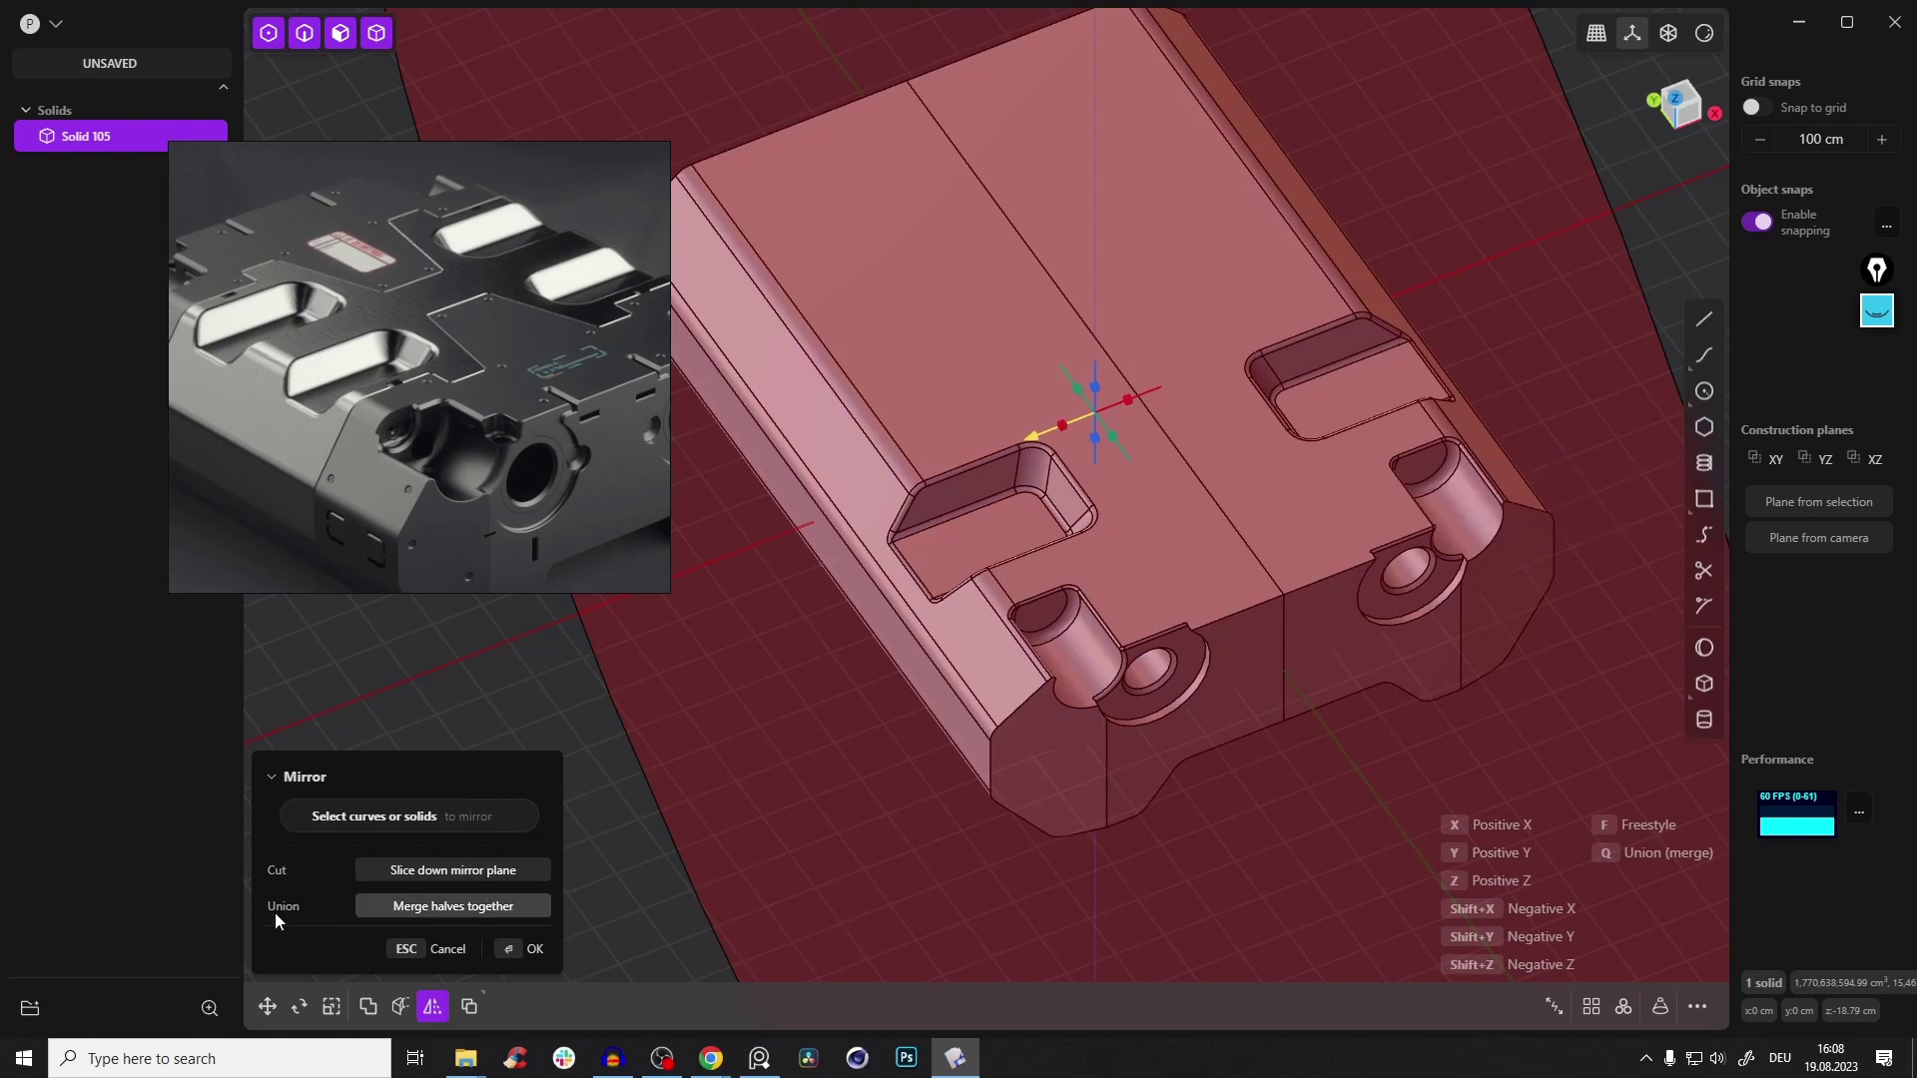
click(464, 910)
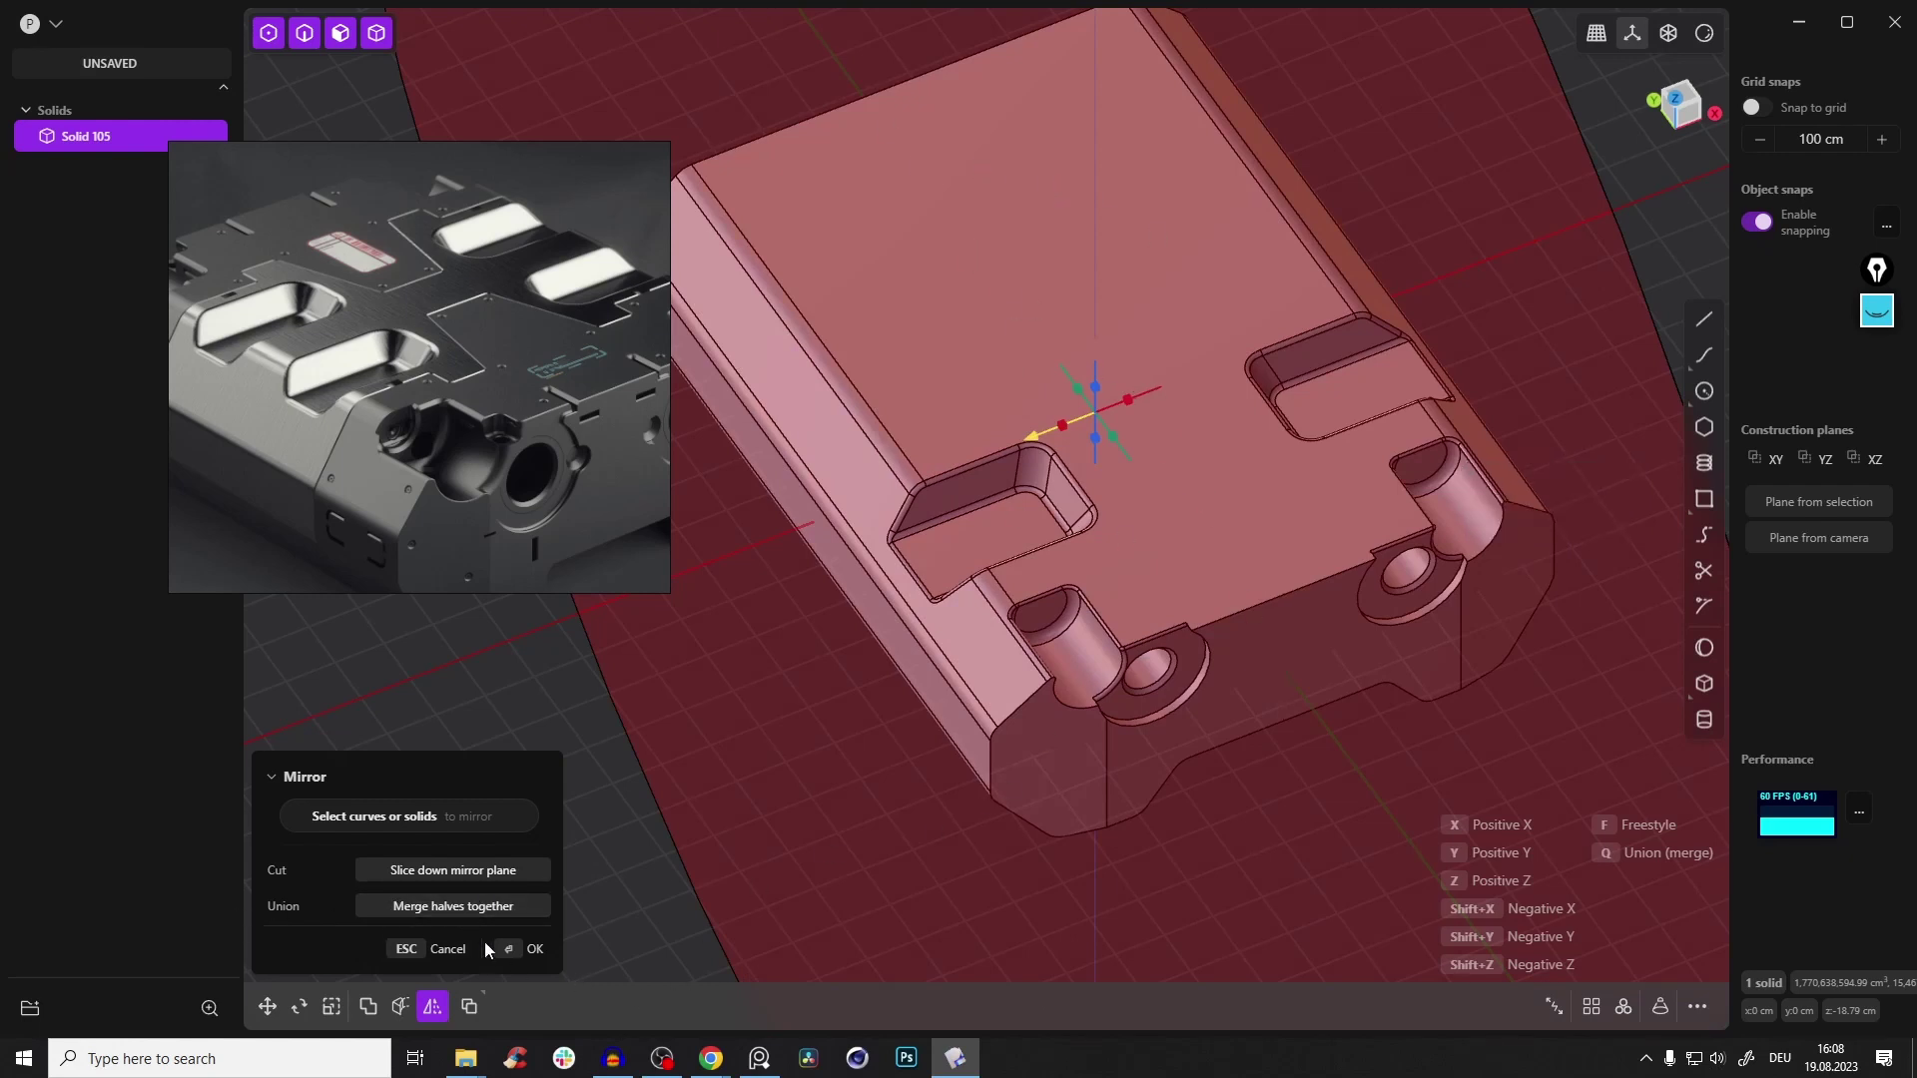
click(529, 948)
middle_drag(1170, 555, 1032, 489)
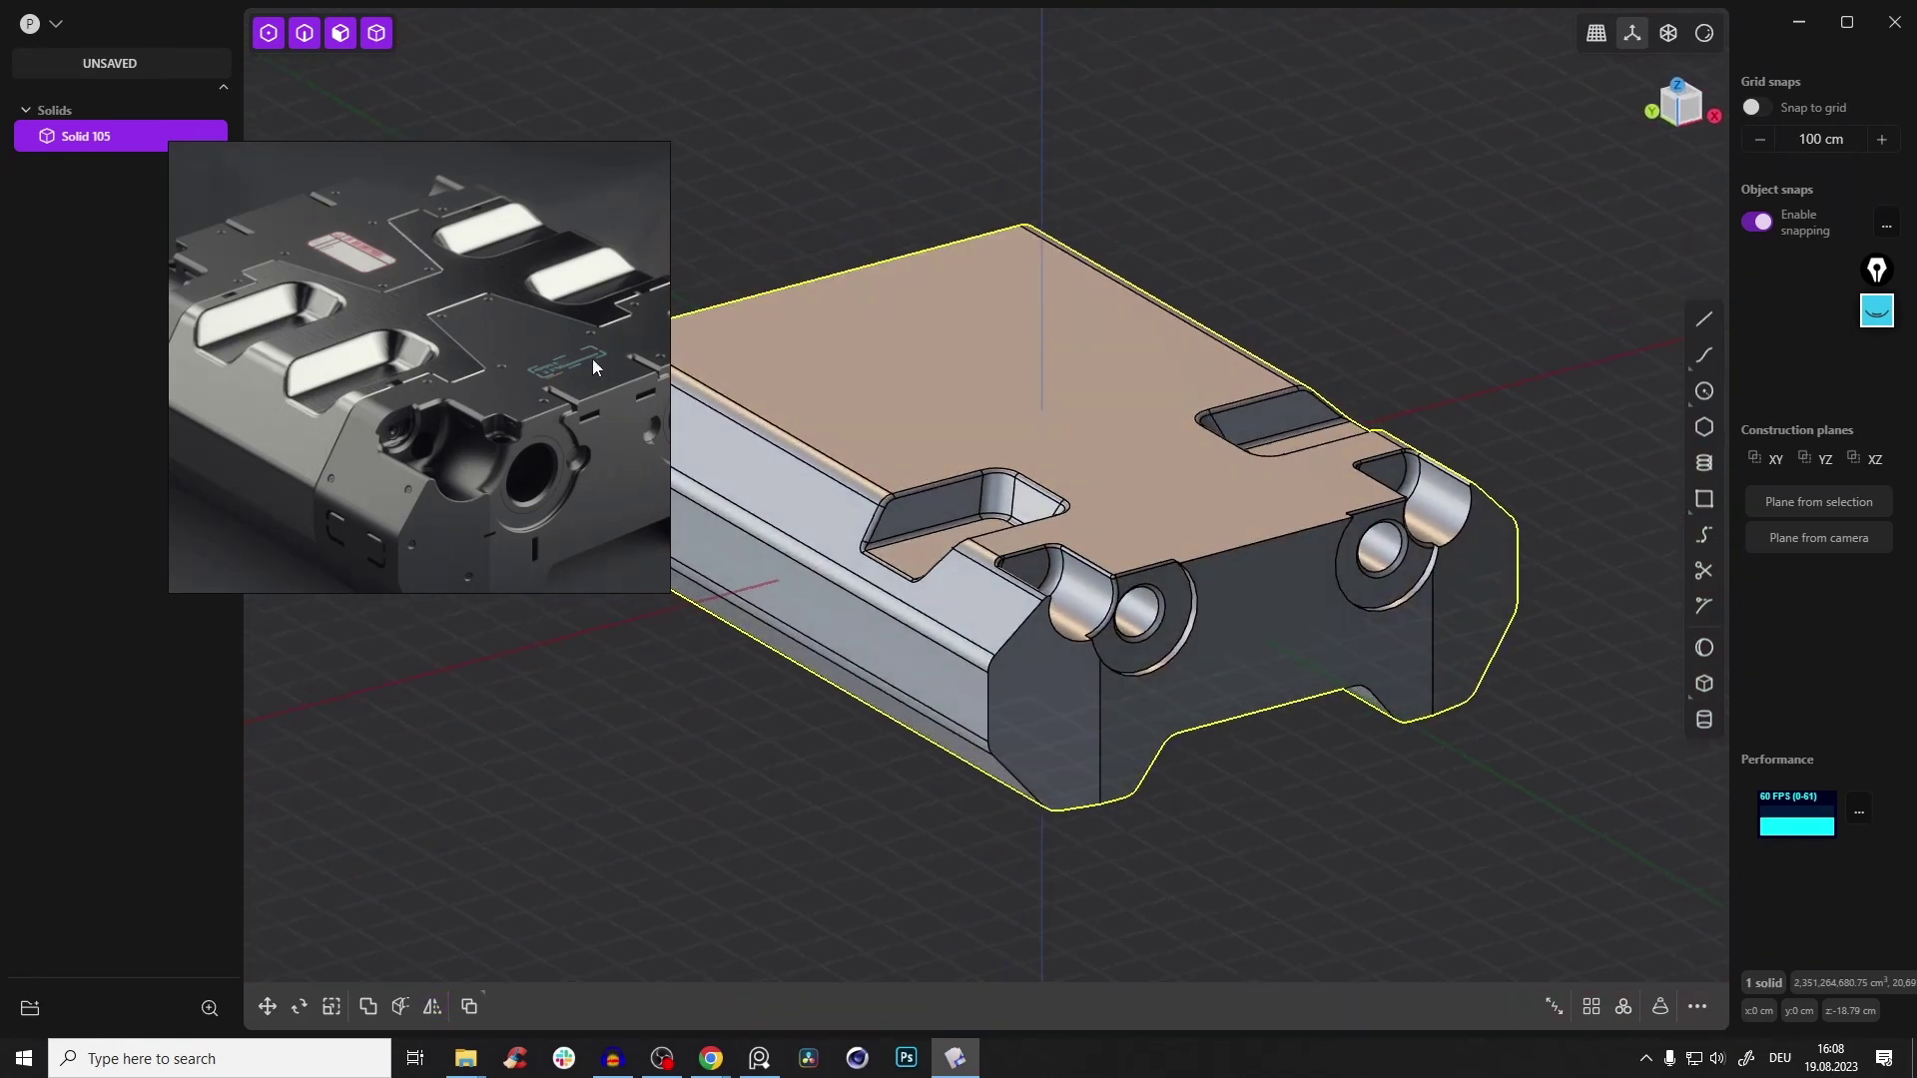
middle_drag(841, 378, 1308, 429)
key(alt+x)
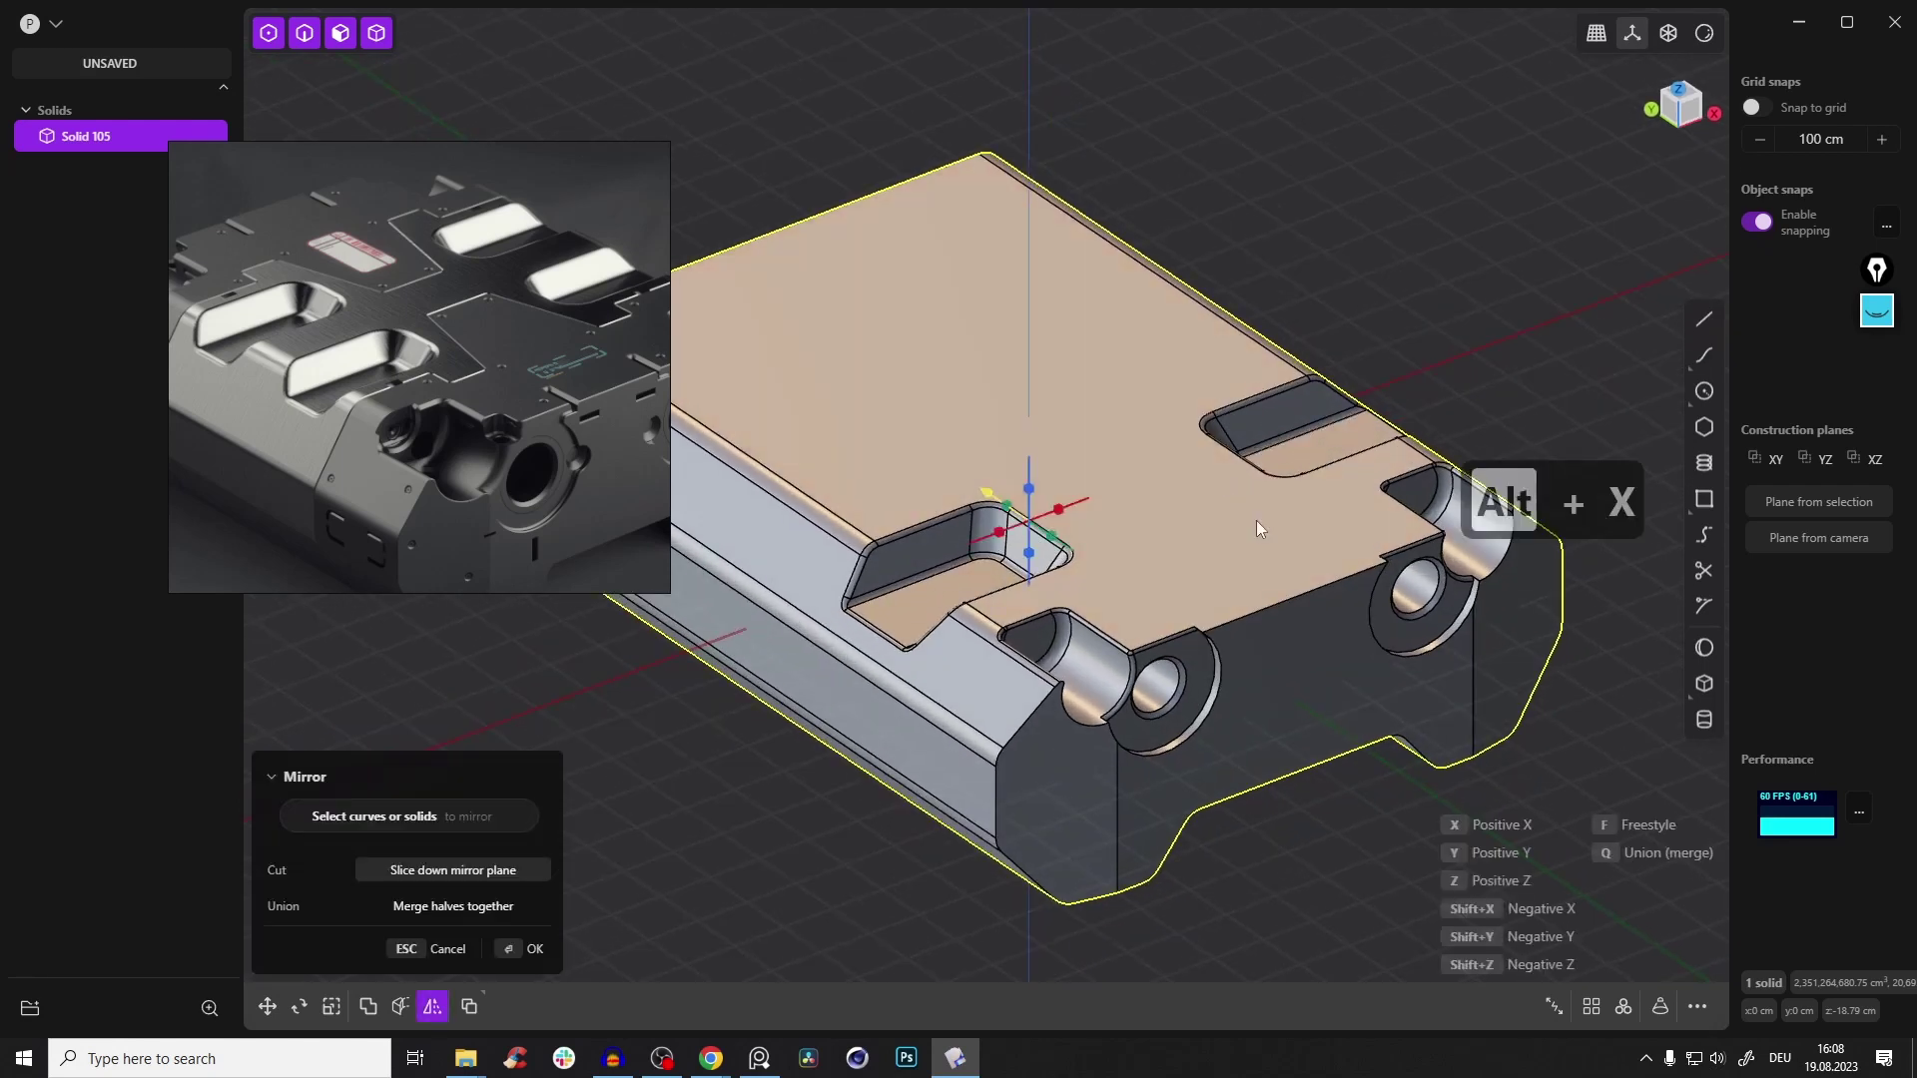
shift+middle_drag(1024, 607, 1206, 667)
scroll(1235, 670, down, 4)
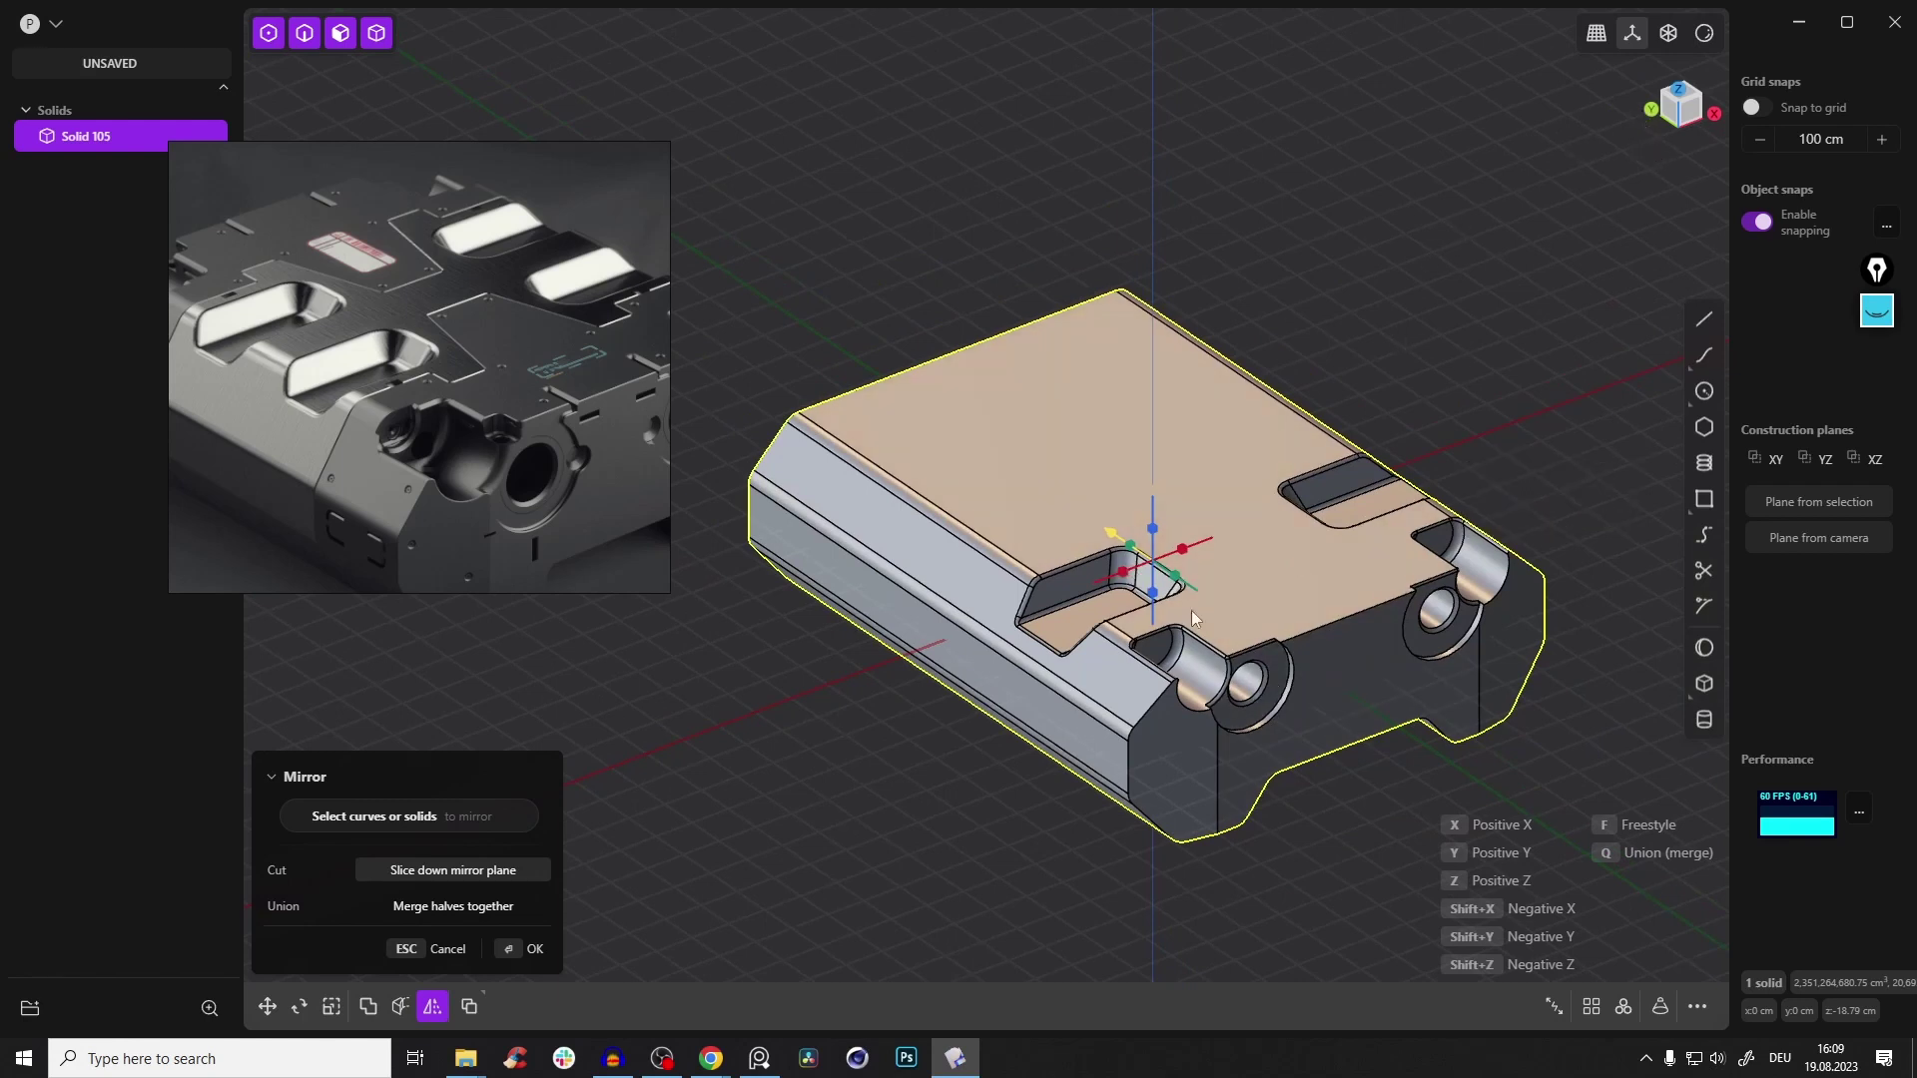
key(y)
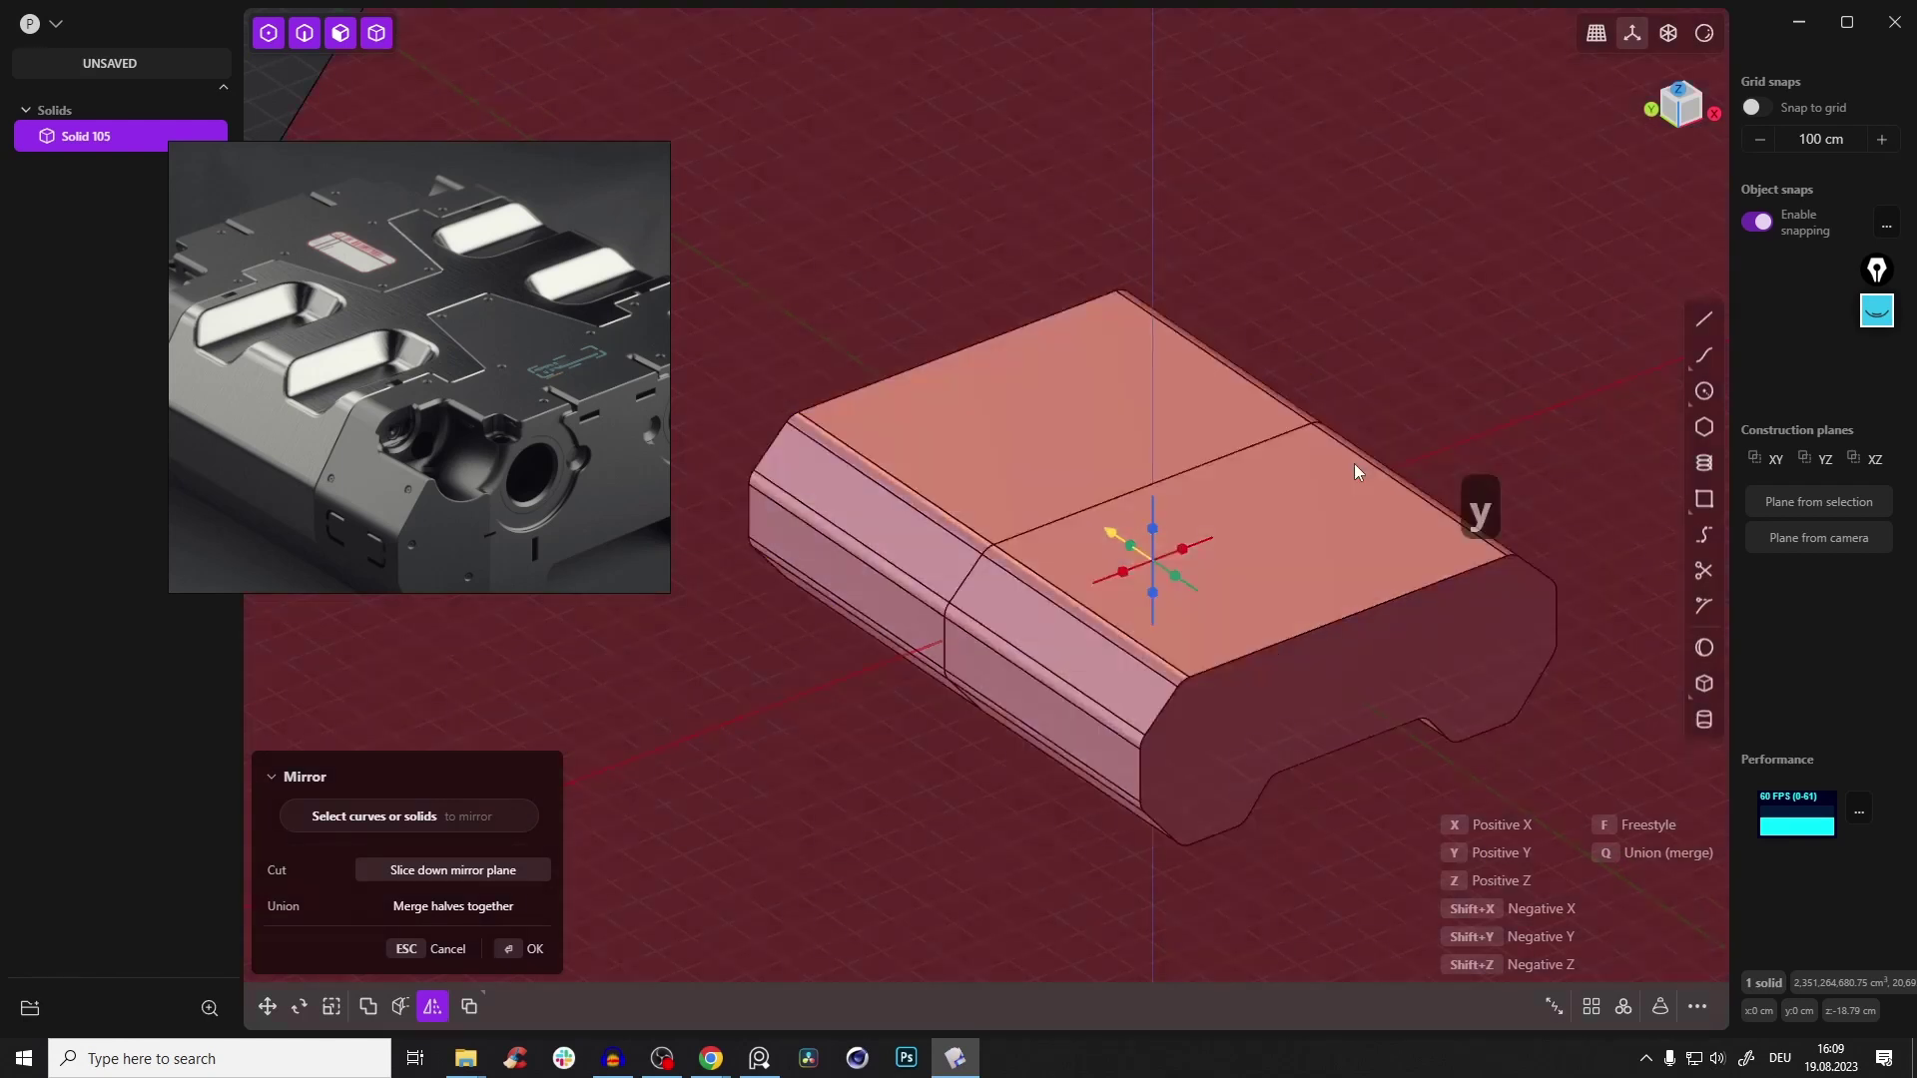
middle_drag(1354, 463, 1381, 320)
key(Escape)
key(Escape)
Mirror the front half of the body along Y onto the back, merging the halves together
click(1248, 427)
middle_drag(1248, 427, 1201, 381)
key(alt+x)
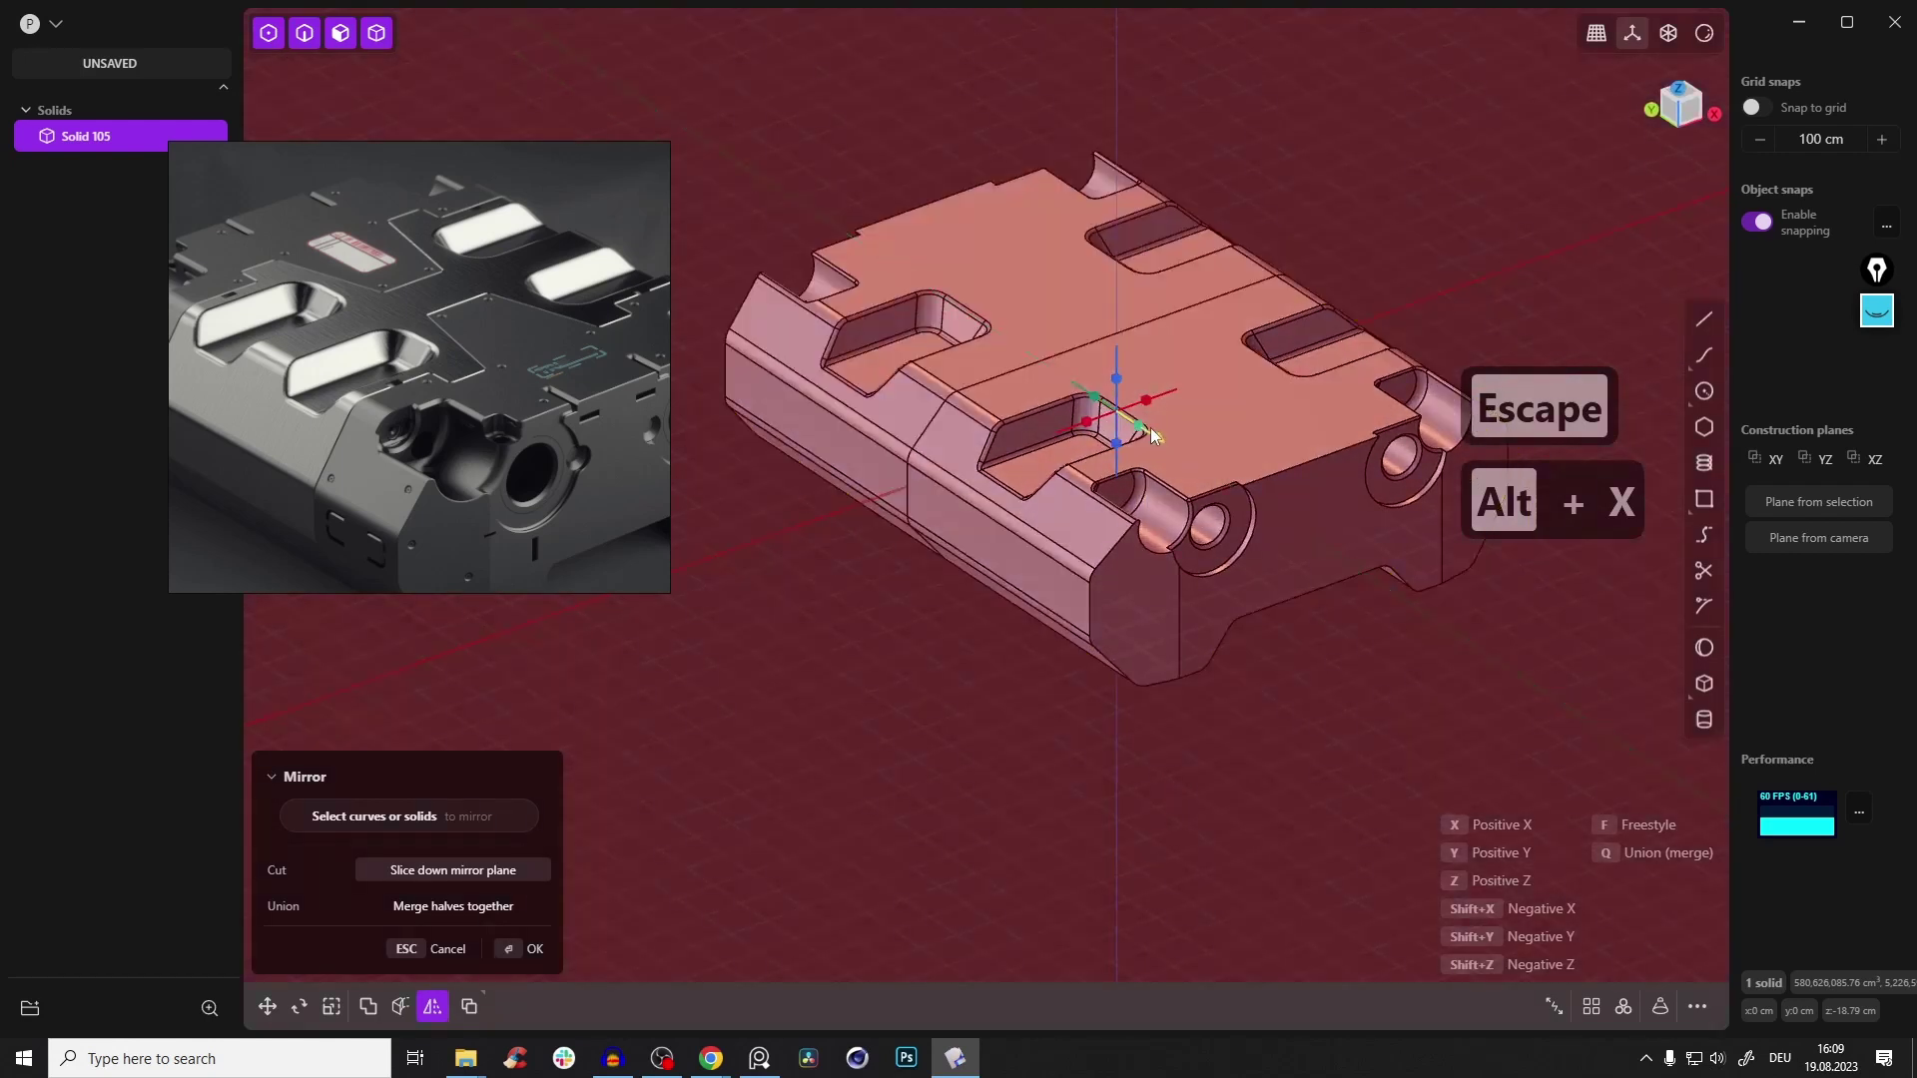
click(477, 909)
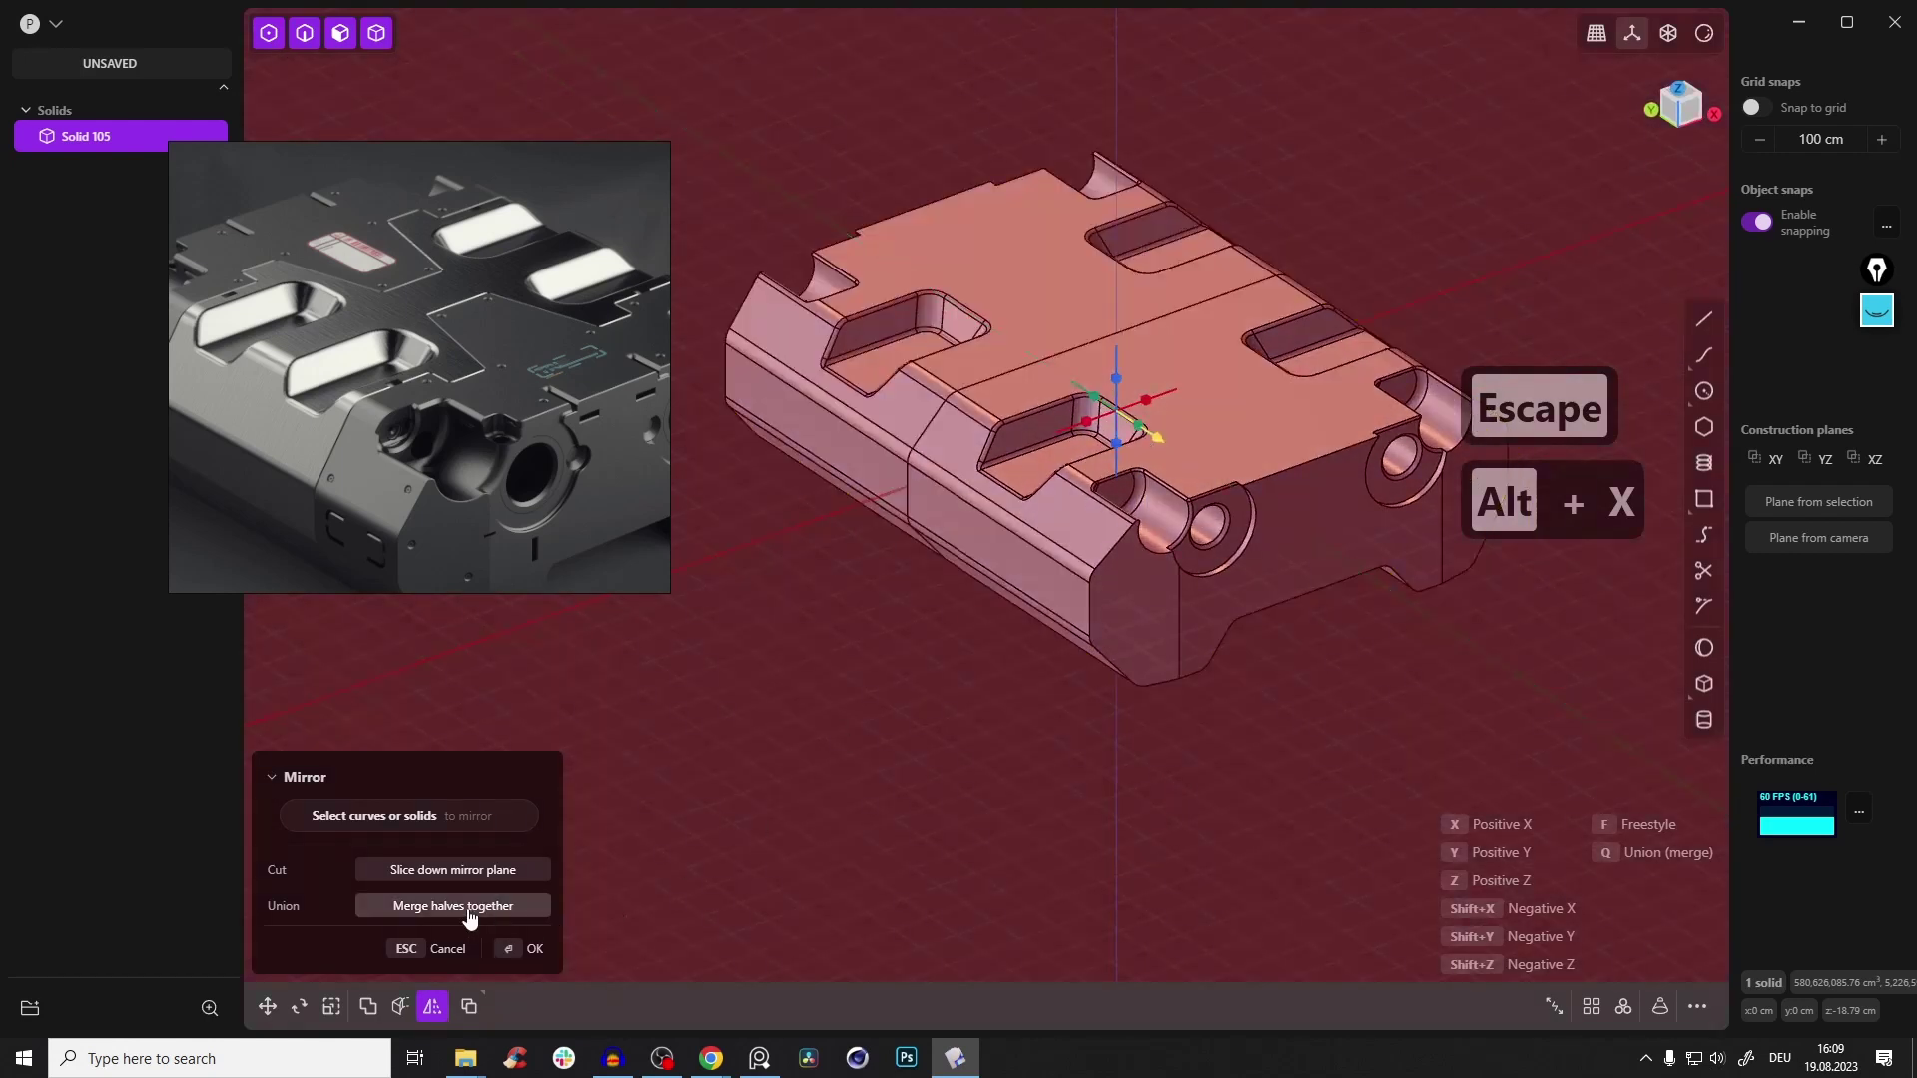
click(535, 951)
key(e)
mouse_move(1014, 811)
middle_down()
mouse_move(1091, 719)
mouse_move(1076, 605)
mouse_move(1116, 612)
mouse_move(747, 649)
mouse_move(859, 571)
mouse_move(1126, 591)
mouse_move(1211, 710)
mouse_move(1092, 427)
mouse_move(1092, 587)
mouse_move(1177, 427)
mouse_move(1210, 494)
mouse_move(1177, 524)
mouse_move(1088, 535)
mouse_move(1194, 574)
mouse_move(1034, 589)
middle_up()
key(e)
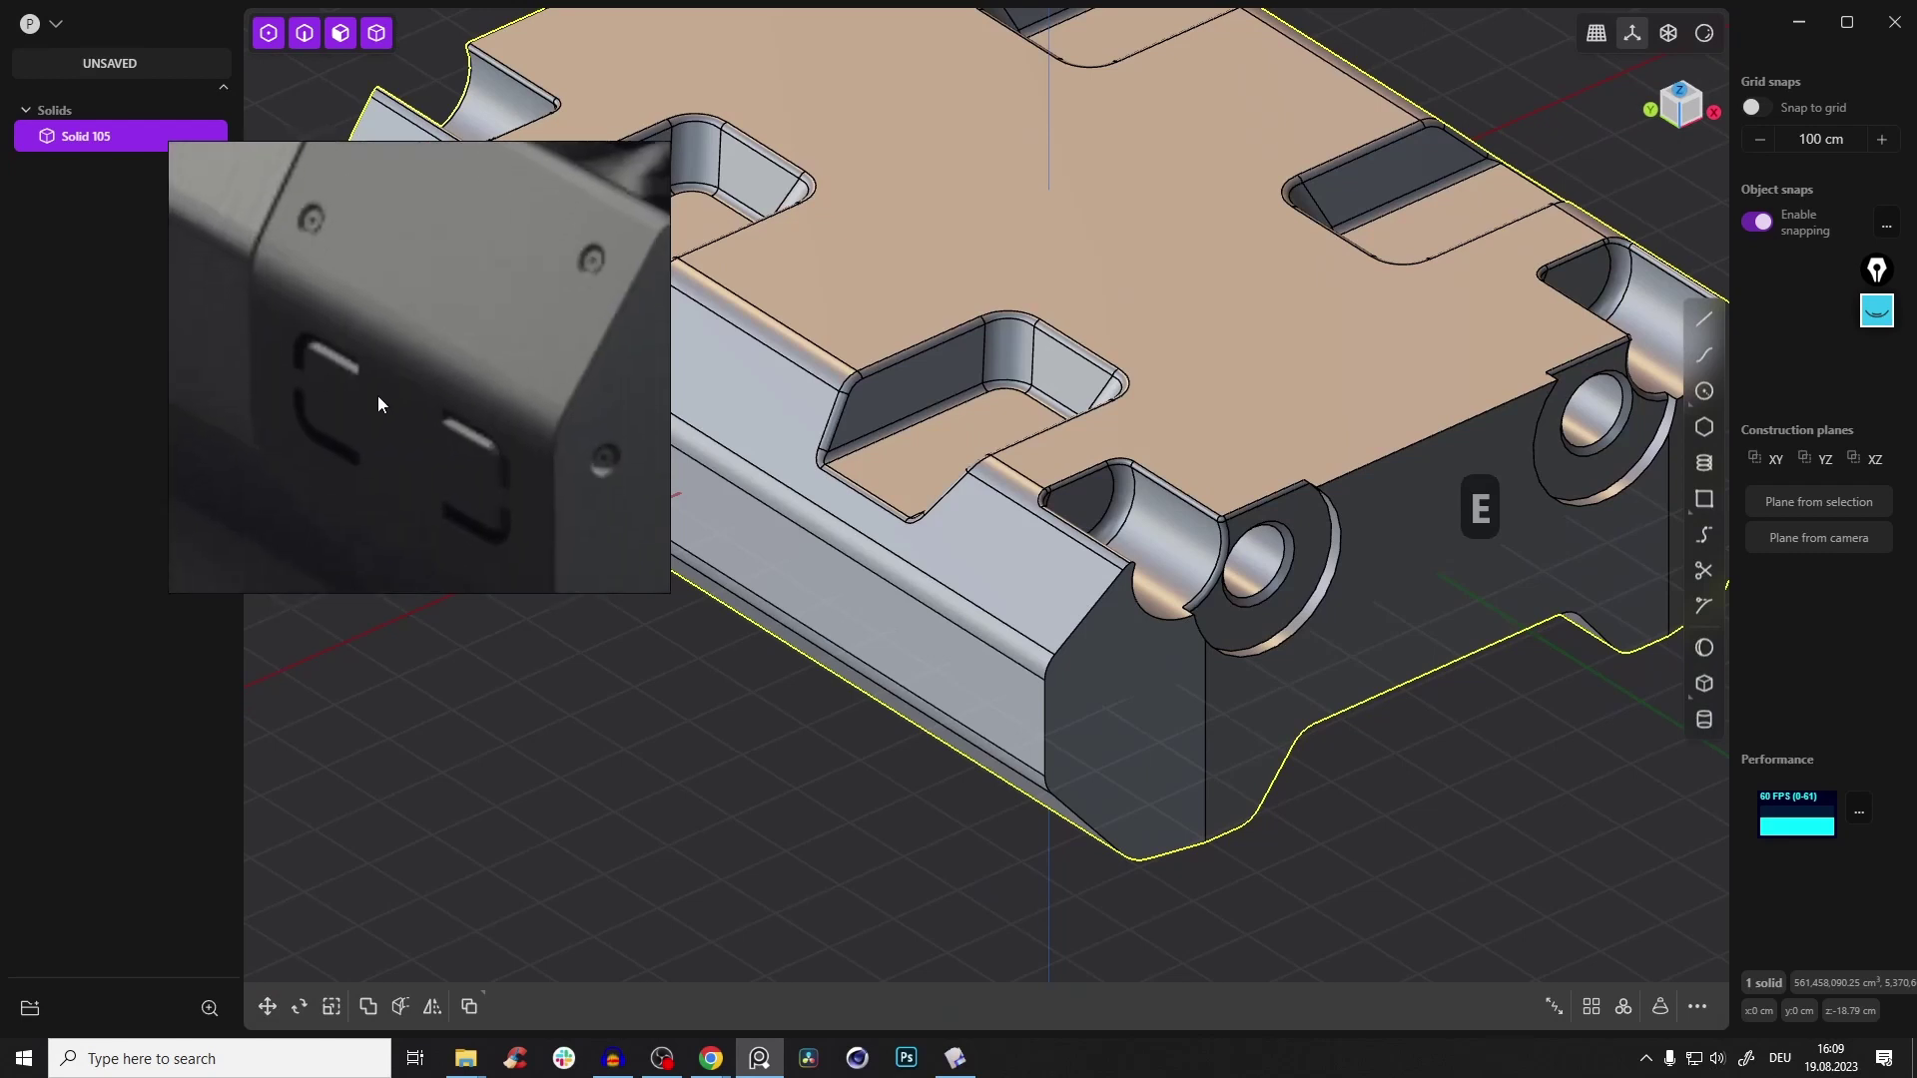
In the left view, draw a rectangle about 265 by 82 cm centred on the midpoint of the side face's end edge
middle_drag(992, 530, 1045, 519)
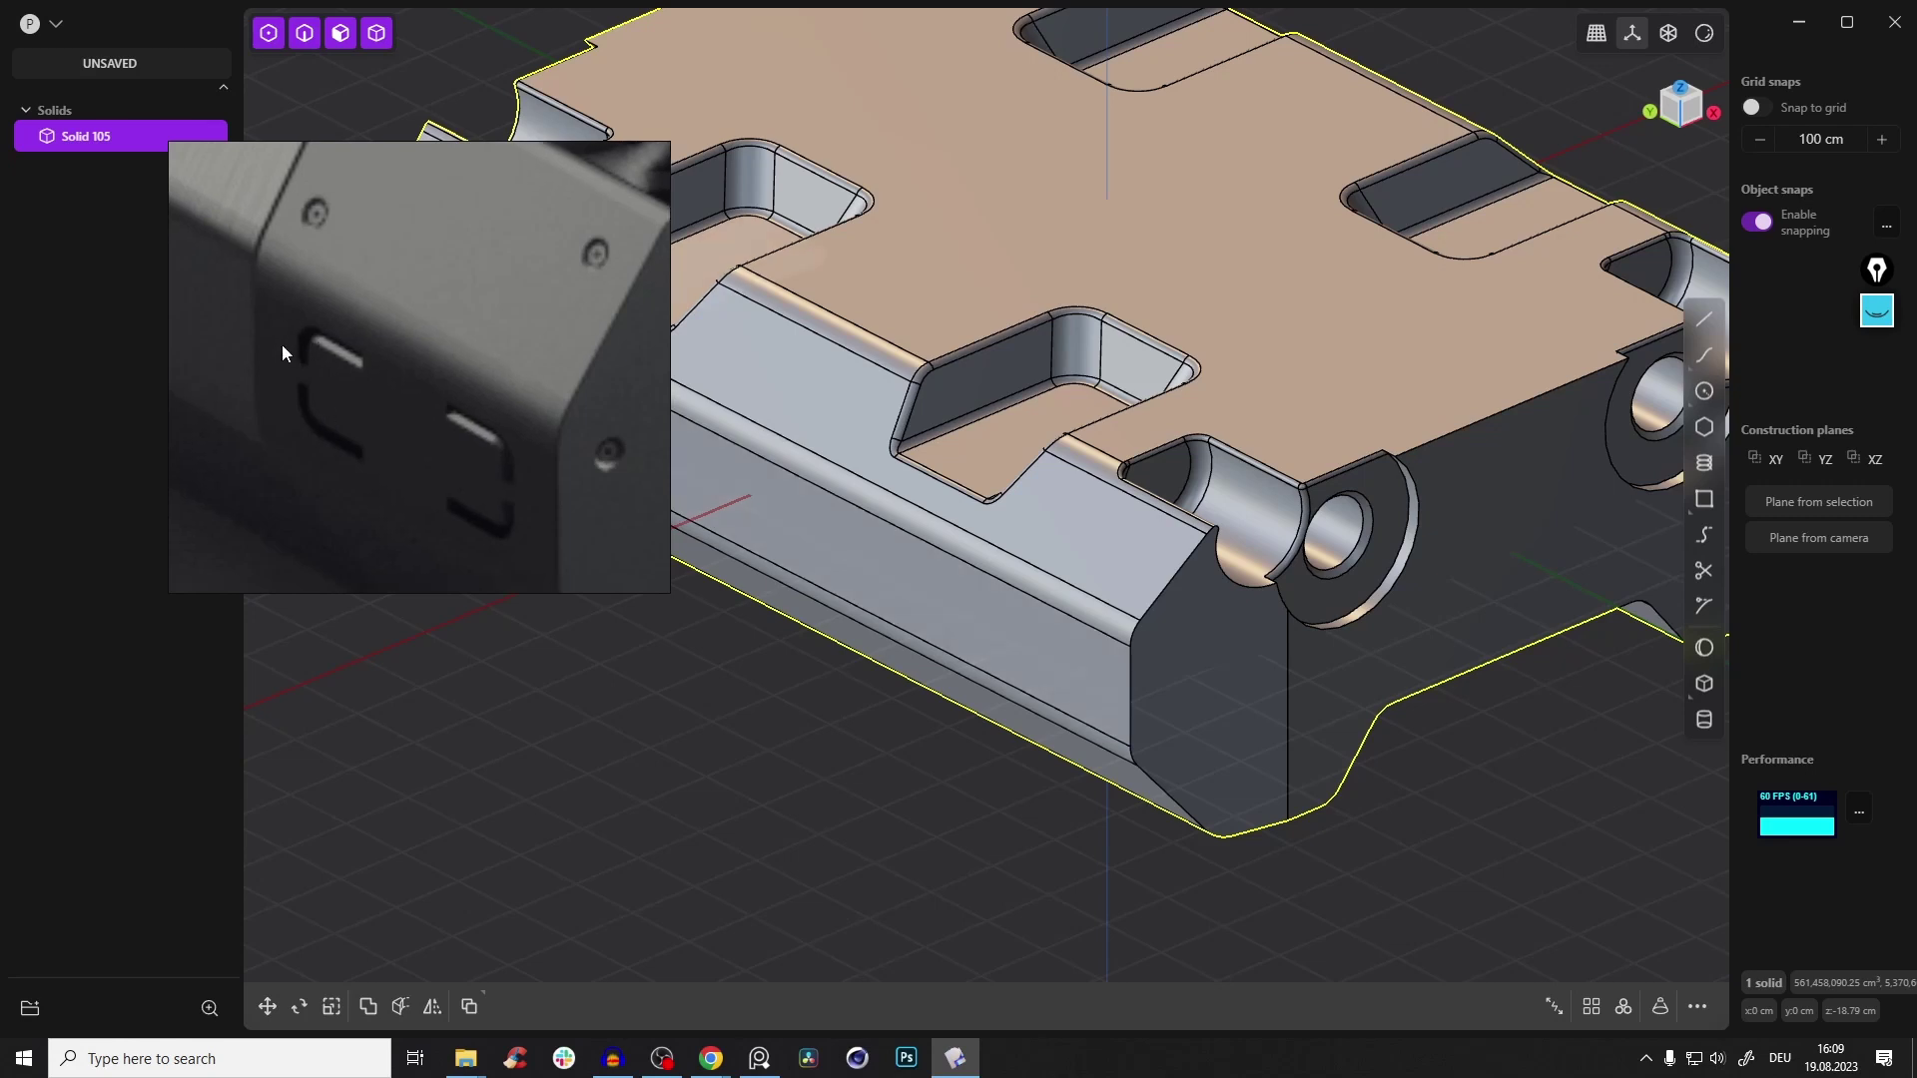
click(1677, 114)
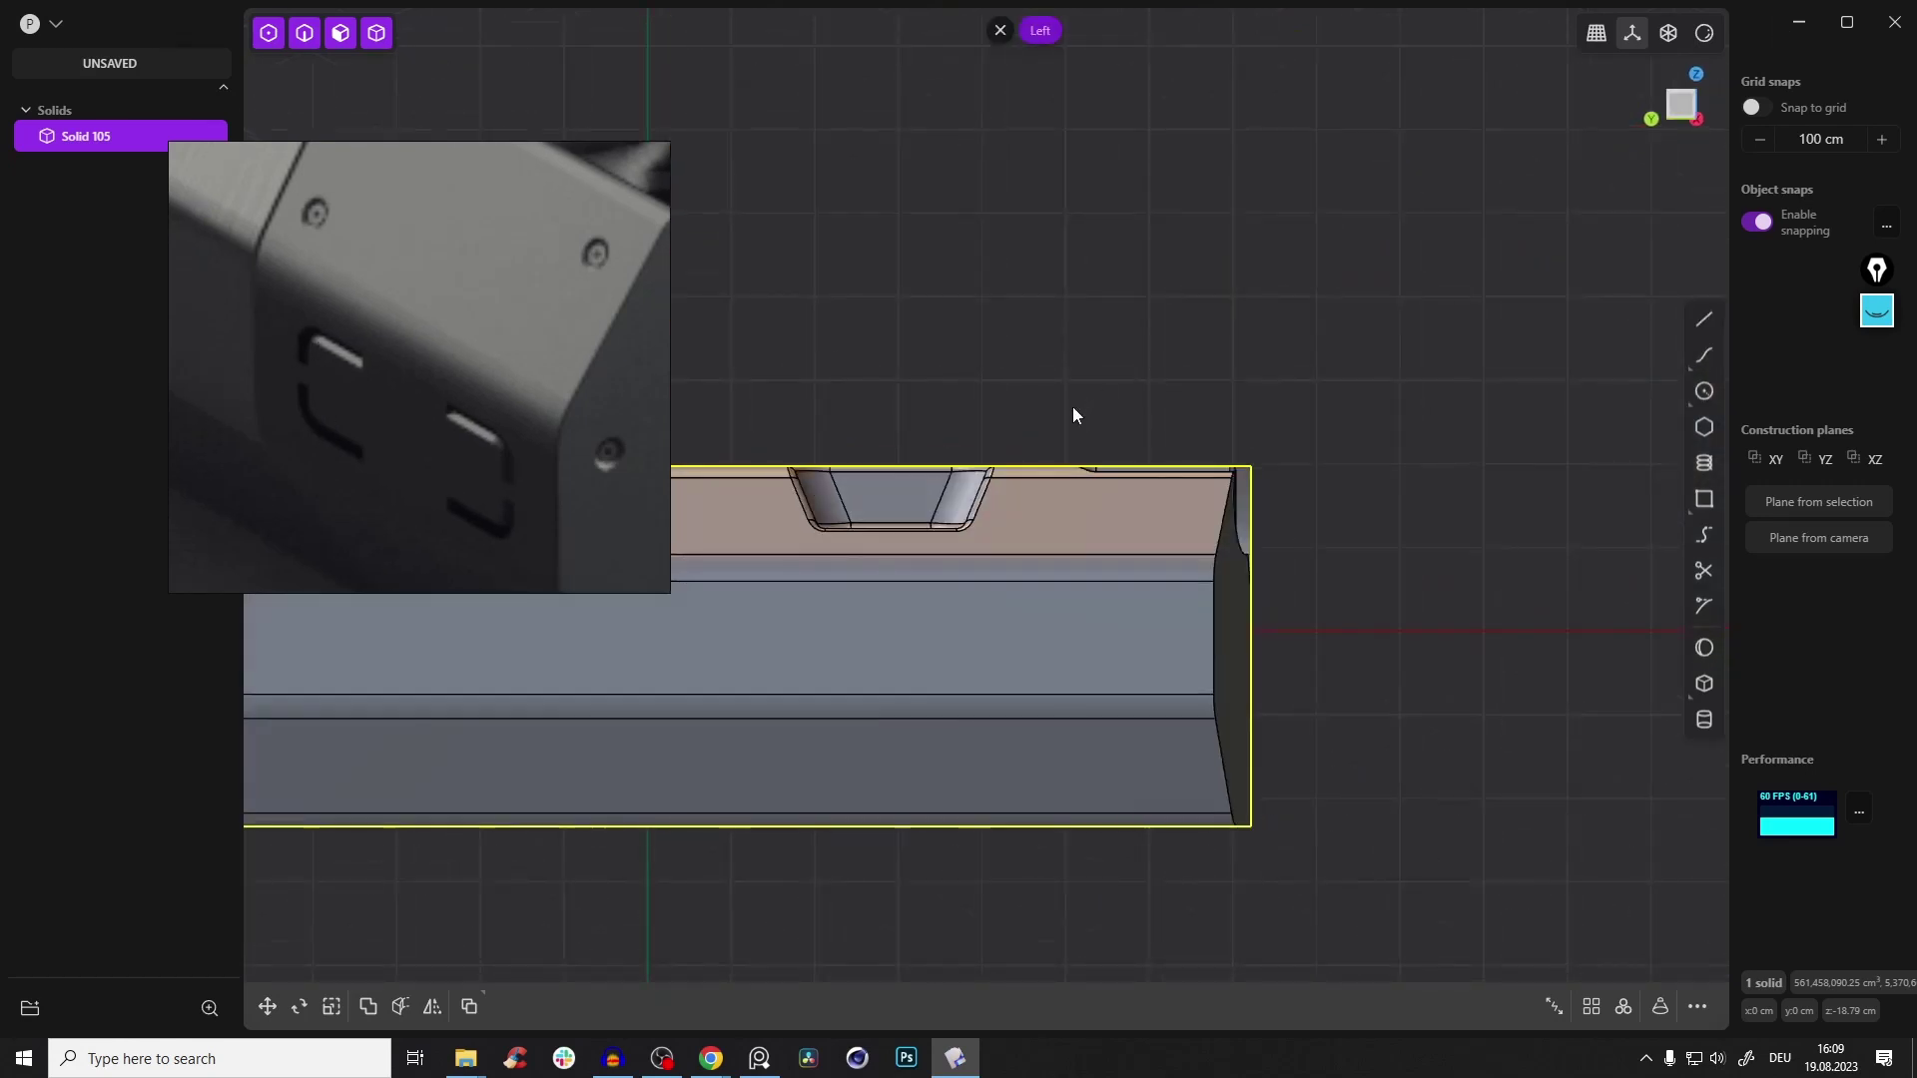
scroll(1152, 441, up, 5)
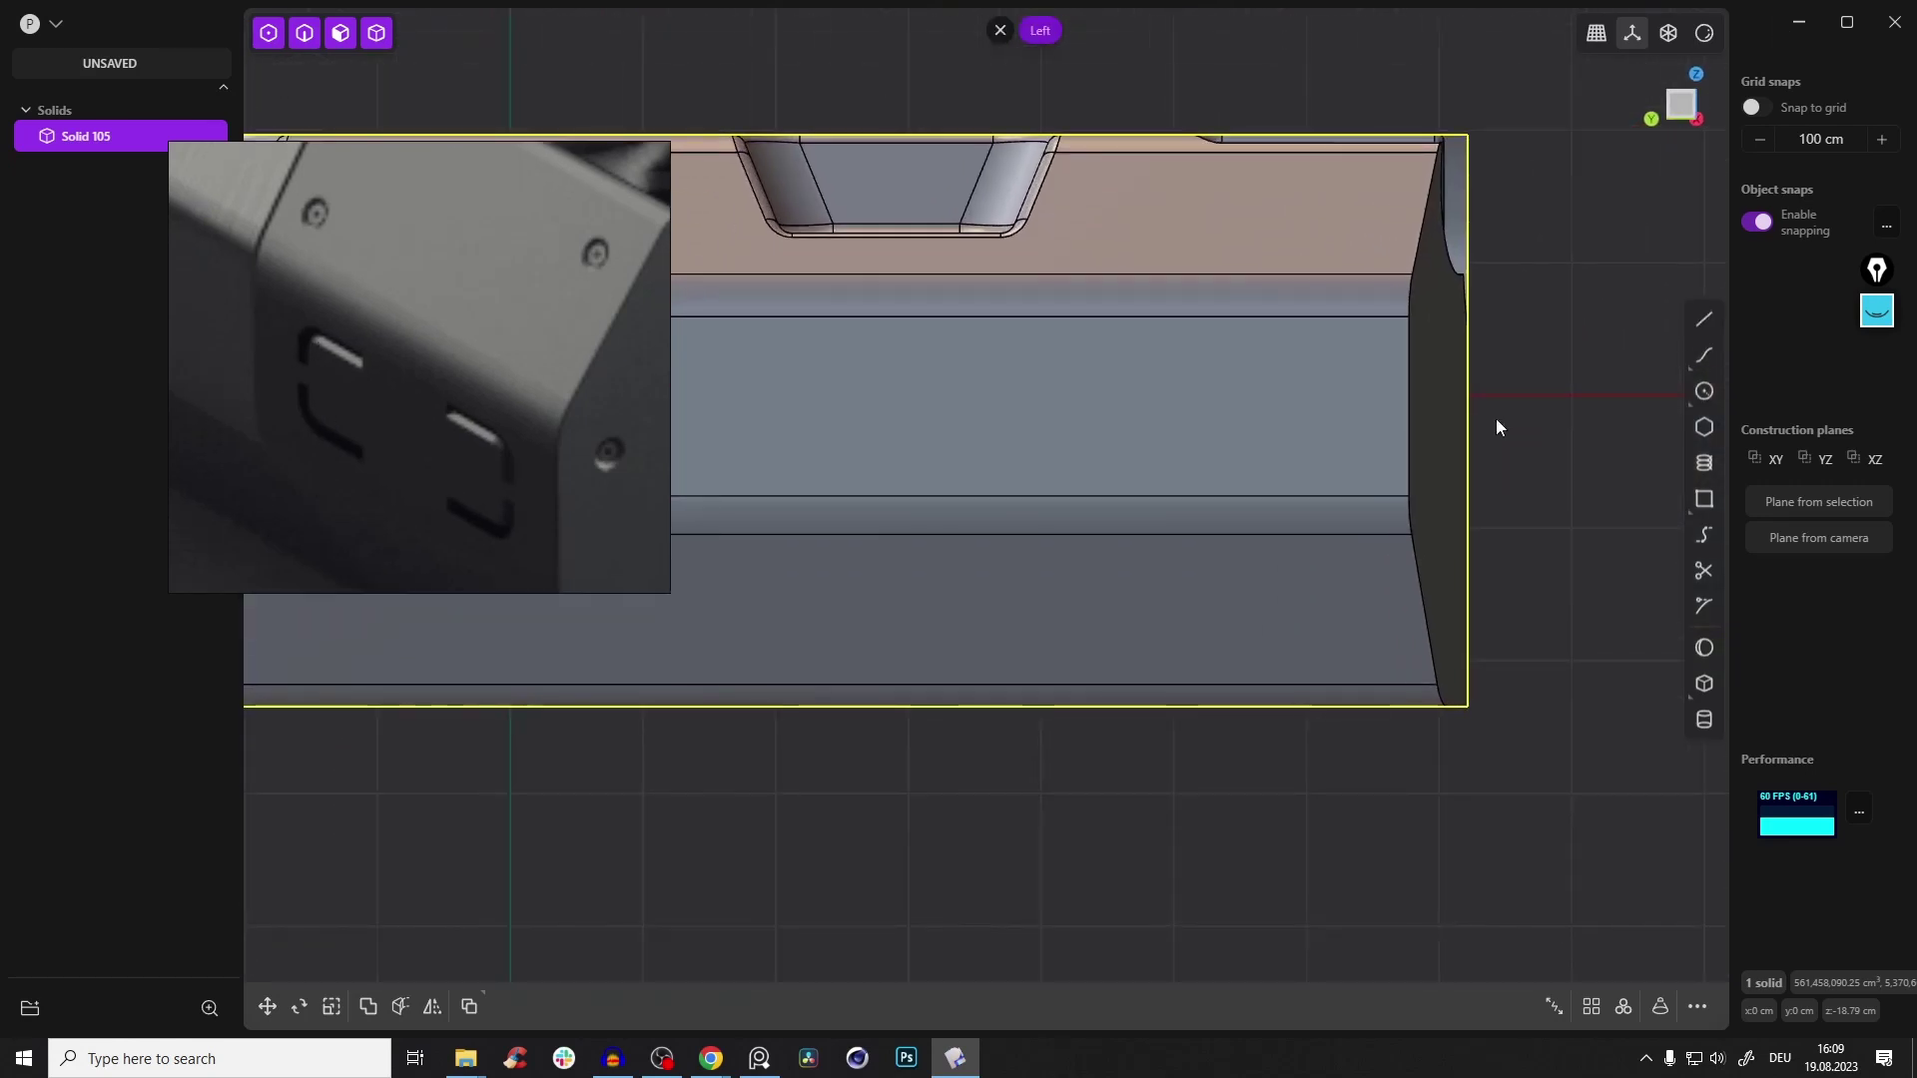
click(1497, 423)
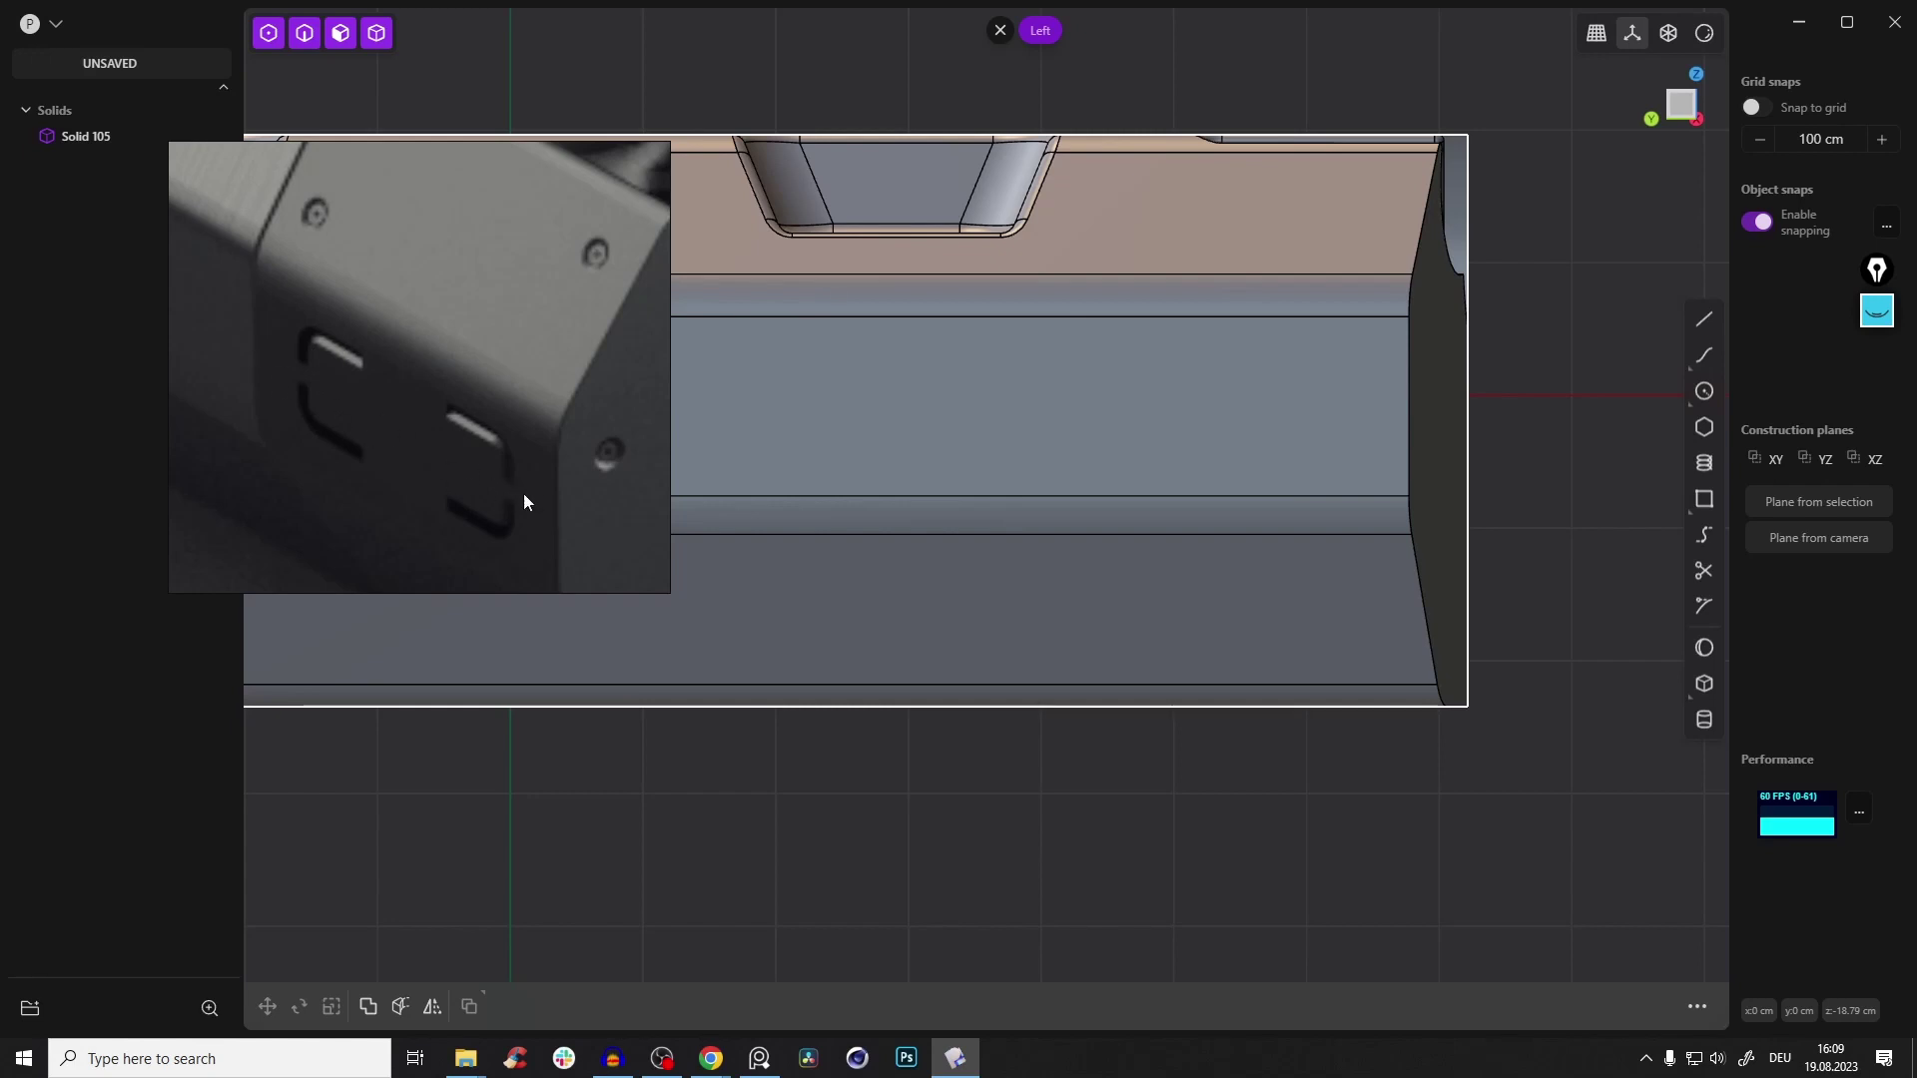
scroll(1507, 507, up, 4)
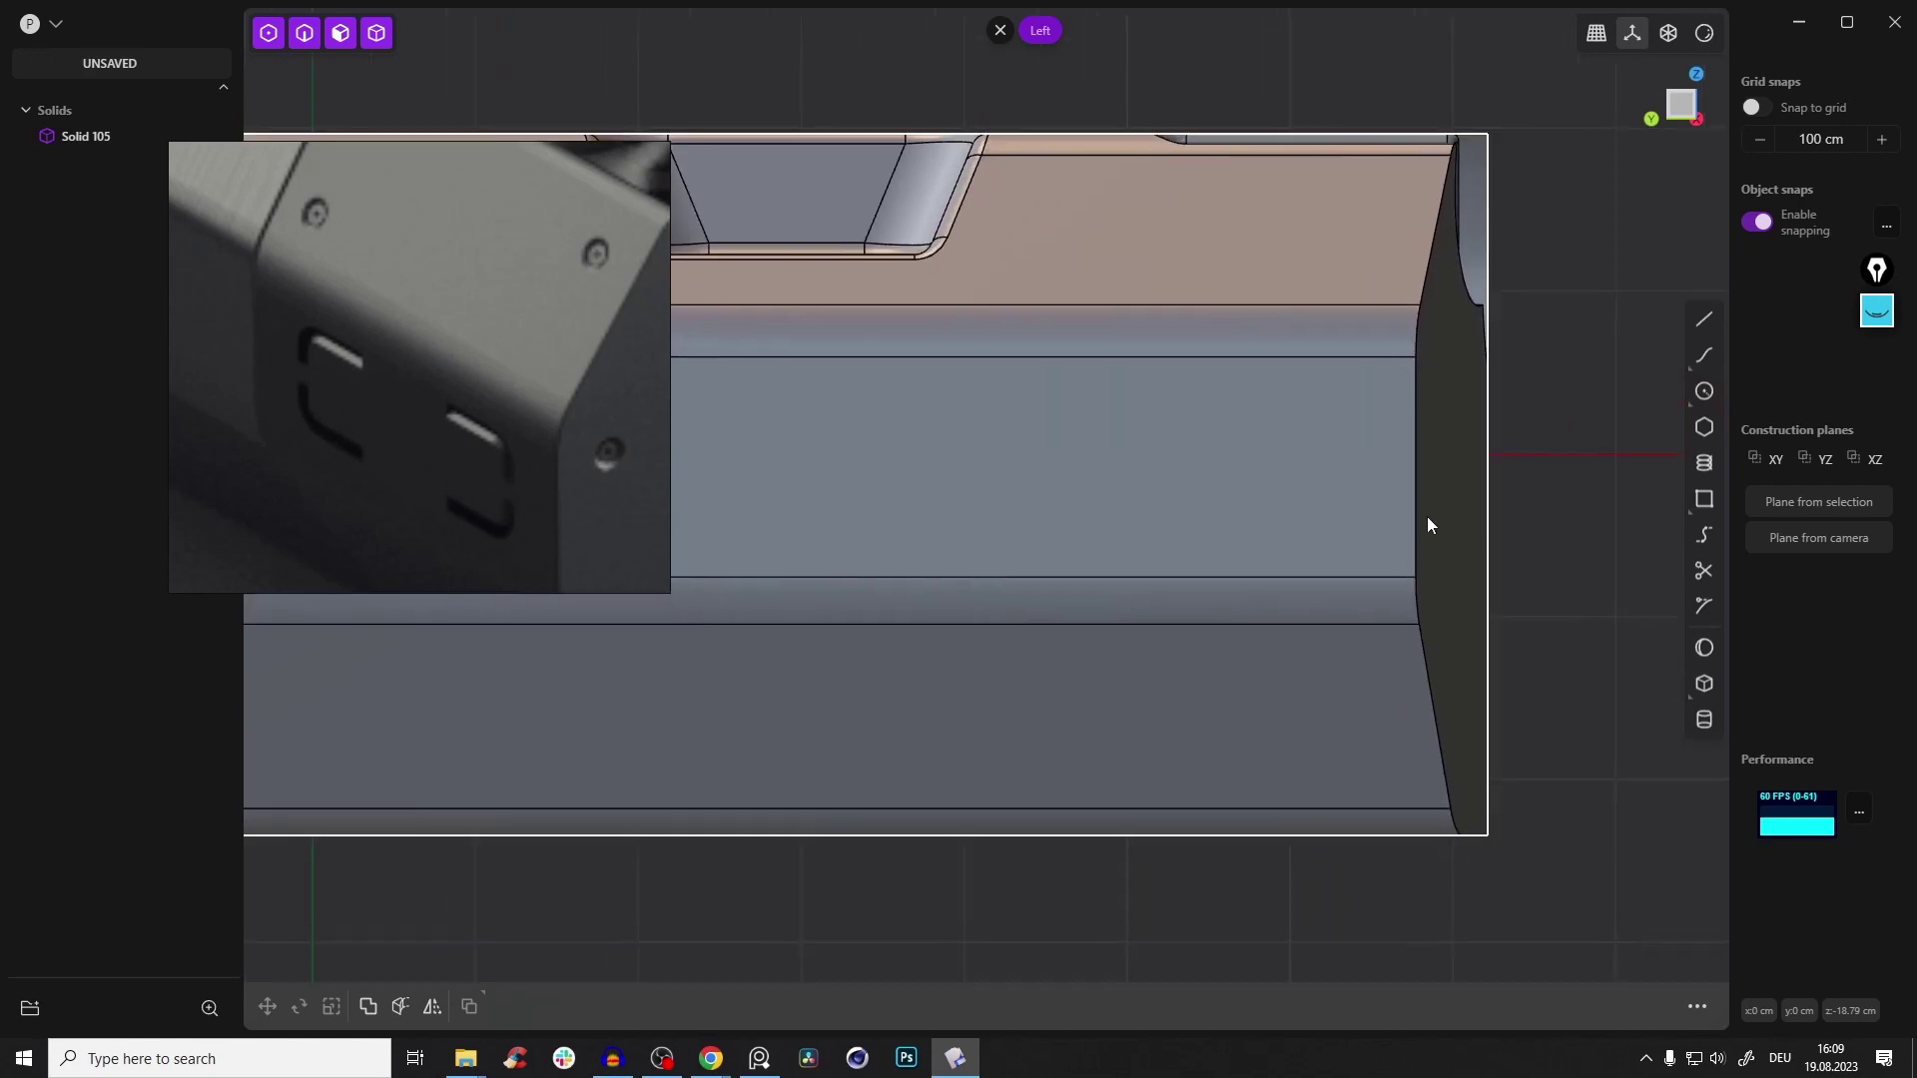
click(1703, 499)
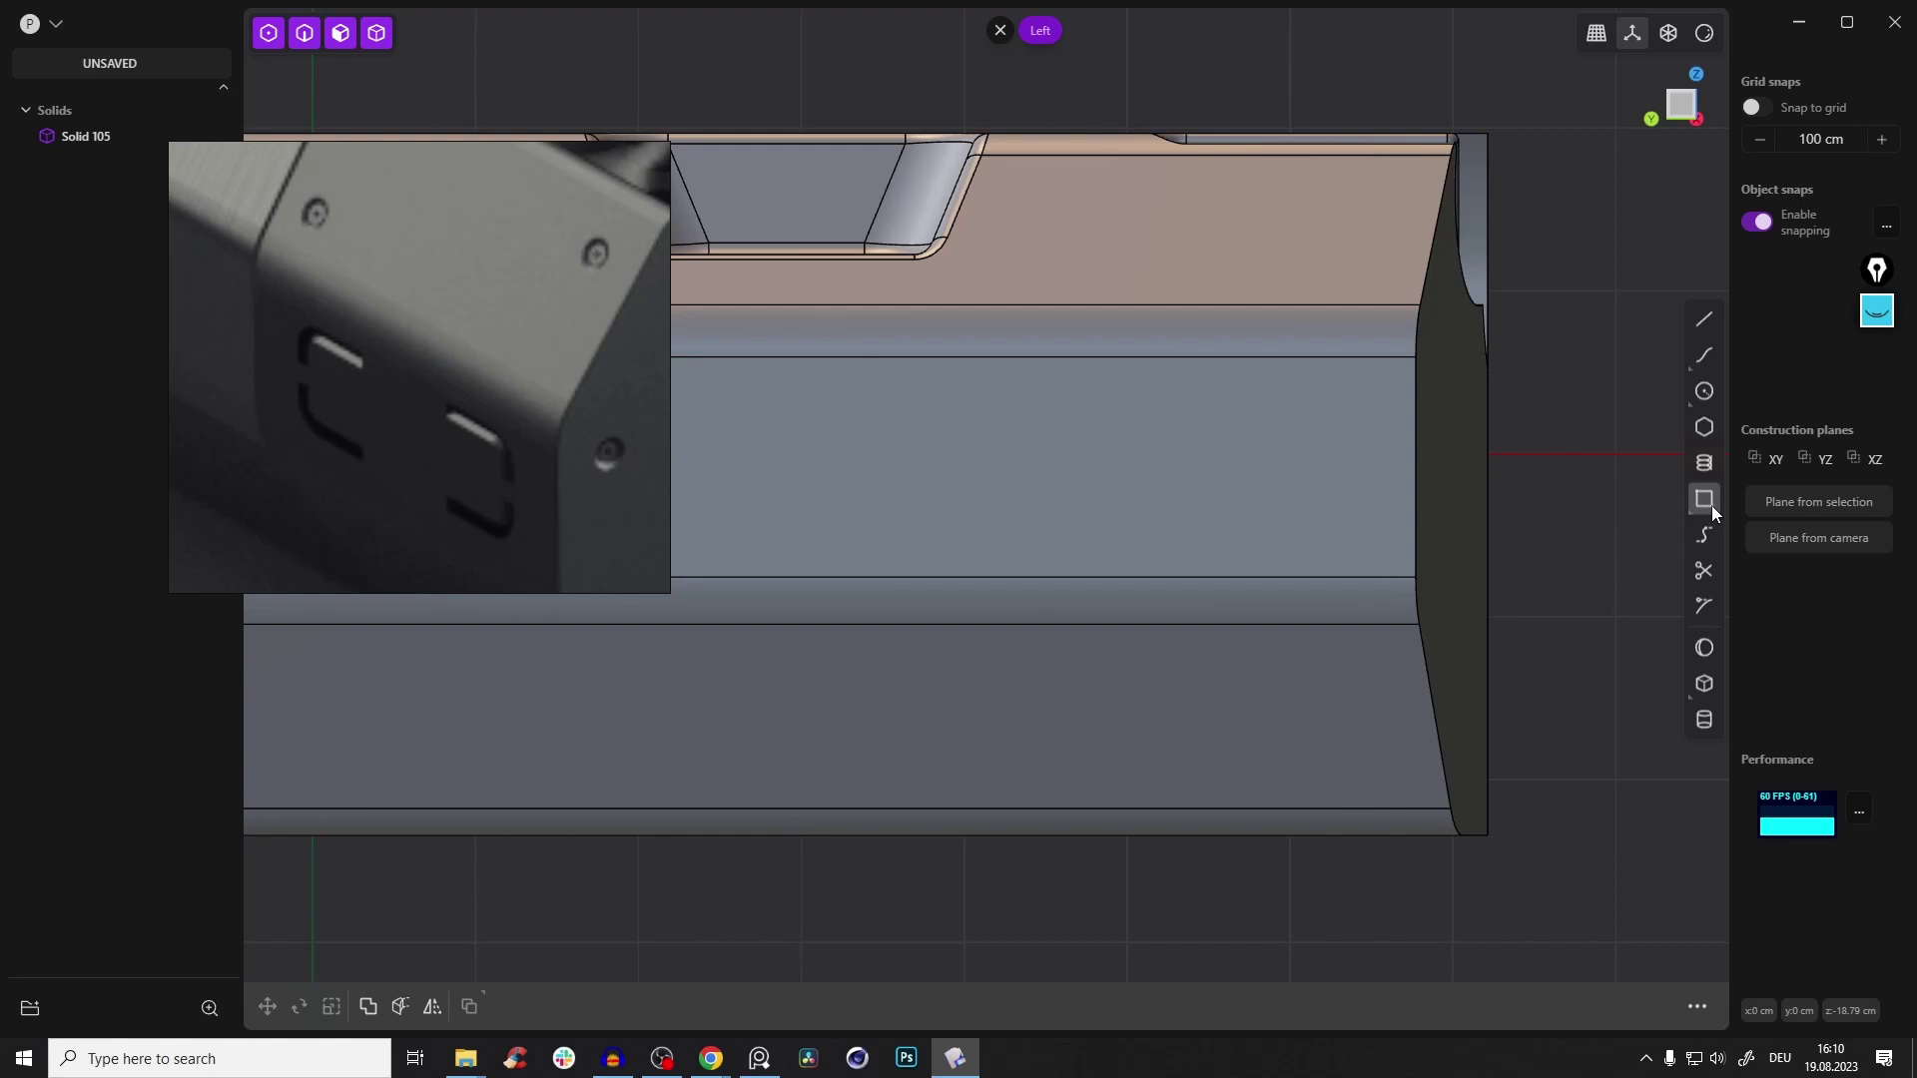
shift+middle_drag(1368, 443, 1350, 475)
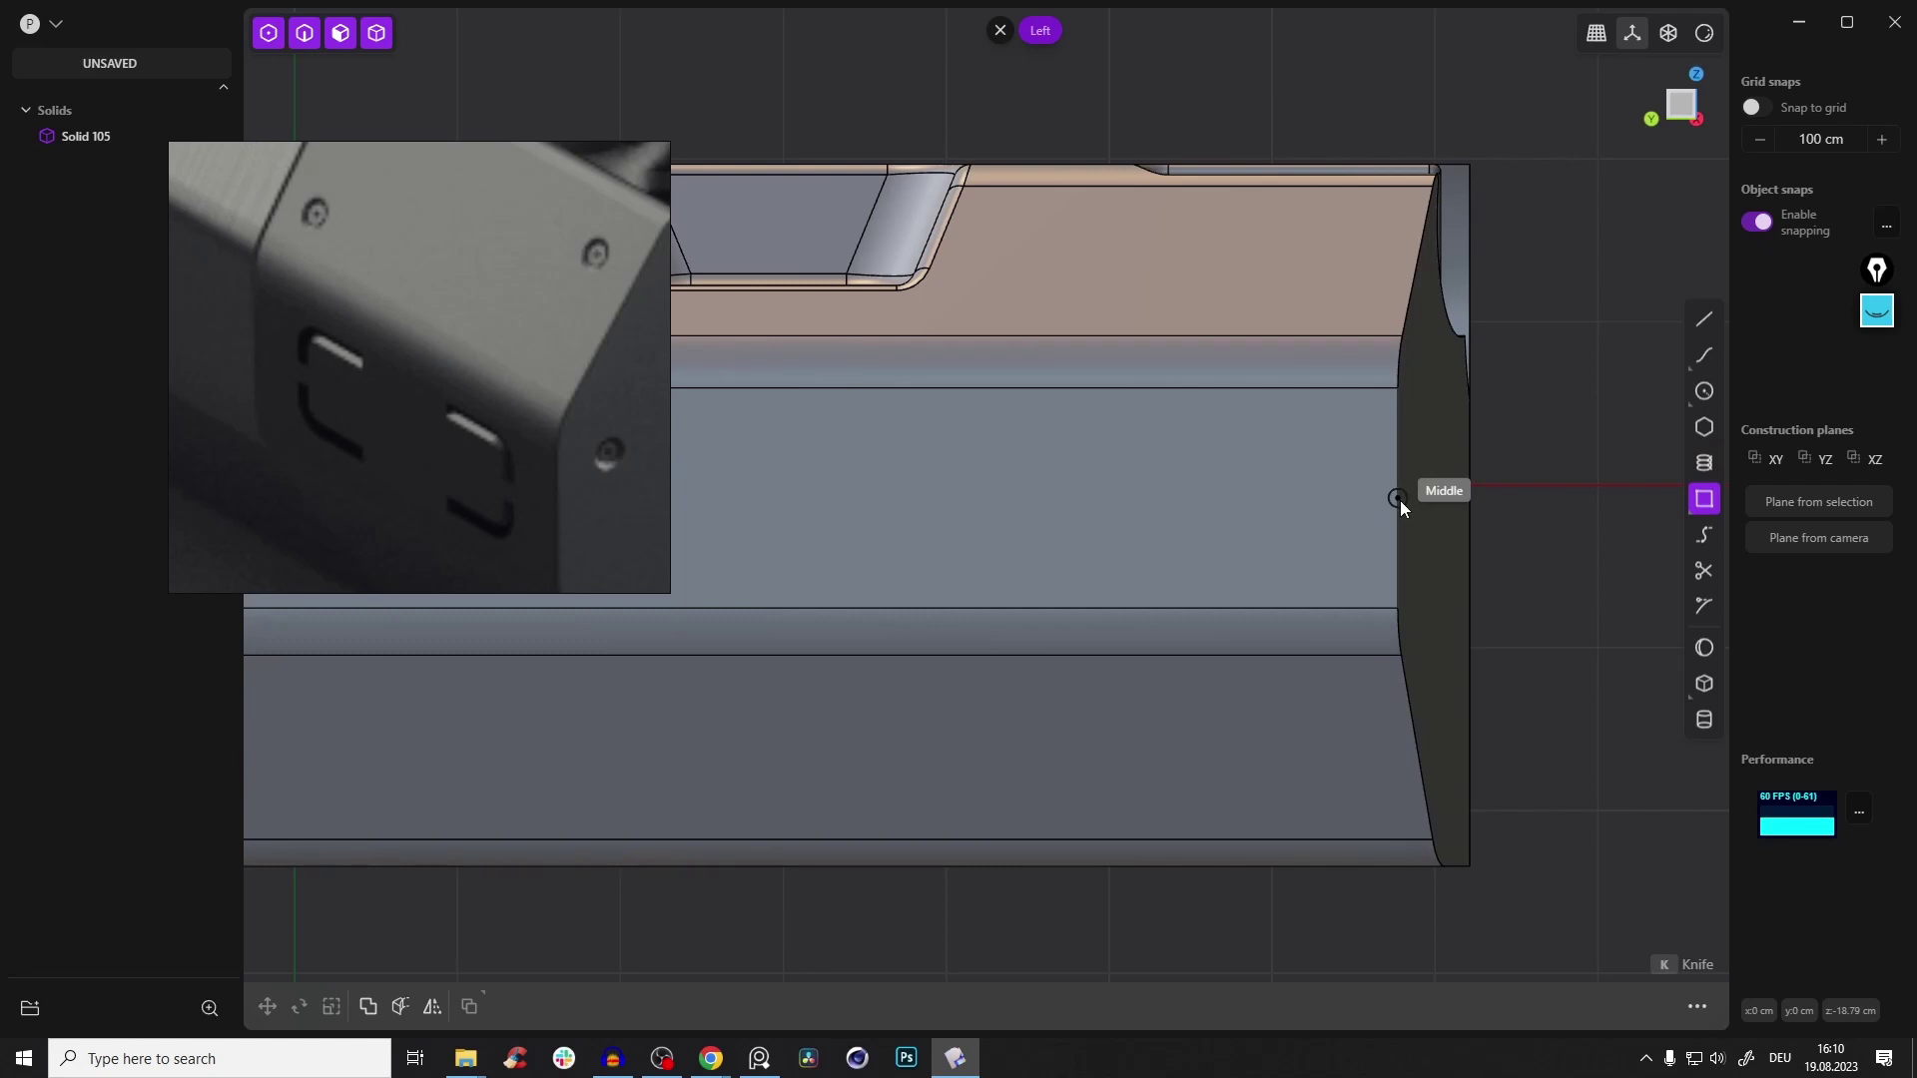
click(1398, 498)
shift+middle_drag(1602, 397, 1439, 433)
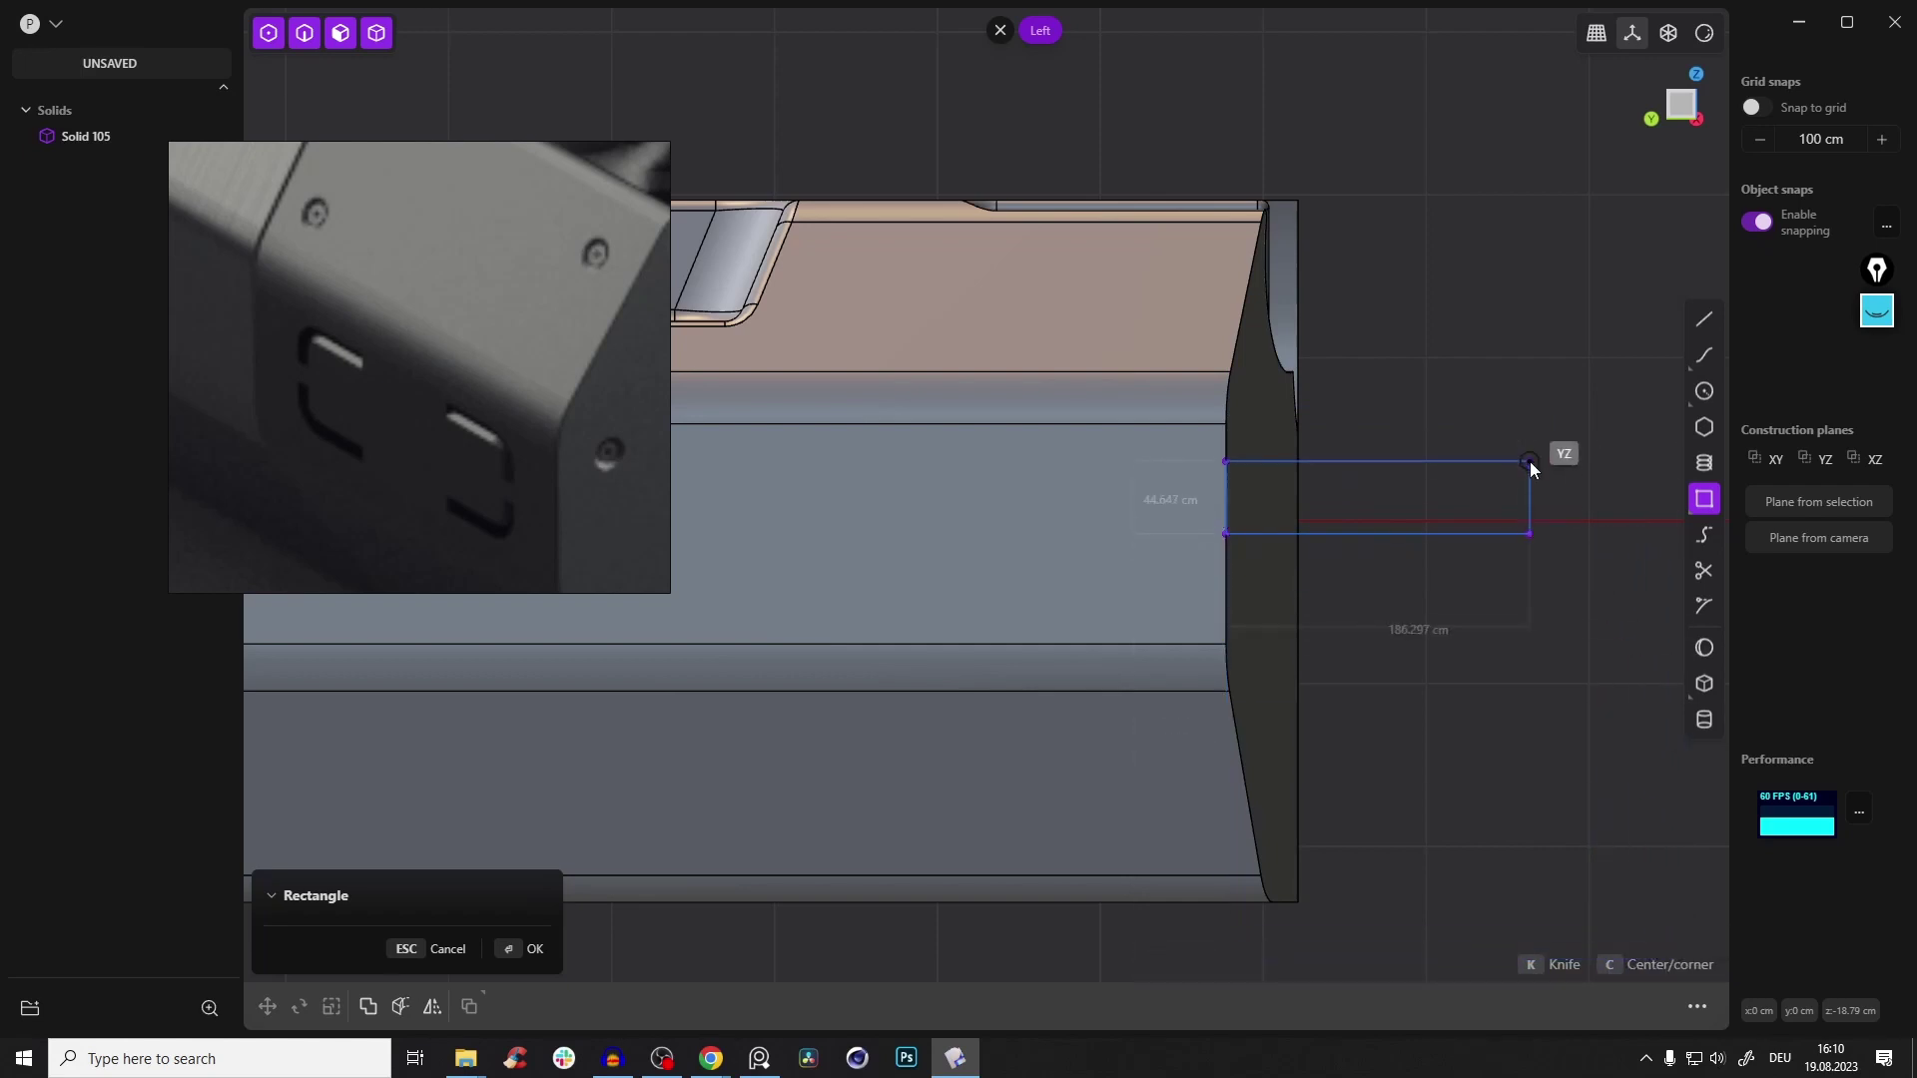
key(c)
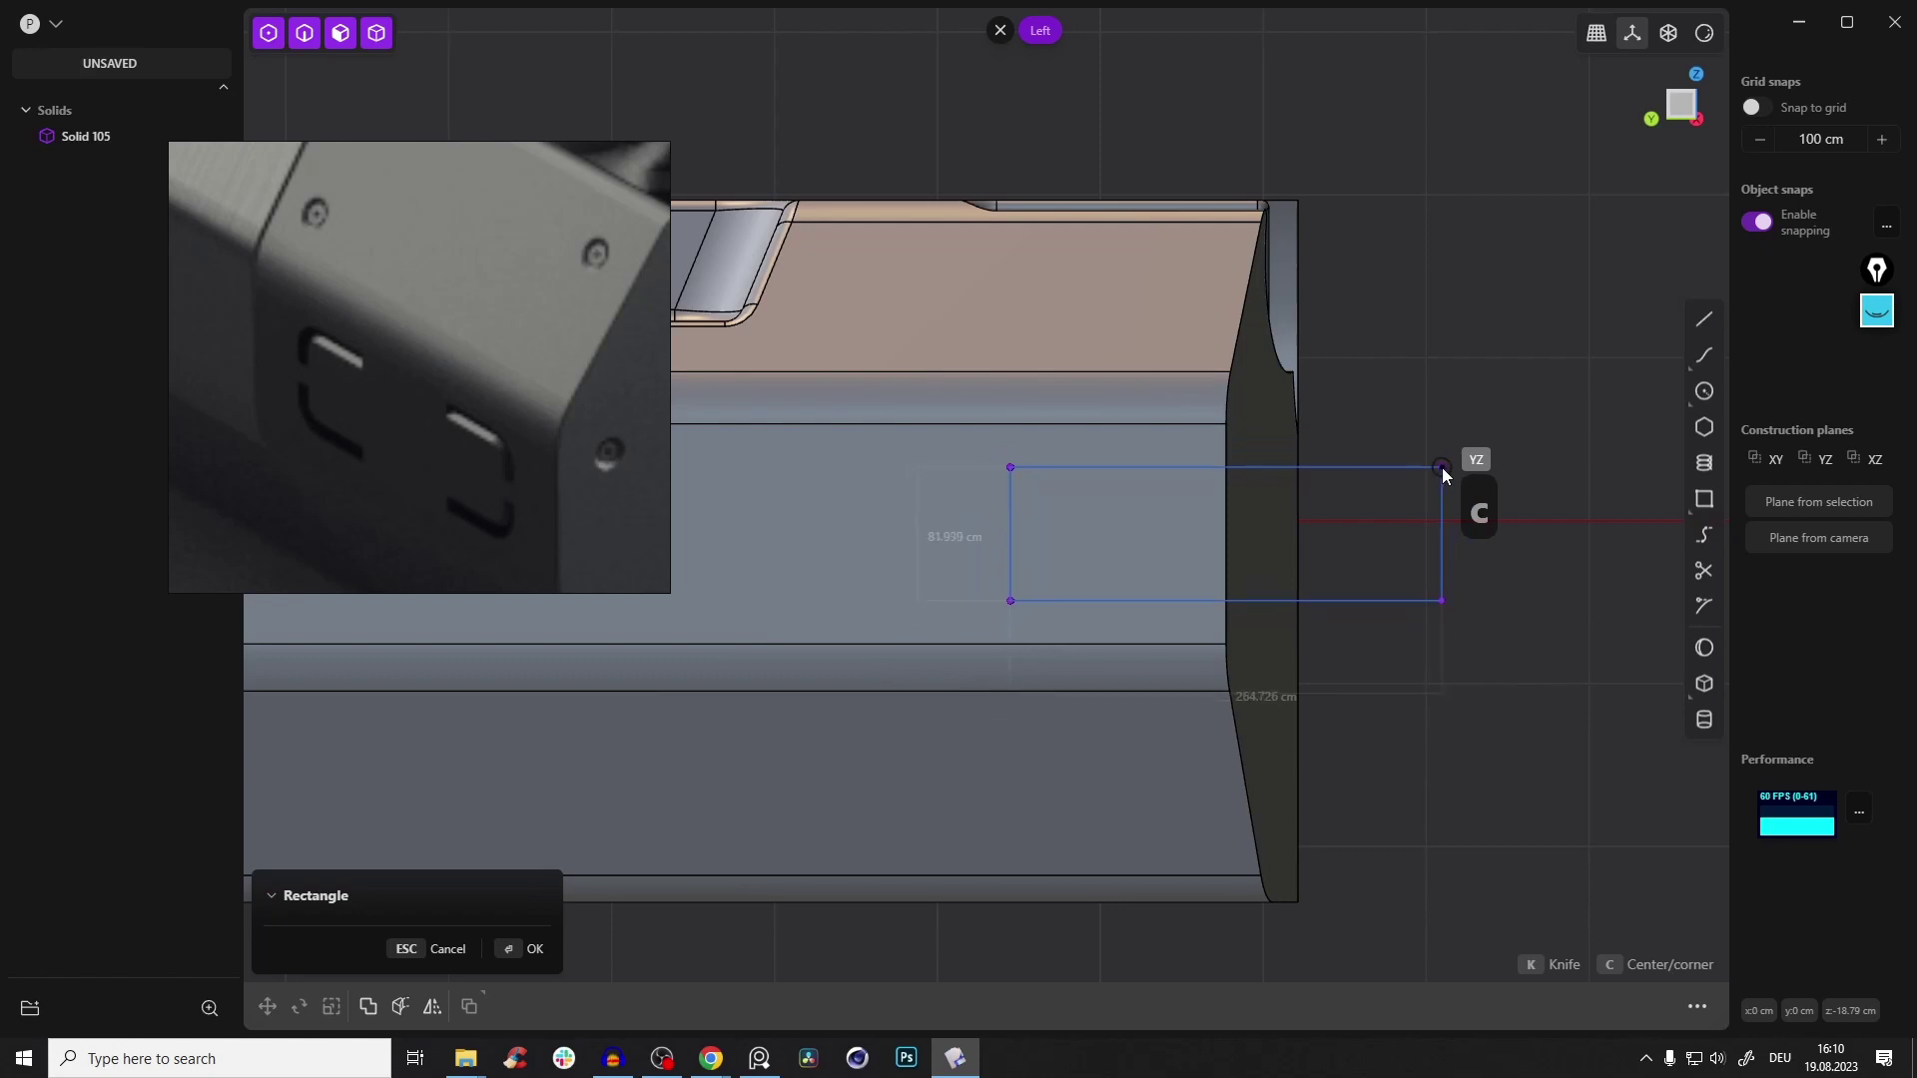
click(1442, 468)
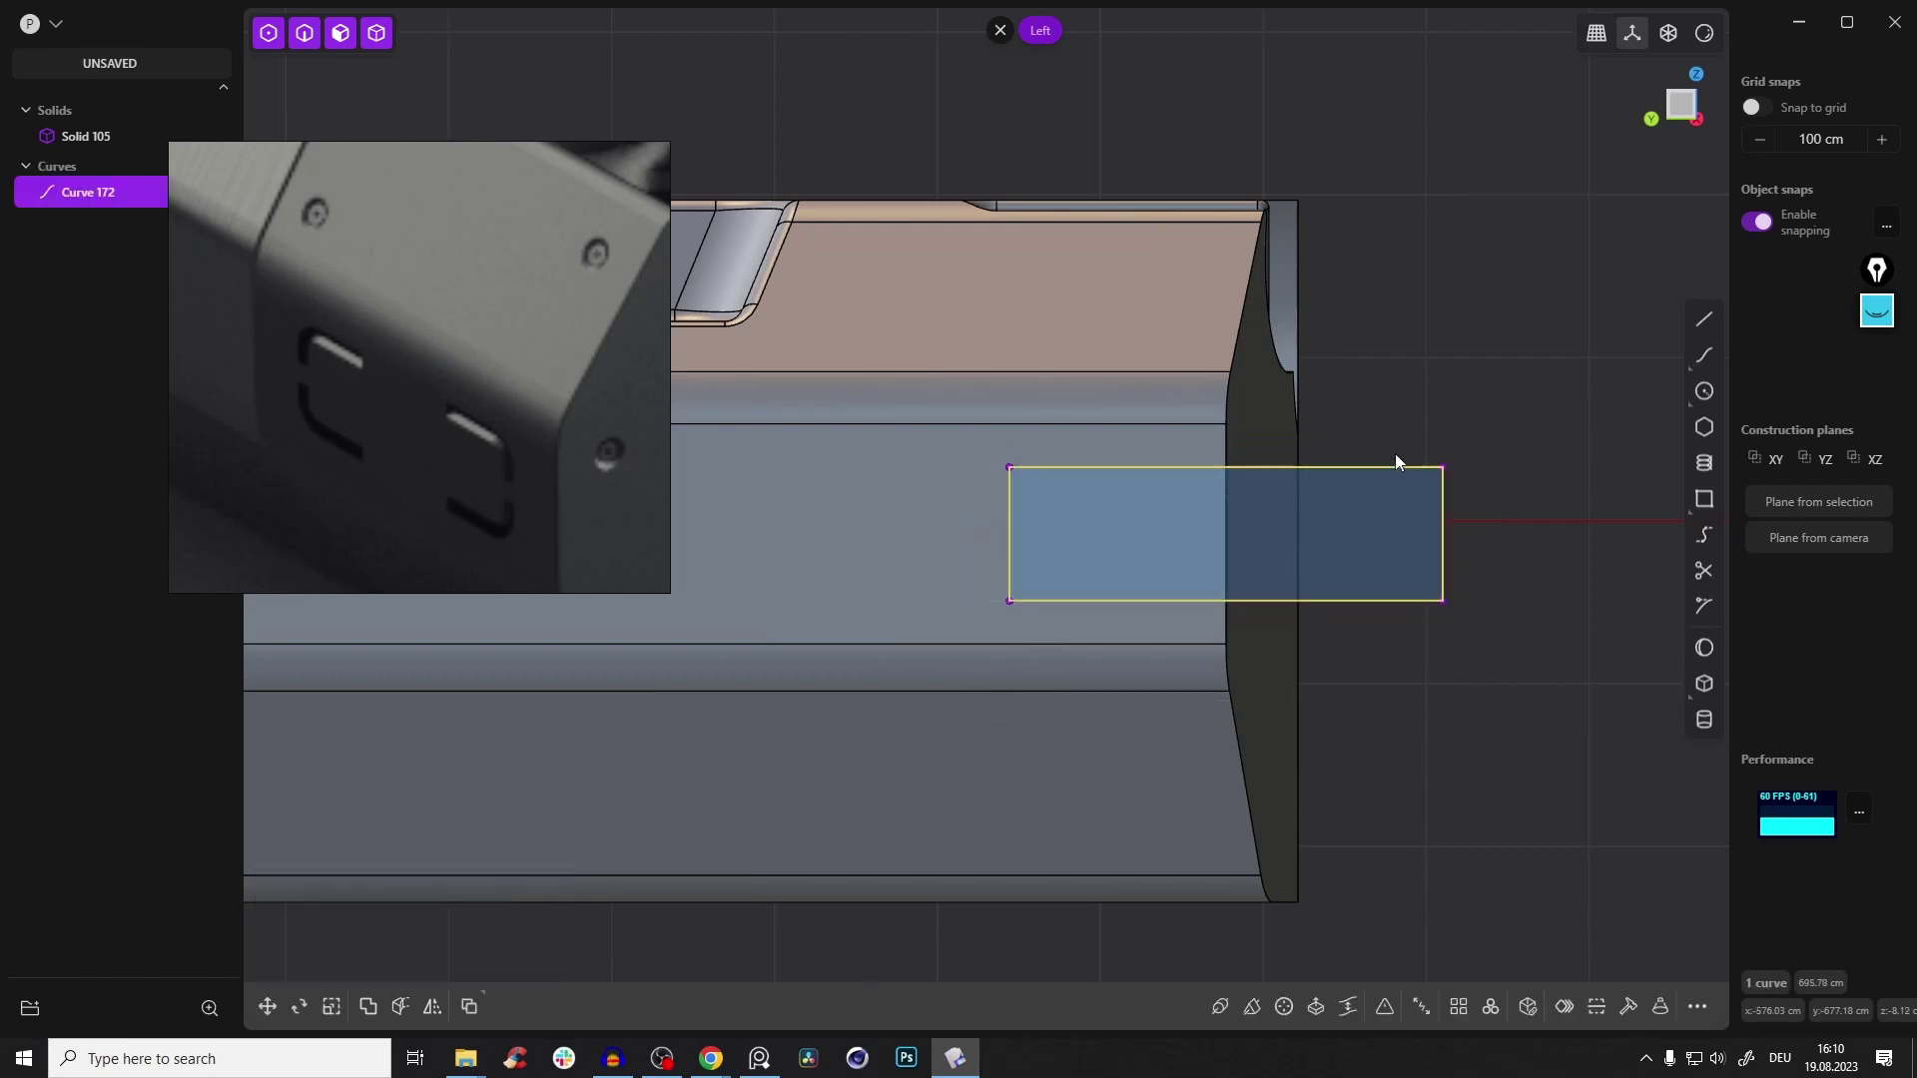
Move the rectangle along Y so it lies fully on the flat side face near its end edge
key(g)
drag(903, 575, 901, 575)
shift+middle_drag(1049, 561, 1183, 569)
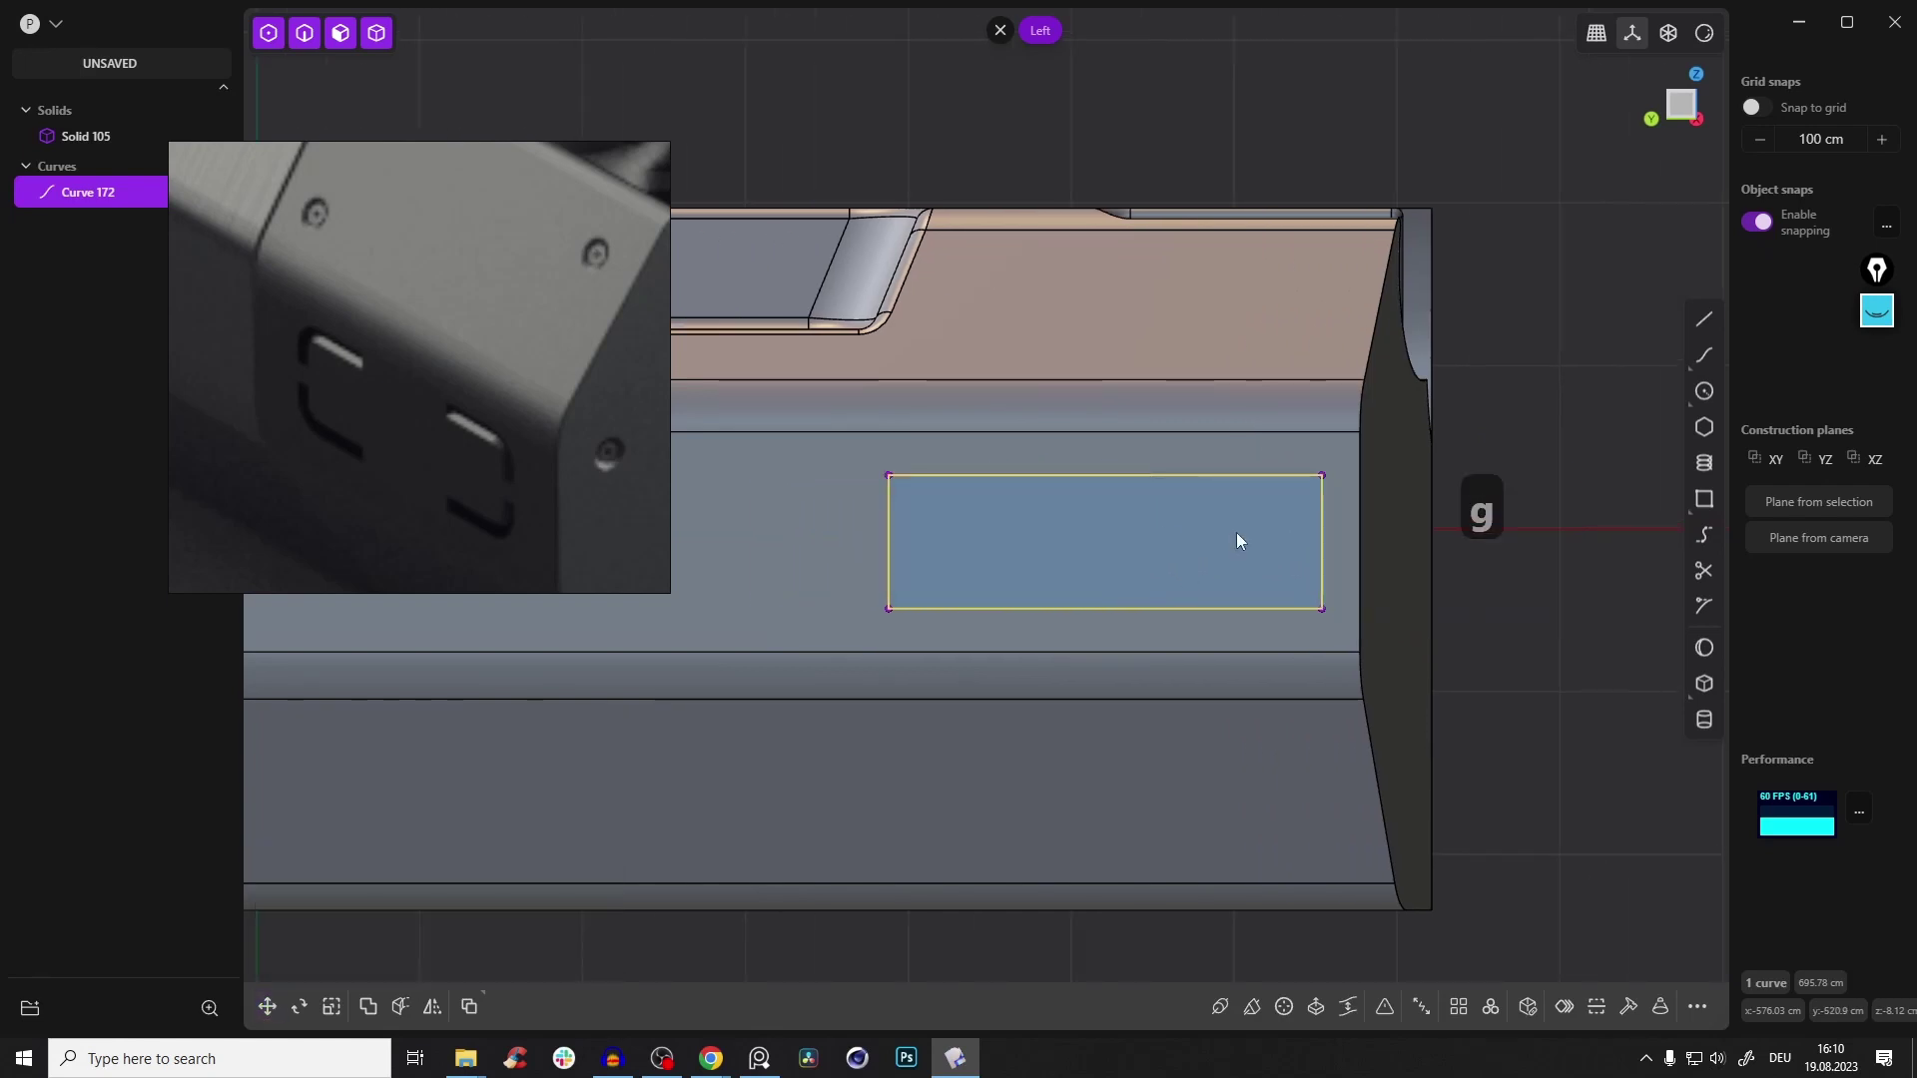
click(1235, 531)
scroll(1235, 531, up, 2)
scroll(1195, 563, up, 1)
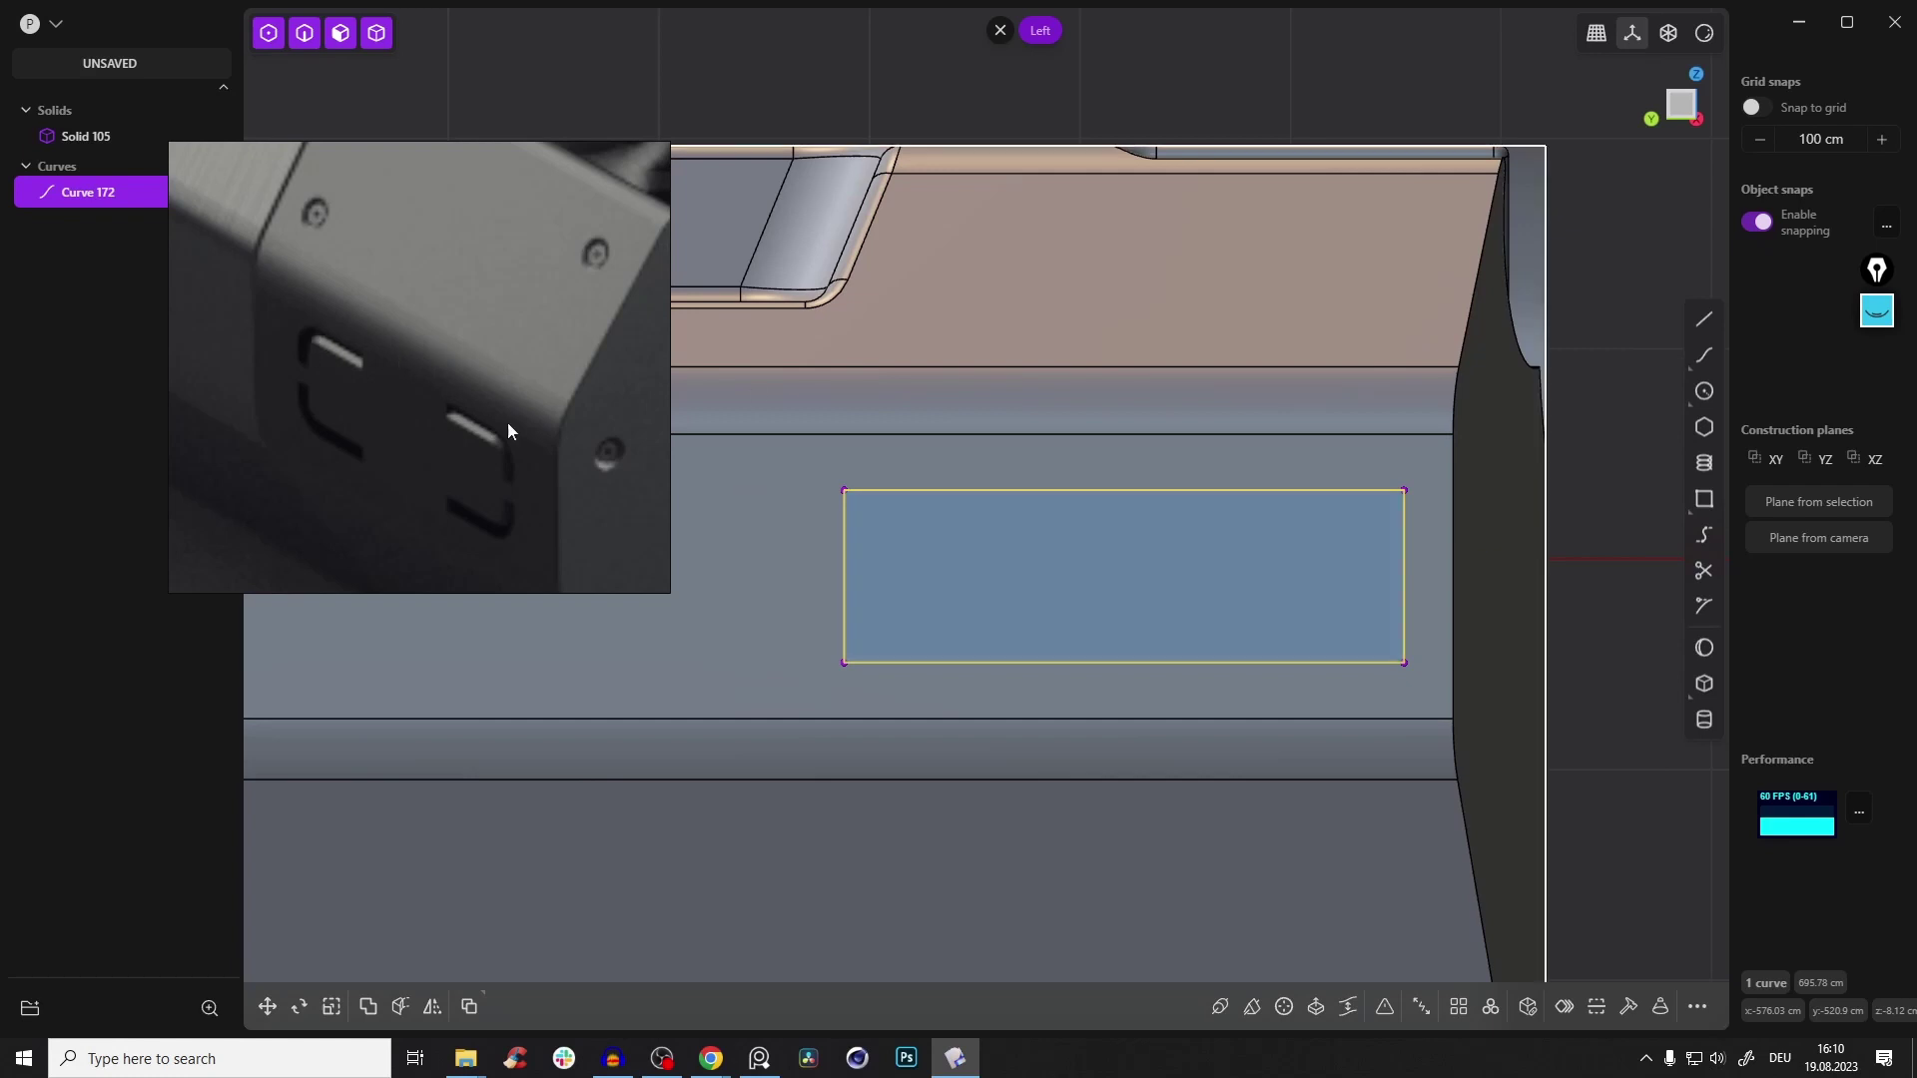
Fillet all four corners of the rectangle on the side face
key(b)
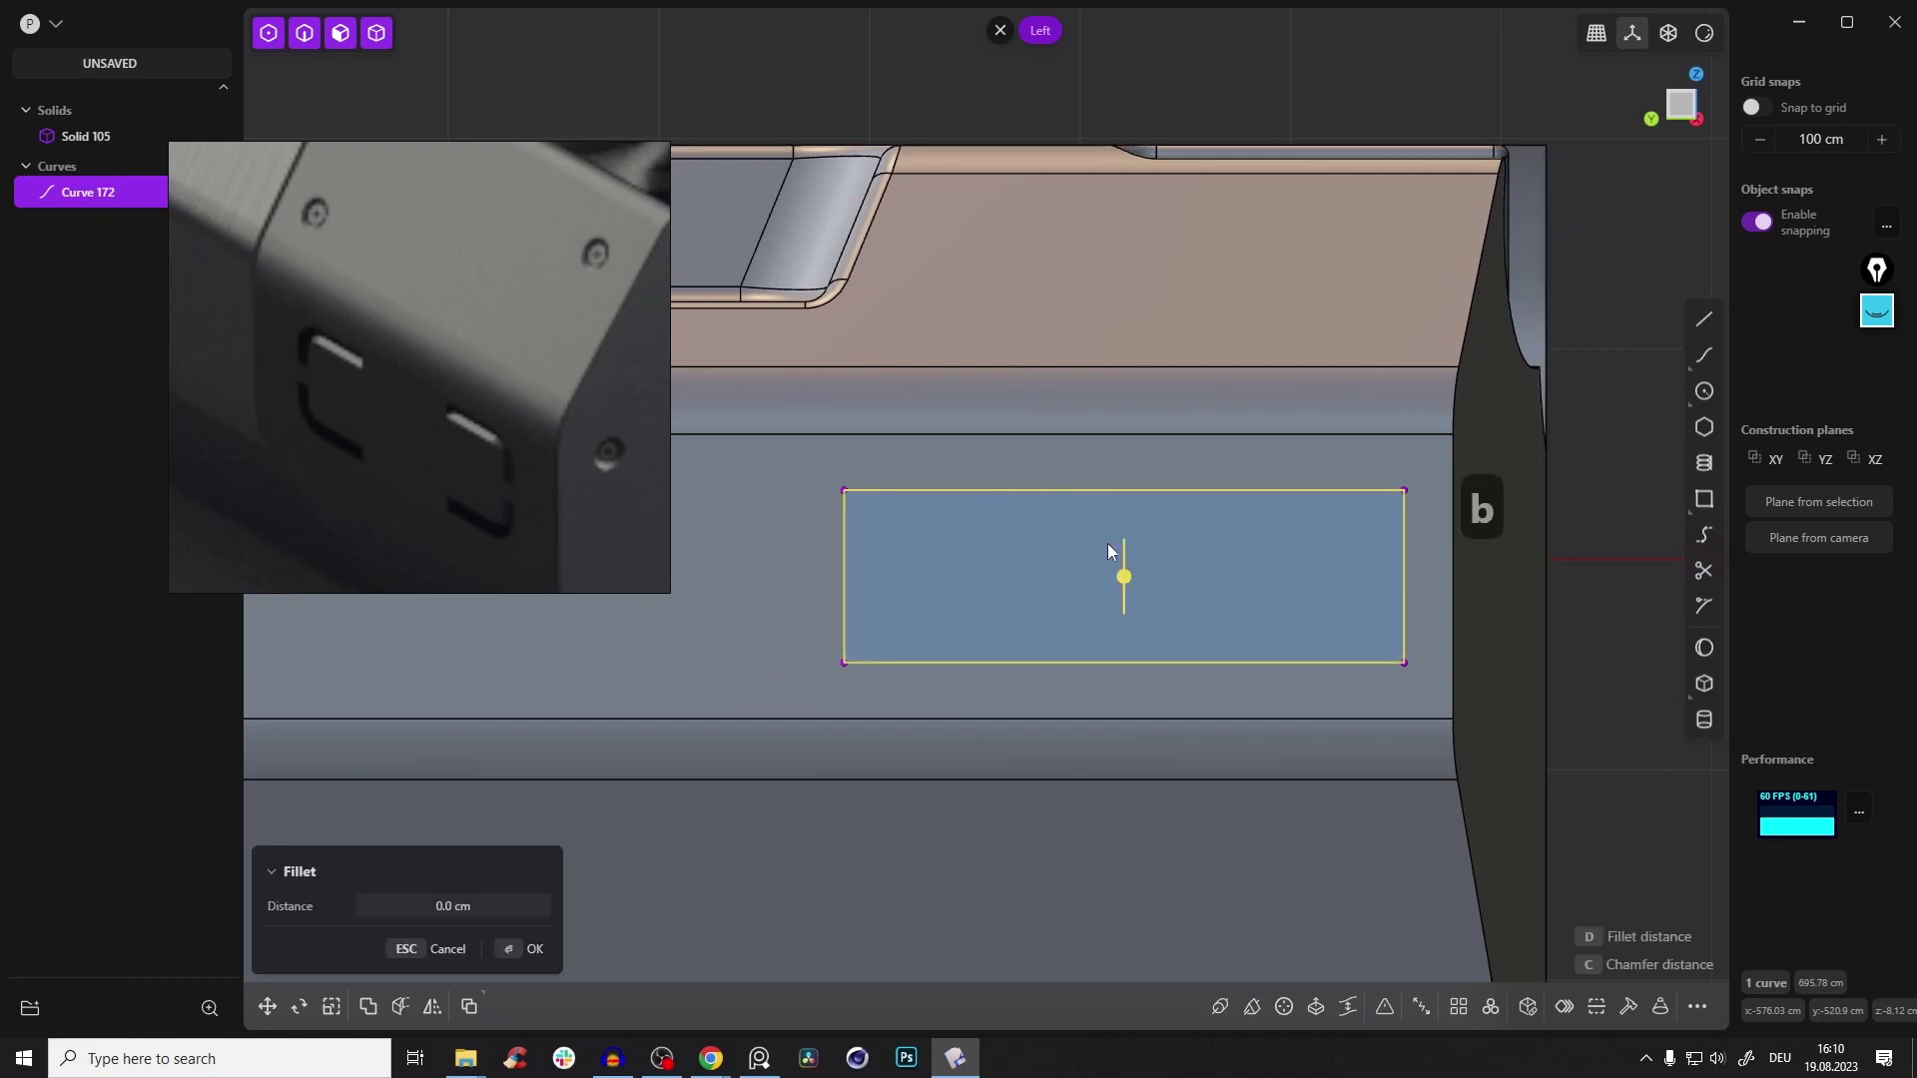
drag(1128, 579, 1146, 537)
key(Return)
Offset the rounded rectangle inward by about 9.8 cm with round gap fill to form a second outline
click(1170, 532)
scroll(1168, 535, up, 3)
shift+middle_drag(1166, 541, 1226, 536)
key(2)
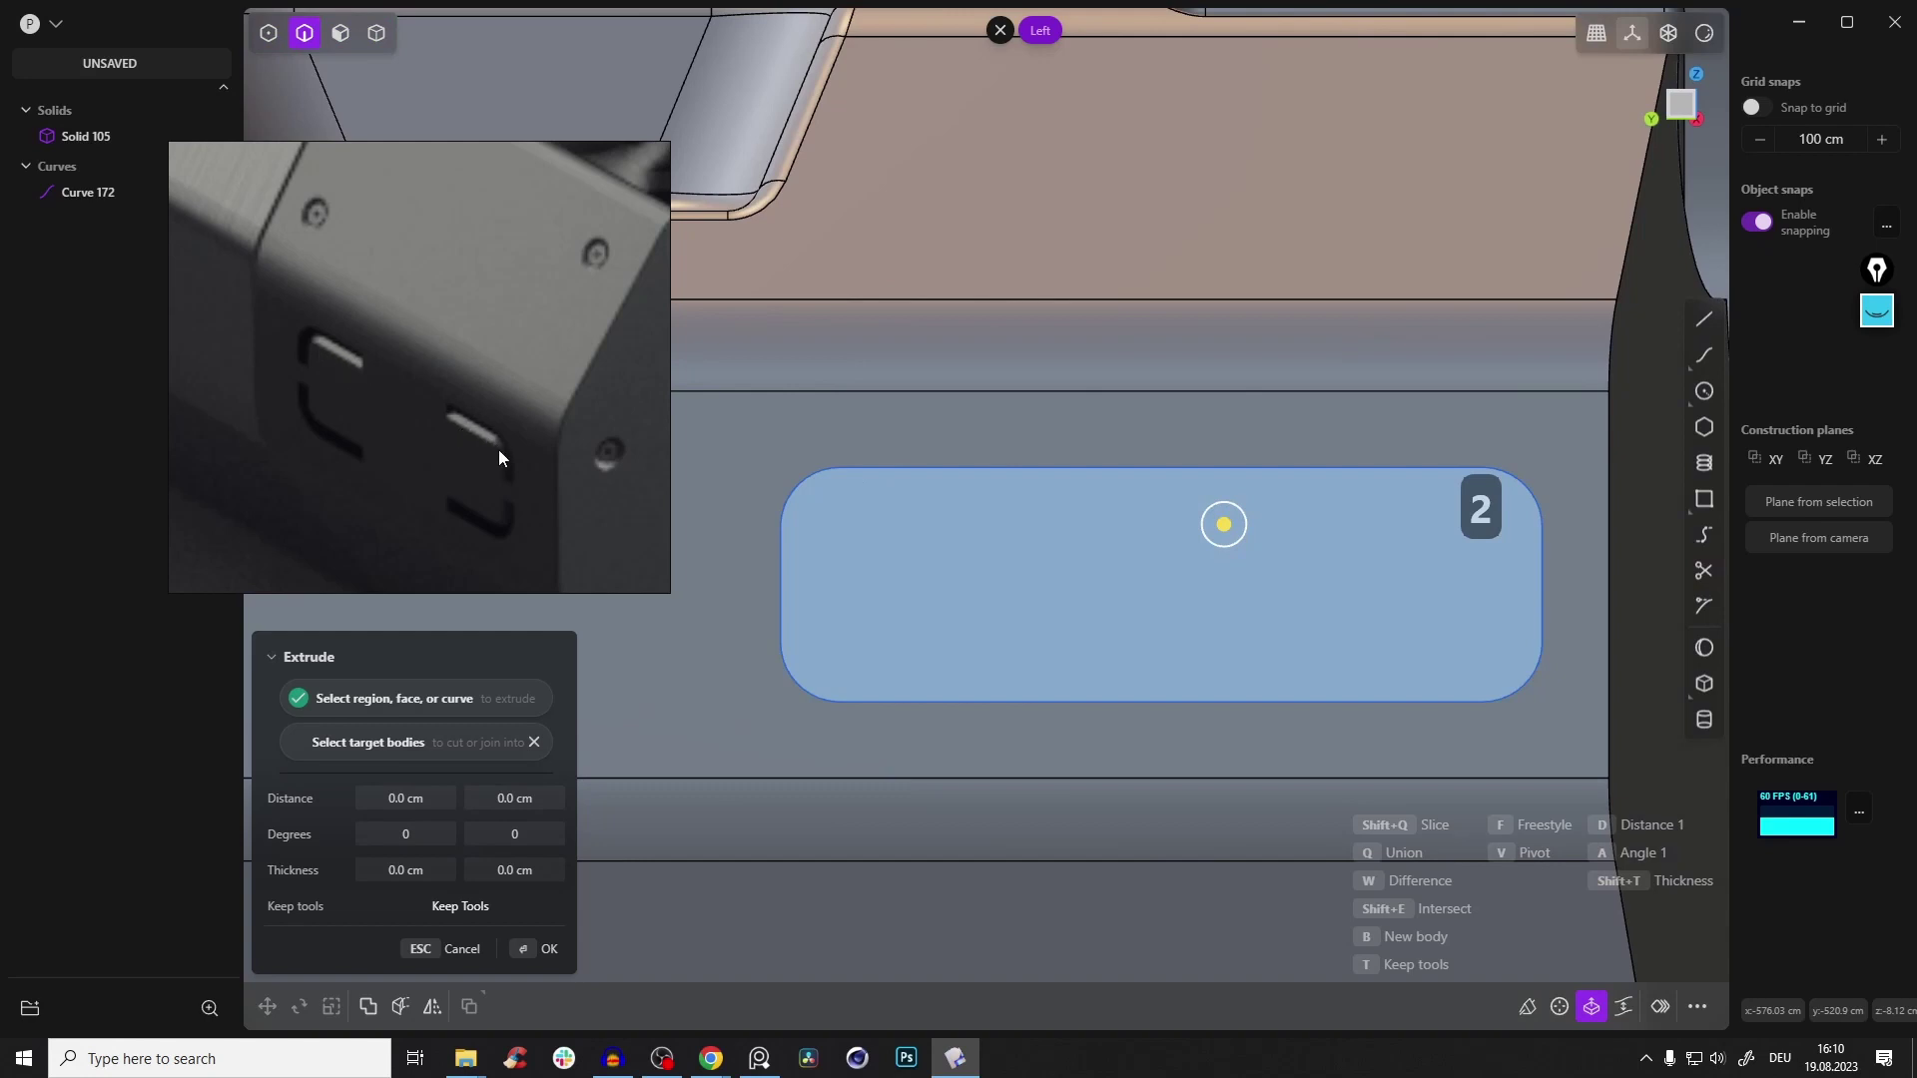
click(1143, 472)
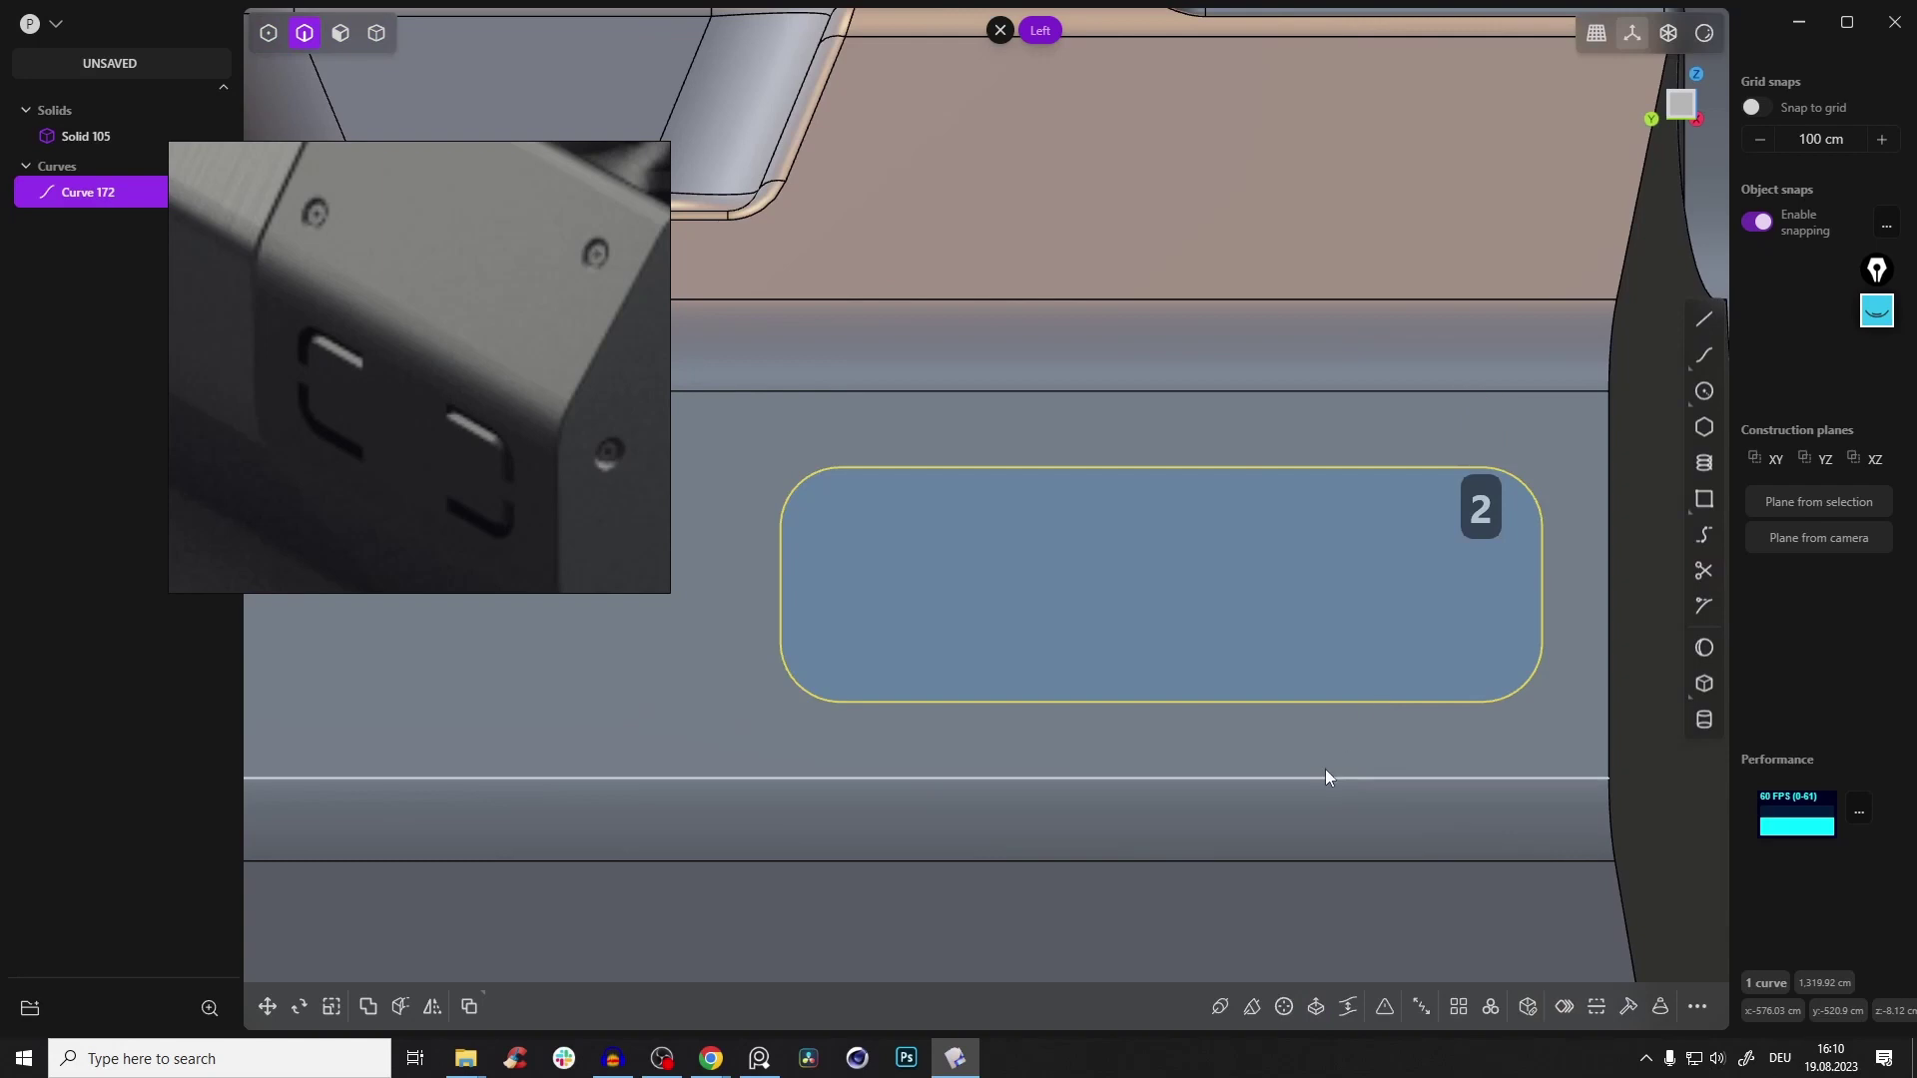
key(o)
drag(707, 587, 737, 592)
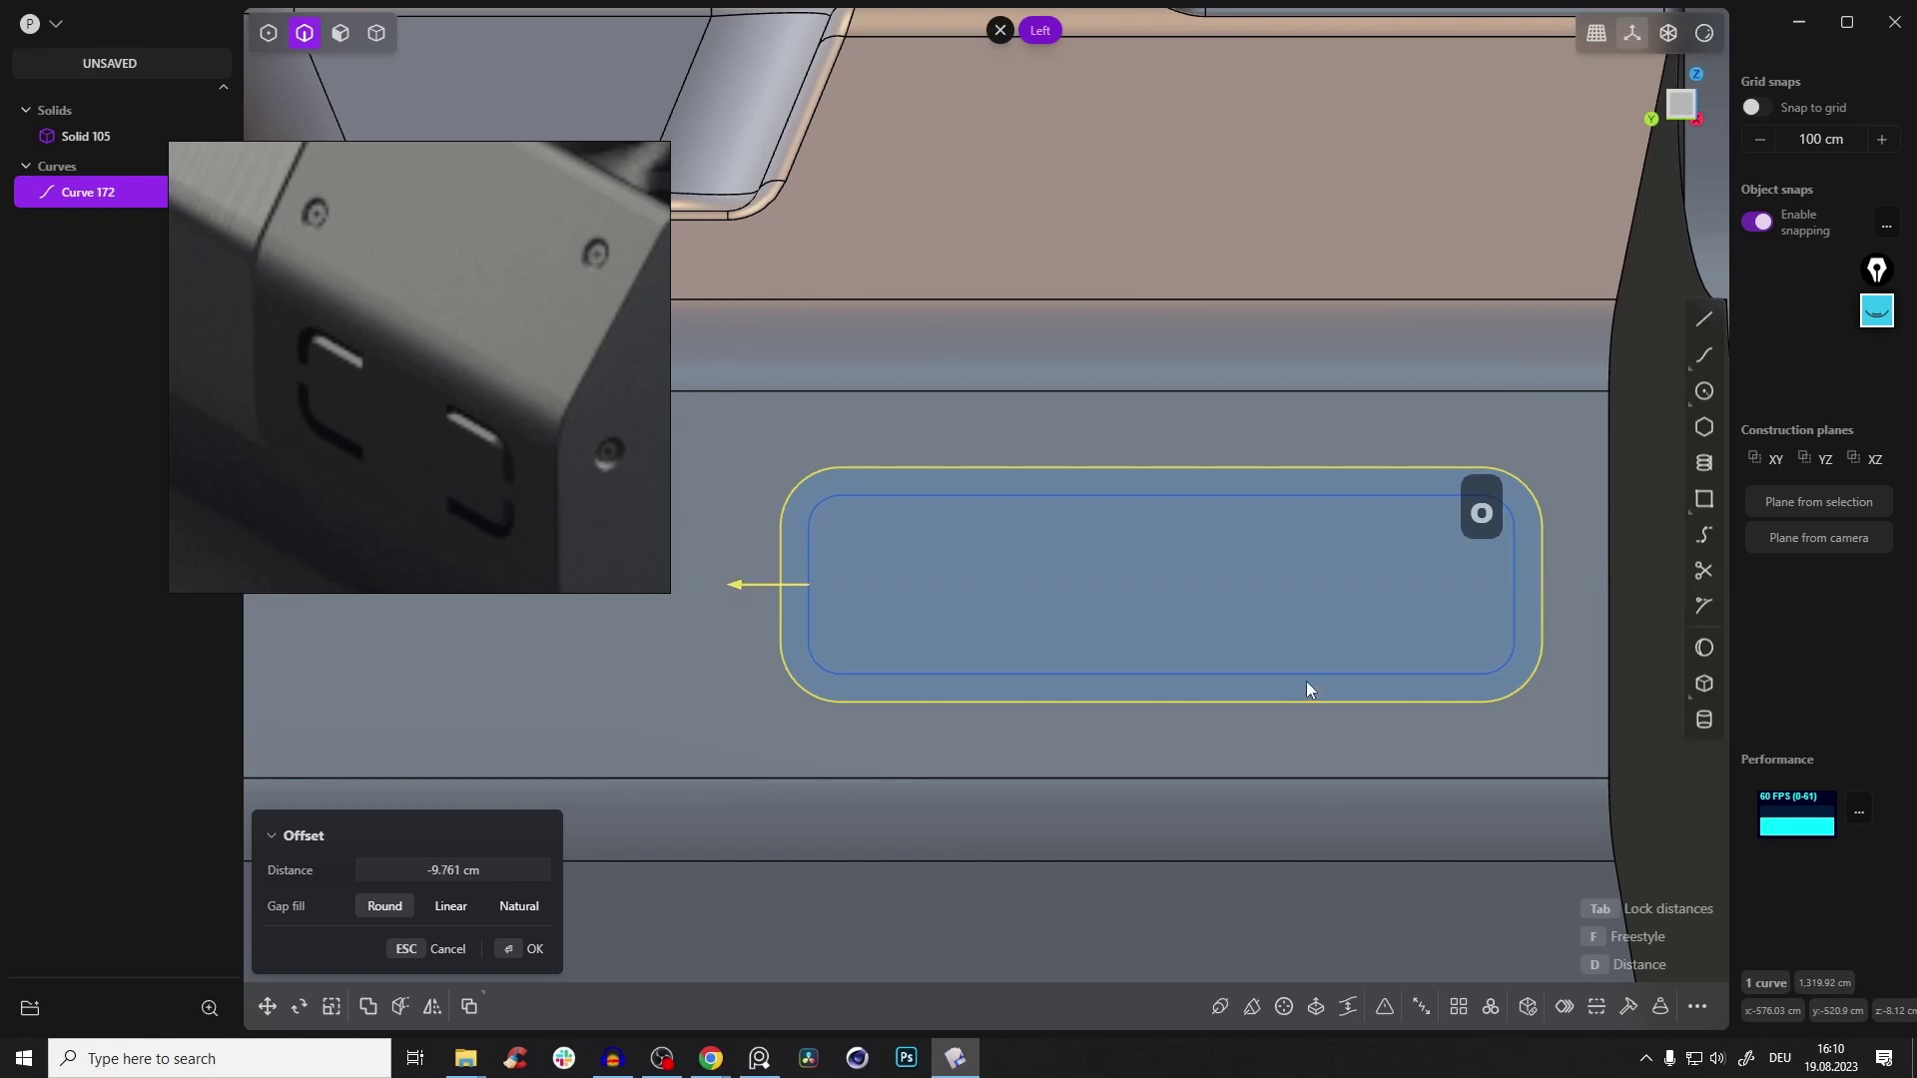
key(Return)
click(676, 704)
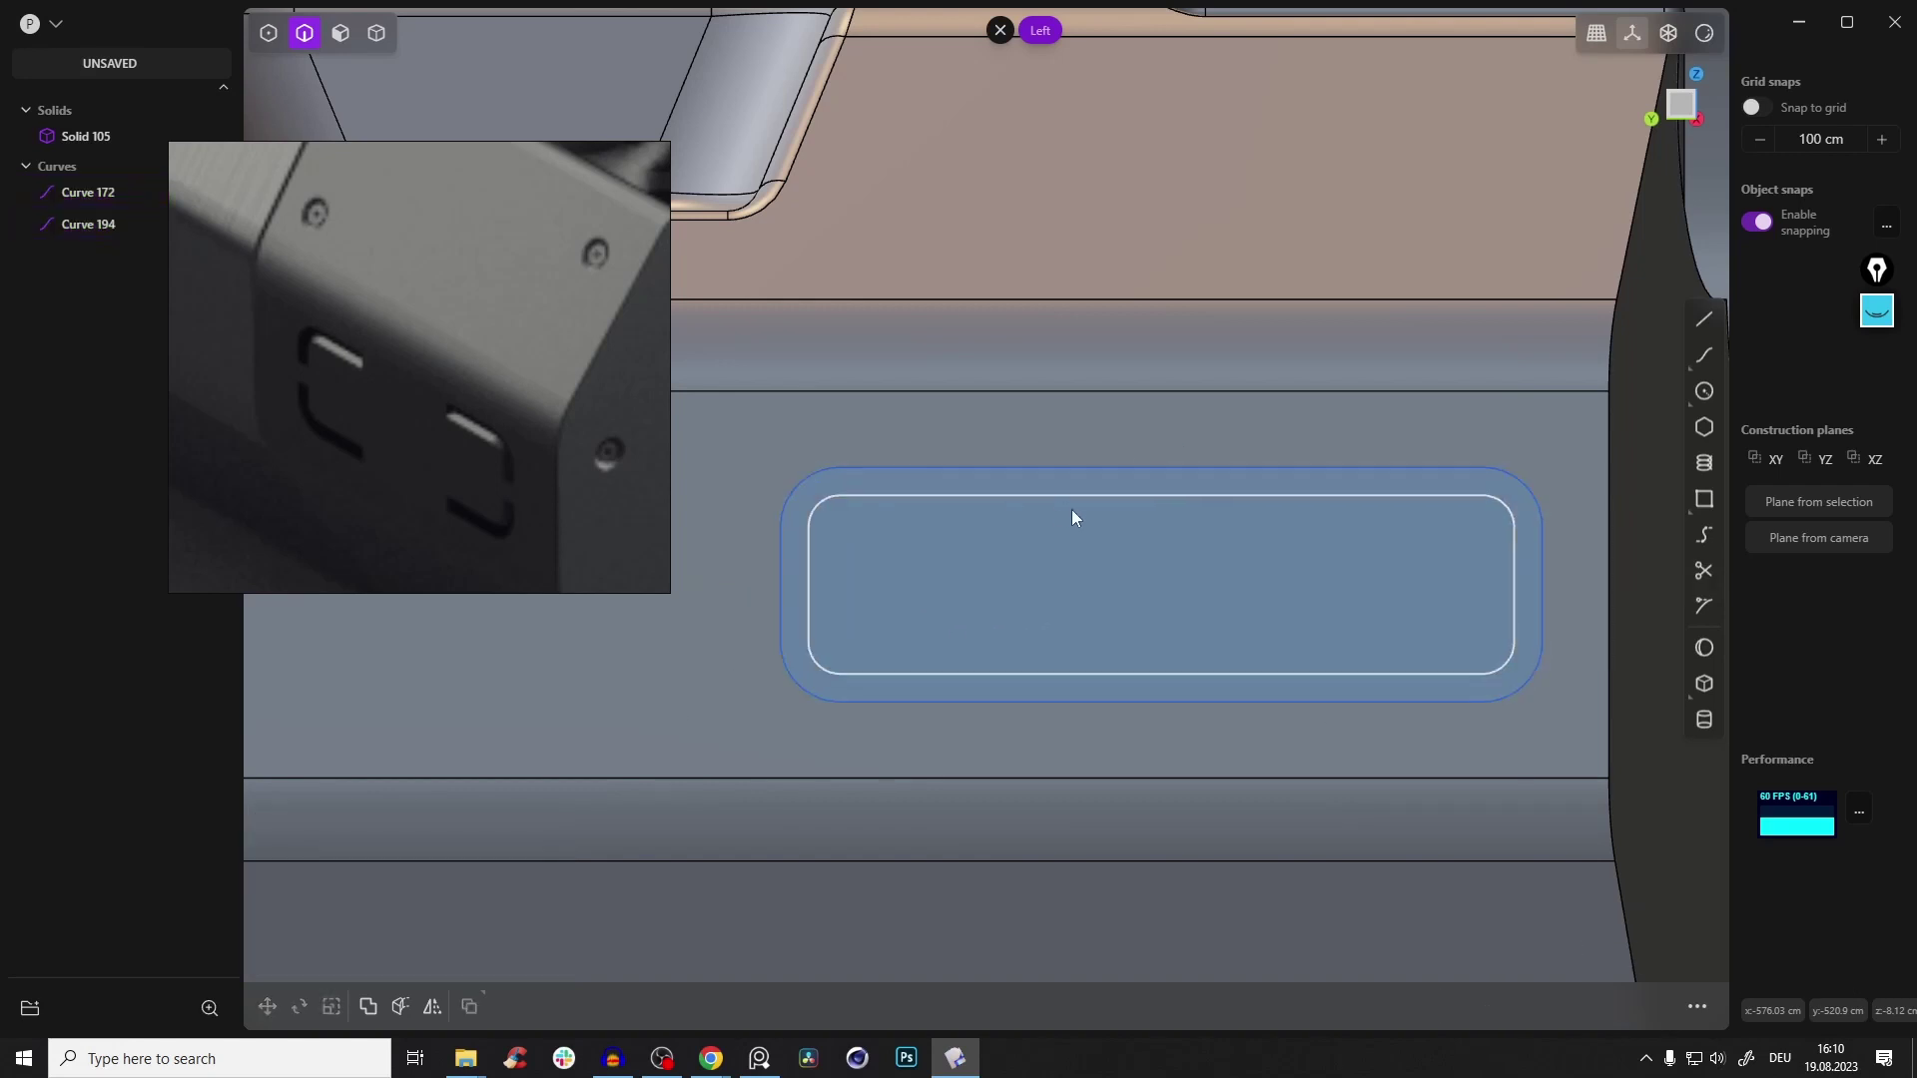
Draw a tall rectangle centred on the inner outline's upper edge midpoint, crossing both rounded outlines vertically
middle_drag(1316, 514, 1294, 499)
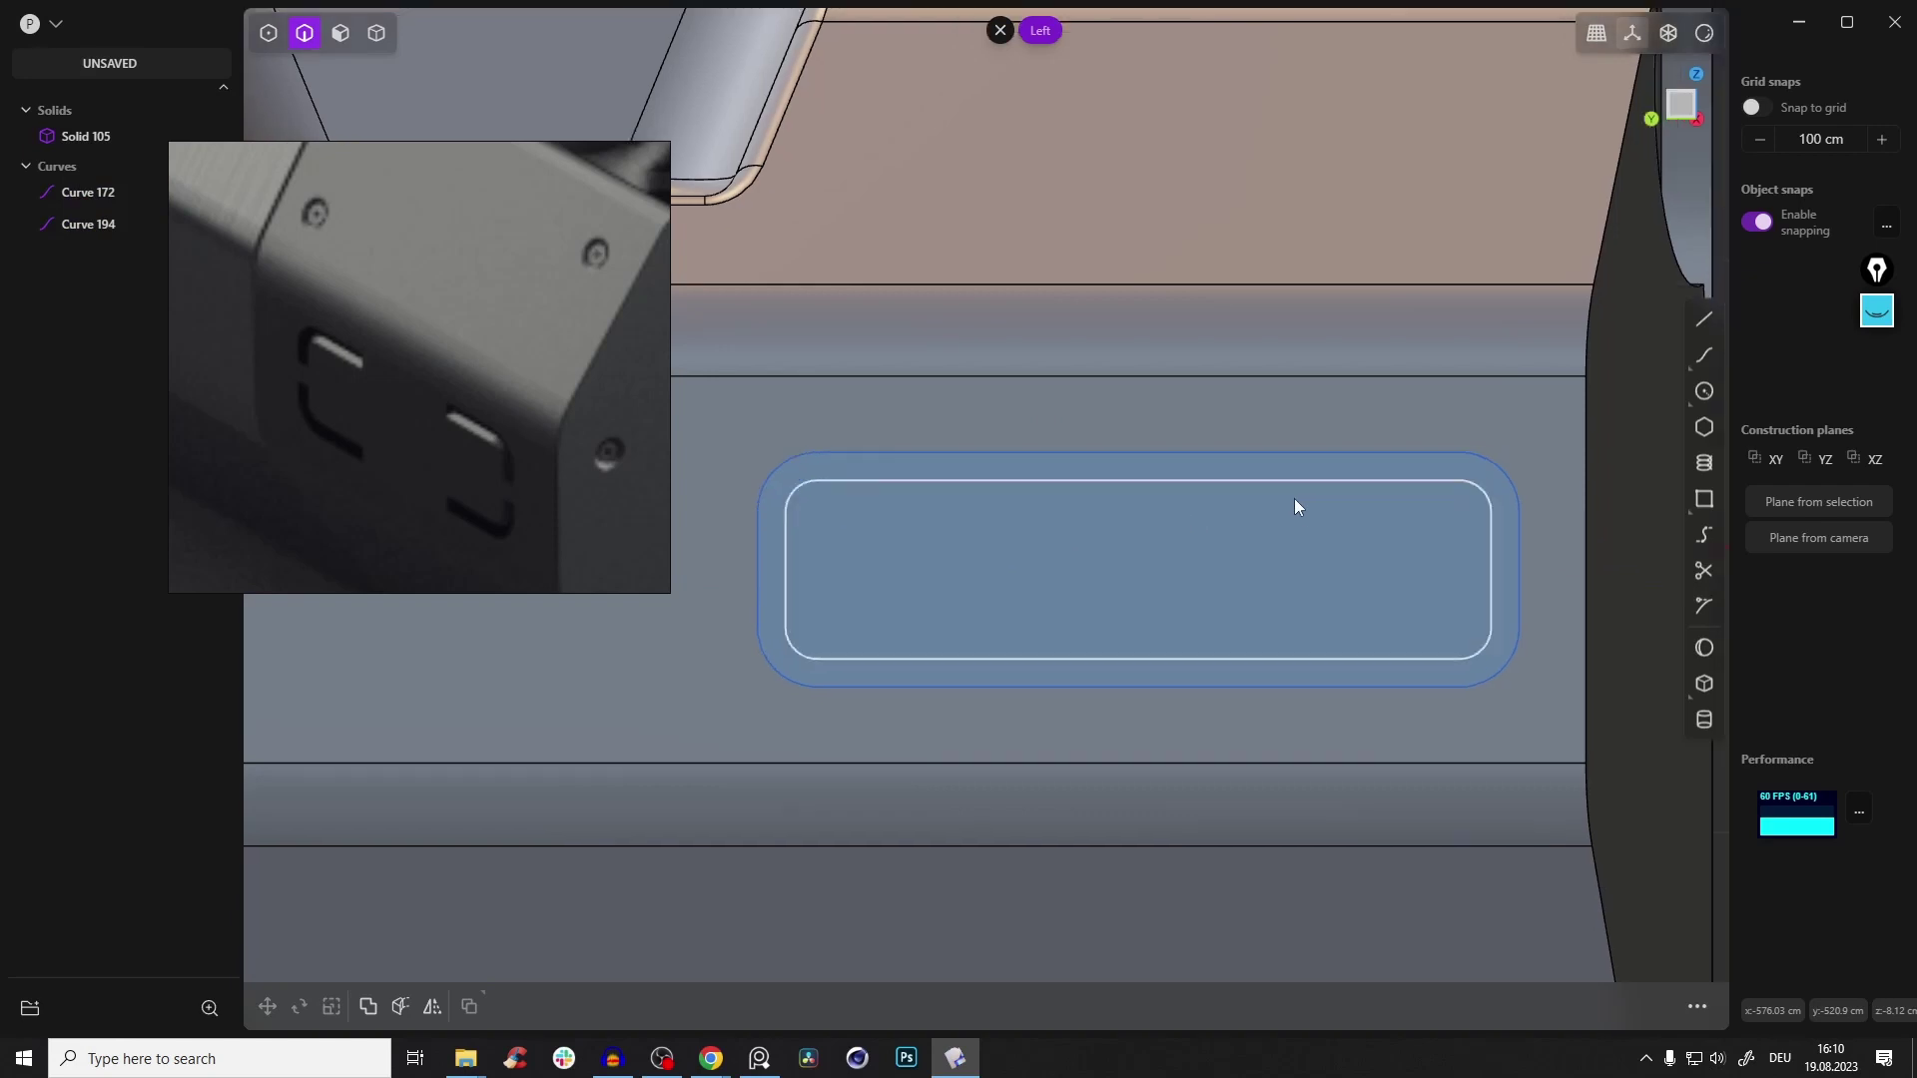
click(1704, 498)
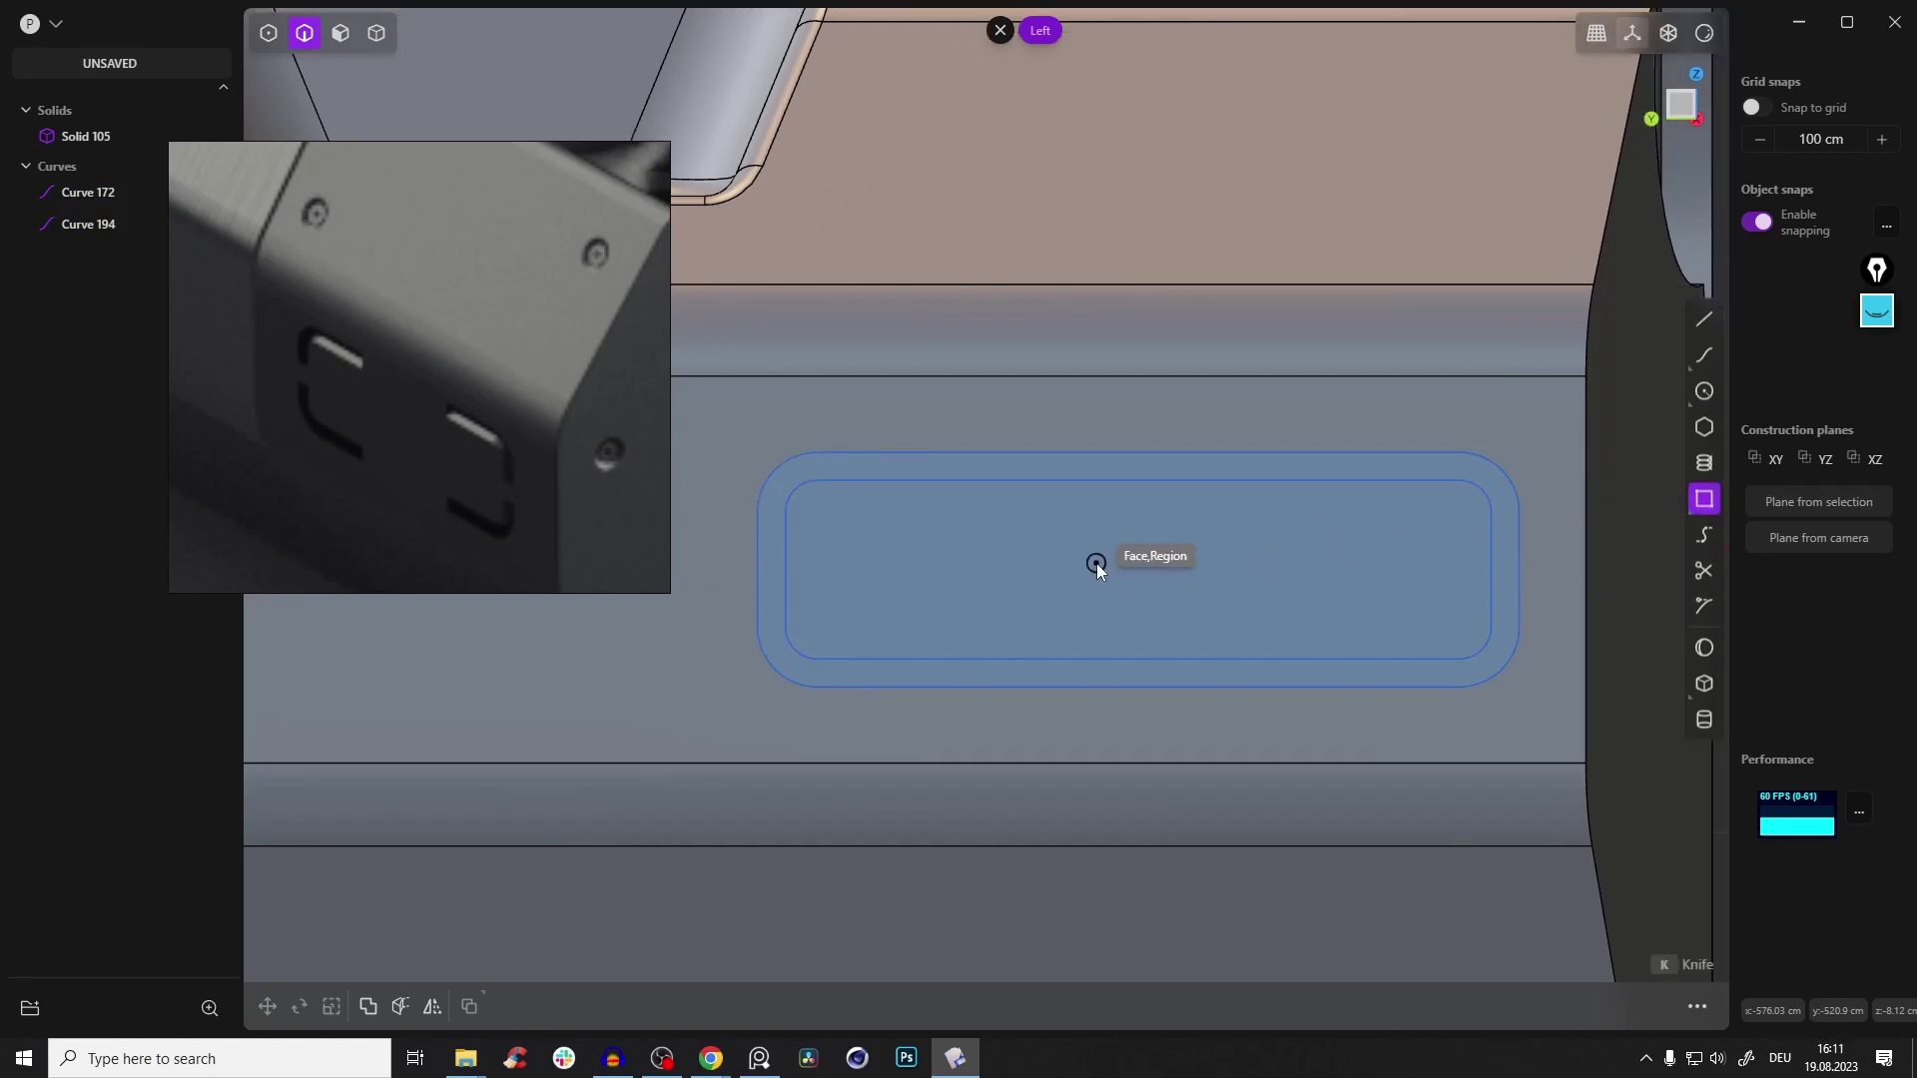
click(1139, 481)
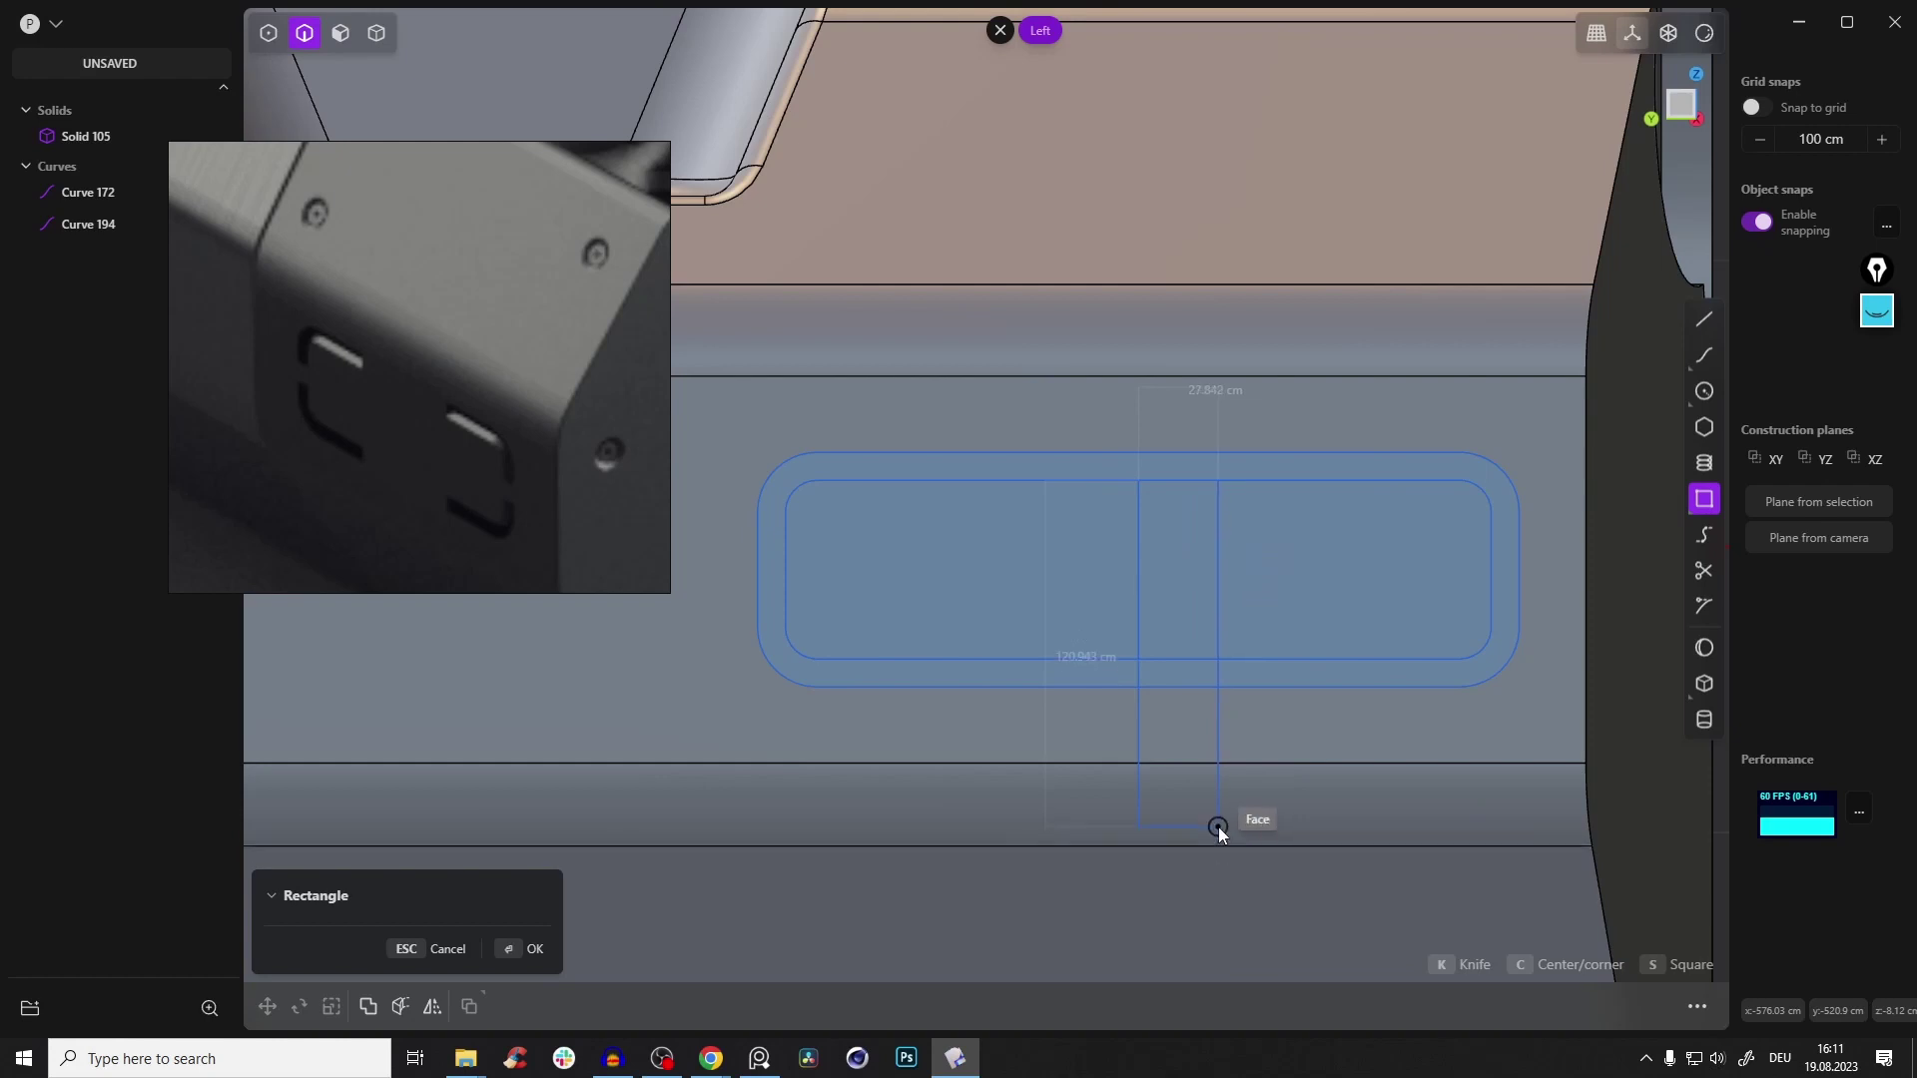
key(c)
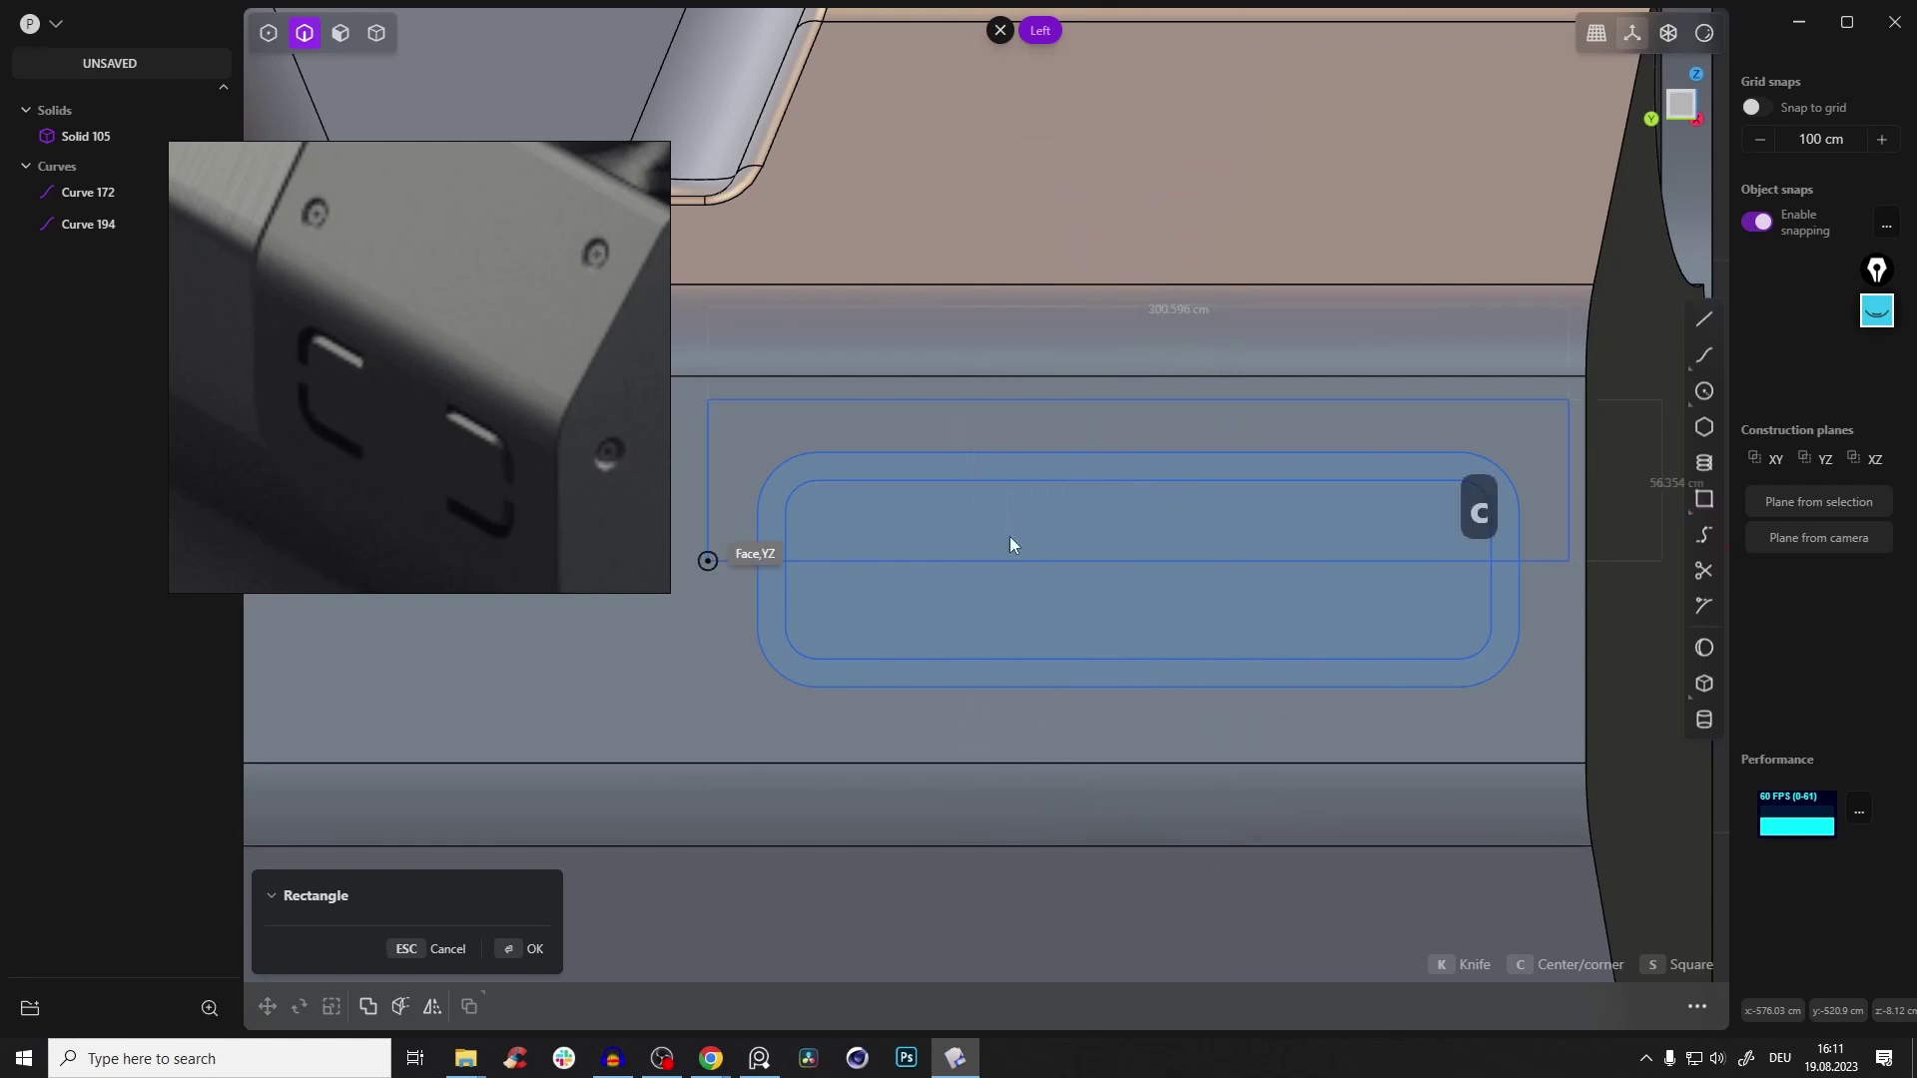
click(1276, 735)
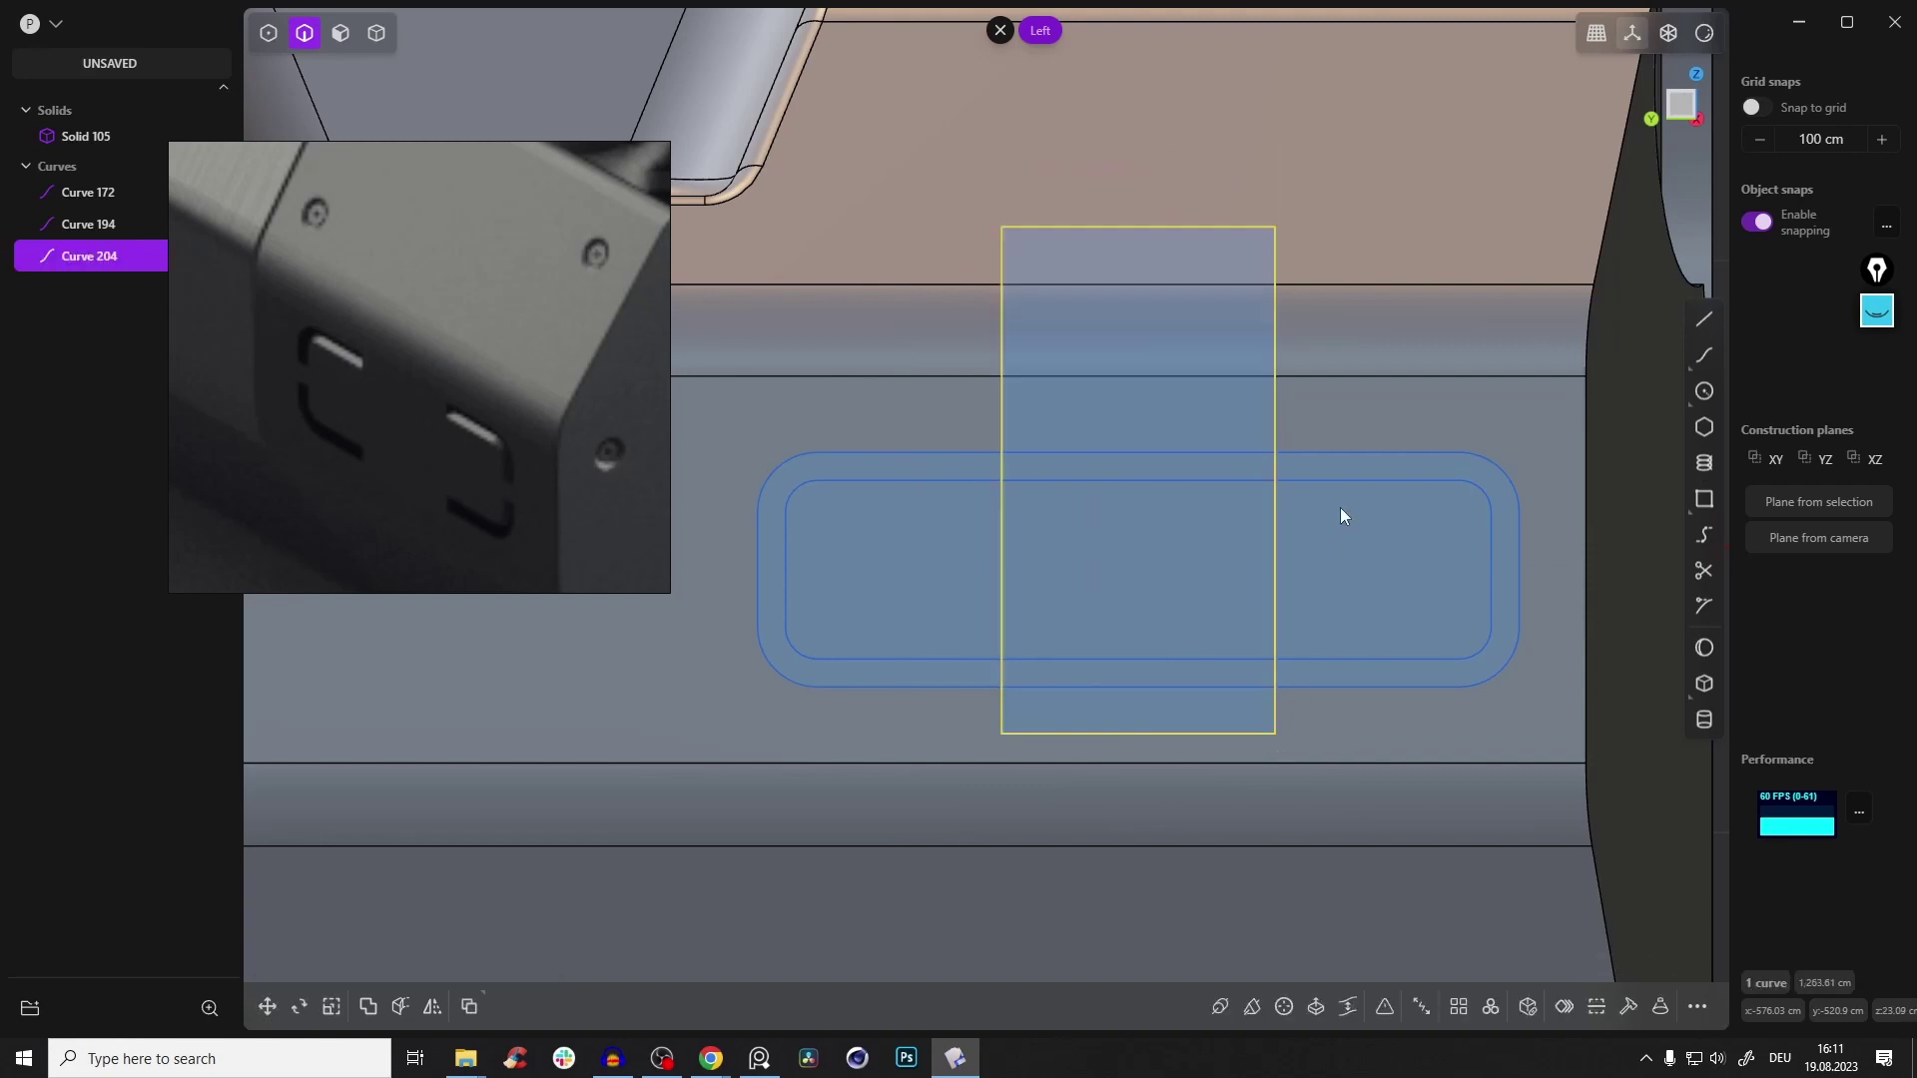
key(Escape)
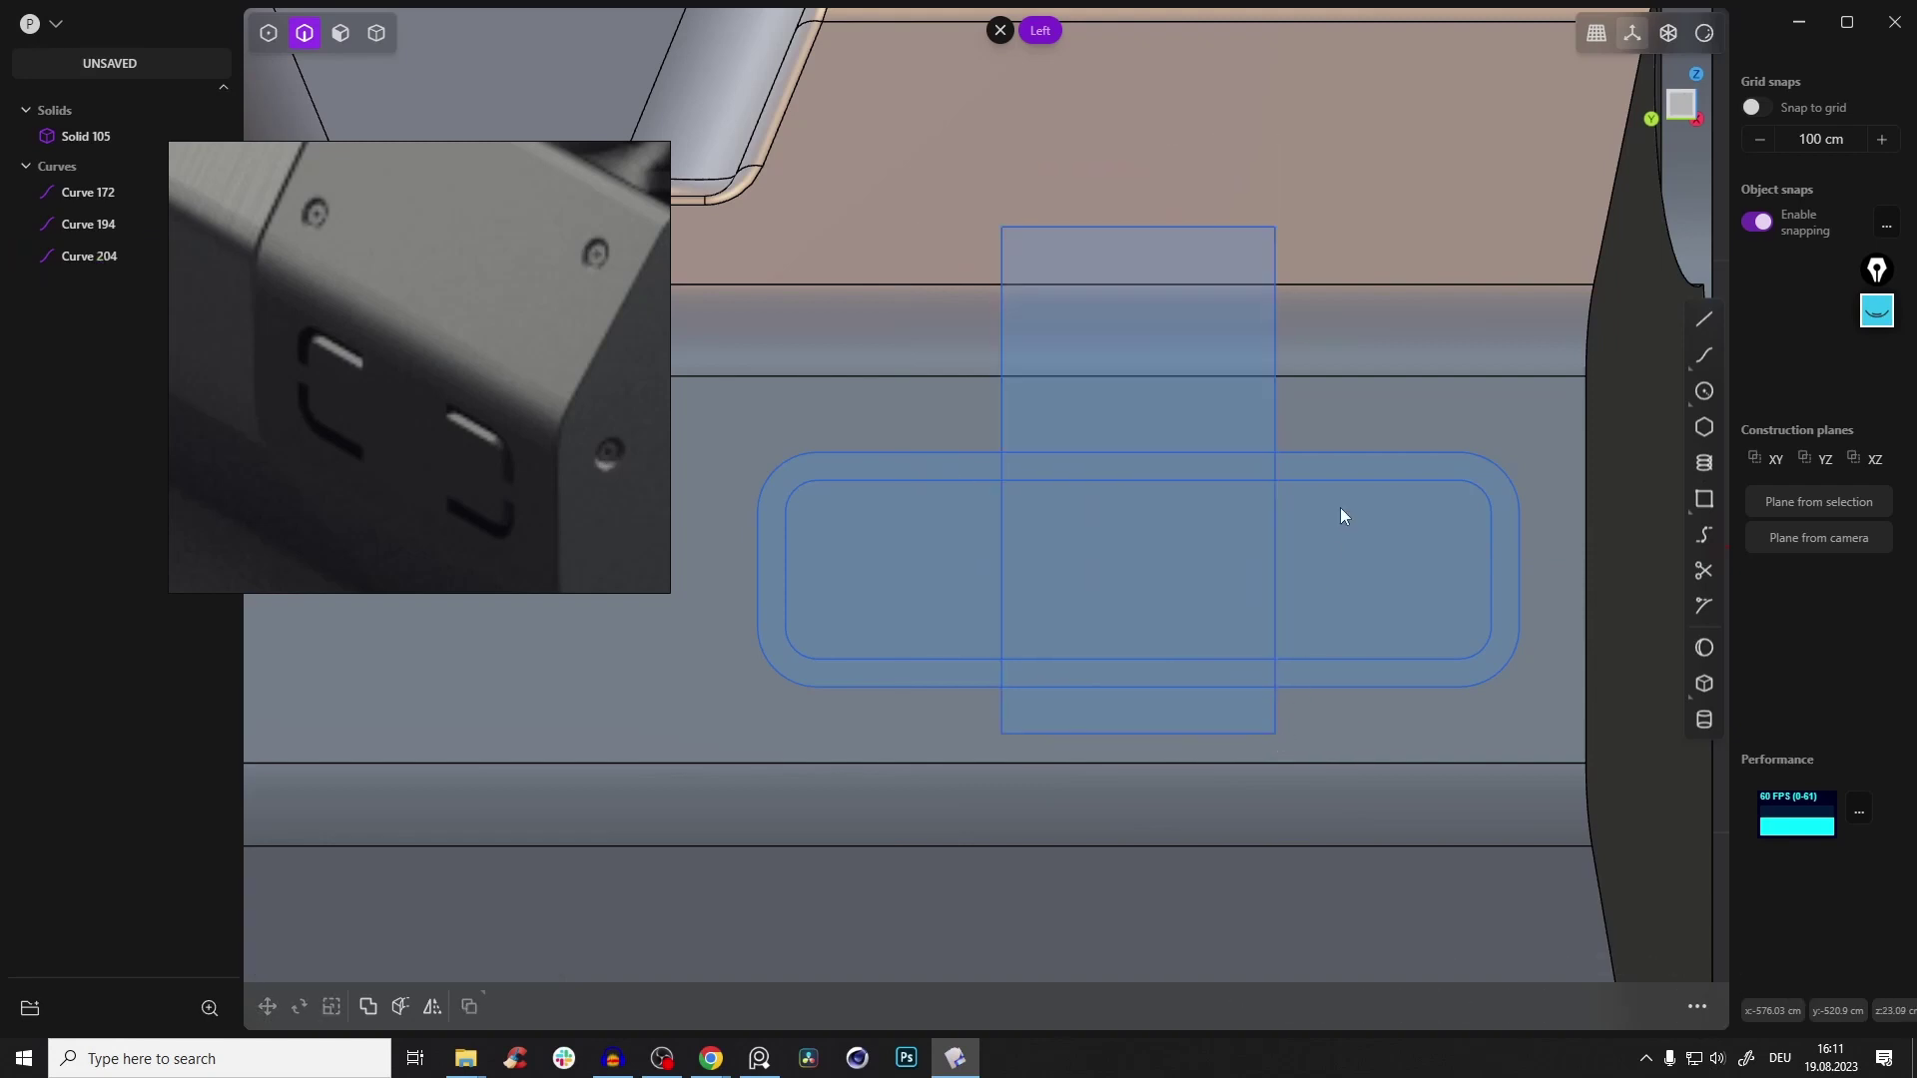
Turn on X-ray display and draw a long, thin horizontal rectangle centred on the midpoint of the inner outline's left edge
click(1704, 499)
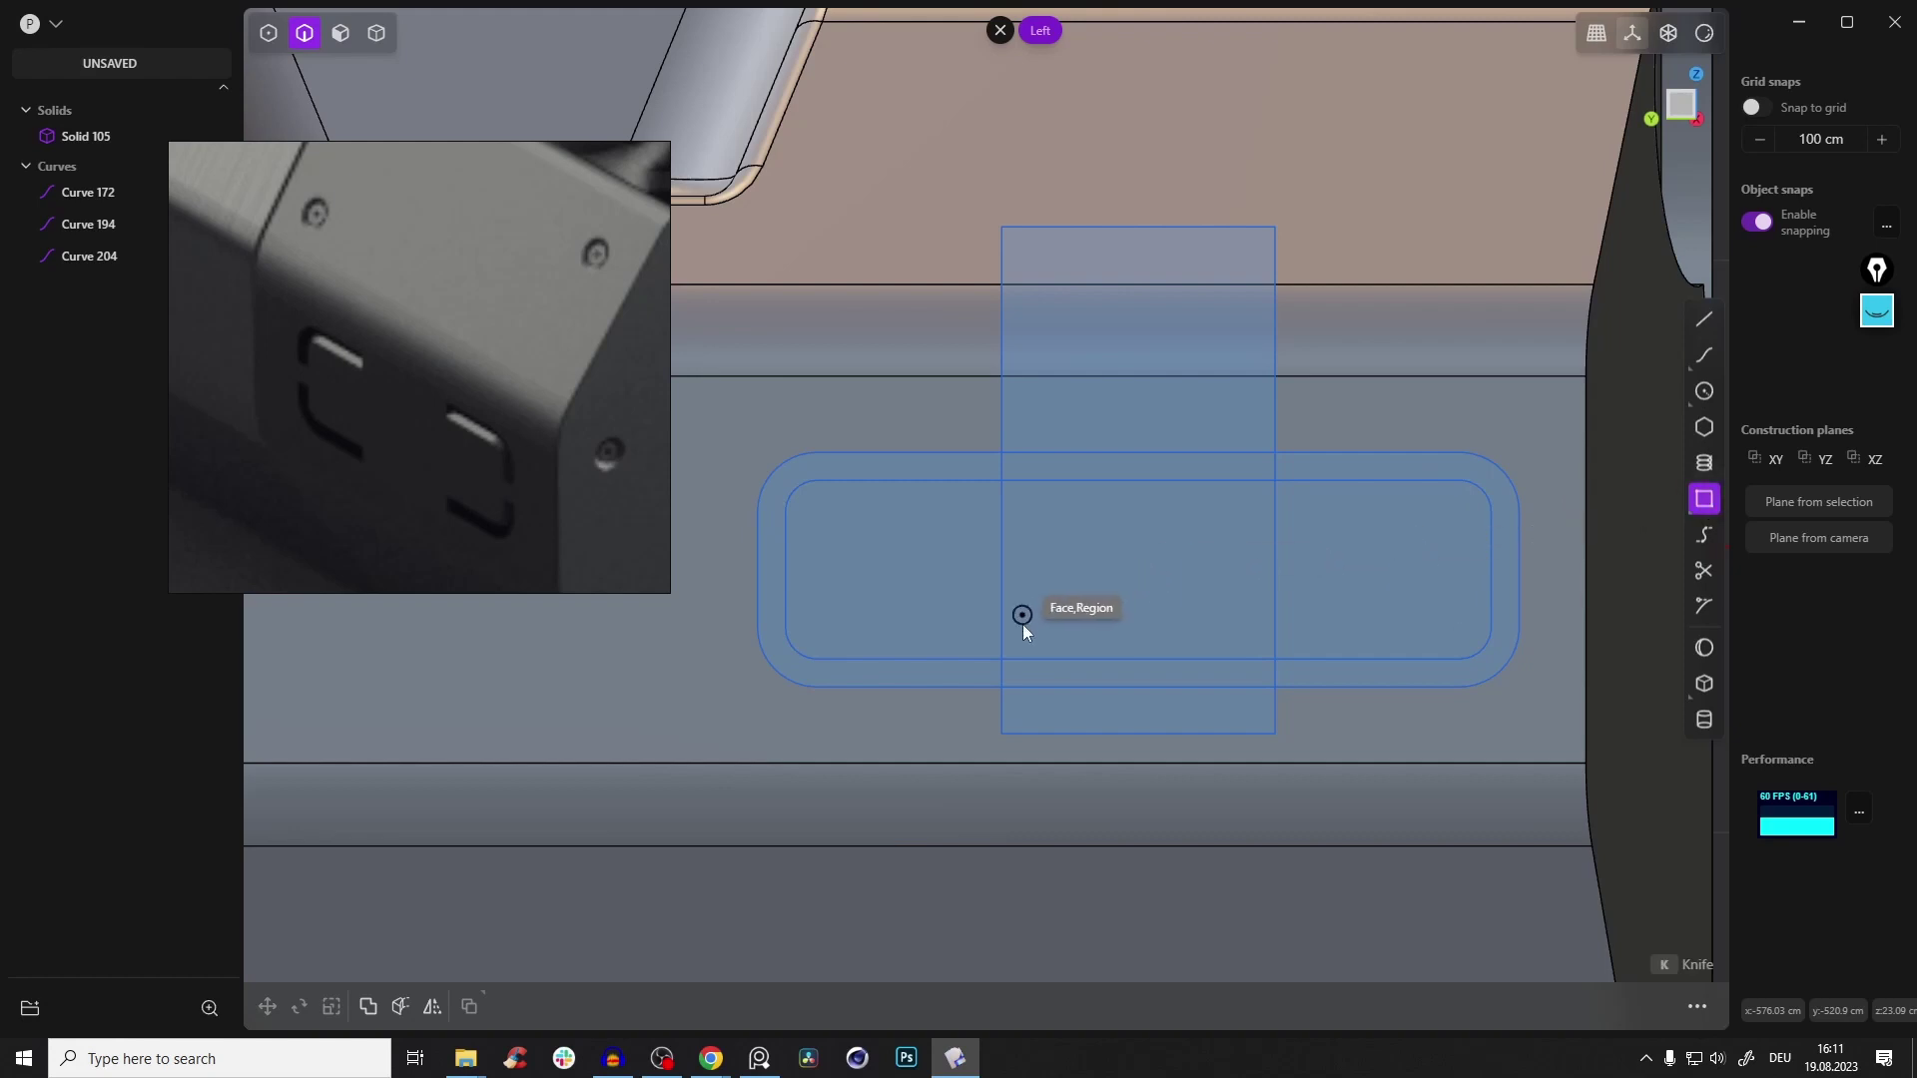
key(alt+z)
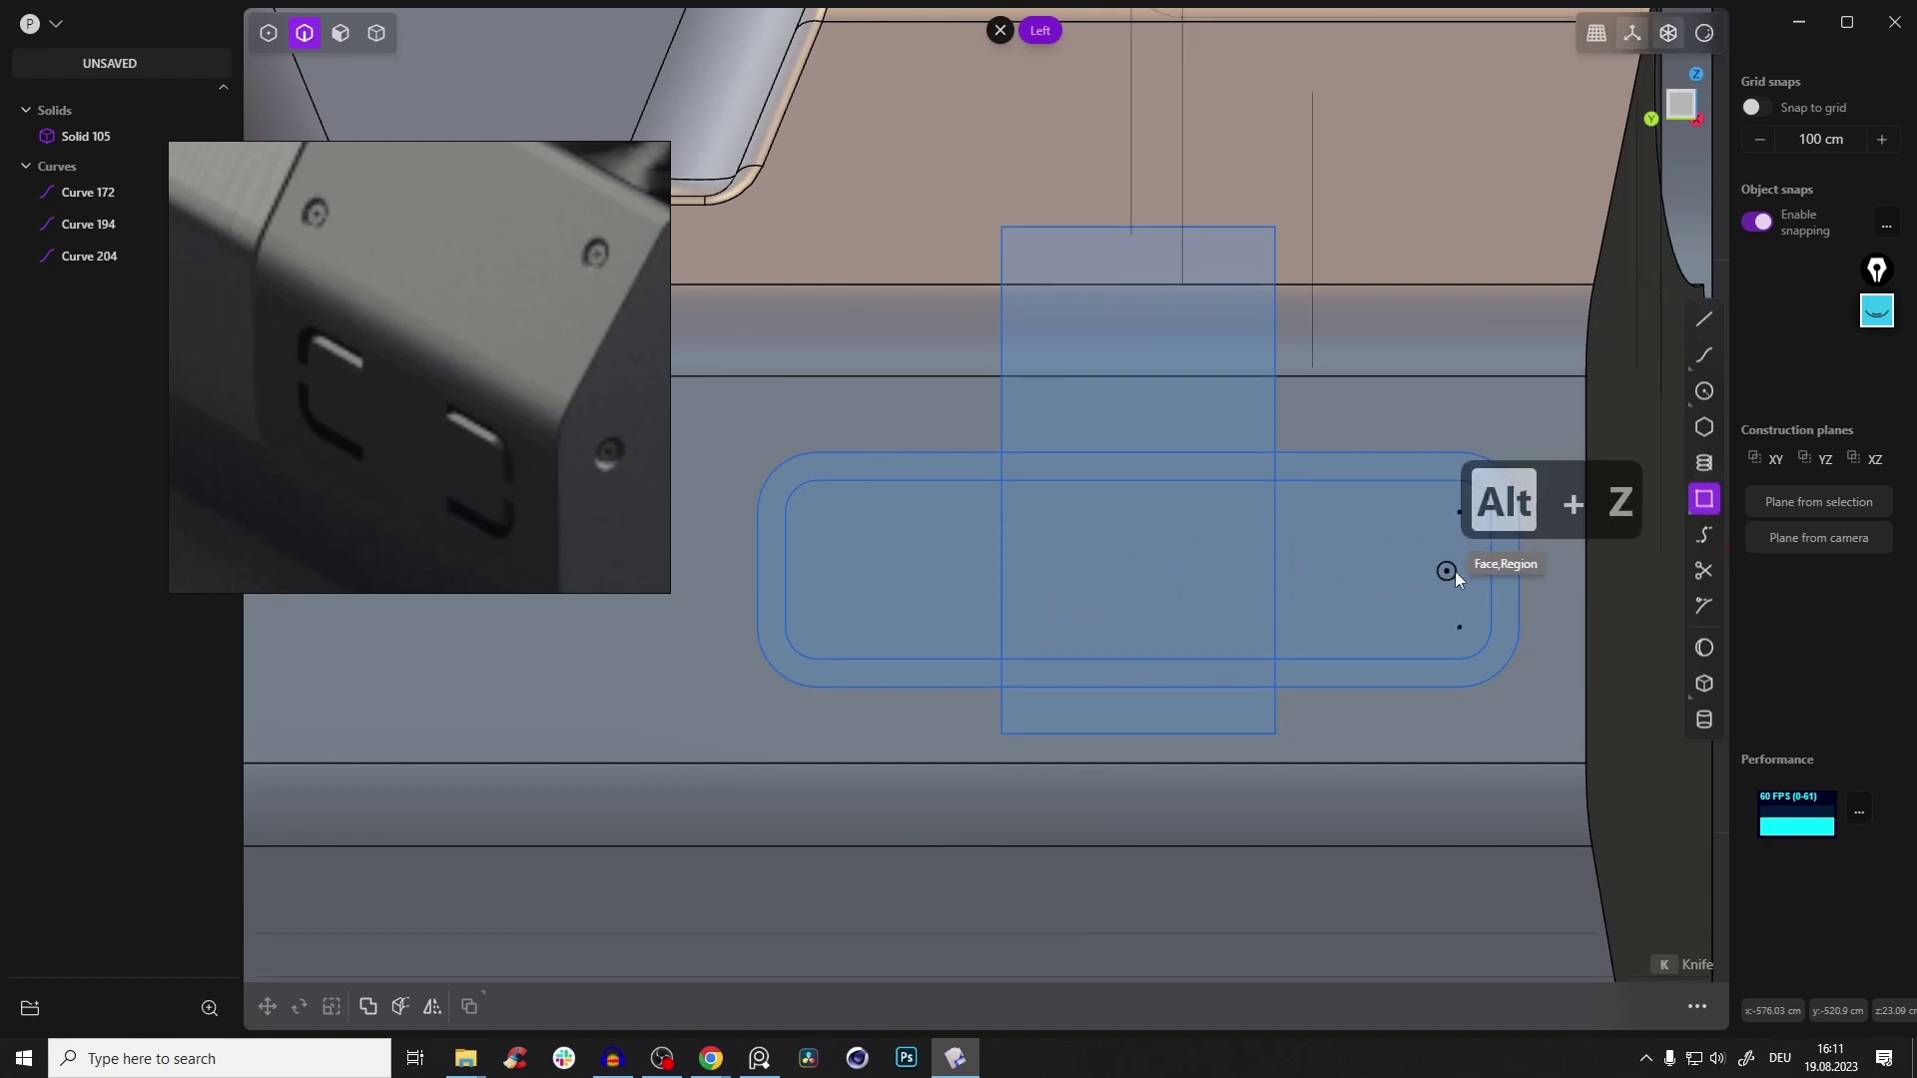
click(784, 570)
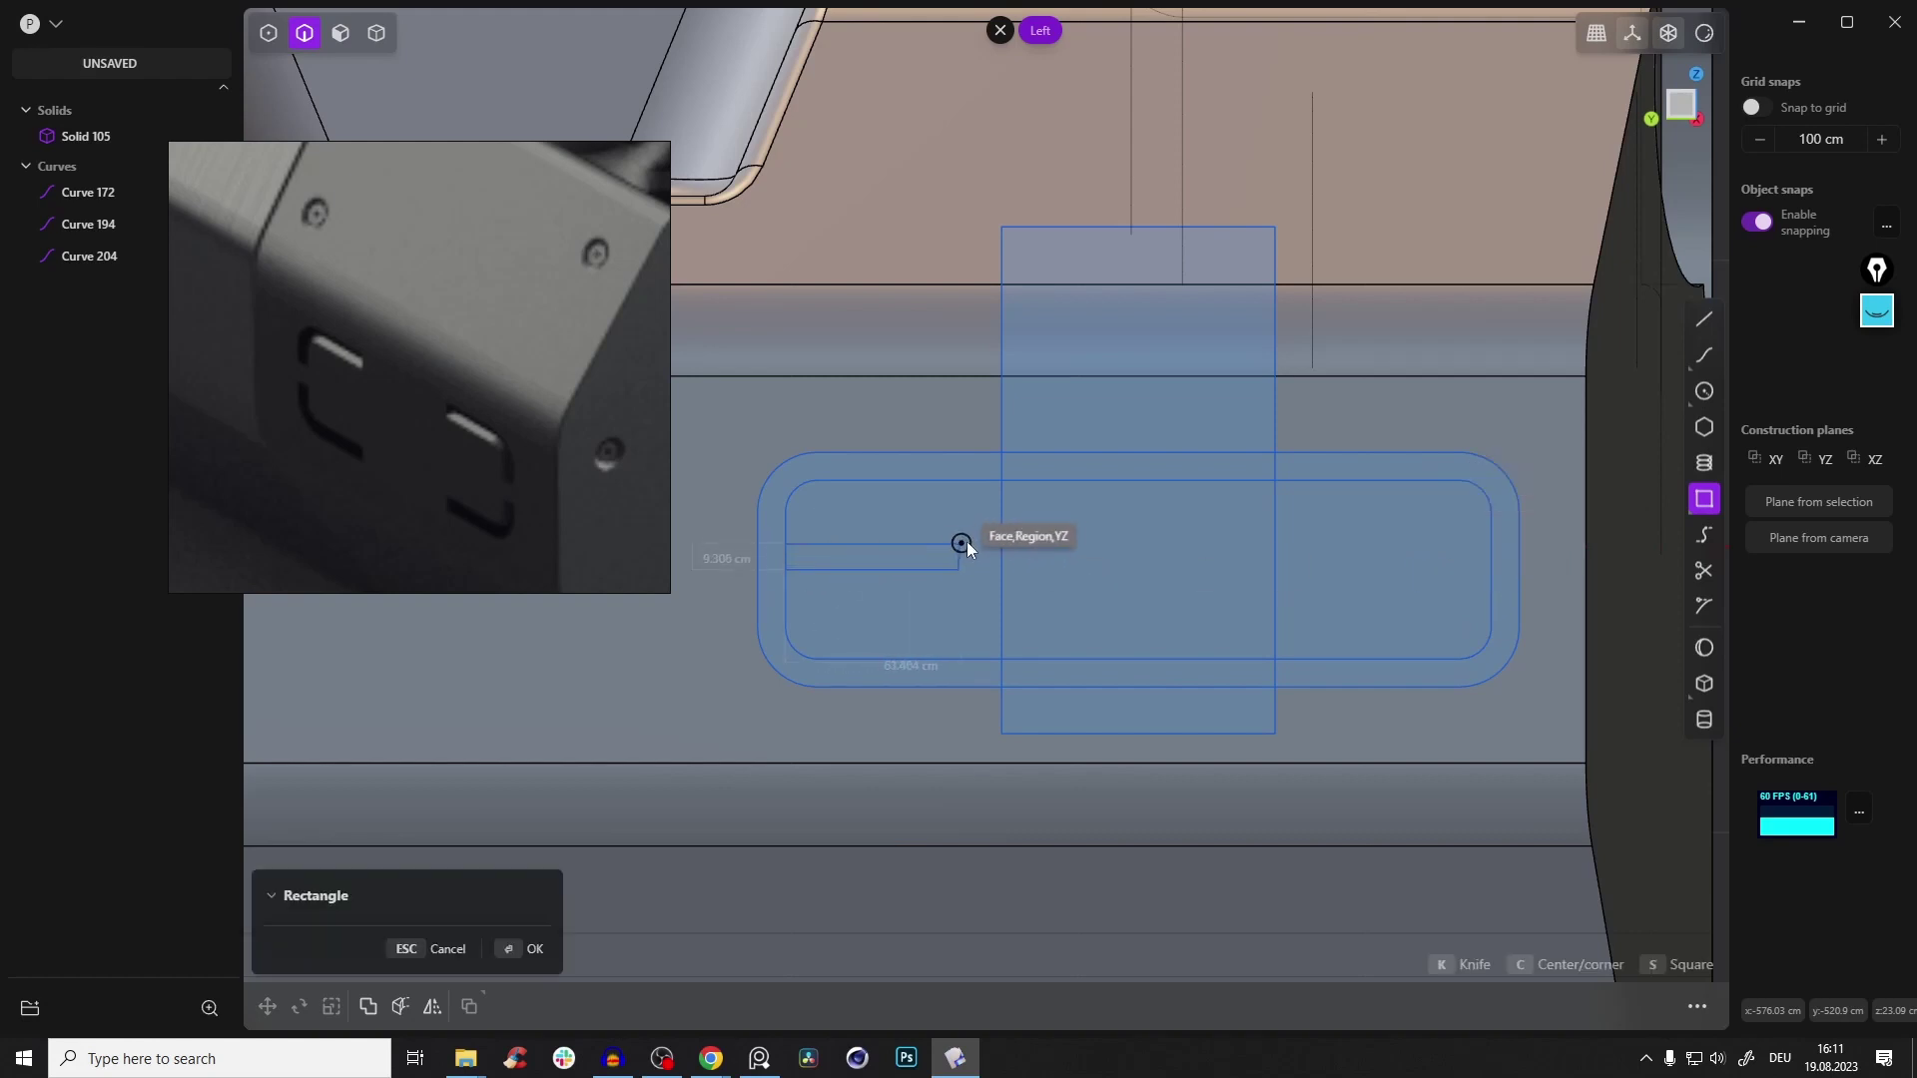
key(c)
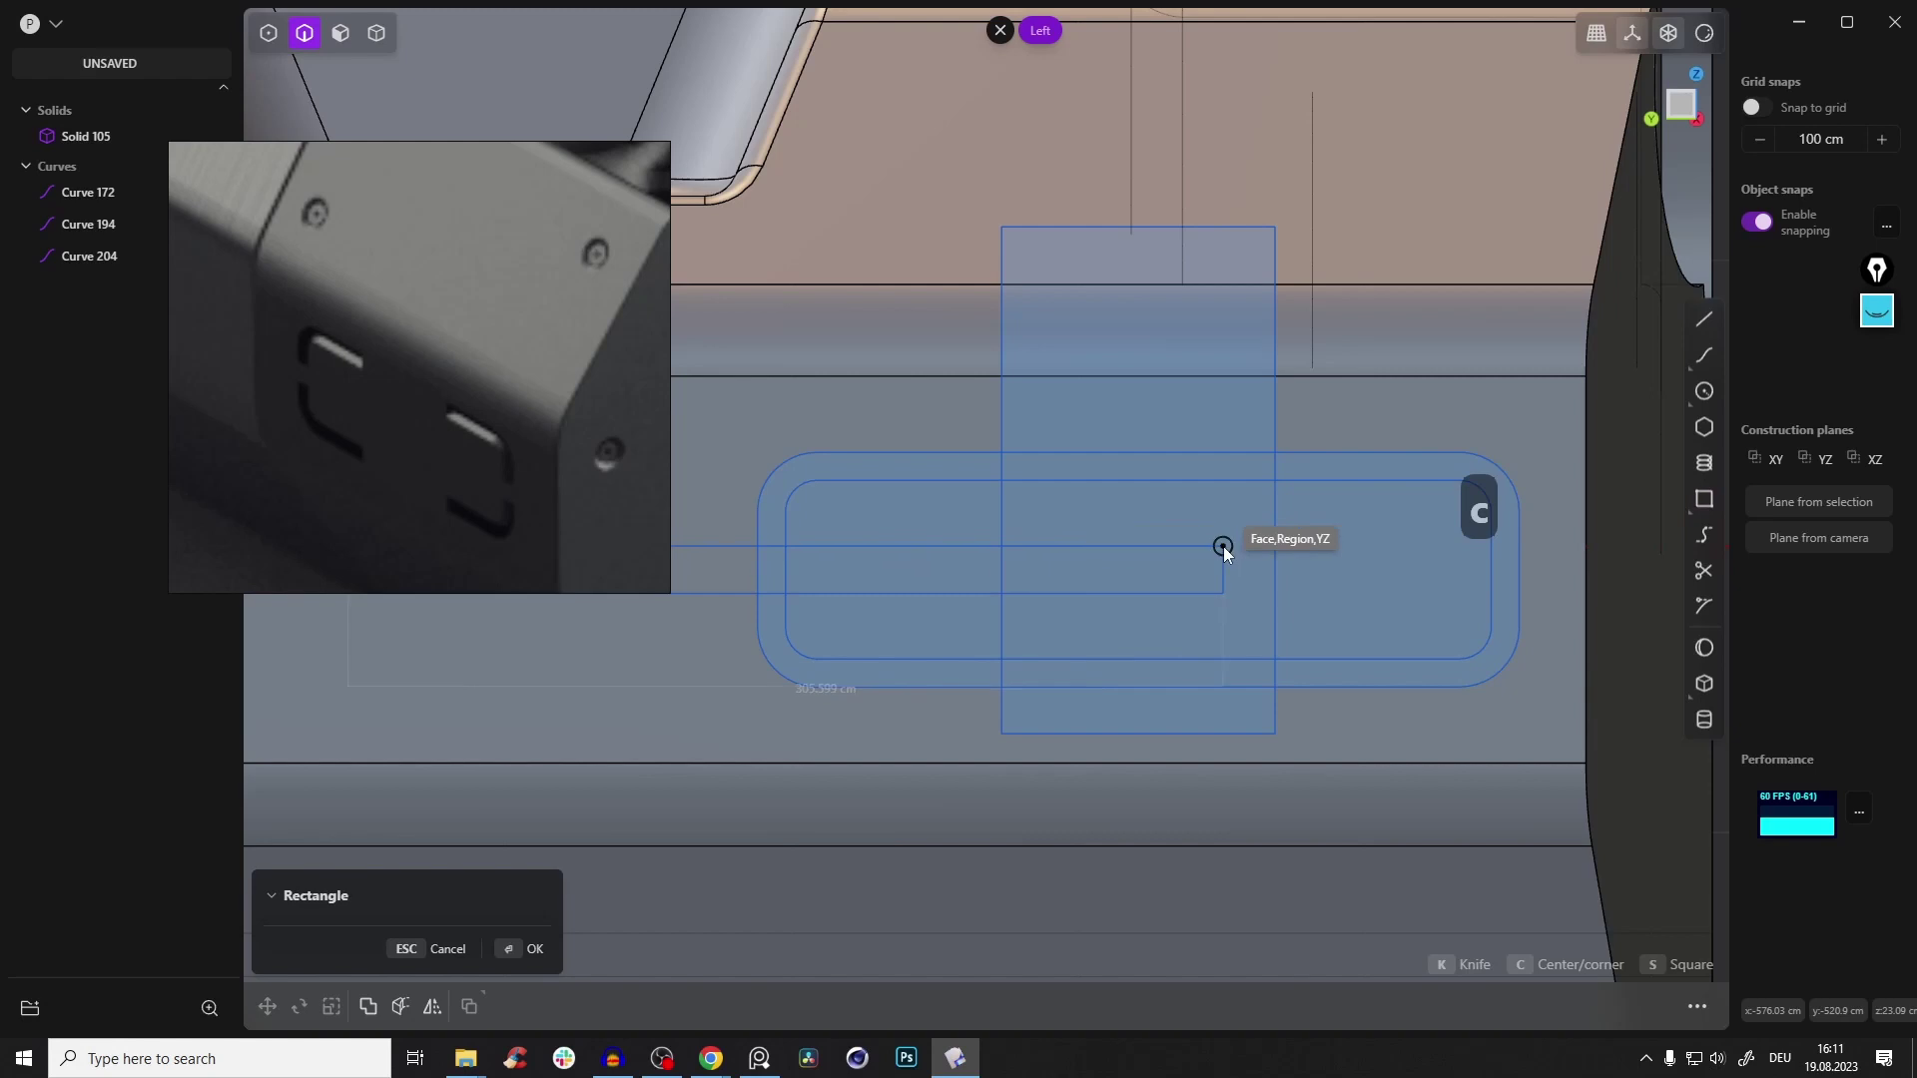
scroll(1182, 531, down, 3)
click(1276, 523)
scroll(1092, 533, up, 3)
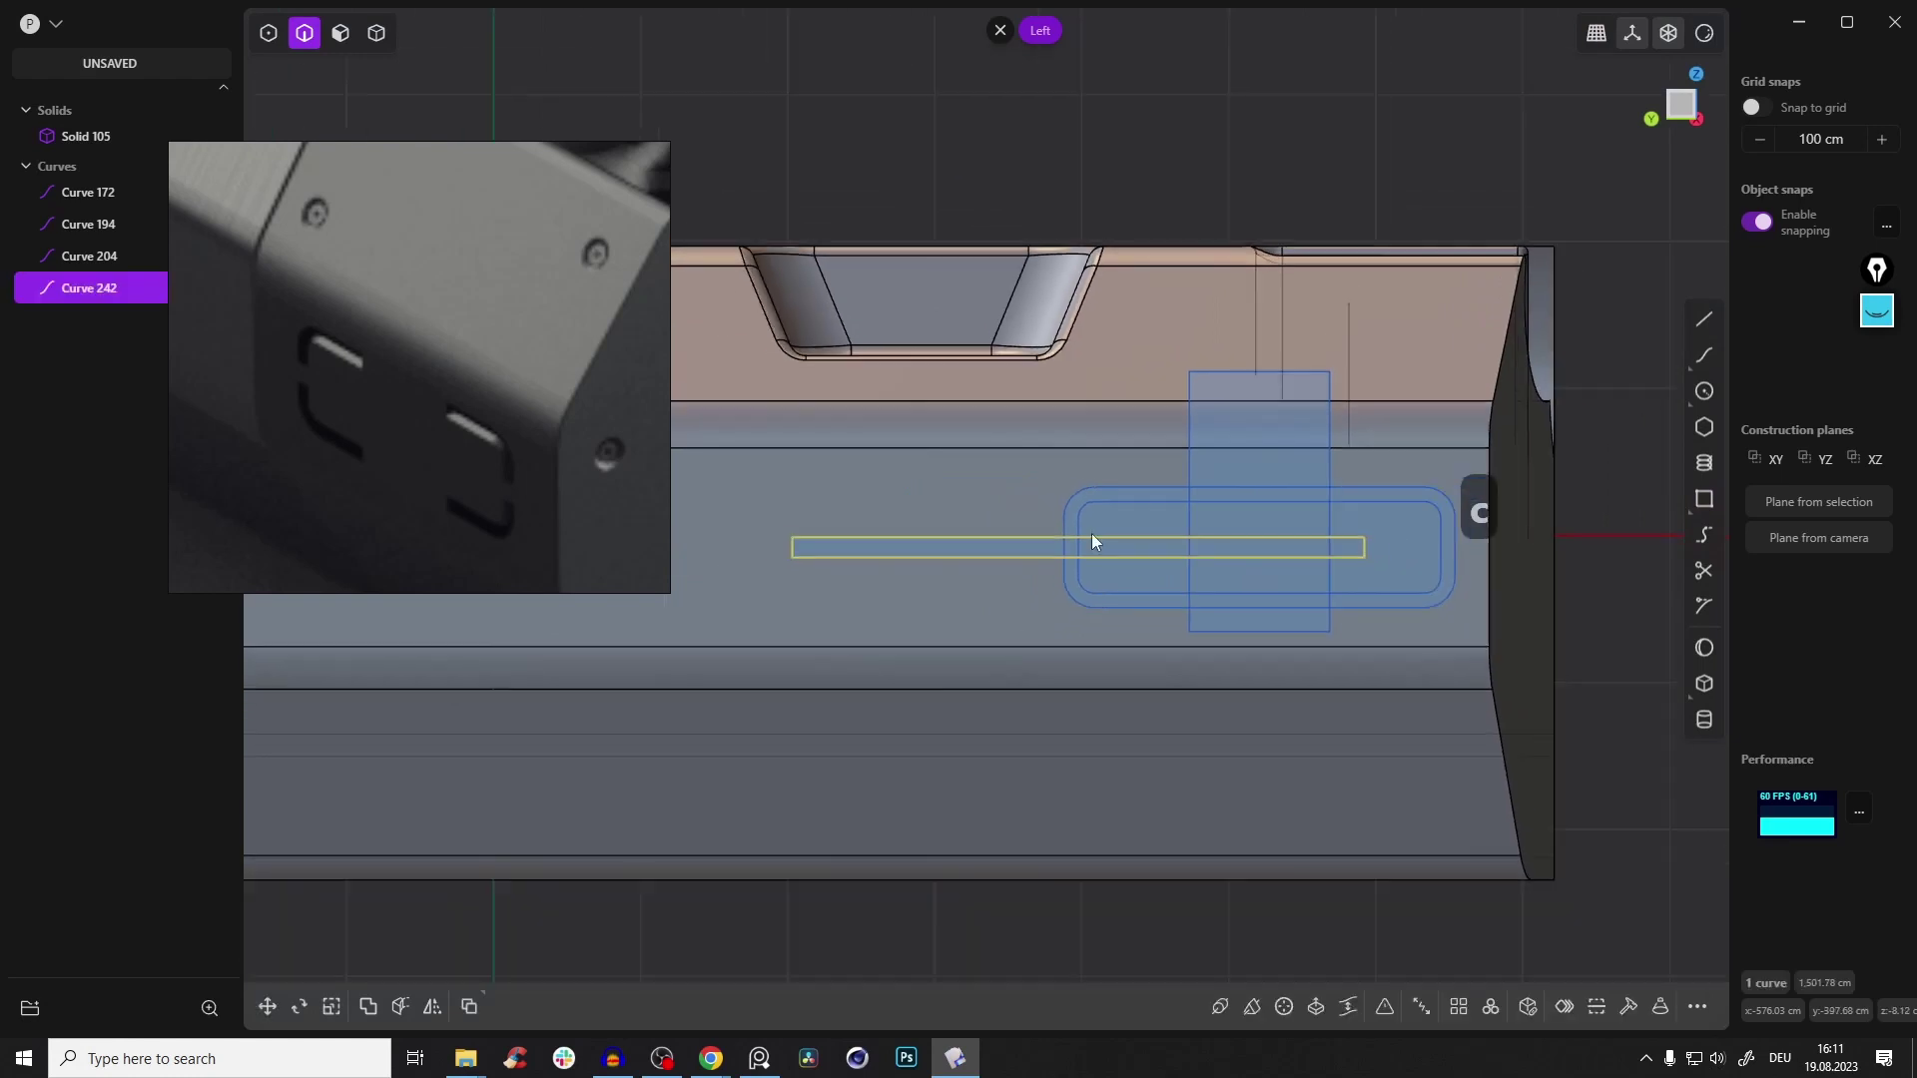
Move the thin rectangle about -127 cm along Y so it crosses both ends of the rounded outlines
key(g)
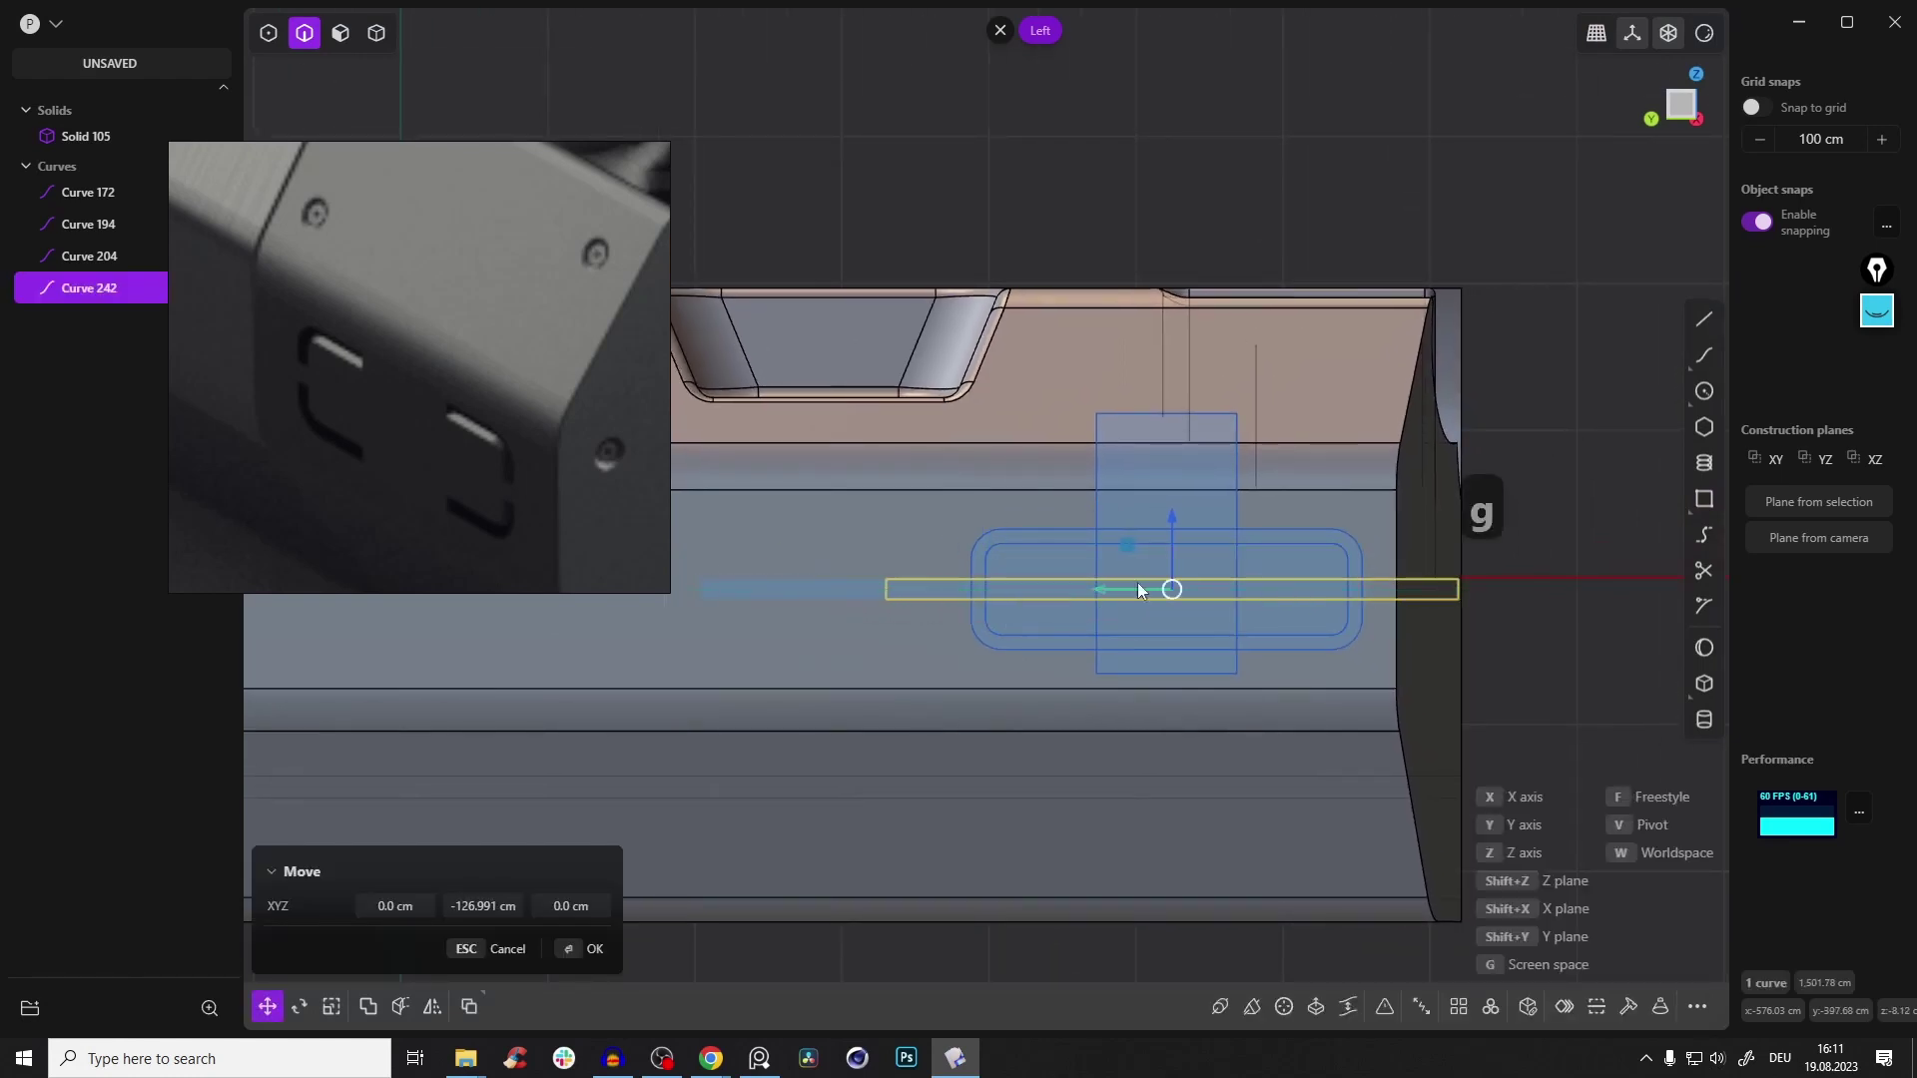
right_click(1592, 619)
scroll(1591, 619, up, 3)
shift+middle_drag(1229, 549, 1316, 543)
click(1518, 663)
scroll(1382, 619, up, 2)
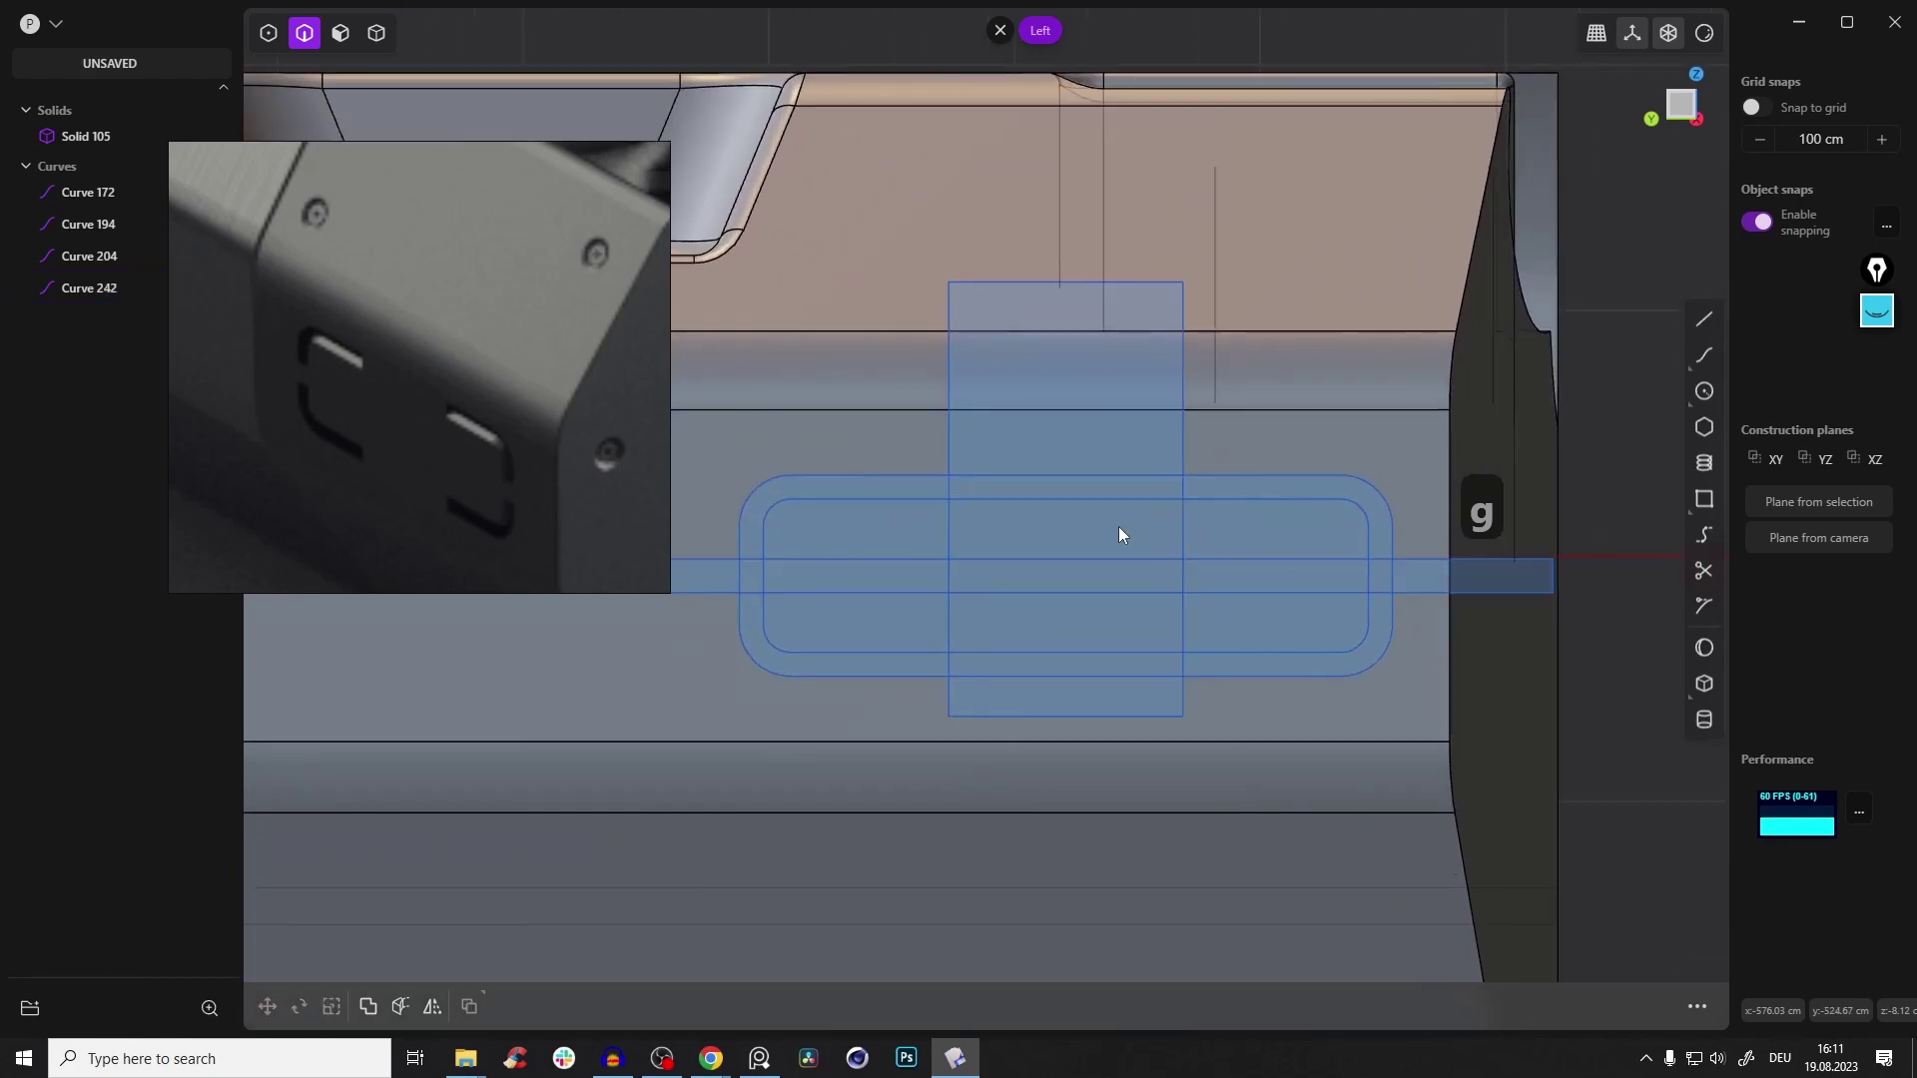
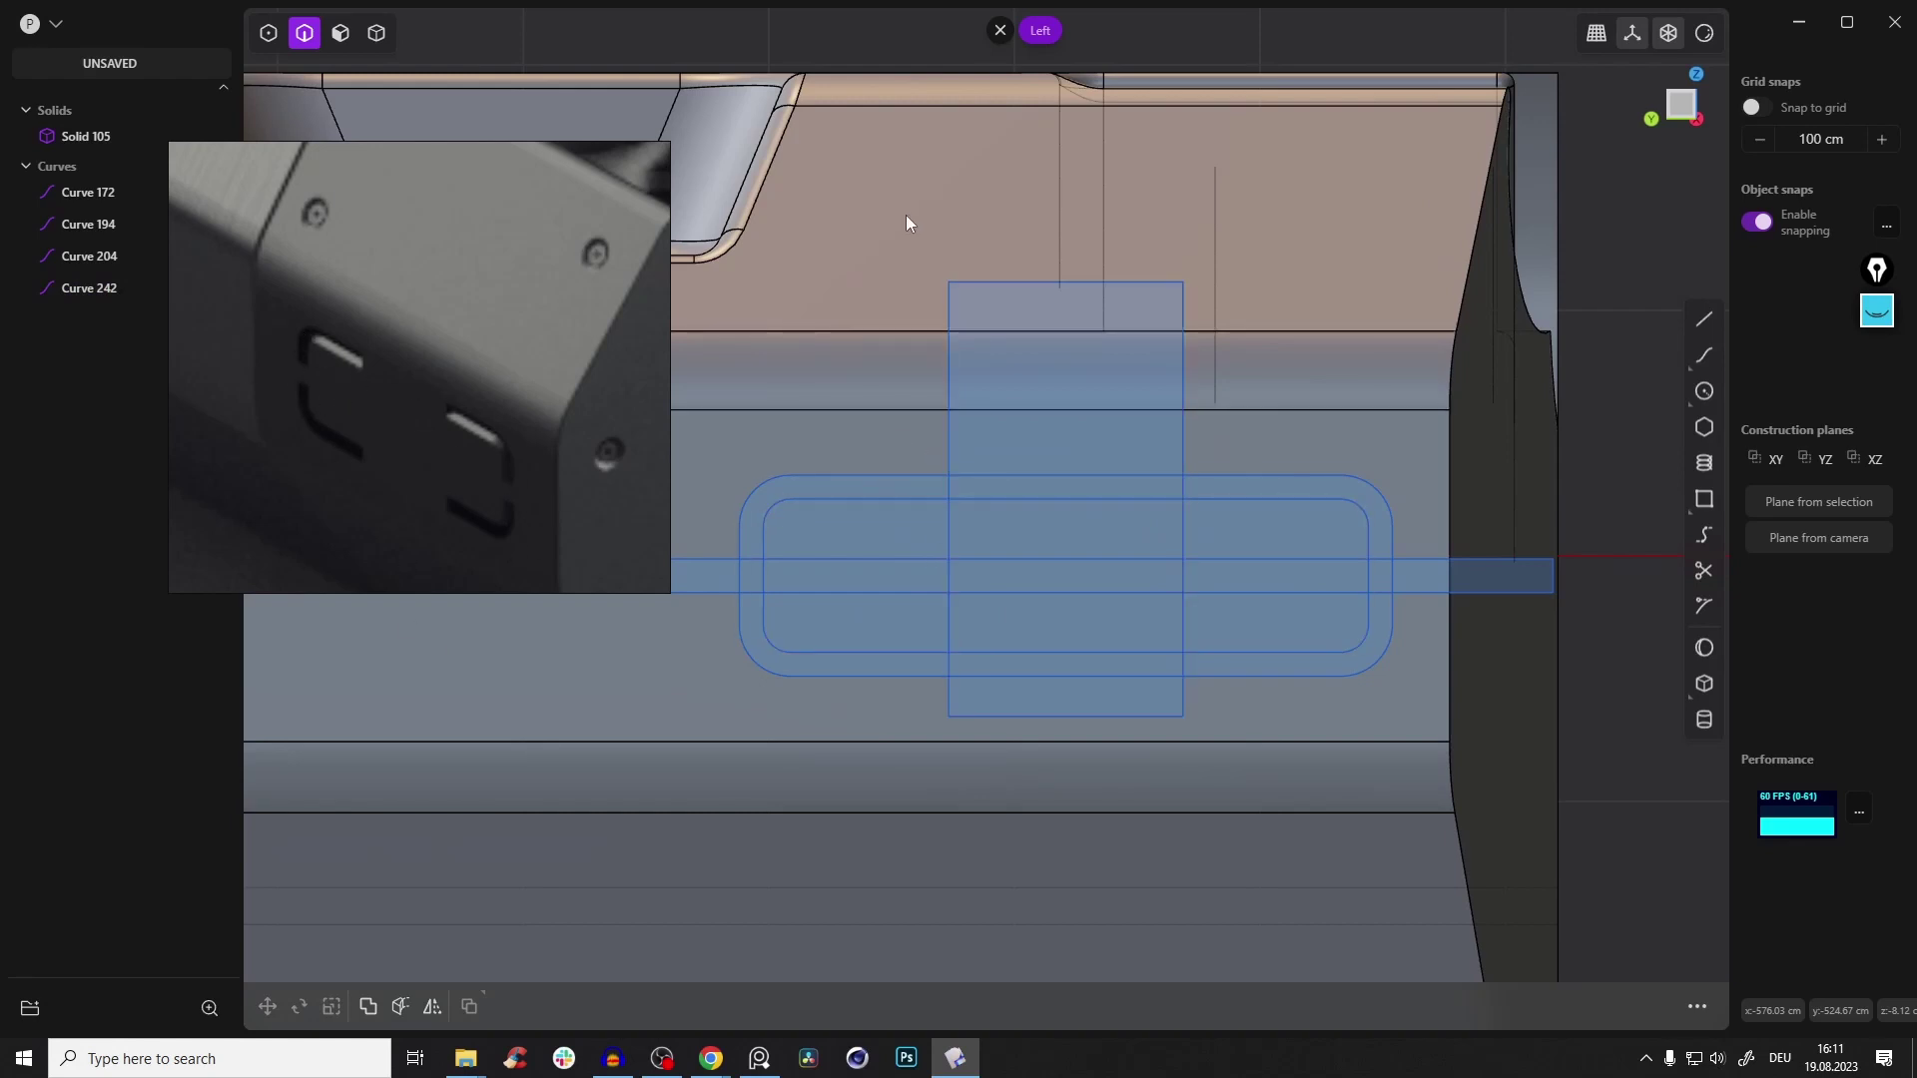
scroll(1069, 406, up, 2)
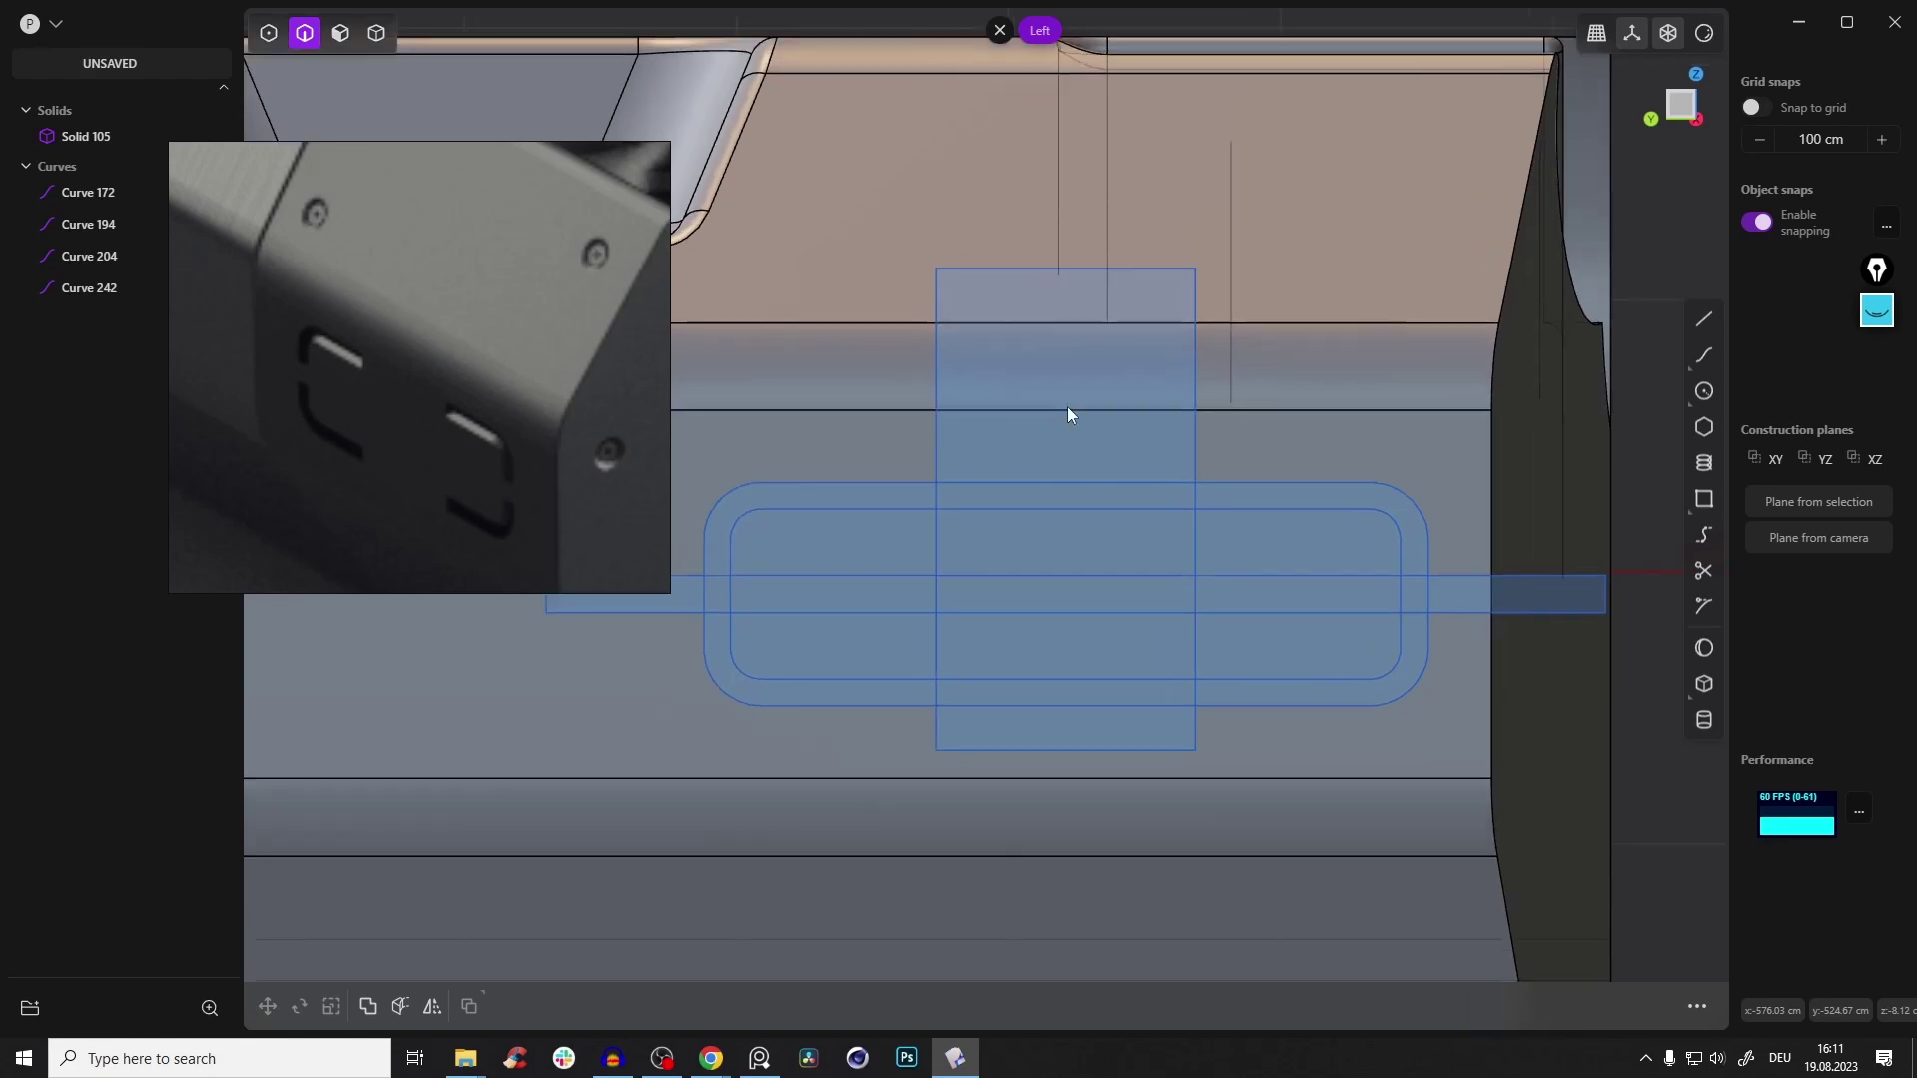
shift+middle_drag(1068, 427, 1134, 439)
scroll(1134, 439, down, 2)
scroll(1009, 326, down, 1)
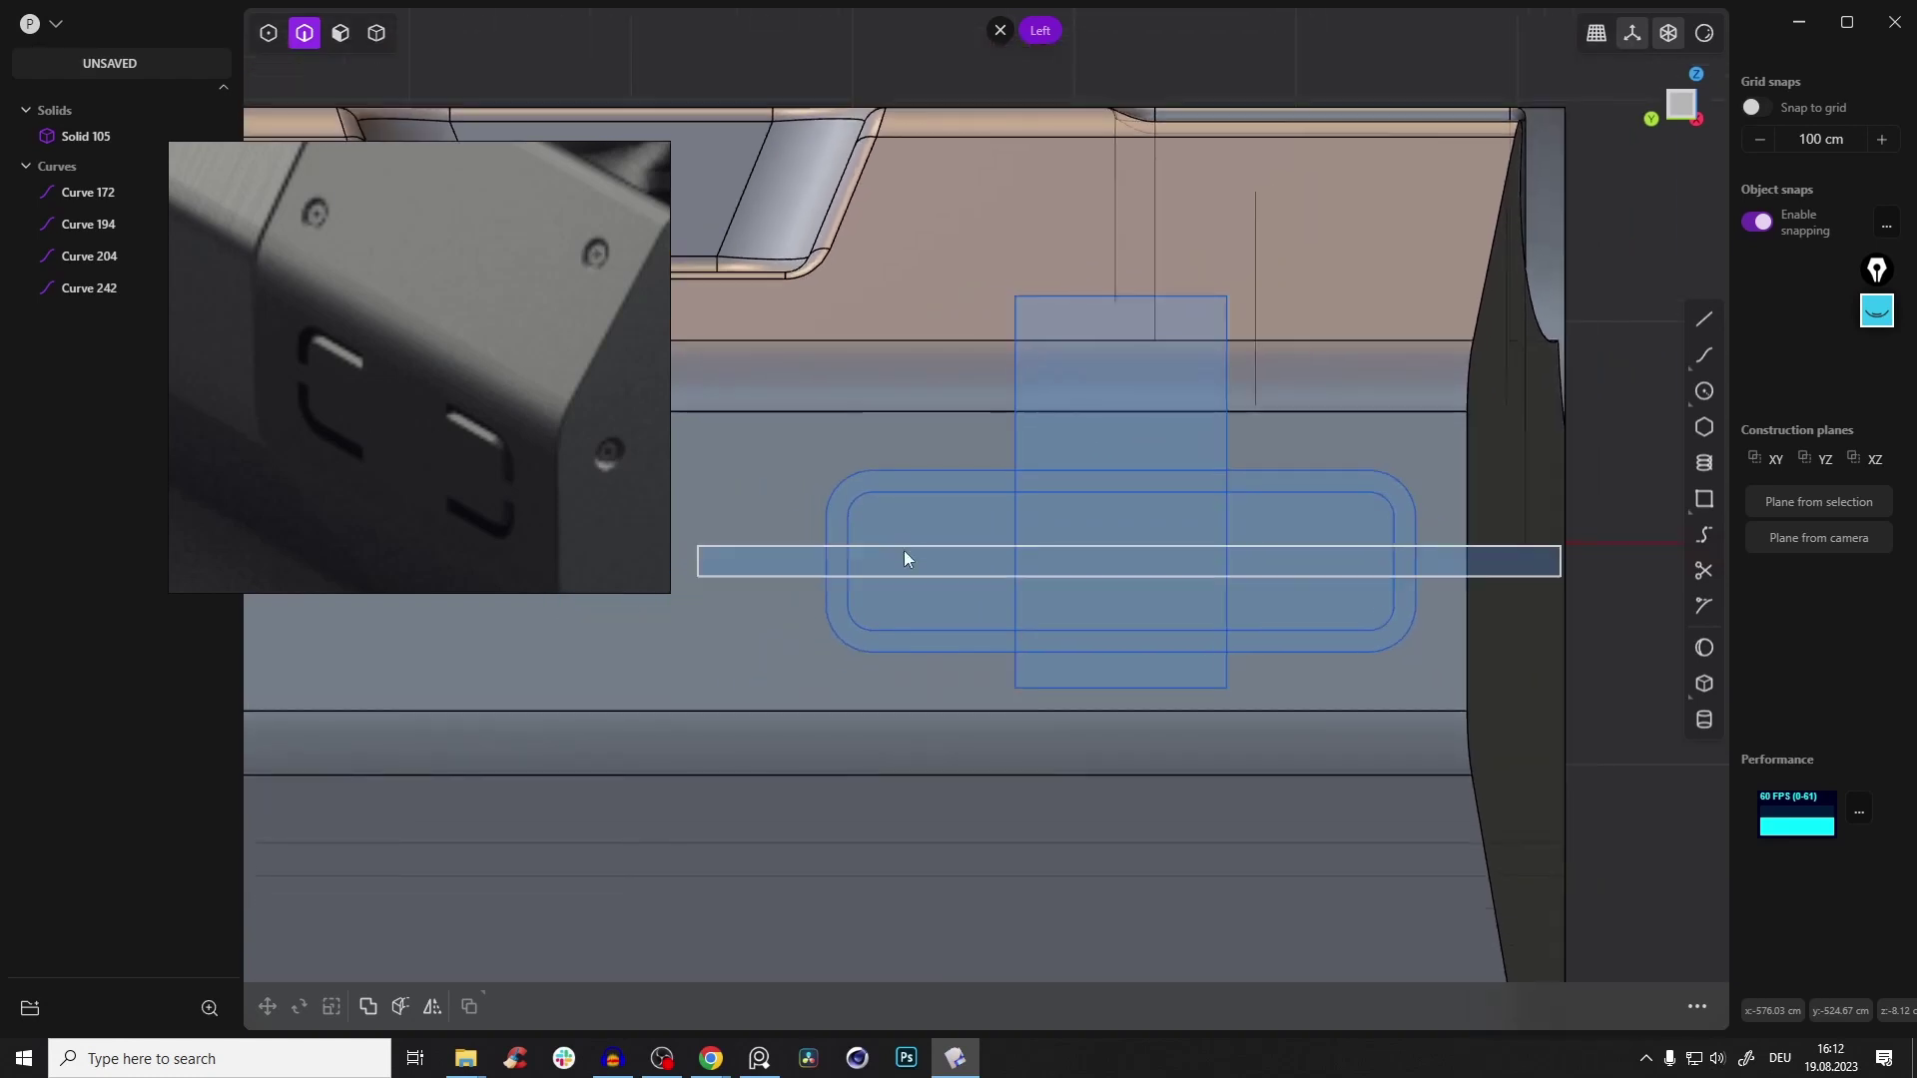
scroll(891, 543, up, 1)
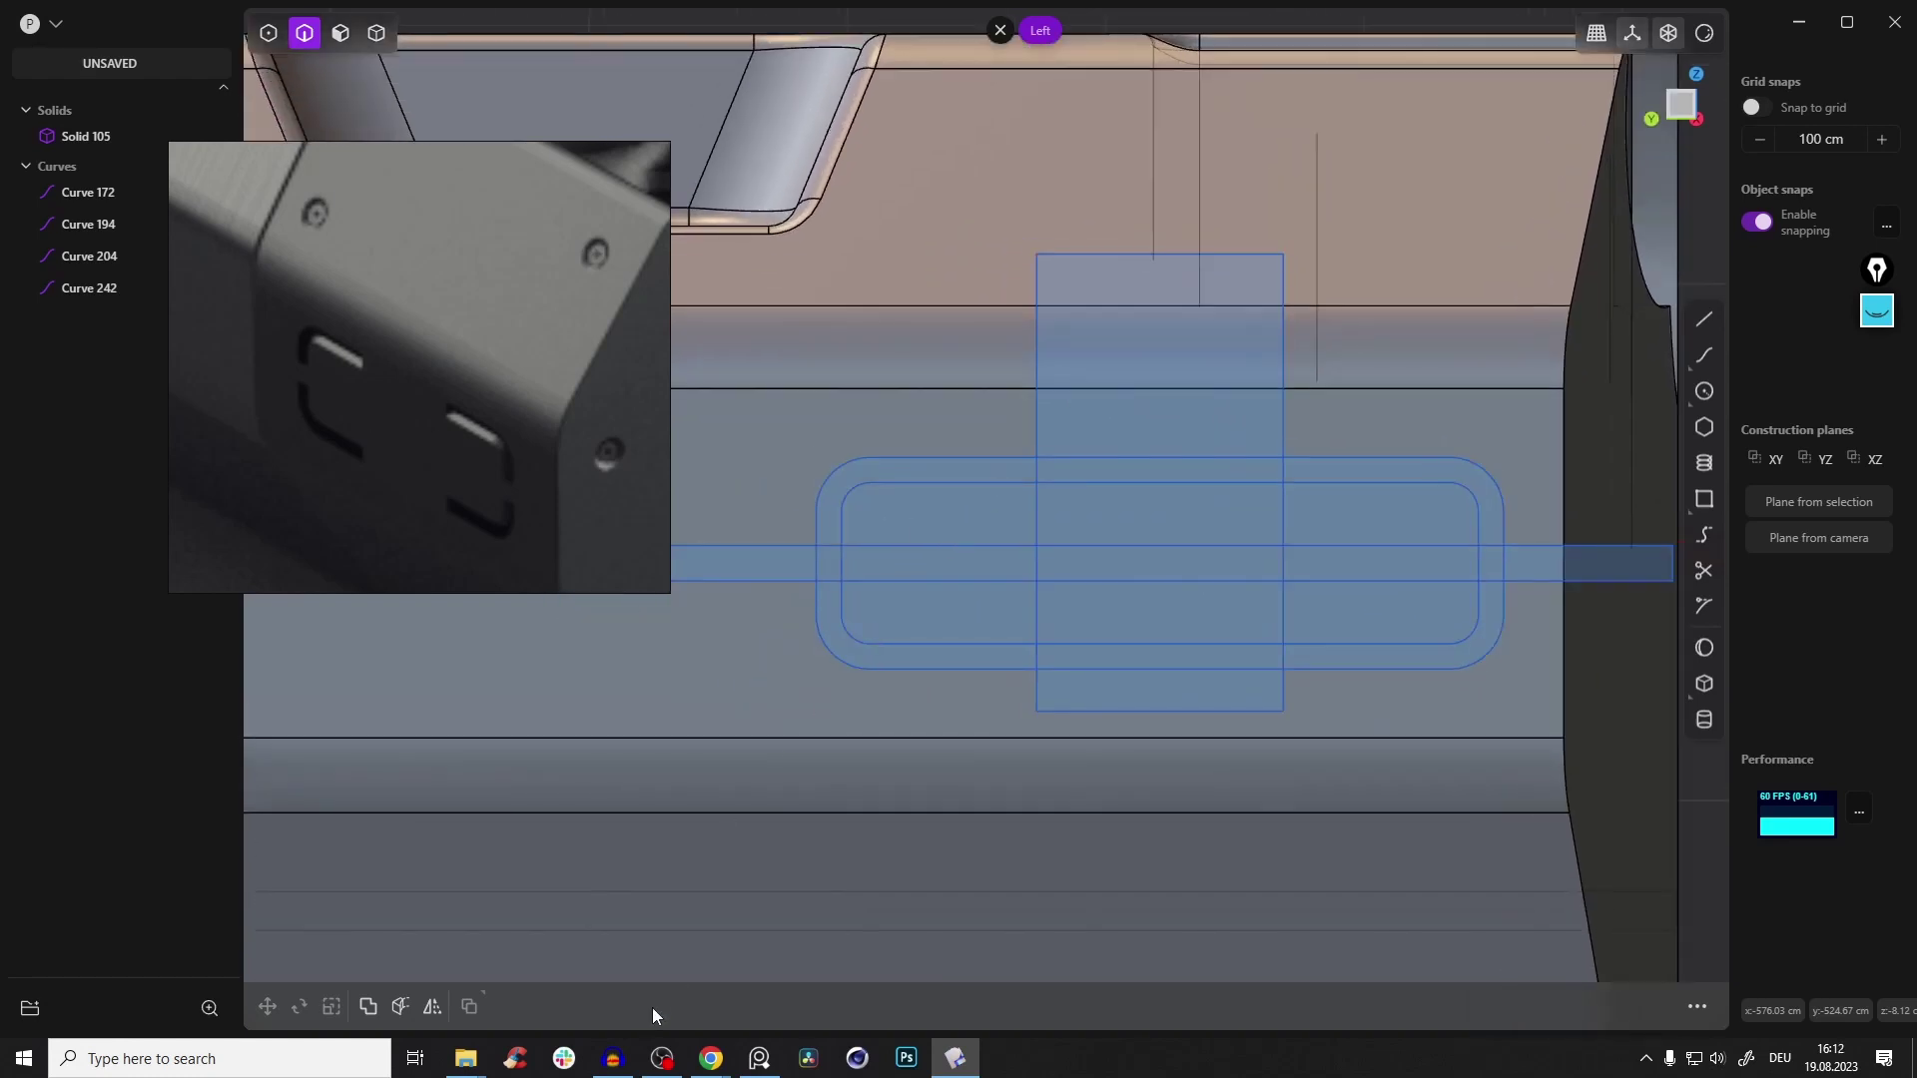
click(662, 1058)
click(661, 1058)
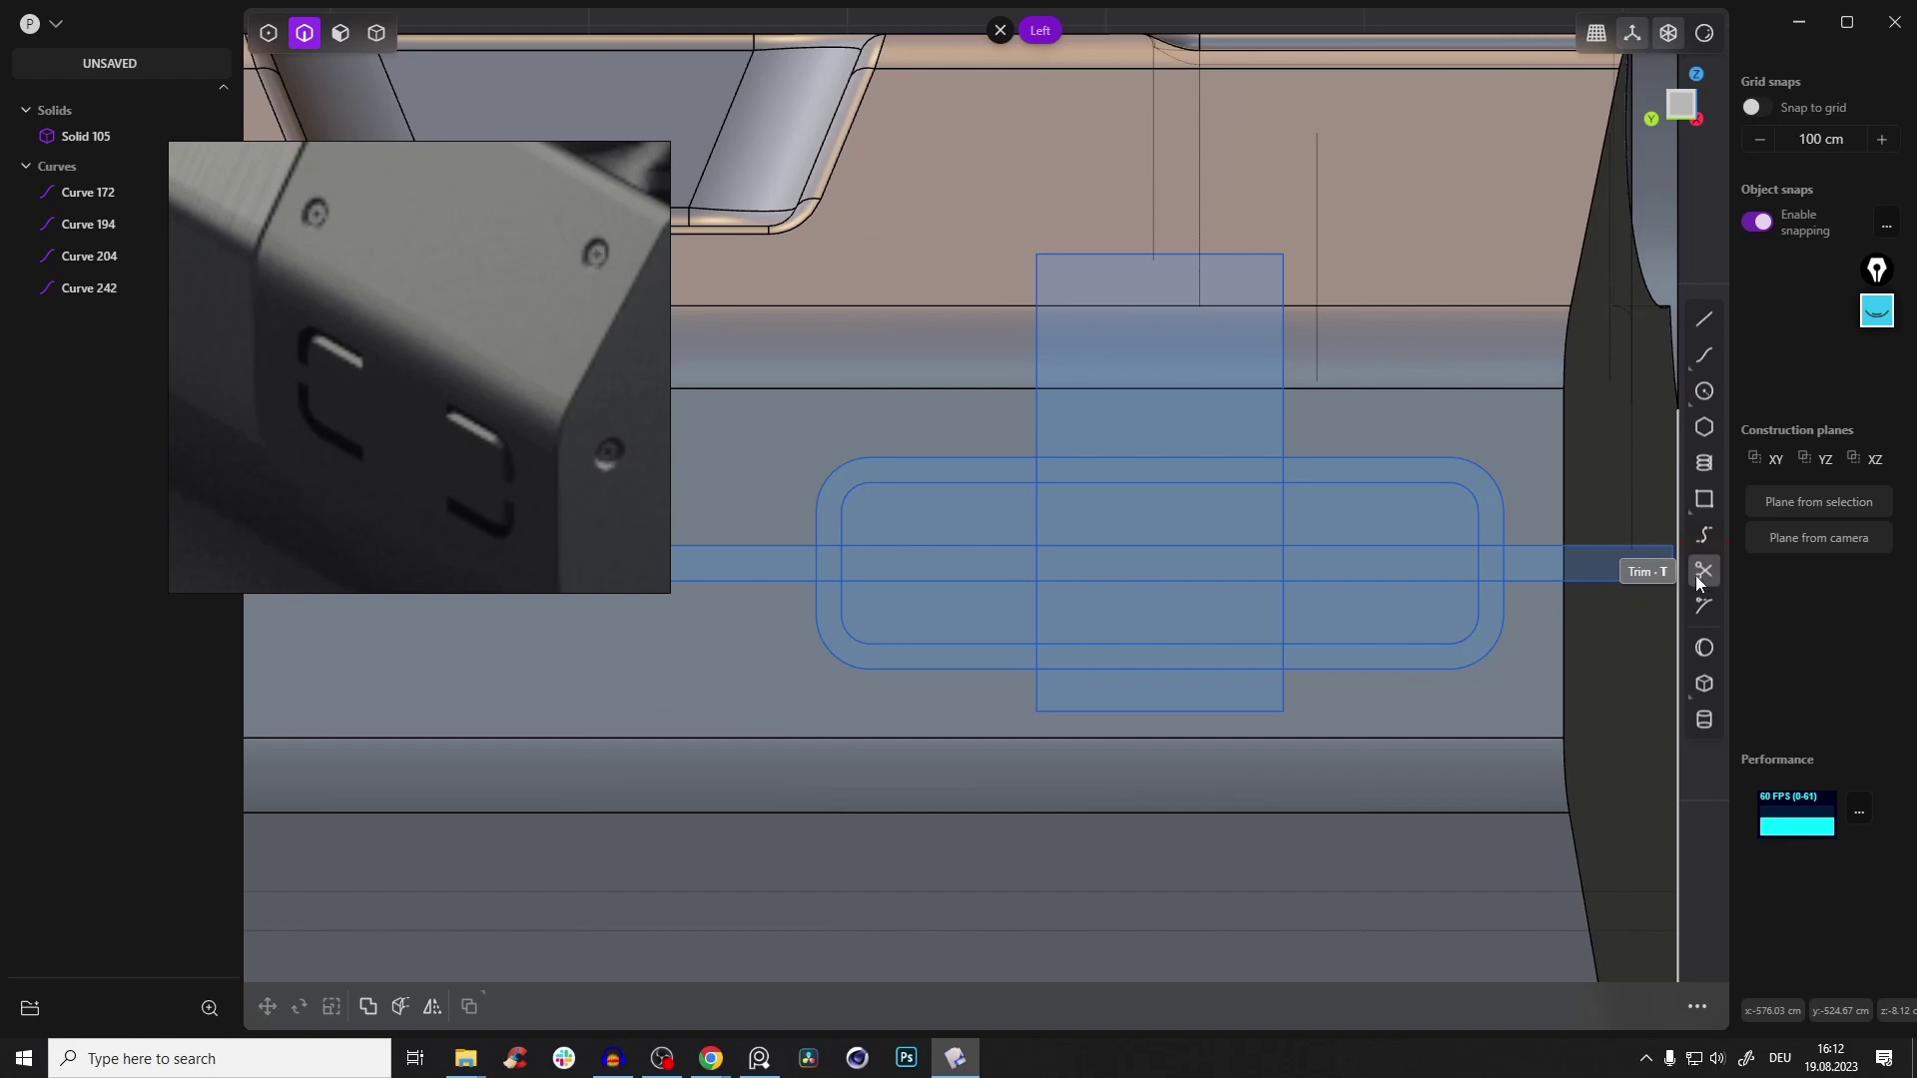
Trim away the tall rectangle's lower end and the two lower outline segments between its vertical sides
key(t)
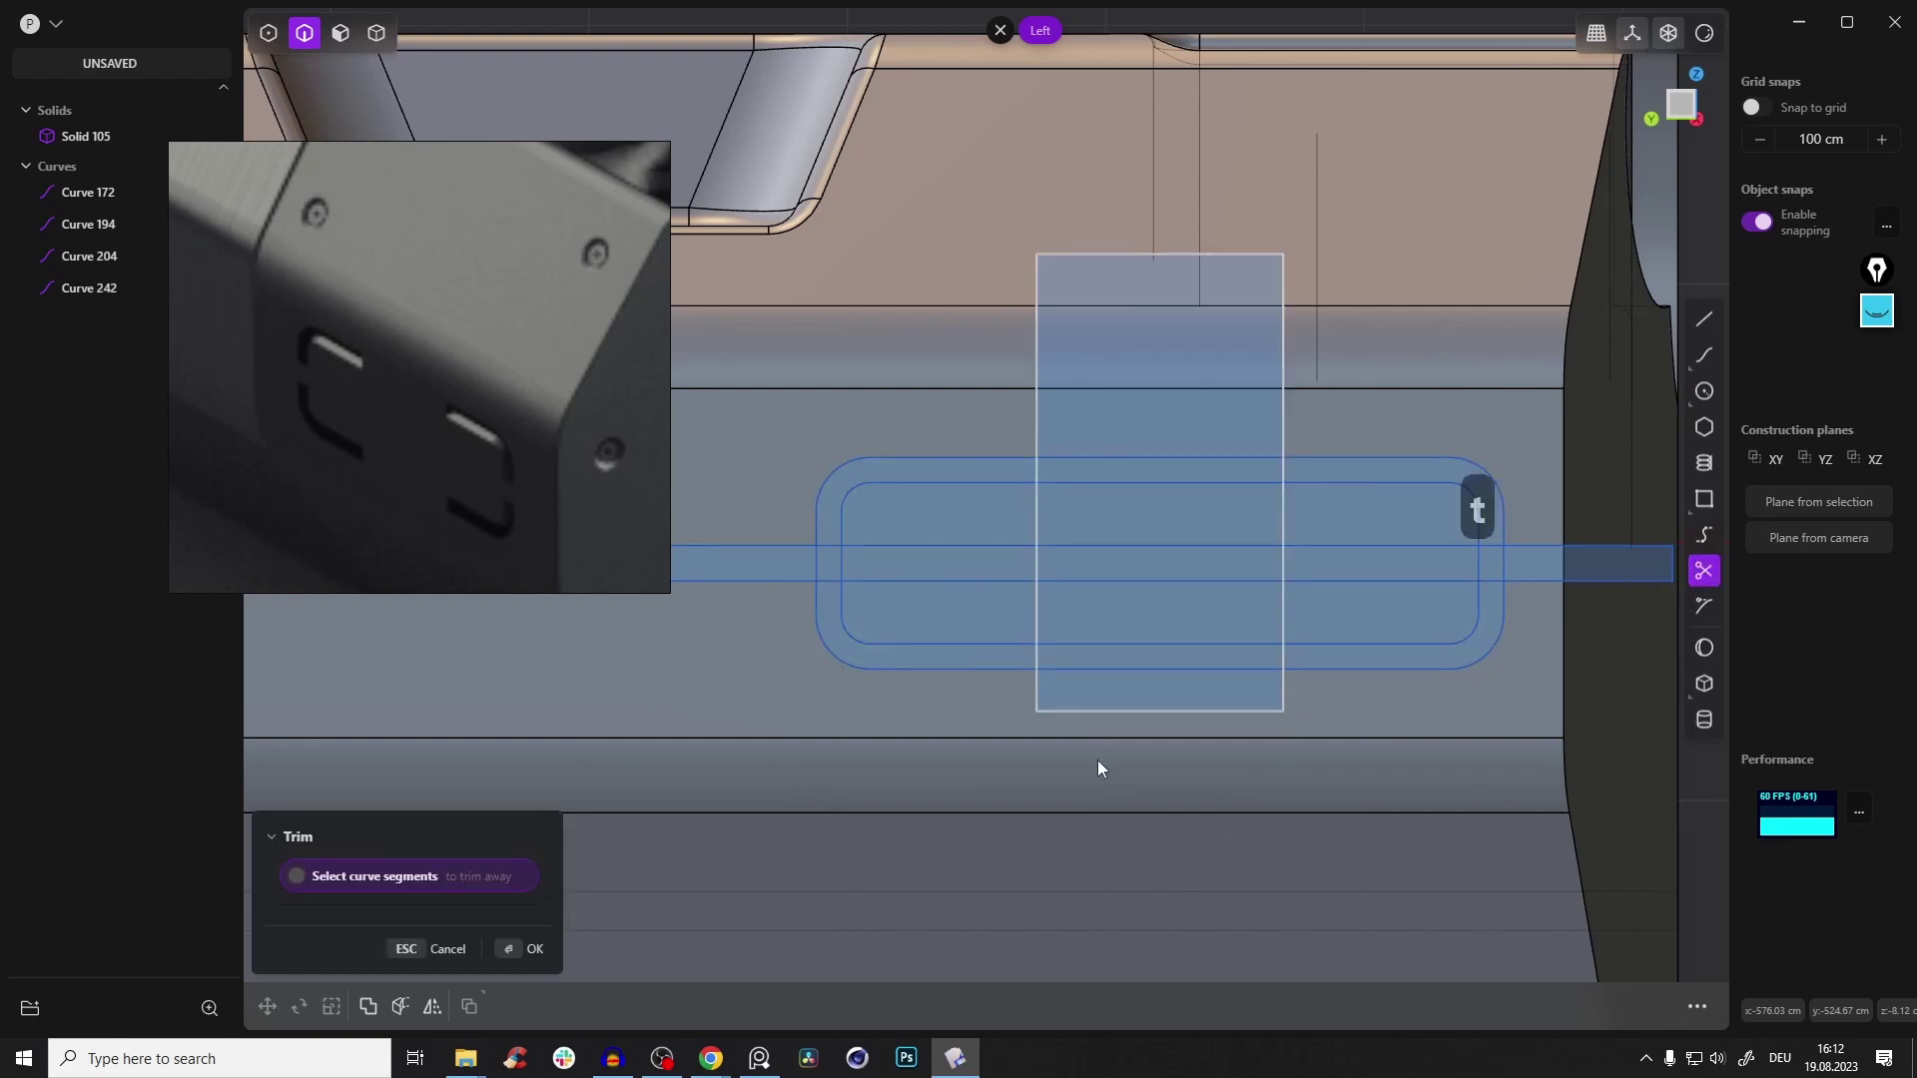
click(1090, 710)
click(1084, 668)
click(1035, 709)
click(1282, 707)
click(1144, 649)
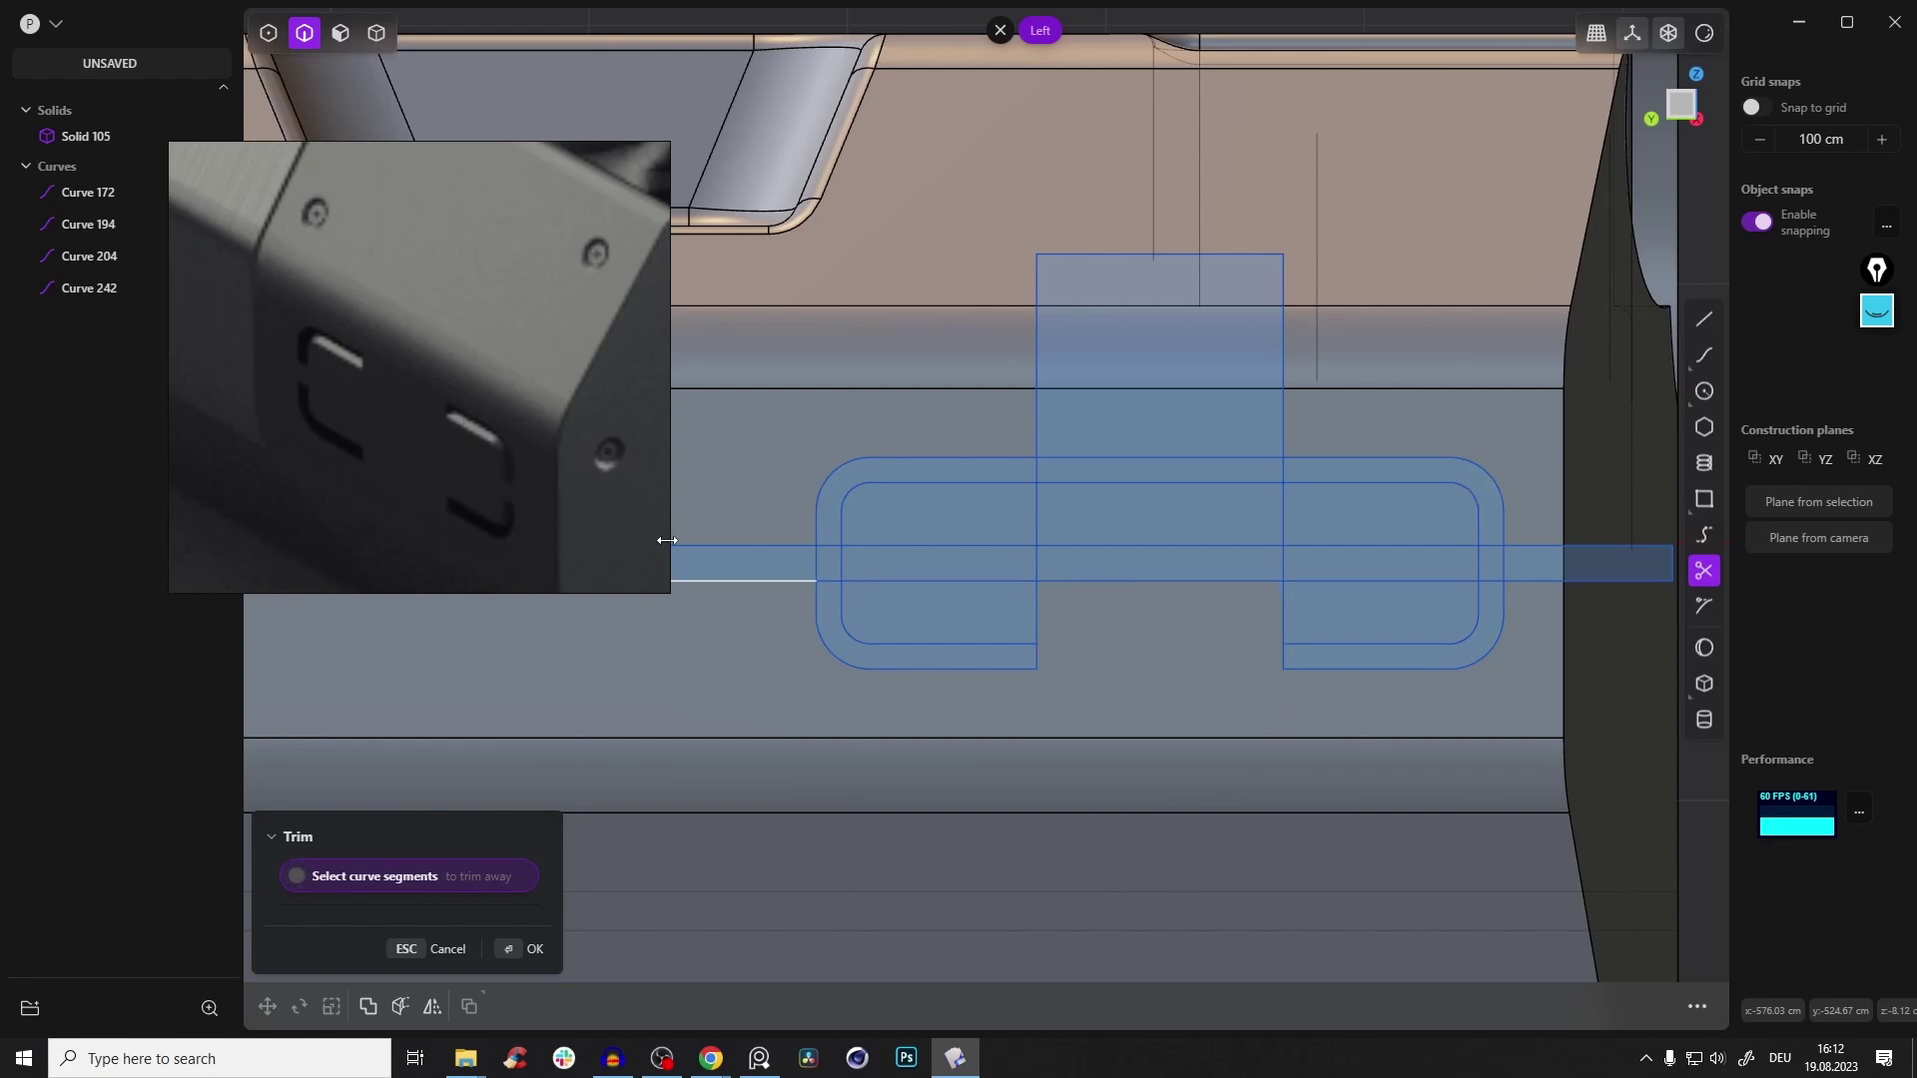
Trim away the lines of the tall and thin rectangles crossing the interior of the inner rounded outline
click(1036, 599)
click(1008, 574)
click(1000, 543)
click(1042, 513)
click(1070, 547)
click(1084, 590)
click(1030, 565)
click(1279, 566)
click(1284, 524)
click(1320, 549)
click(1332, 582)
Trim away the tall rectangle's upper part and the two upper outline segments between its sides
click(1090, 482)
click(1094, 459)
click(1044, 423)
click(1142, 261)
click(1282, 359)
click(1285, 617)
Trim away the thin rectangle's lines extending outside the rounded outline at both ends
shift+middle_drag(1587, 555, 1346, 548)
click(1358, 543)
click(1350, 572)
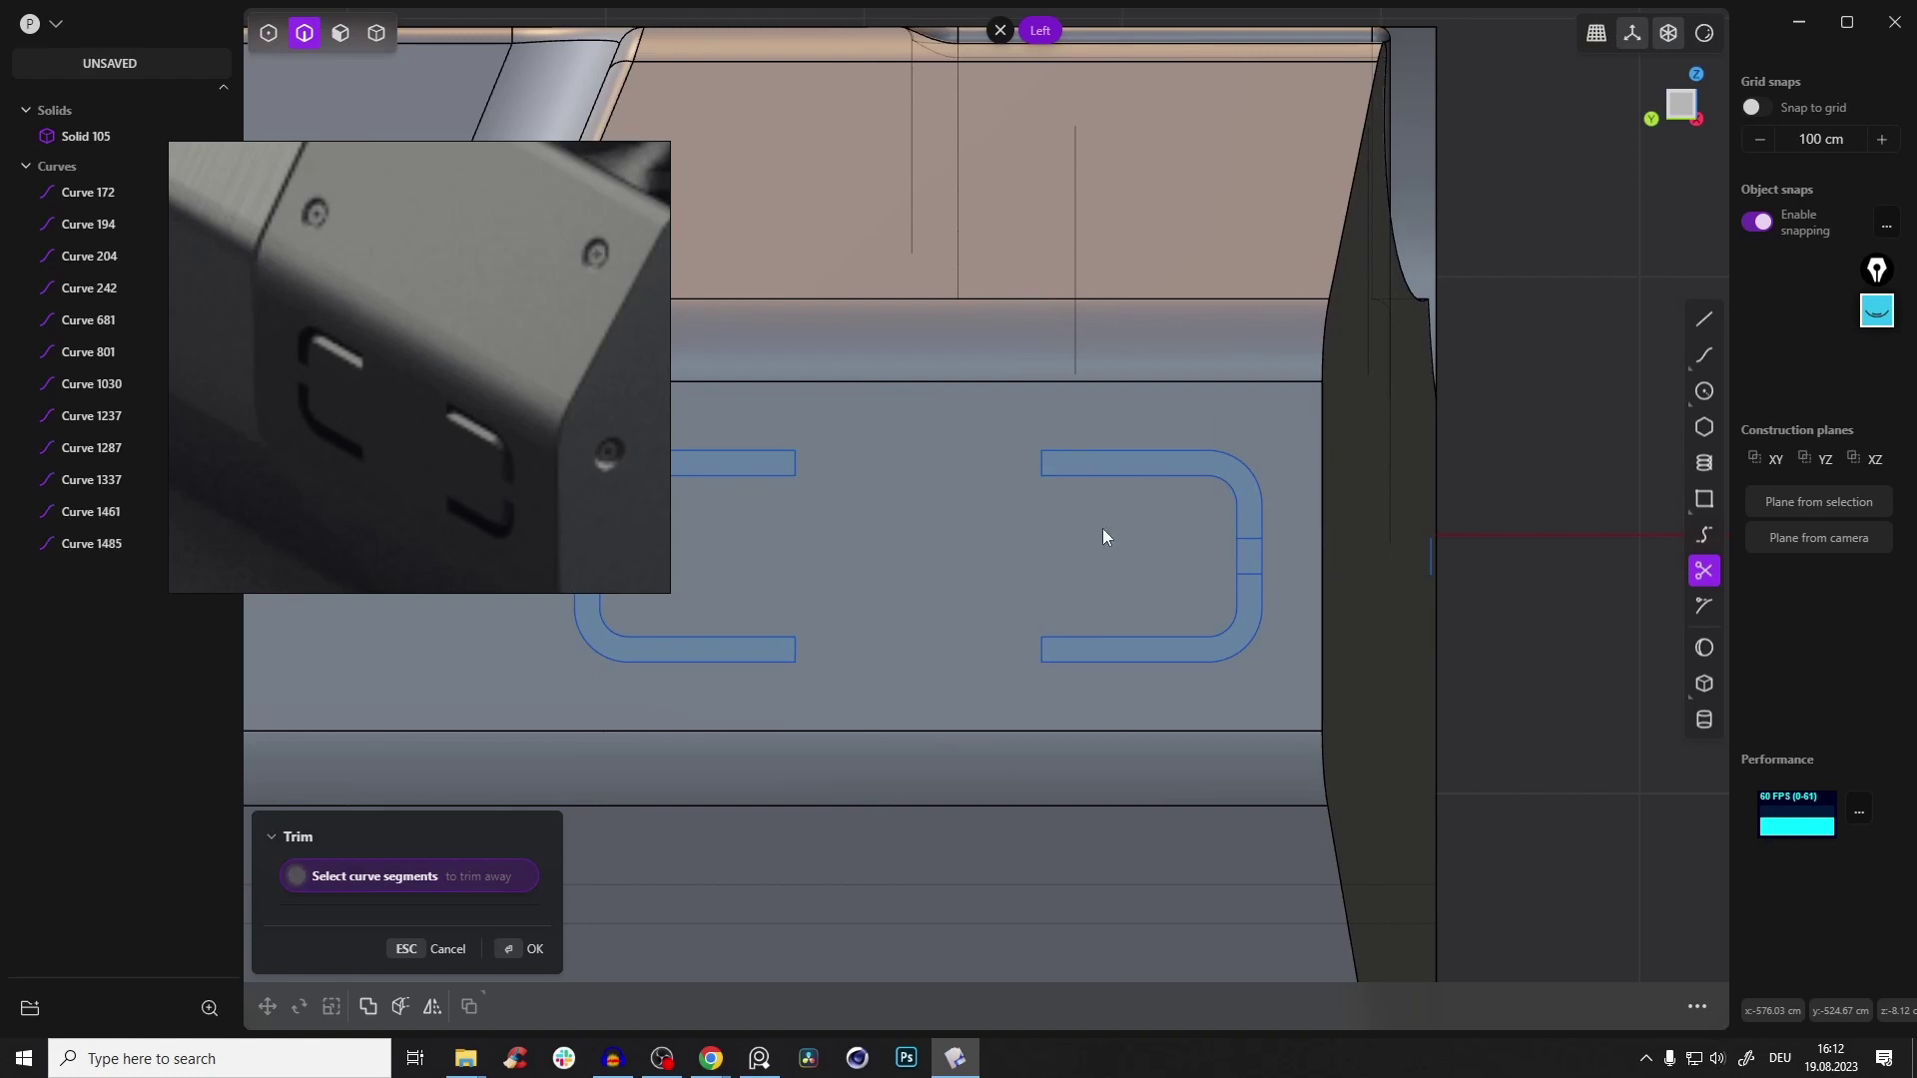
shift+middle_drag(1028, 529, 1344, 535)
click(789, 546)
click(779, 580)
click(741, 564)
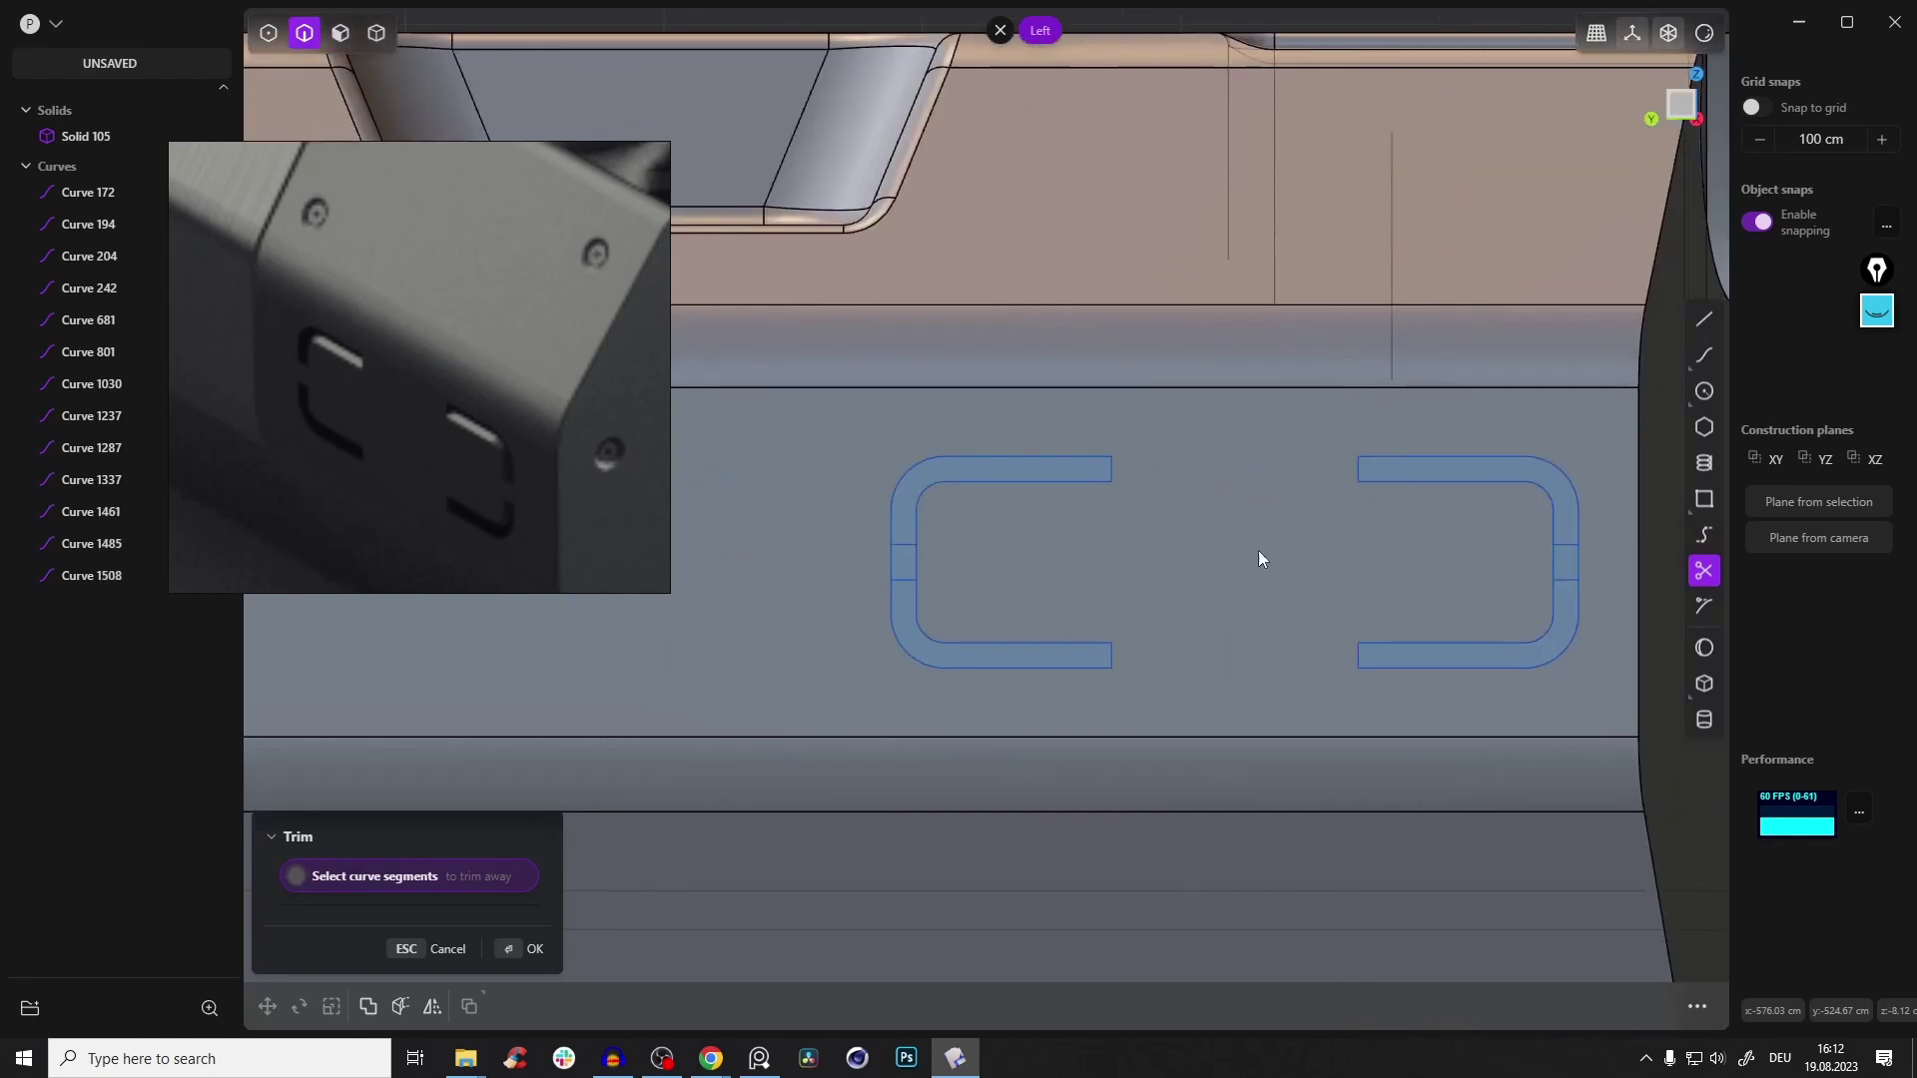
Trim the short vertical outline segments between the thin band's lines at both ends of the rounded shape
scroll(940, 542, up, 5)
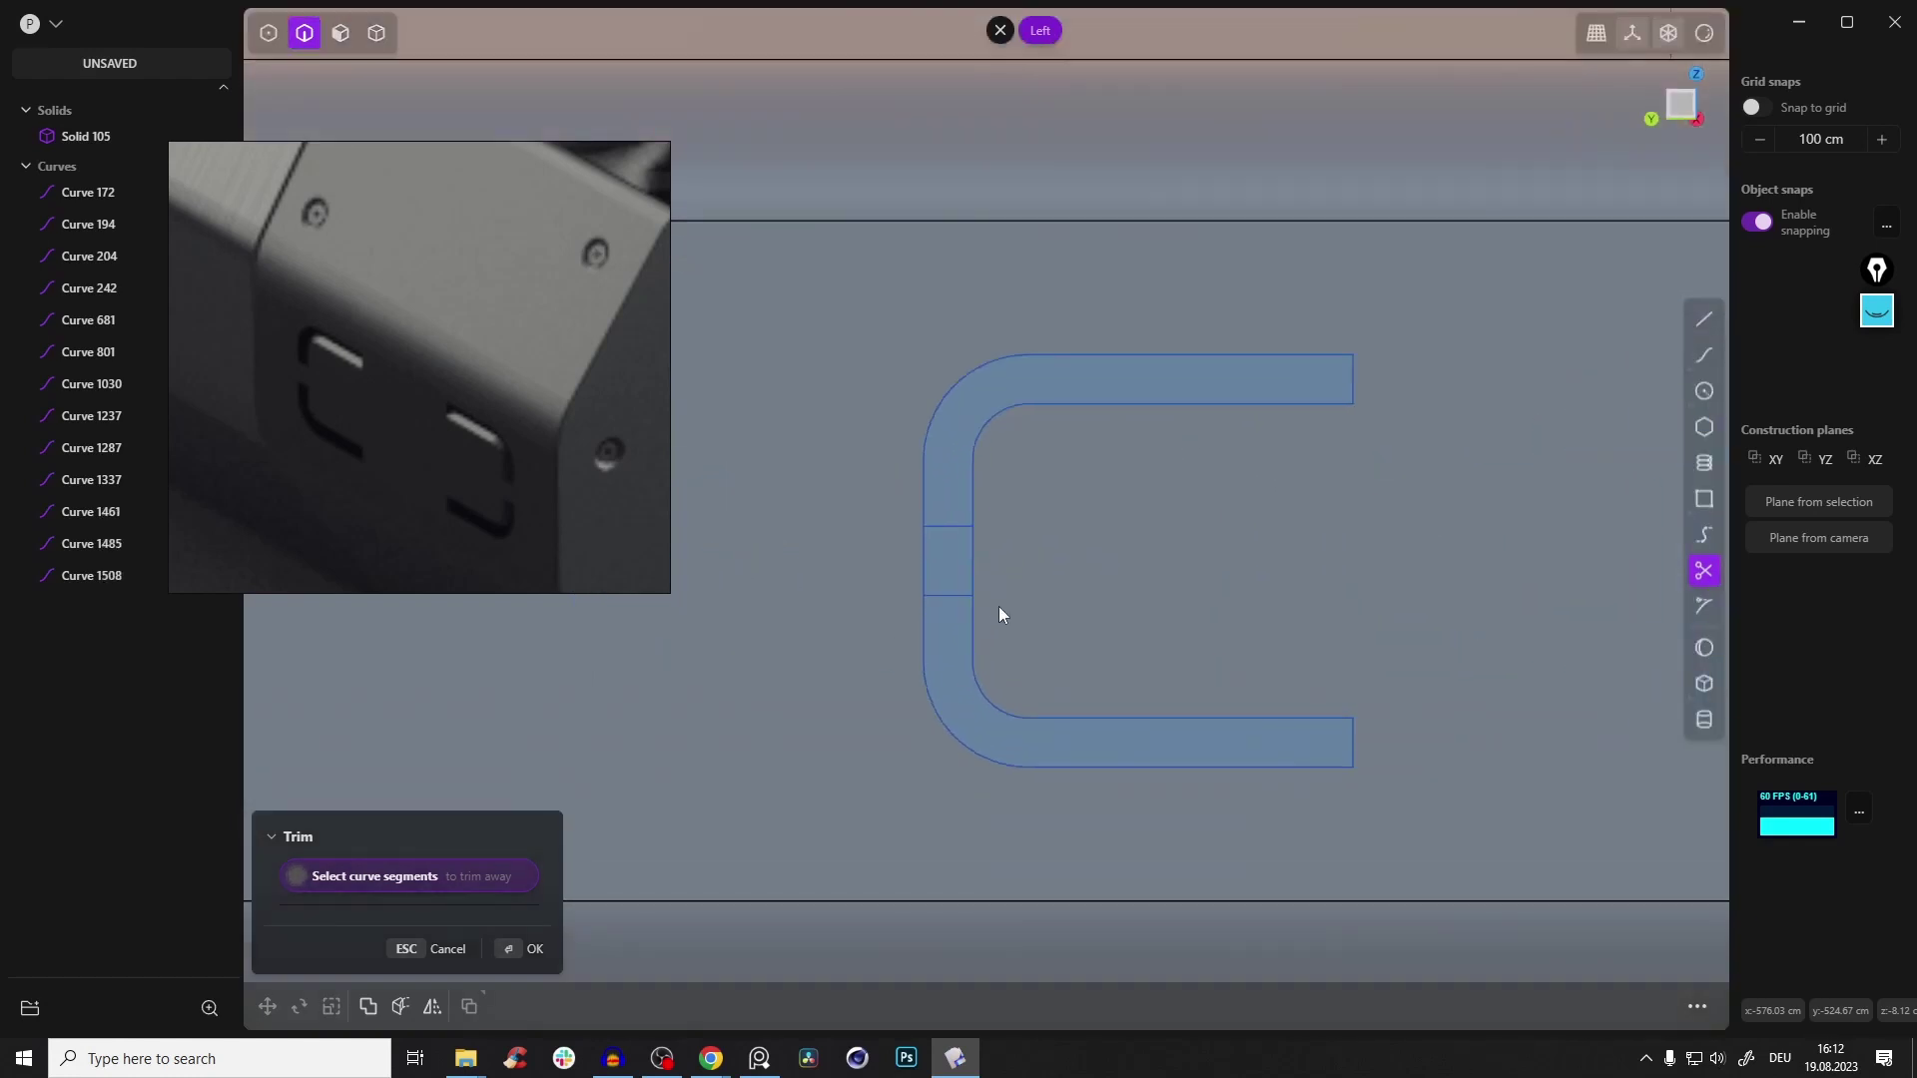
click(974, 565)
click(920, 573)
shift+middle_drag(1210, 511, 759, 499)
shift+middle_drag(1587, 519, 1100, 513)
scroll(1100, 513, down, 2)
click(1224, 547)
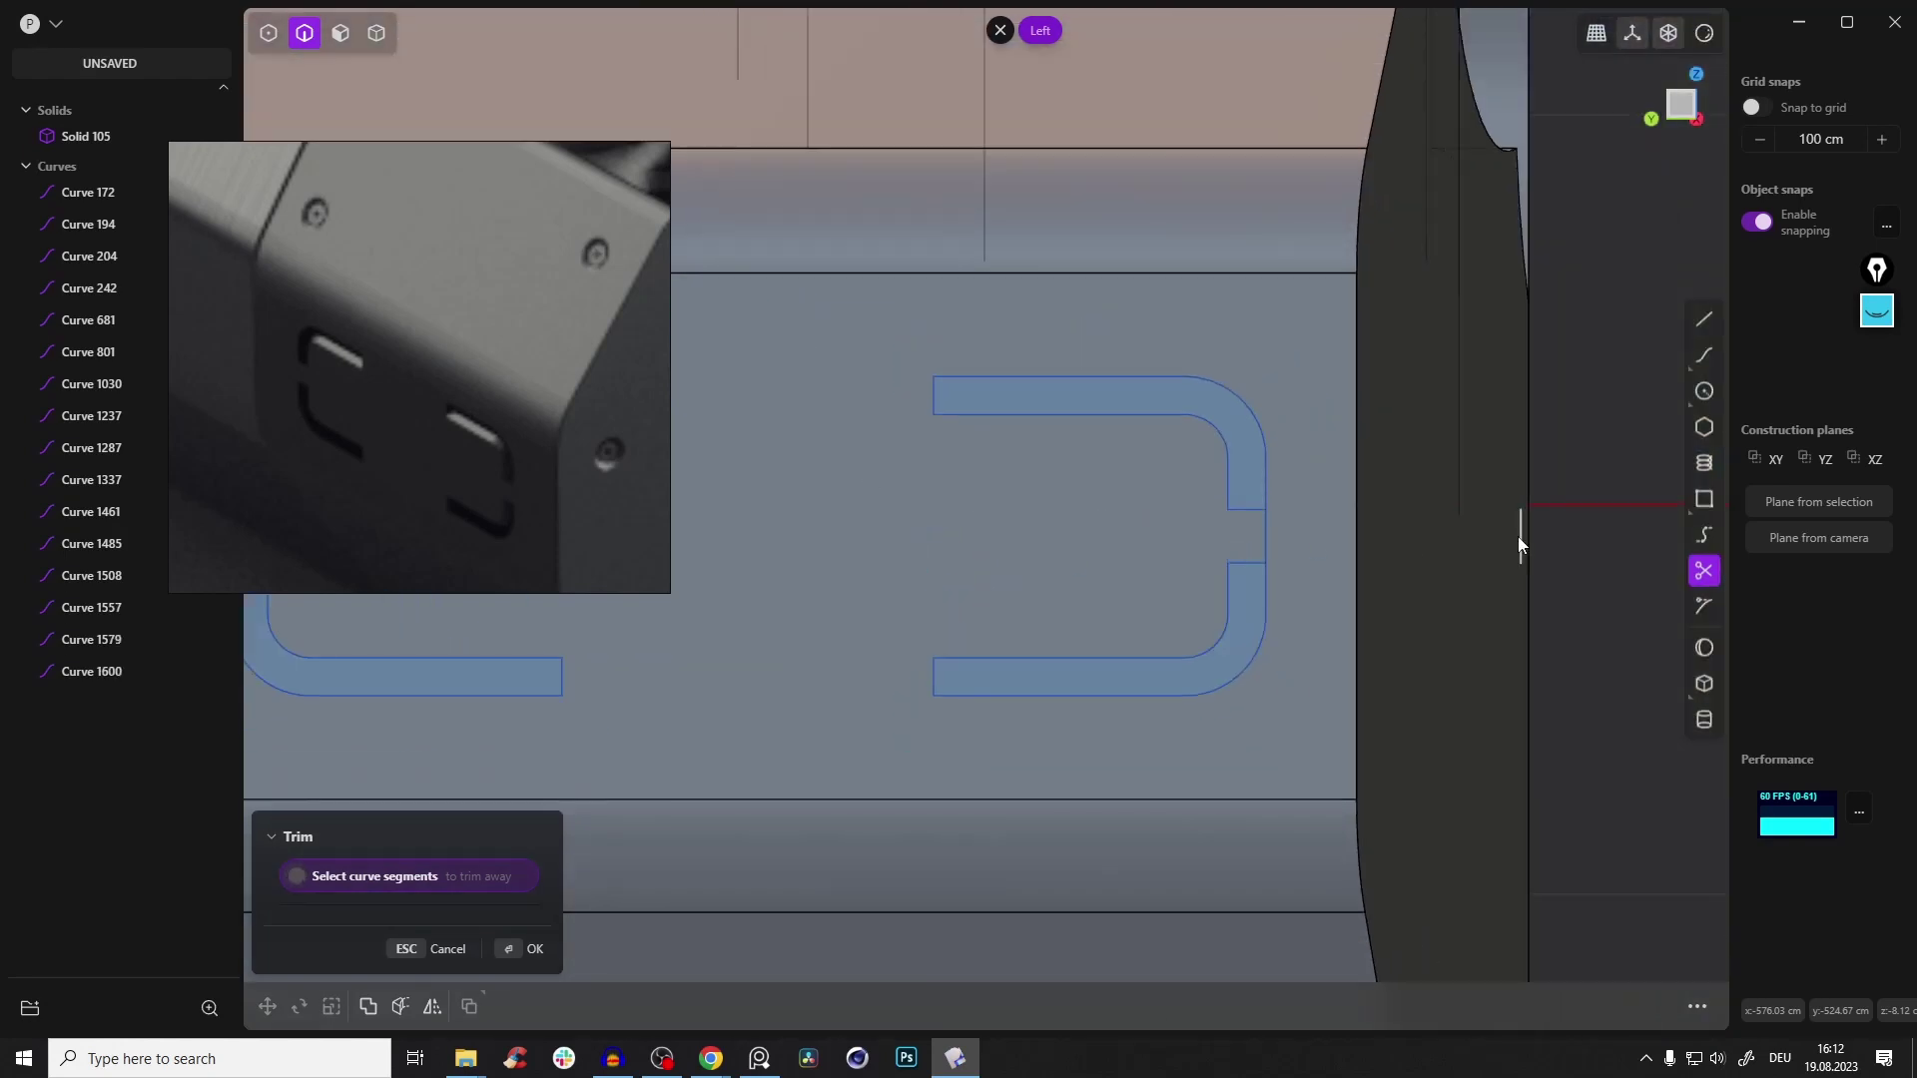
click(1266, 547)
shift+middle_drag(1266, 547, 1553, 565)
scroll(1553, 565, down, 1)
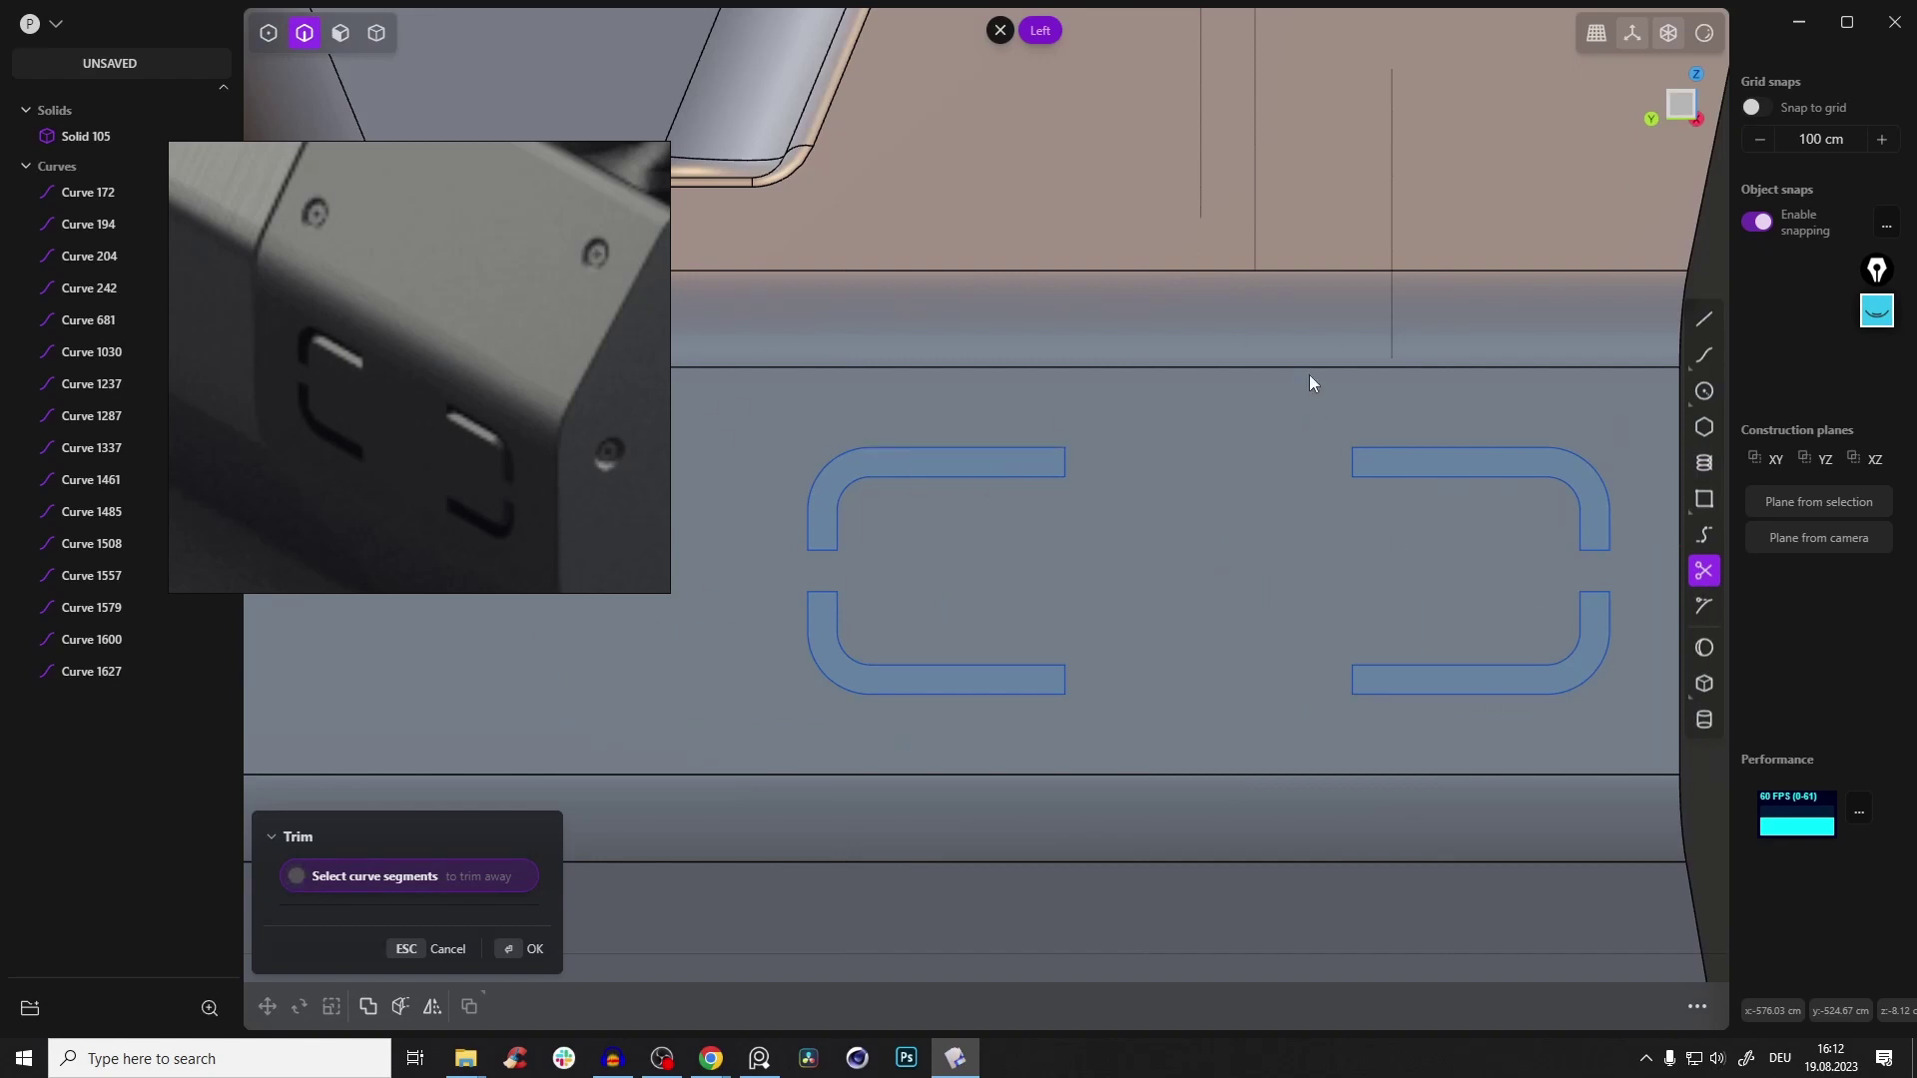
Undo the mistaken trim of the upper inner edge and the band-gap trims made before it
click(1003, 477)
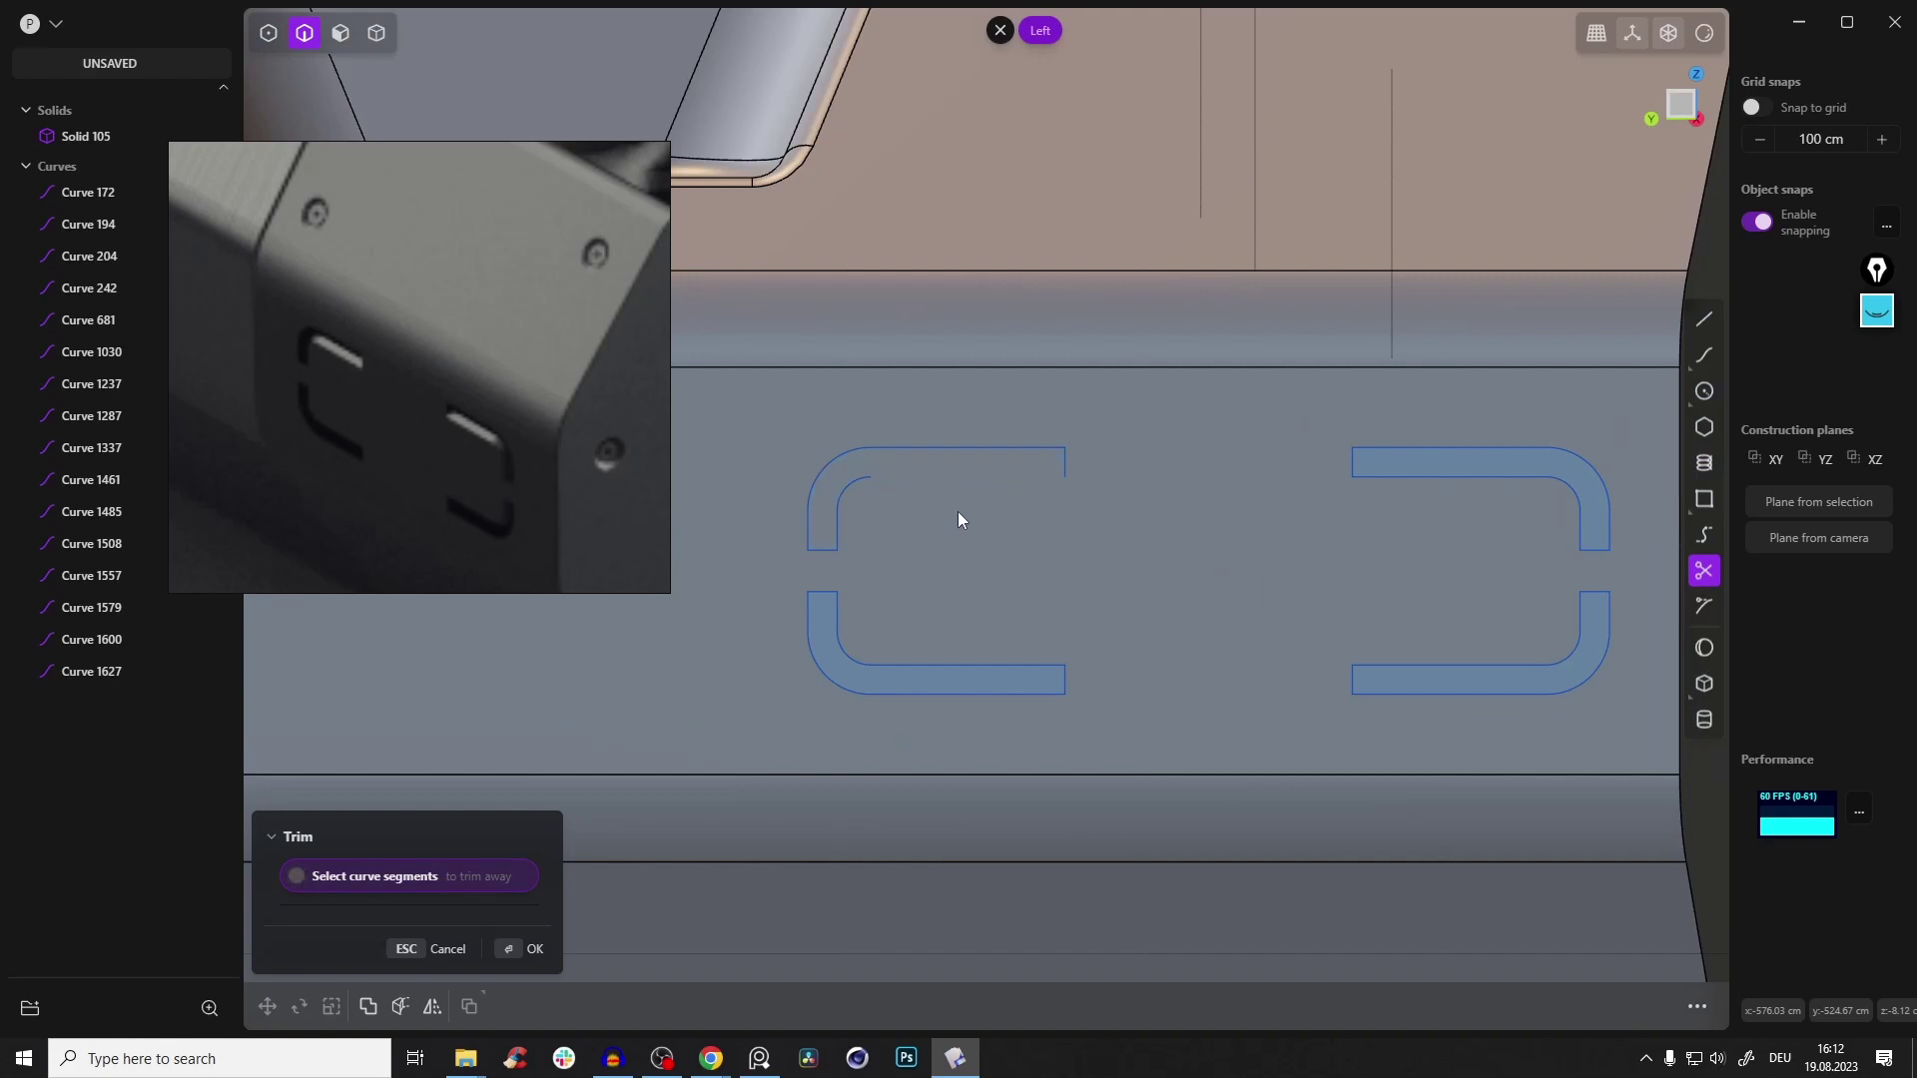
key(ctrl+z)
key(ctrl+z)
key(ctrl+z)
key(ctrl+z)
key(ctrl+z)
key(ctrl+z)
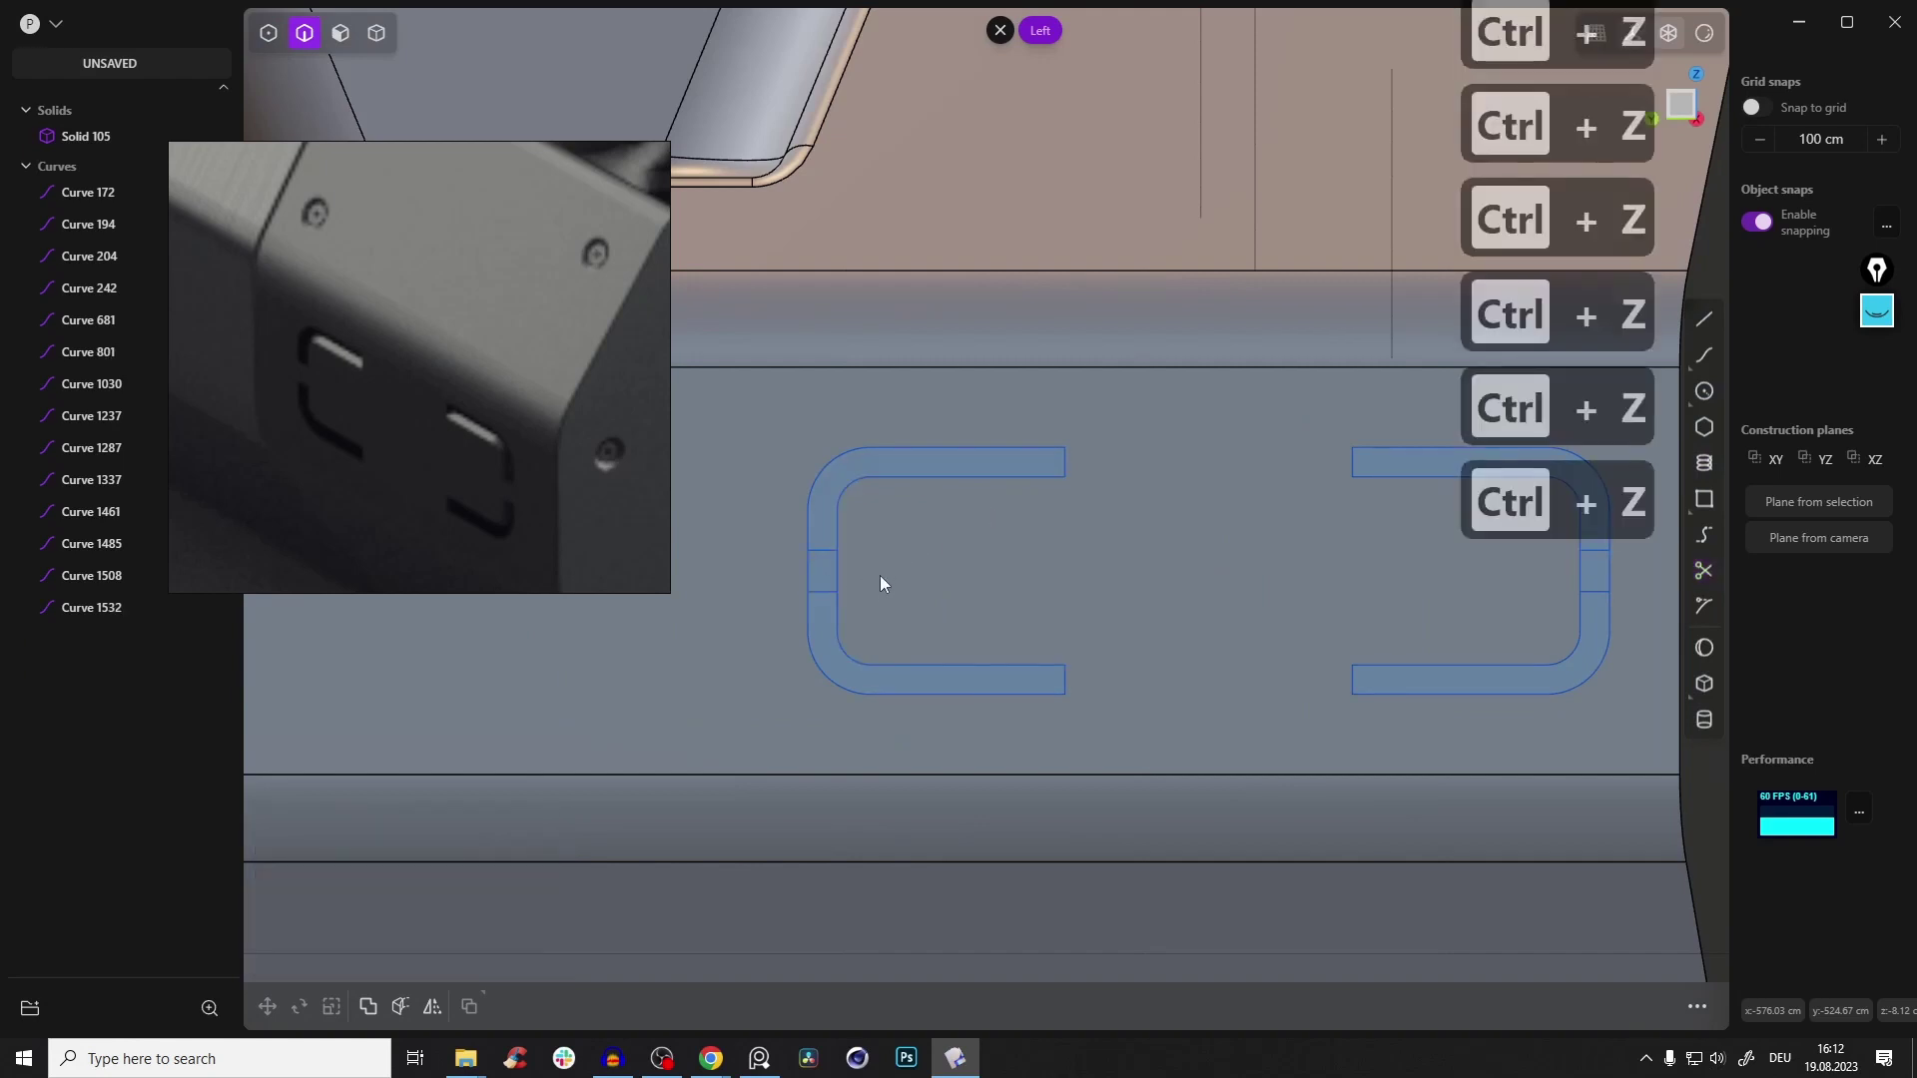
key(t)
click(820, 567)
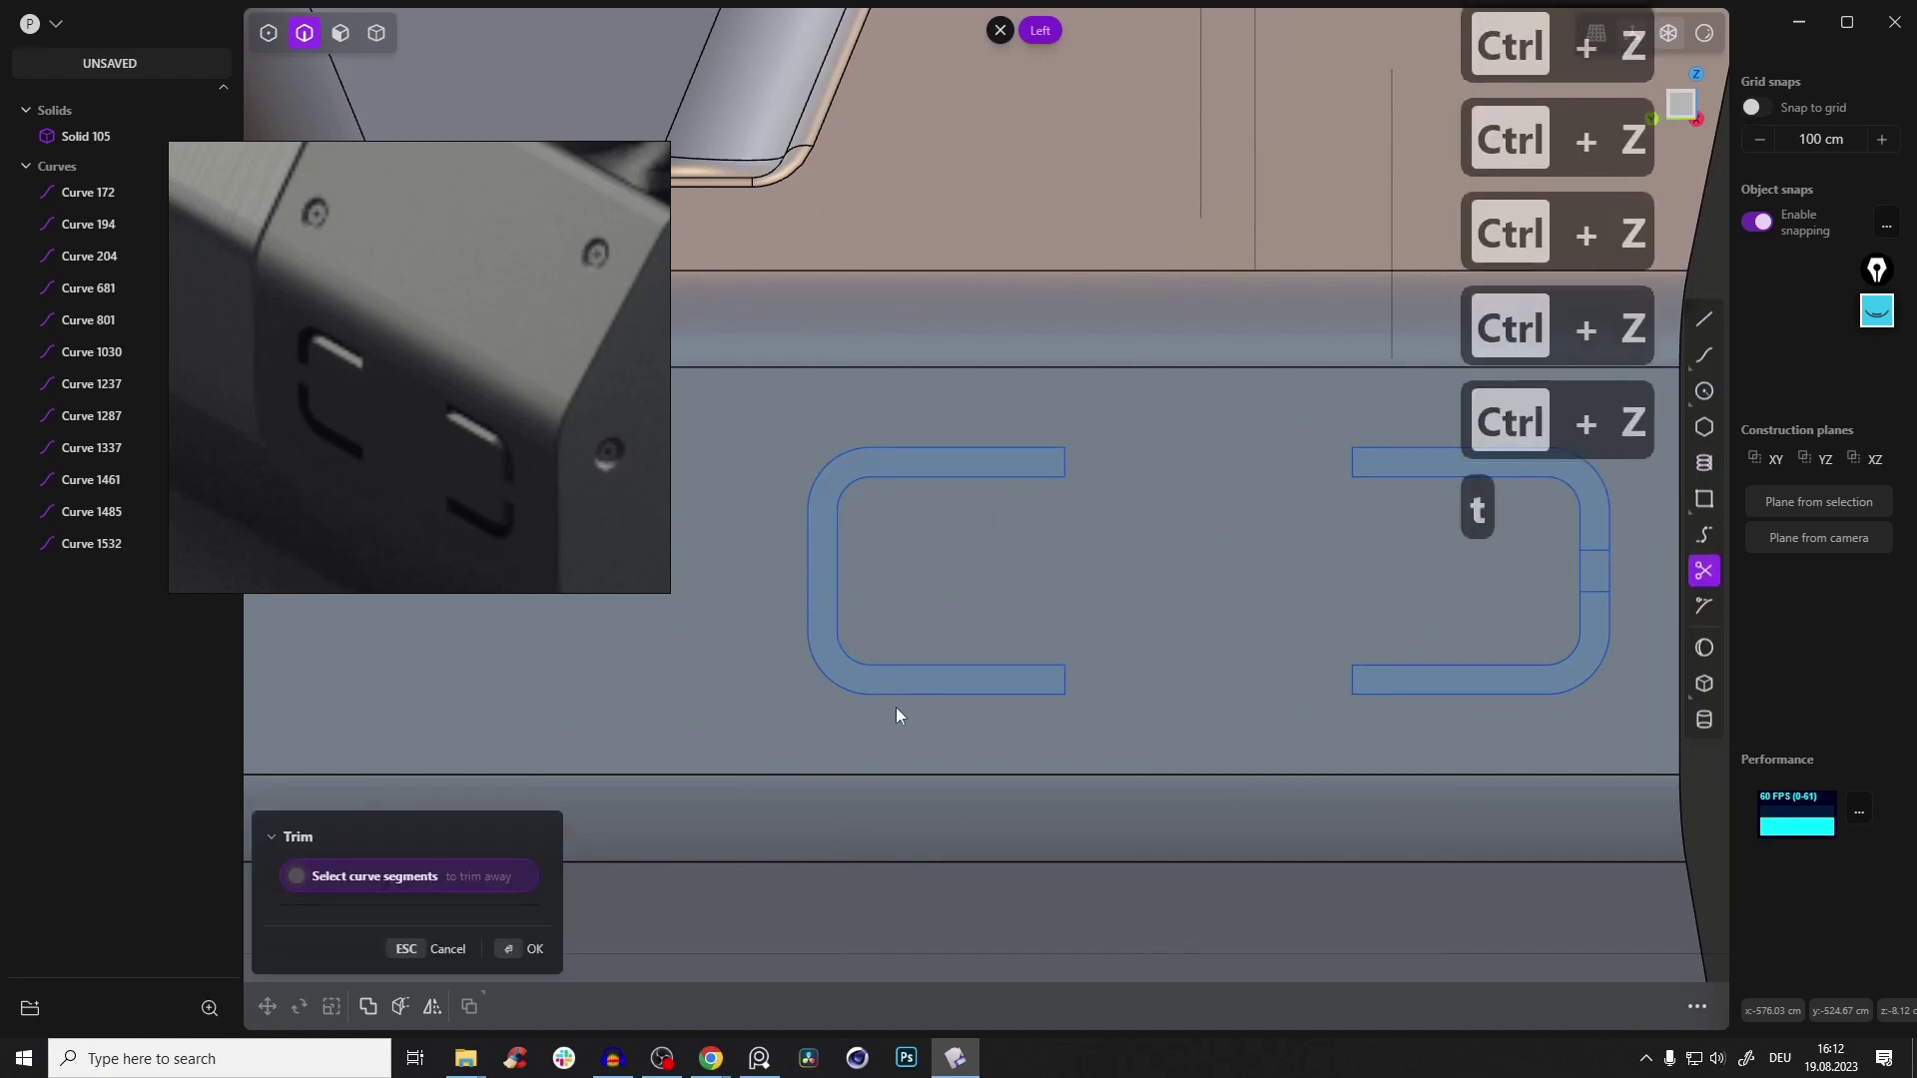
key(ctrl+z)
key(ctrl+z)
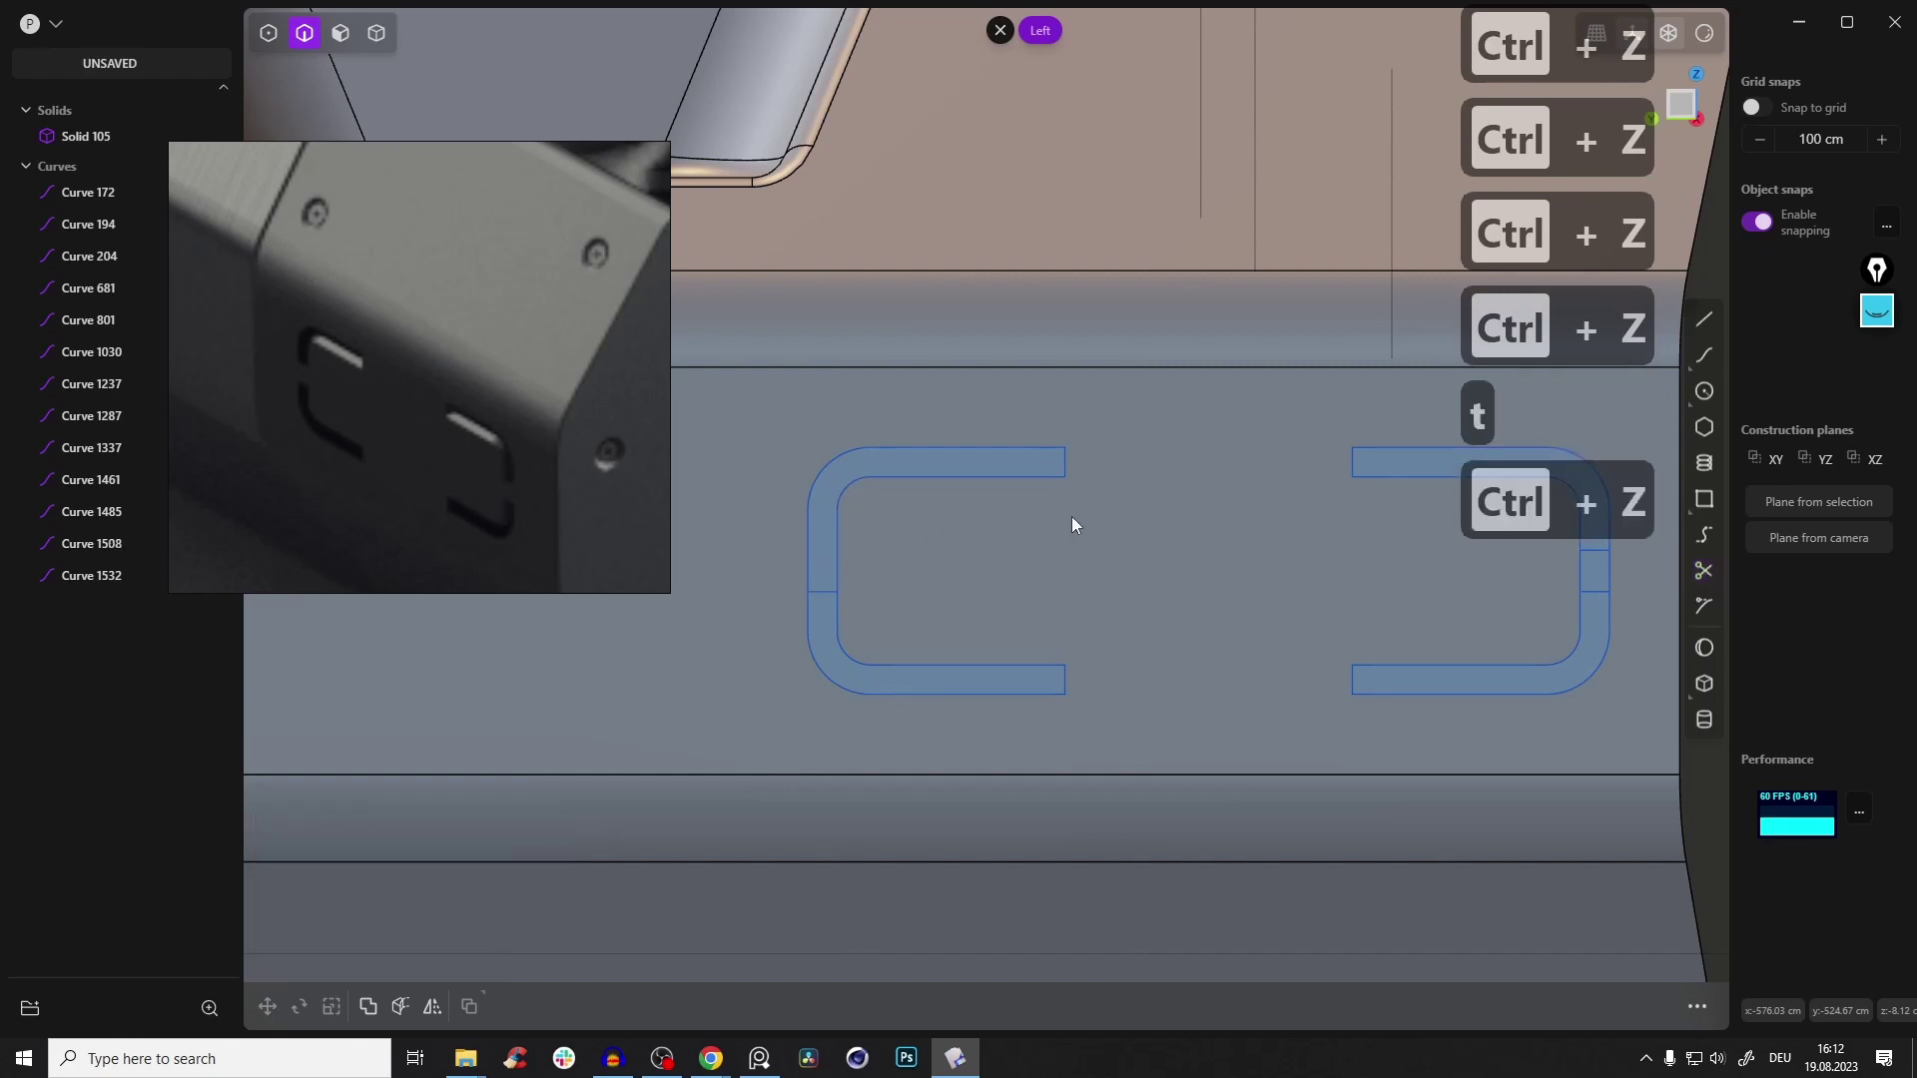
Trim open the gaps between the upper and lower corner shapes at both ends and remove the stray end line
click(842, 567)
key(t)
click(822, 572)
key(Escape)
scroll(1066, 555, down, 5)
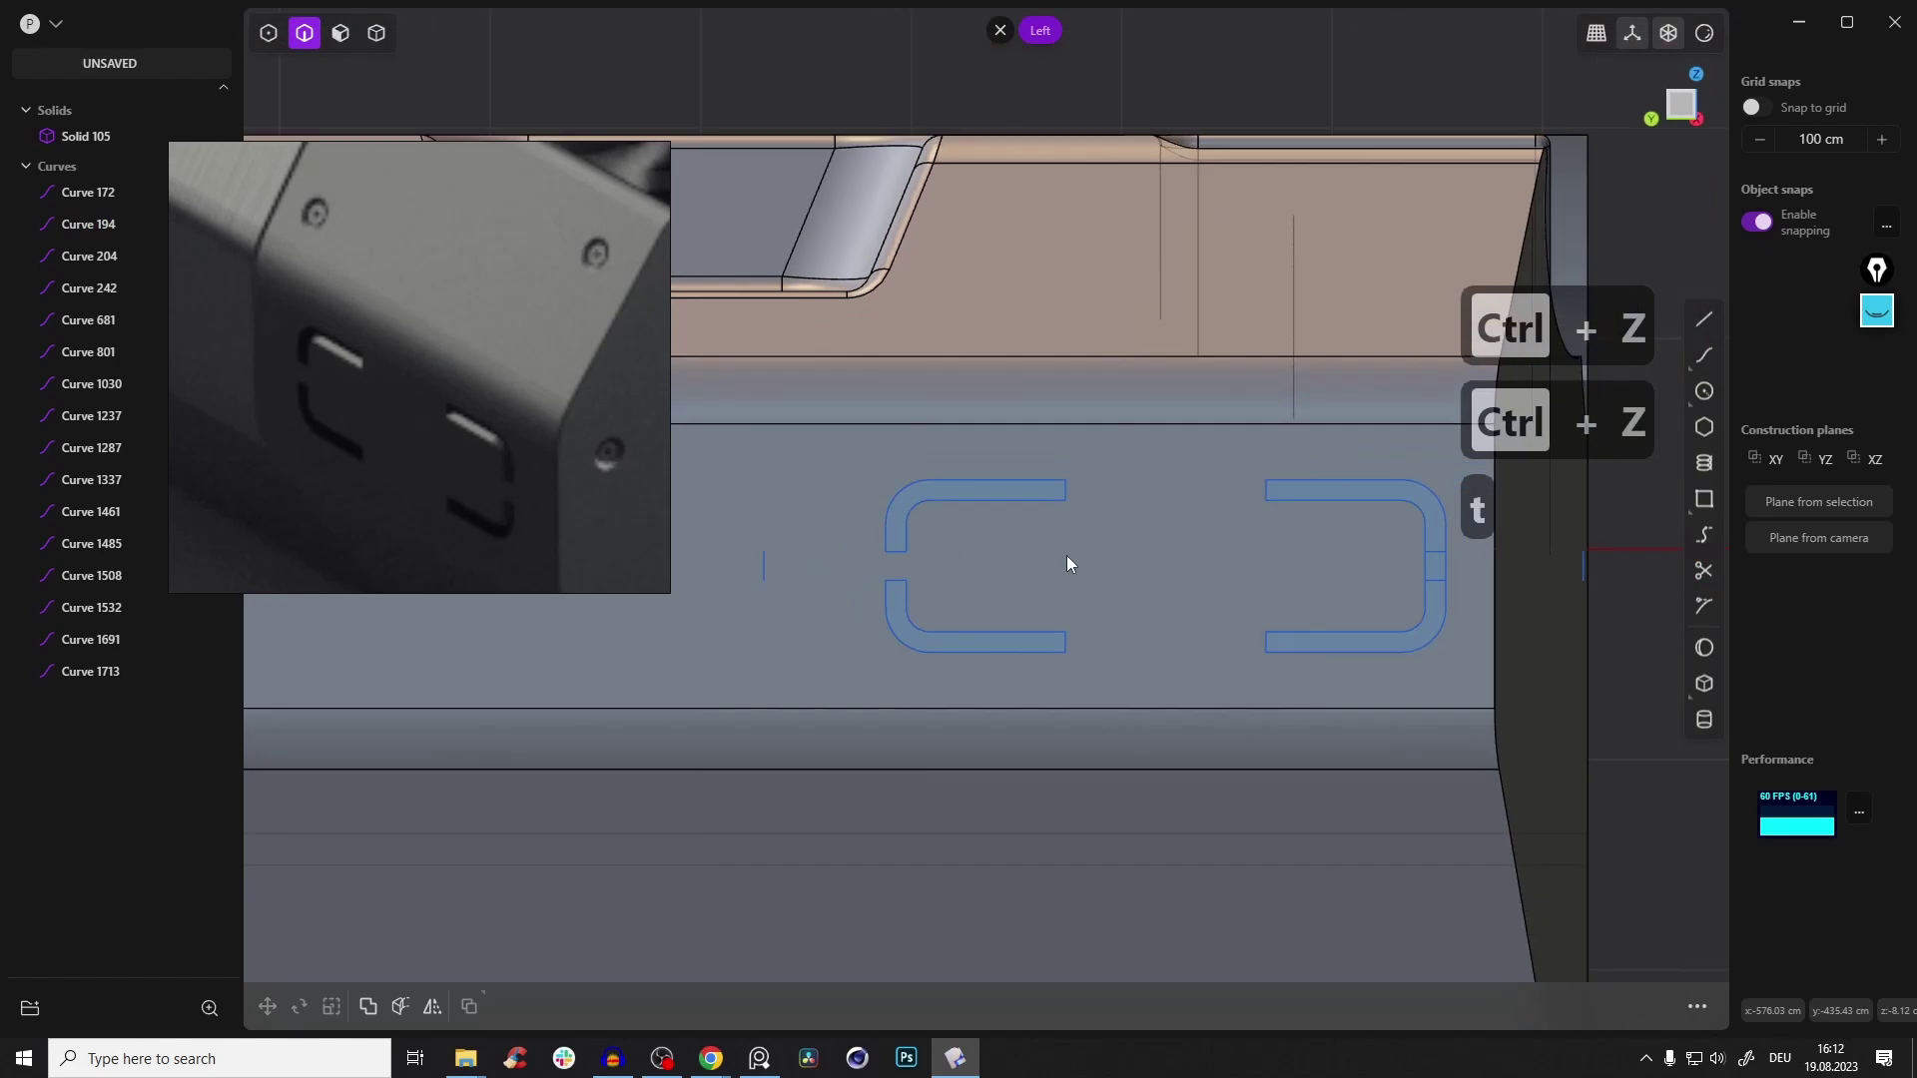
key(t)
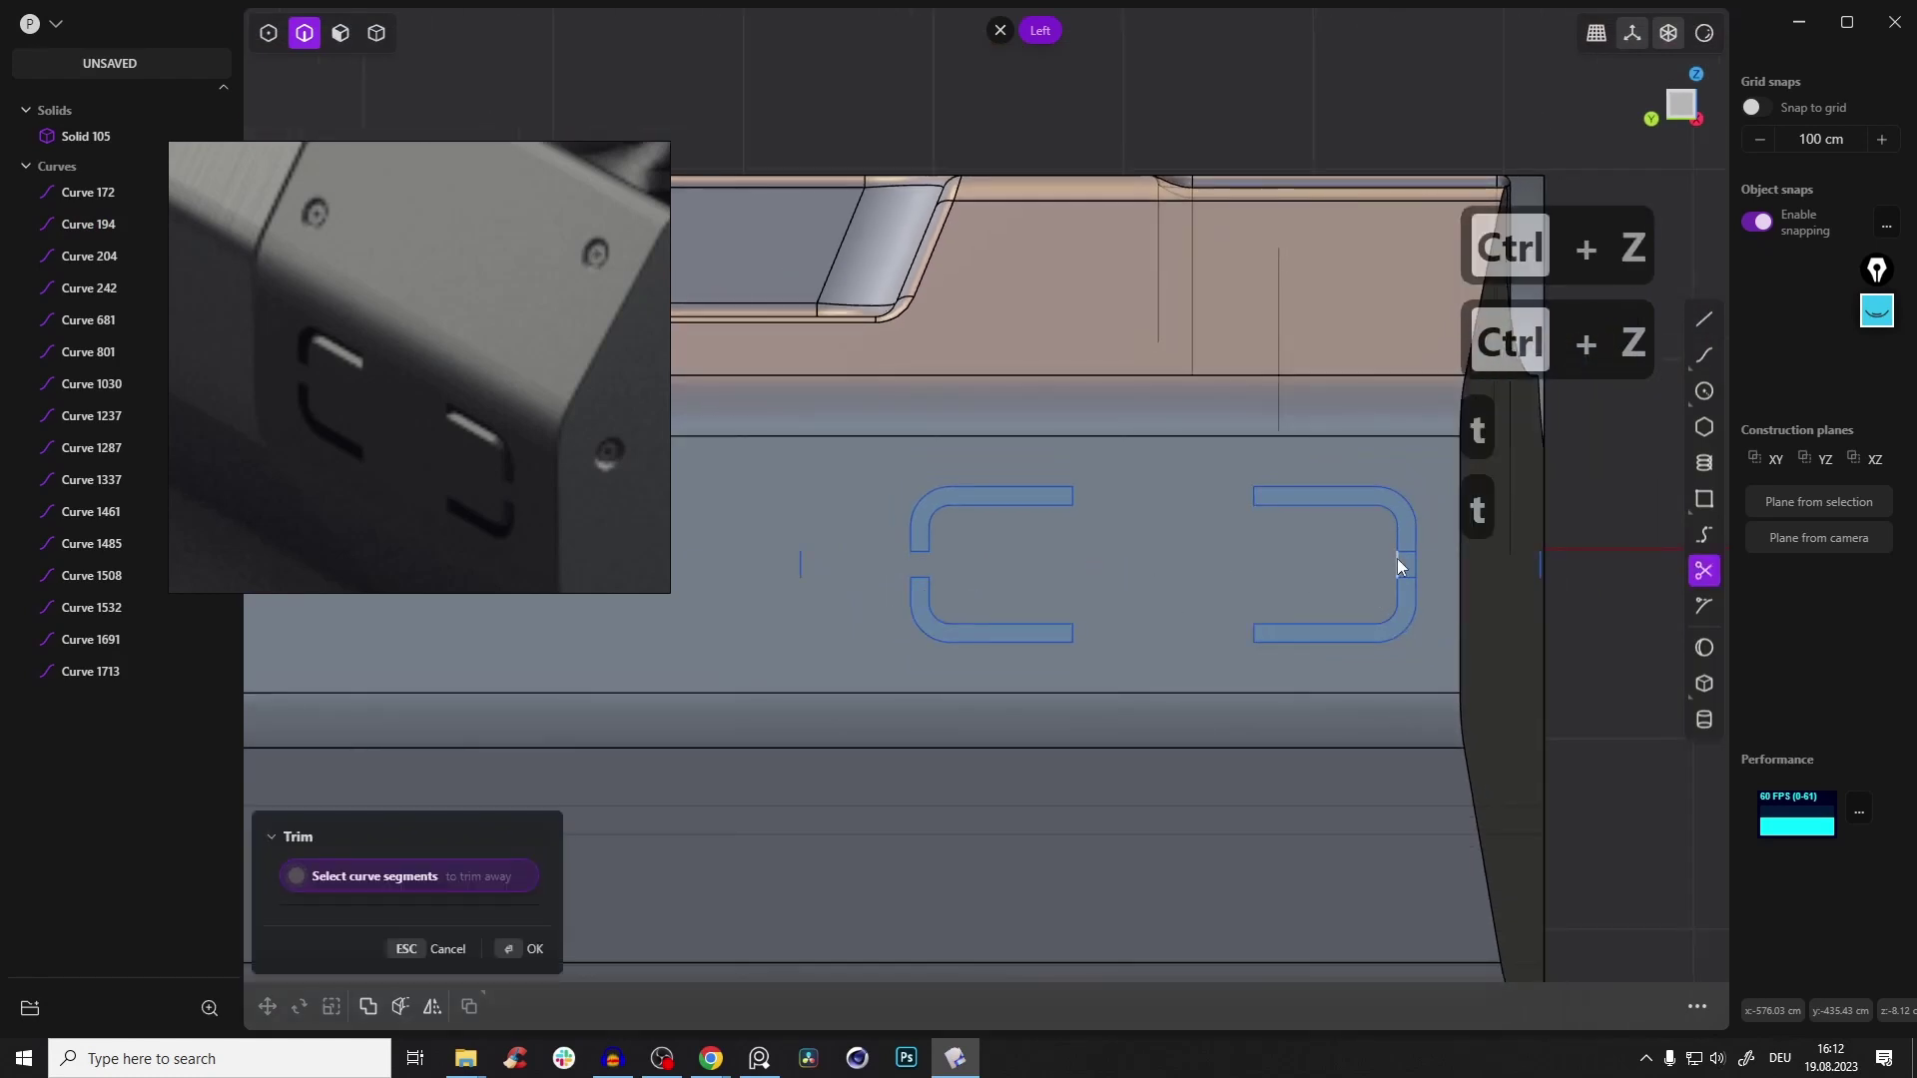
click(1405, 562)
click(800, 566)
key(Escape)
Extrude the four corner-shaped regions about 23.5 cm into the side face, with X-ray display on for the preview
mouse_move(1166, 539)
middle_down()
mouse_move(979, 621)
mouse_move(1151, 522)
middle_up()
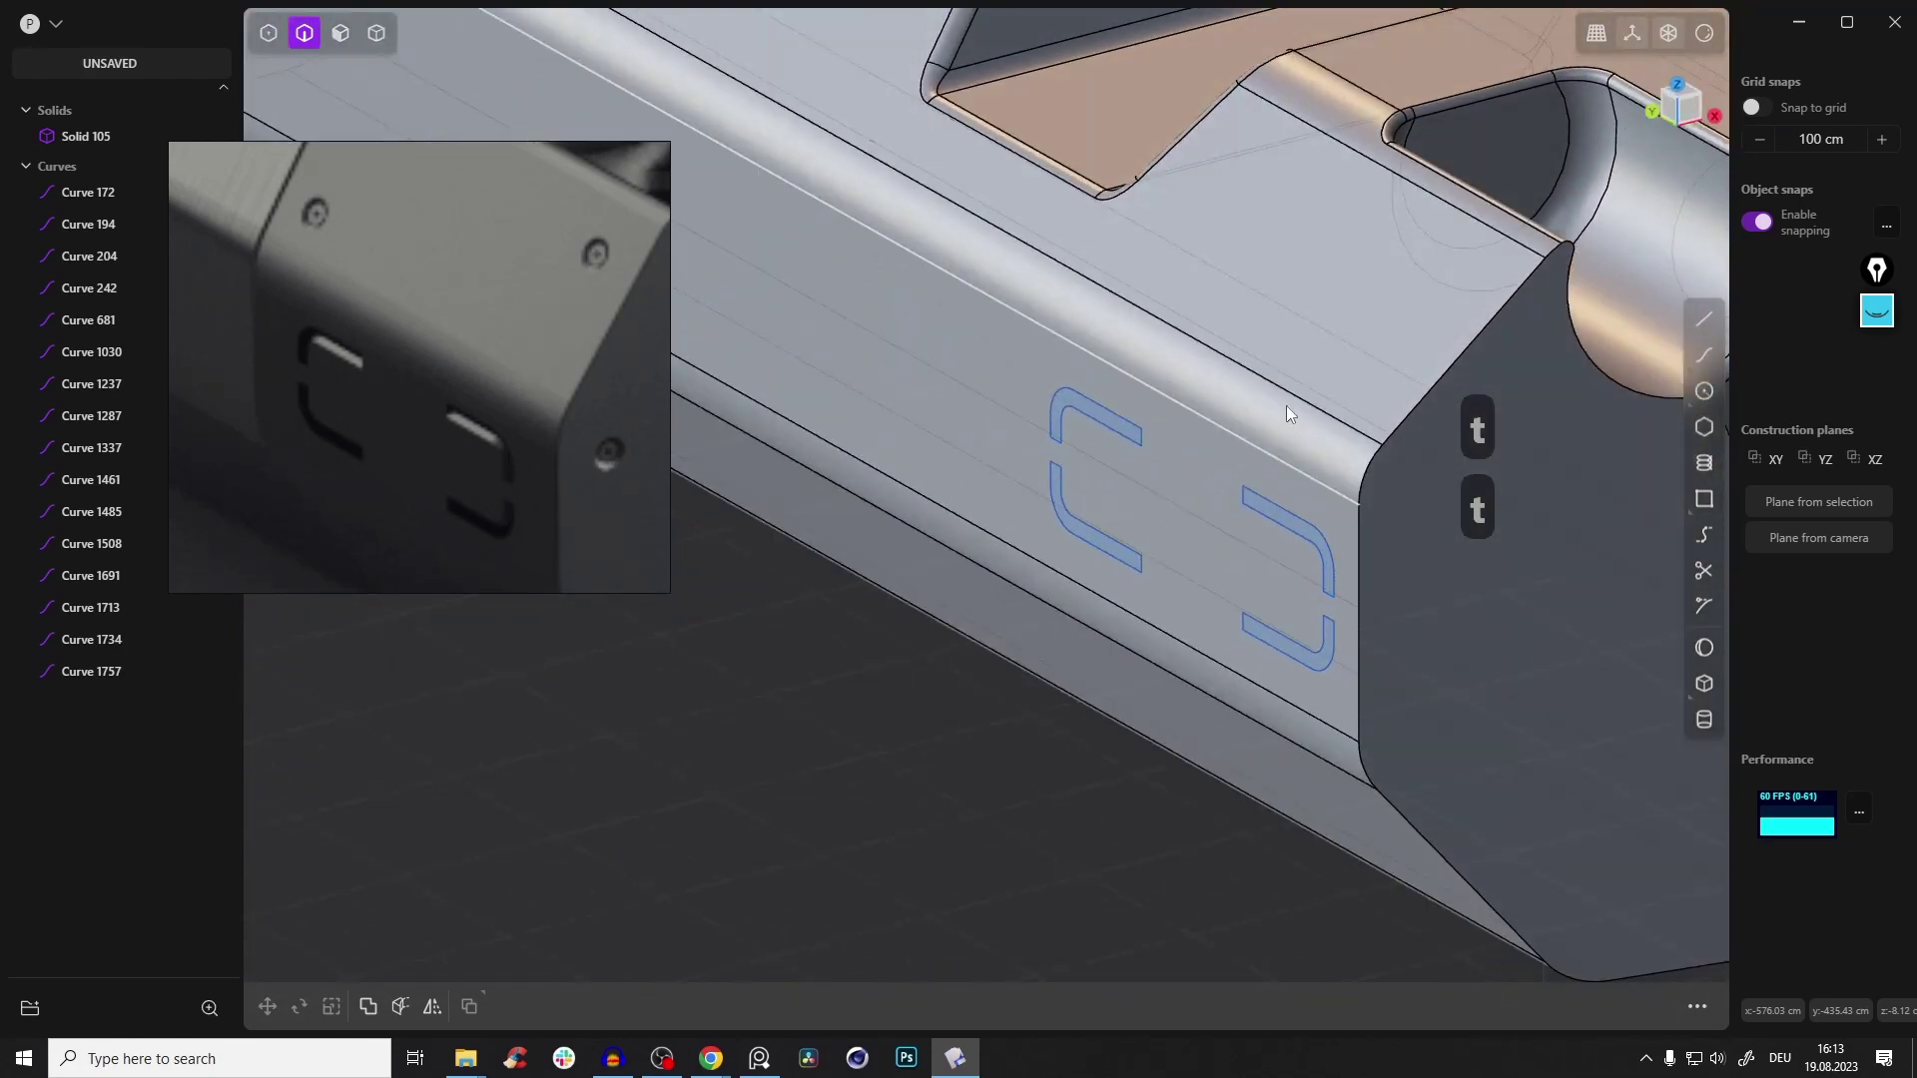
key(alt+z)
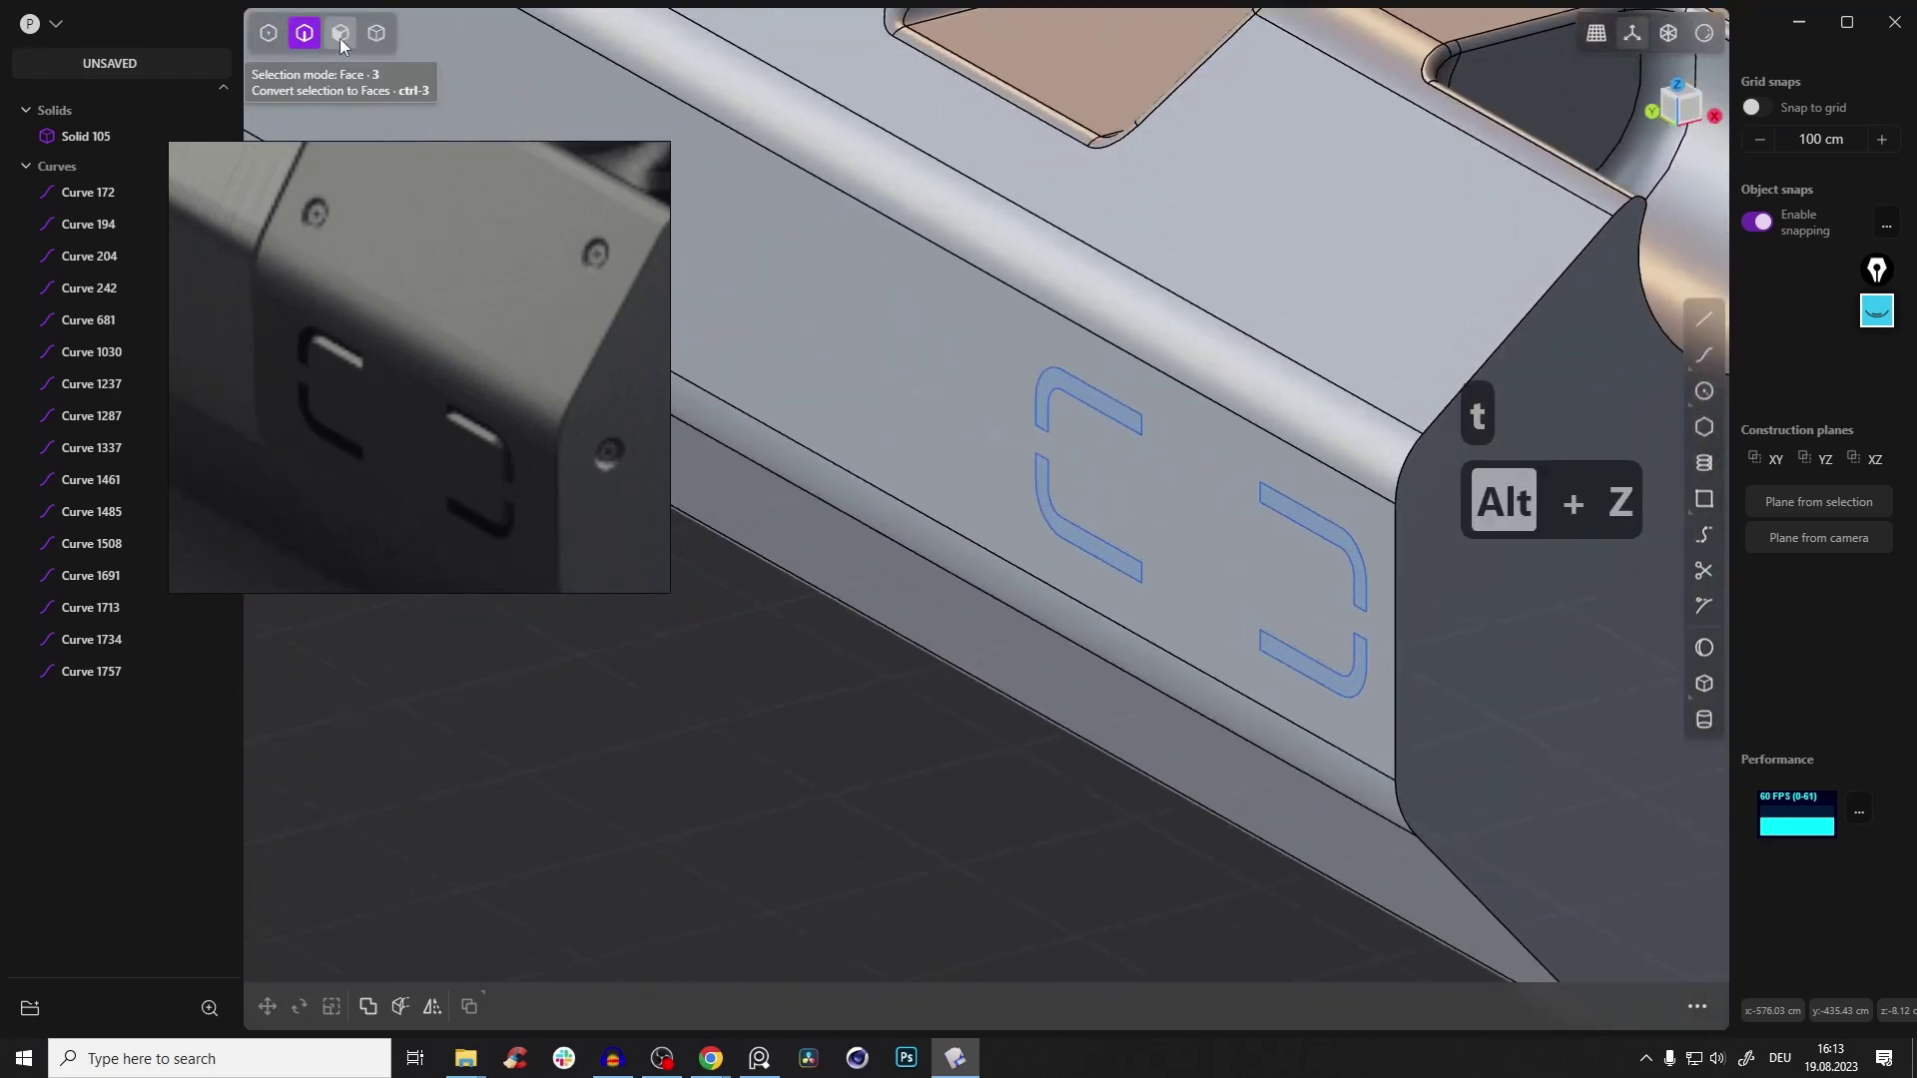
click(340, 33)
key(e)
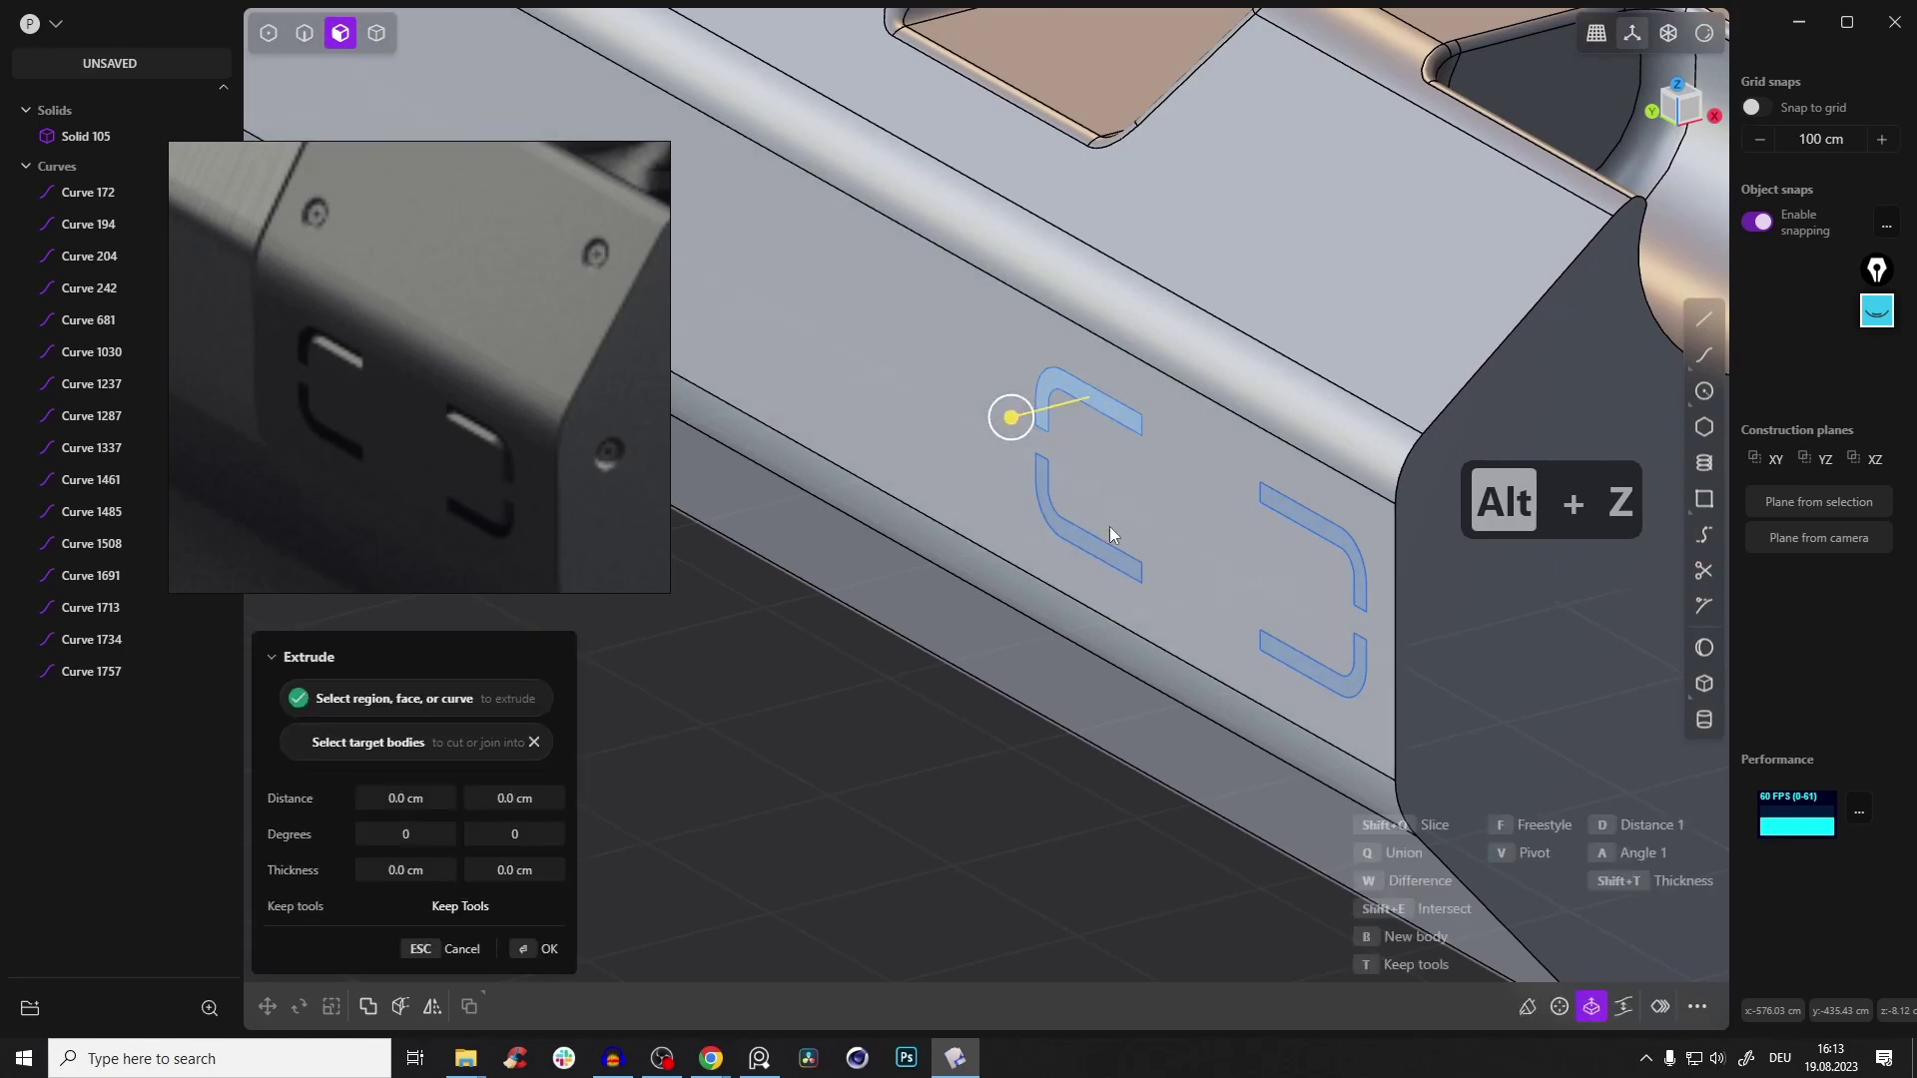
click(1104, 550)
click(1298, 515)
click(1297, 668)
middle_drag(1297, 667, 1254, 675)
drag(1208, 668, 1258, 667)
middle_drag(1306, 535, 1257, 331)
key(alt+z)
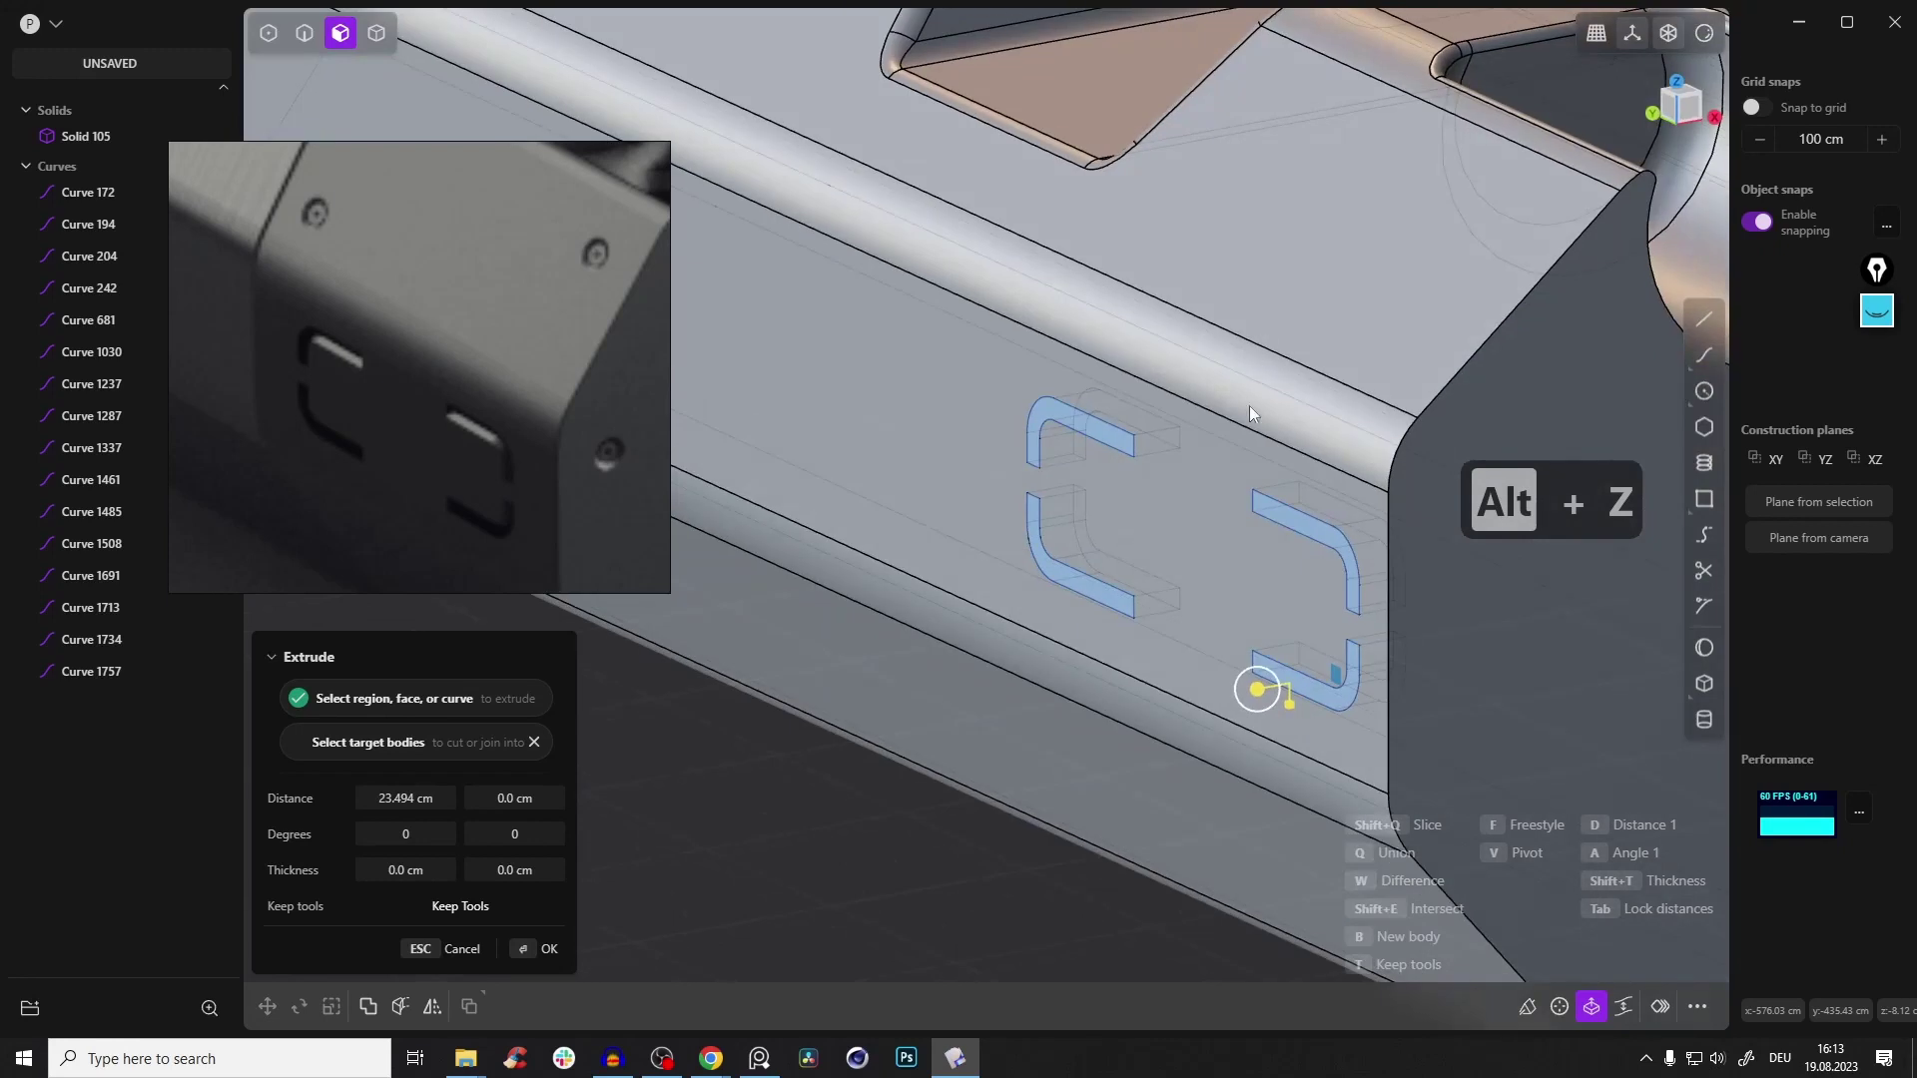
Set the extrusion to Difference, make it slightly shallower, and confirm to cut the four slots into the body
key(q)
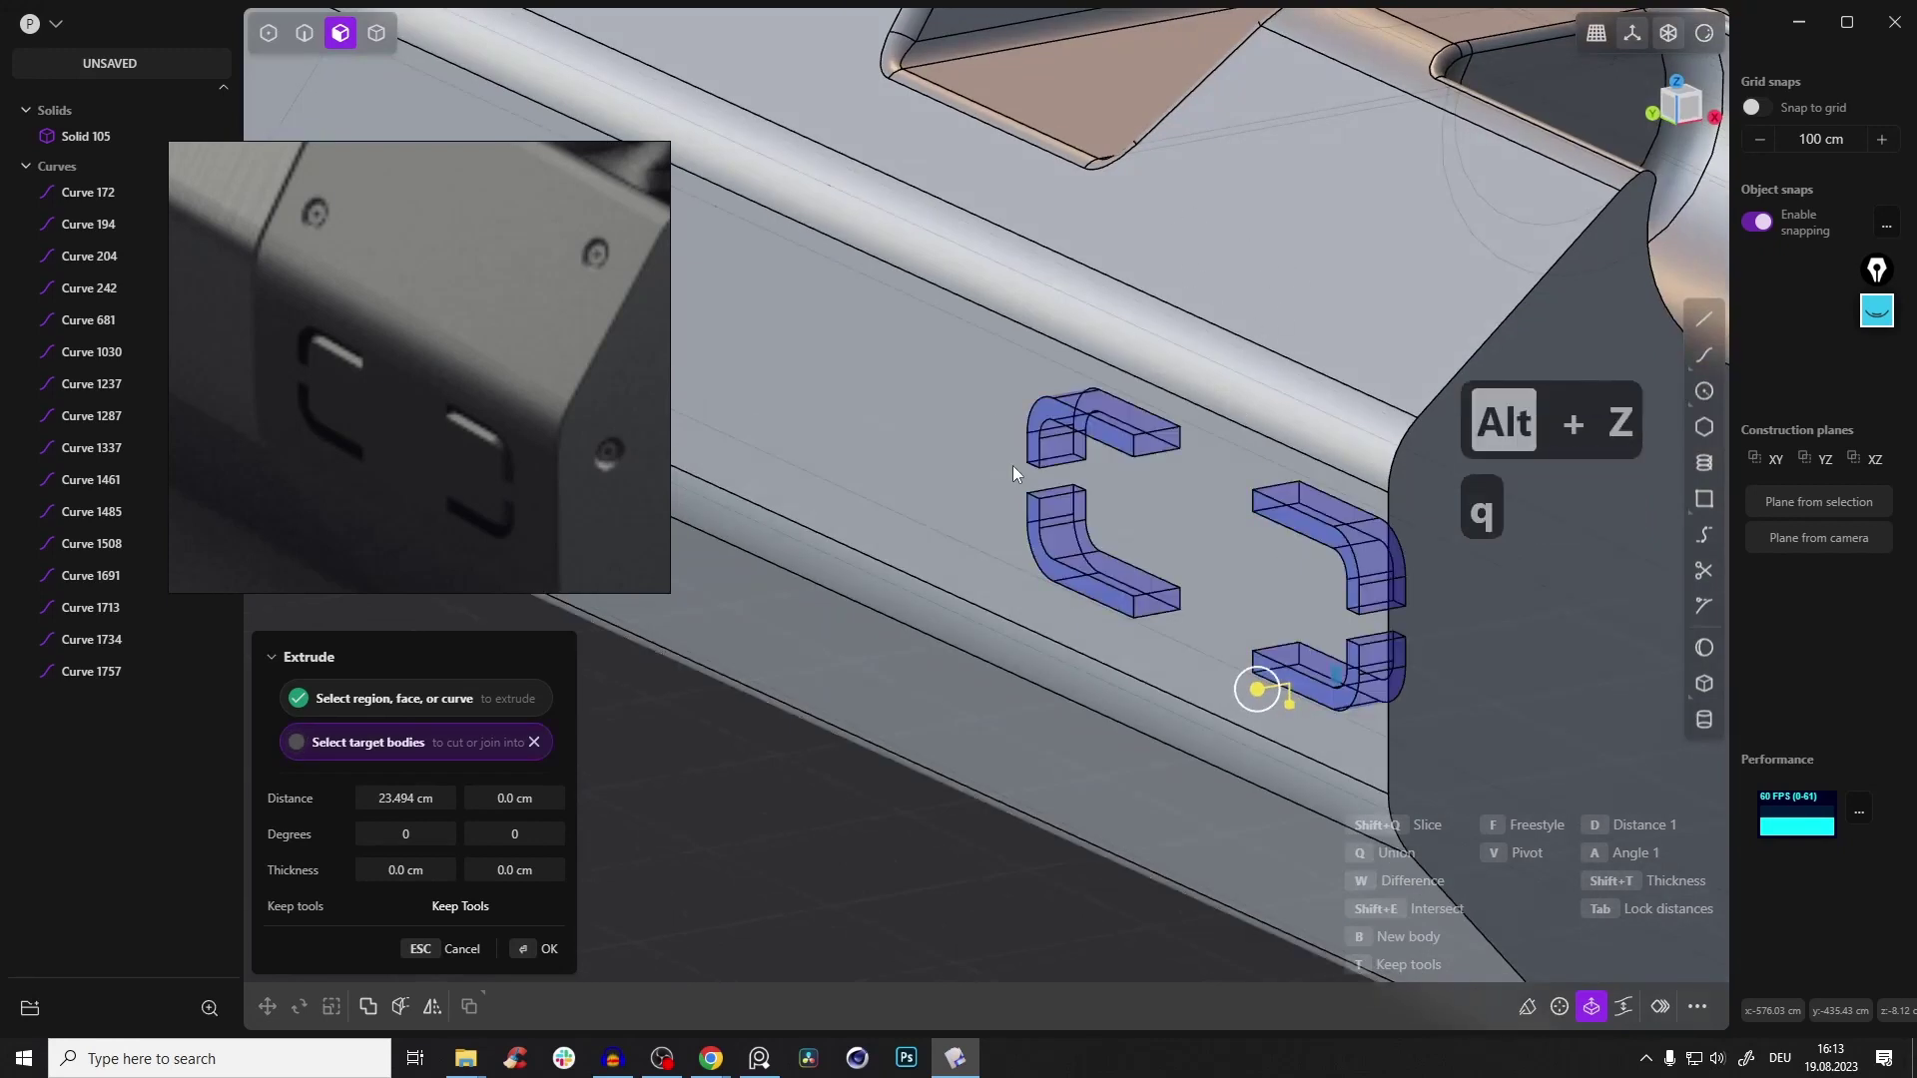
middle_drag(1148, 429, 1237, 489)
key(w)
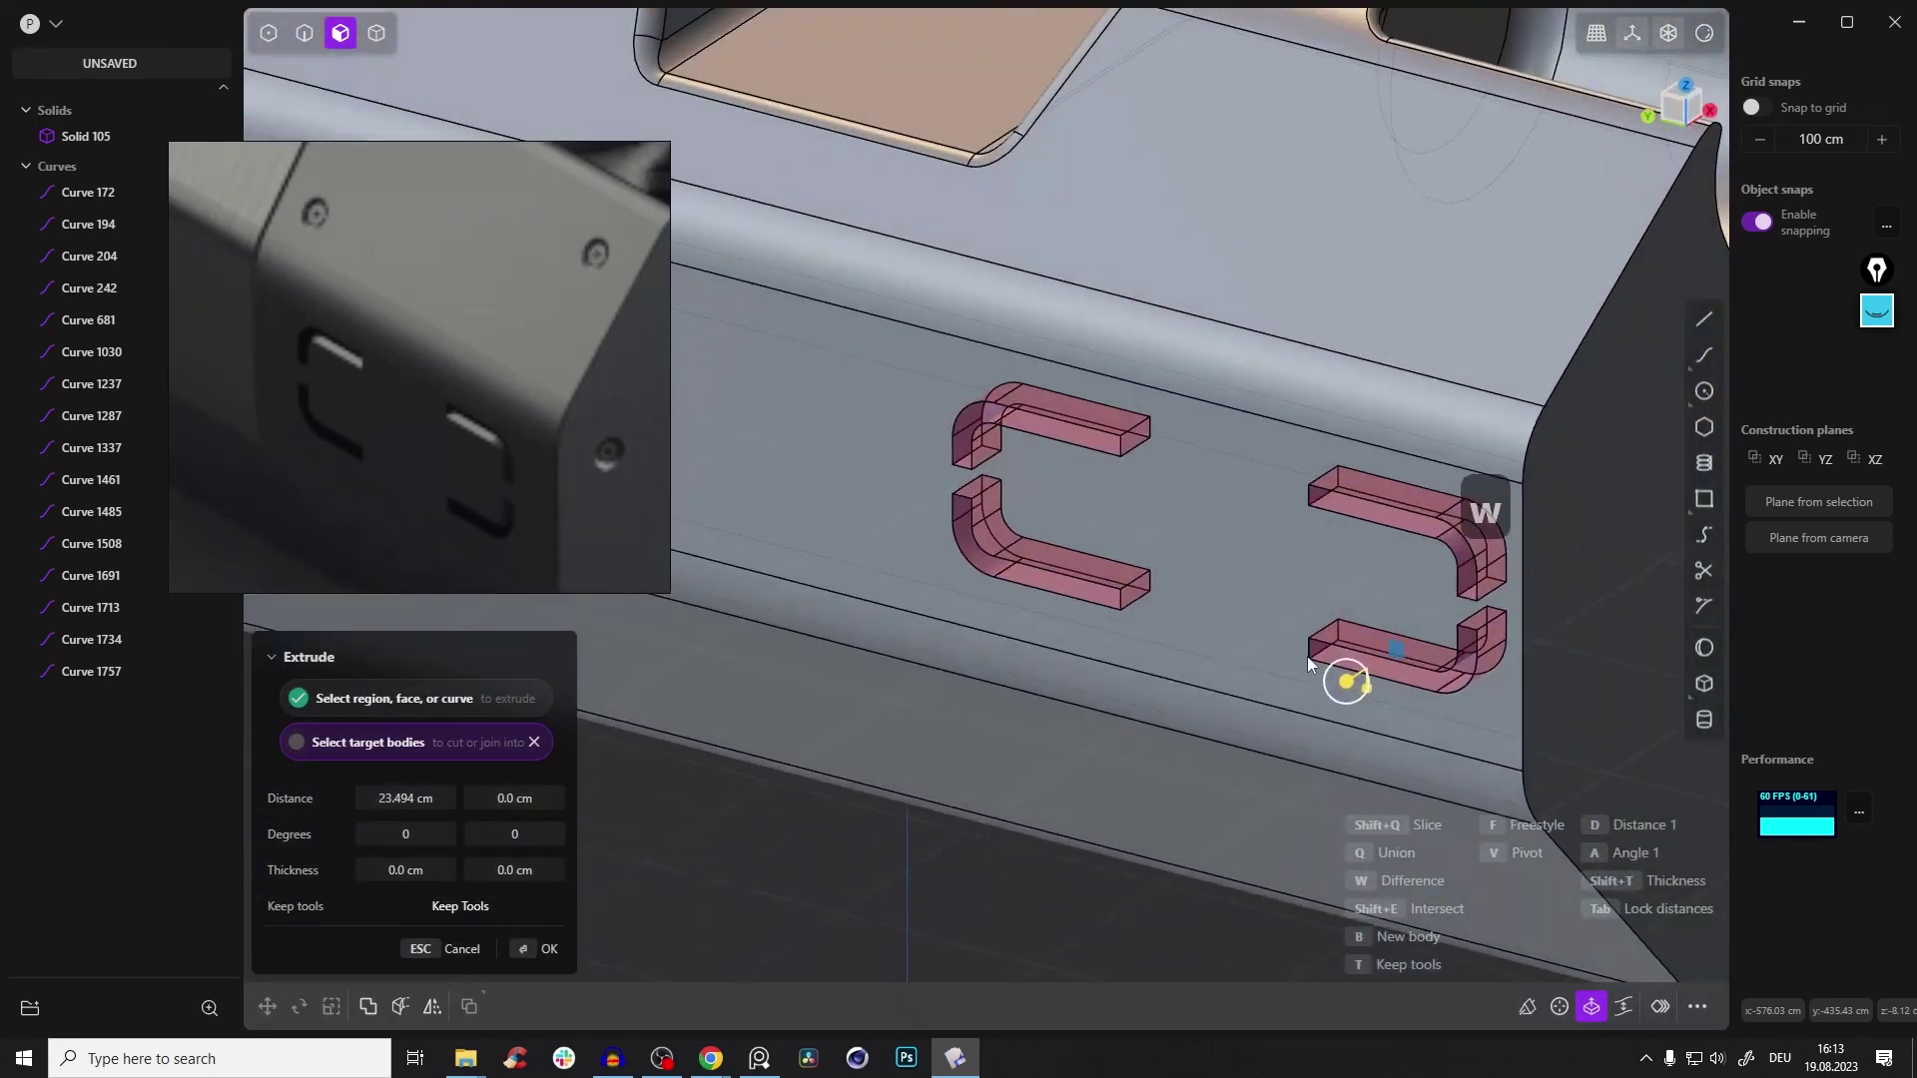
drag(1346, 684, 1334, 693)
right_click(1232, 513)
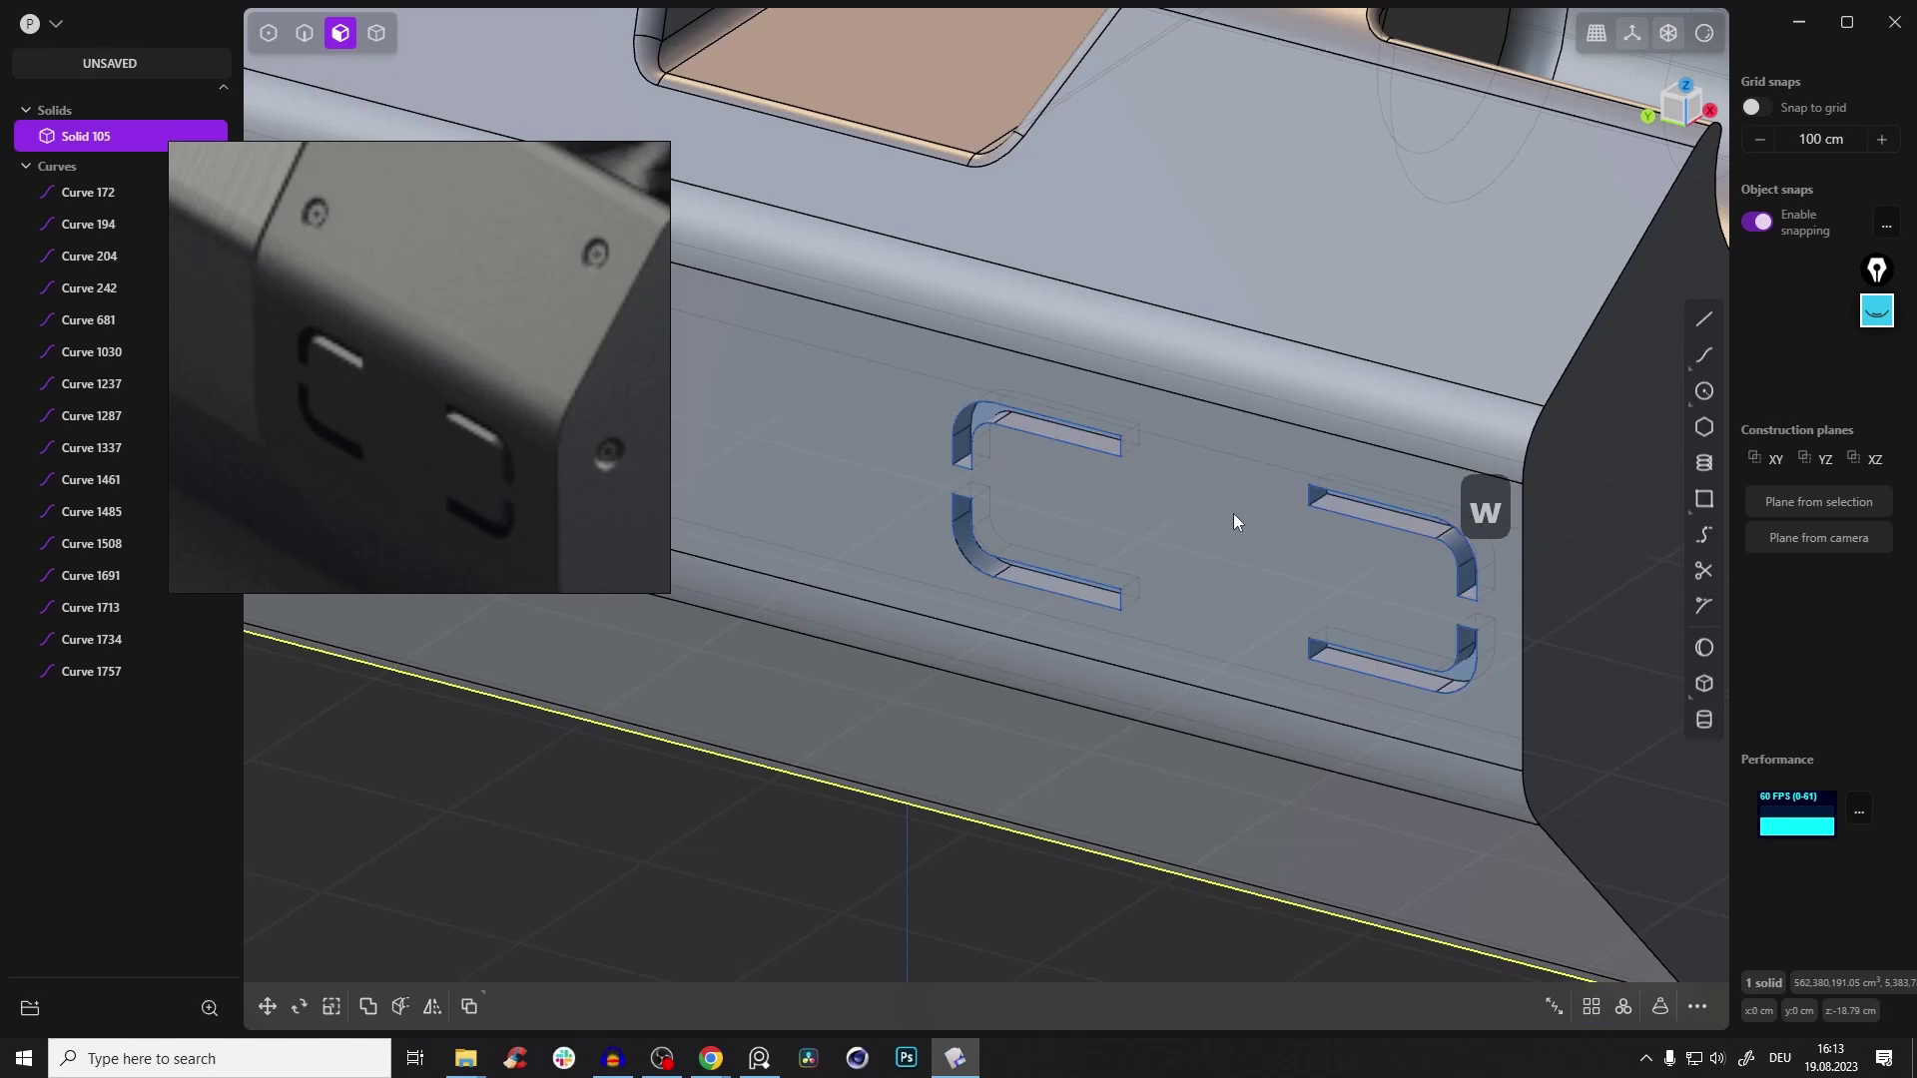
Try to fillet the rim edges of the first upper corner slot
click(846, 902)
key(2)
click(1014, 434)
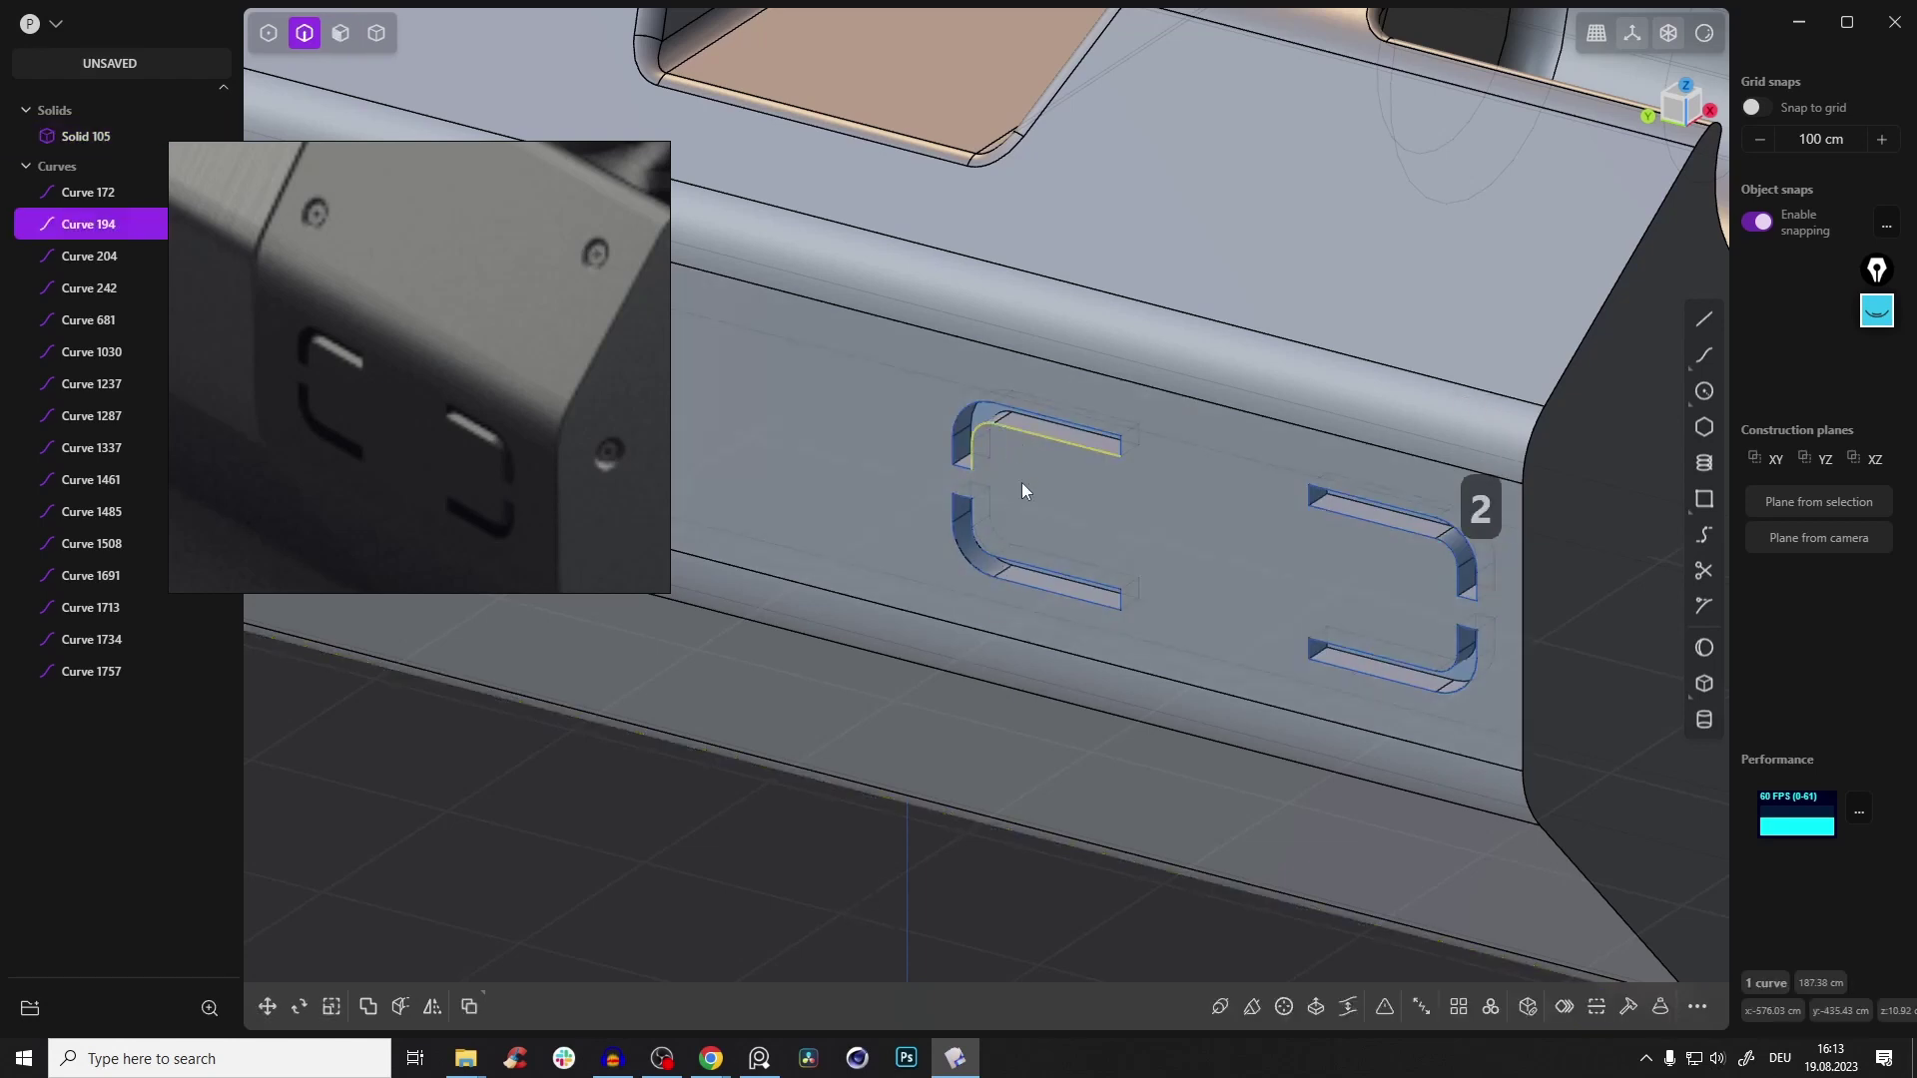
click(1072, 422)
scroll(1108, 481, up, 5)
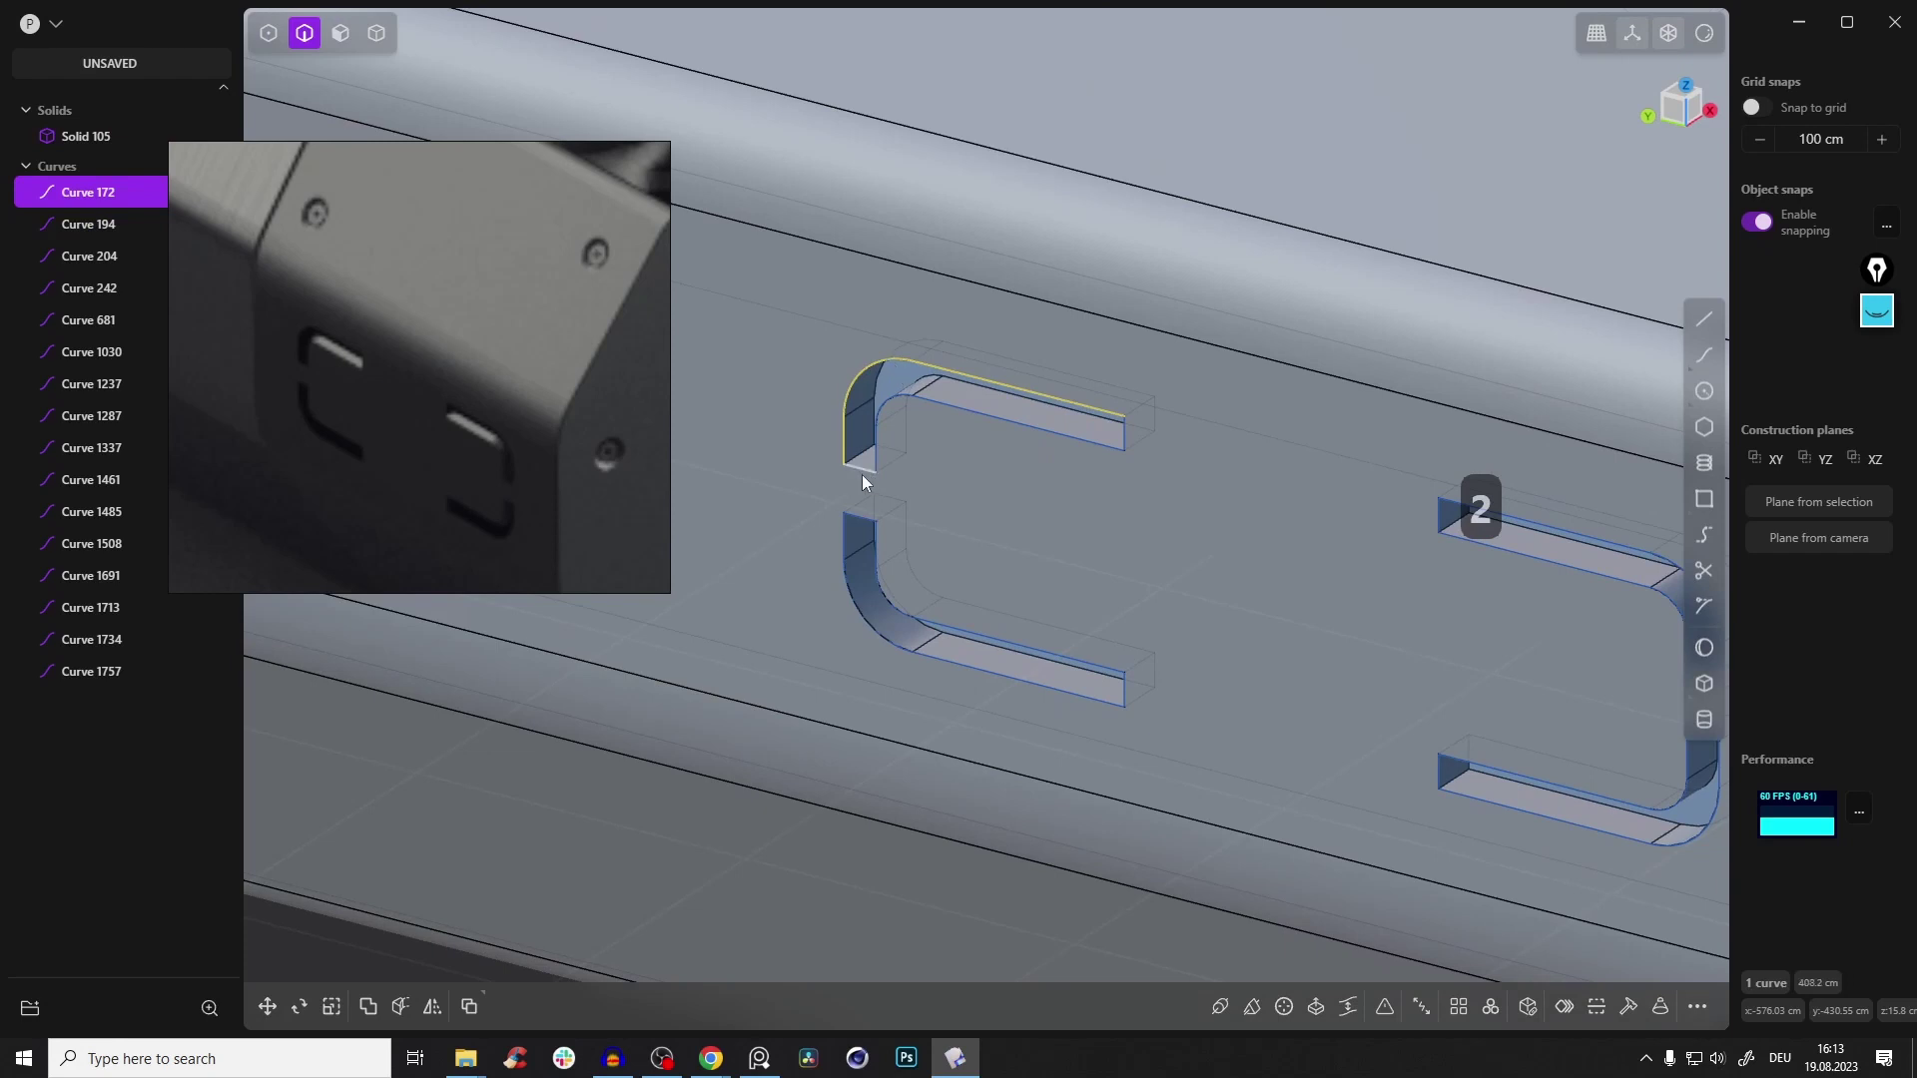
click(882, 418)
key(f)
shift+click(961, 405)
click(1018, 378)
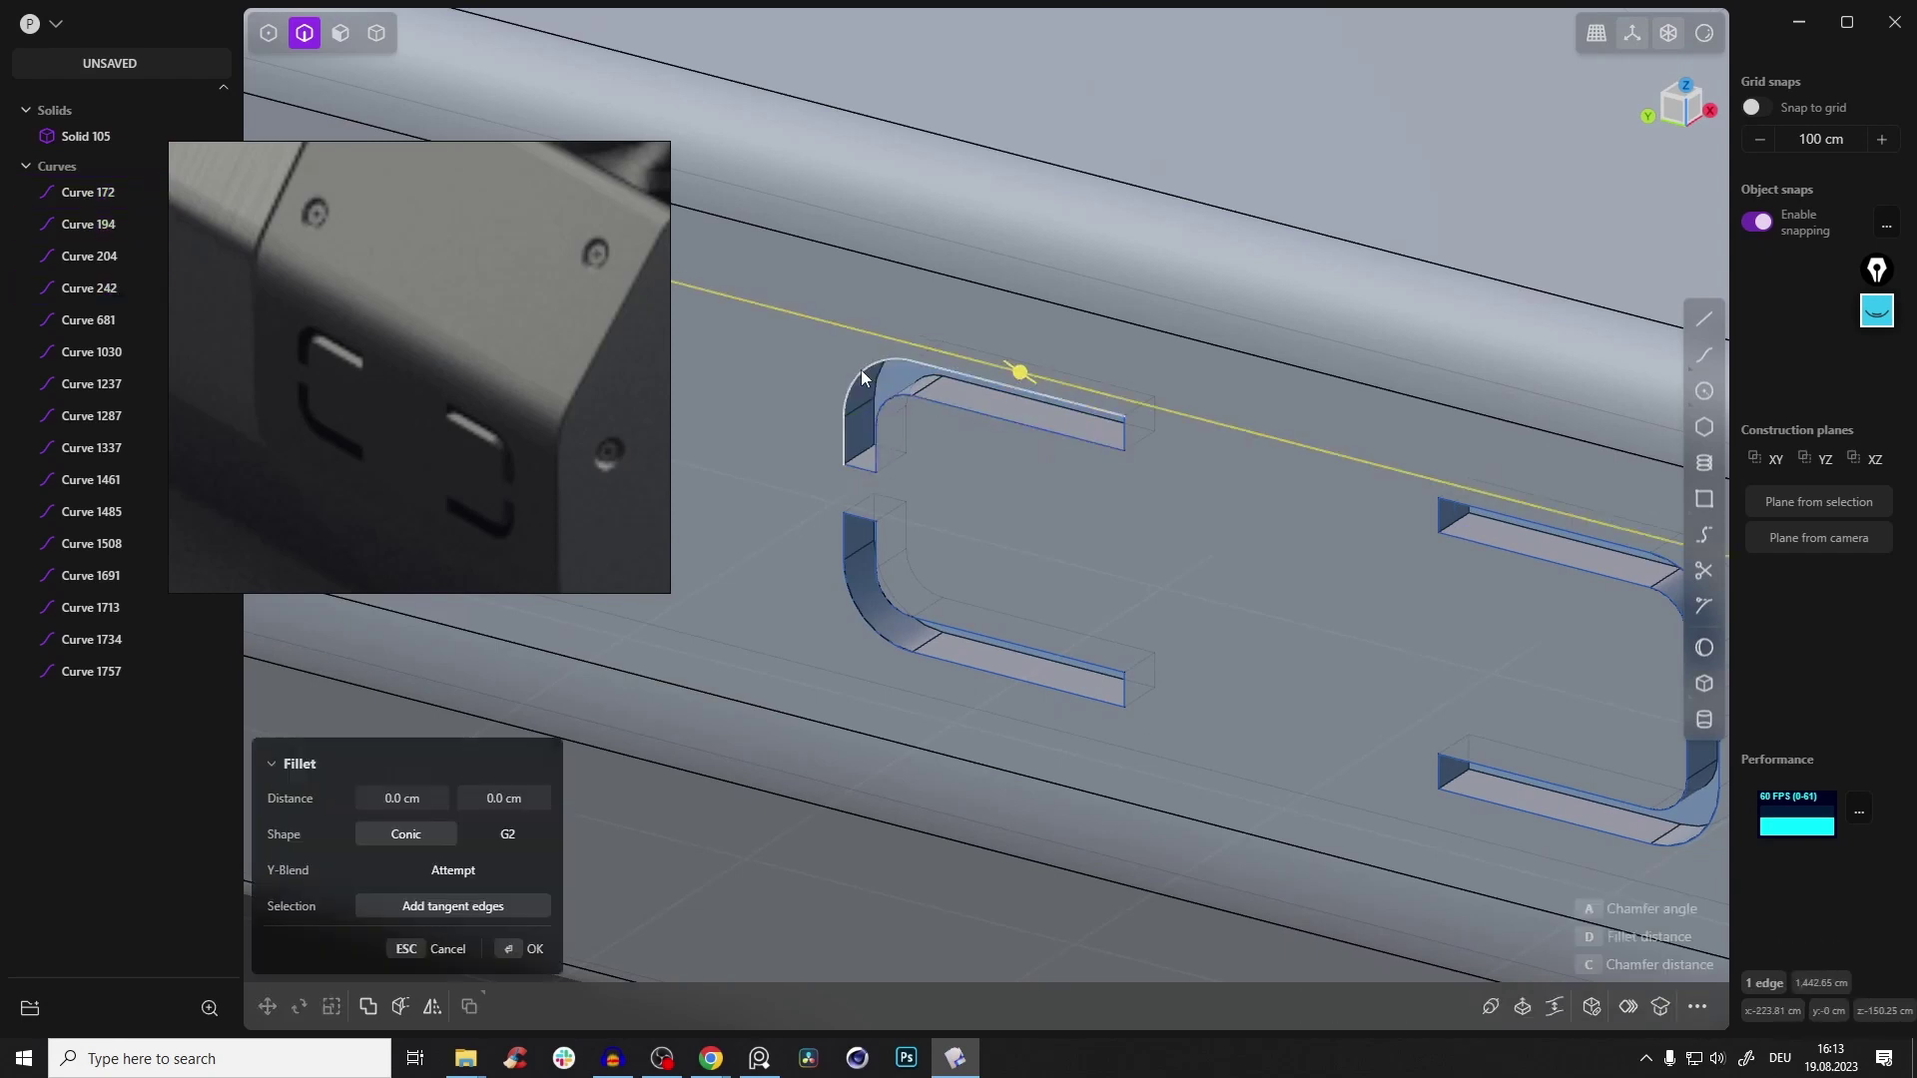
click(864, 374)
shift+click(938, 407)
shift+click(1419, 513)
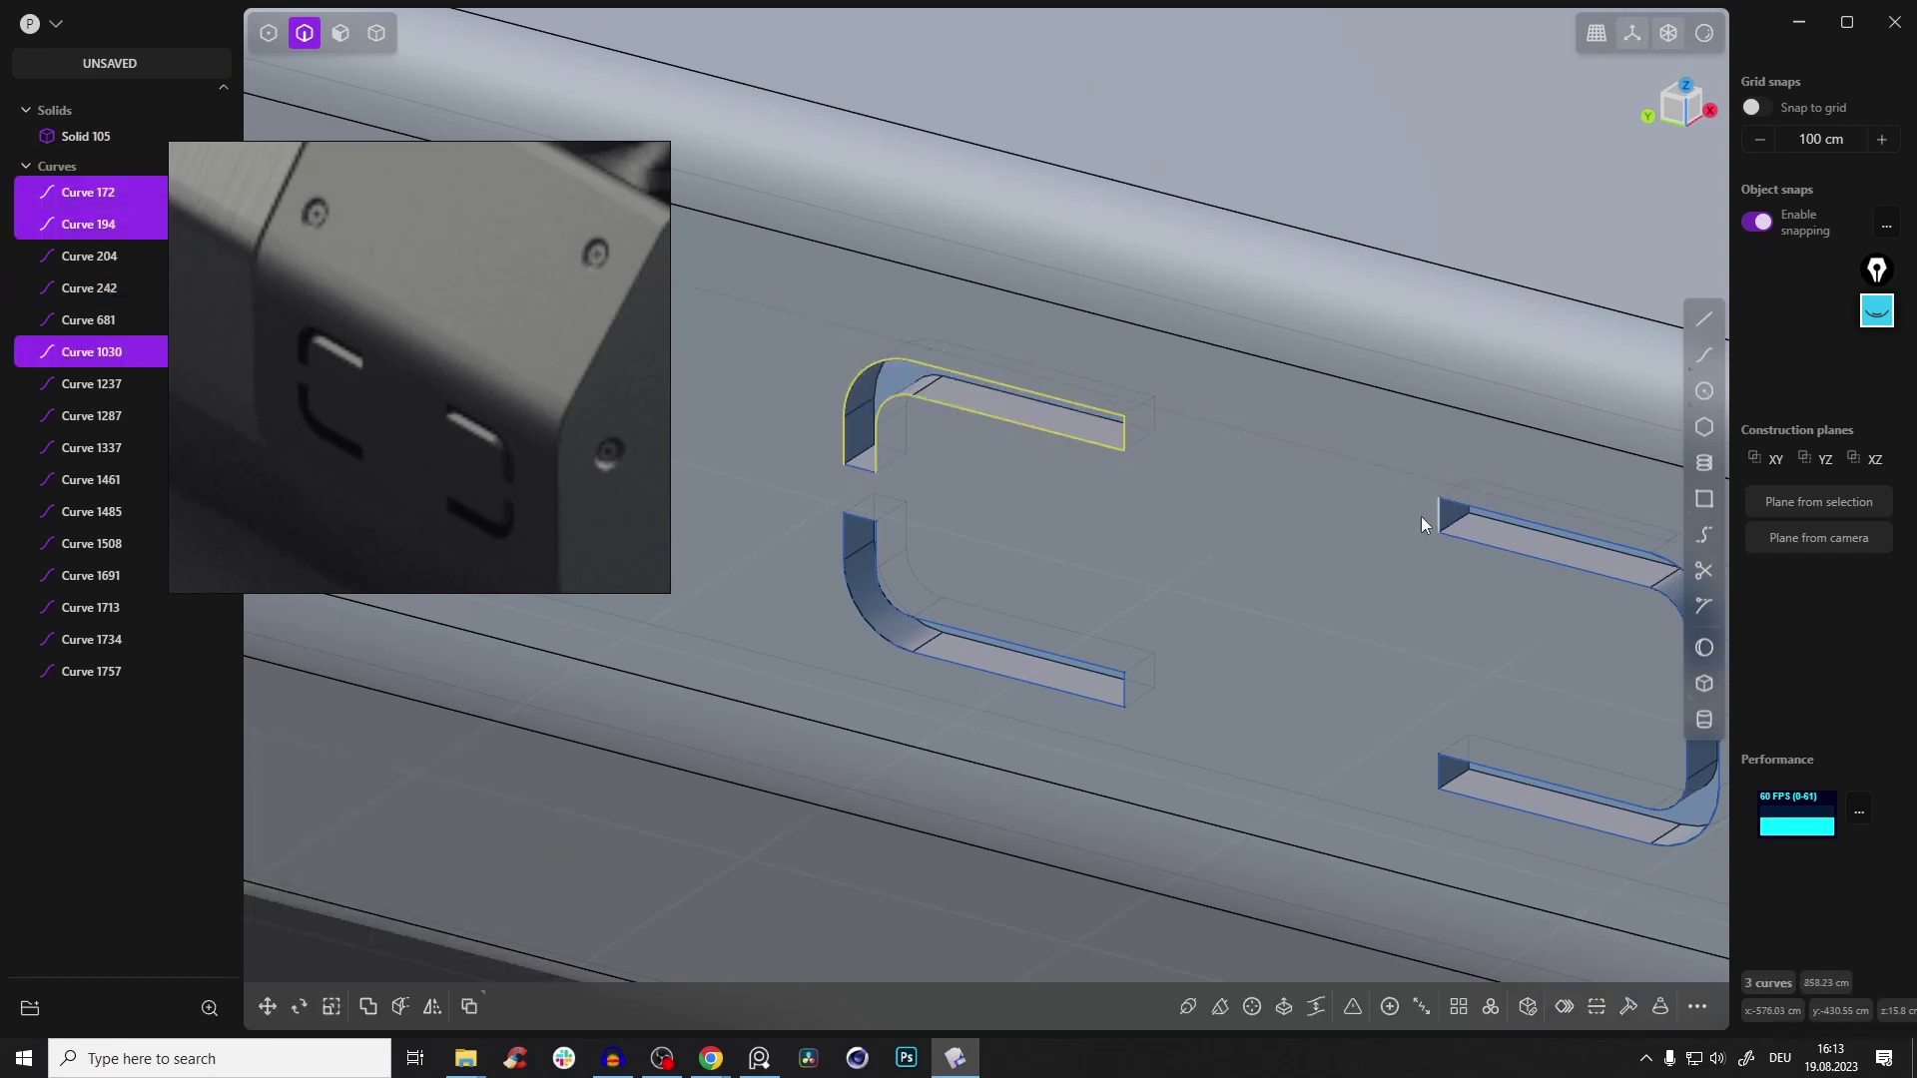
middle_drag(1315, 497, 1087, 489)
middle_drag(1114, 398, 1091, 331)
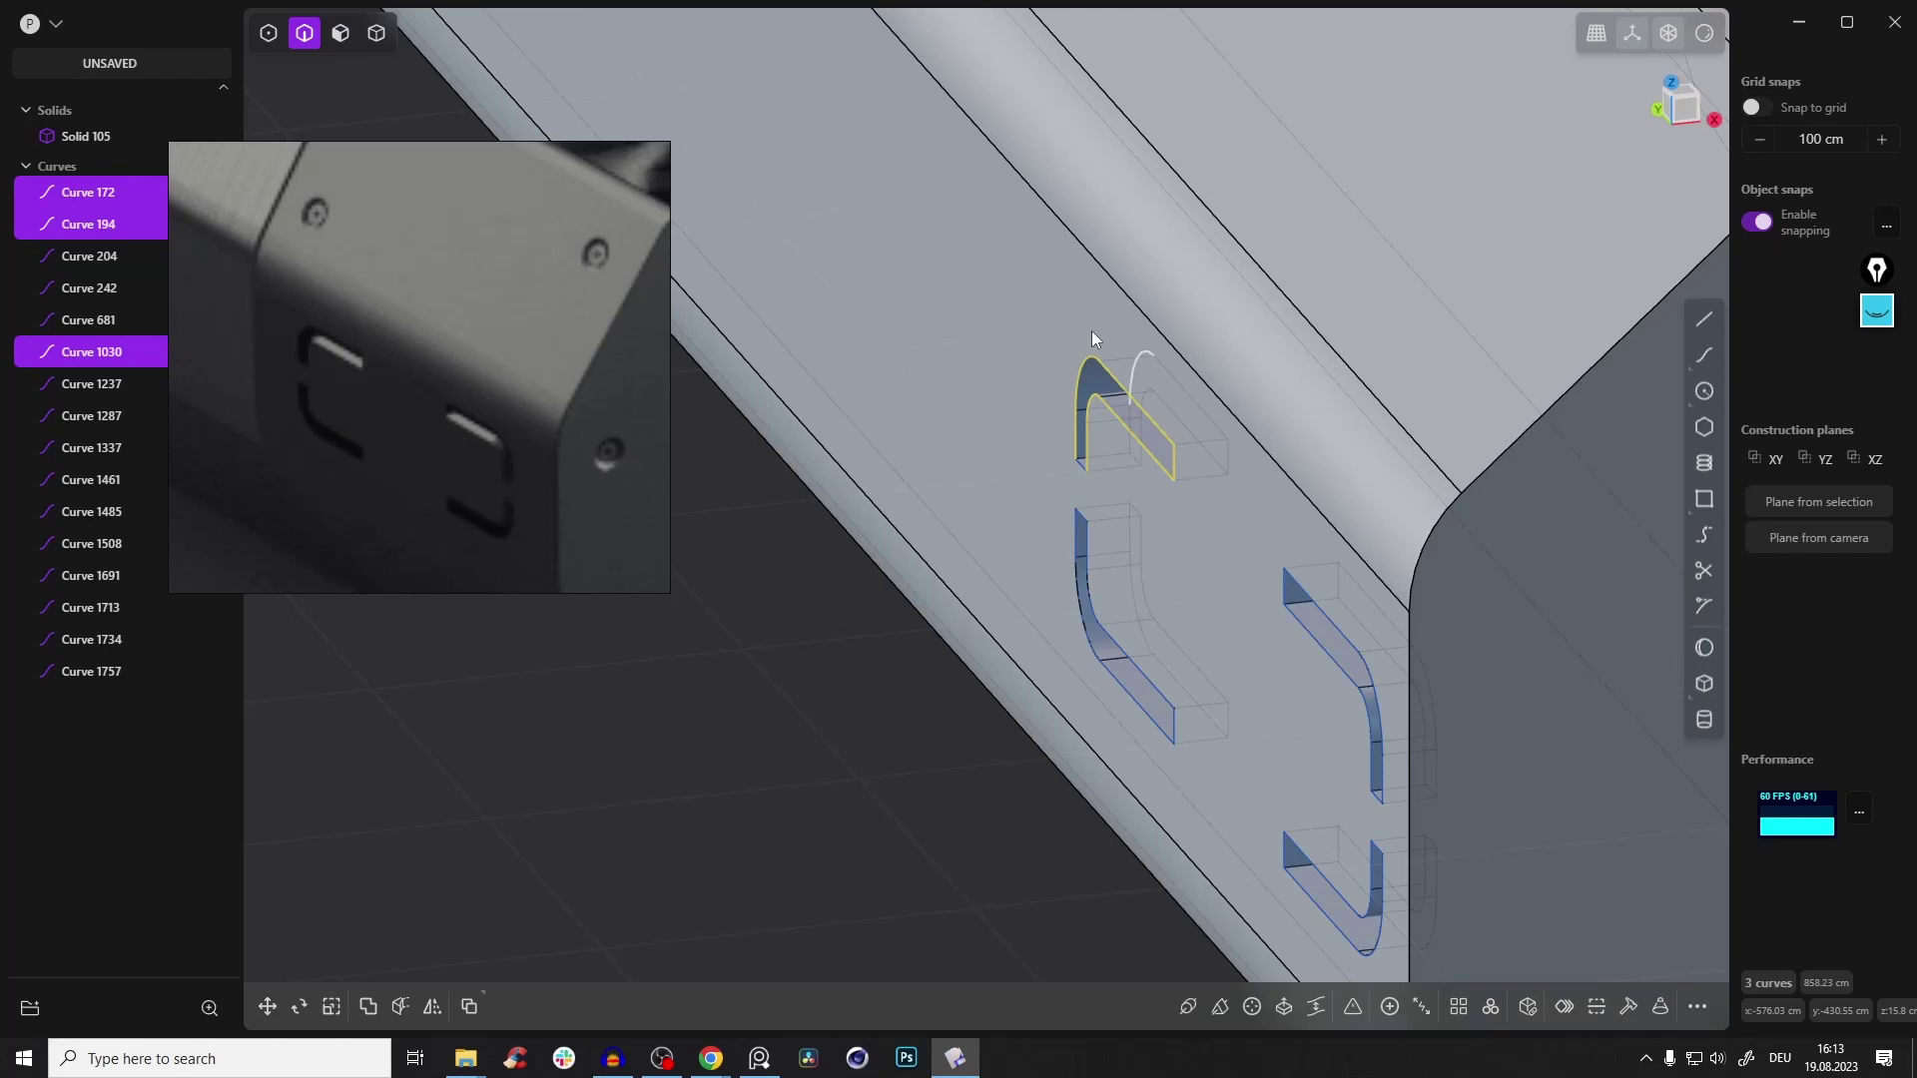
middle_drag(1124, 402, 1235, 389)
Delete all leftover sketch curves around the slots and turn off X-ray display
key(ctrl+a)
scroll(1174, 499, down, 4)
scroll(1190, 435, down, 4)
key(x)
key(alt+z)
Inspect the cut slots on the side face from several angles with the edge display toggled off and on
key(e)
key(e)
key(e)
middle_drag(1244, 473, 839, 419)
middle_drag(1172, 444, 1397, 477)
key(e)
key(e)
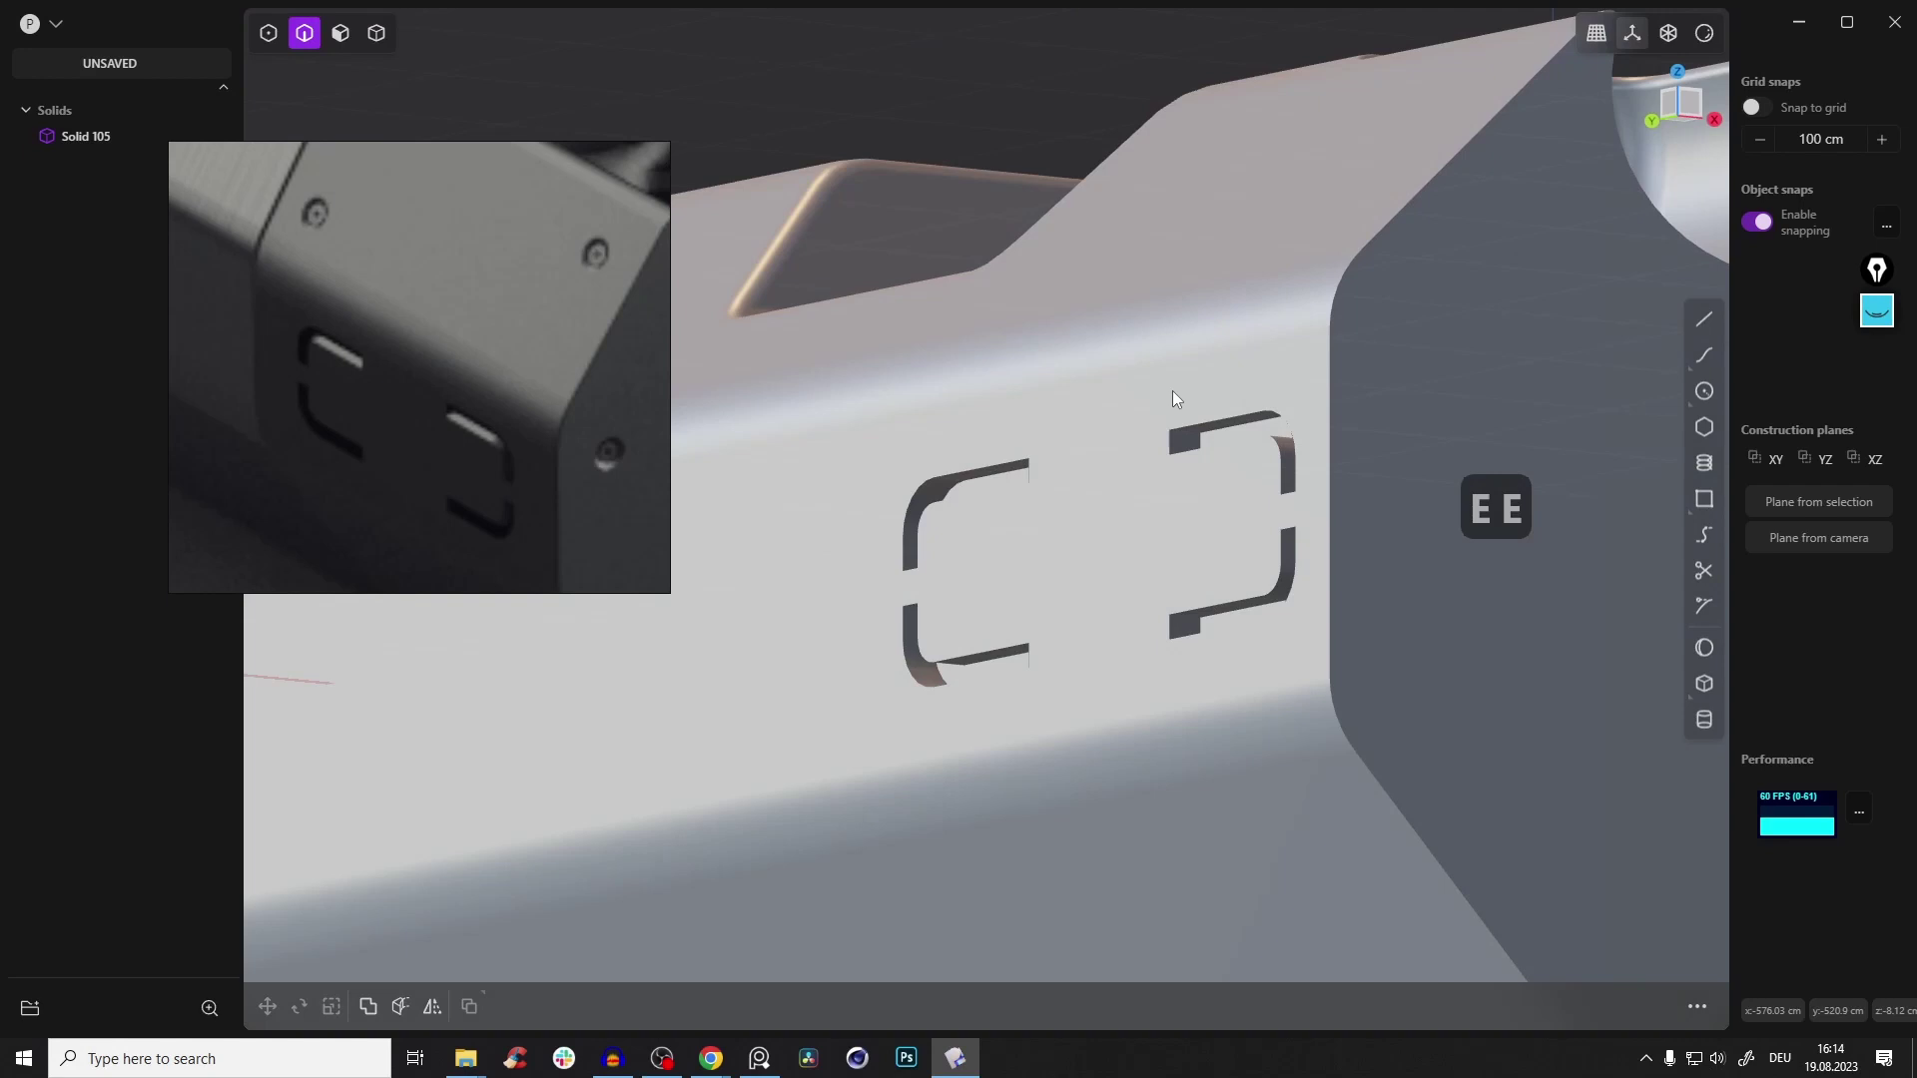
key(e)
Select the outer rim edges of all four corner slots and fillet them by about 2 cm
scroll(973, 547, up, 8)
middle_drag(1001, 487, 1044, 439)
click(938, 443)
shift+click(944, 395)
shift+click(1032, 800)
shift+click(1052, 856)
shift+click(1093, 828)
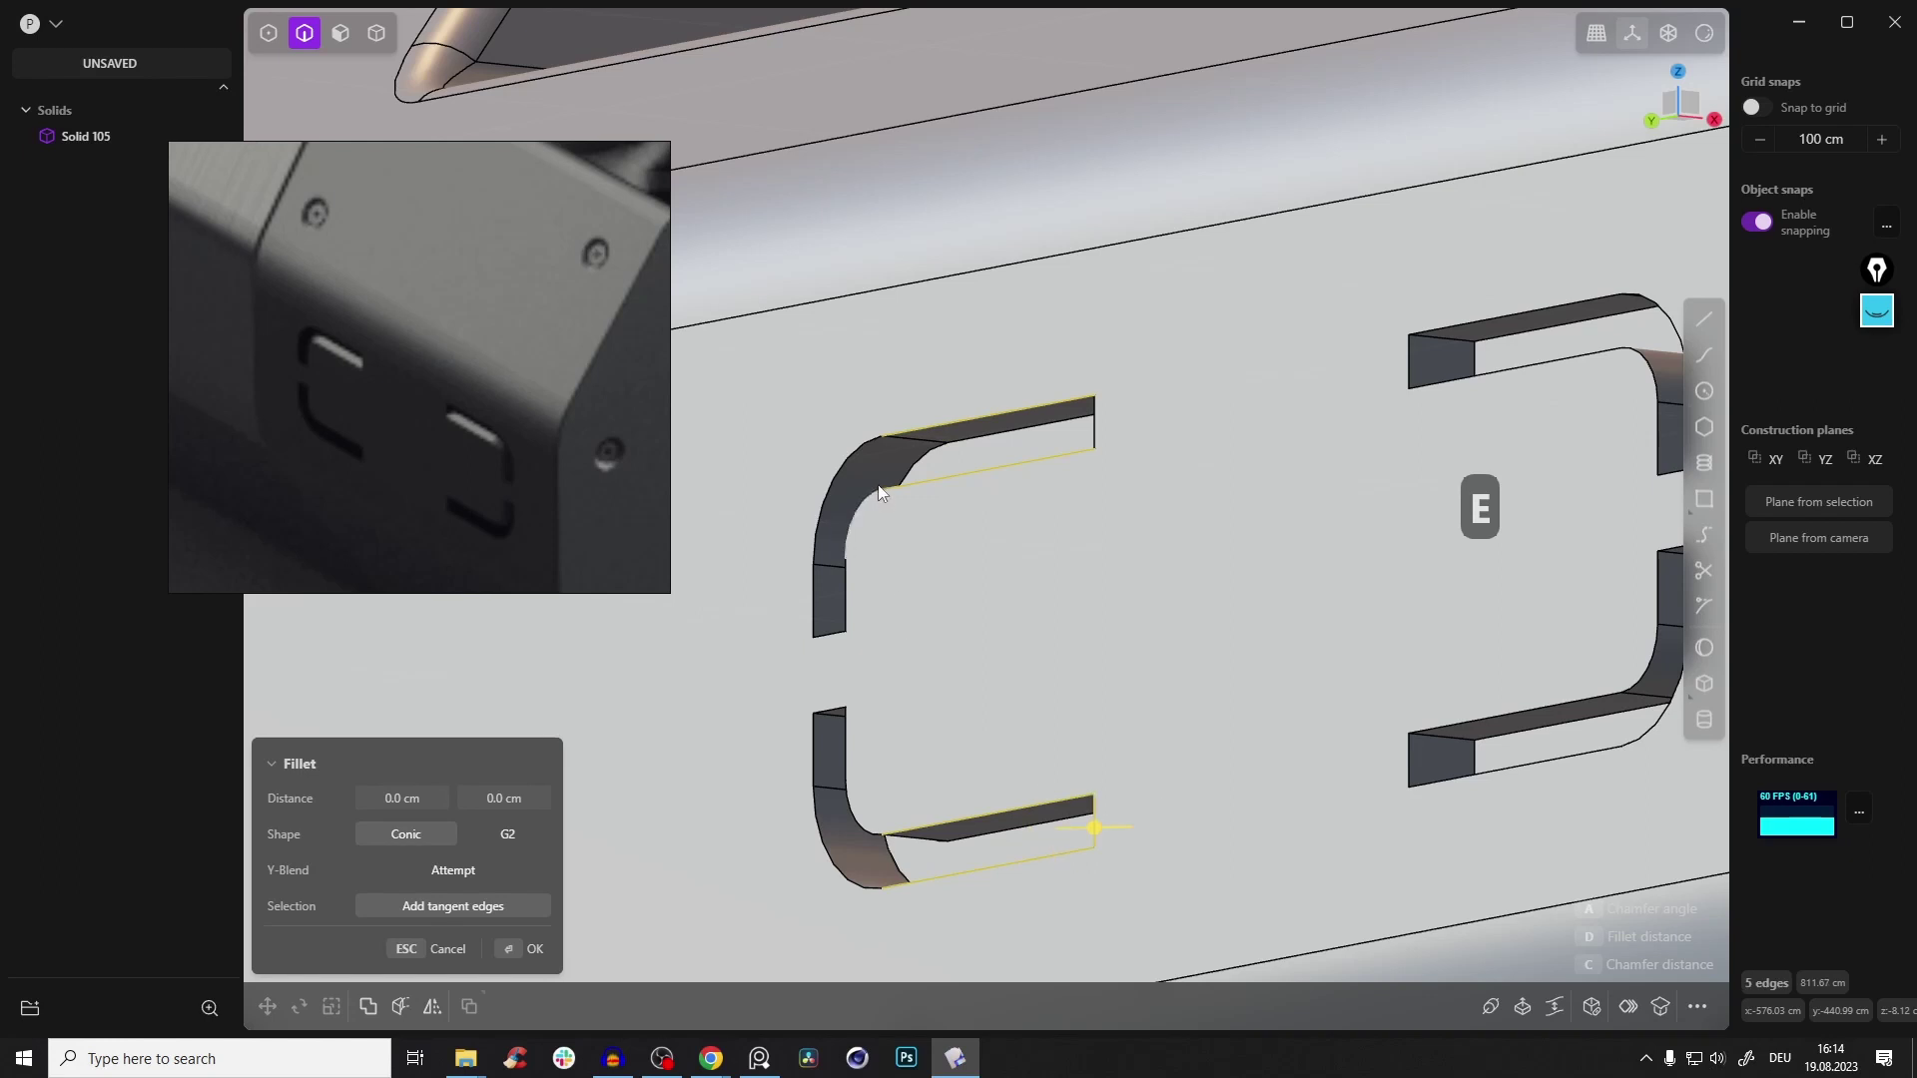
shift+click(831, 635)
shift+click(1094, 427)
shift+click(1489, 320)
shift+click(1479, 373)
shift+click(1408, 359)
shift+click(1563, 703)
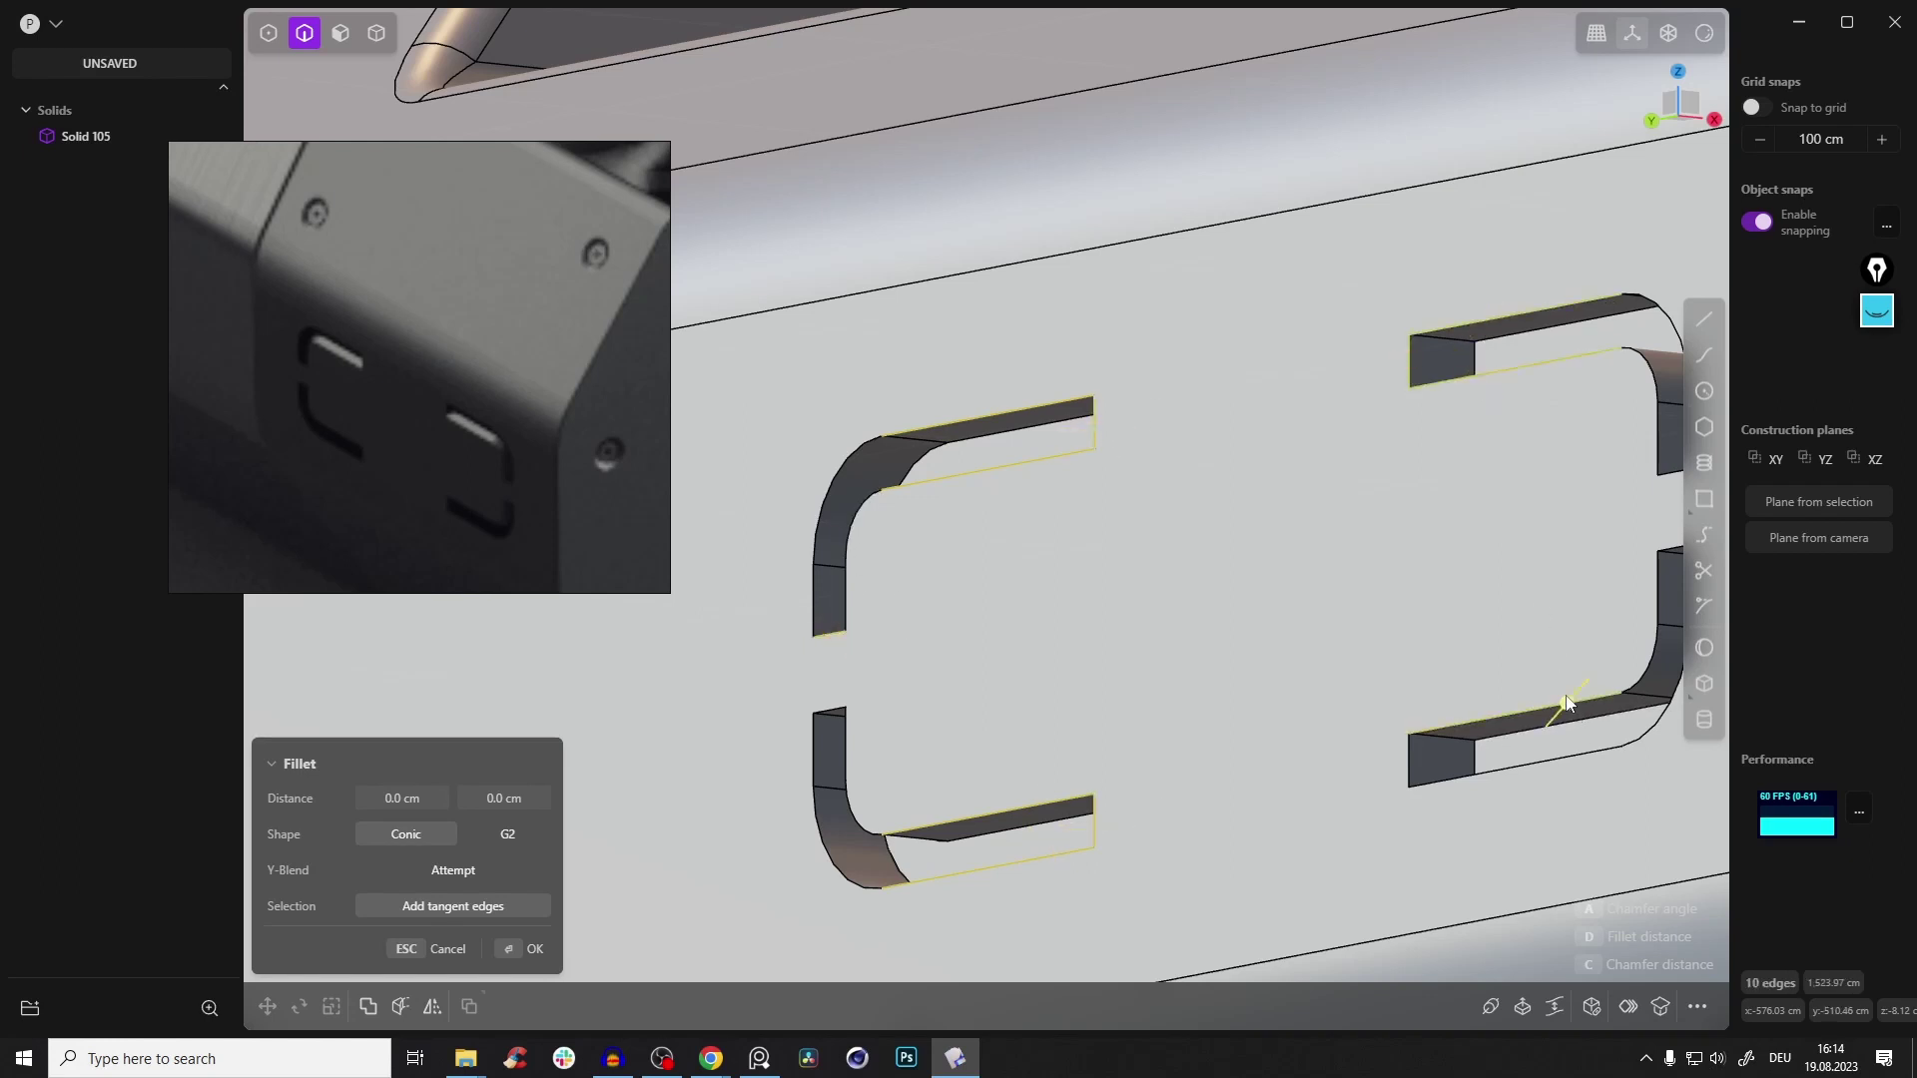
shift+click(1411, 760)
shift+click(1530, 752)
drag(1529, 752, 1532, 771)
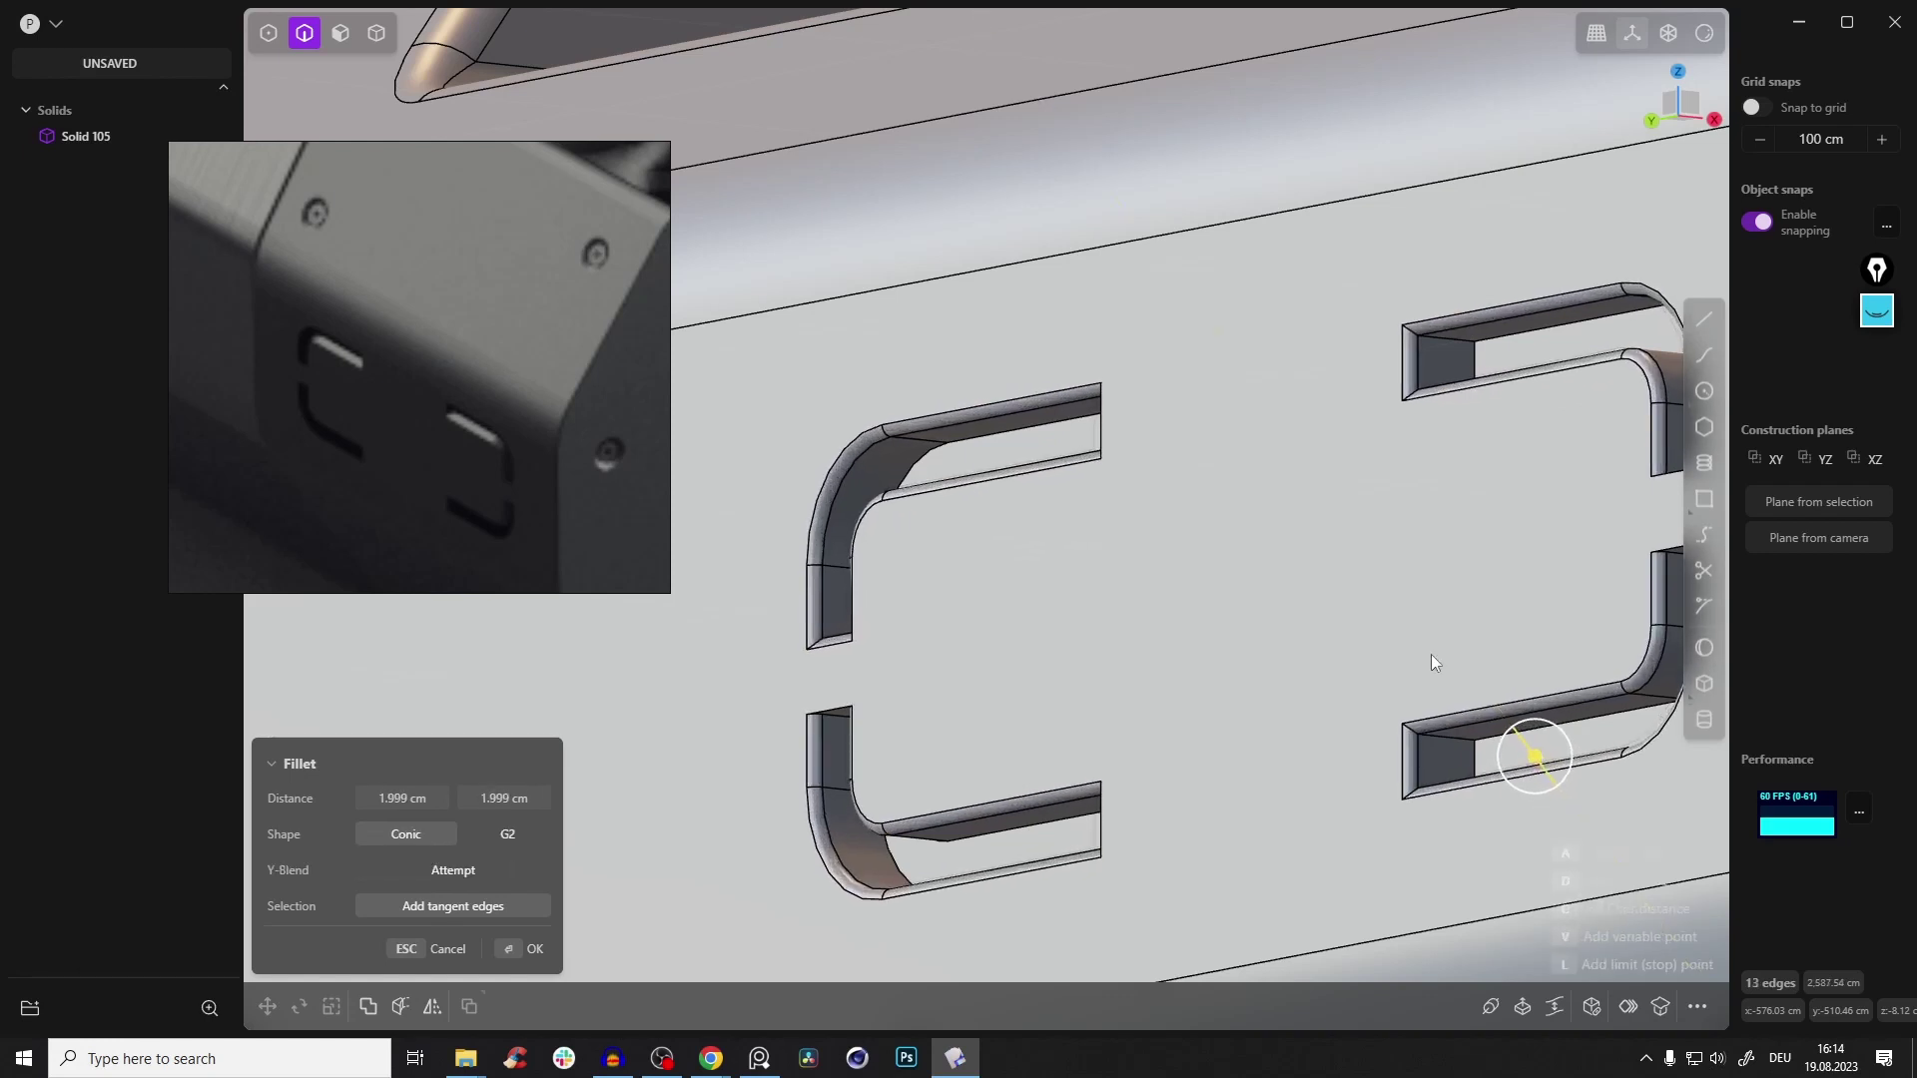
right_click(1248, 533)
Hide the edge display and compare the body's slots, recesses and top surface with the reference image
scroll(1248, 521, down, 4)
key(e)
middle_drag(1482, 502, 1207, 475)
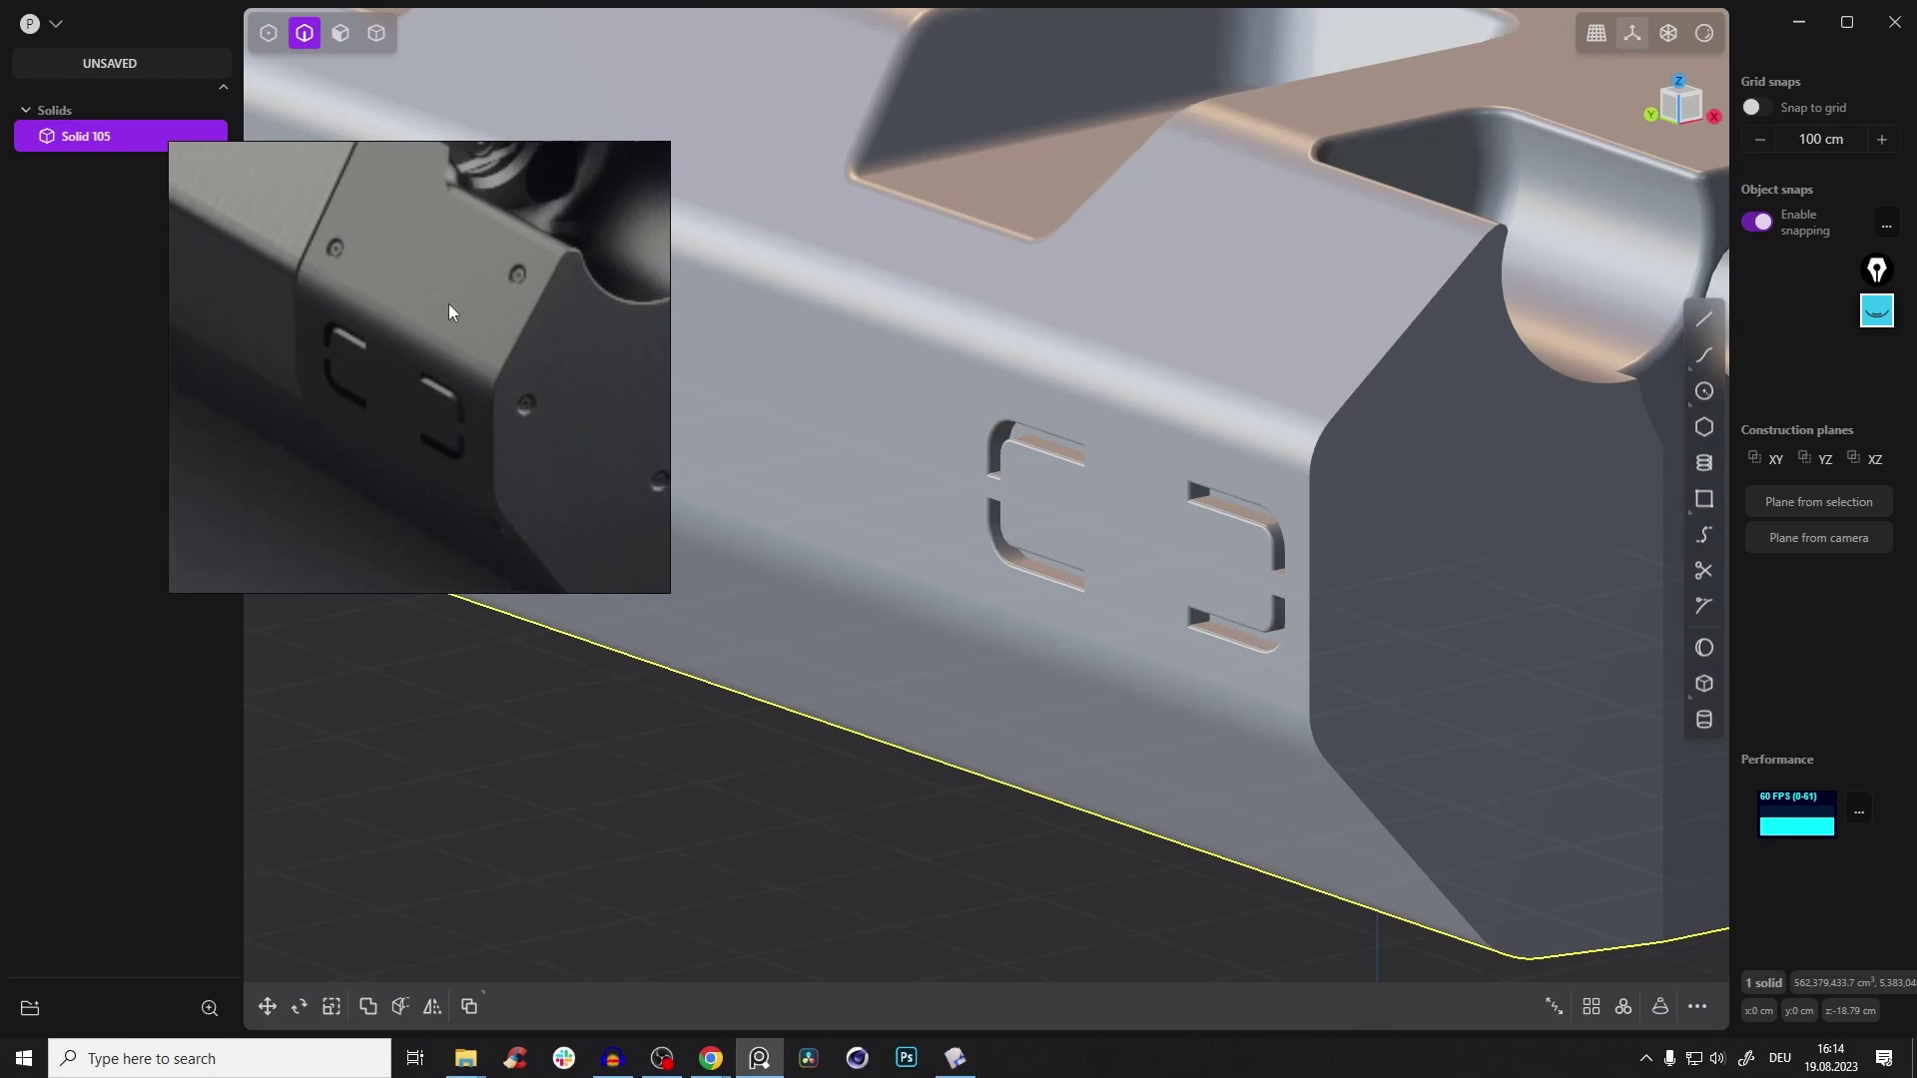
middle_drag(1403, 393, 1064, 542)
scroll(899, 548, down, 2)
middle_drag(525, 211, 553, 309)
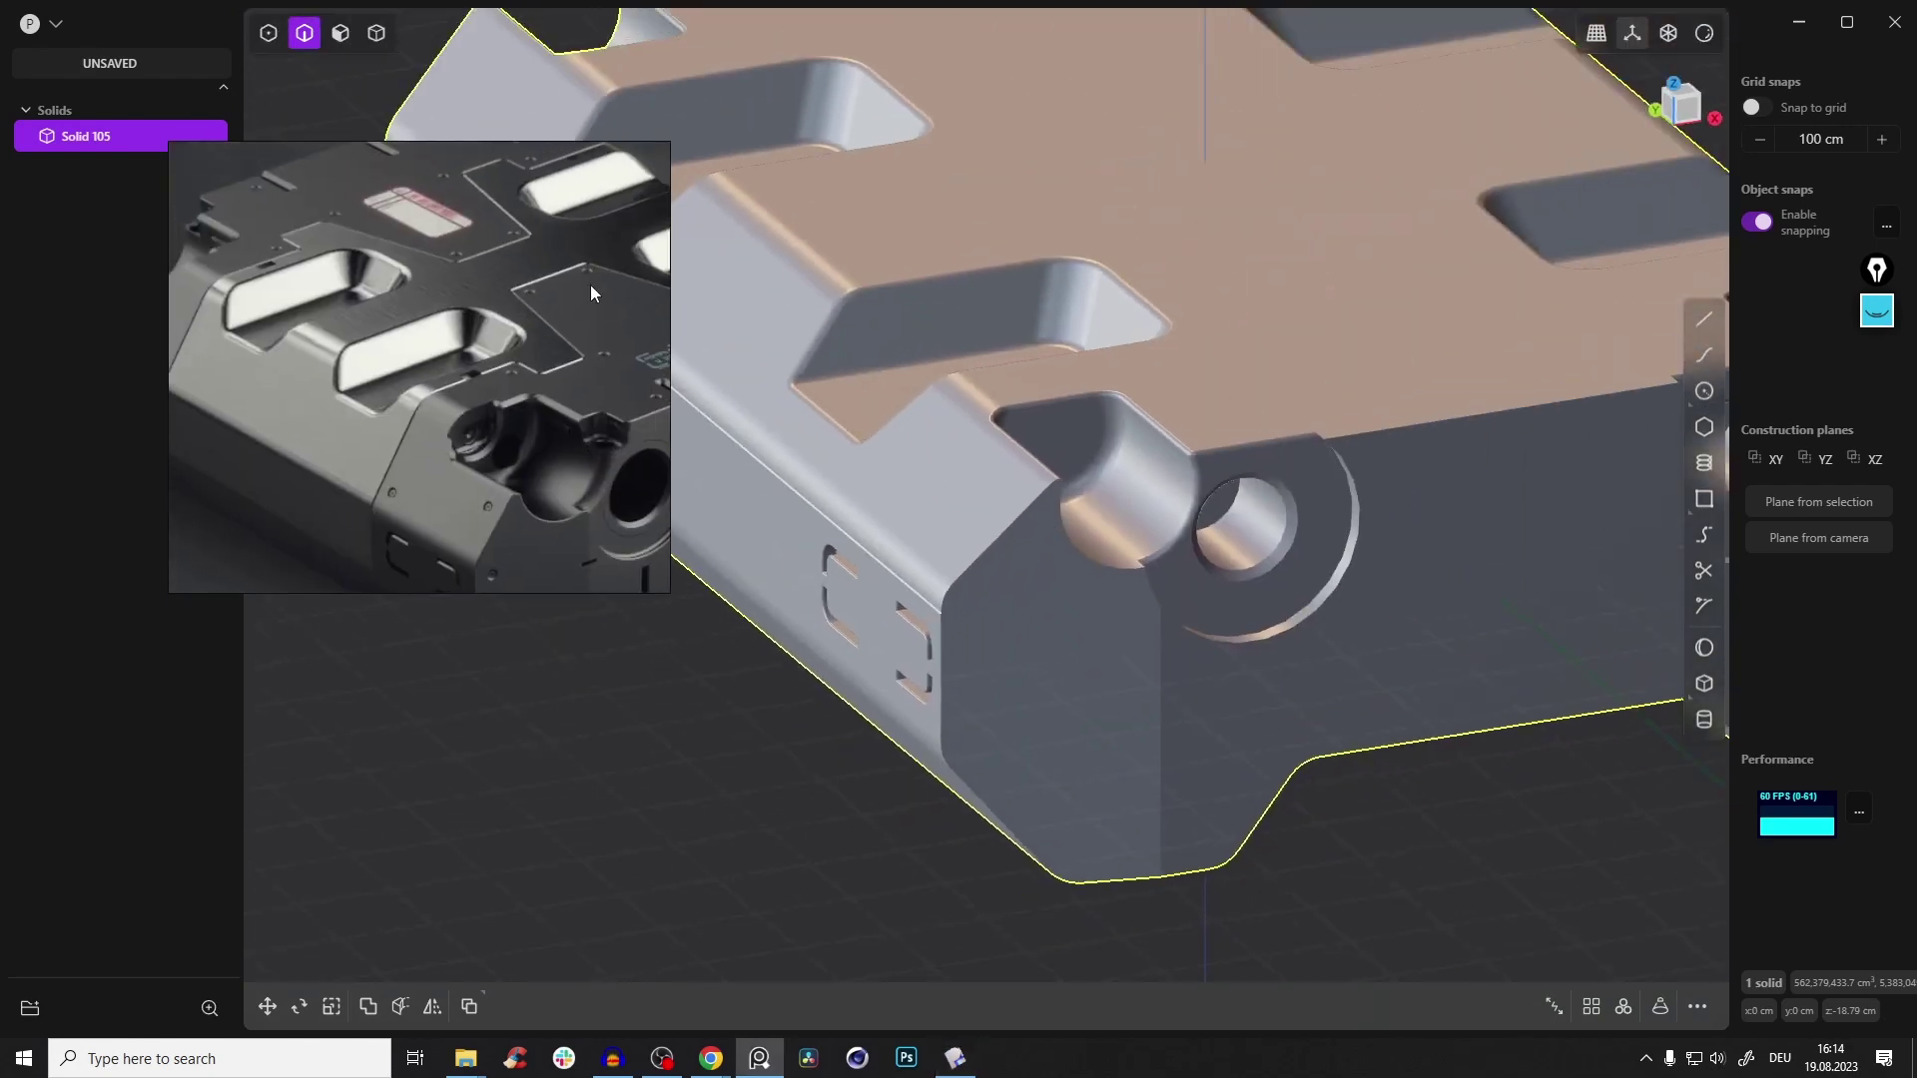
middle_drag(512, 375, 478, 373)
middle_drag(1202, 272, 1181, 449)
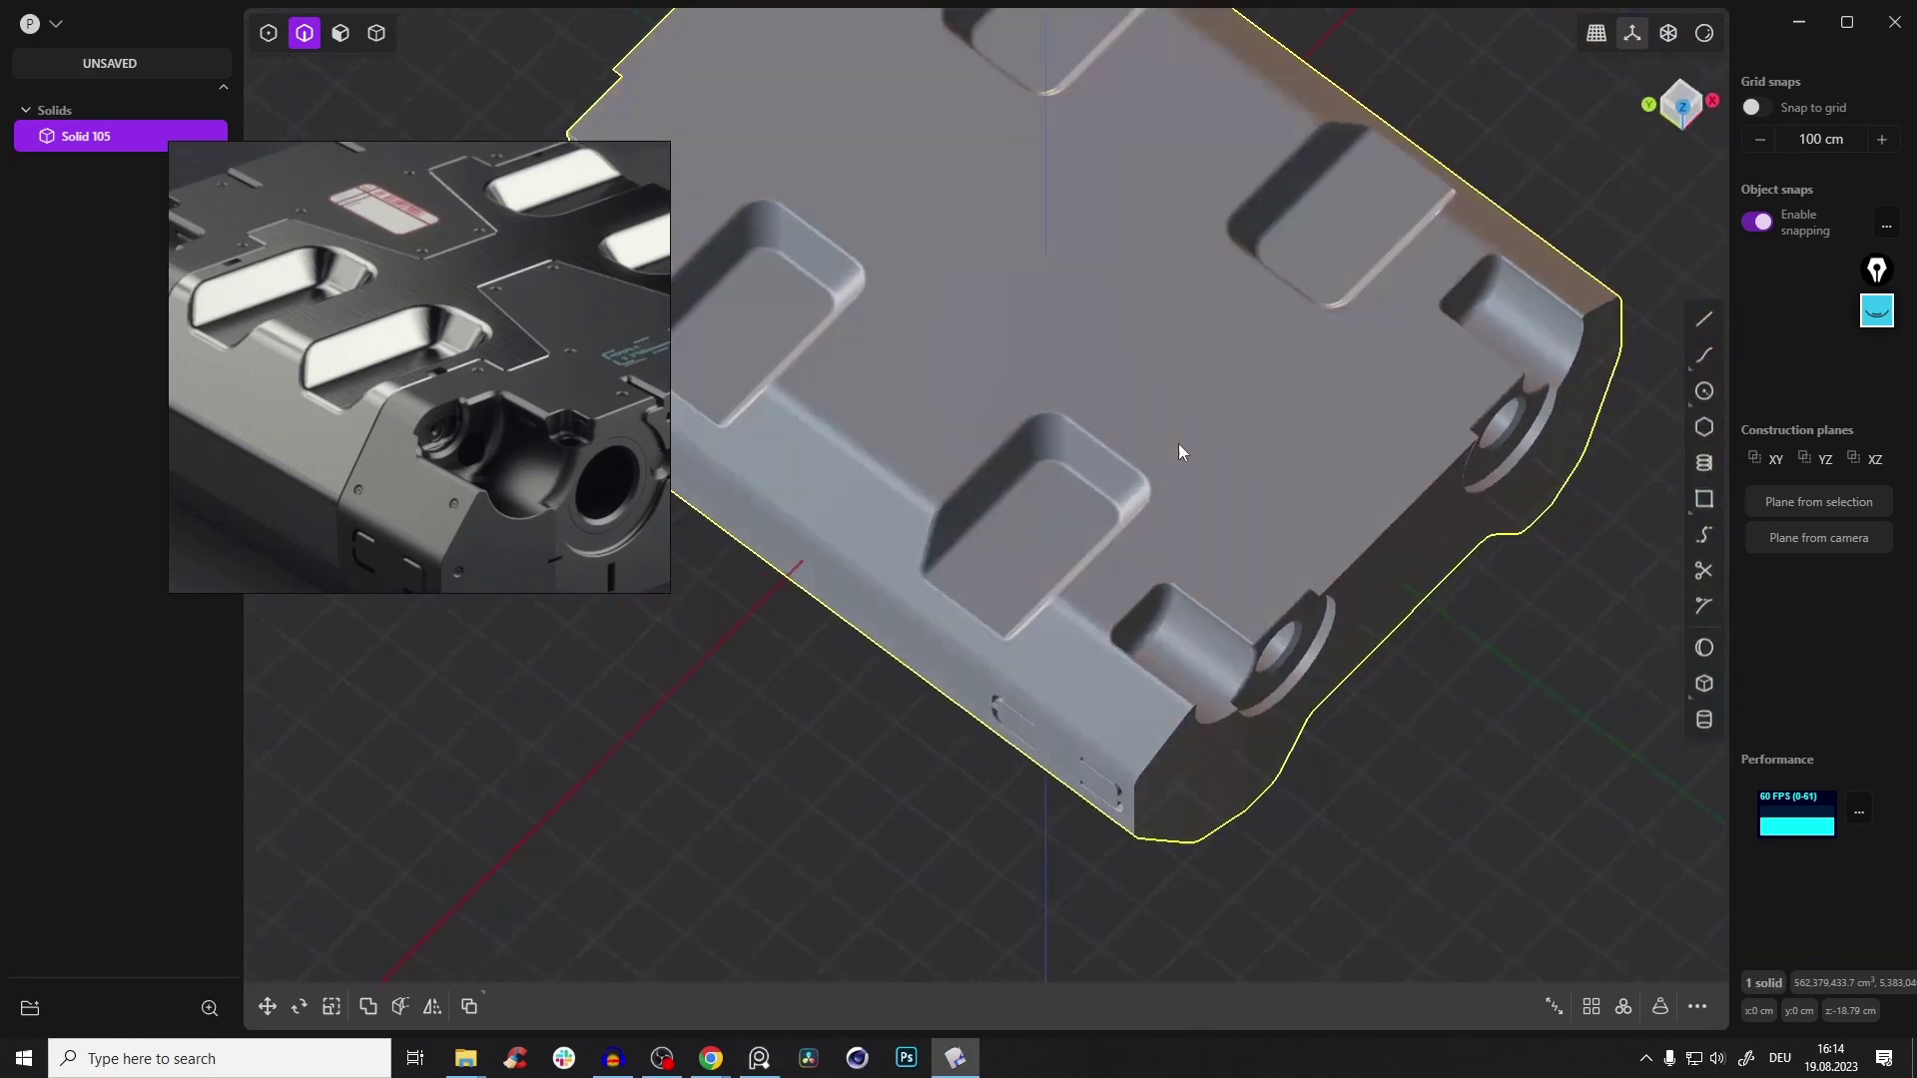
scroll(529, 429, down, 3)
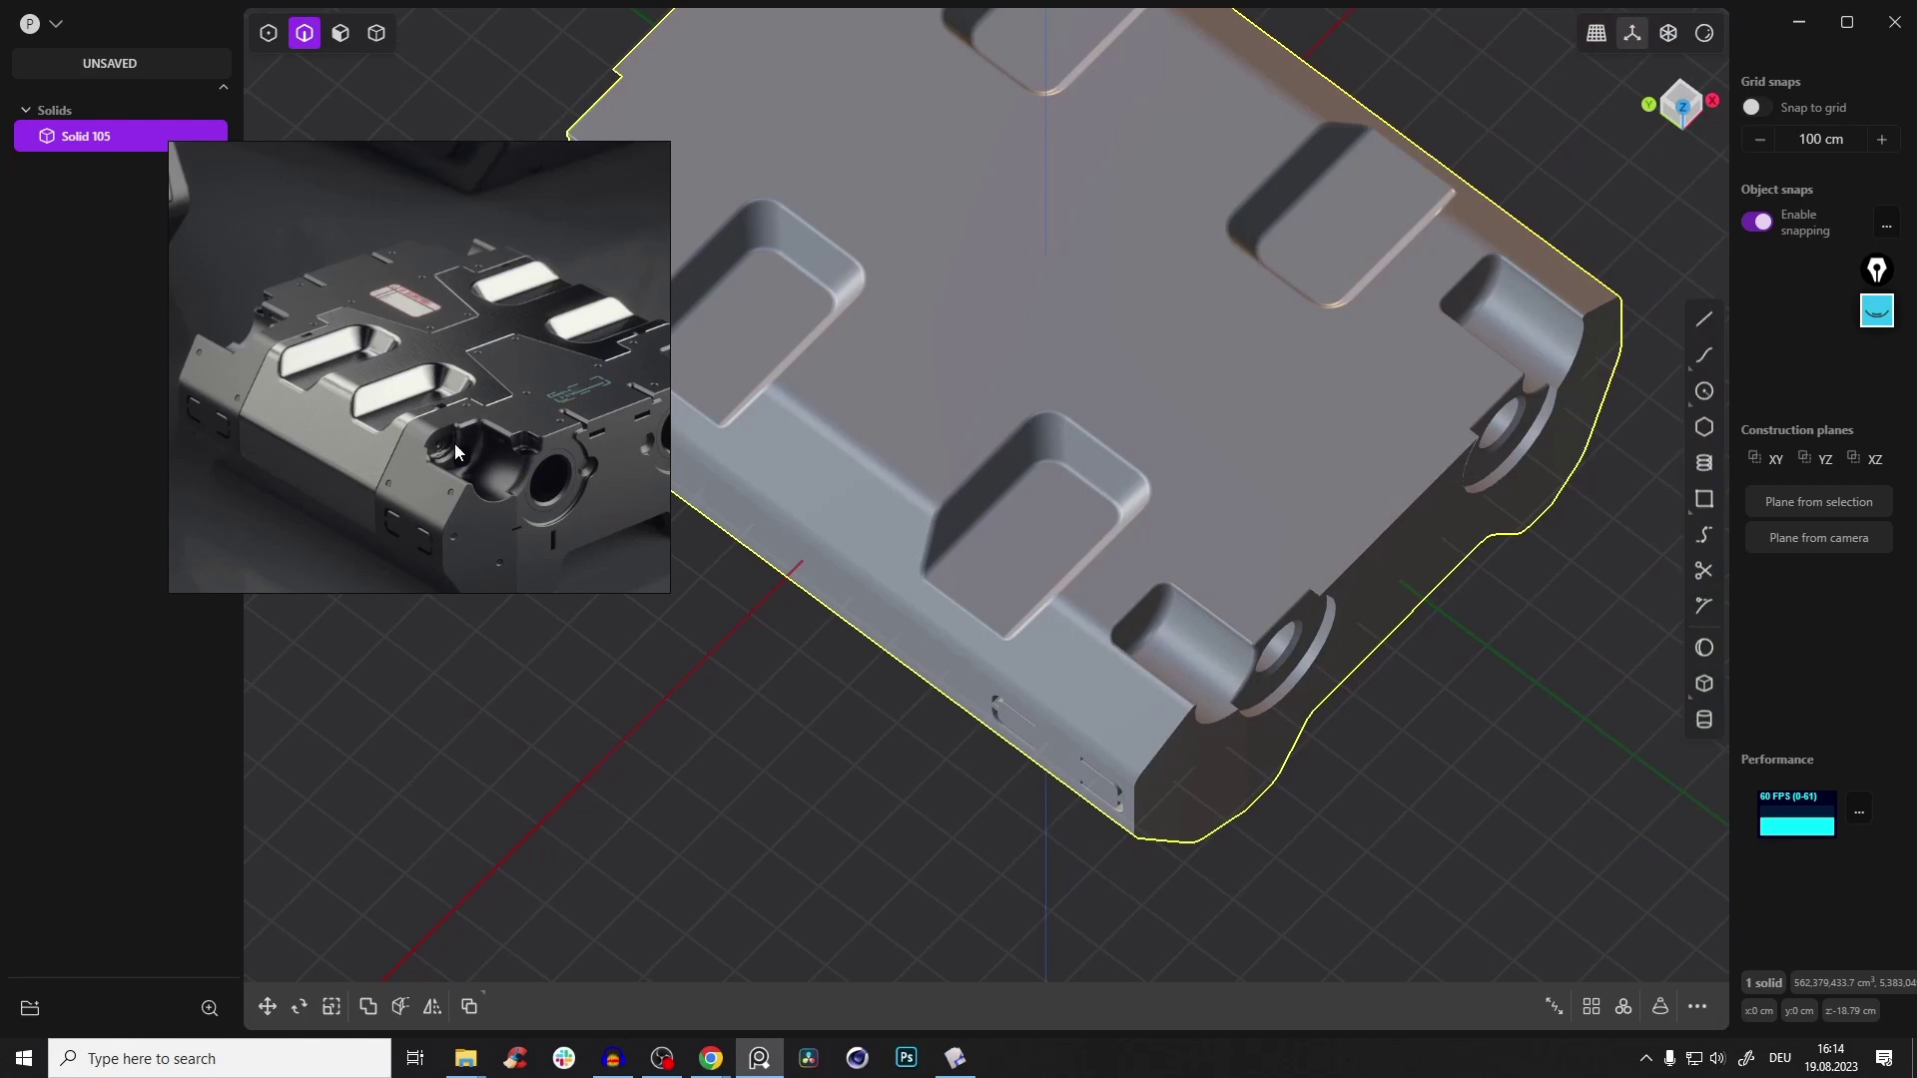
scroll(515, 392, up, 2)
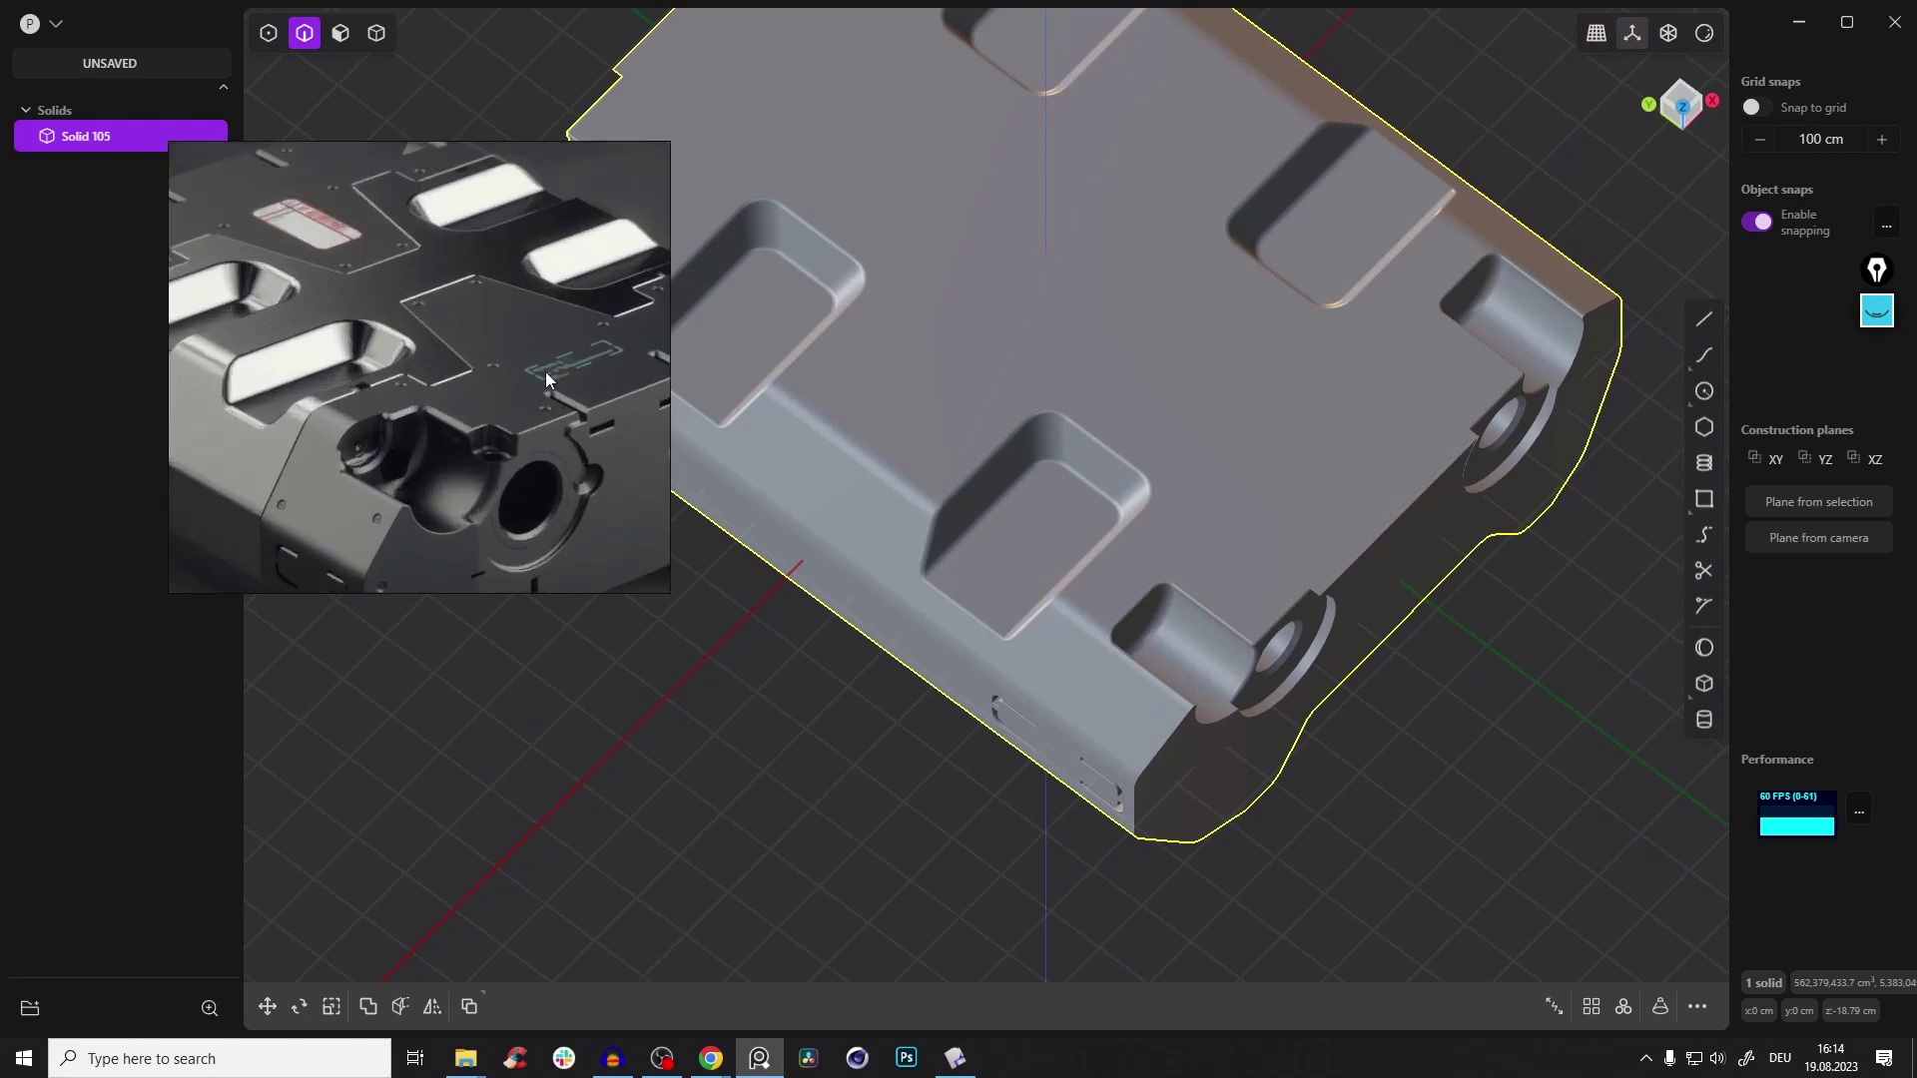
middle_drag(527, 354, 565, 372)
scroll(335, 330, up, 4)
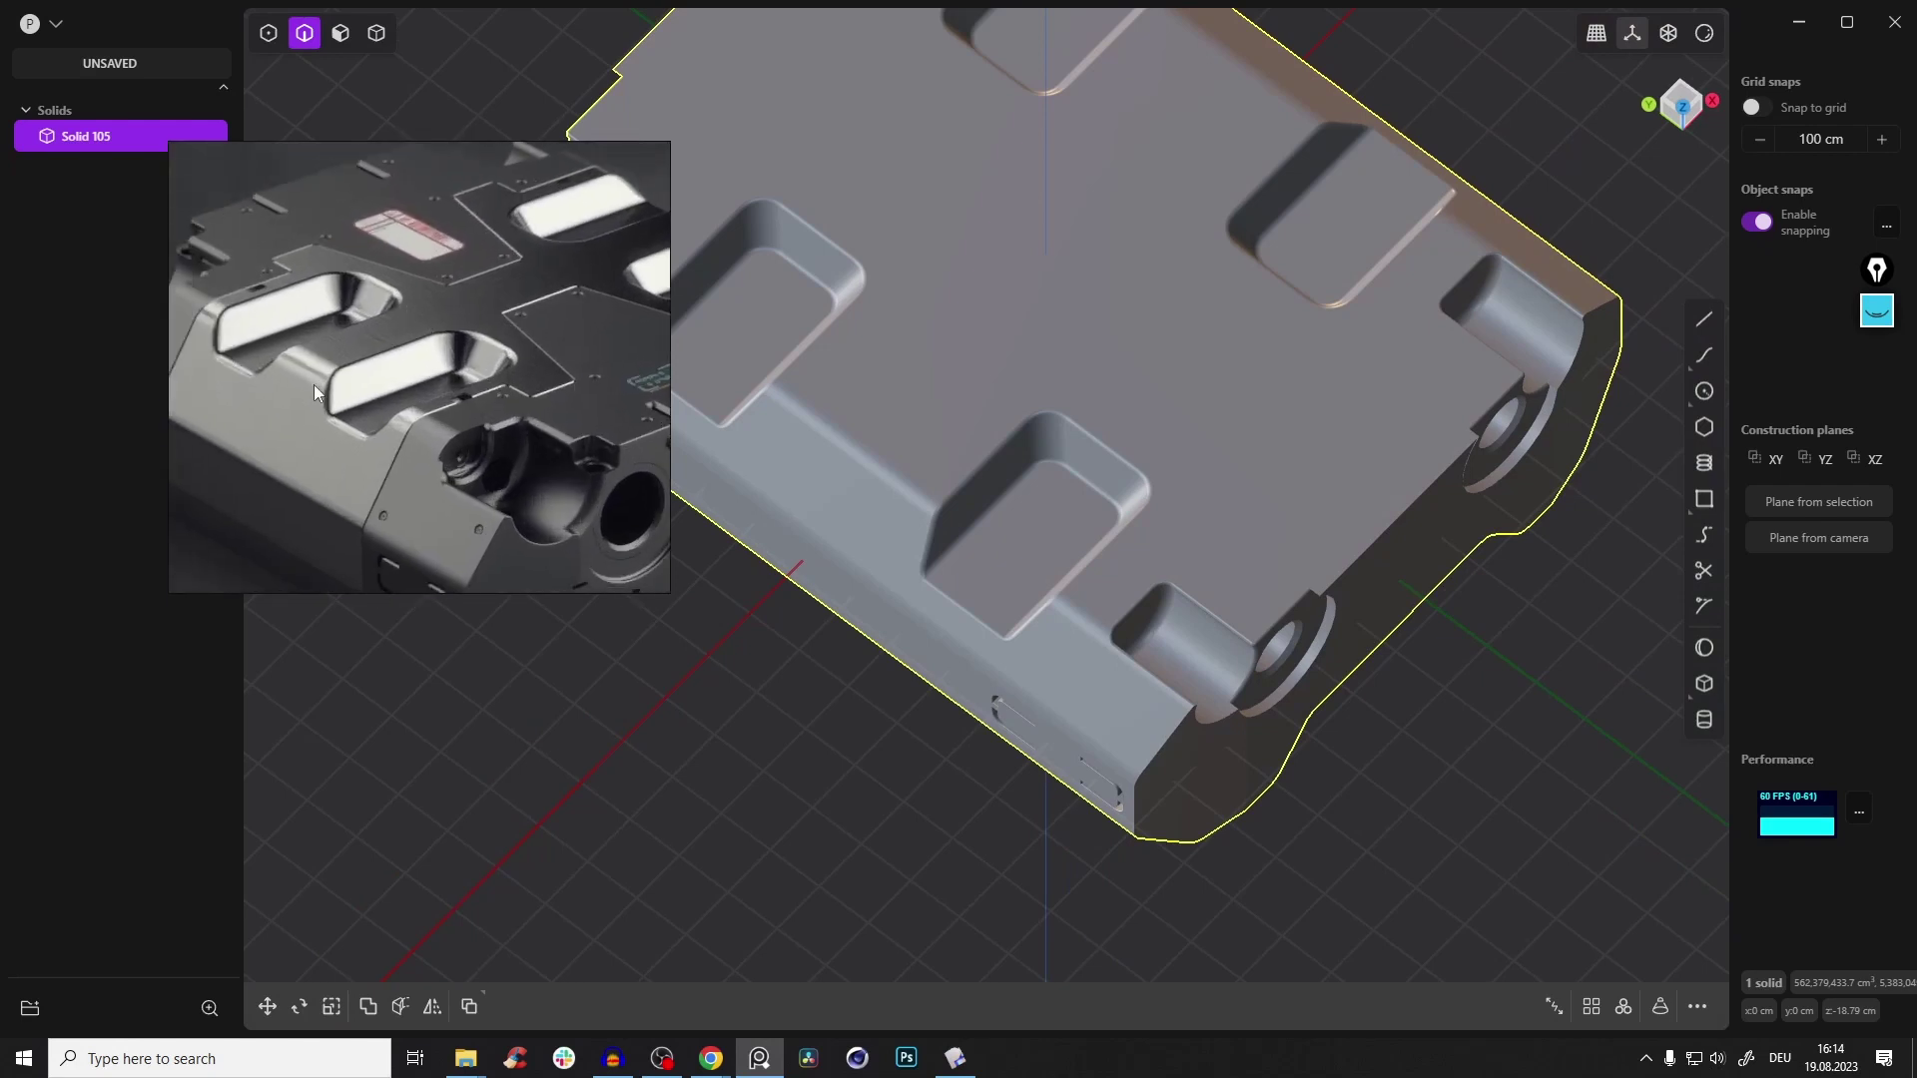
Check the panel-line path on the reference image, switch to the top view and turn the edge display back on
scroll(499, 274, down, 4)
scroll(488, 282, up, 3)
middle_drag(526, 269, 465, 309)
scroll(469, 319, down, 3)
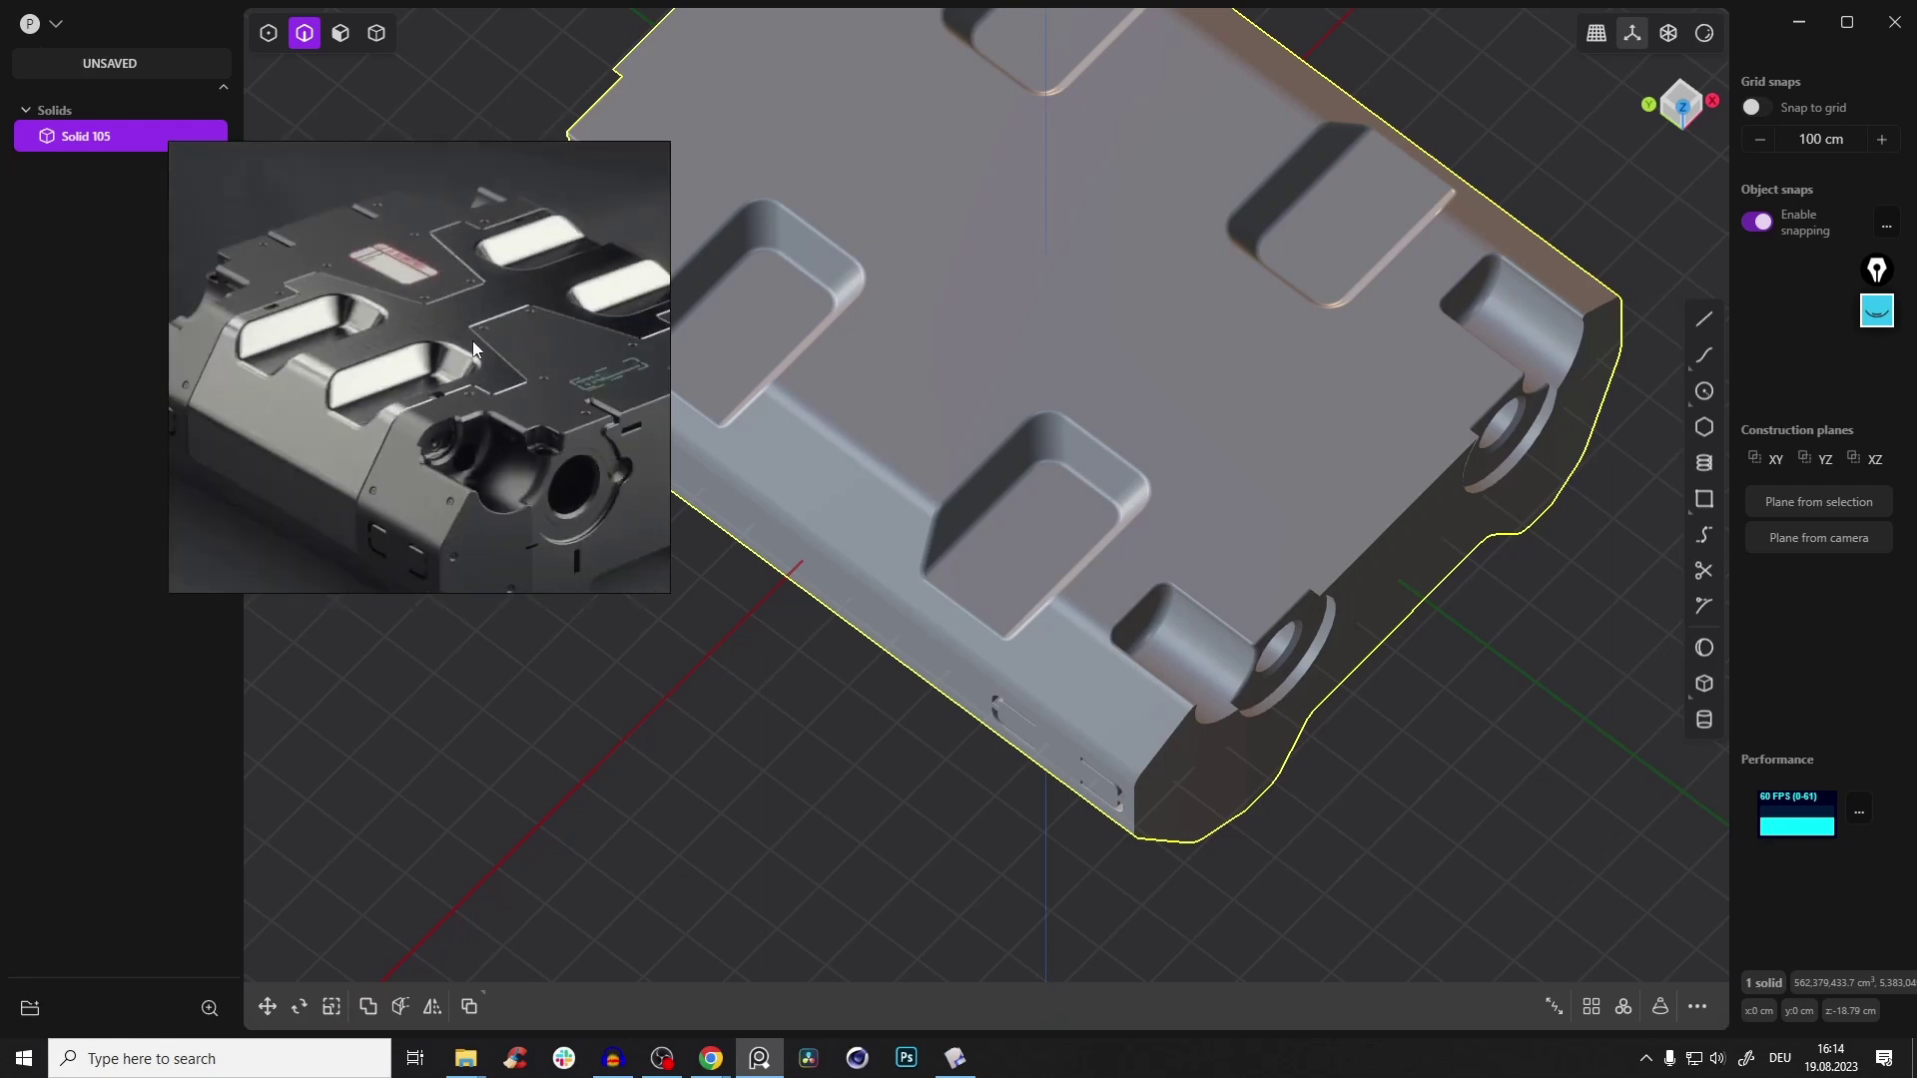
middle_drag(907, 364, 1018, 385)
click(1679, 95)
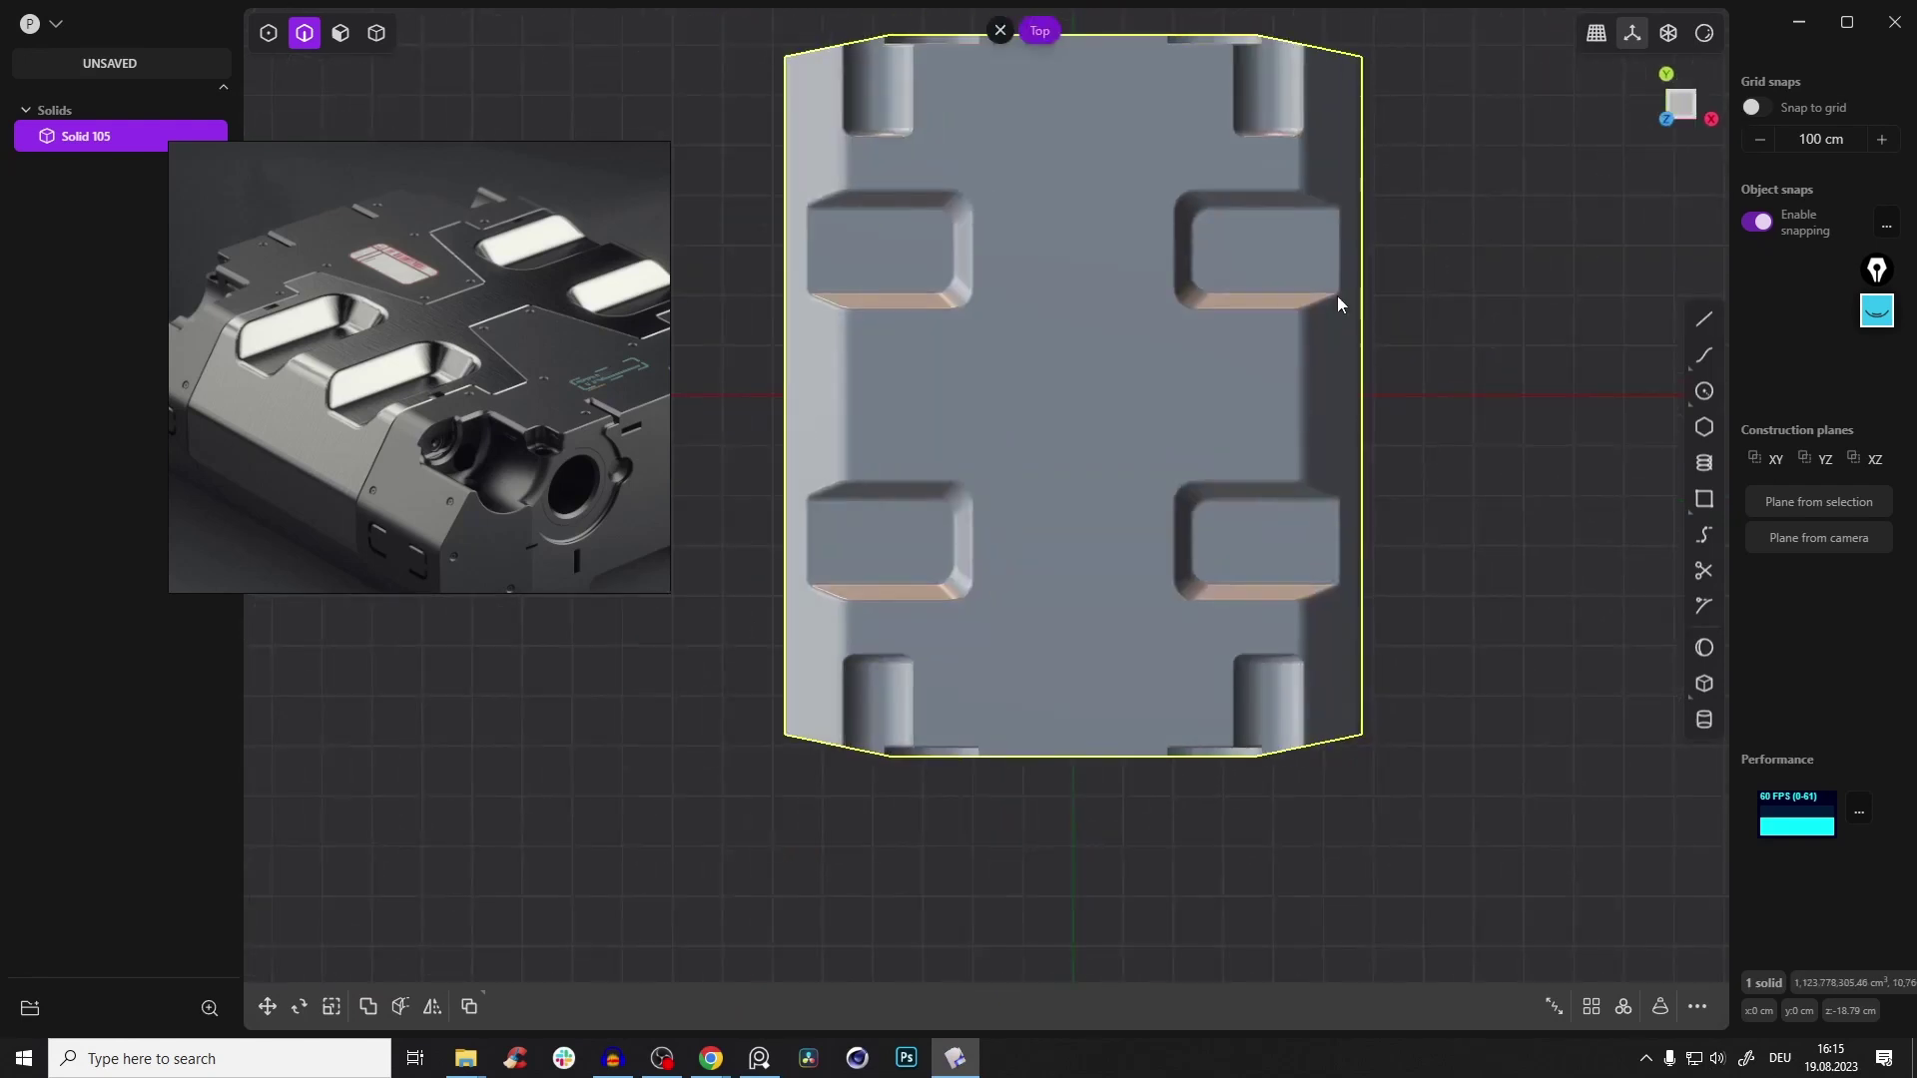
key(e)
shift+middle_drag(1030, 447, 1128, 417)
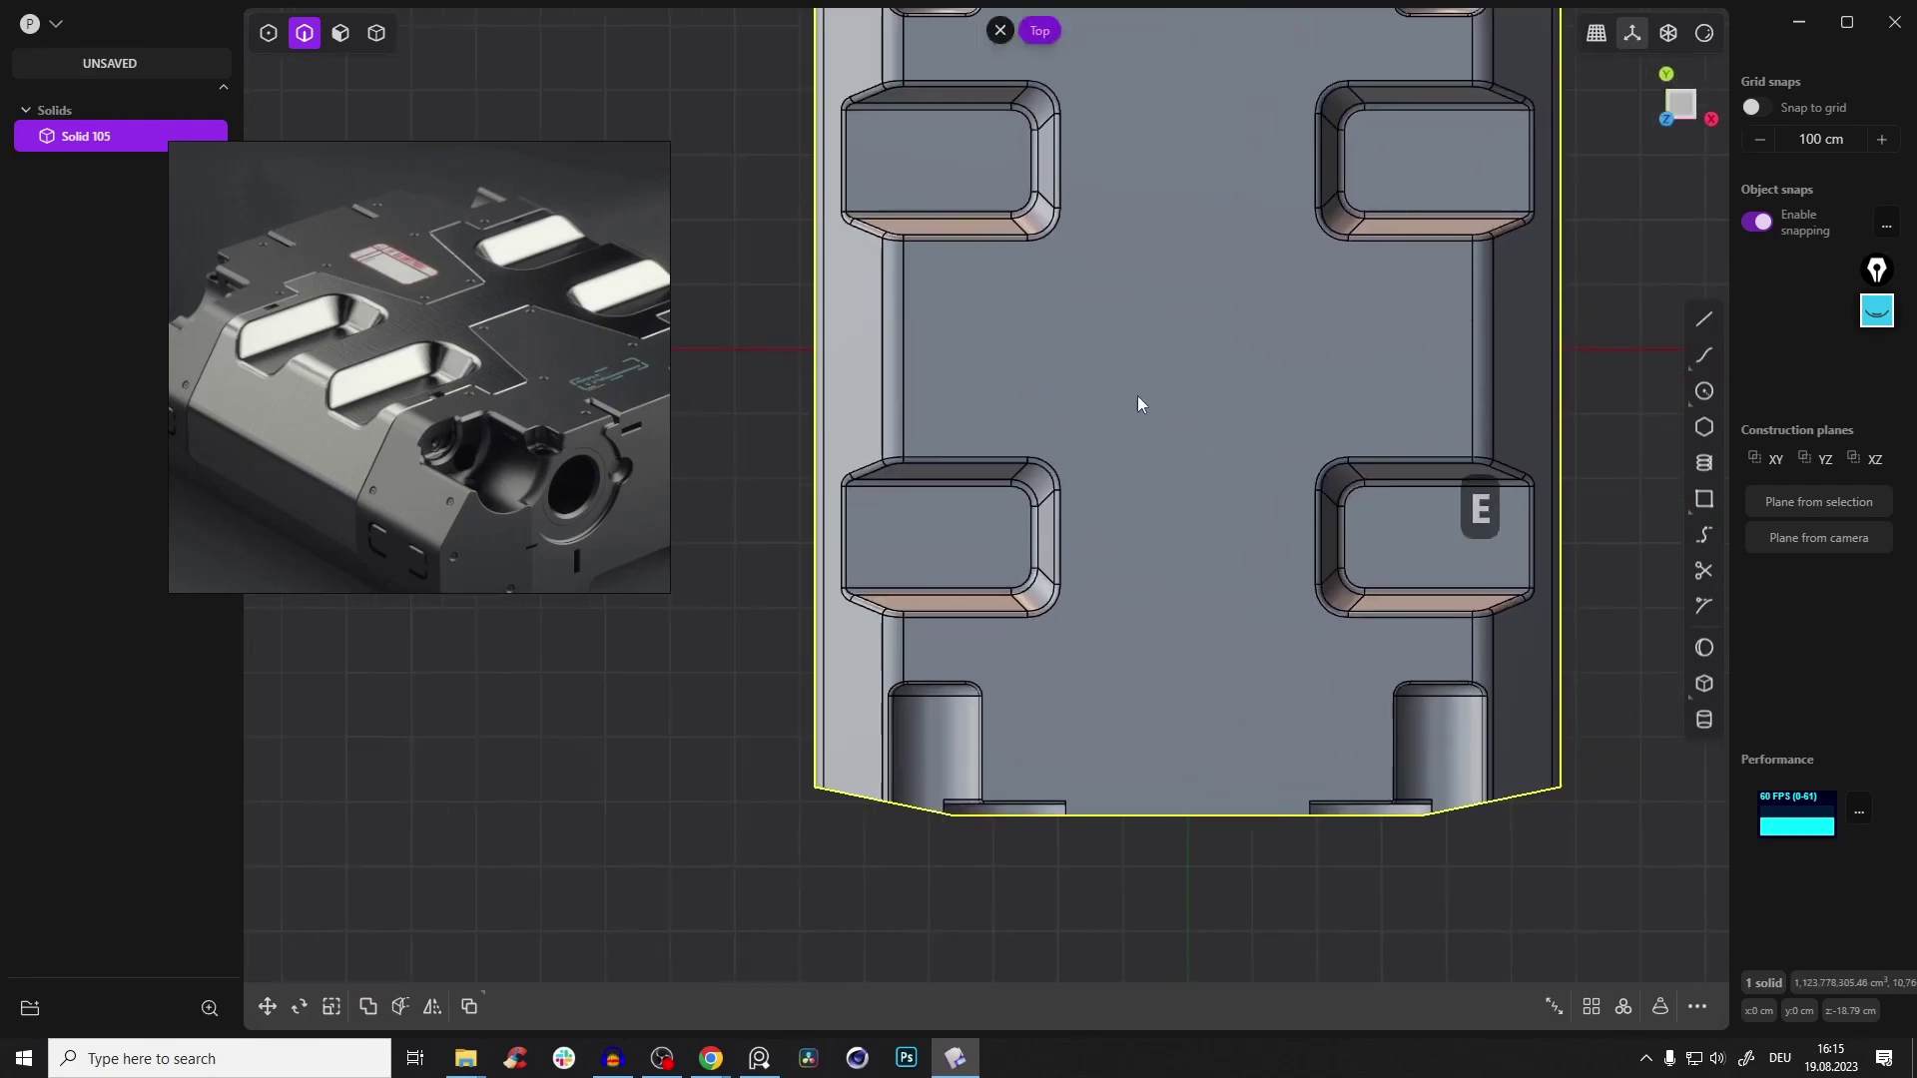
With X-ray display on, draw a stepped polyline from outside the body, between front-left slot and cylindrical recess, through a slanted segment to the centre line
click(1709, 320)
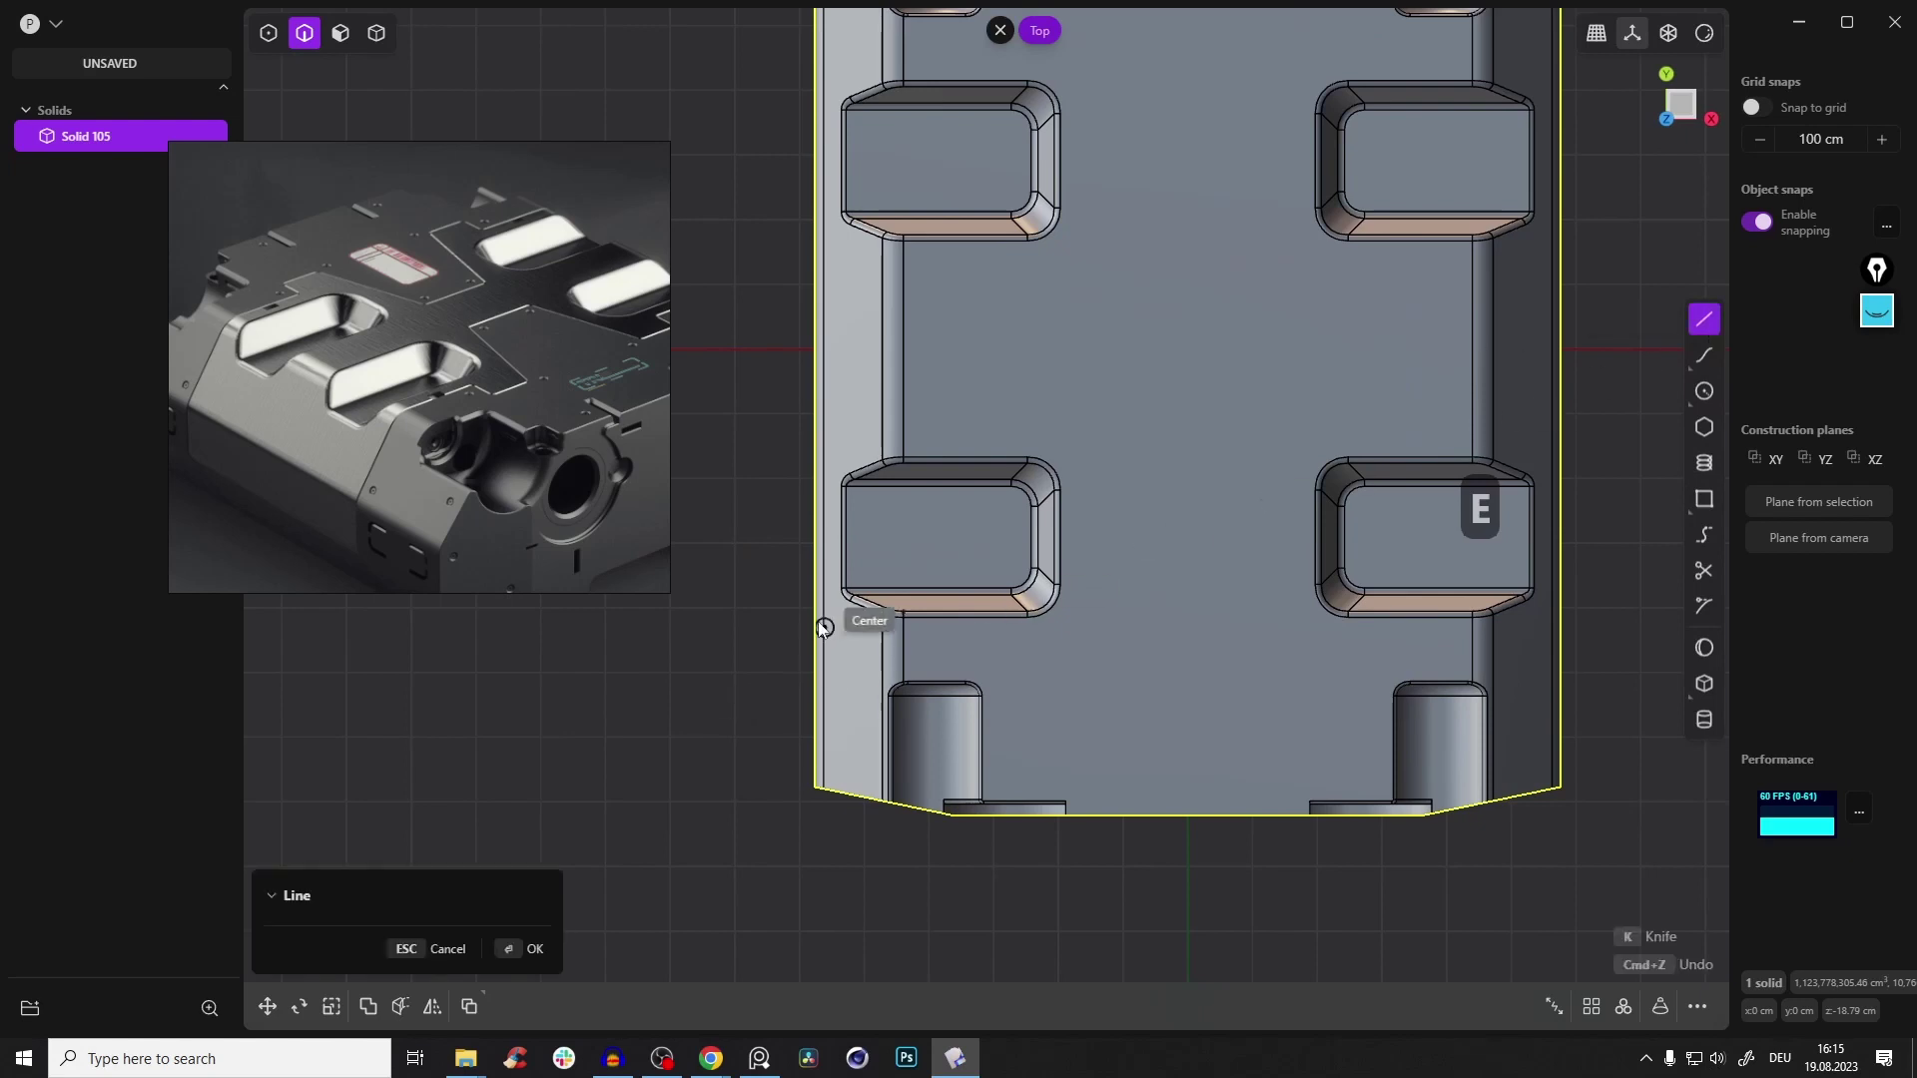
click(760, 649)
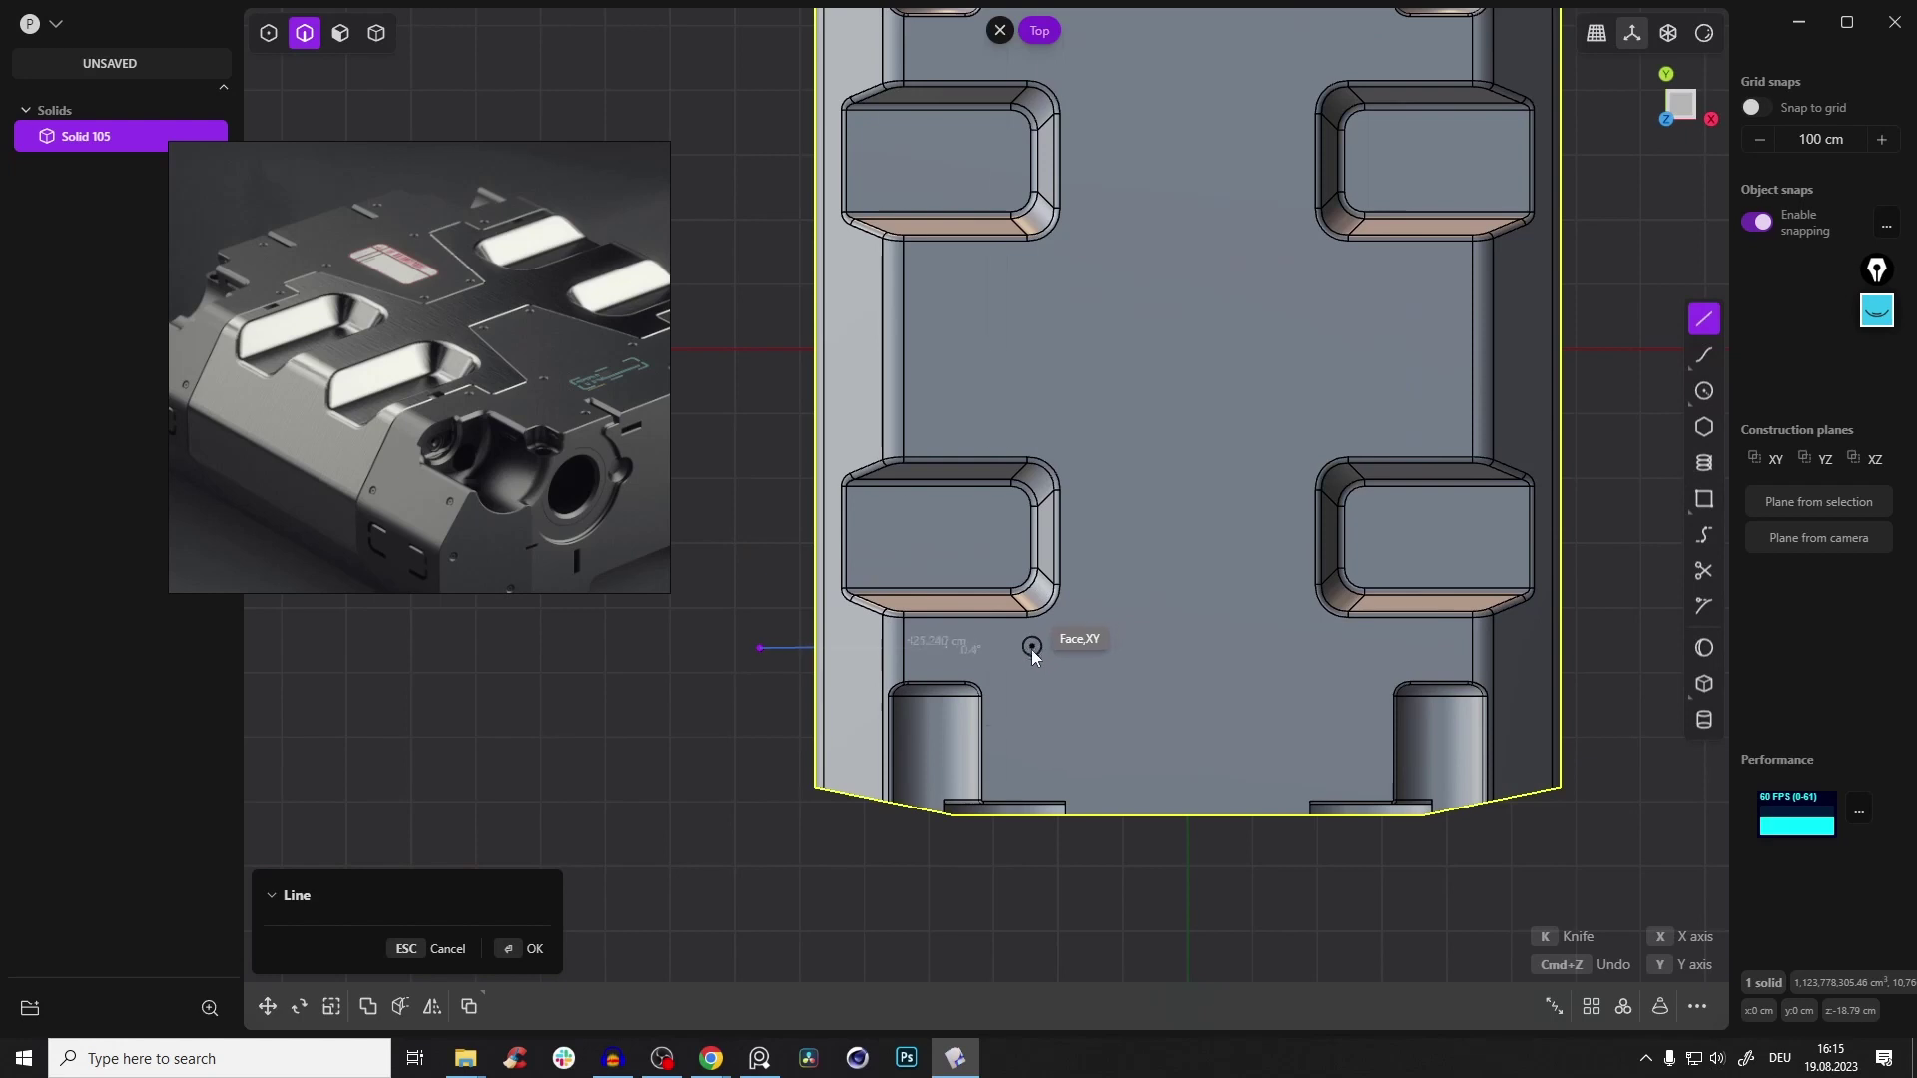
key(alt+z)
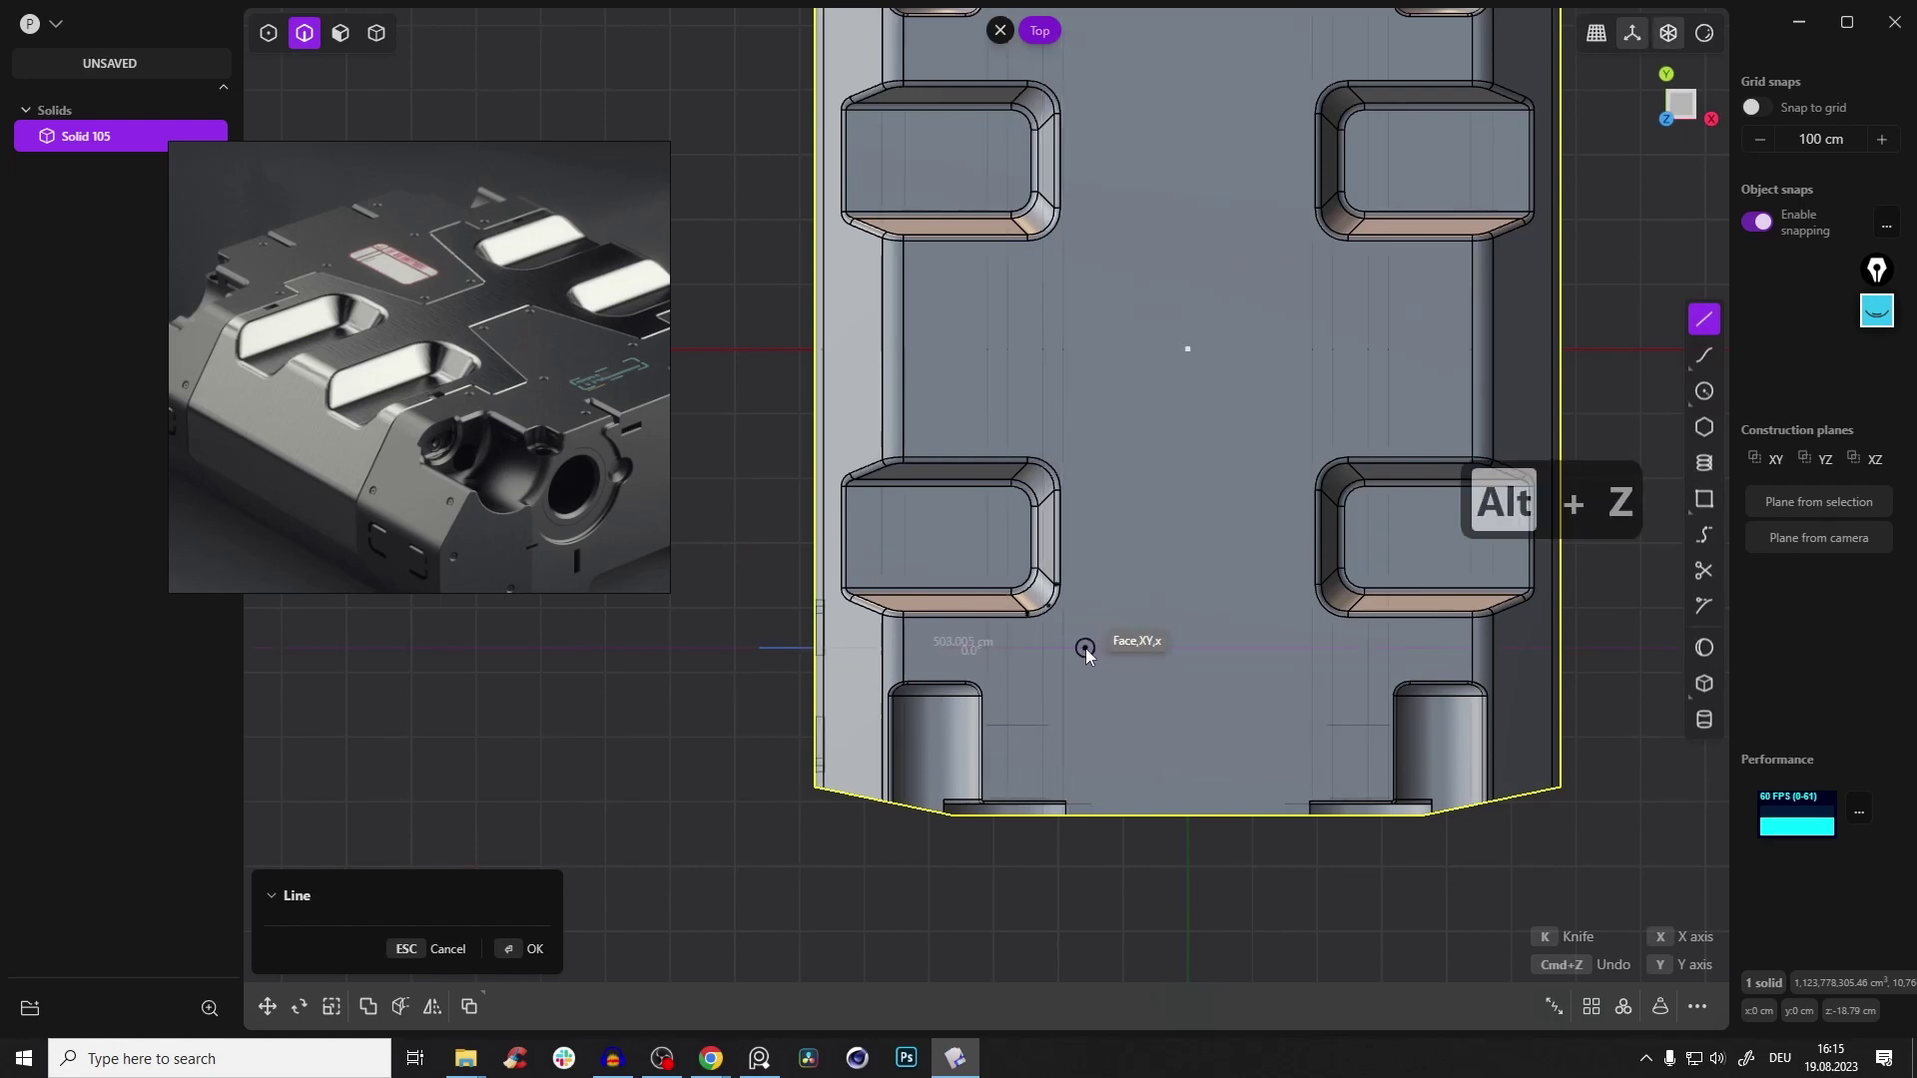
click(1085, 649)
scroll(1135, 608, up, 3)
key(ctrl+z)
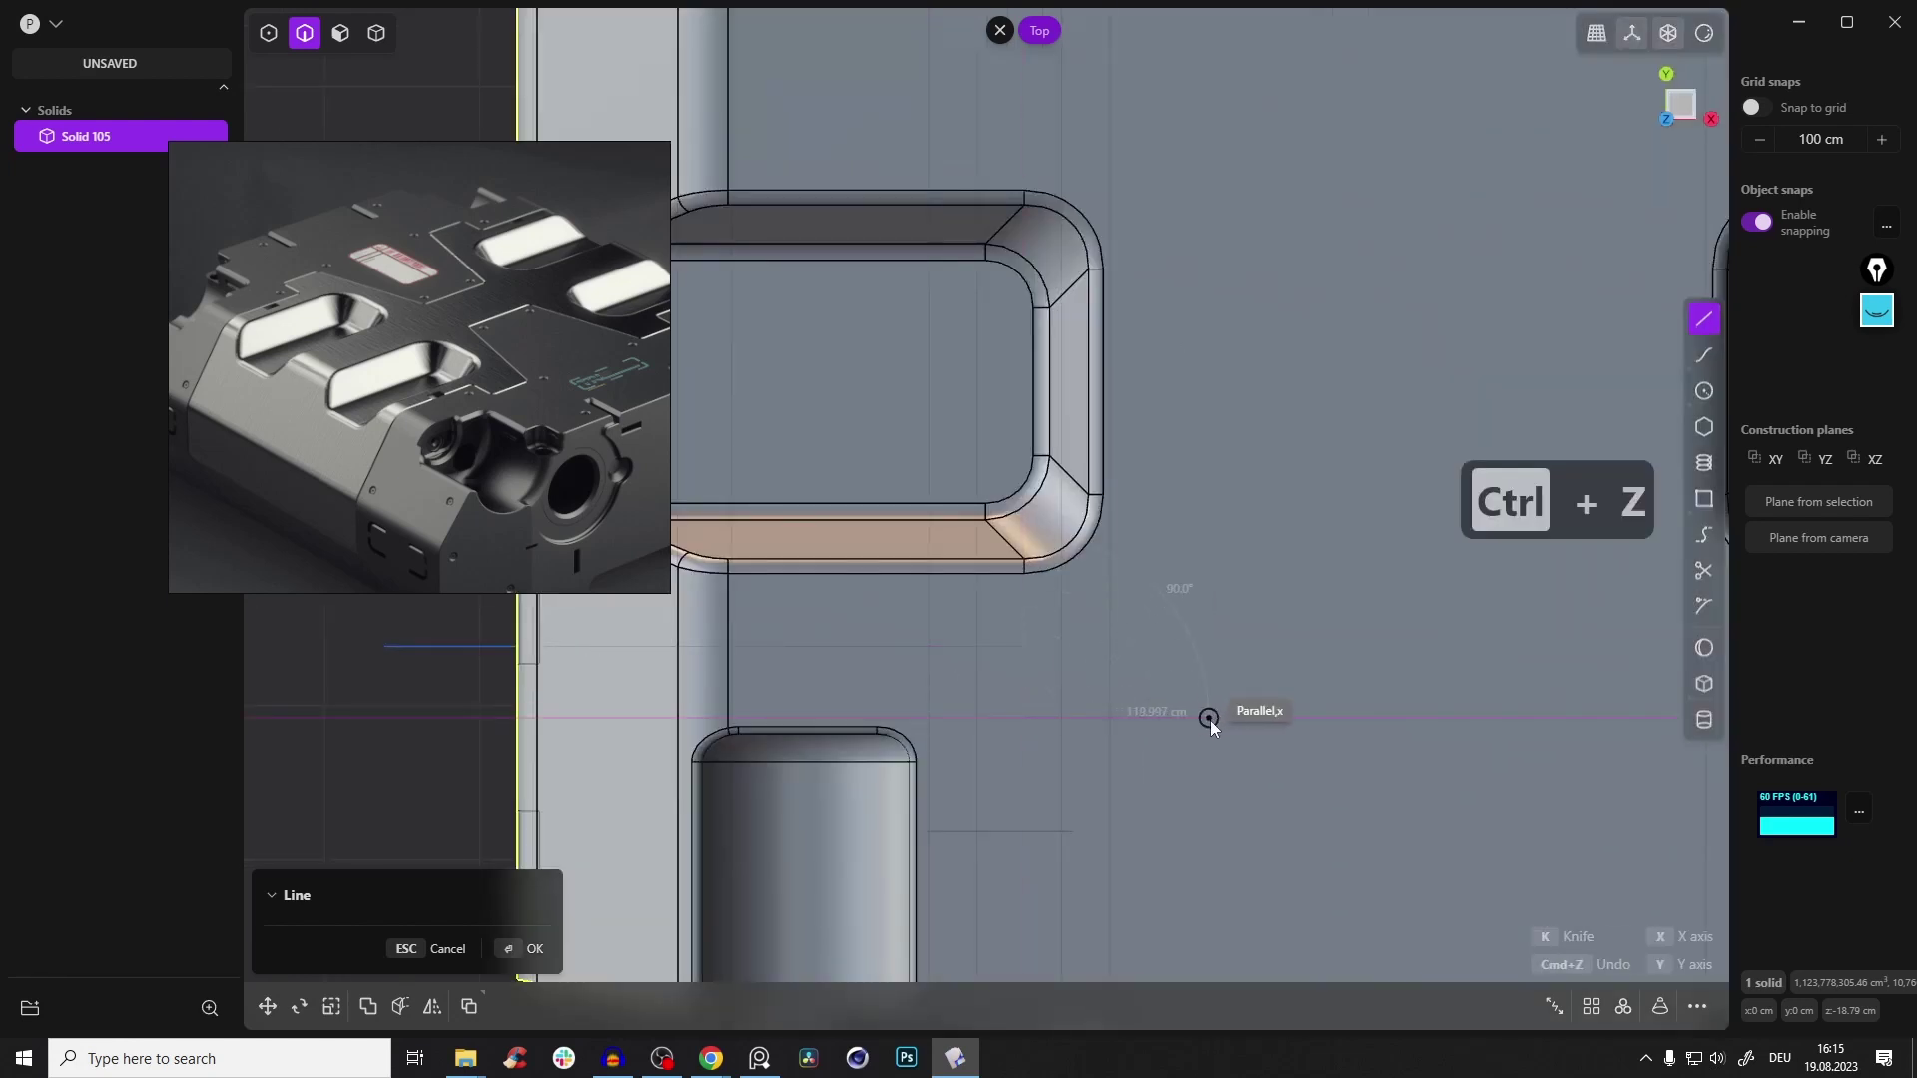
scroll(1286, 435, down, 3)
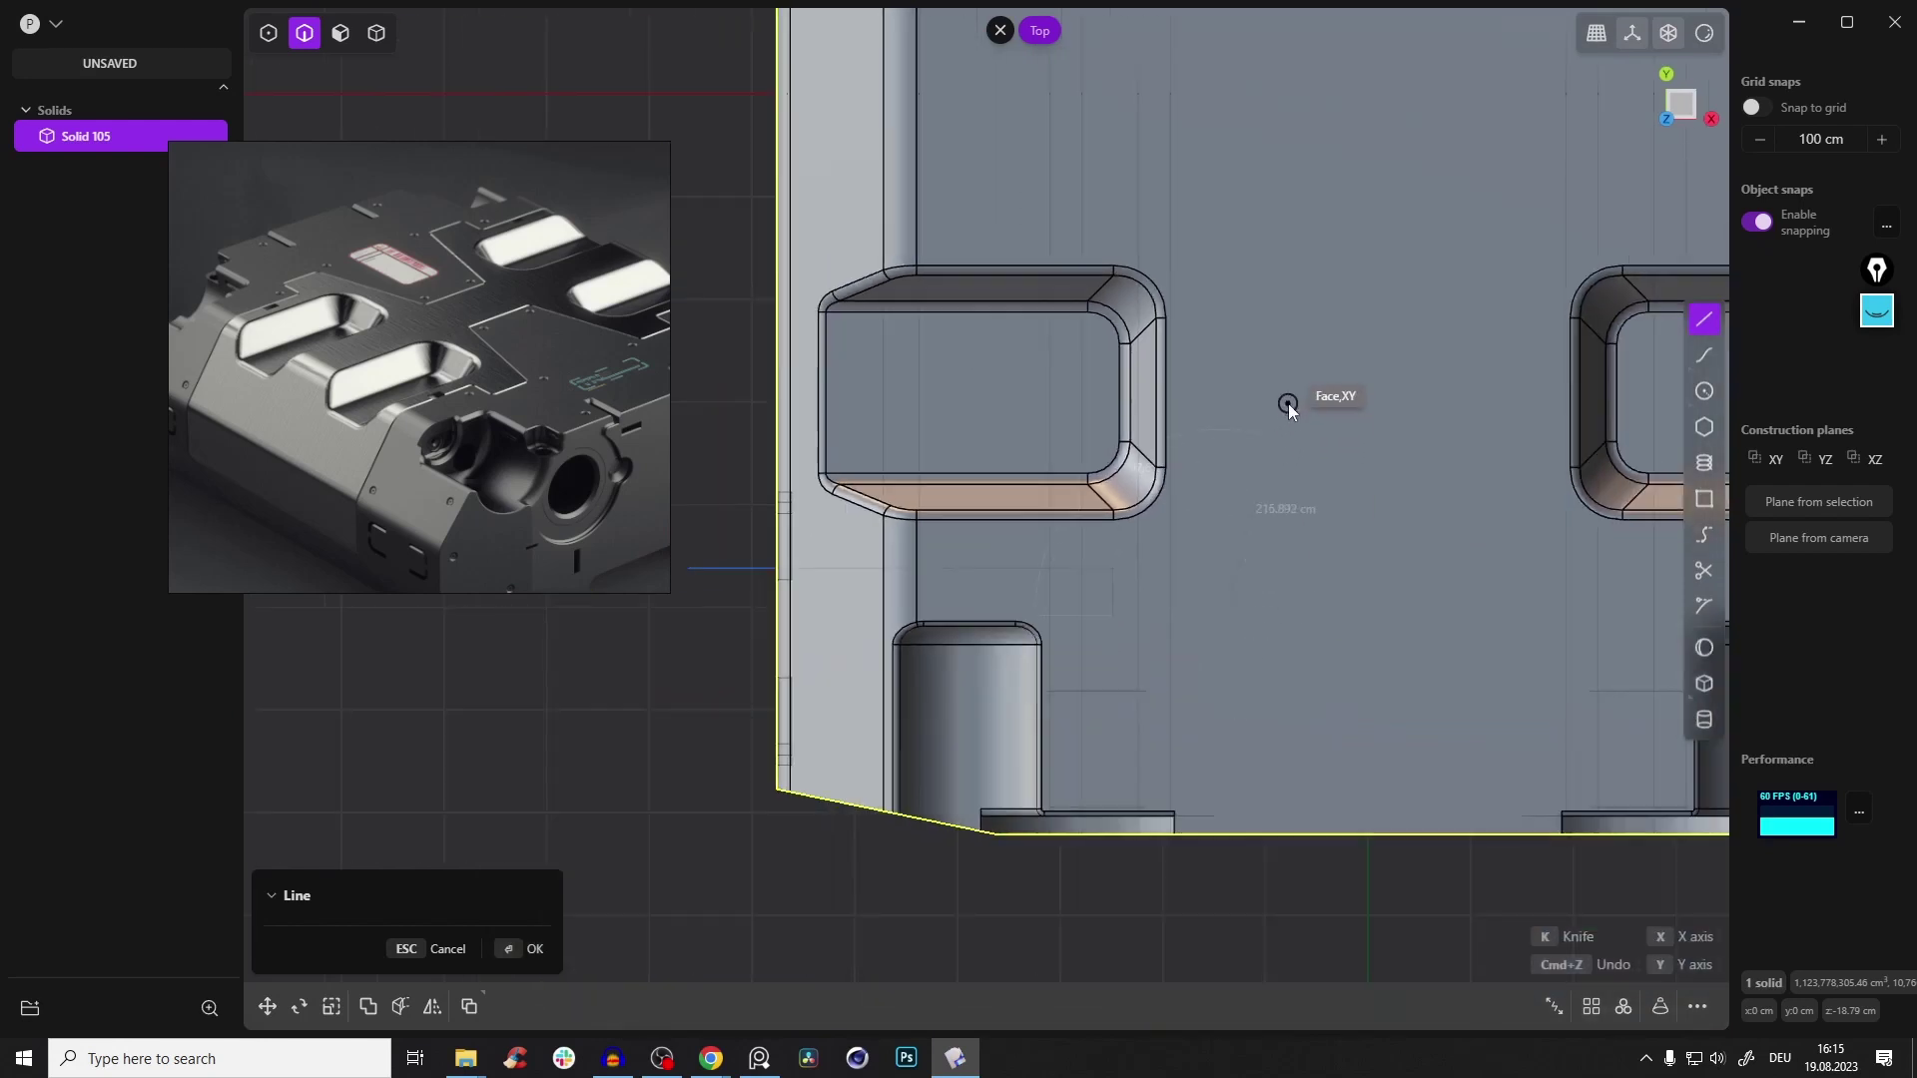
click(1231, 440)
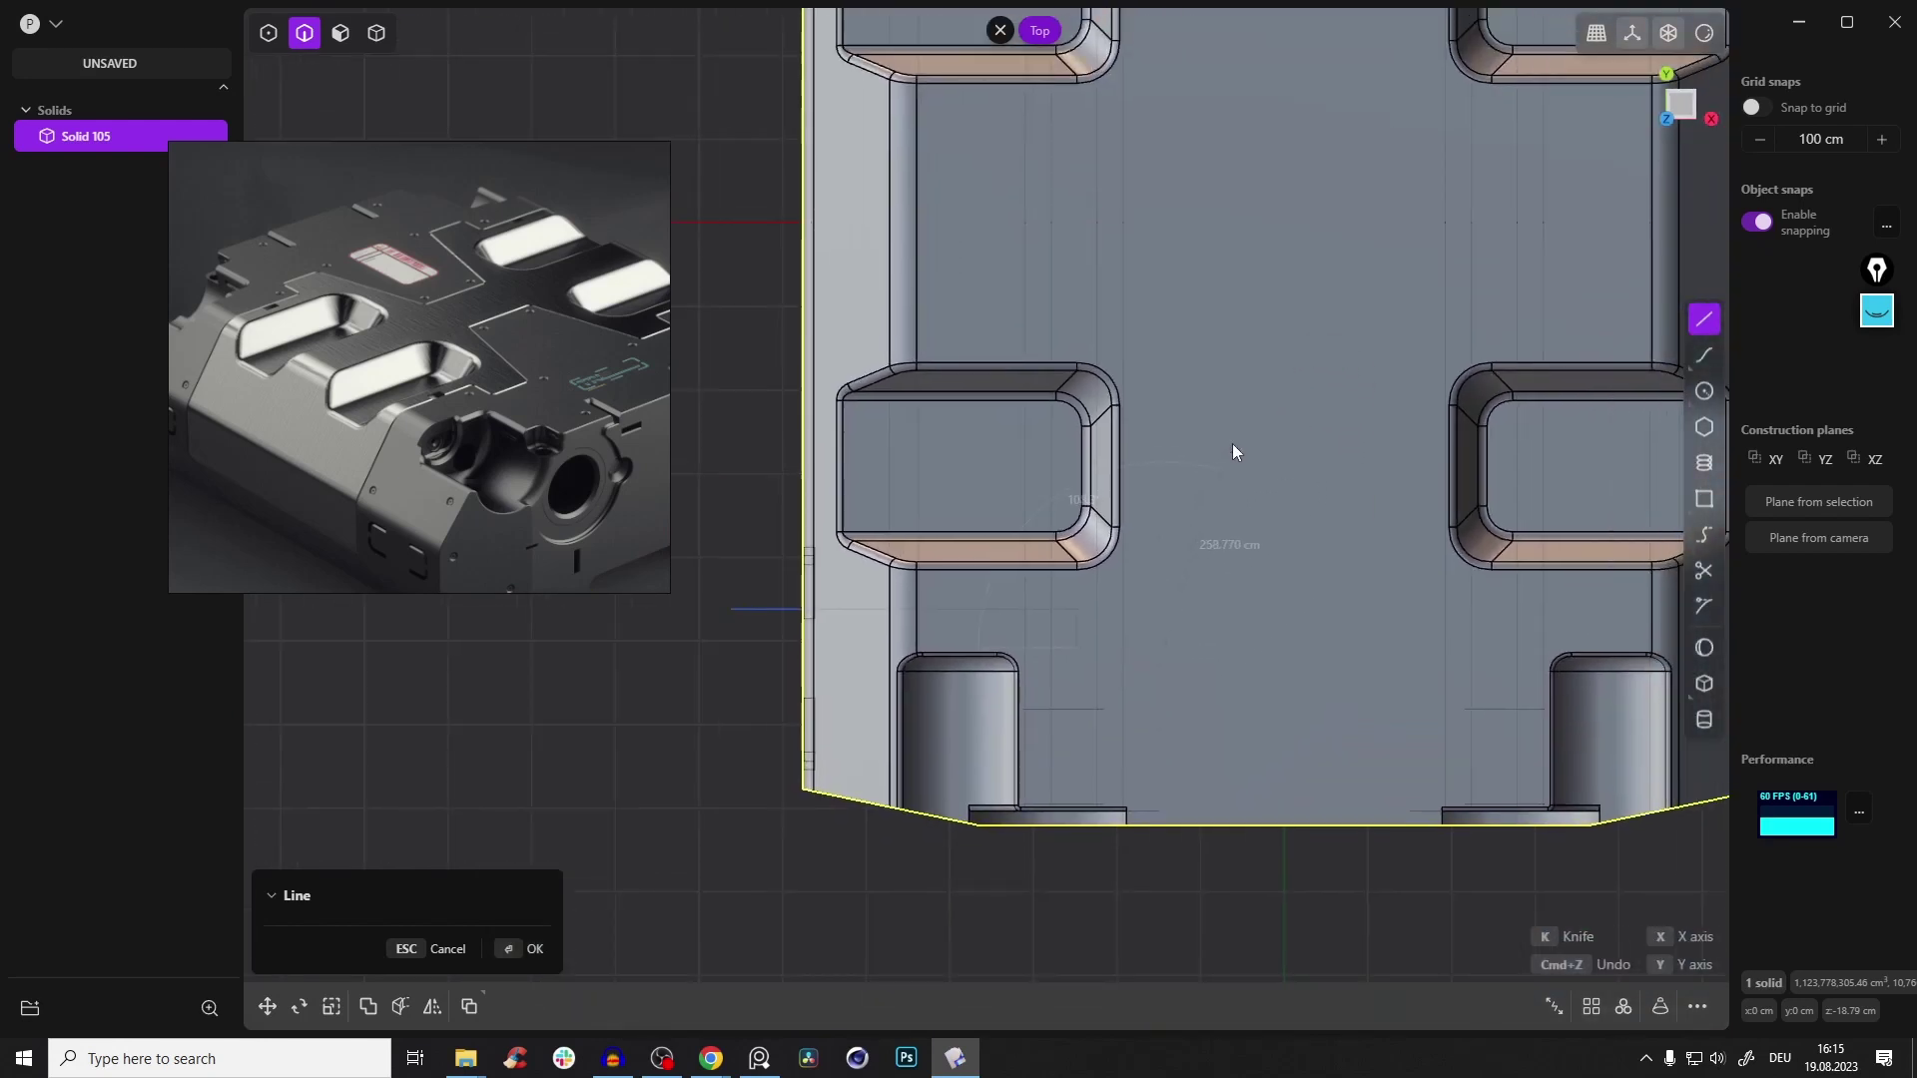
click(1284, 442)
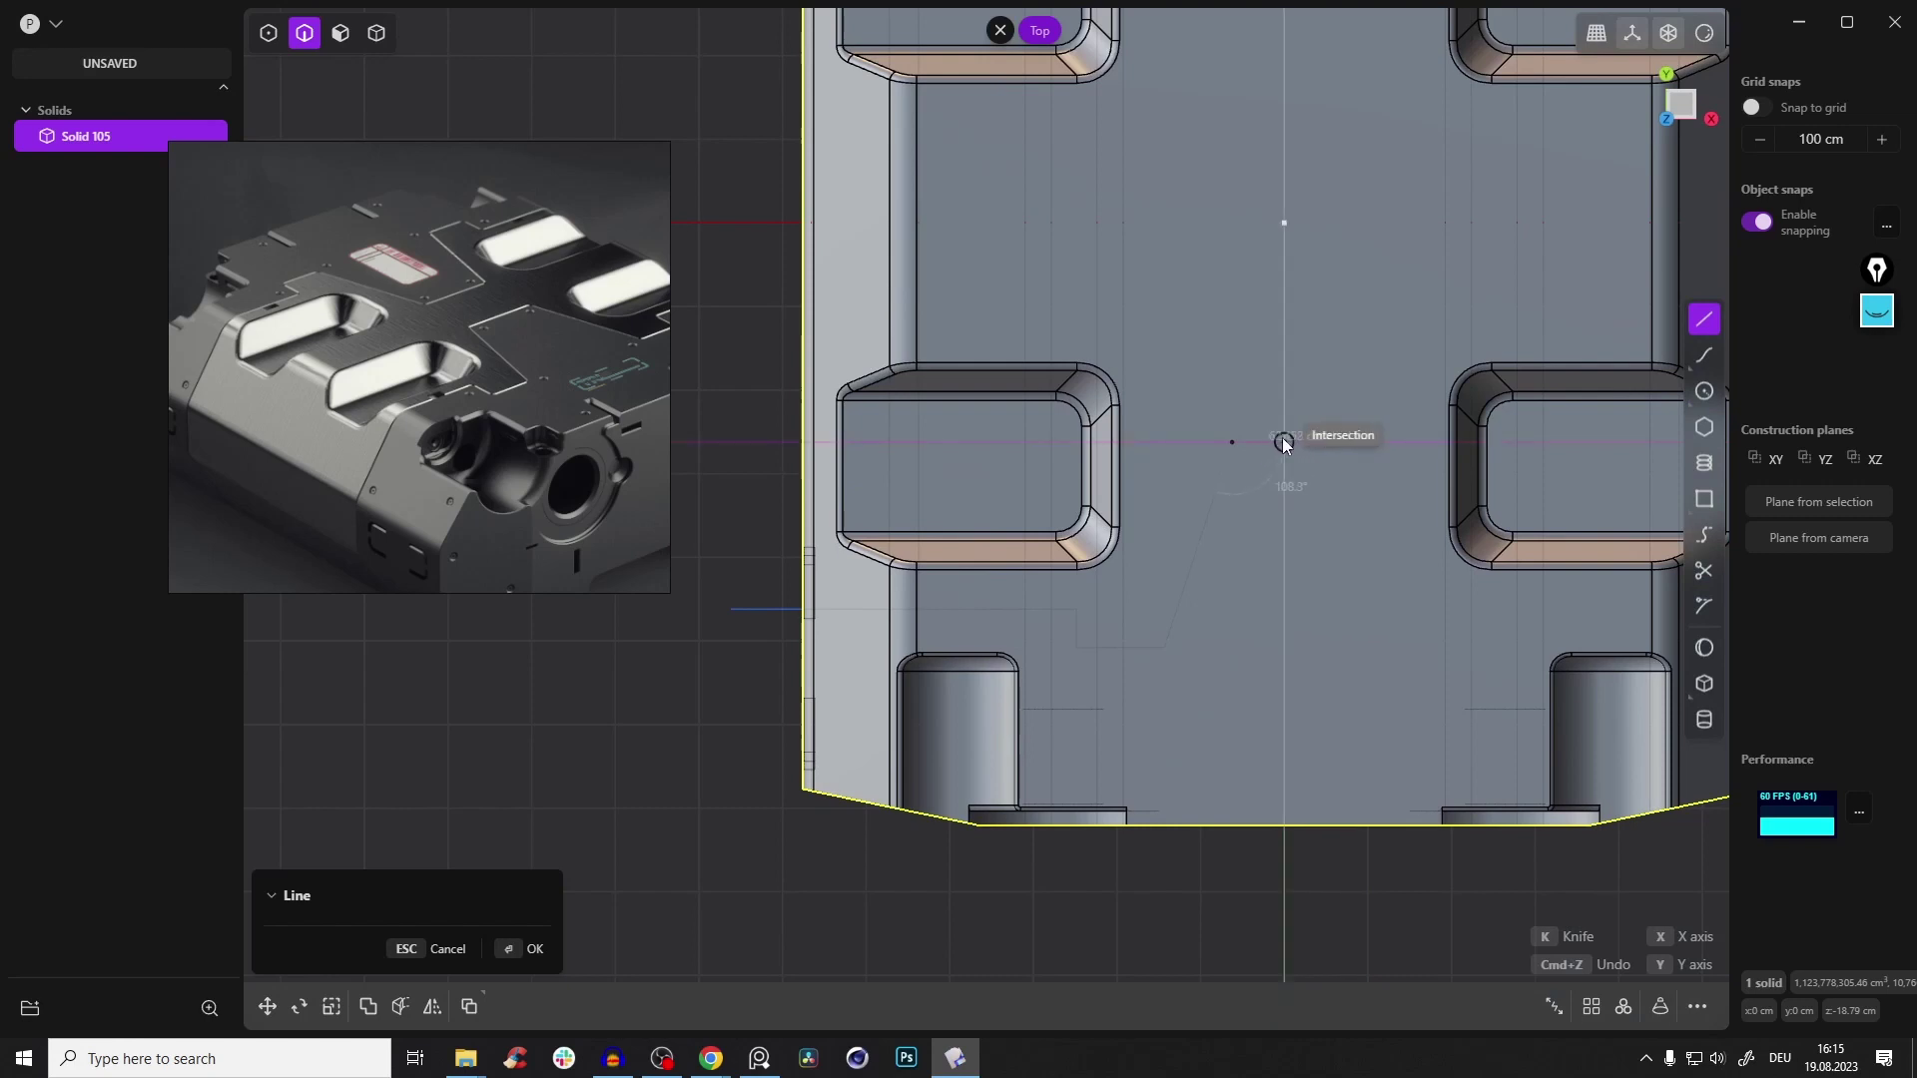
key(Return)
scroll(1229, 465, up, 2)
scroll(934, 589, up, 4)
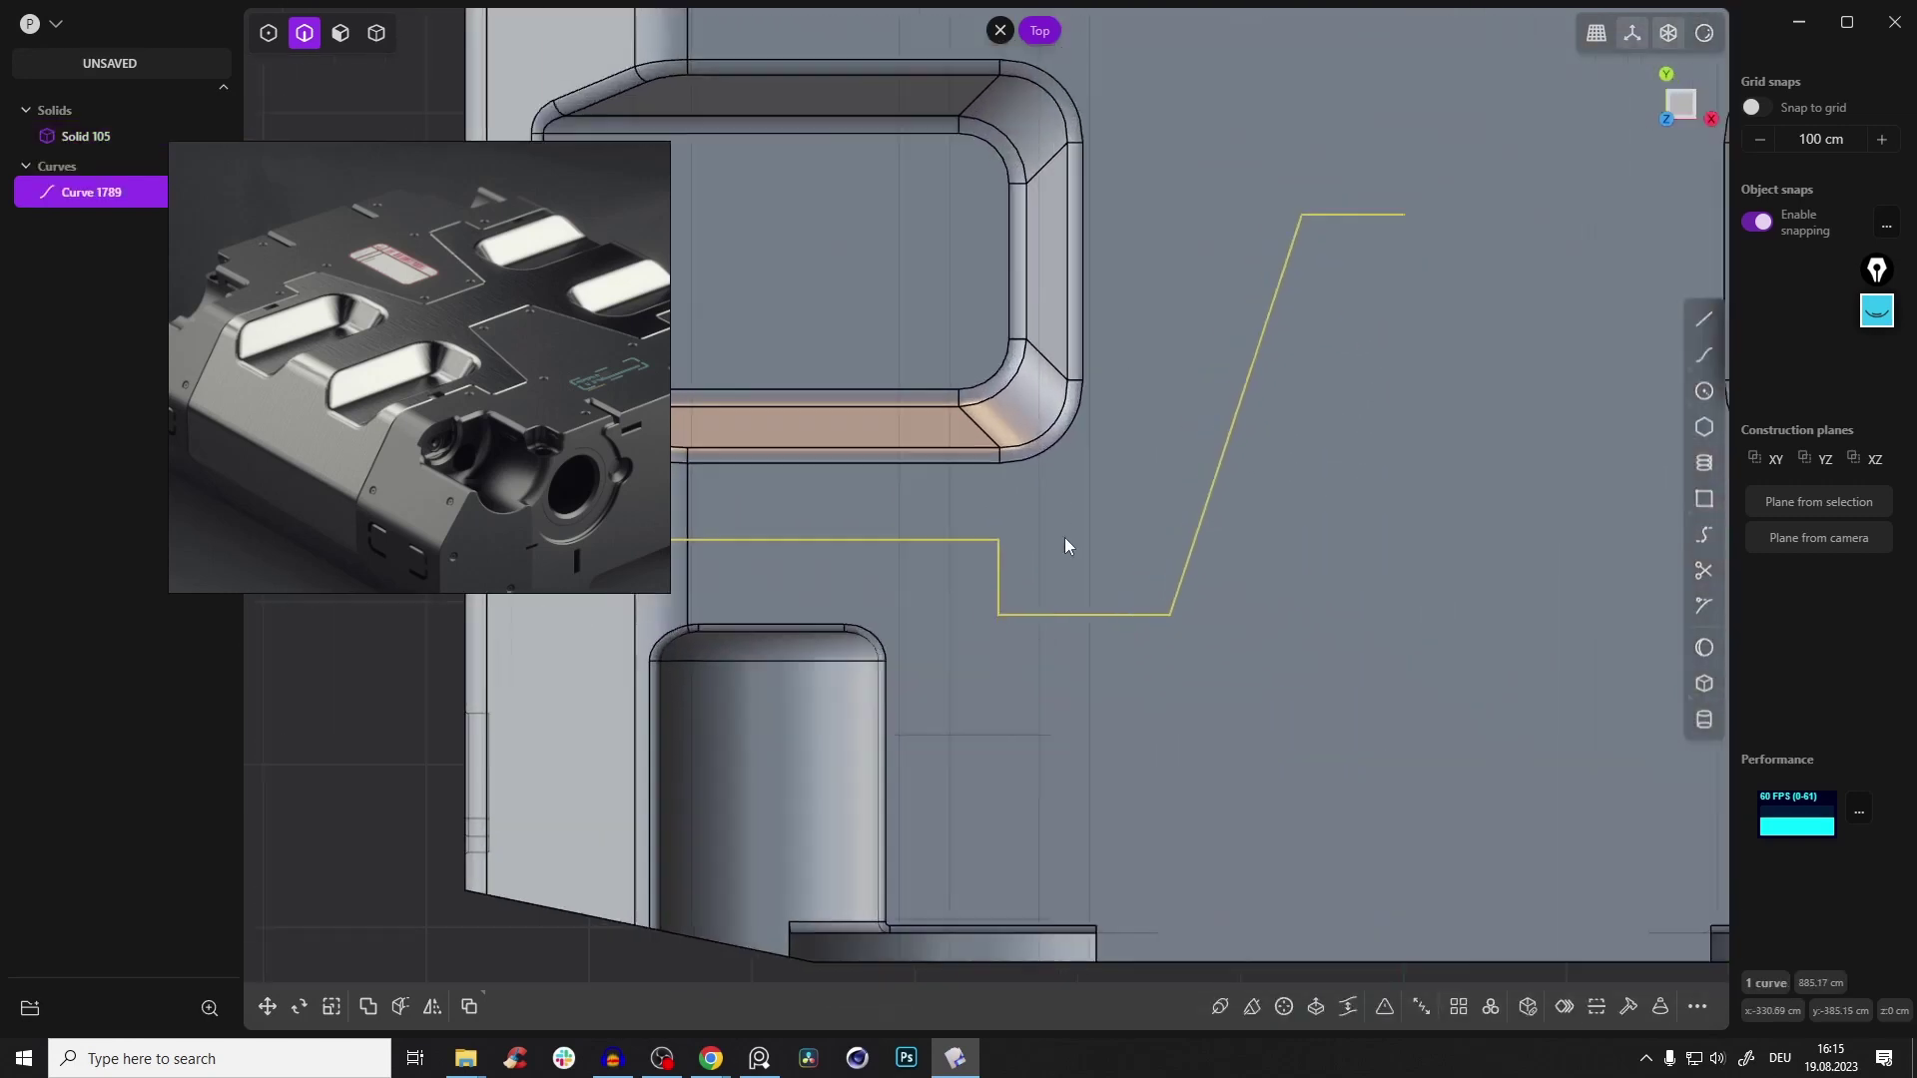
Fillet the two corners of the polyline's short perpendicular jog by about 8.6 cm, following the panel line in the reference image
scroll(471, 390, up, 3)
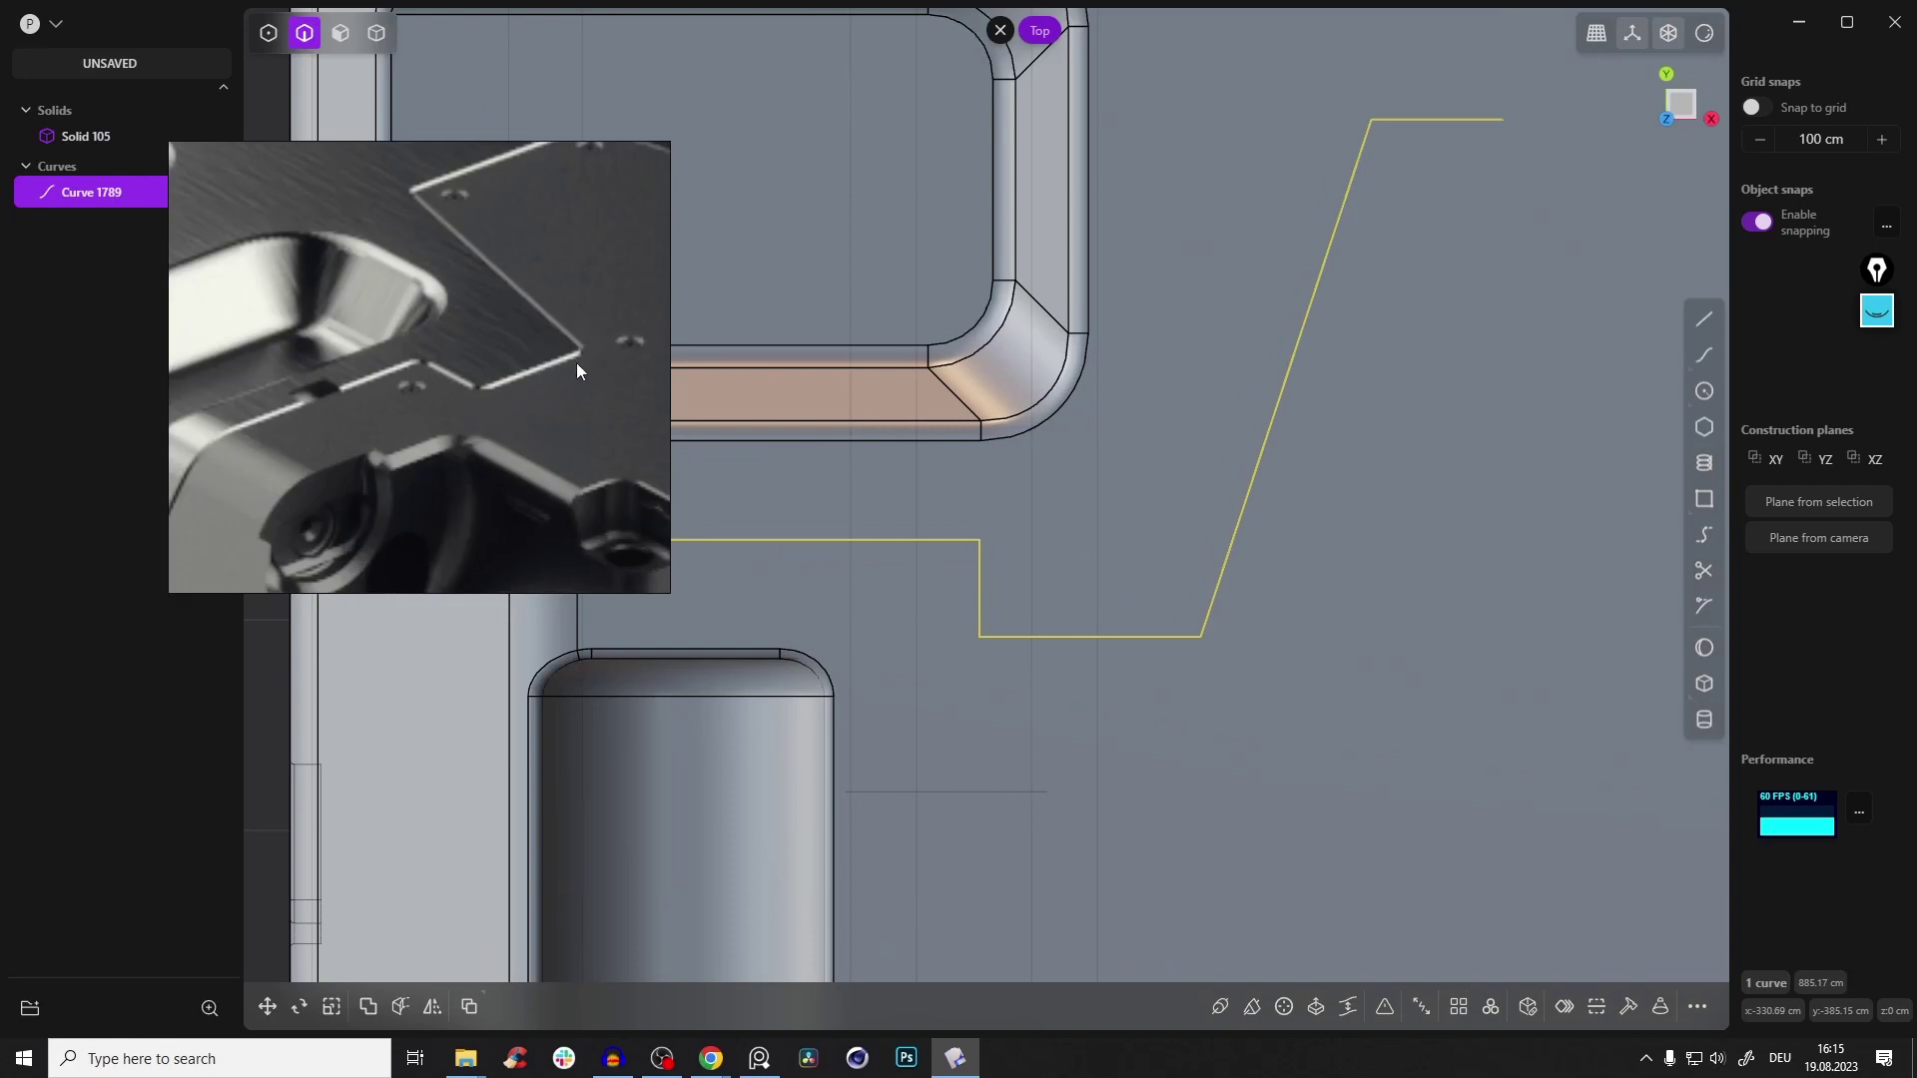
scroll(569, 375, down, 3)
scroll(1046, 523, up, 1)
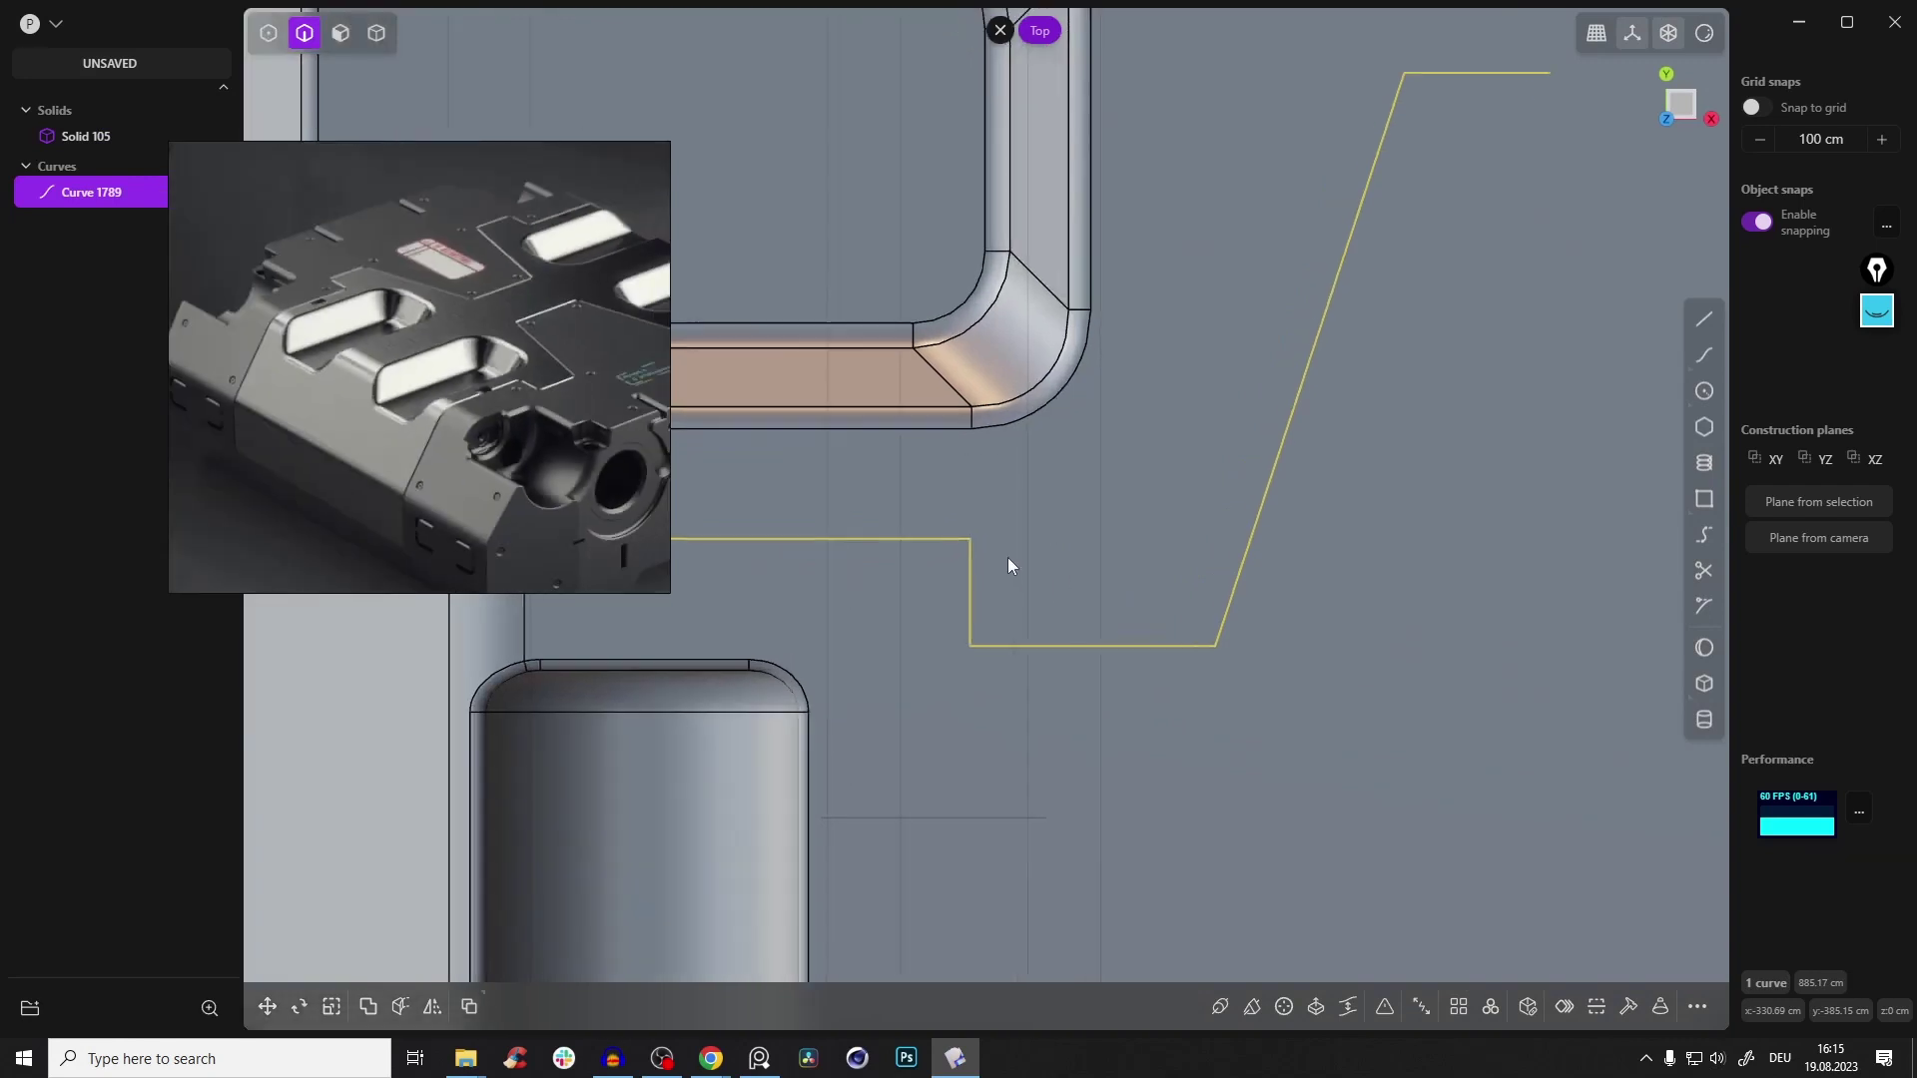
key(1)
click(995, 567)
shift+drag(994, 655, 994, 654)
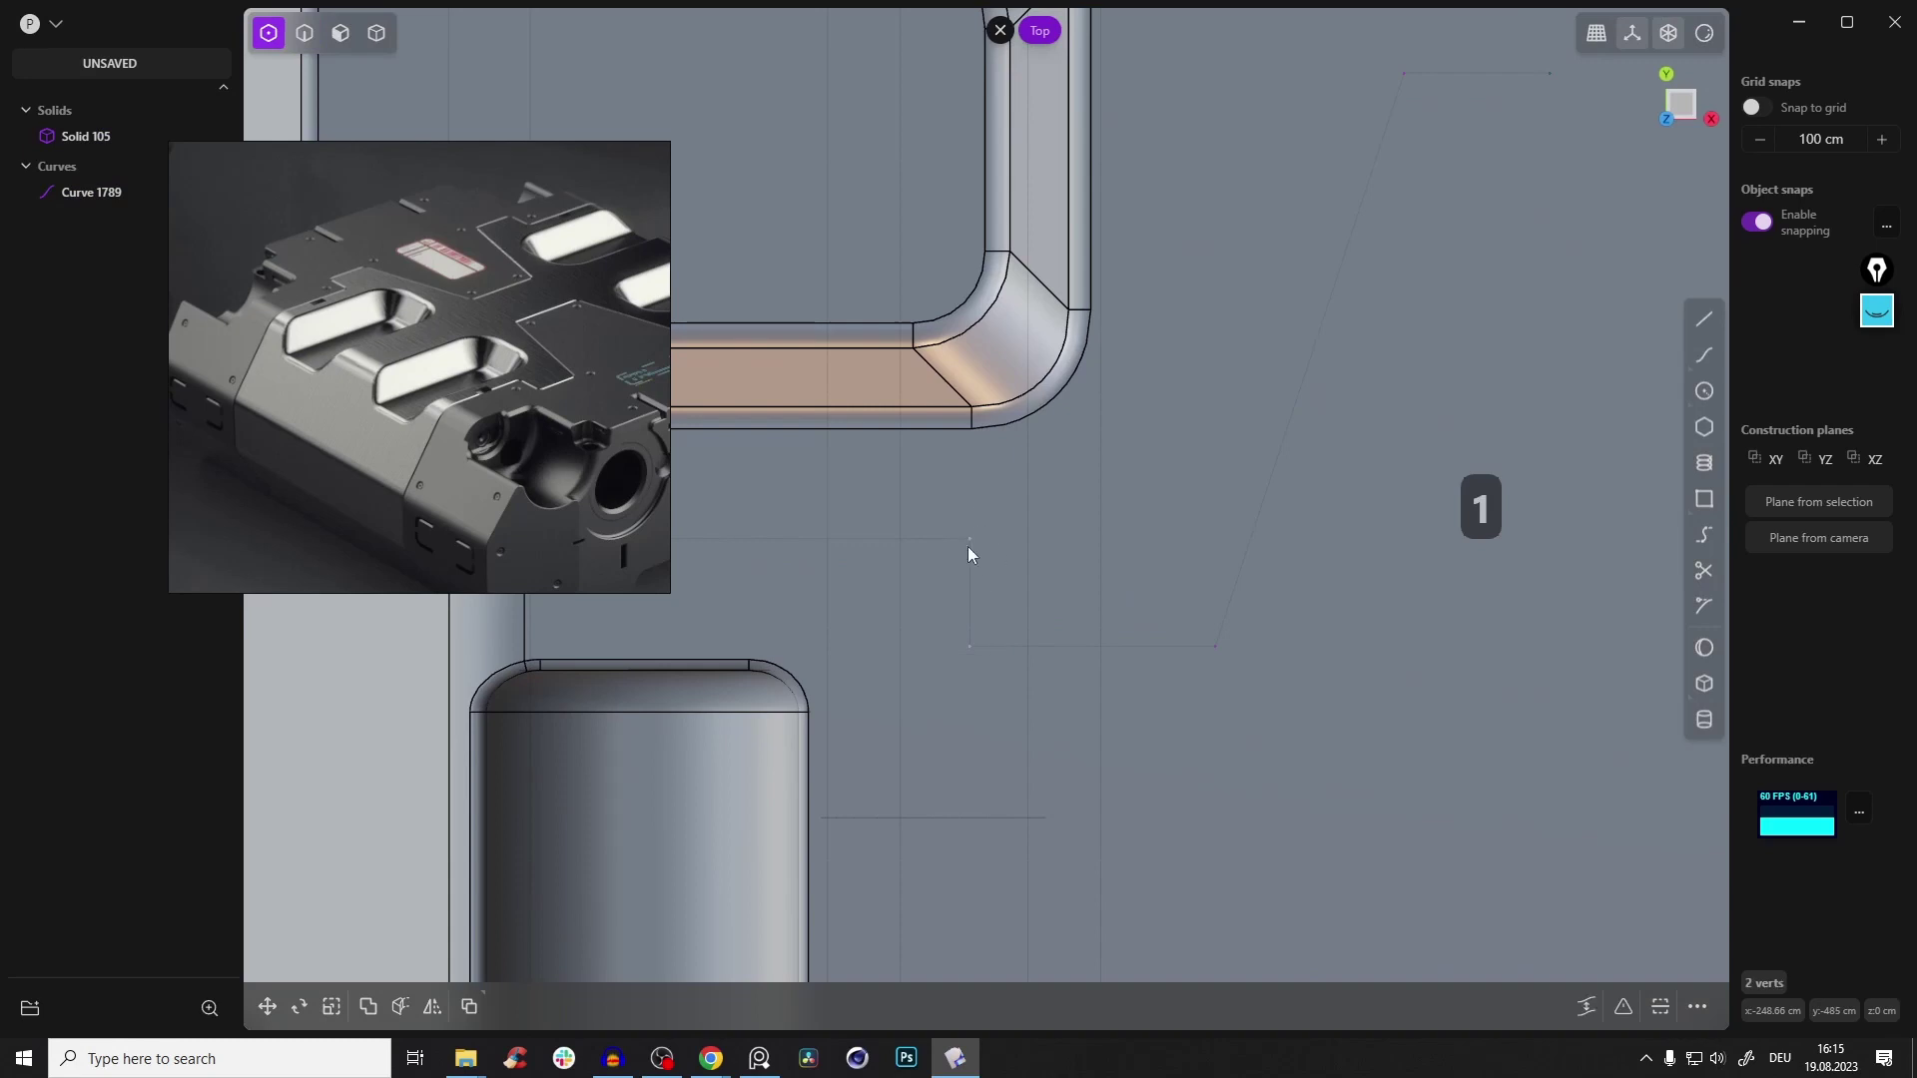
key(b)
drag(975, 602, 1022, 576)
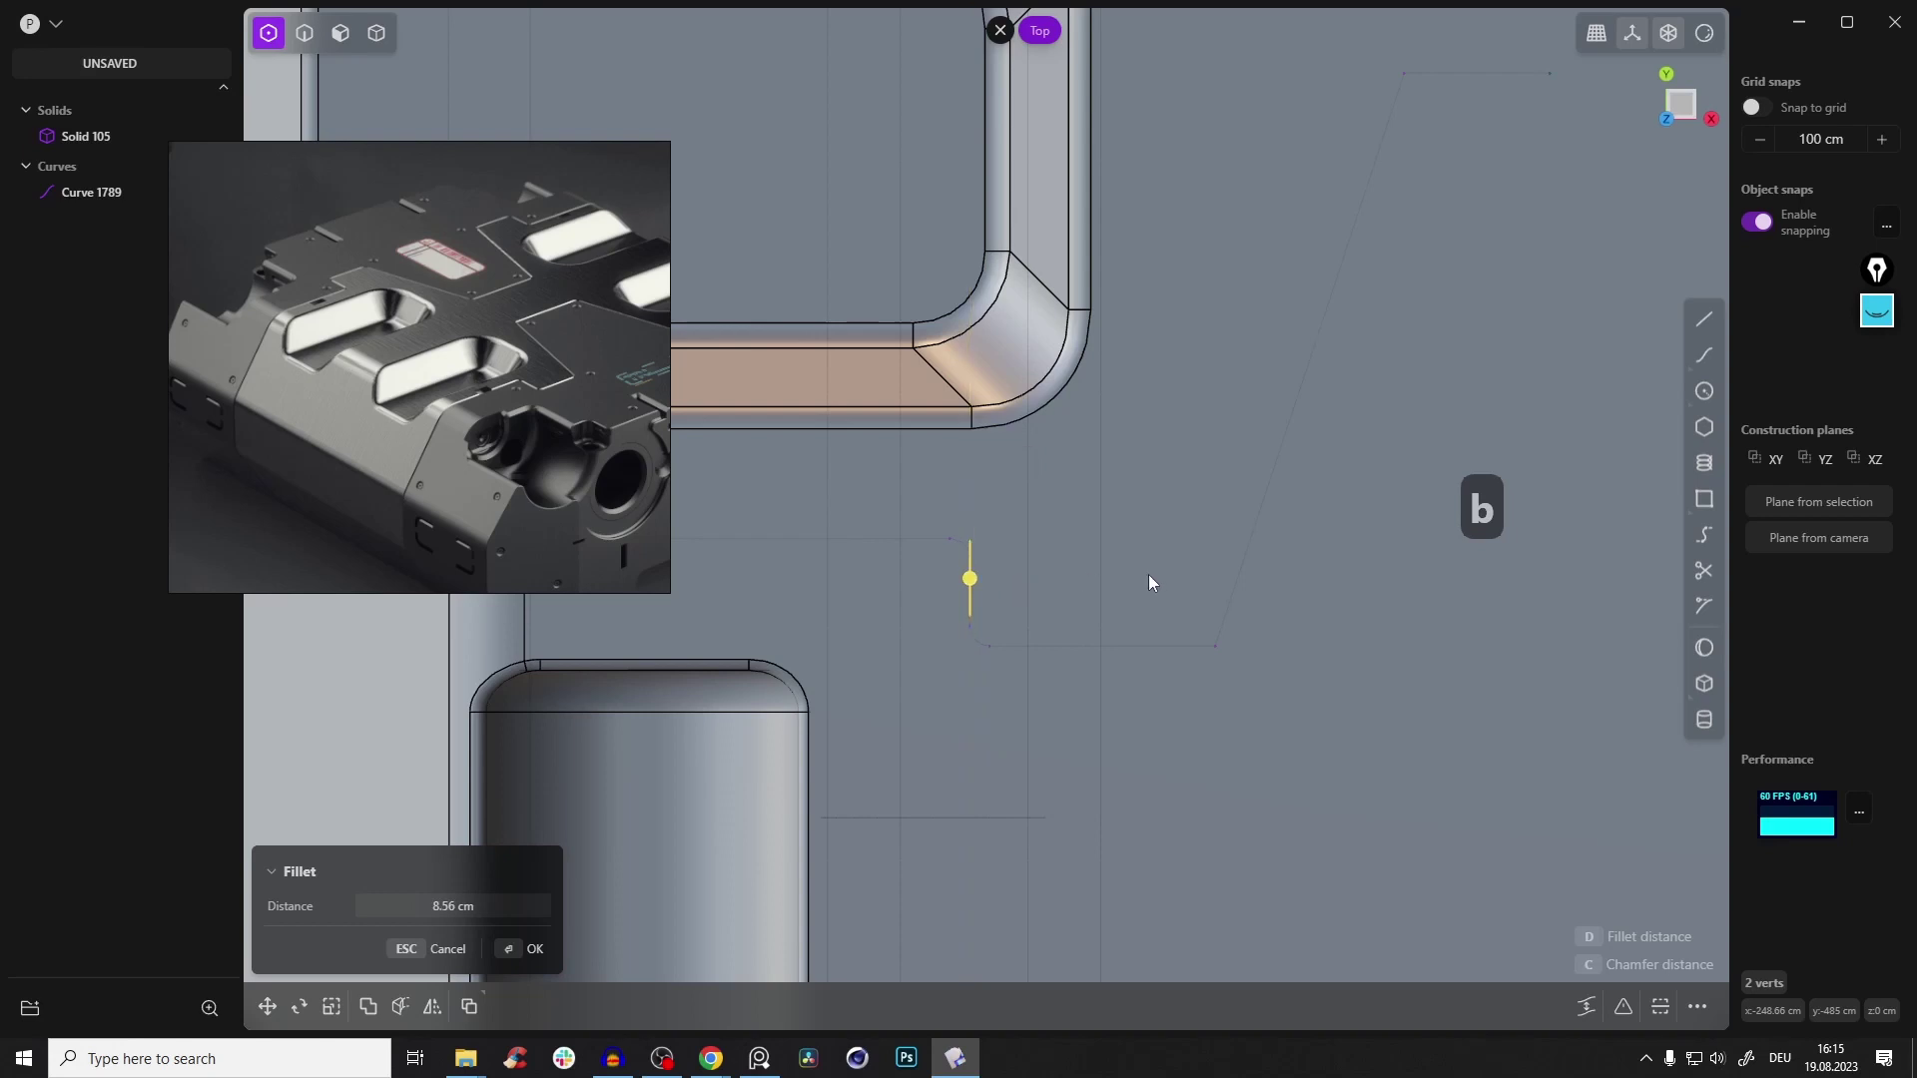
right_click(1198, 635)
Fillet the corner at each end of the polyline's slanted segment
click(1214, 648)
key(v)
key(b)
drag(1229, 662, 1244, 677)
right_drag(1379, 126, 1215, 291)
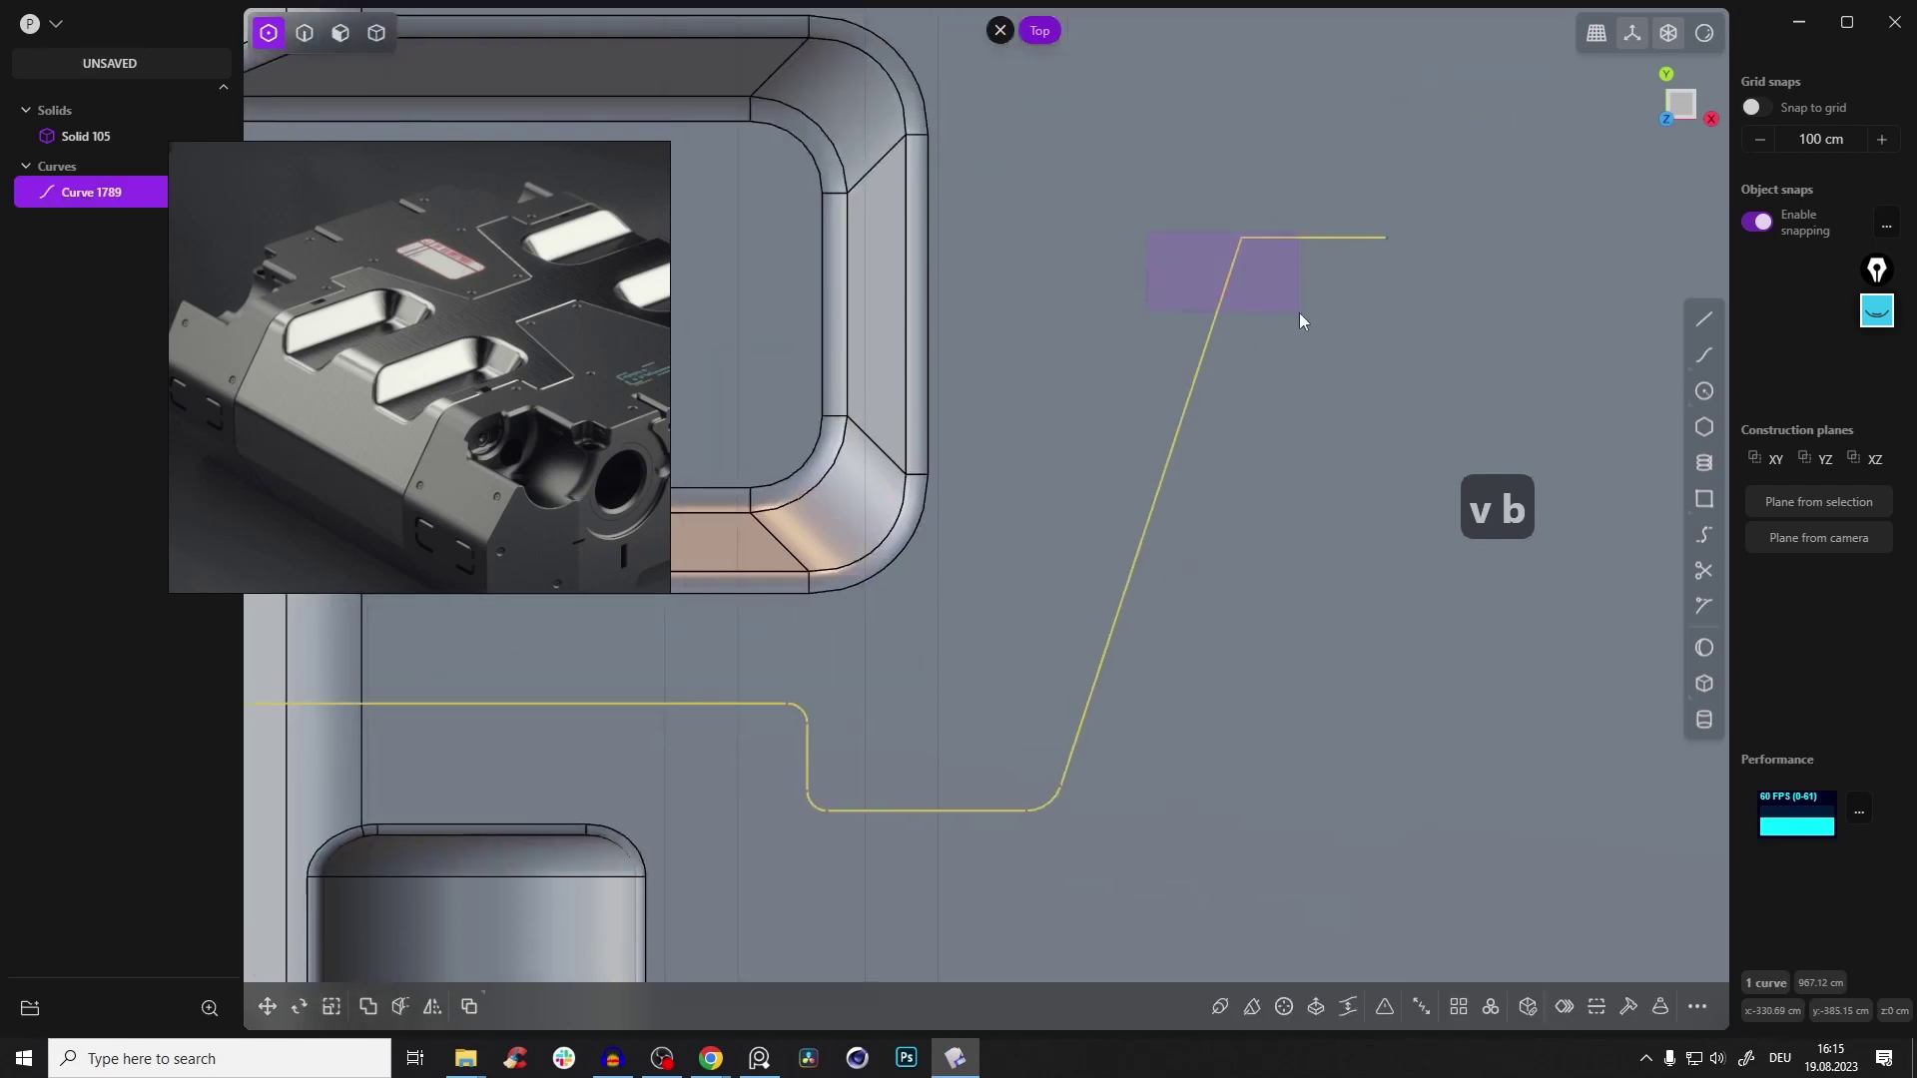
drag(1299, 314, 1297, 311)
key(v)
key(b)
drag(1247, 252, 1223, 221)
Mirror the filleted curve across the X axis to the other half of the body
scroll(1268, 389, down, 6)
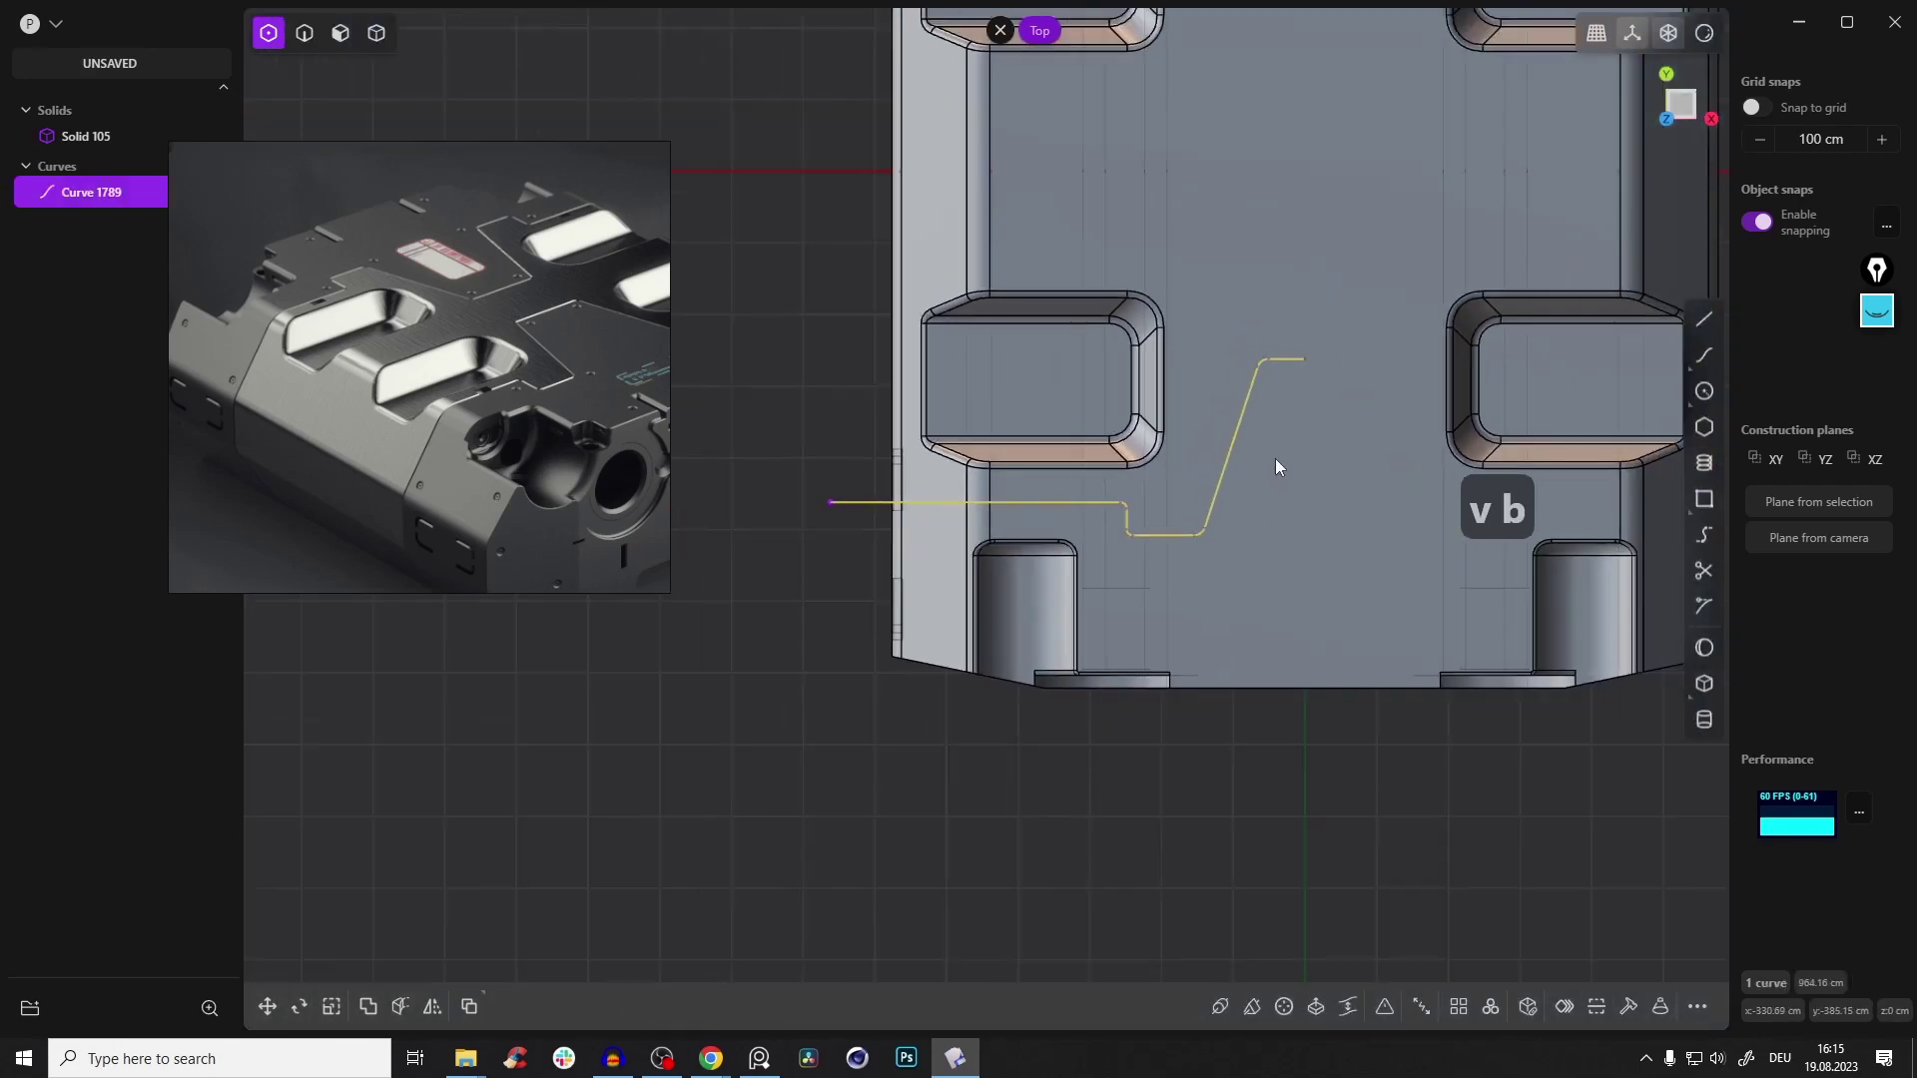
key(alt+x)
key(x)
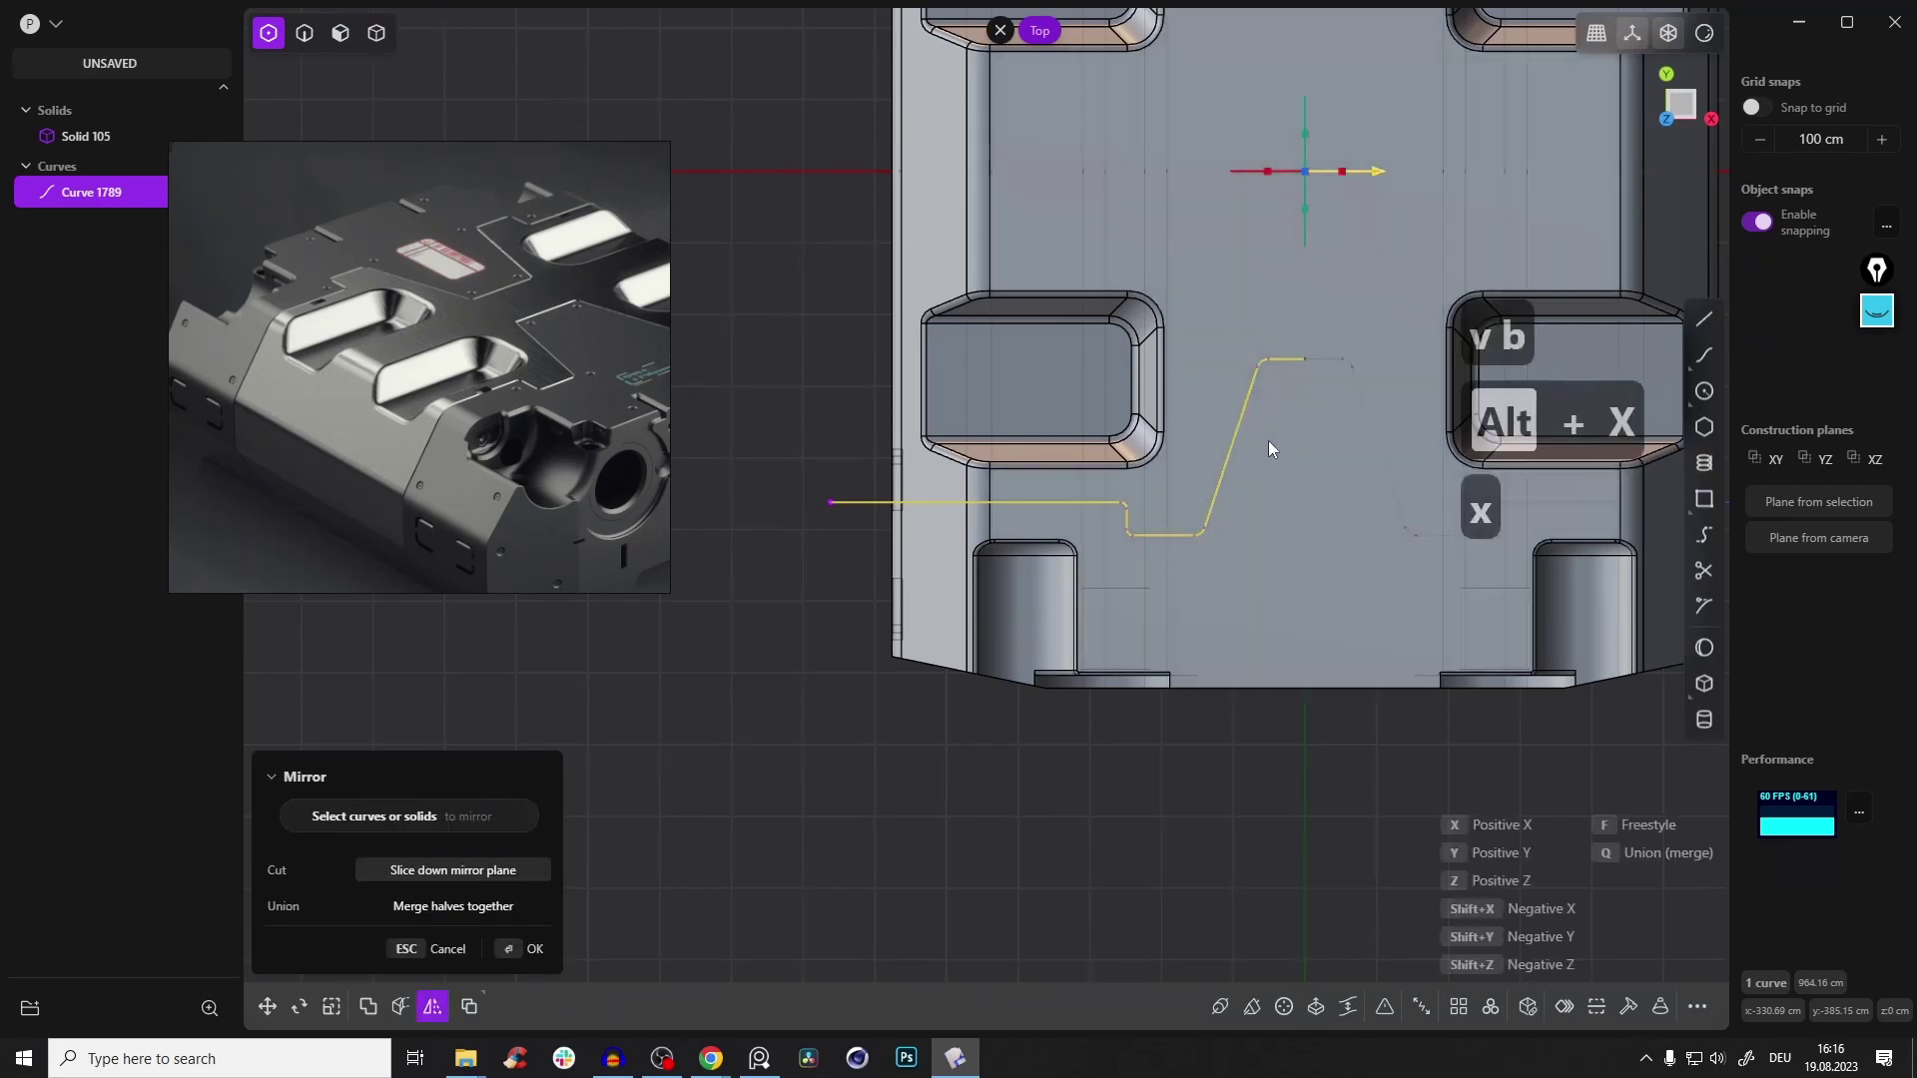
middle_drag(1299, 385, 1075, 405)
key(Return)
middle_drag(1171, 441, 1164, 539)
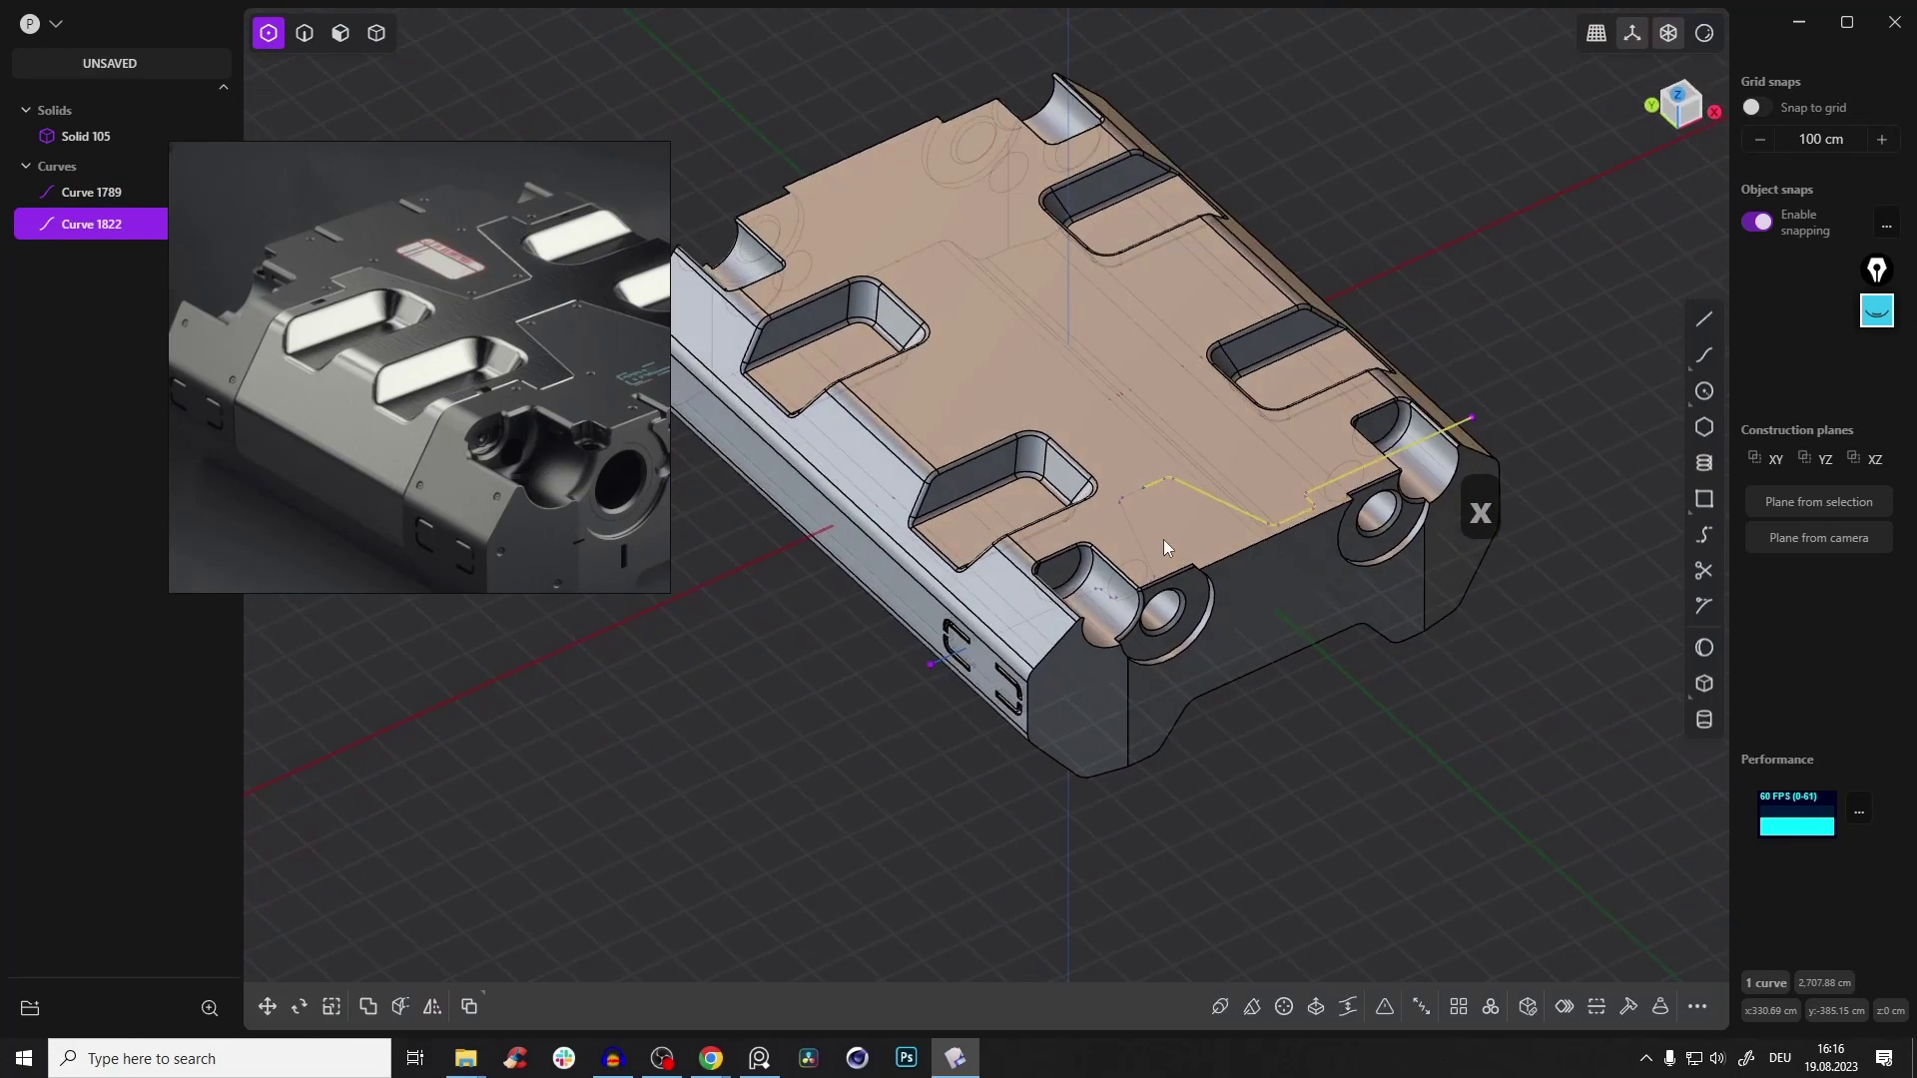
Move both curve halves about 566 cm up along Z, above the body, and turn off X-ray display
key(2)
click(1142, 481)
key(g)
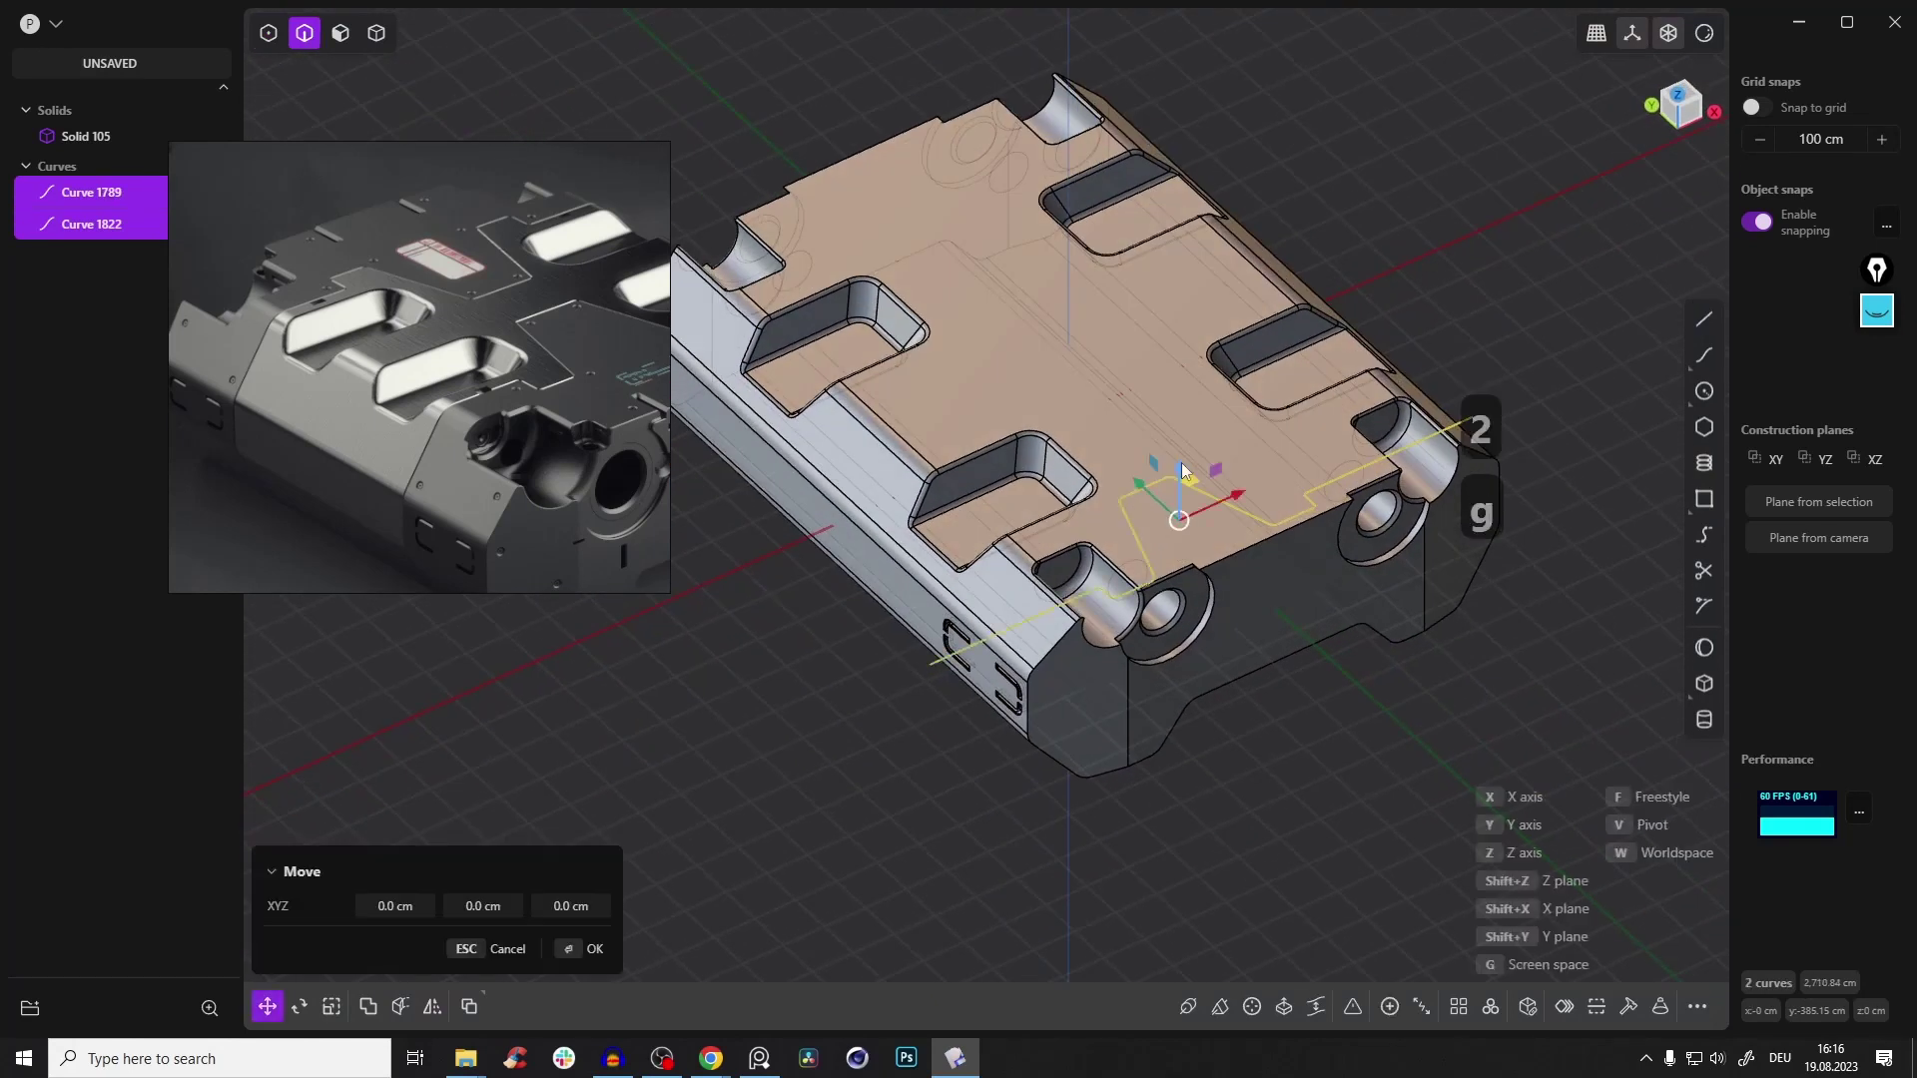
click(1195, 250)
click(1327, 196)
middle_drag(1328, 196, 1122, 322)
key(alt+z)
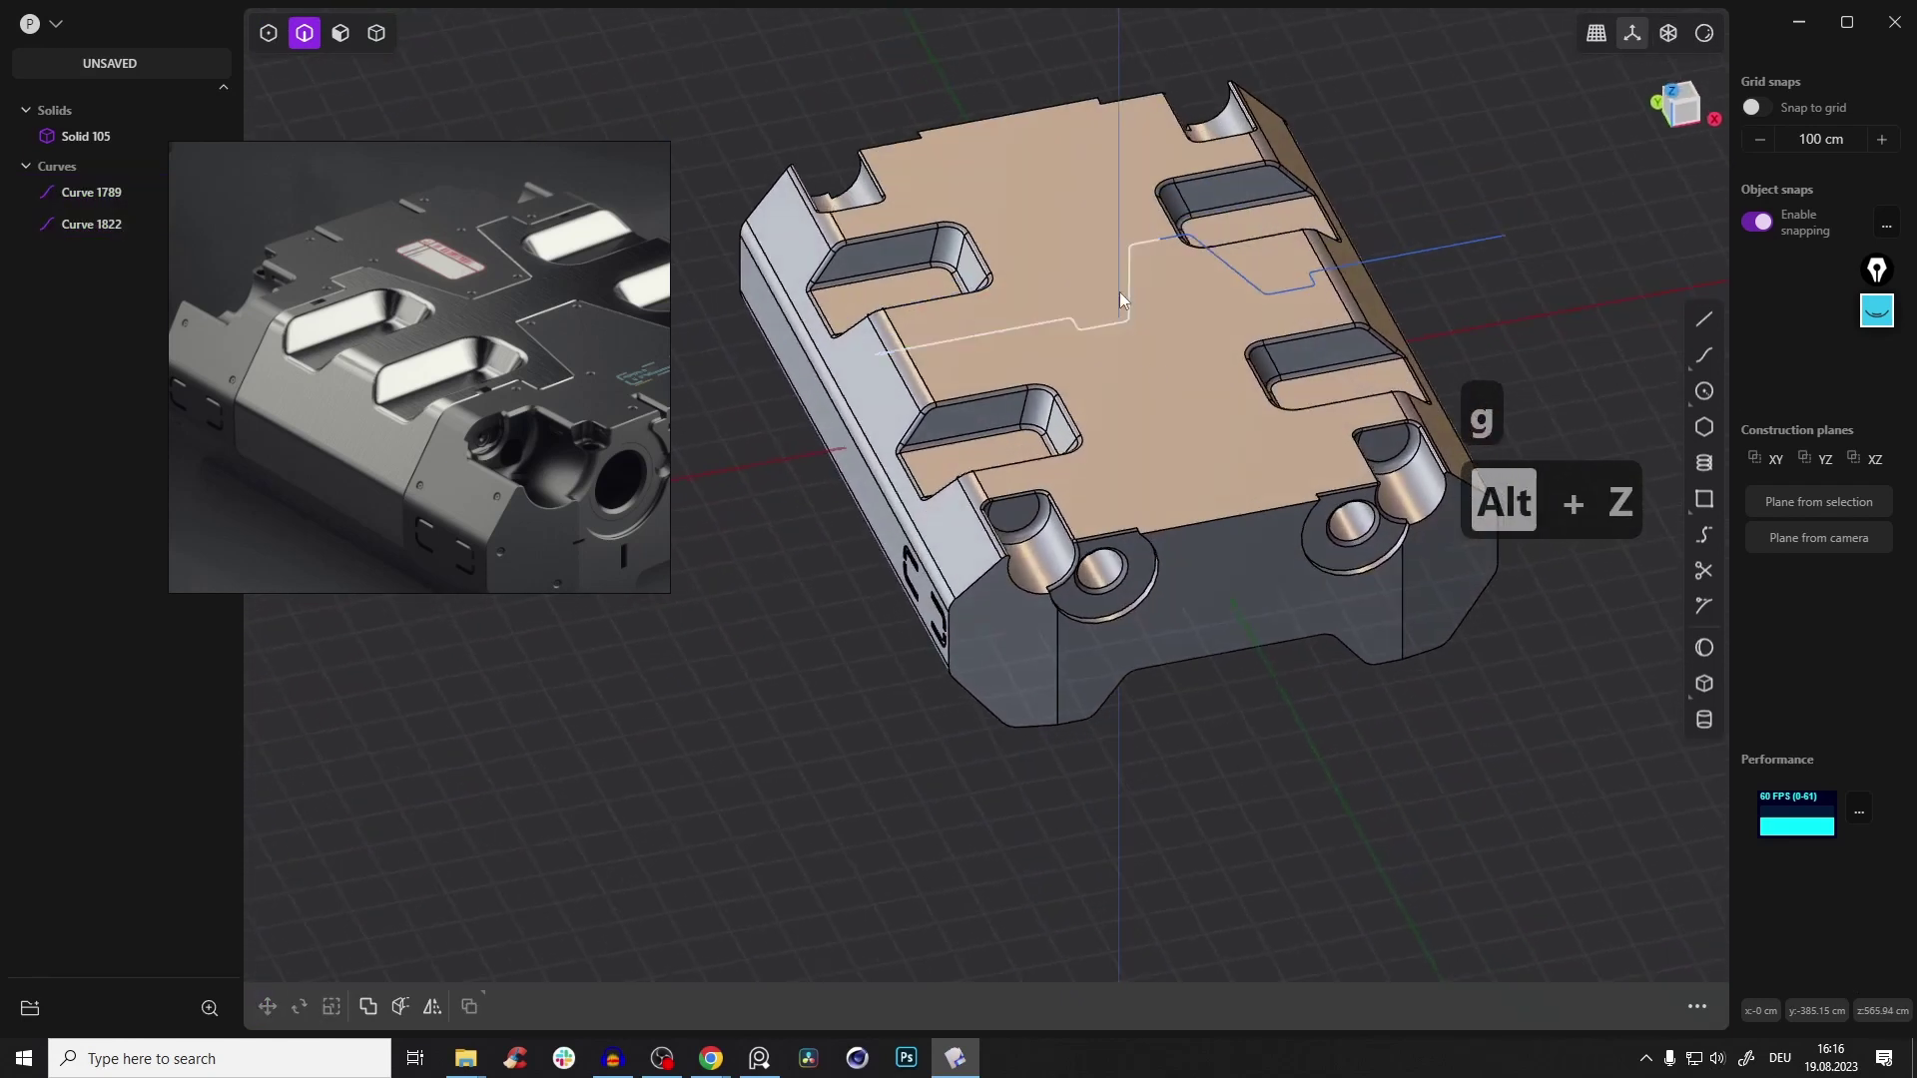
Join the original curve and its mirrored copy into a single curve
click(1124, 291)
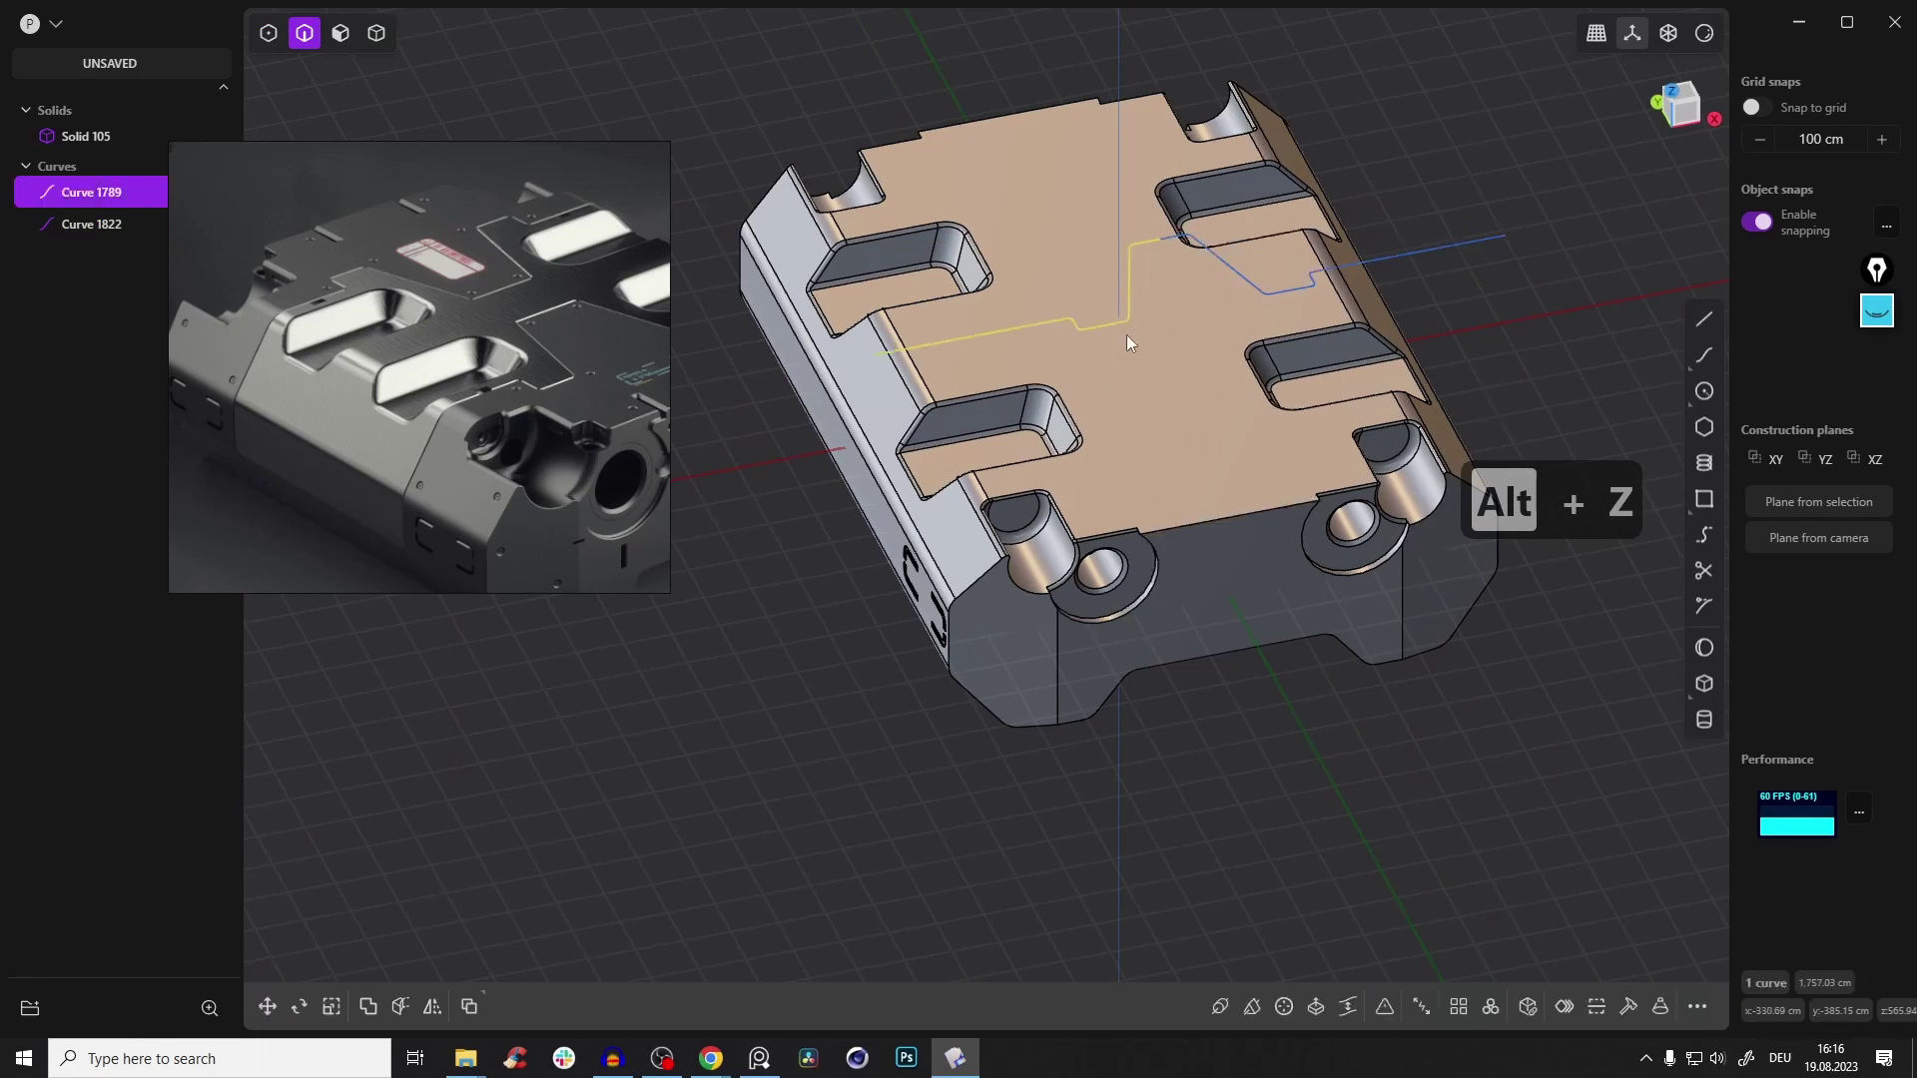
middle_drag(1072, 334, 1130, 315)
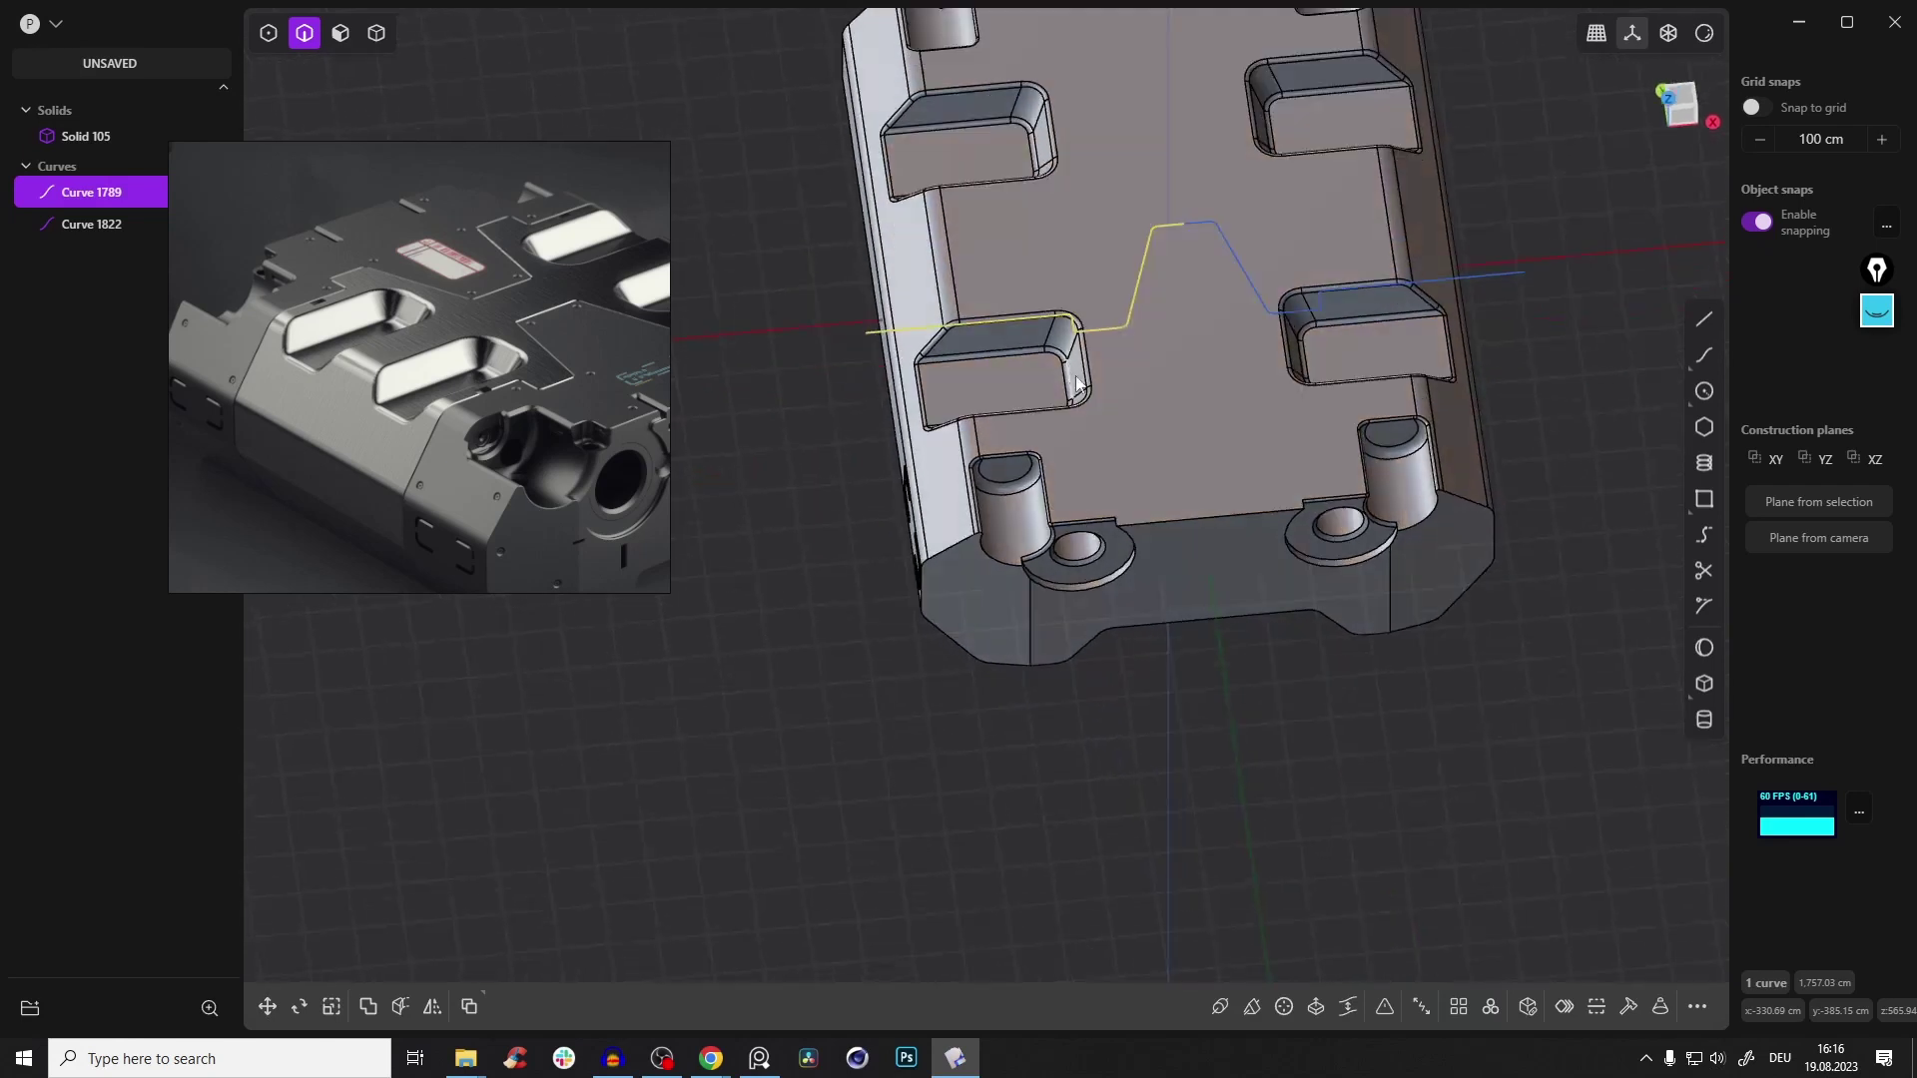
click(1219, 230)
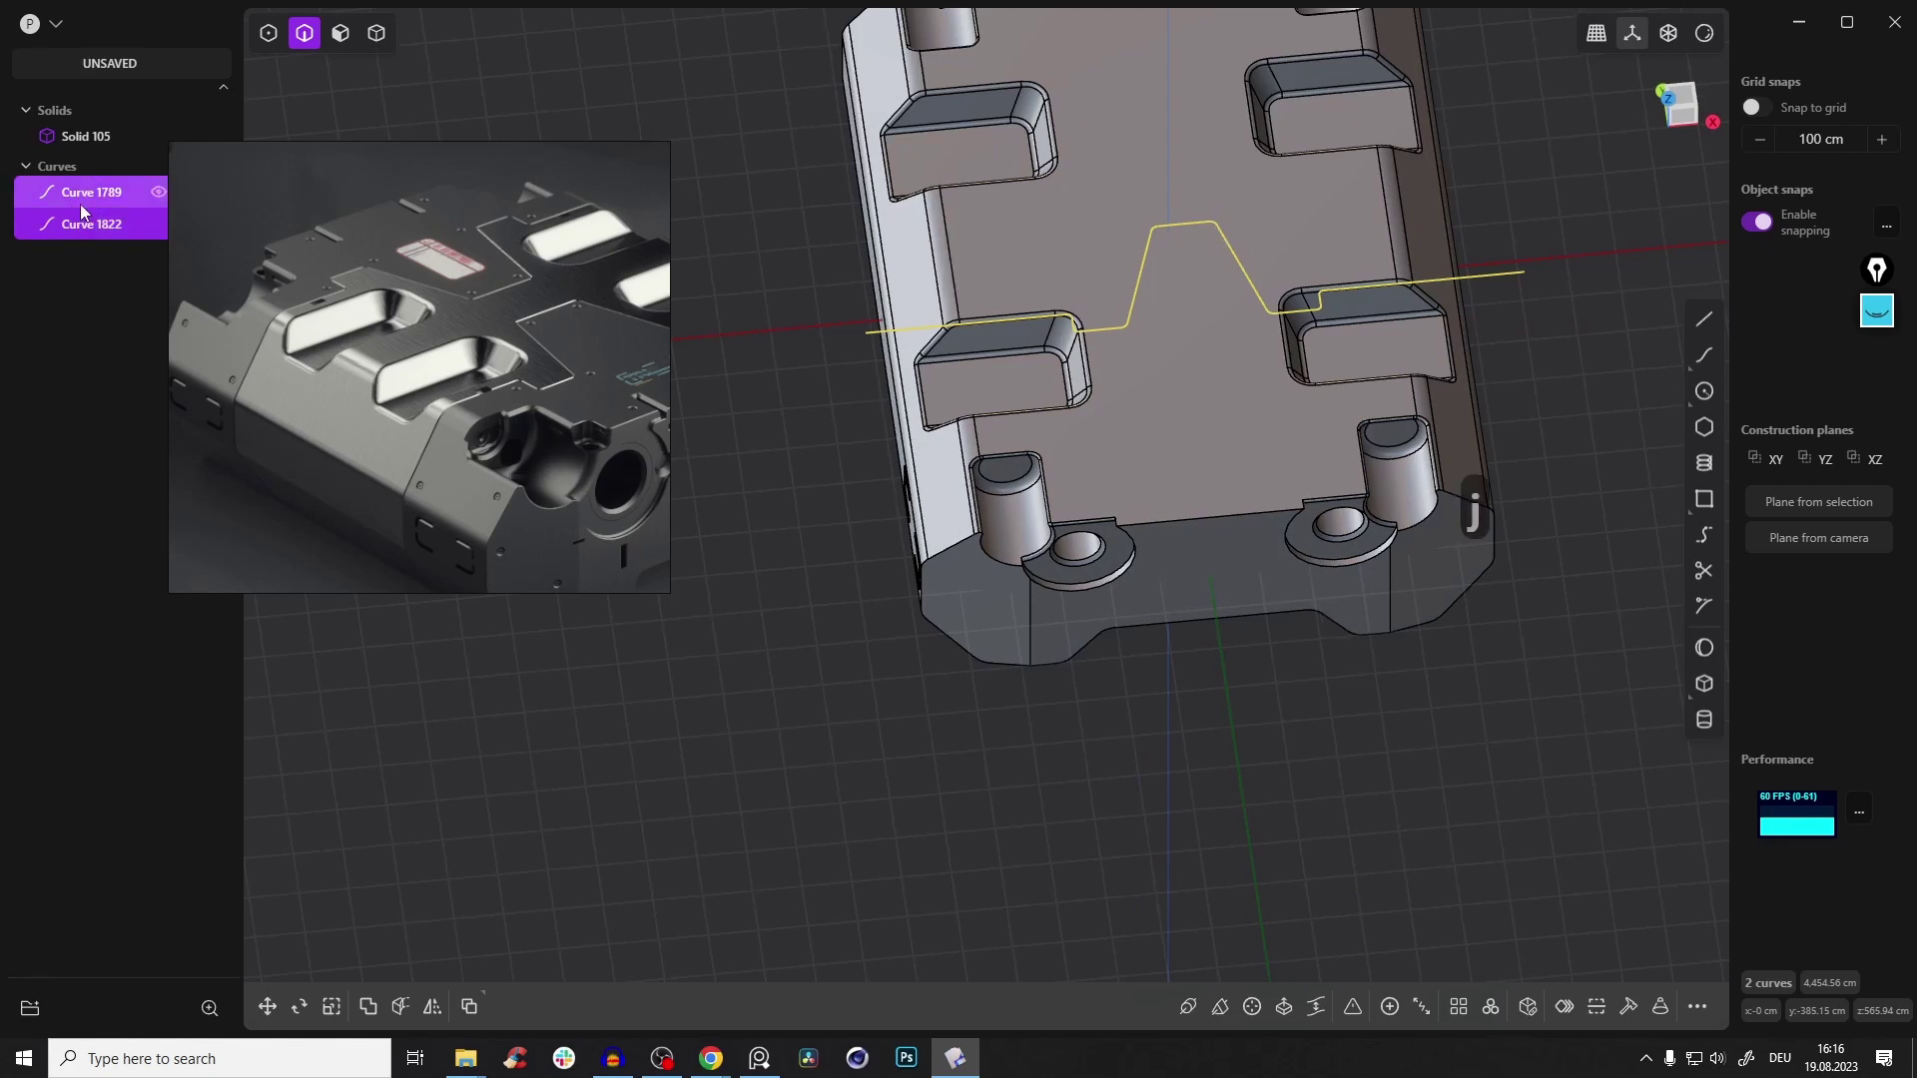
click(1166, 230)
click(1190, 229)
key(j)
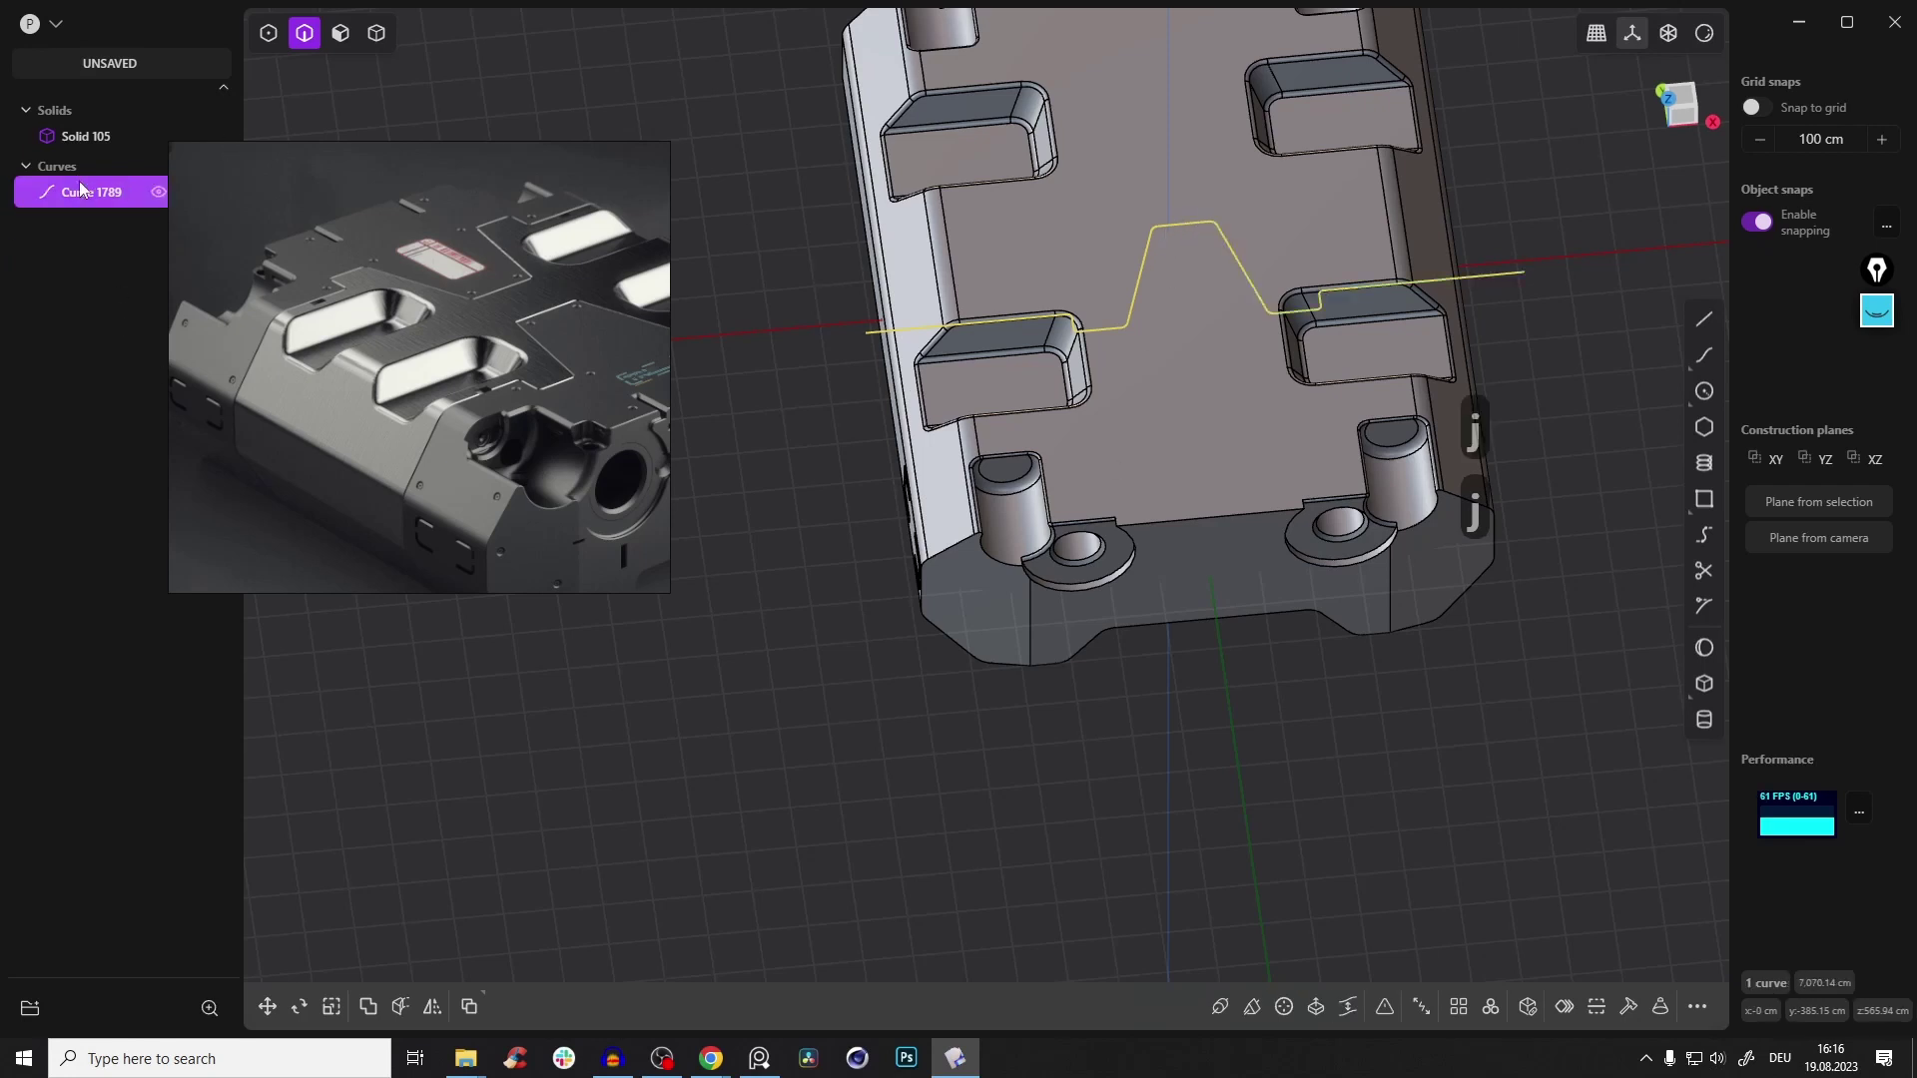
middle_drag(1374, 310, 1366, 235)
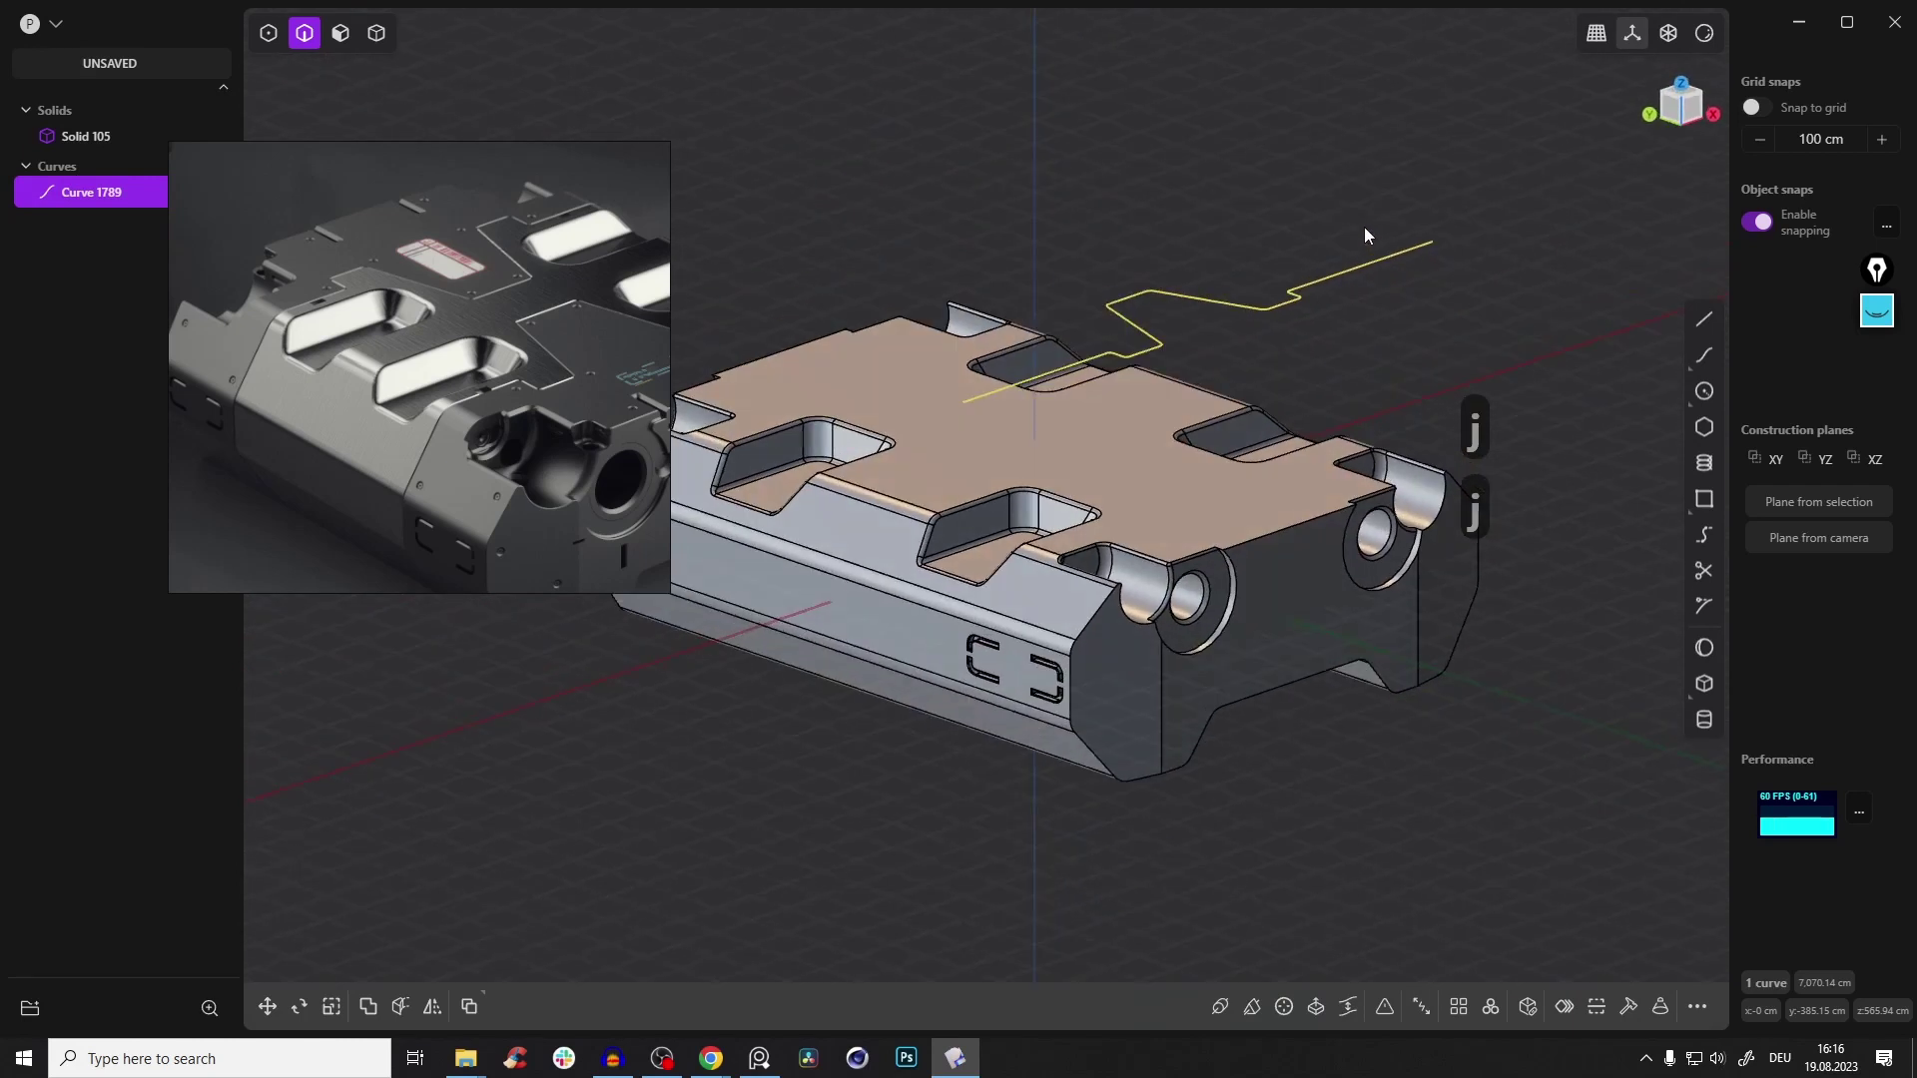
Cut the body into two solids using the joined curve above it as the cutter
key(c)
click(1207, 525)
middle_drag(1208, 537, 1070, 557)
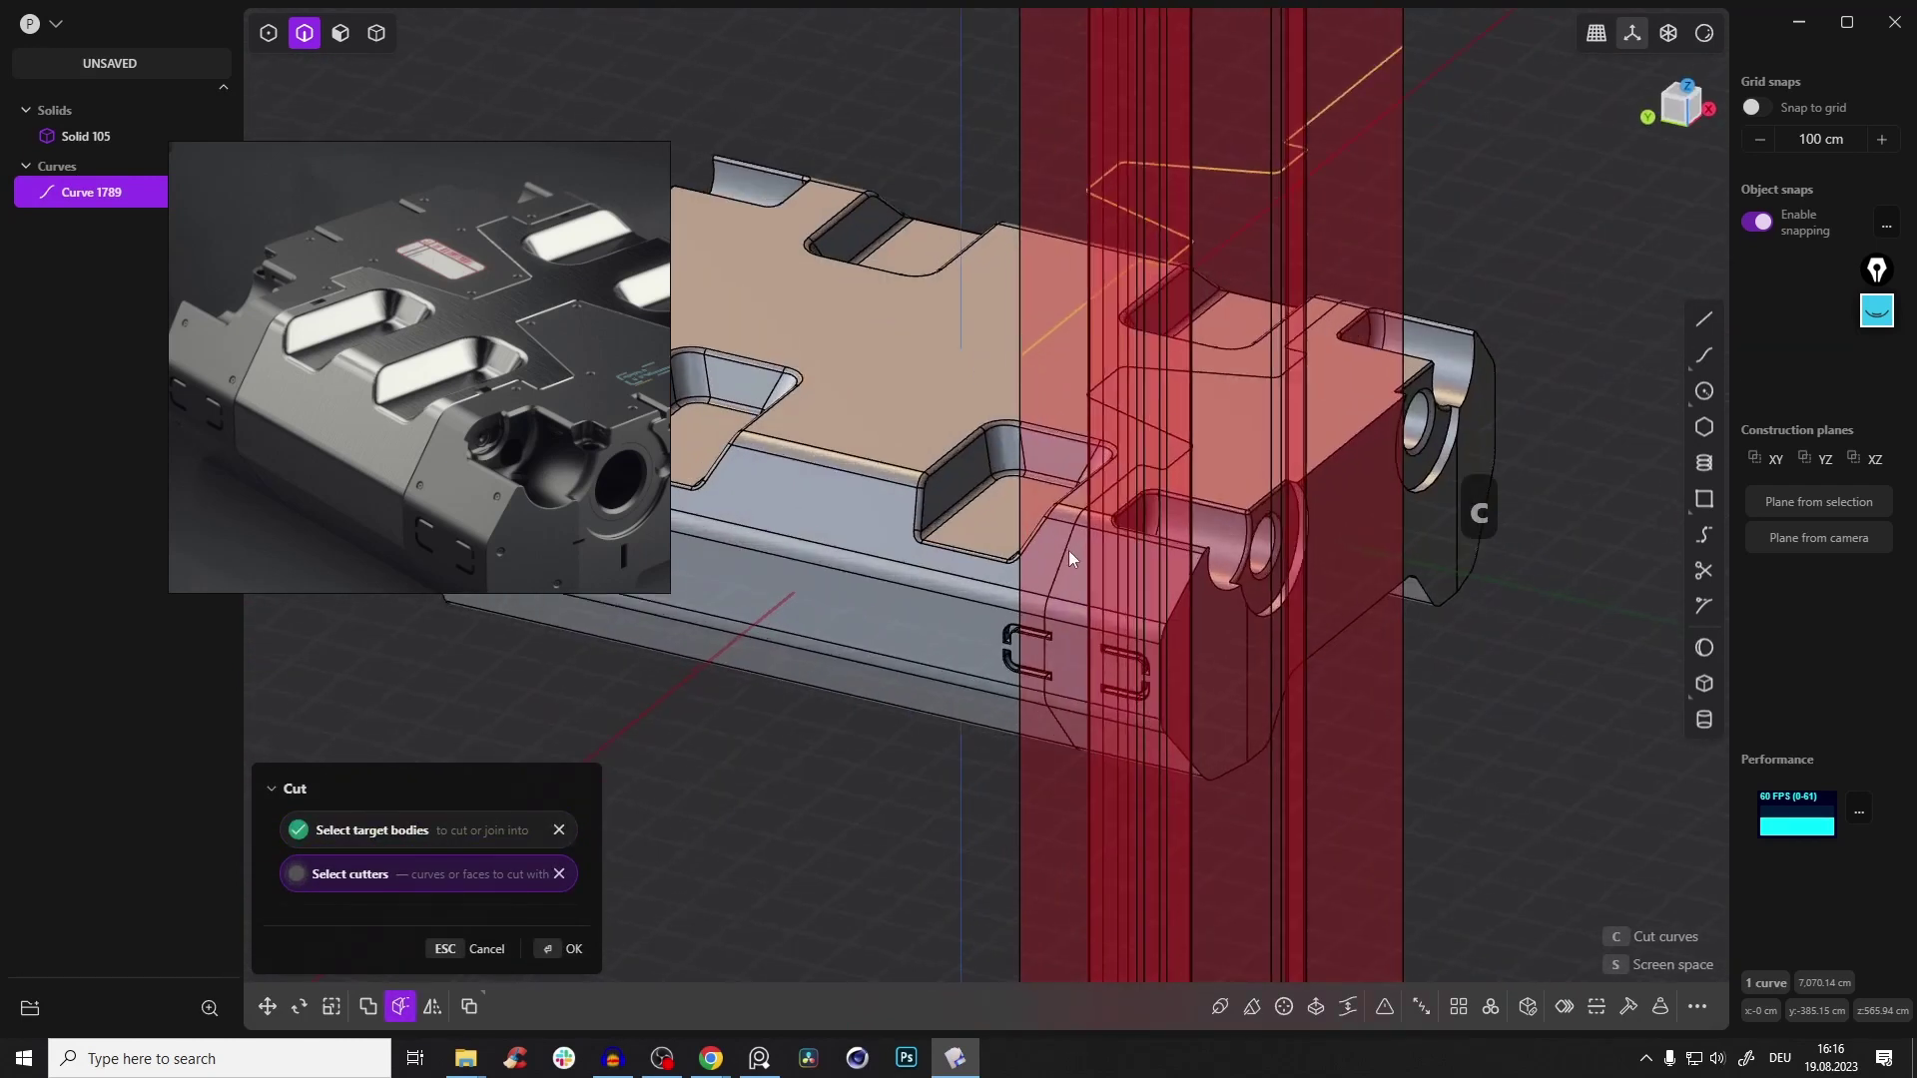
scroll(1068, 556, up, 3)
scroll(1039, 633, up, 3)
middle_drag(1040, 626, 1096, 619)
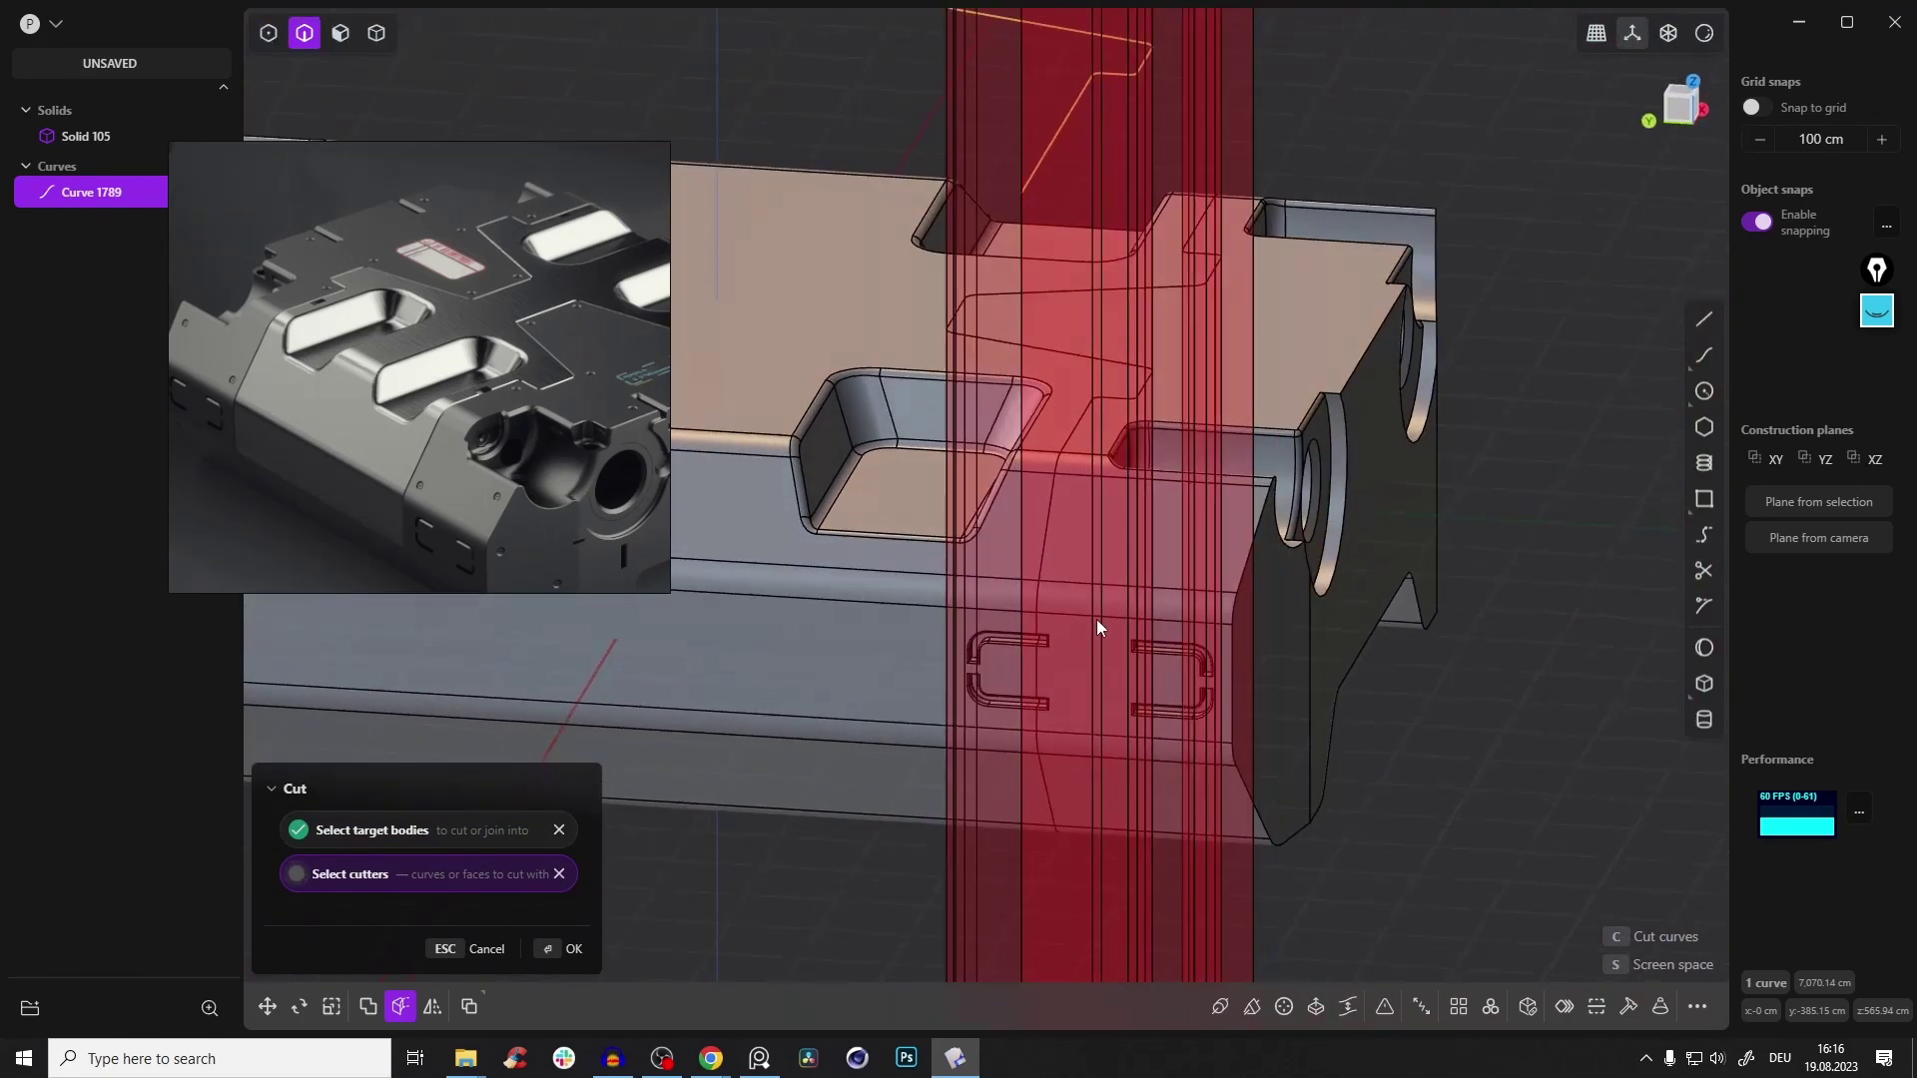
middle_drag(1061, 514, 1260, 421)
key(Return)
middle_drag(1291, 549, 1284, 351)
scroll(1108, 442, down, 2)
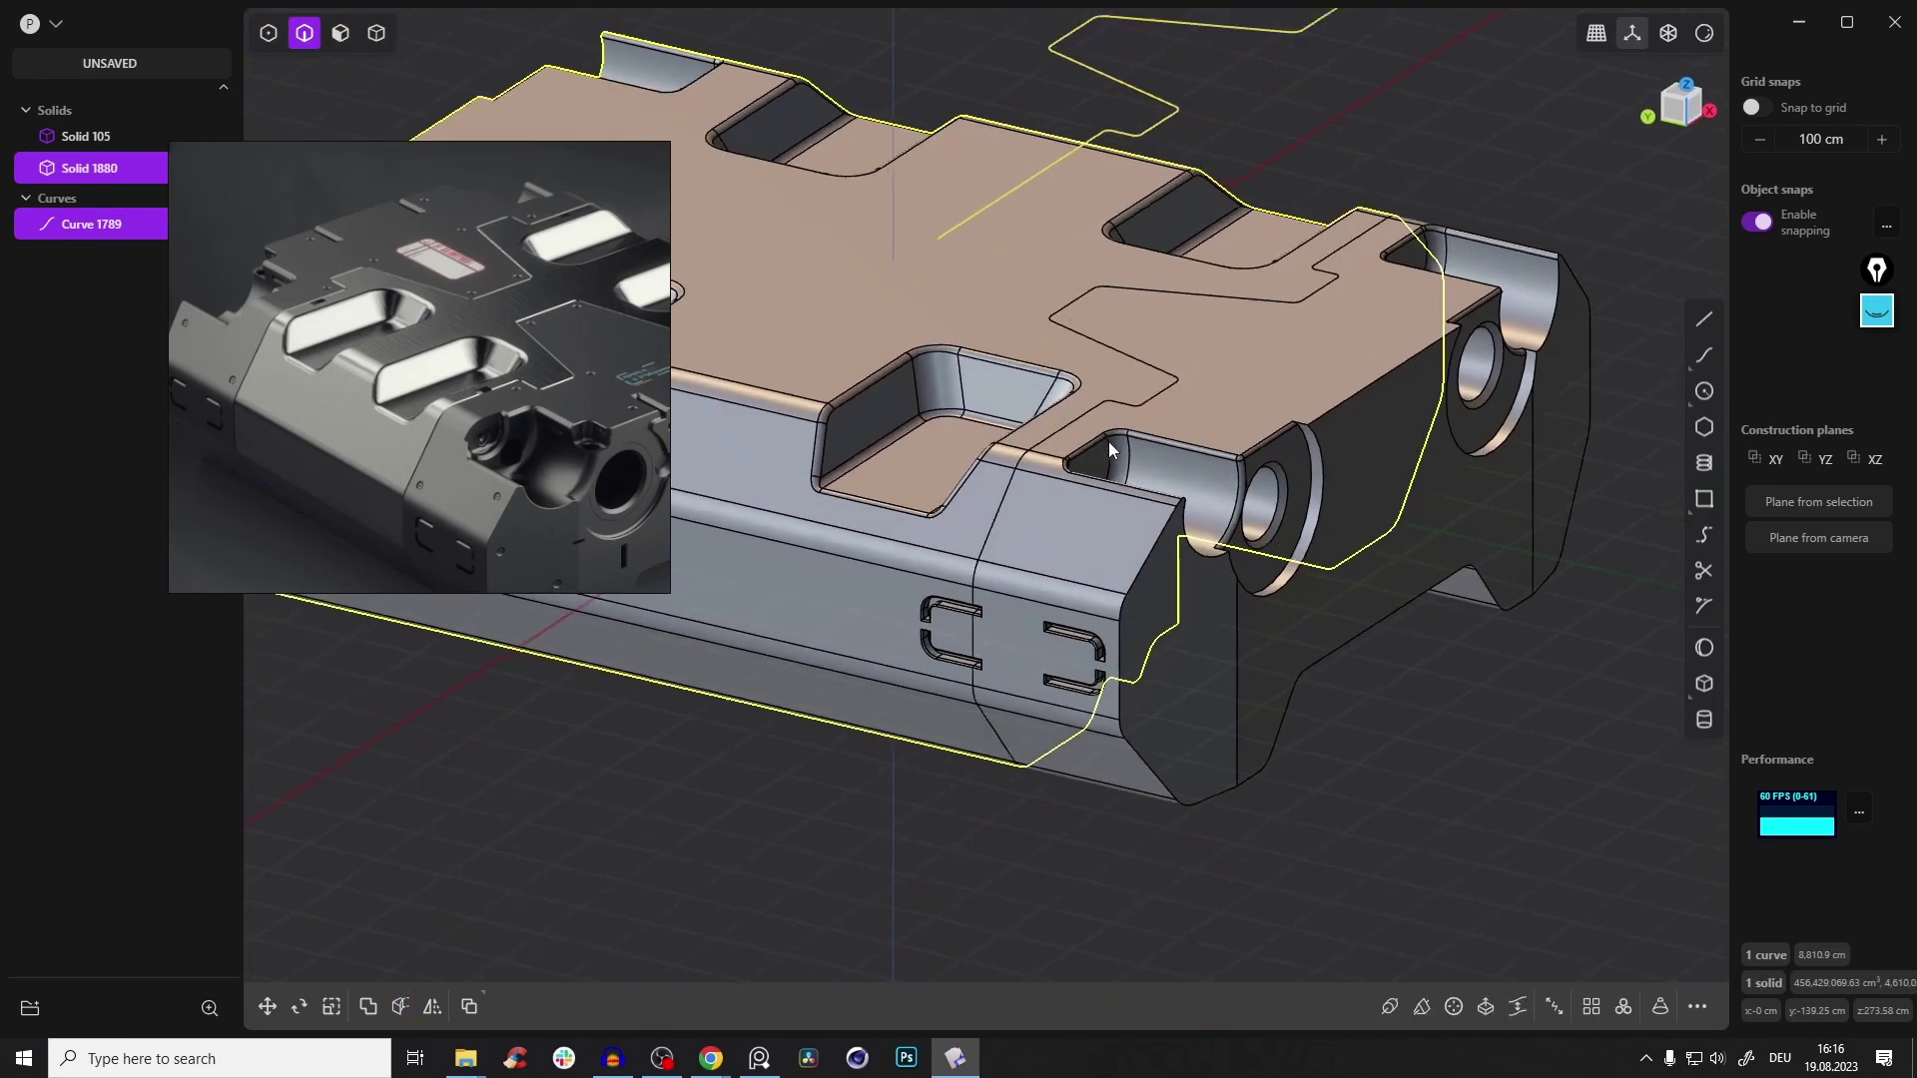
Check the end section's side on the reference image and delete the leftover cutting curve
middle_drag(507, 485, 498, 385)
scroll(445, 363, up, 4)
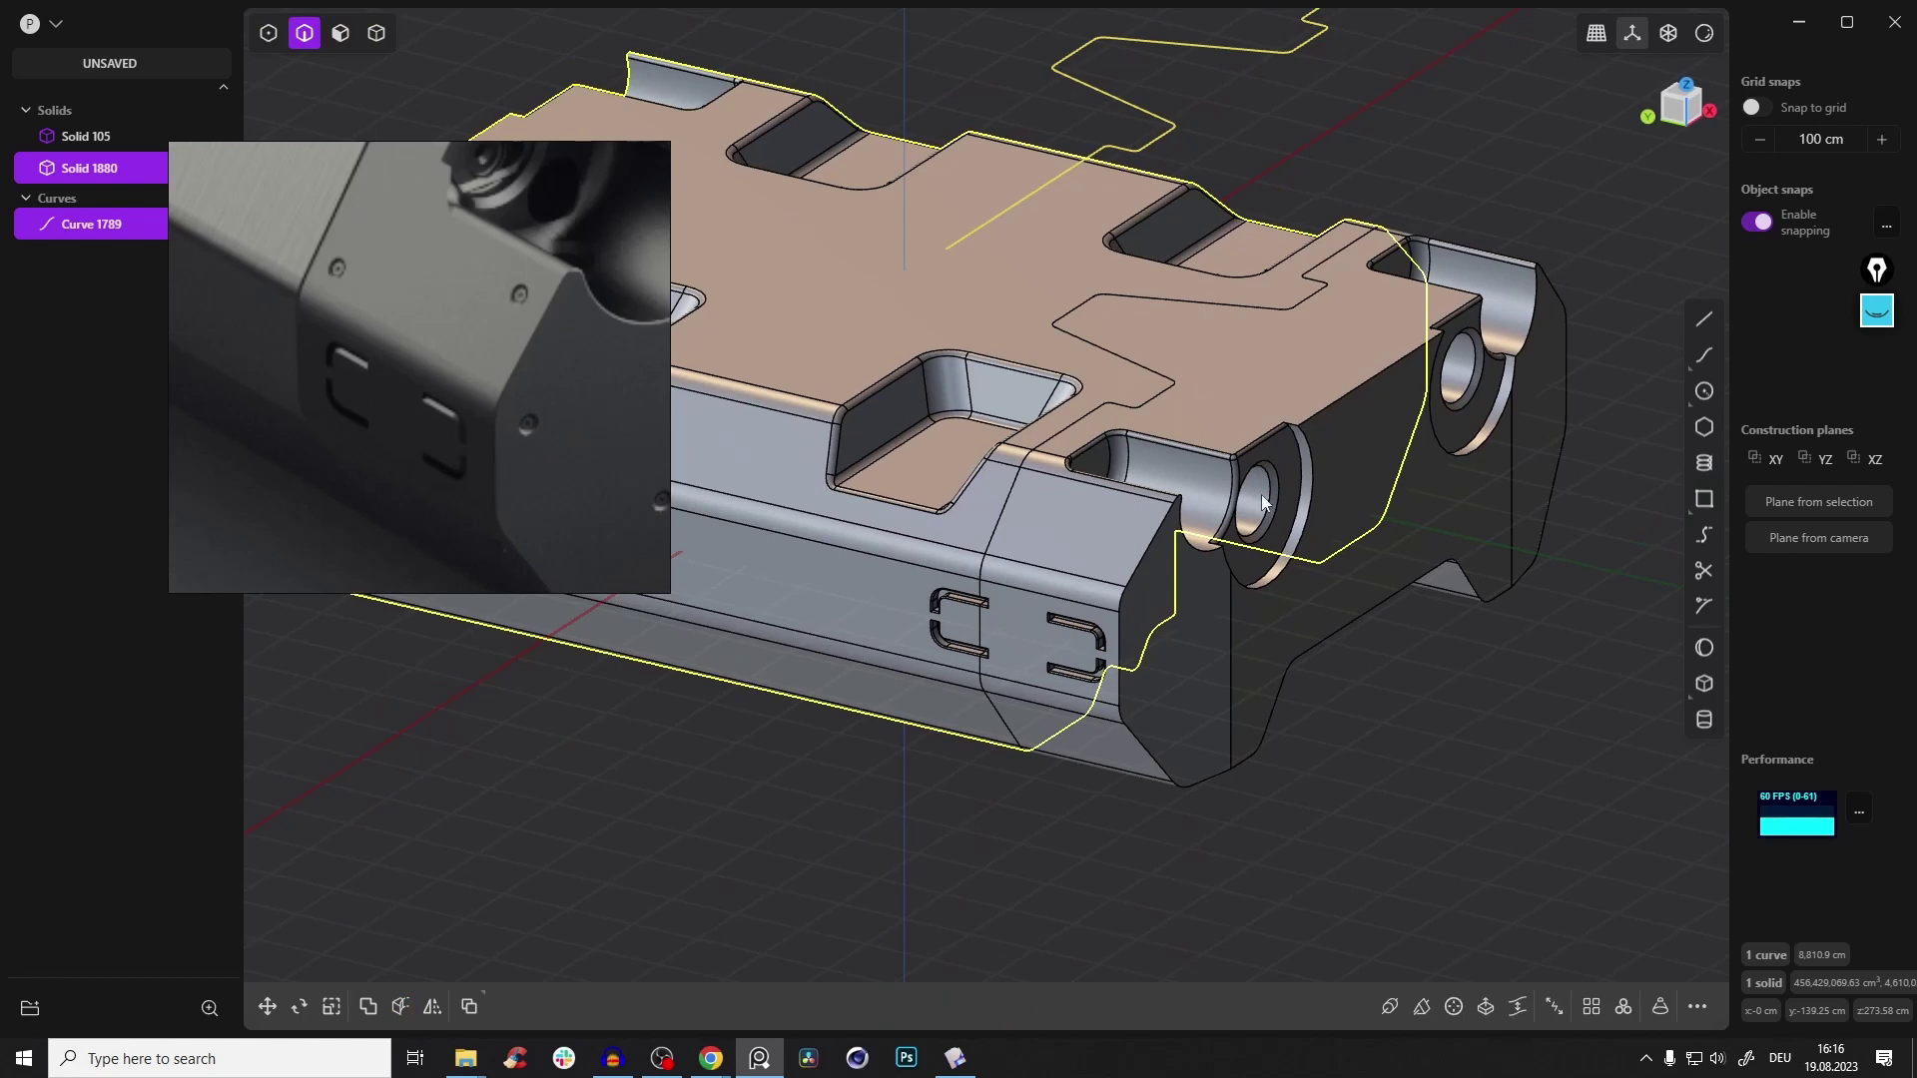
click(1416, 704)
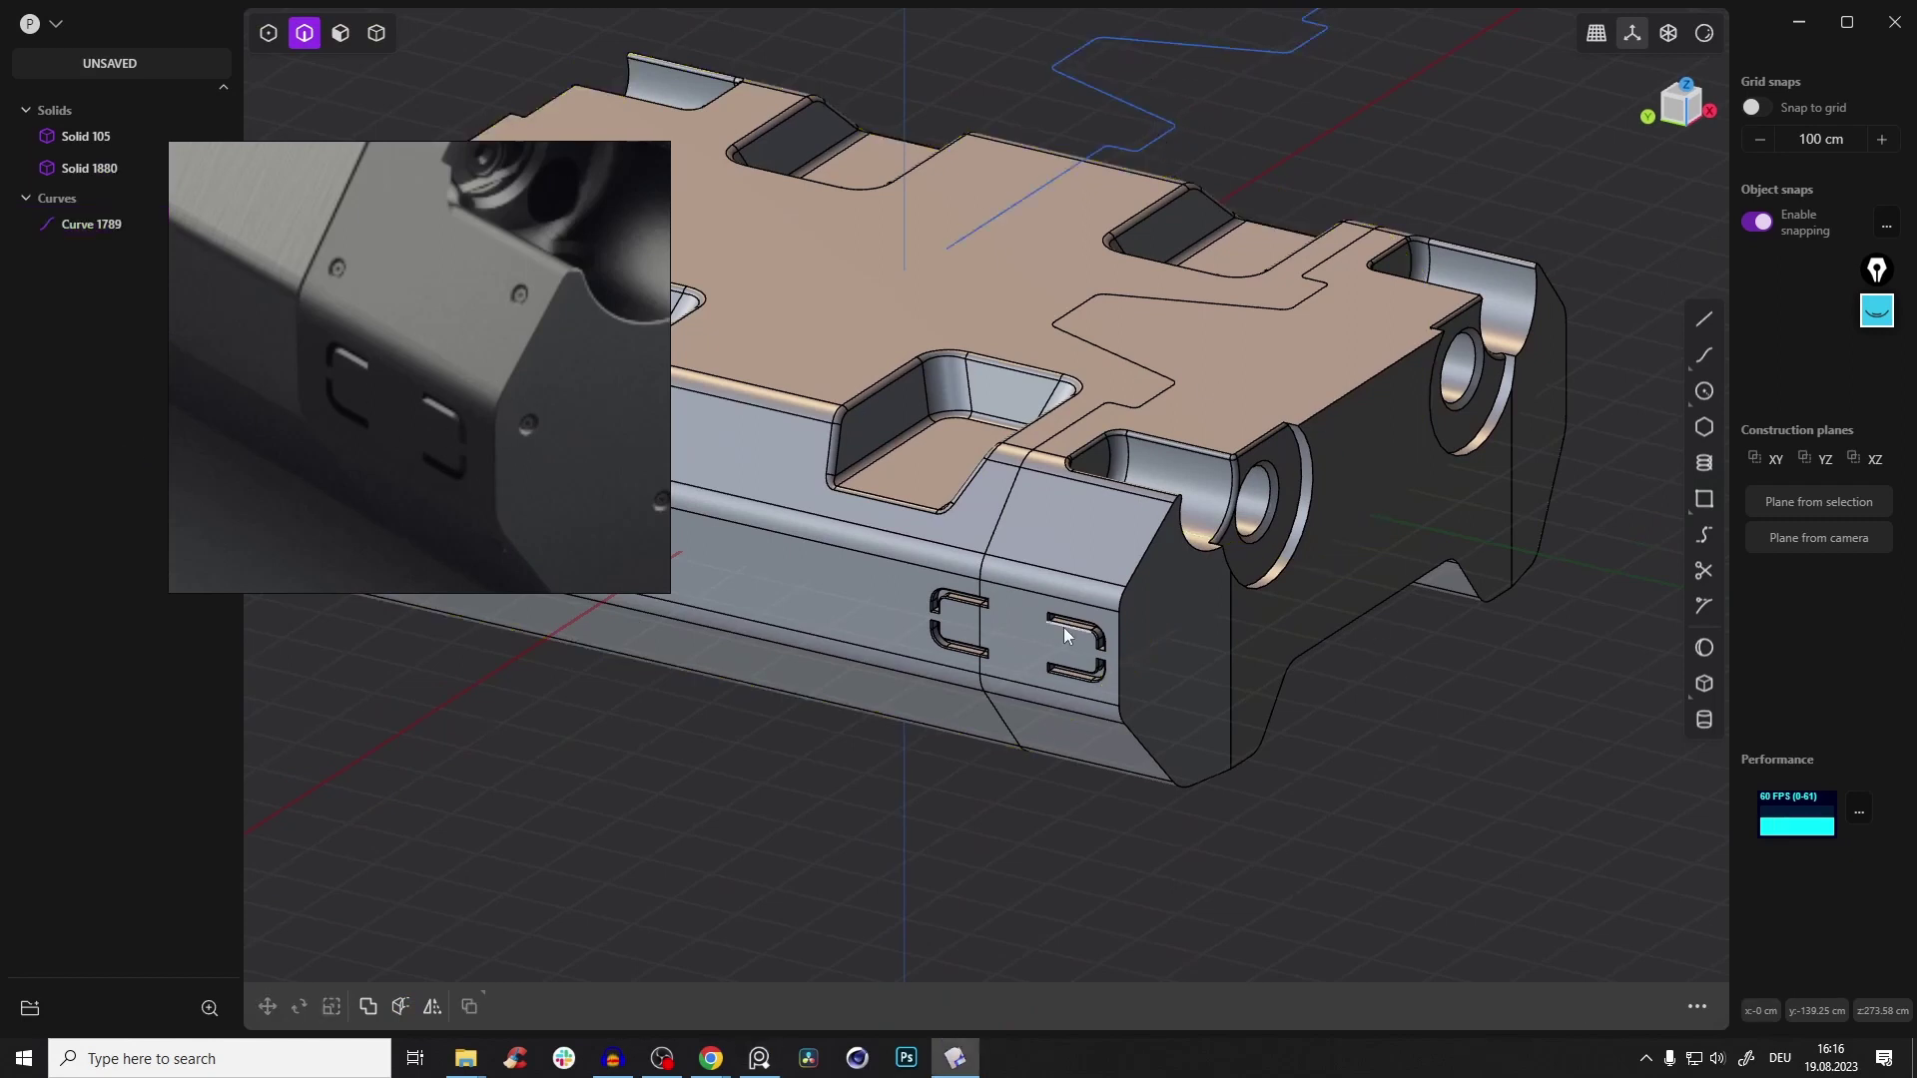
click(1144, 110)
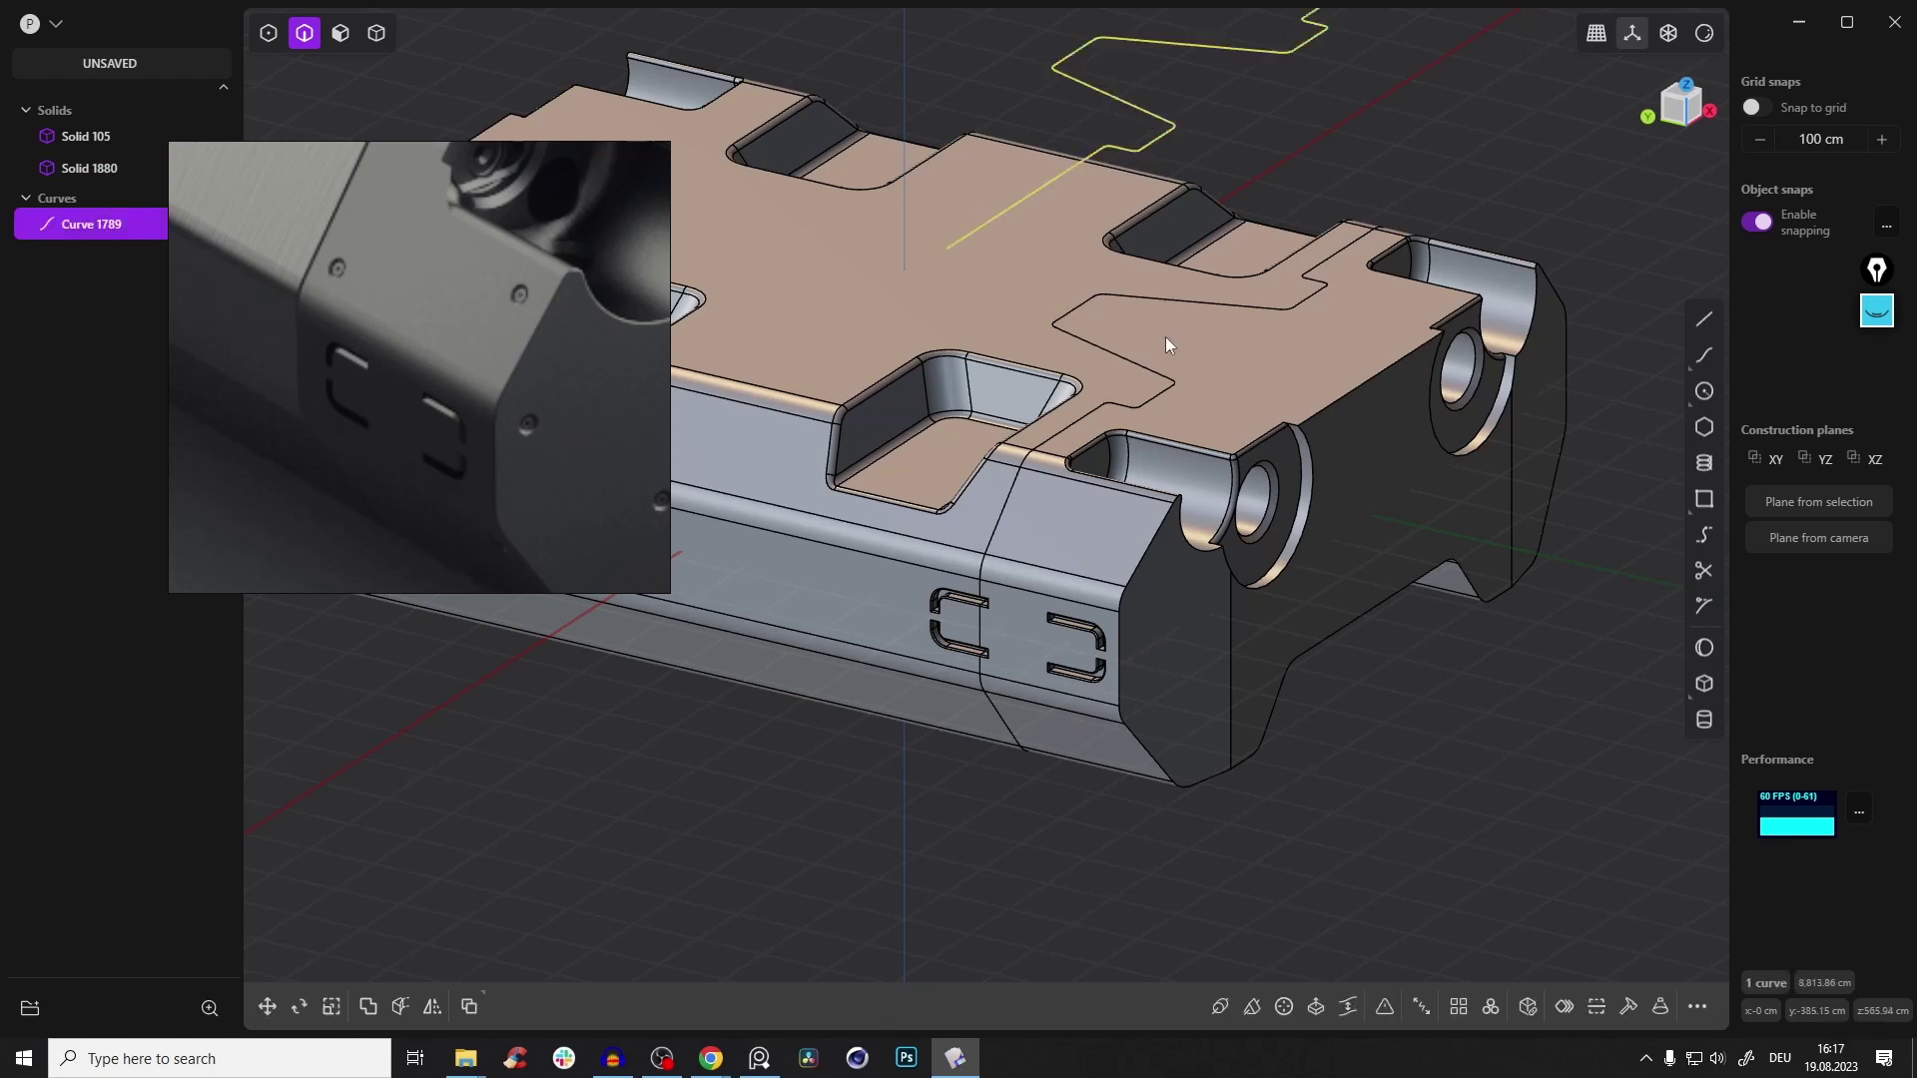
key(x)
Bevel the end section's outer edge slightly along the stepped seam
scroll(1078, 289, up, 5)
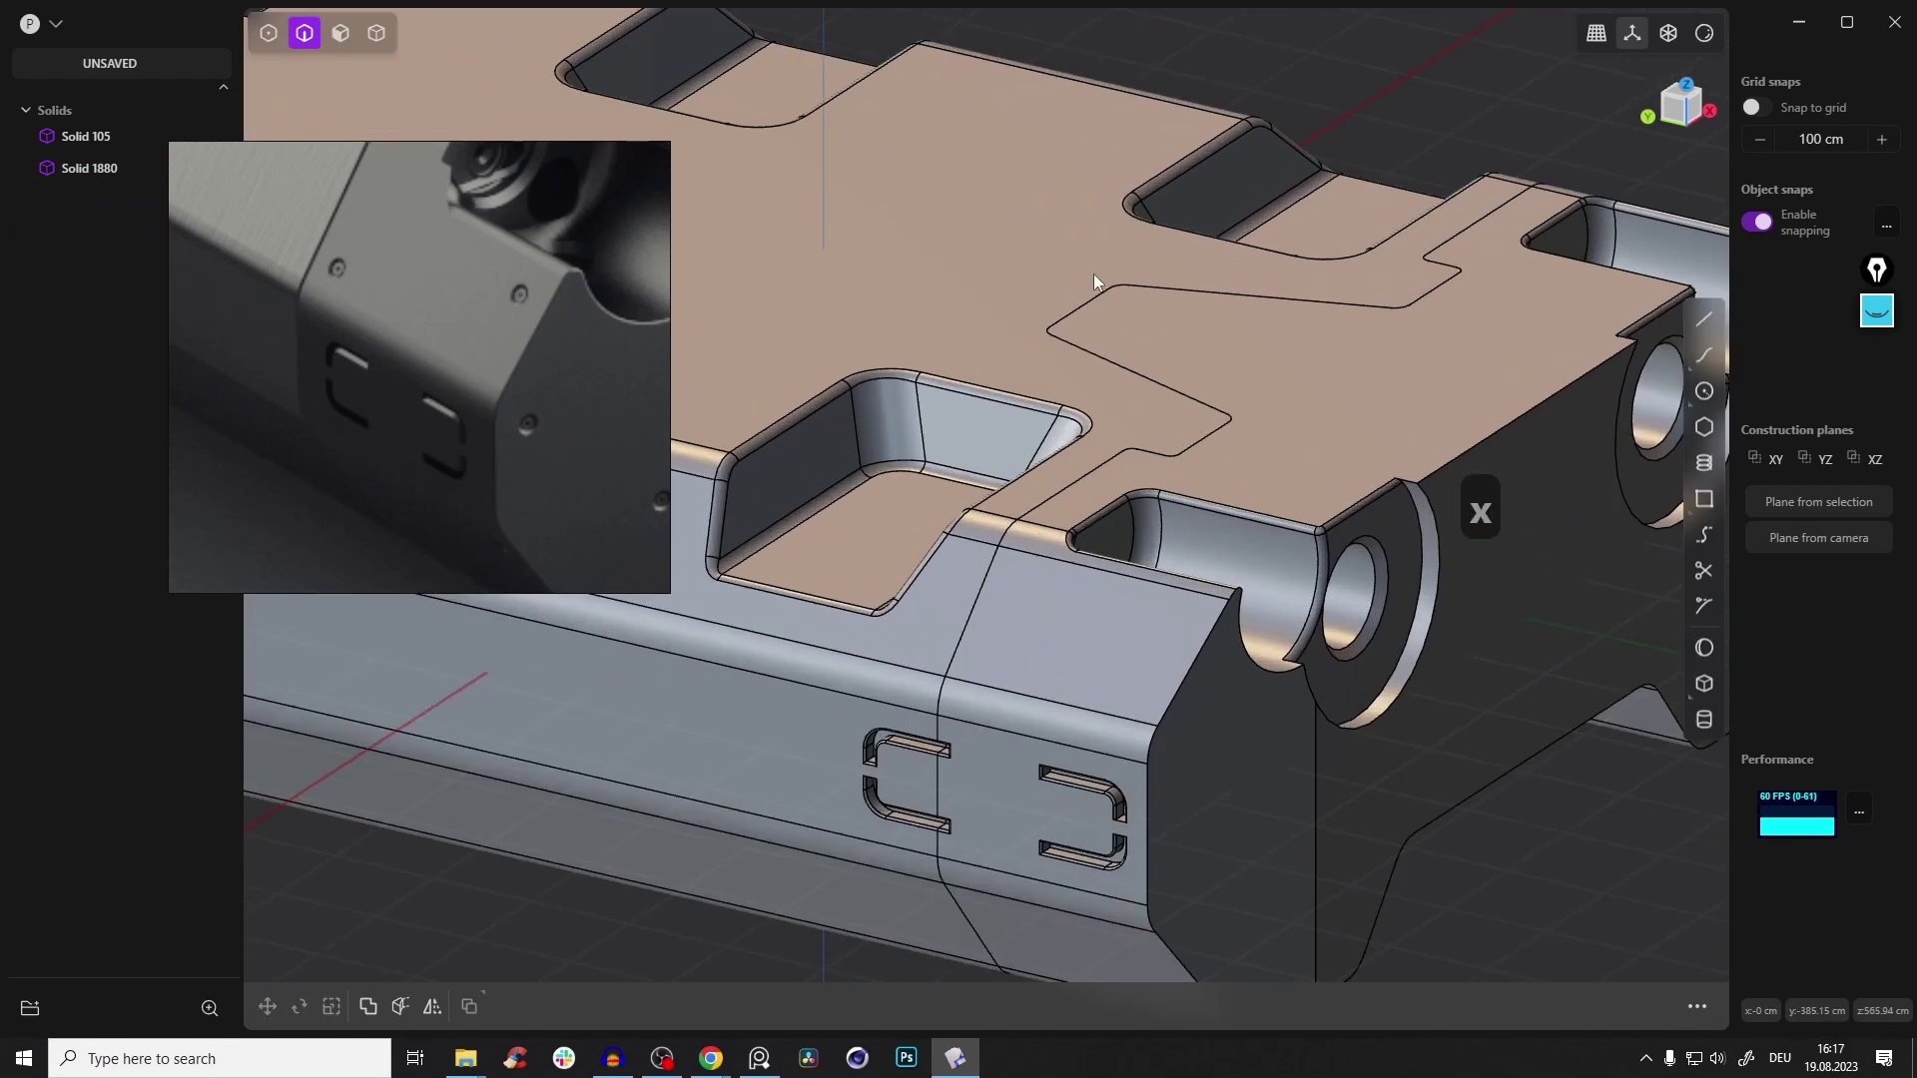
scroll(1165, 425, up, 8)
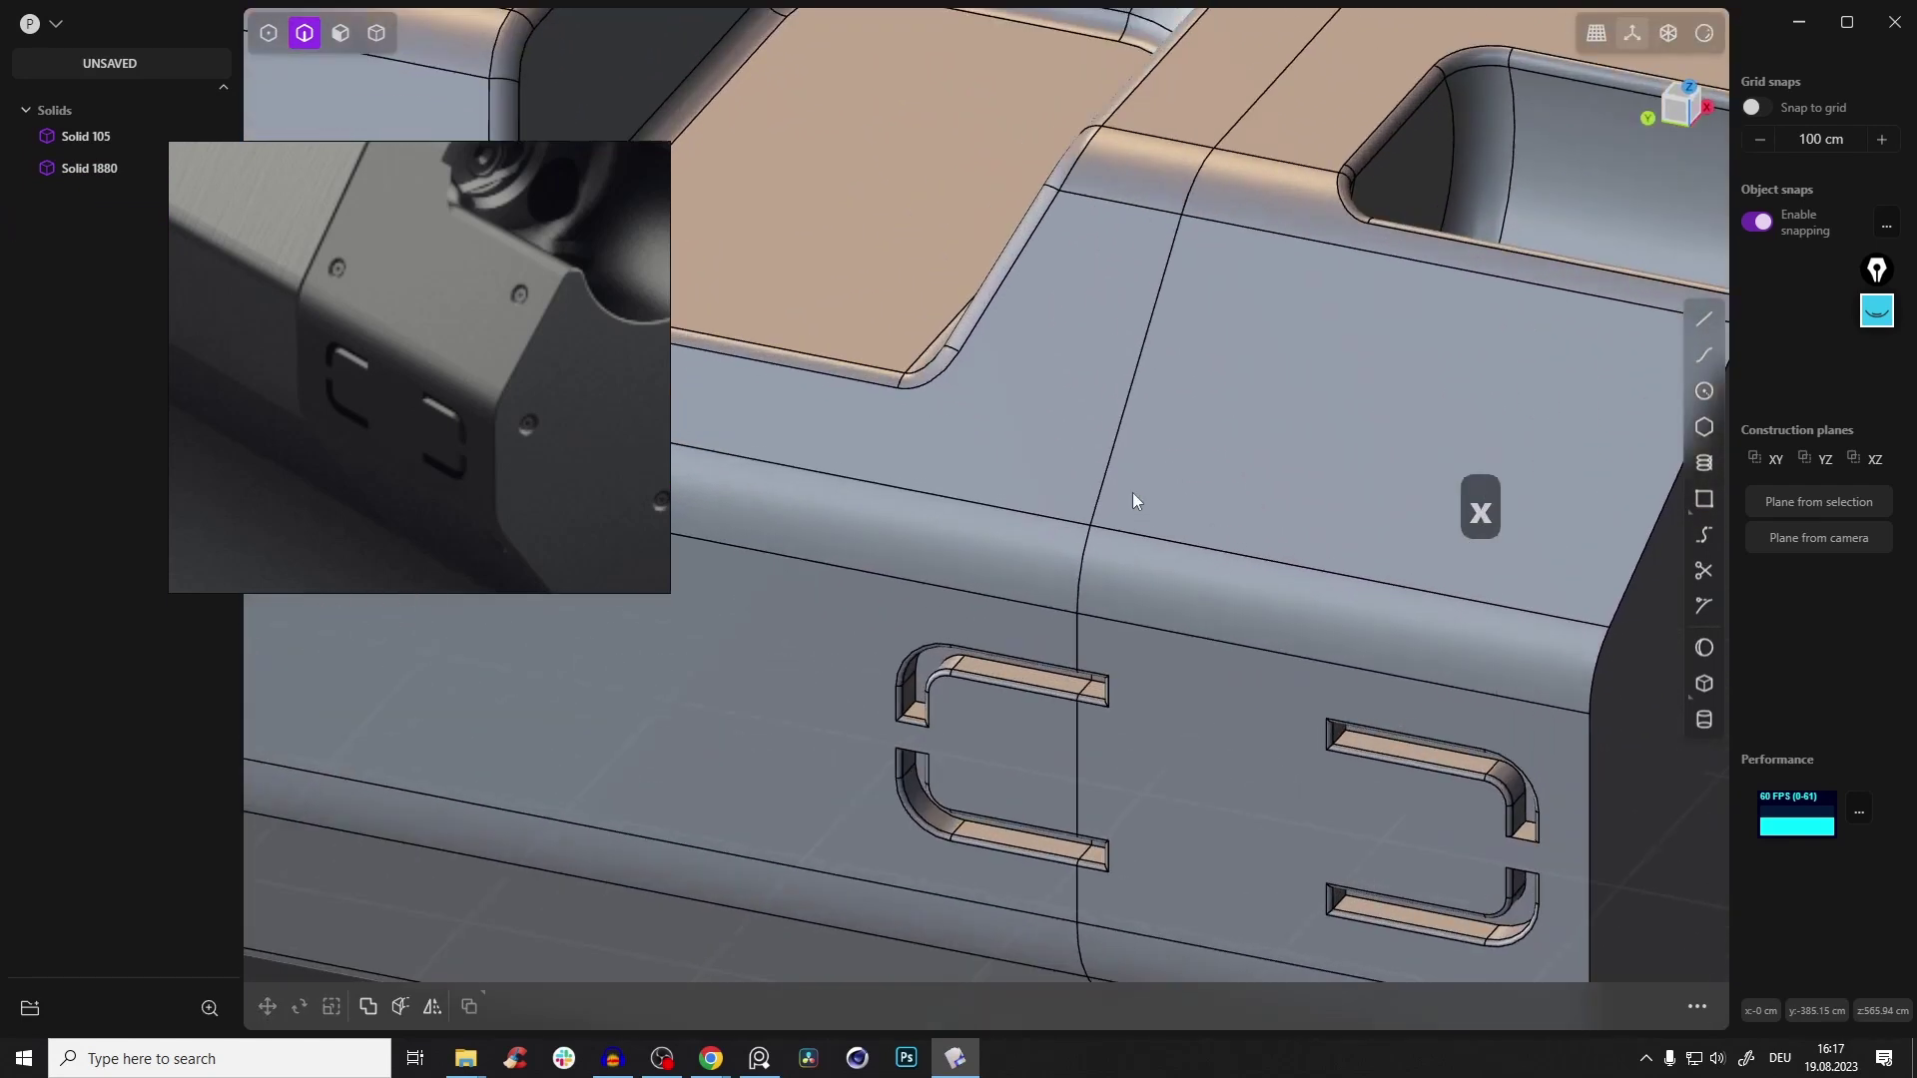
middle_drag(1131, 443, 1130, 479)
scroll(1044, 341, down, 1)
scroll(1105, 523, up, 5)
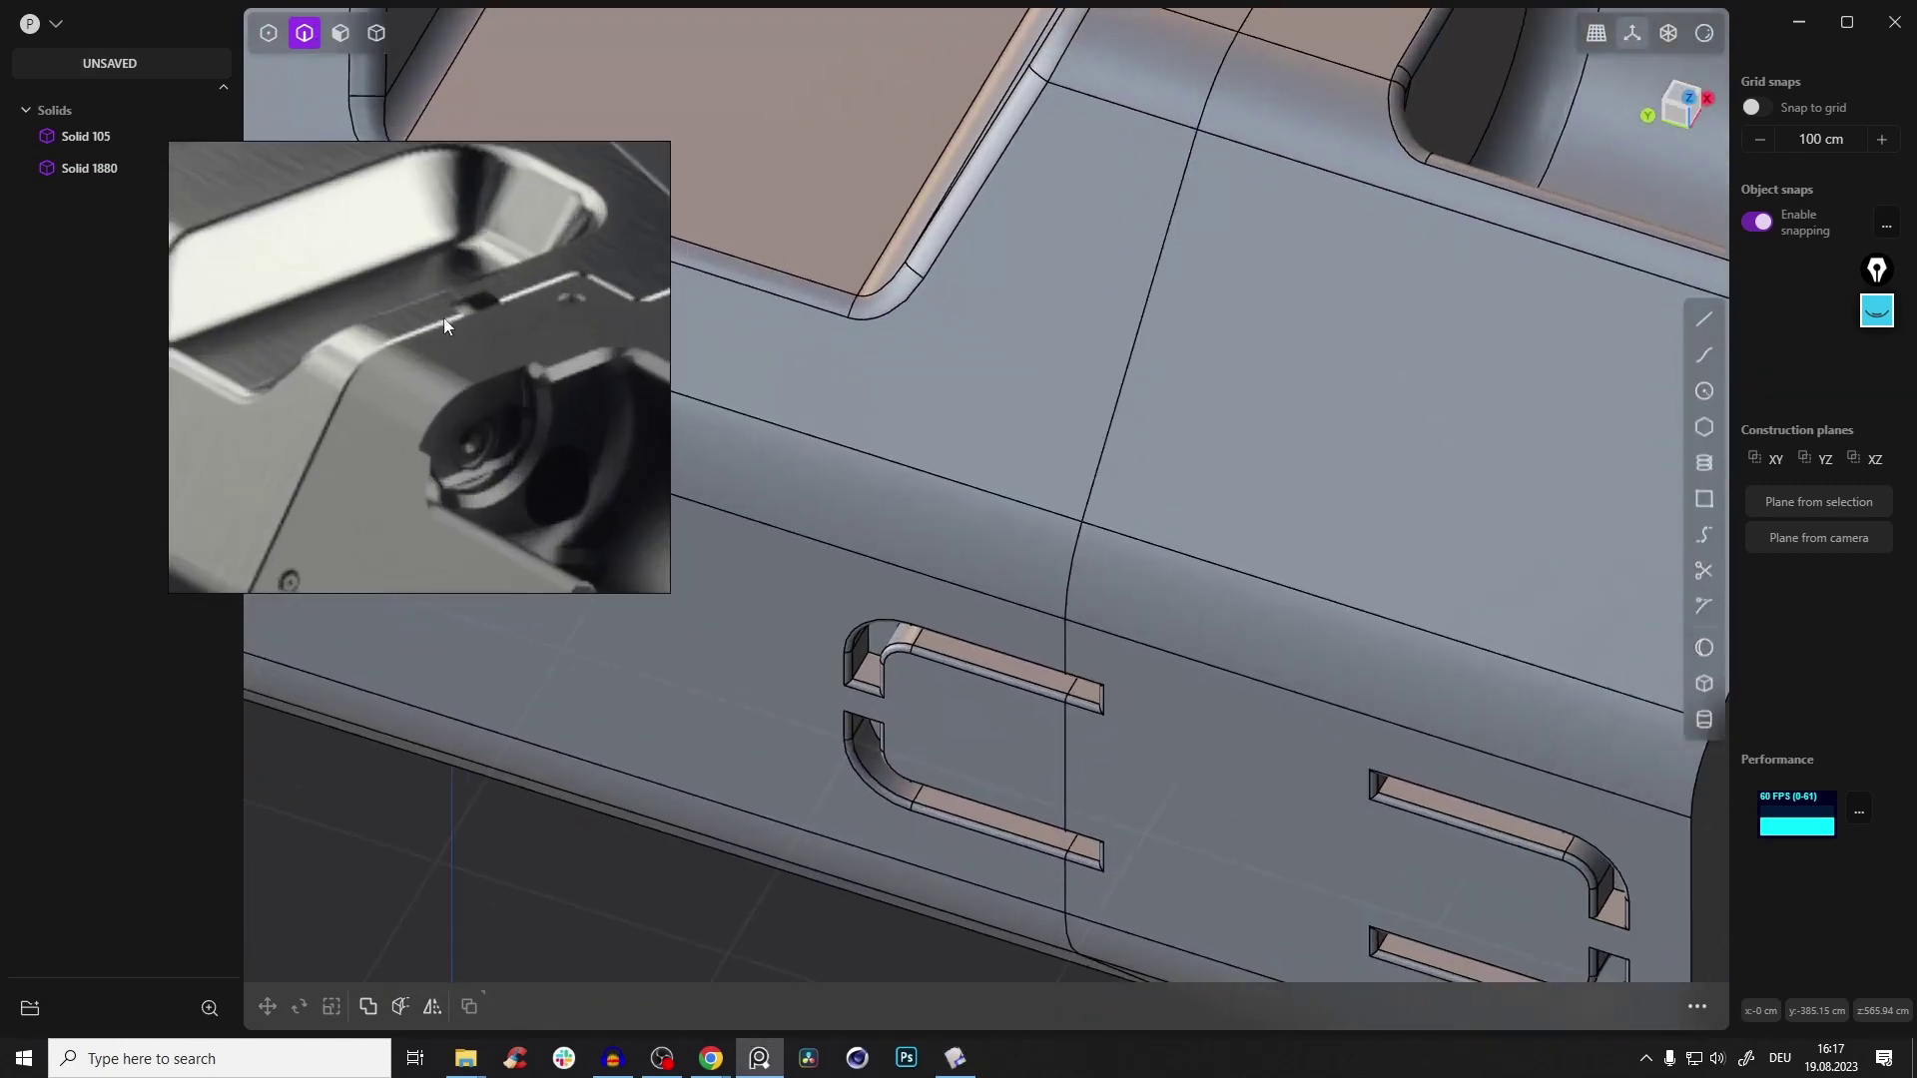
click(1114, 419)
key(f)
scroll(1118, 440, up, 2)
drag(1106, 415, 1115, 420)
middle_drag(1115, 420, 1106, 342)
scroll(1111, 322, up, 3)
key(Return)
Bevel the main body's matching outer edge along the same seam
key(2)
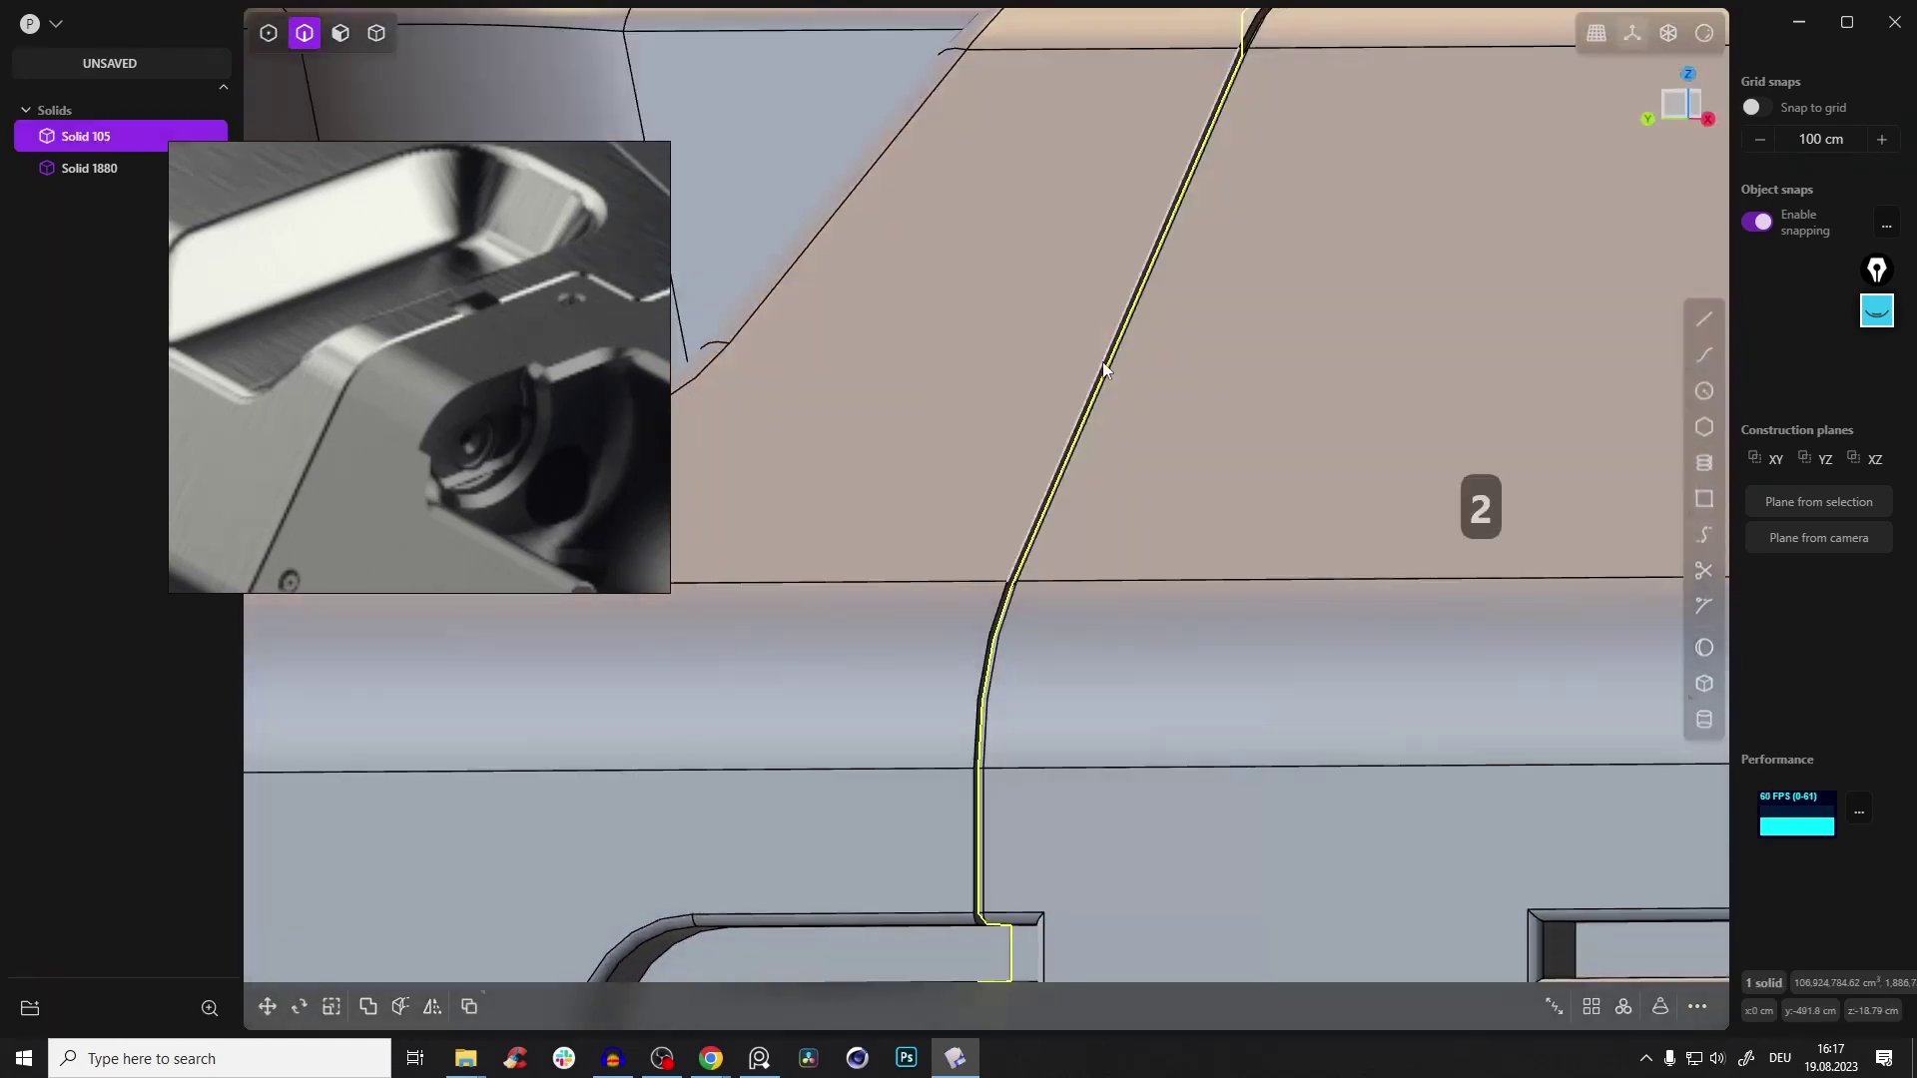
click(1104, 362)
mouse_move(1105, 360)
mouse_down()
mouse_move(1090, 367)
mouse_move(1116, 384)
mouse_up()
right_click(1144, 415)
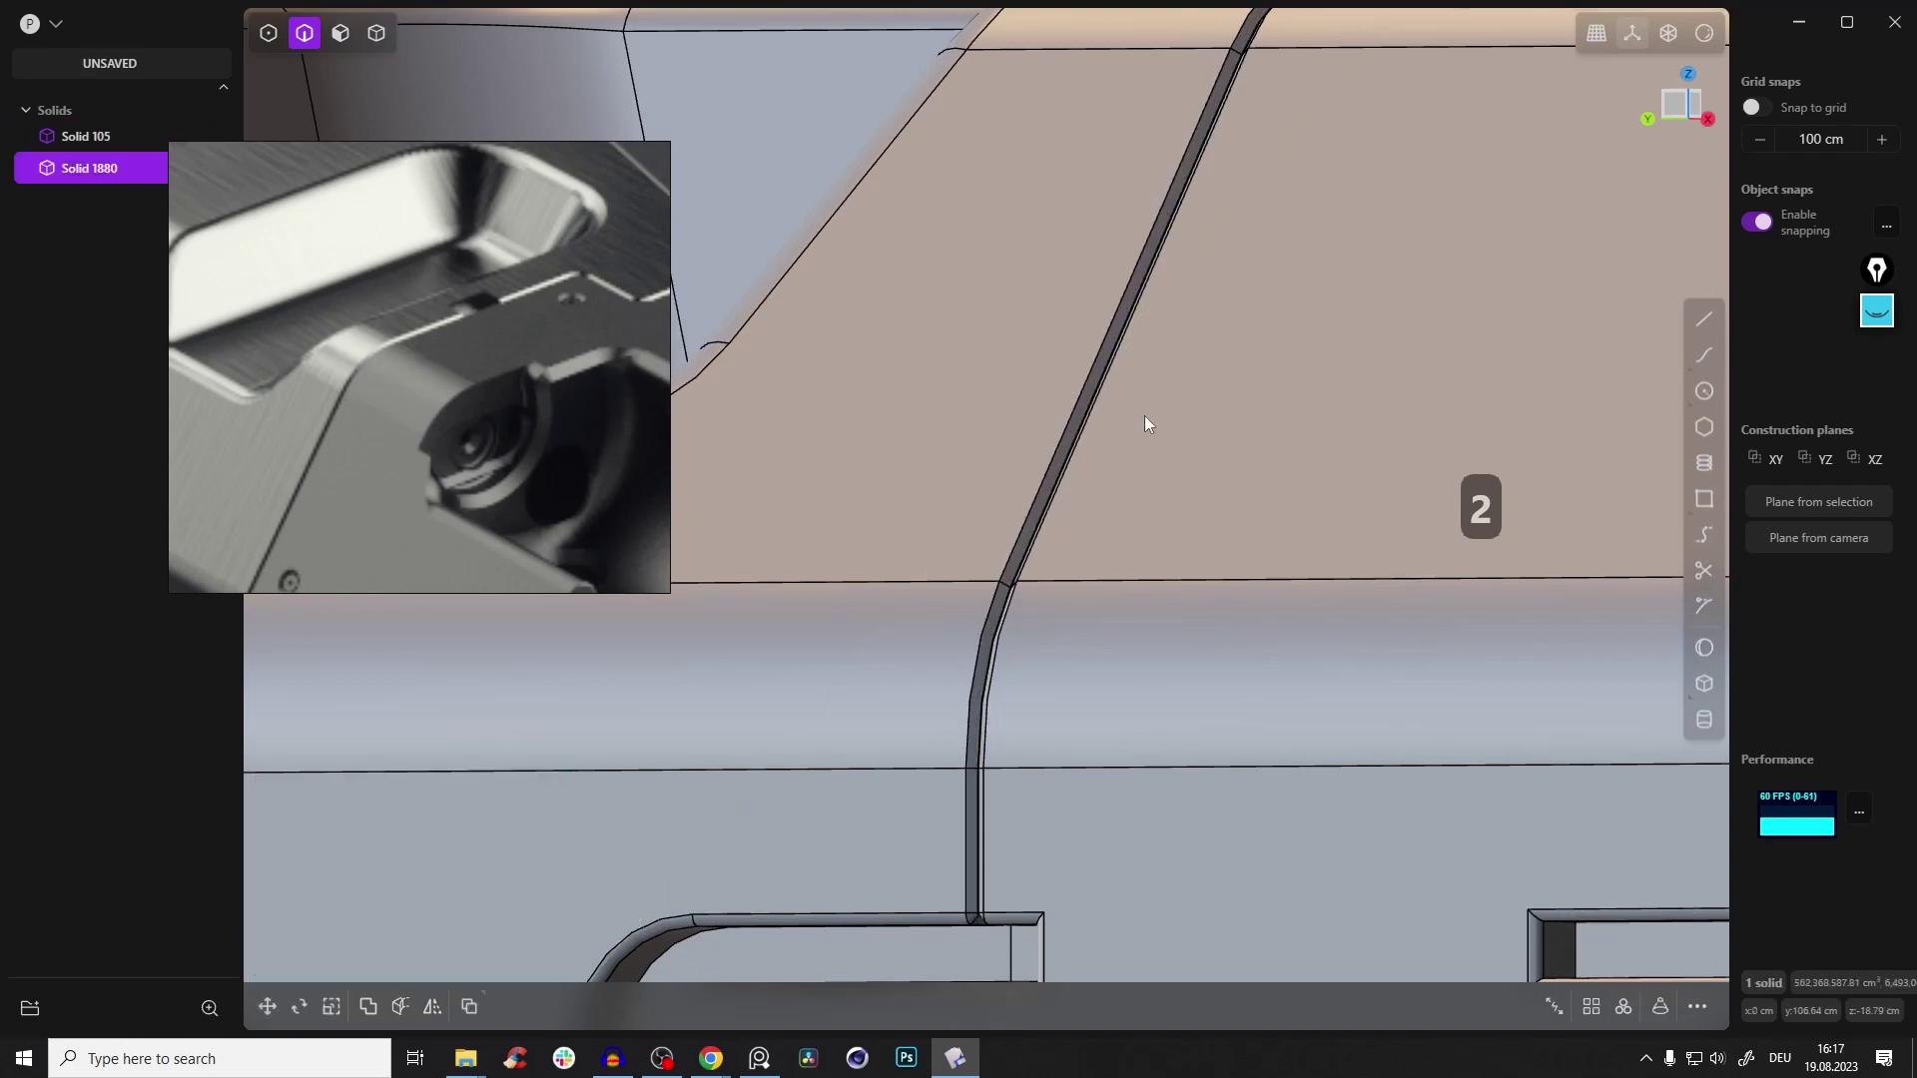
Hide the edge lines and inspect the bevelled seam across the body's upper face and side
scroll(1144, 416, down, 5)
click(1298, 352)
middle_drag(1298, 351, 1278, 419)
right_drag(1277, 419, 1016, 545)
key(e)
scroll(1111, 375, down, 3)
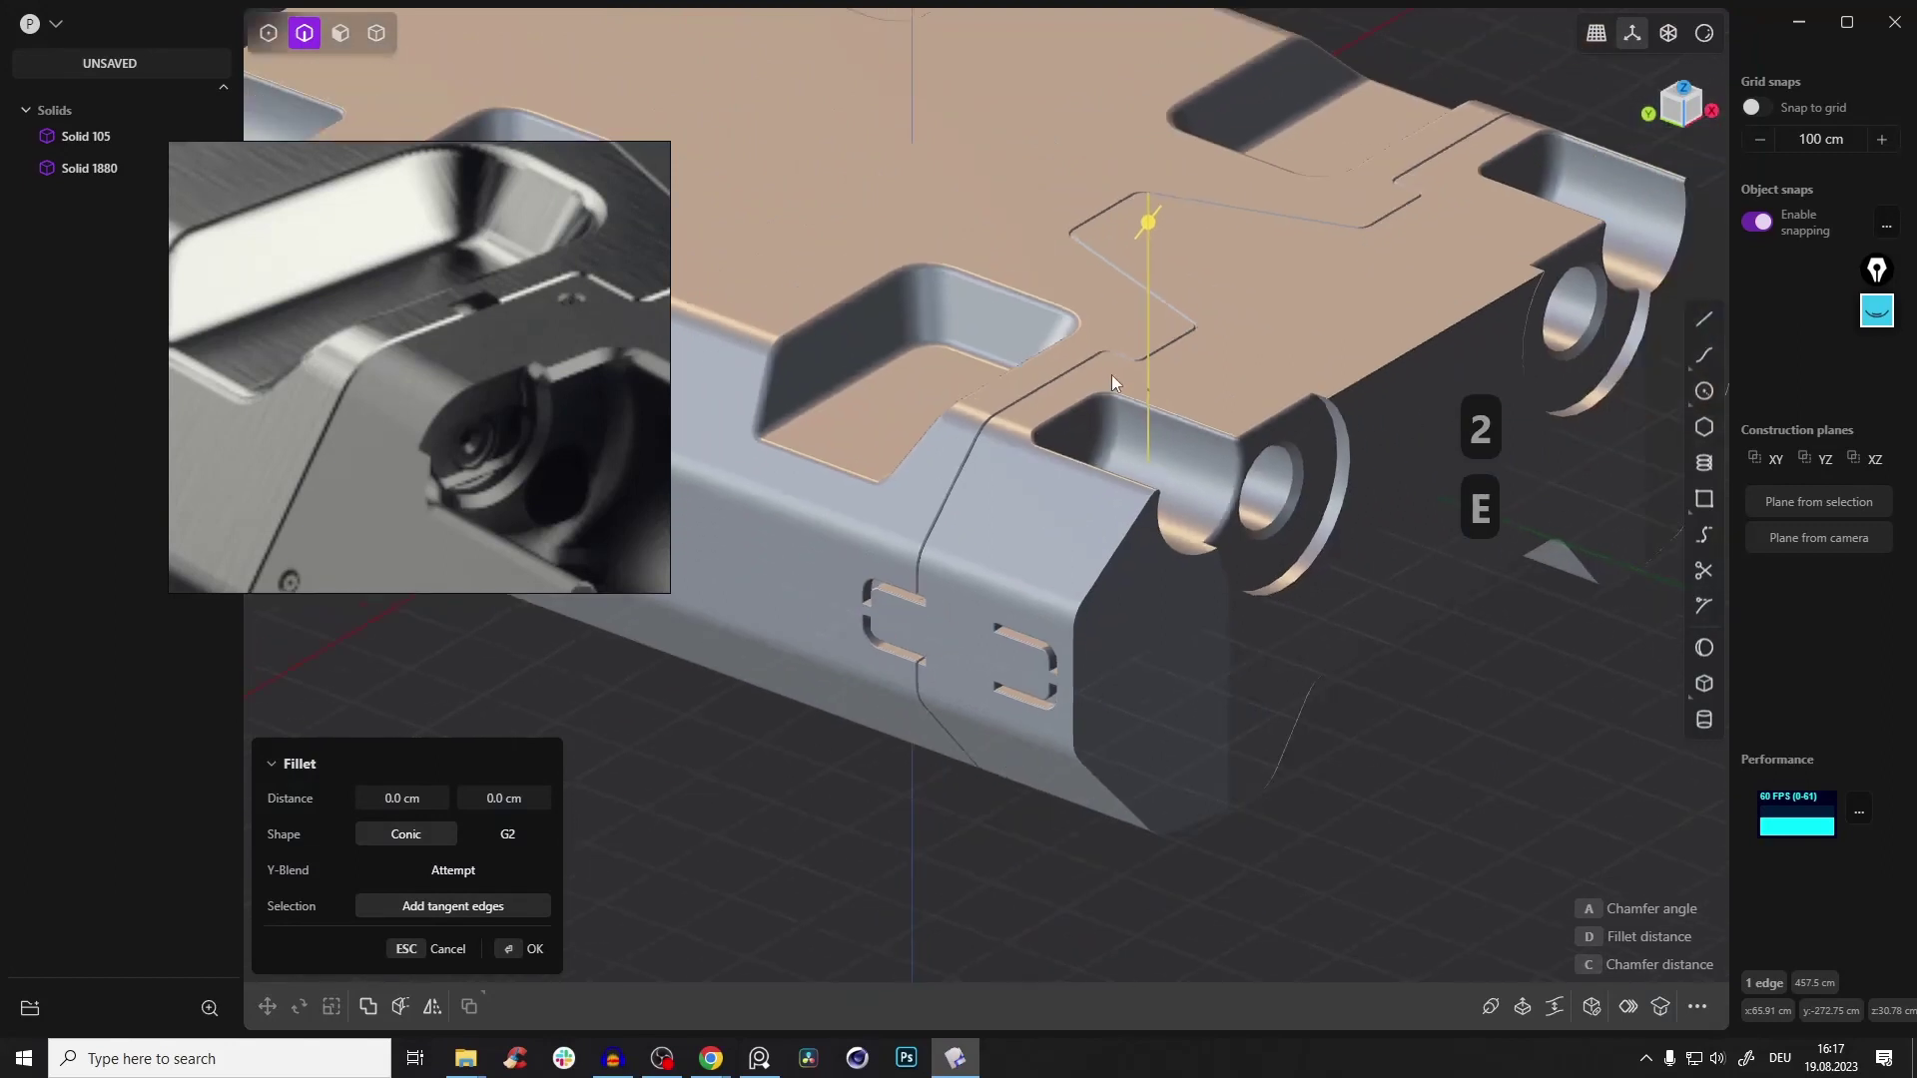
right_drag(1298, 285, 1162, 416)
middle_drag(1162, 416, 1248, 497)
click(1380, 500)
middle_drag(1379, 502, 1171, 290)
scroll(960, 661, up, 5)
key(e)
Inspect the seam where it crosses the bracket-shaped side slots, with the edge lines shown and hidden
middle_drag(997, 564, 1066, 461)
middle_drag(1254, 532, 955, 129)
key(e)
scroll(955, 90, up, 6)
key(e)
shift+middle_drag(956, 222, 1088, 501)
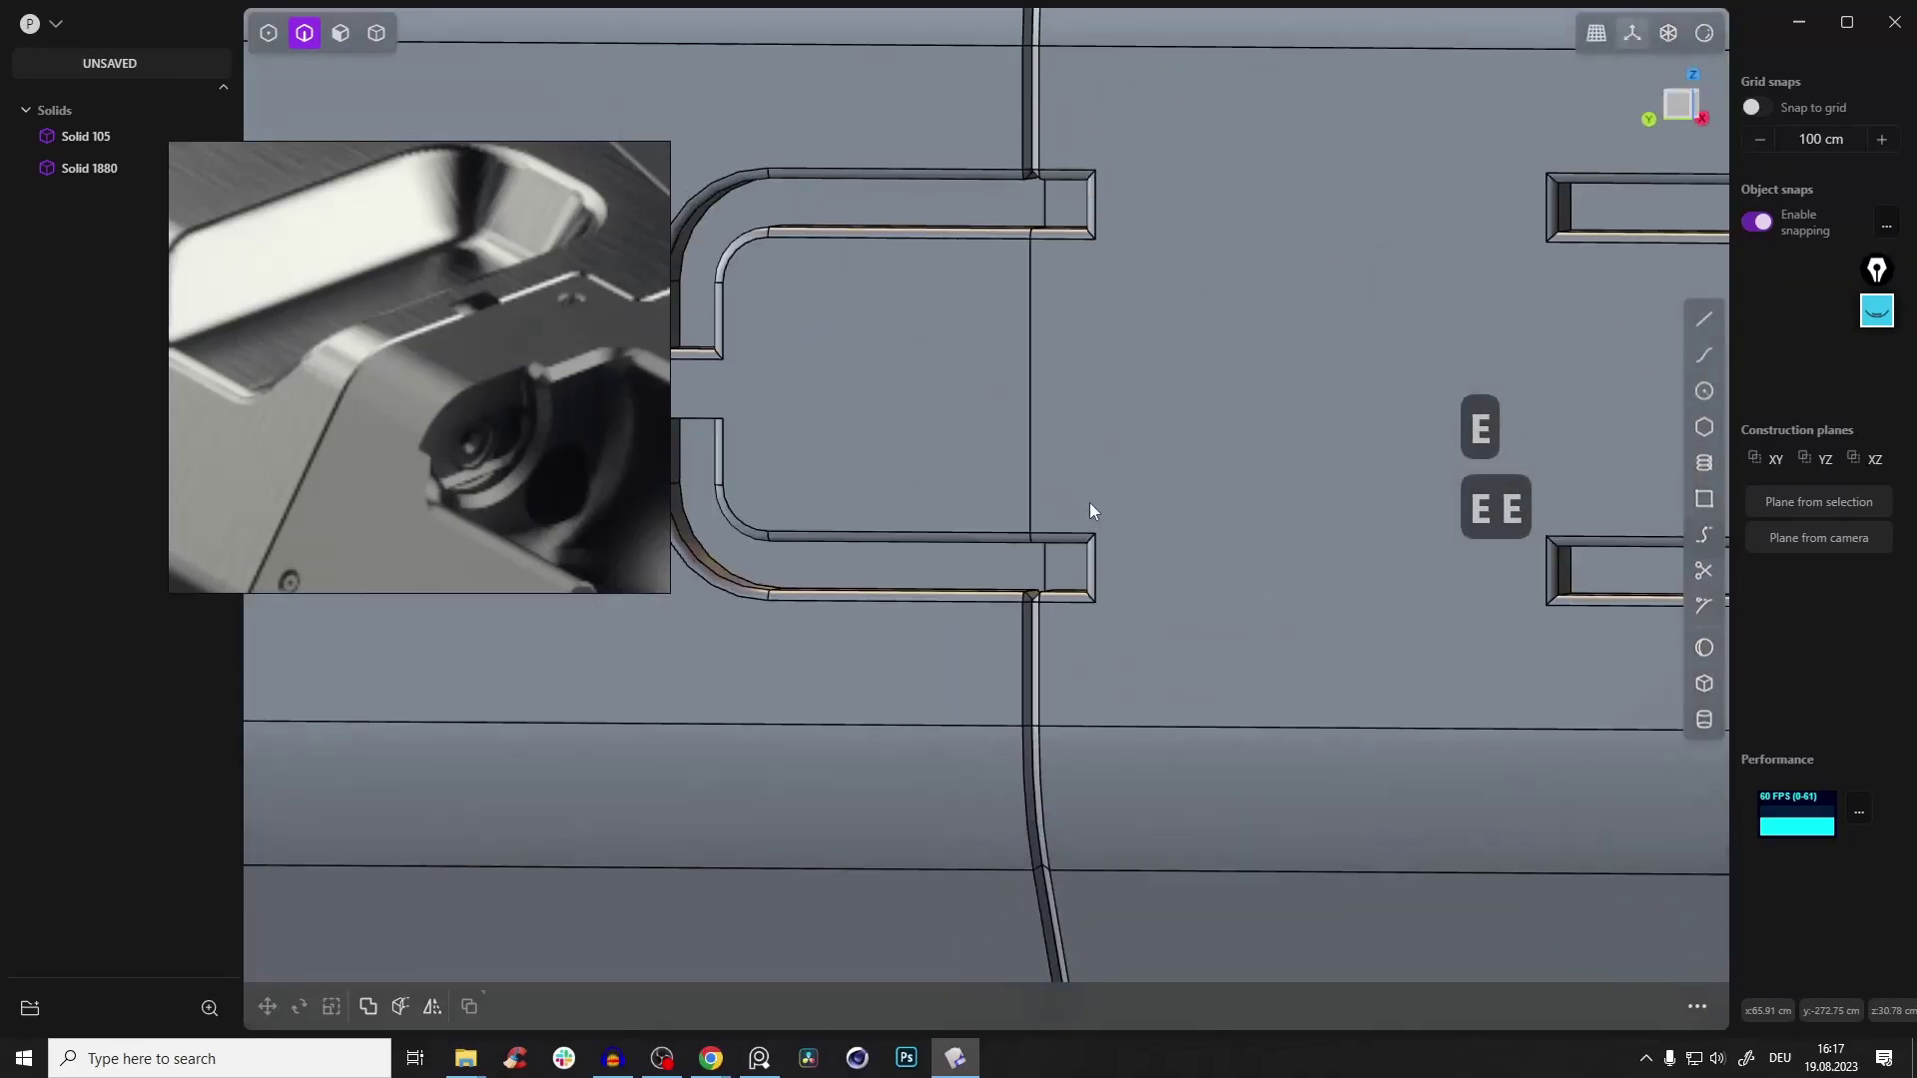
scroll(1015, 345, down, 5)
key(e)
scroll(1098, 352, down, 6)
middle_drag(1156, 291, 1046, 605)
scroll(367, 380, down, 3)
Examine the reference image's end section, including the round recesses, the small pocket between them and the screws on the side
middle_drag(466, 415, 308, 365)
scroll(517, 417, down, 1)
middle_drag(519, 419, 493, 423)
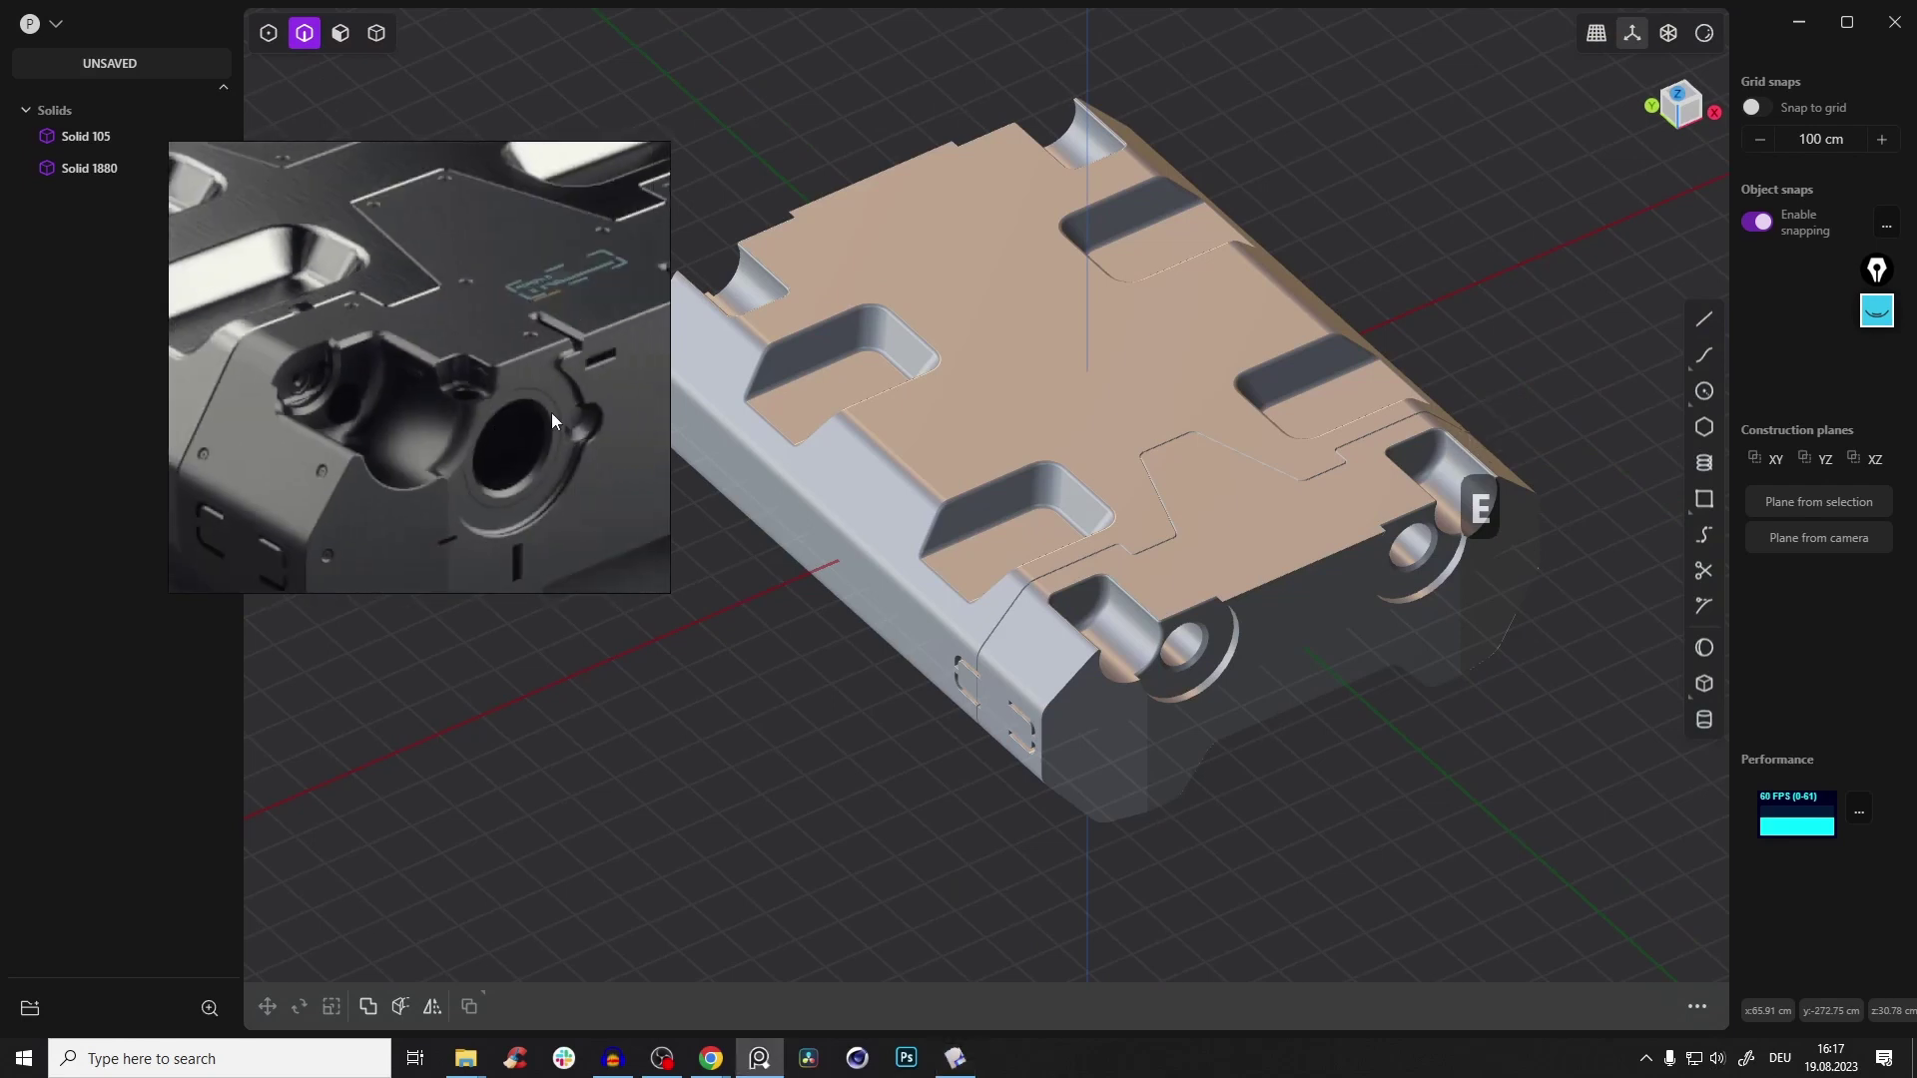
scroll(611, 431, up, 3)
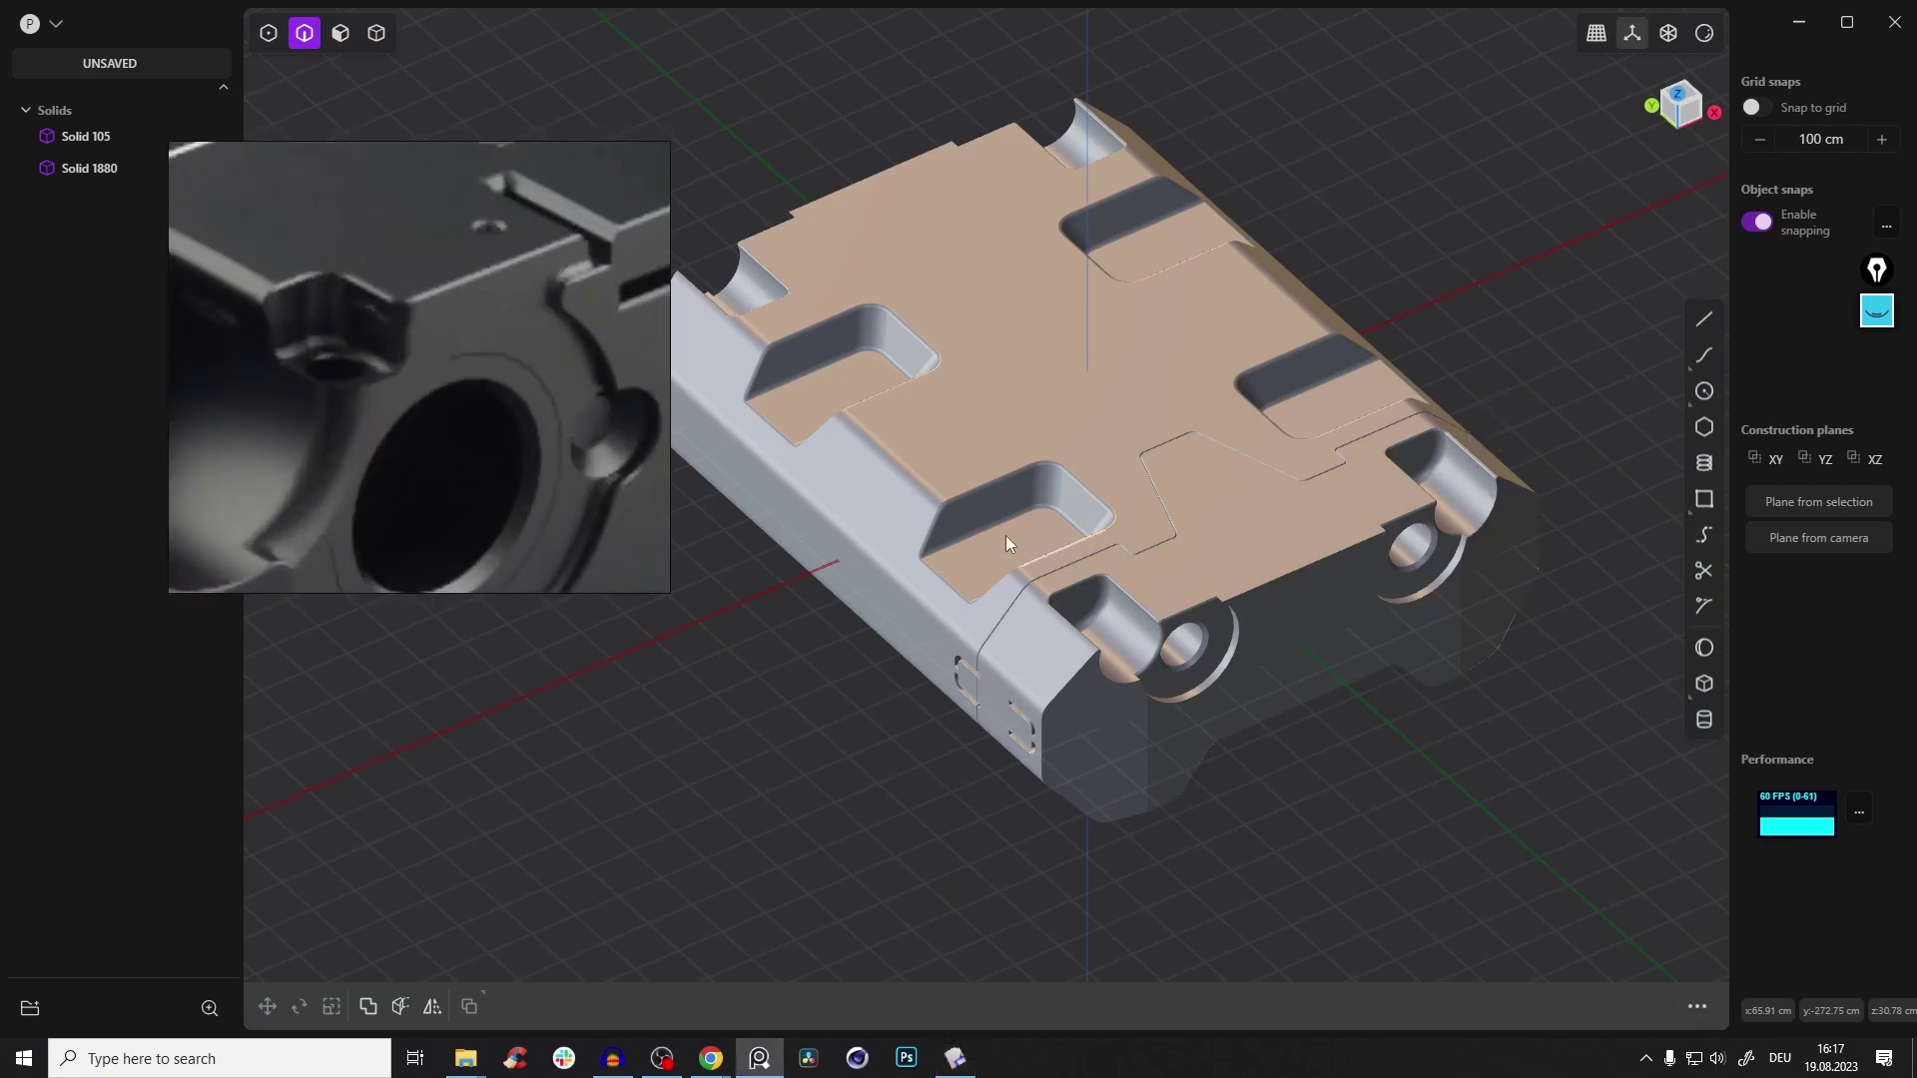
middle_drag(356, 289, 495, 410)
scroll(335, 378, down, 4)
scroll(431, 381, up, 2)
scroll(451, 386, down, 3)
scroll(395, 368, down, 4)
middle_drag(394, 374, 509, 363)
scroll(361, 359, up, 3)
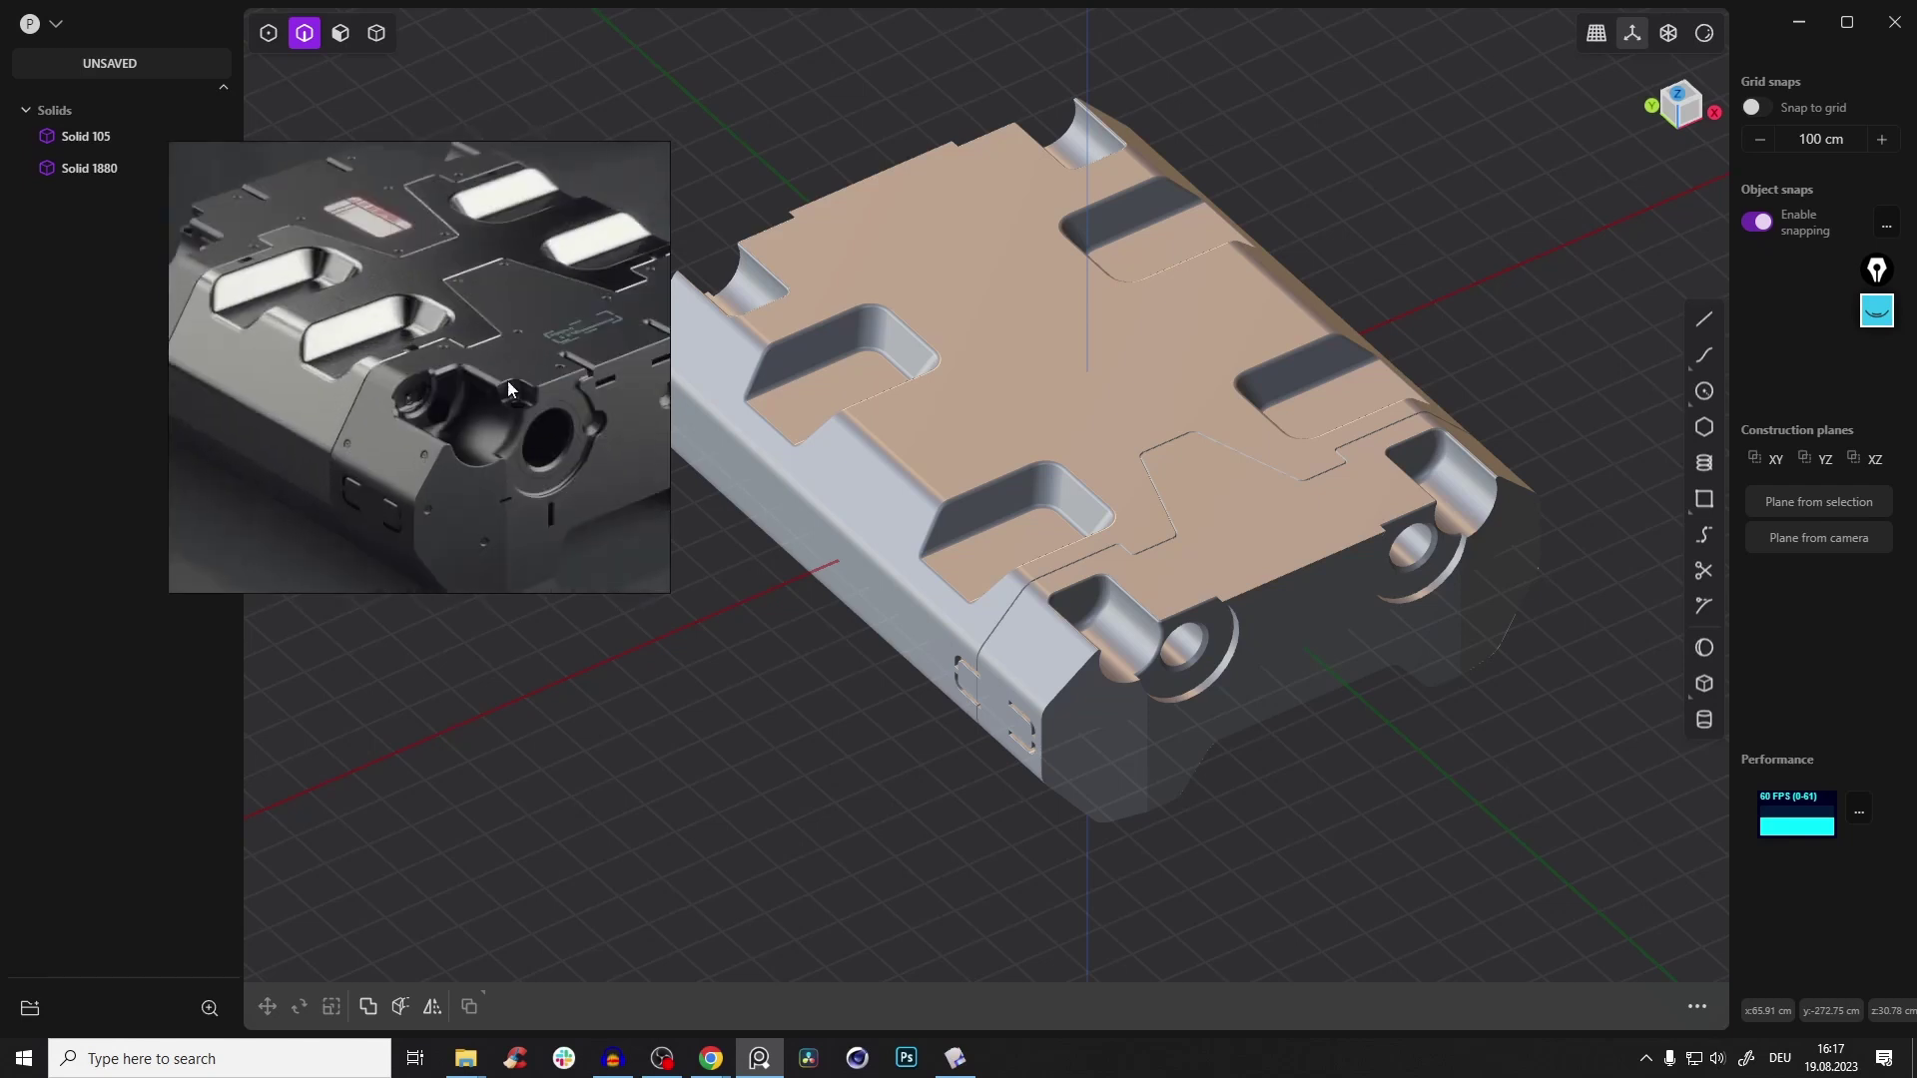
scroll(429, 514, up, 3)
middle_drag(432, 492, 421, 288)
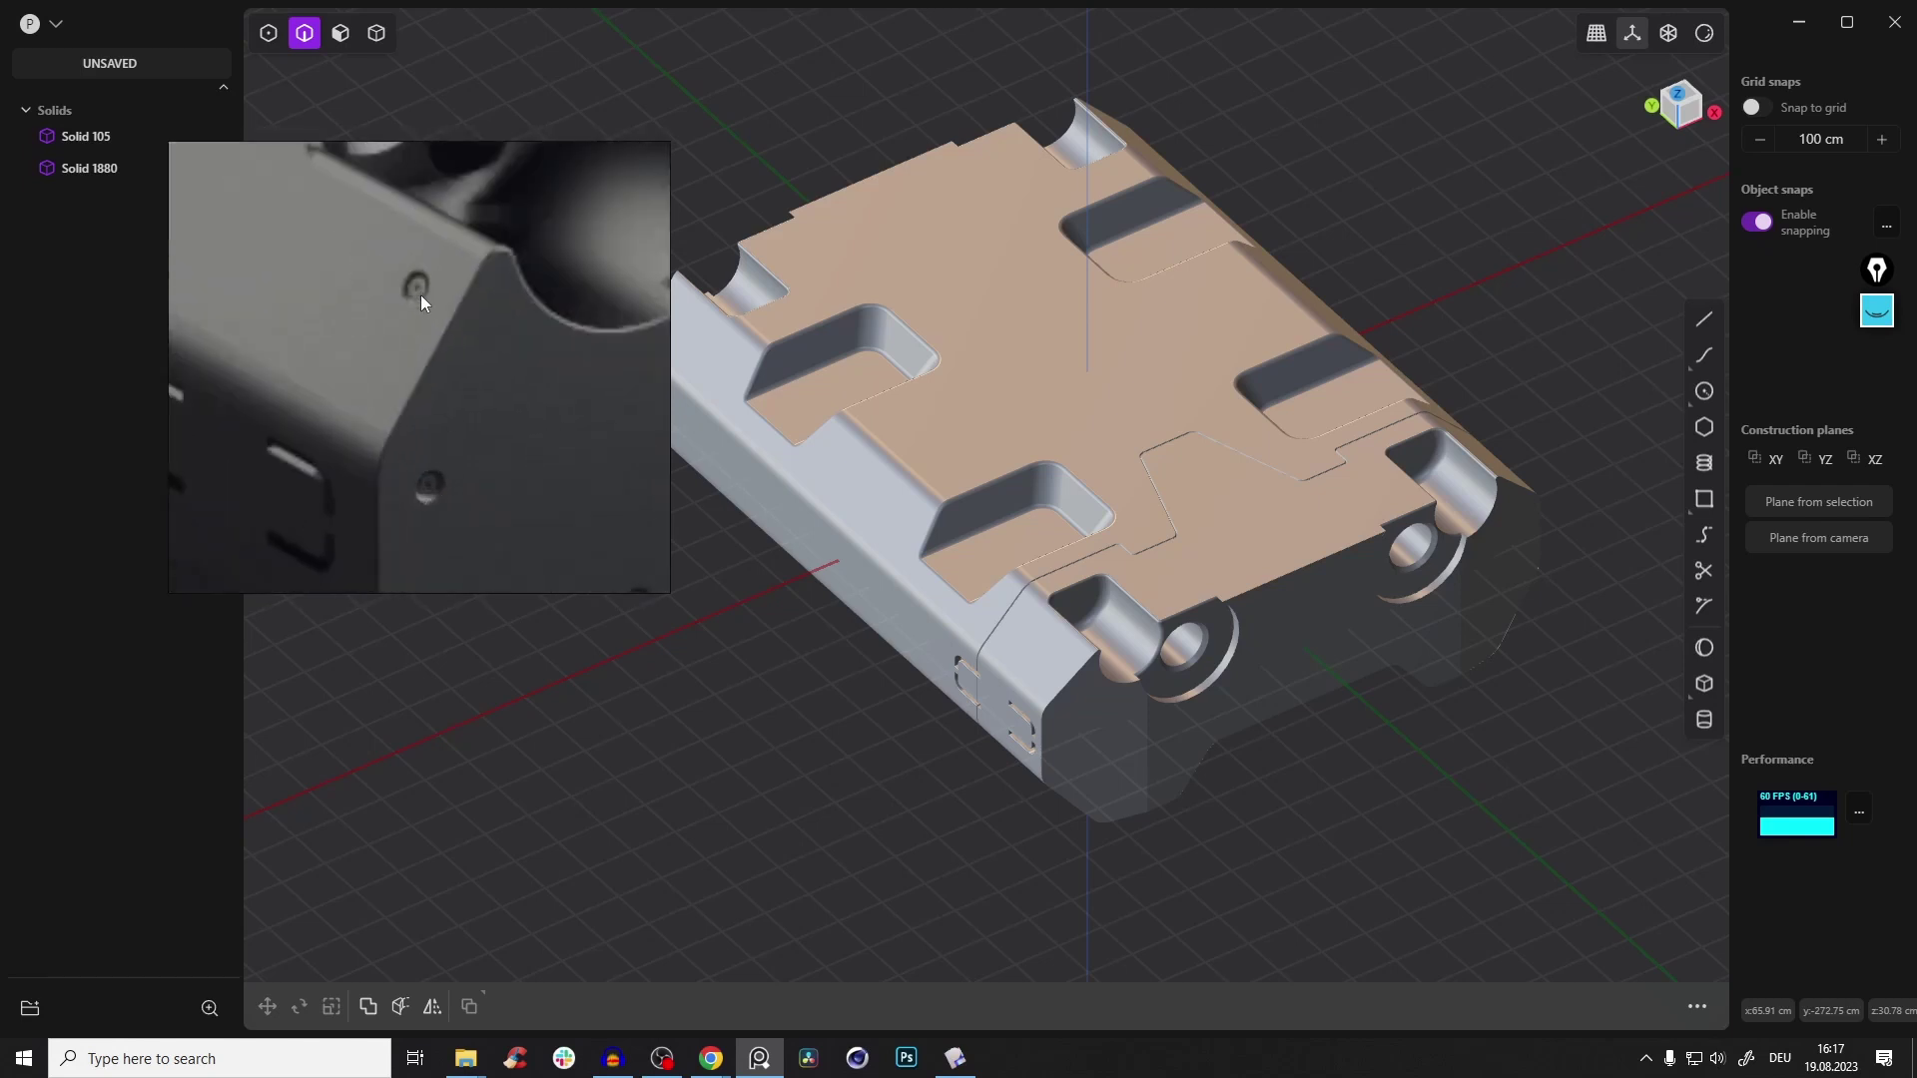
scroll(481, 344, down, 5)
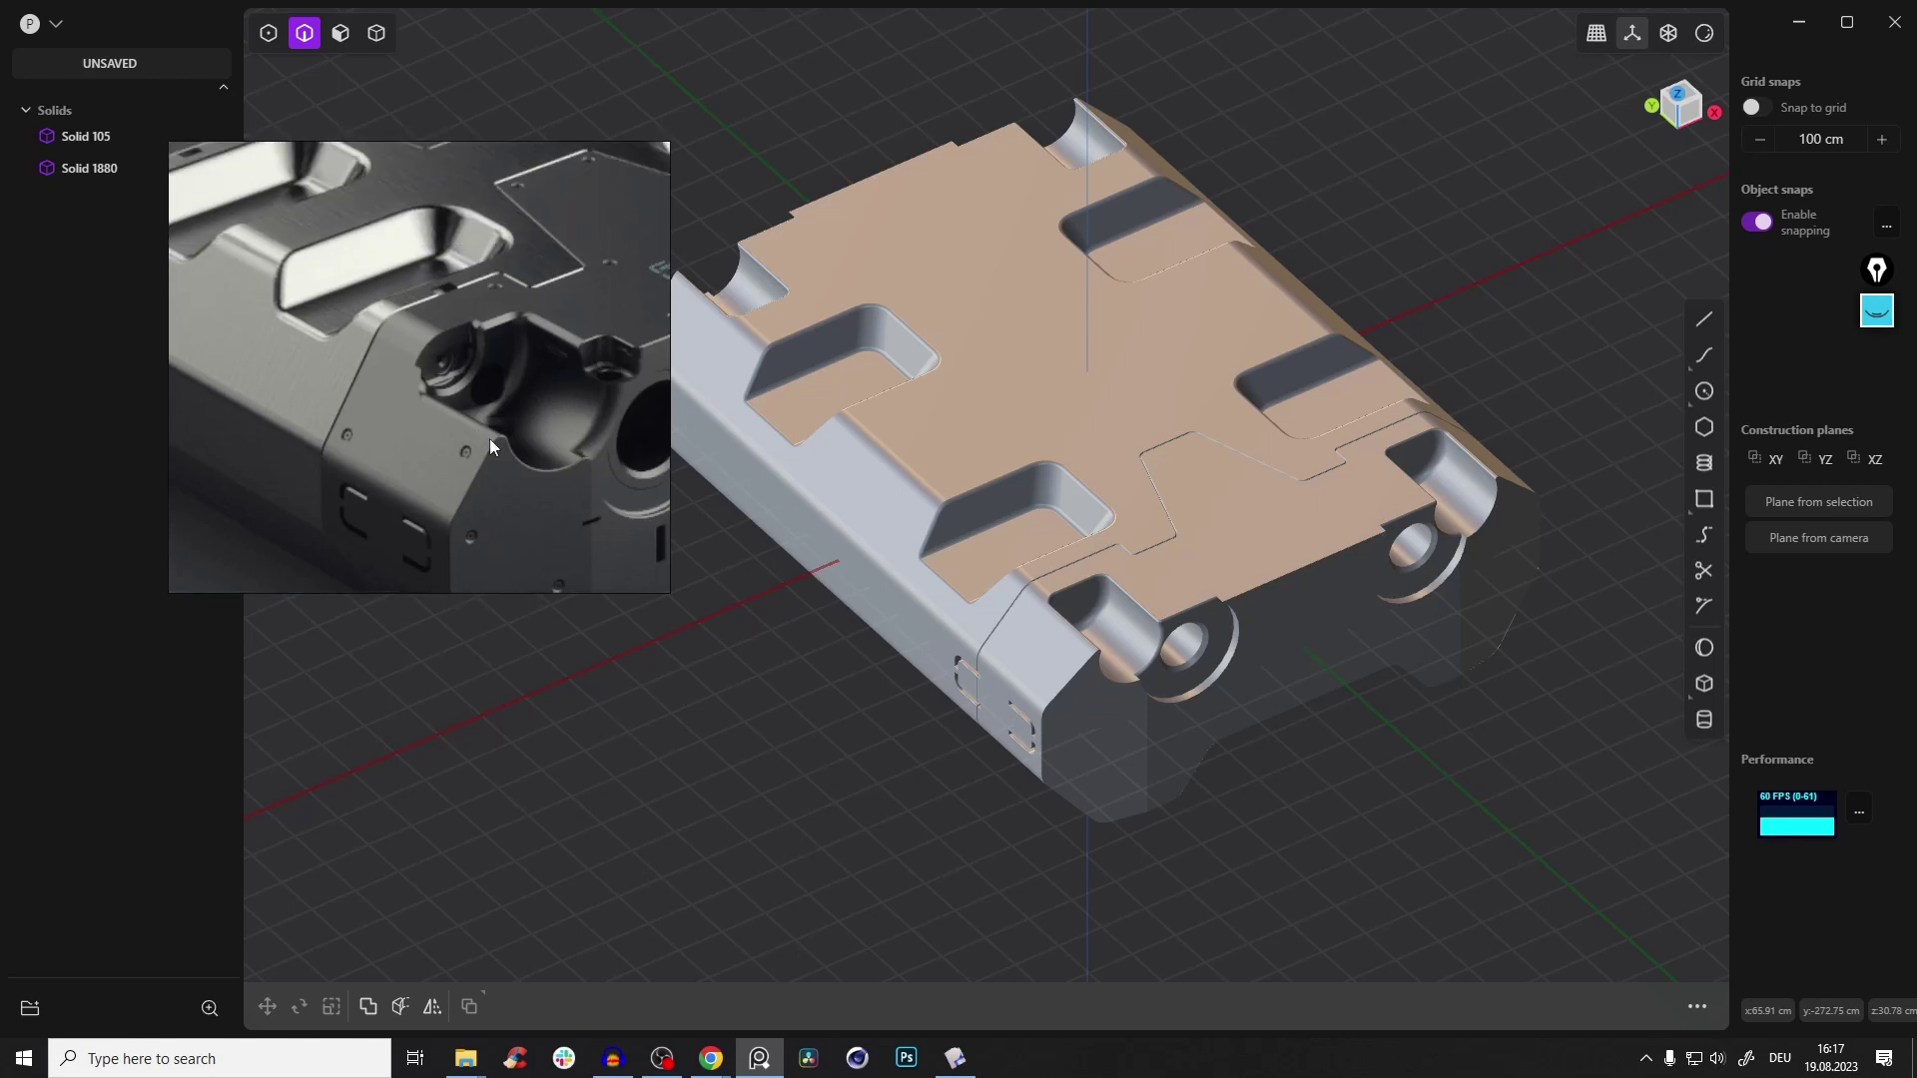
Put the reference image away, look through the Plasticity course page in the browser, and return to the model in Plasticity
click(760, 1059)
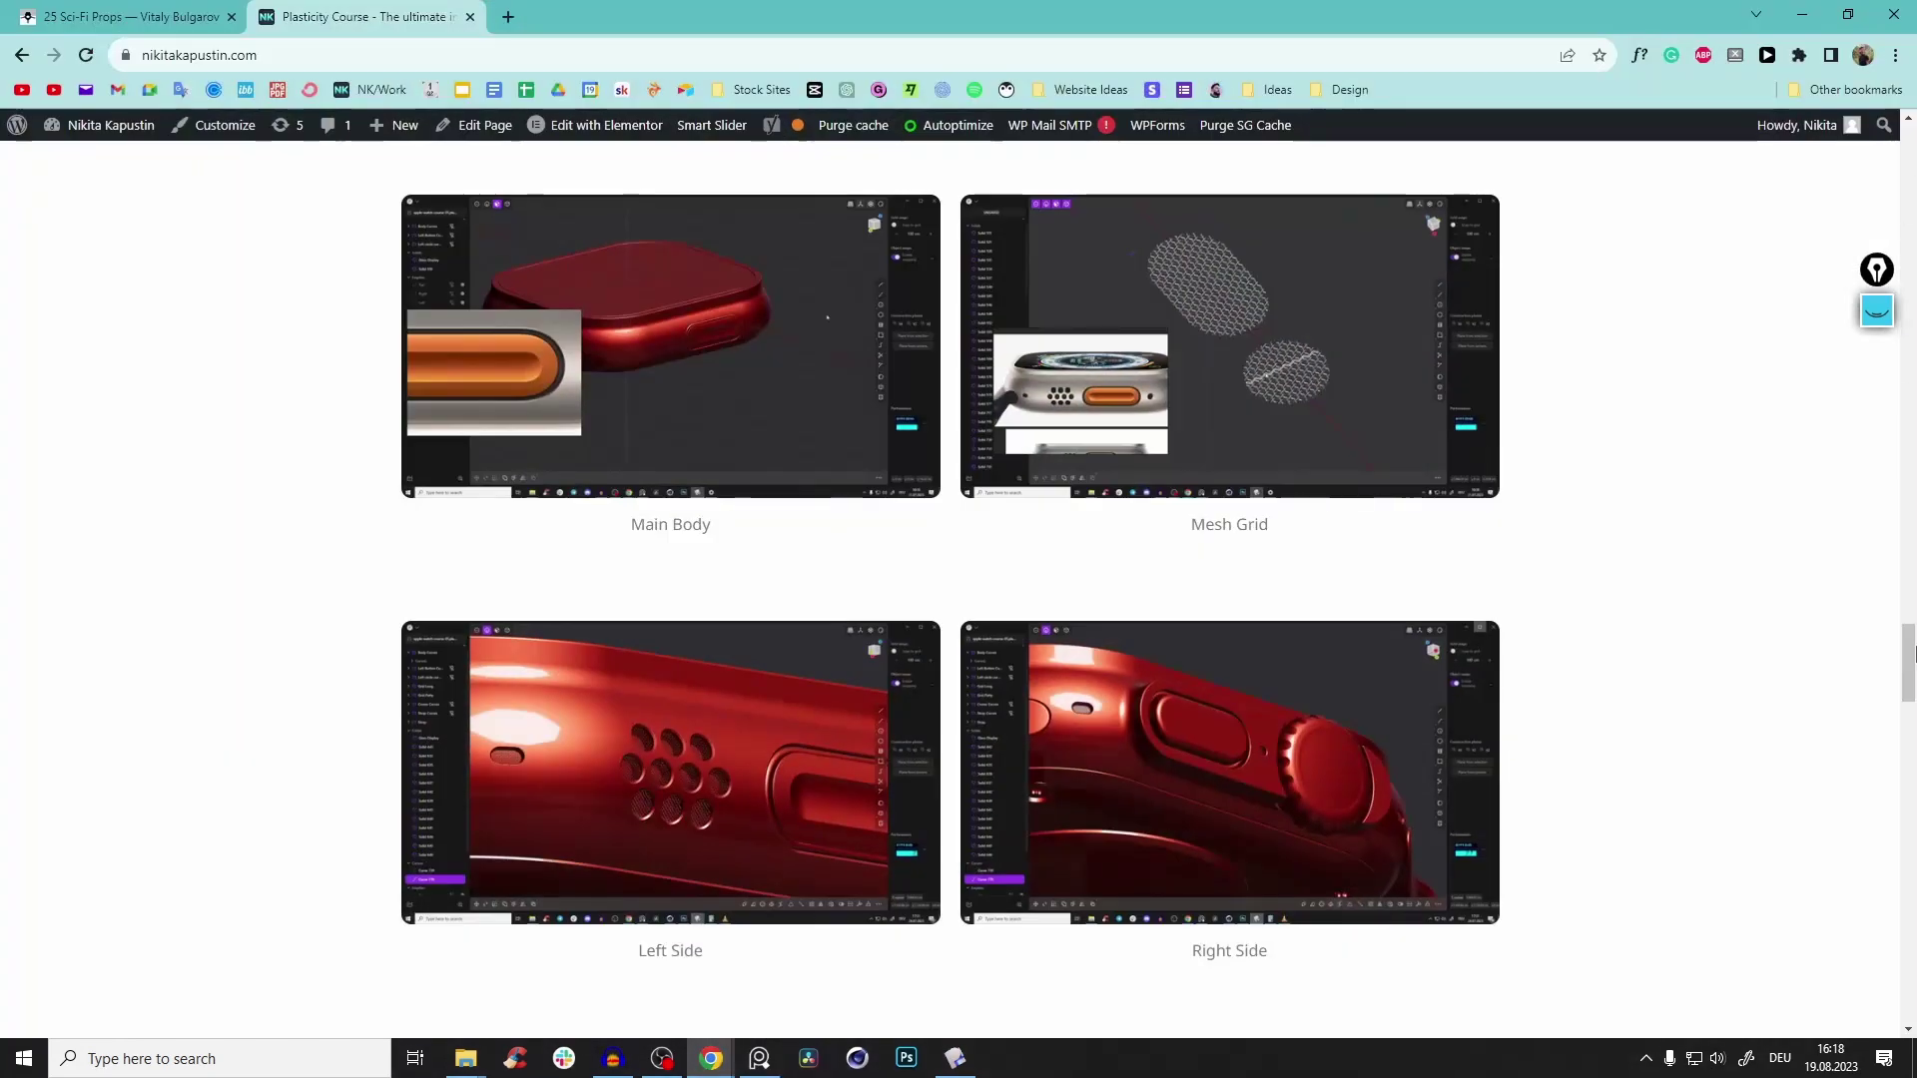
drag(1910, 666, 1907, 176)
scroll(1257, 529, down, 7)
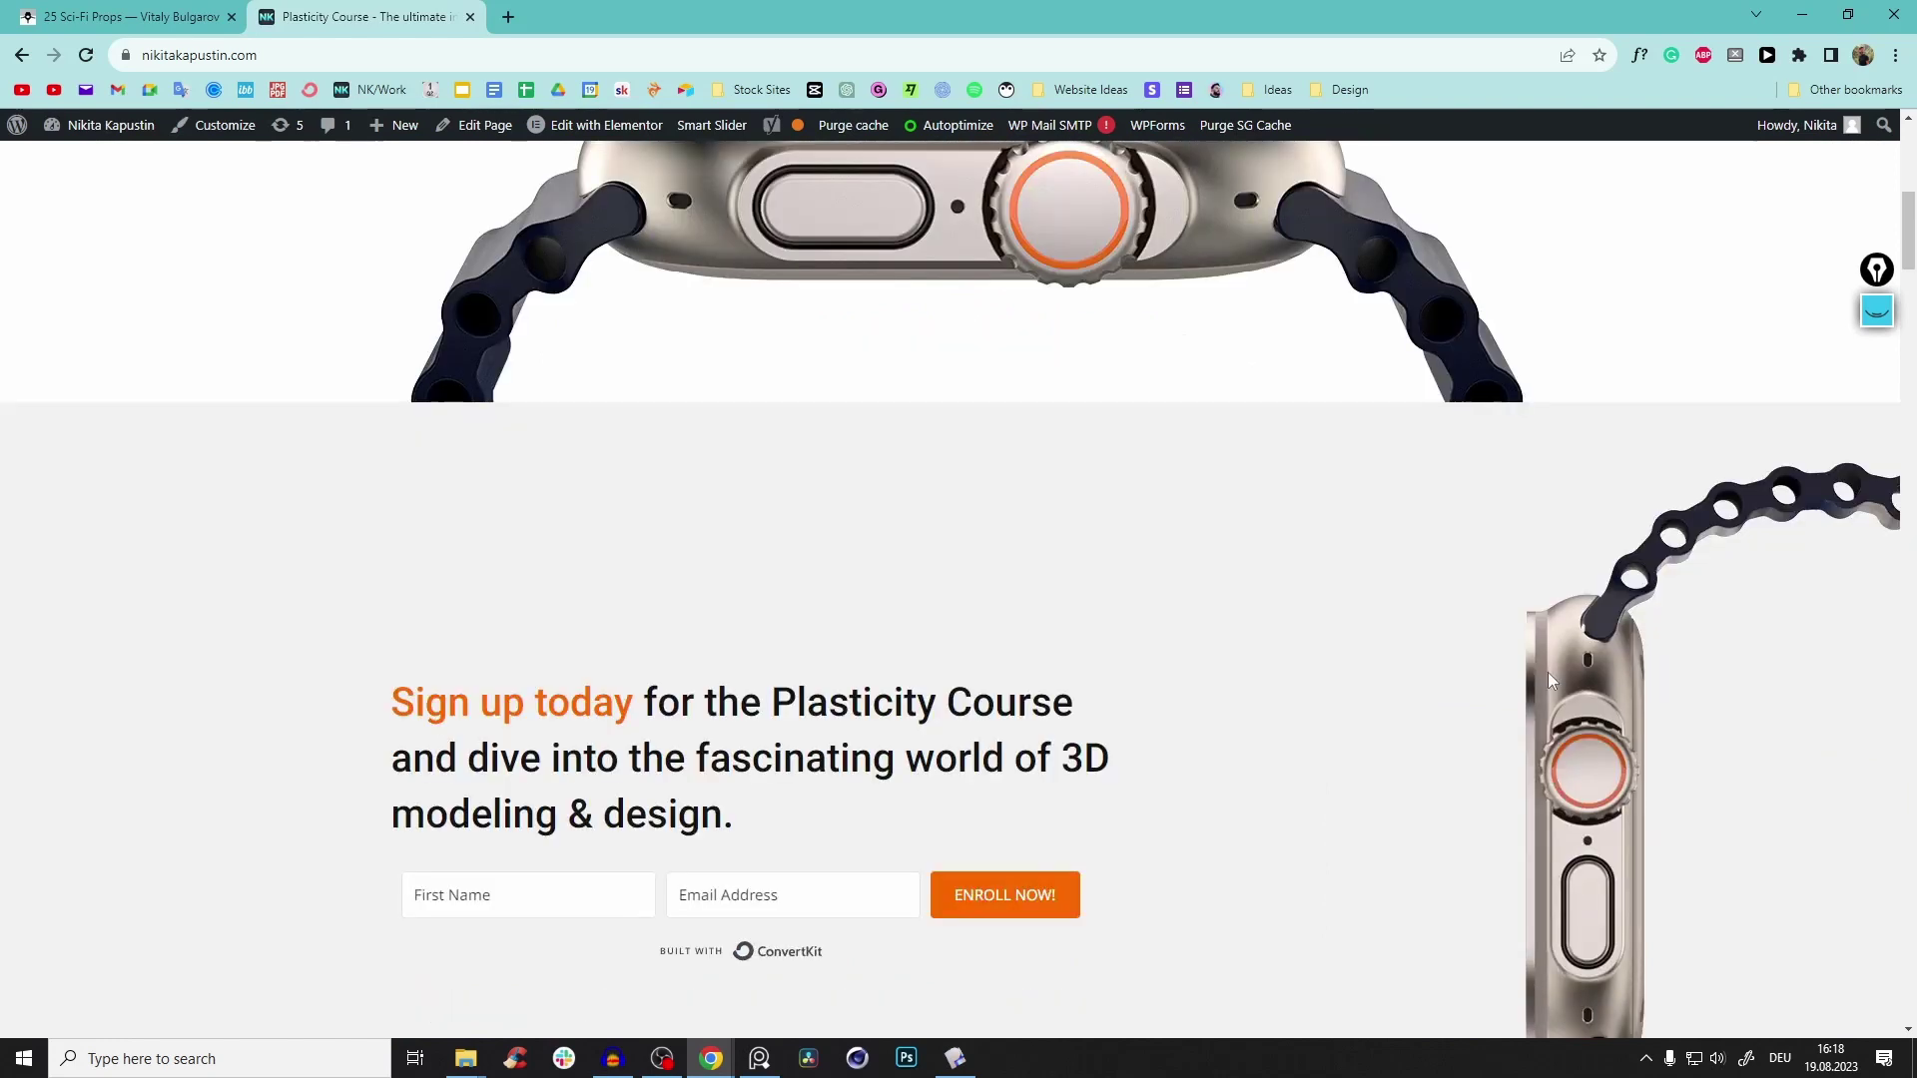
scroll(1005, 313, up, 2)
scroll(1474, 548, down, 7)
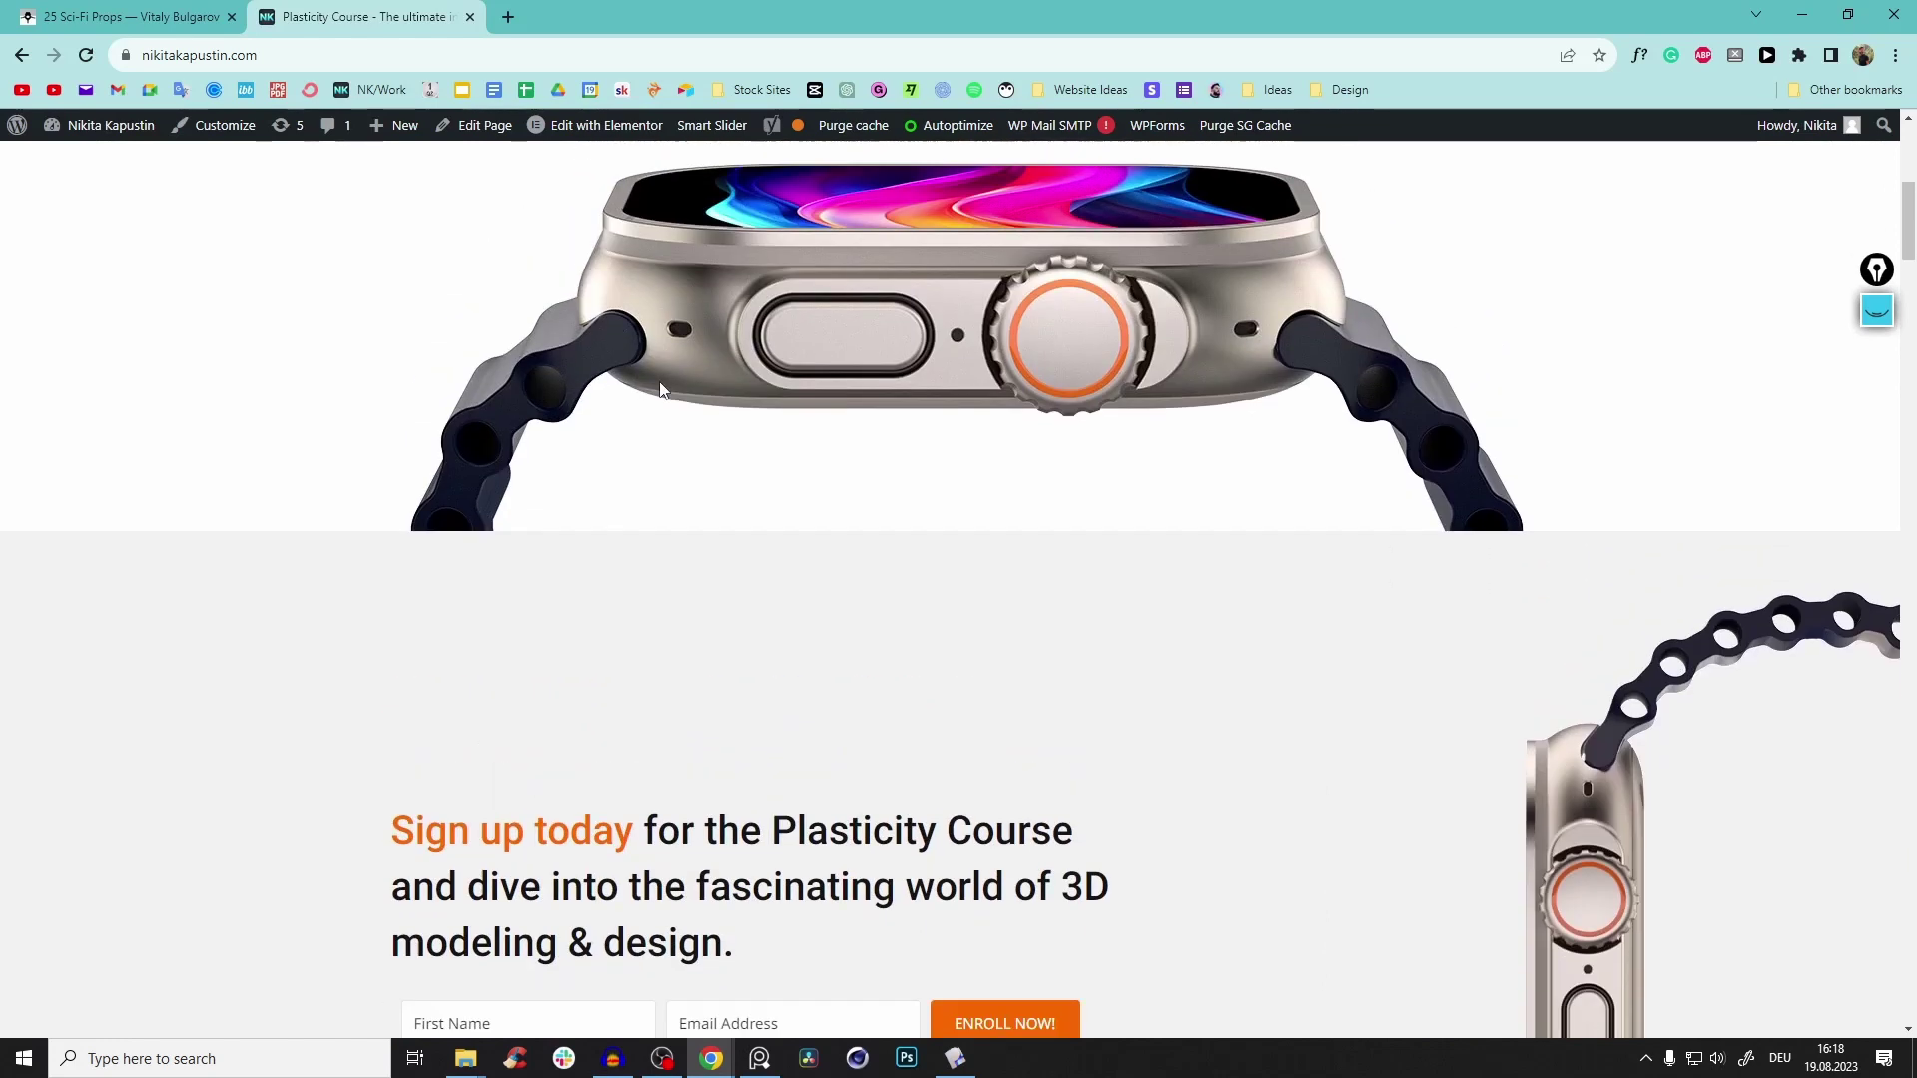
scroll(1437, 548, down, 2)
scroll(1050, 373, up, 9)
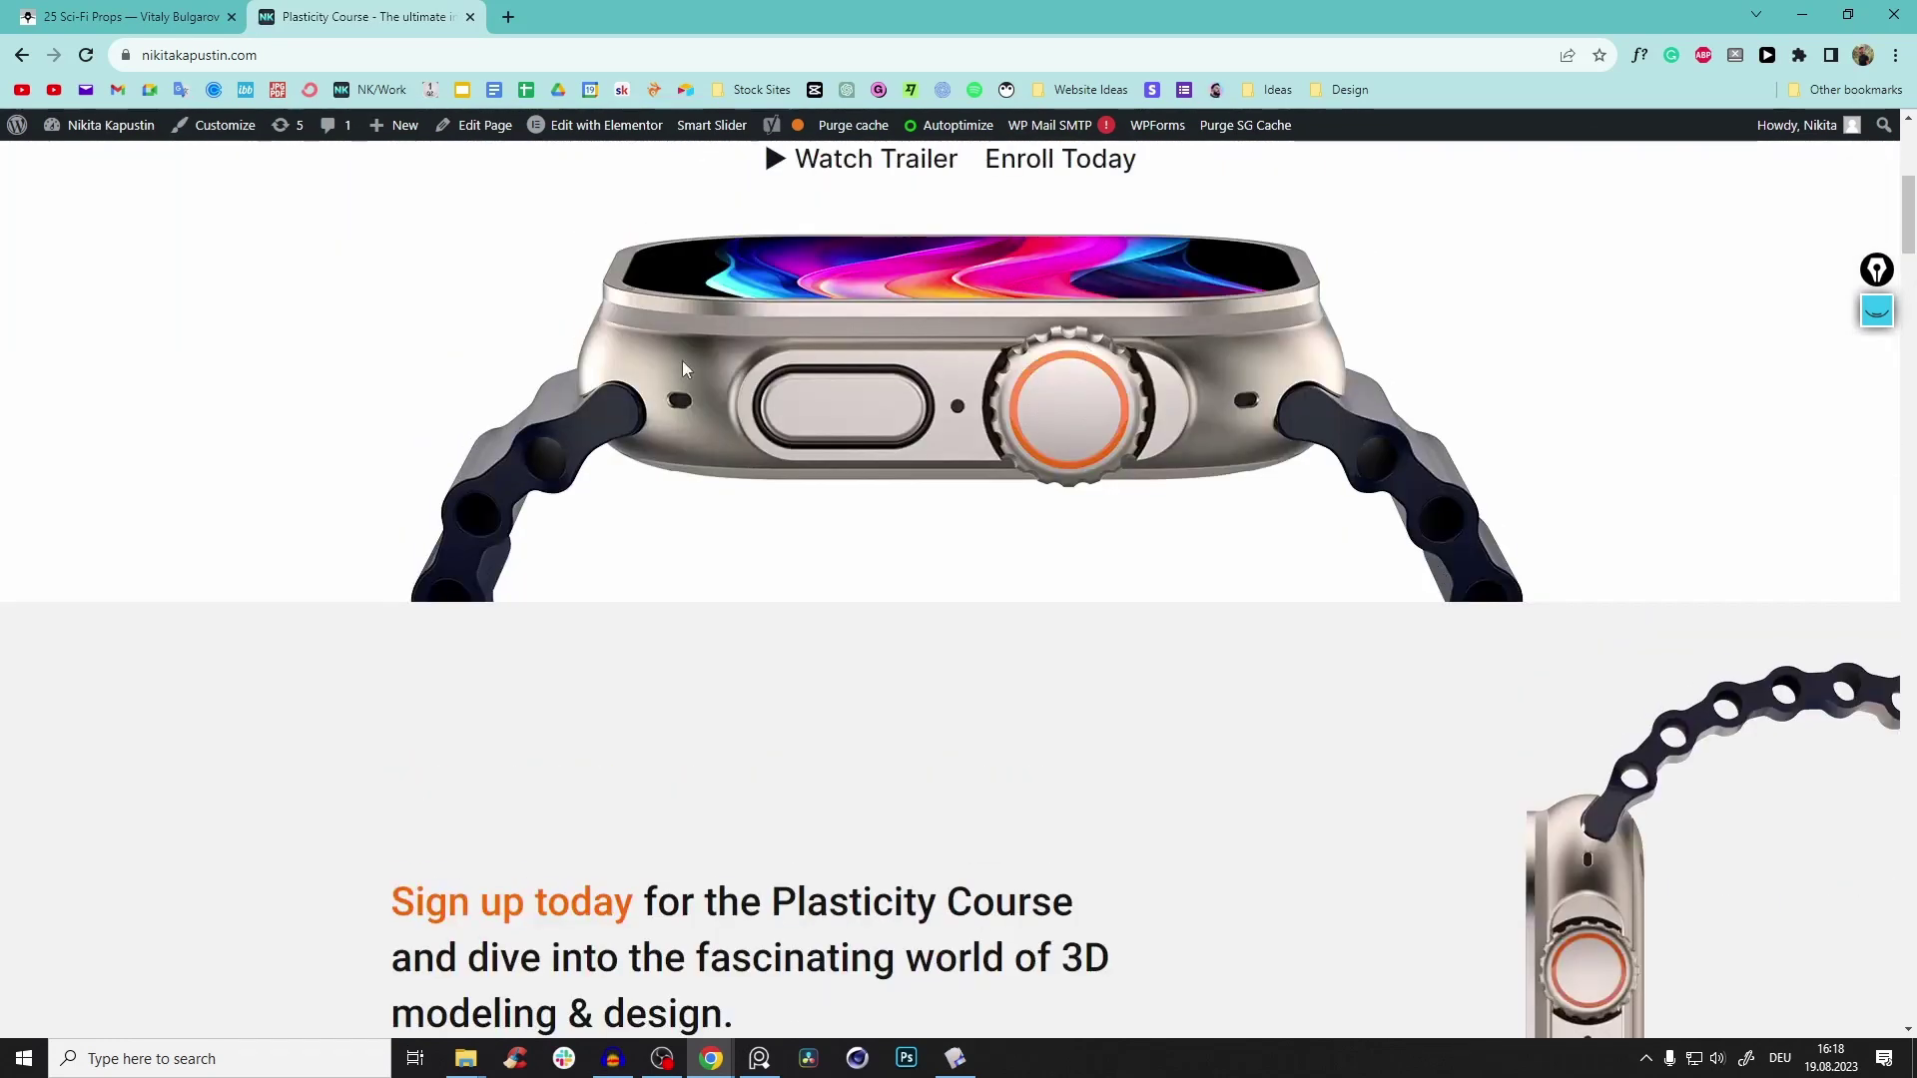
scroll(1098, 395, down, 14)
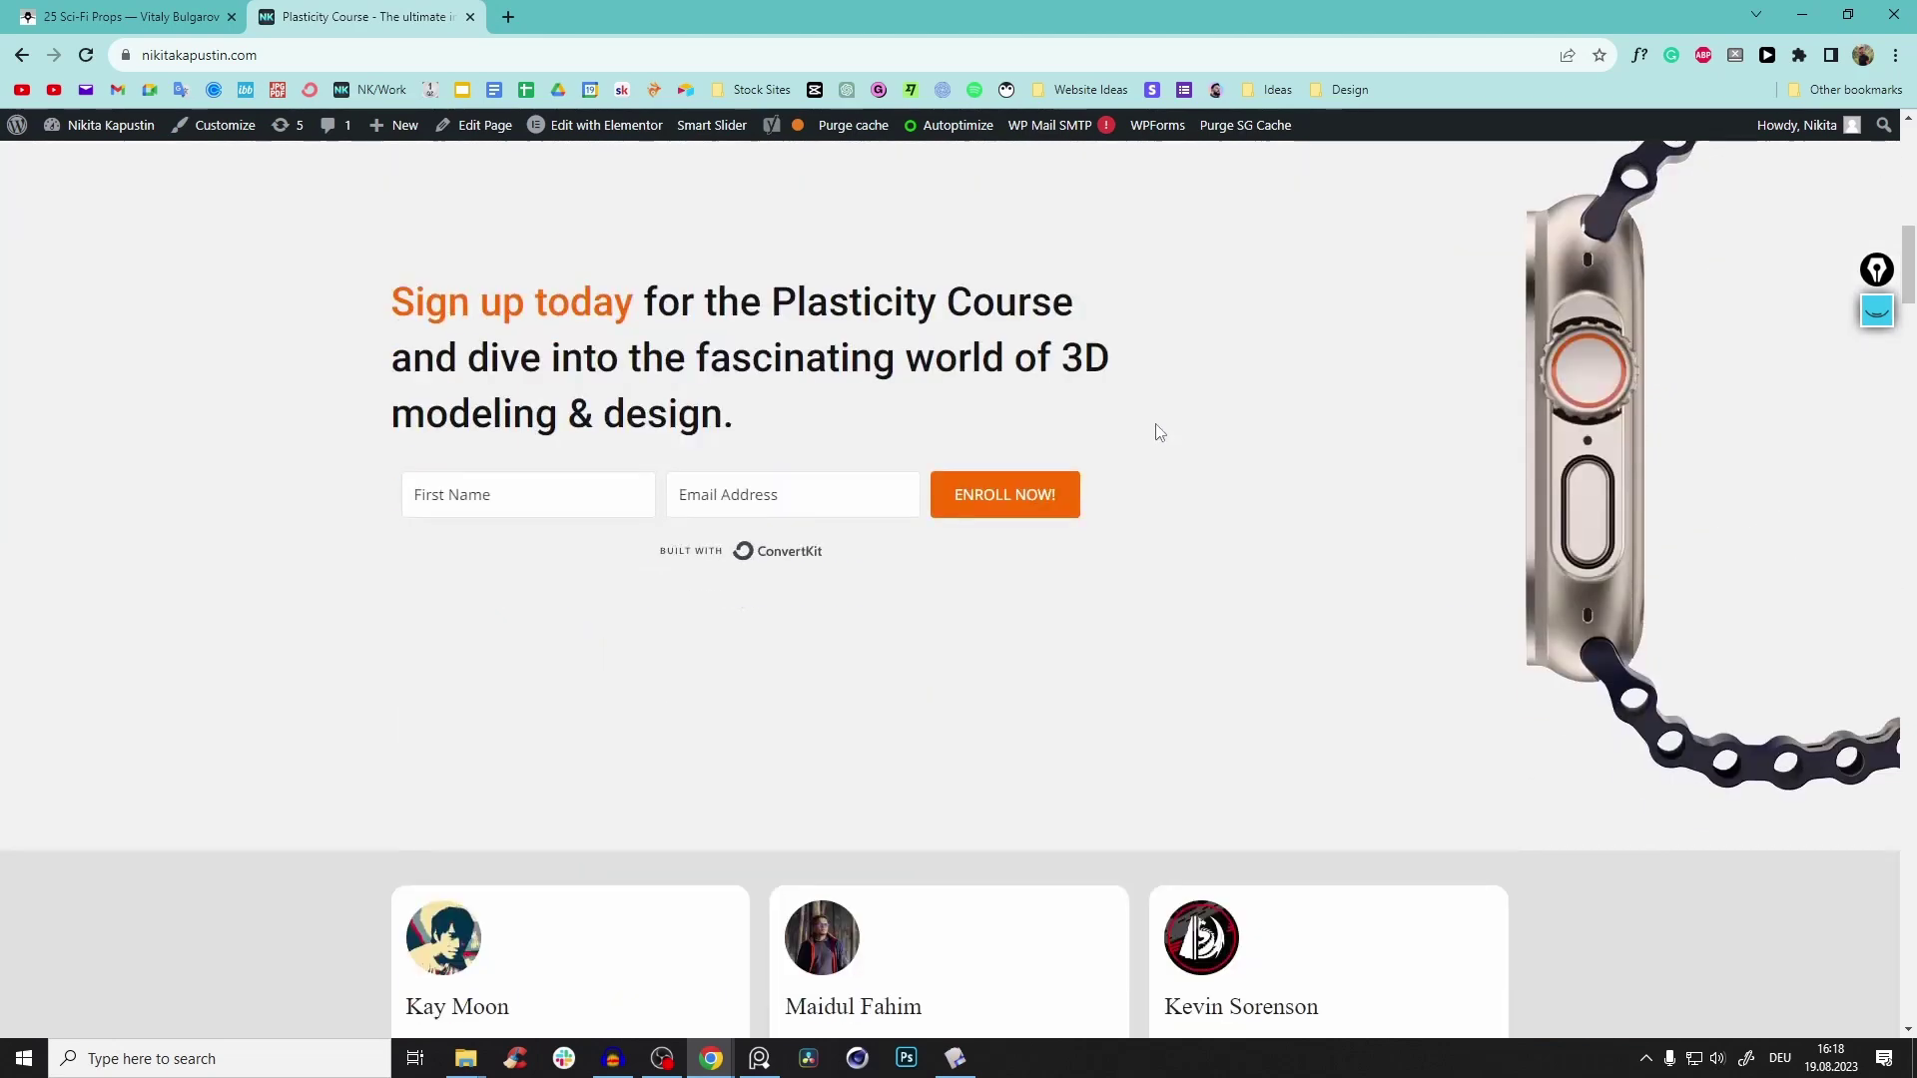
drag(1909, 345, 1914, 686)
scroll(649, 544, up, 5)
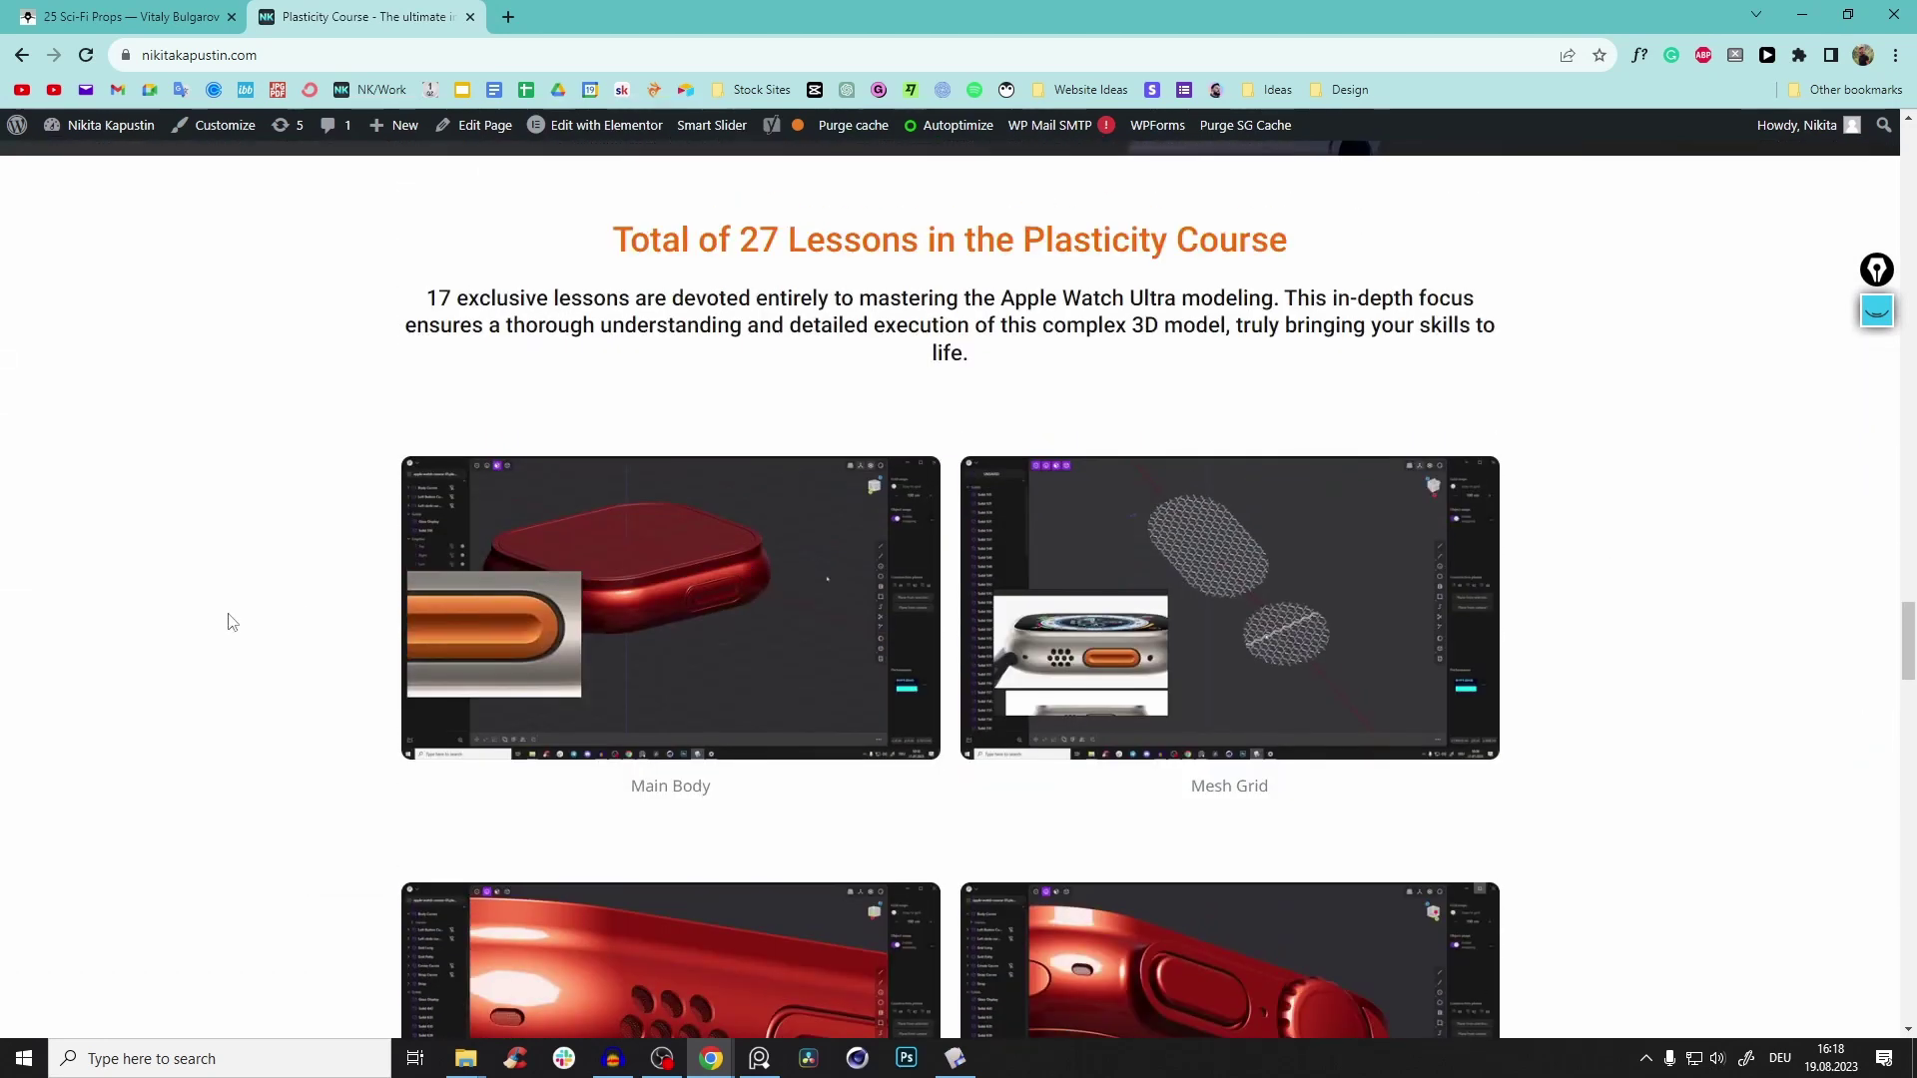
scroll(1018, 505, up, 1)
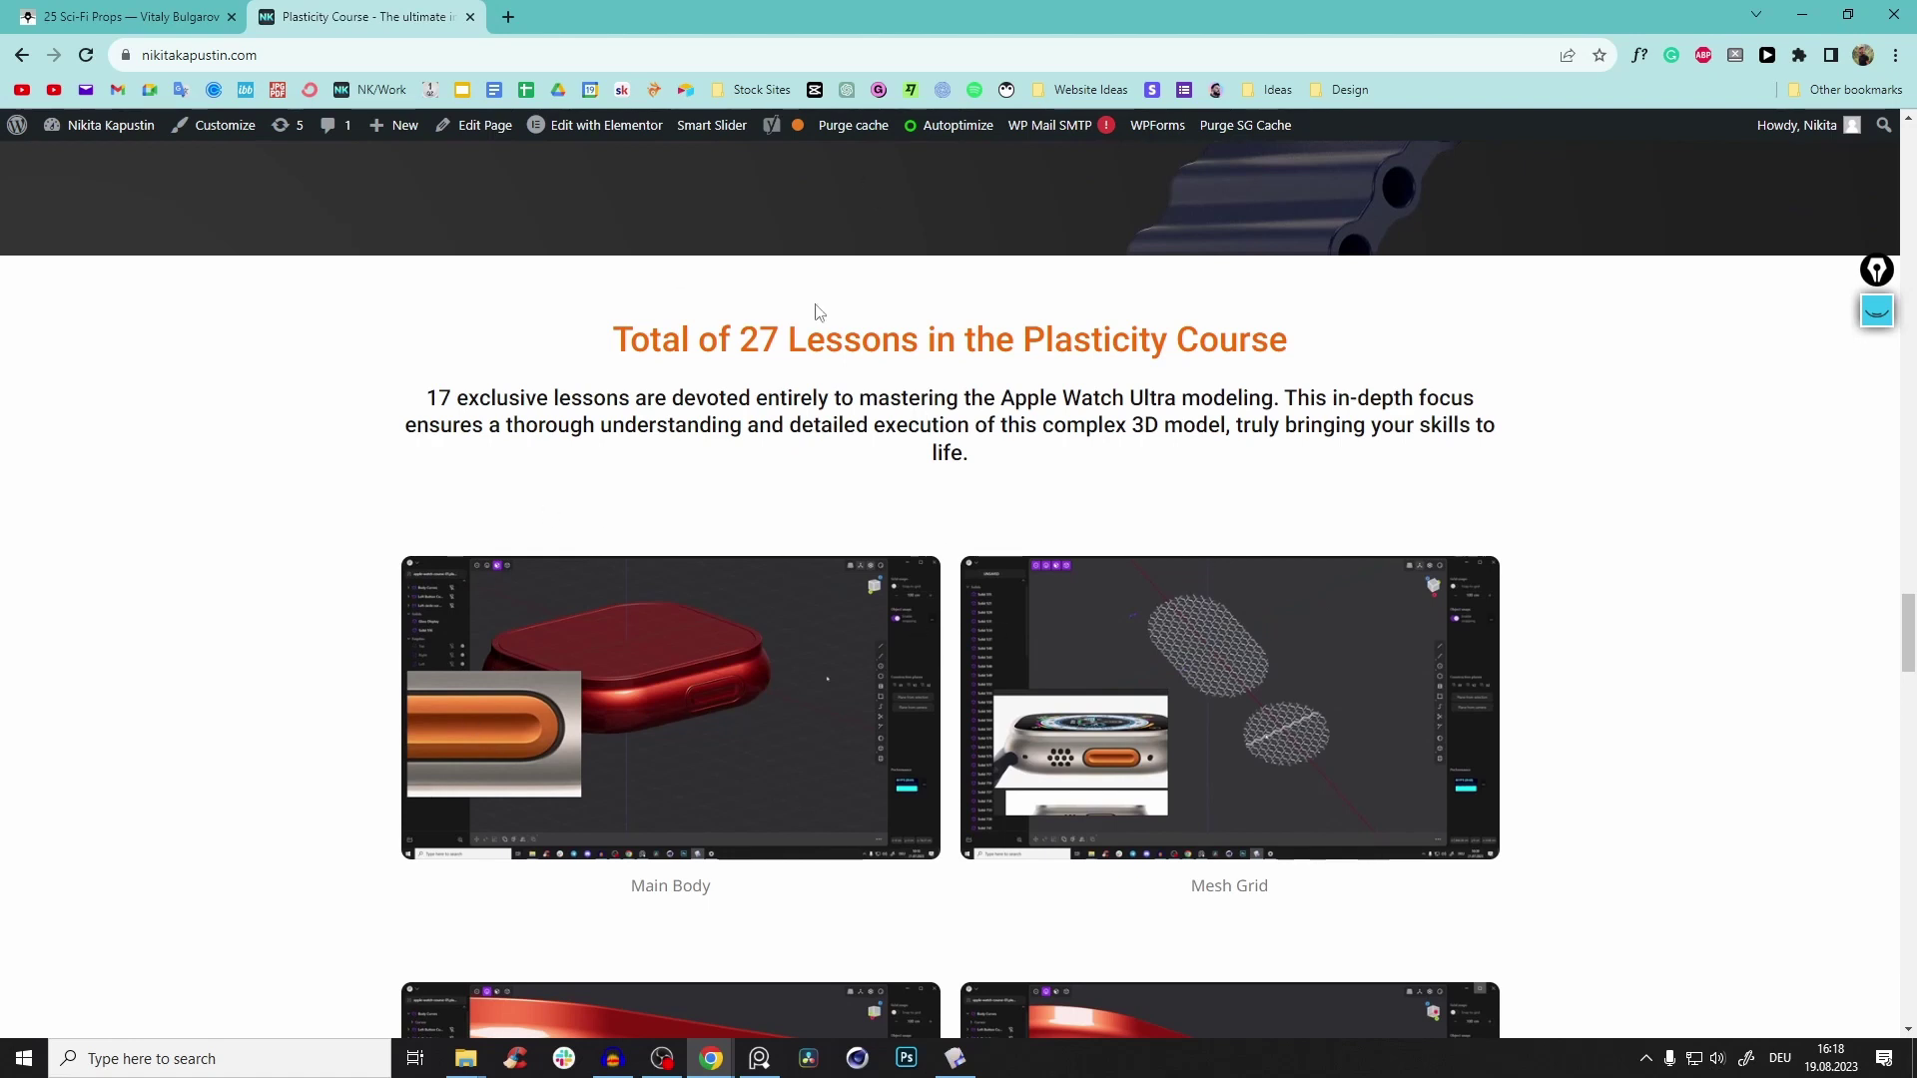
click(1802, 14)
Show the model's edge lines again and view the split body from its end section
middle_drag(1004, 403, 1146, 481)
key(e)
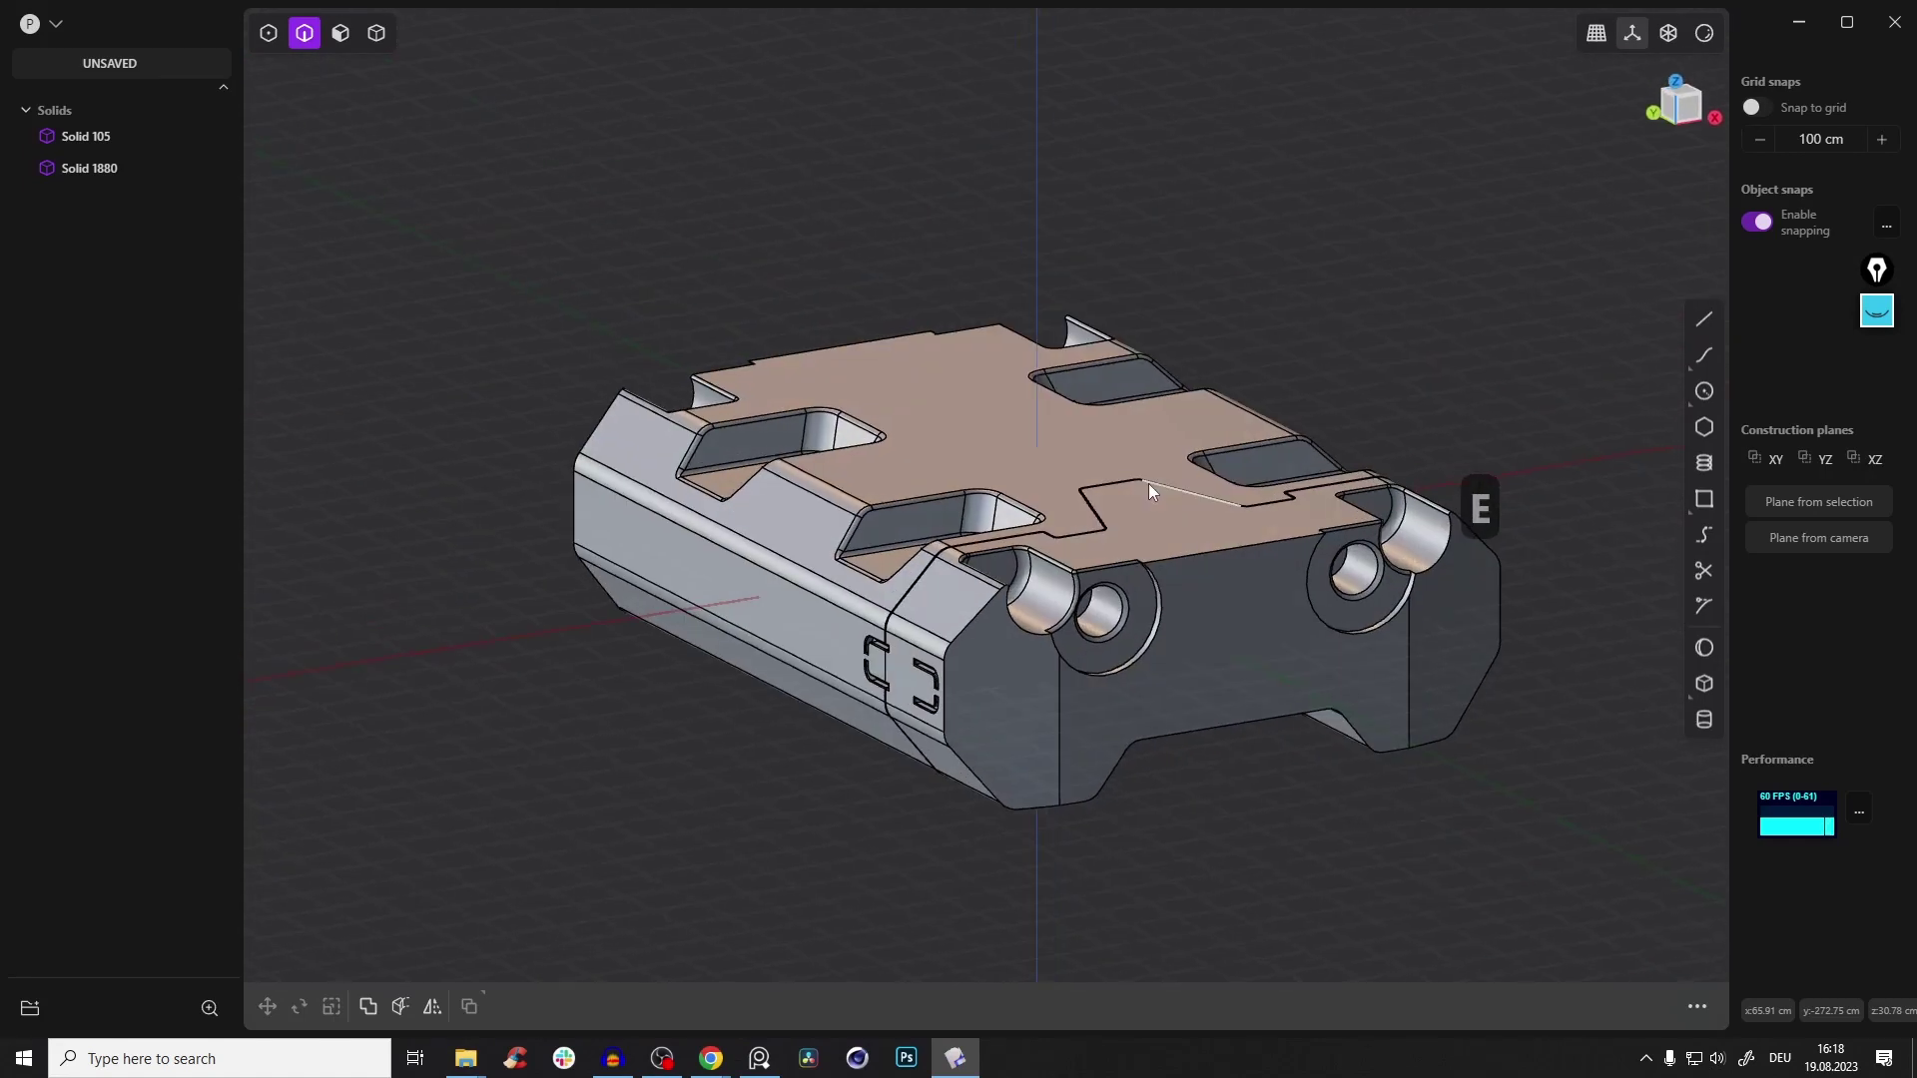
middle_drag(991, 551, 1237, 497)
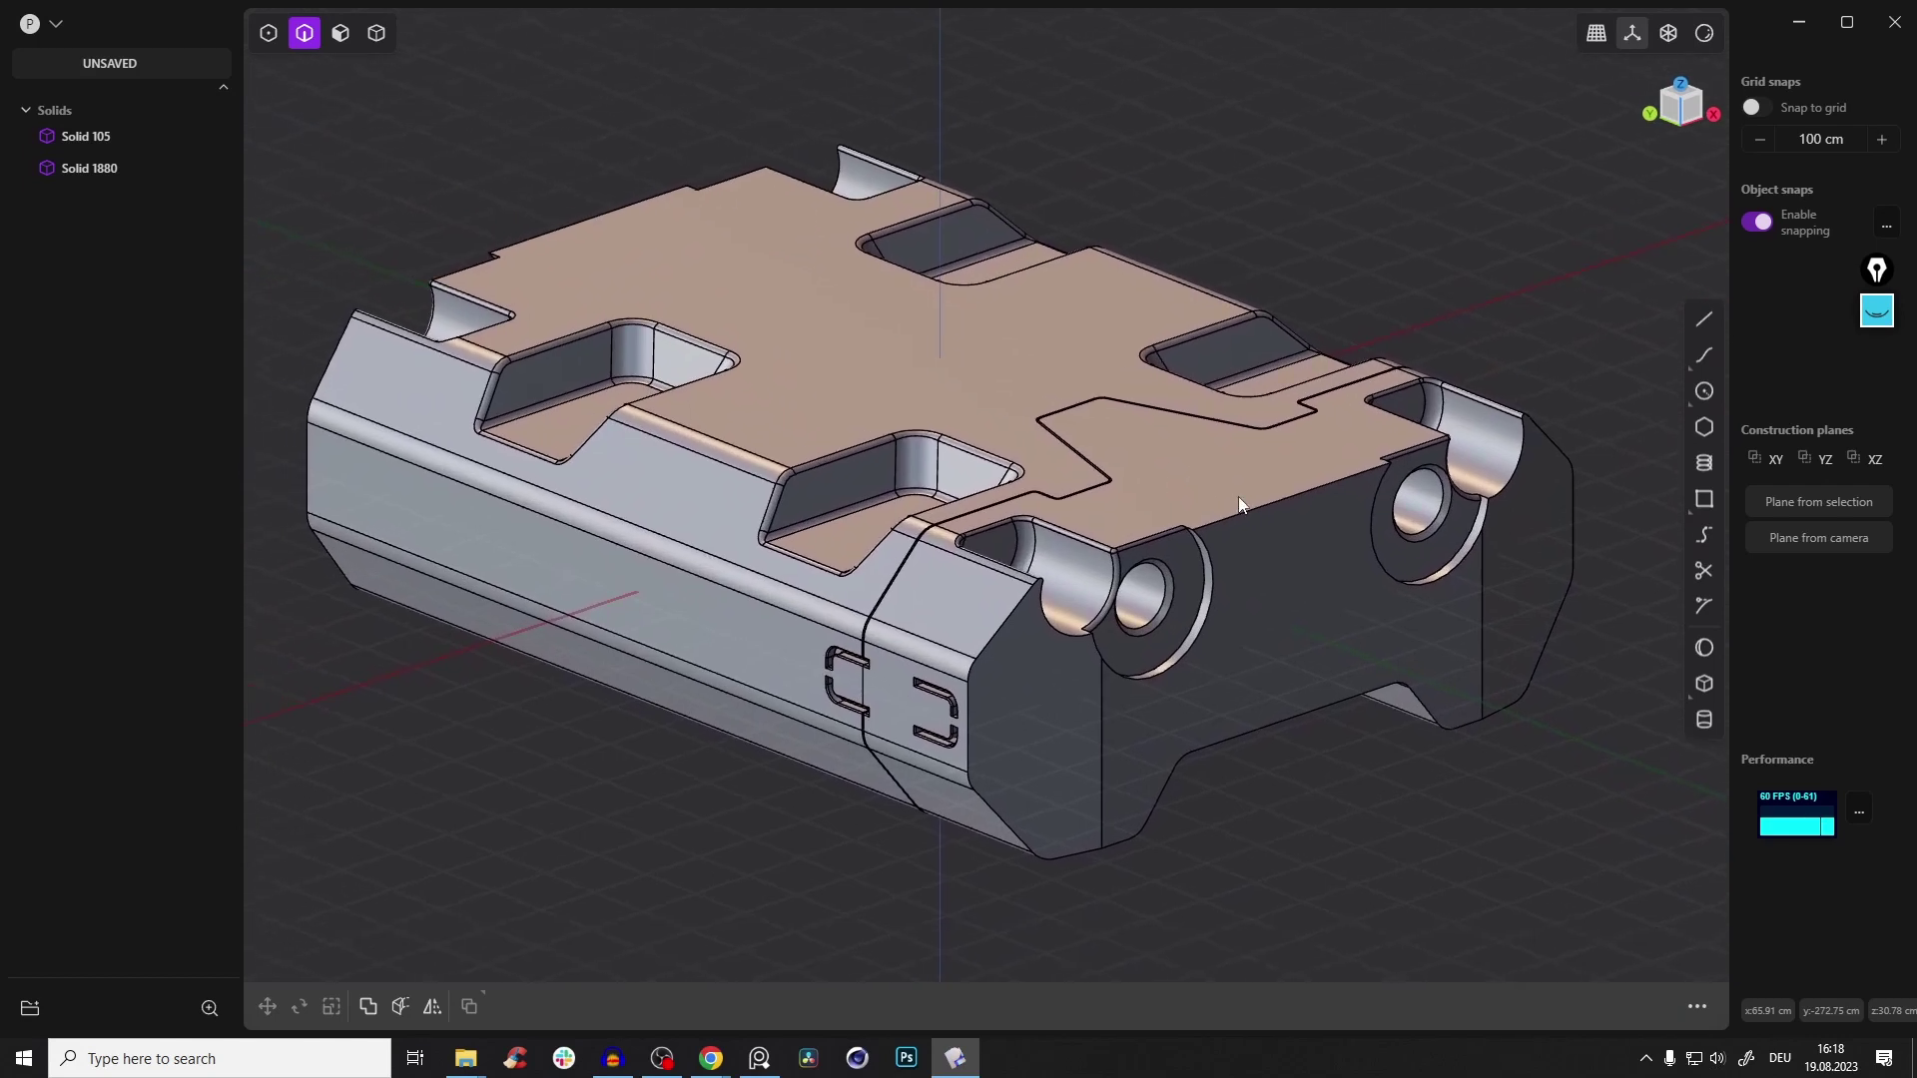